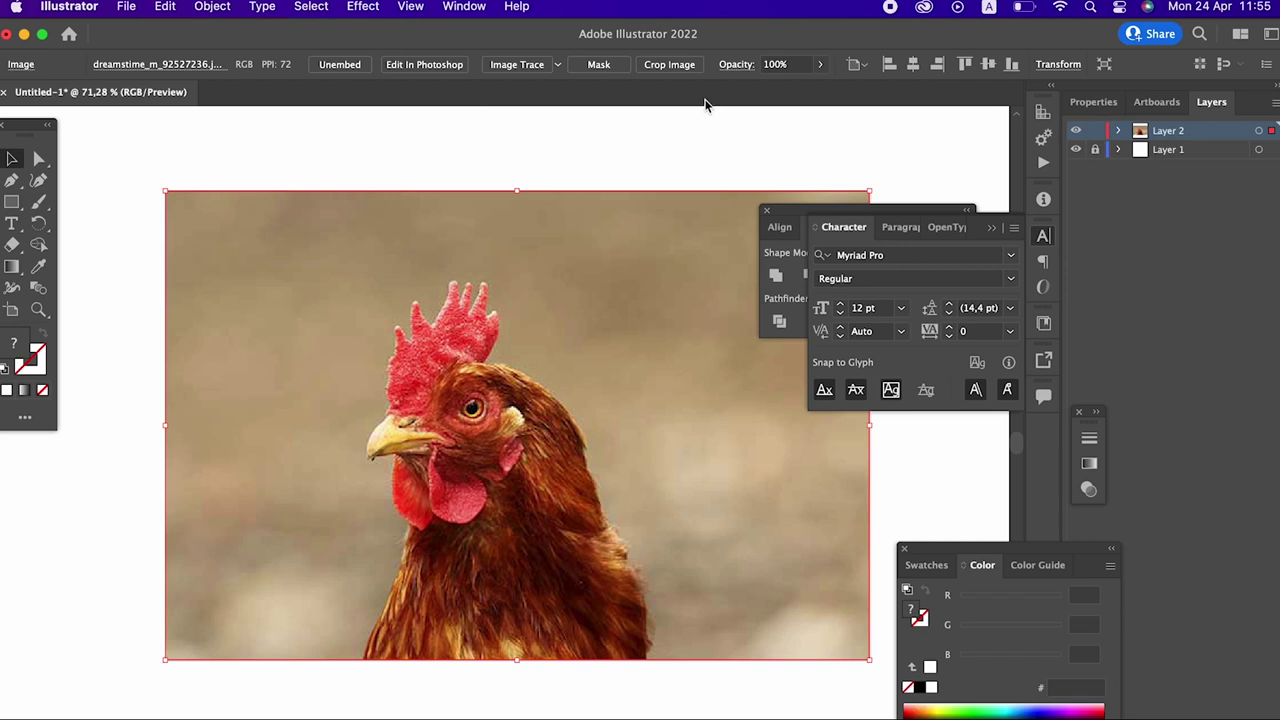
Step: Fade the chicken photo to 35% opacity, lock Layer 2, and add Layer 3
left_click(821, 64)
left_click_drag(798, 88, 776, 94)
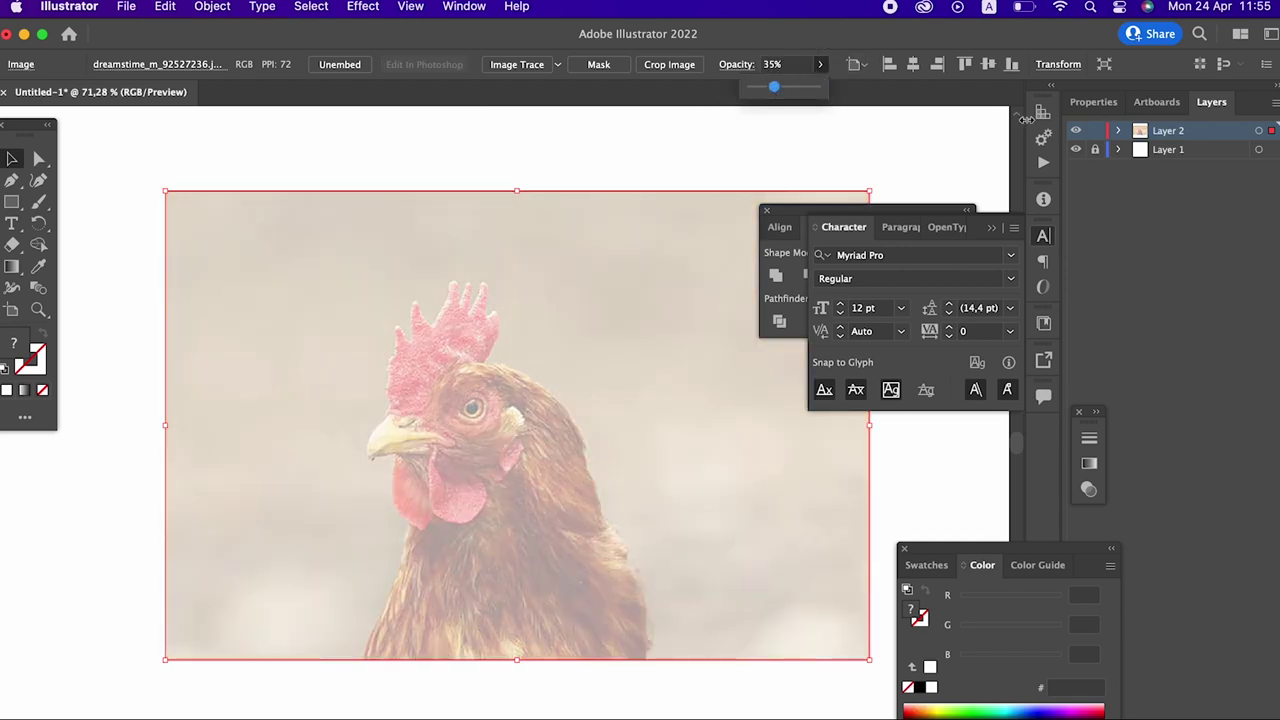
left_click(1095, 130)
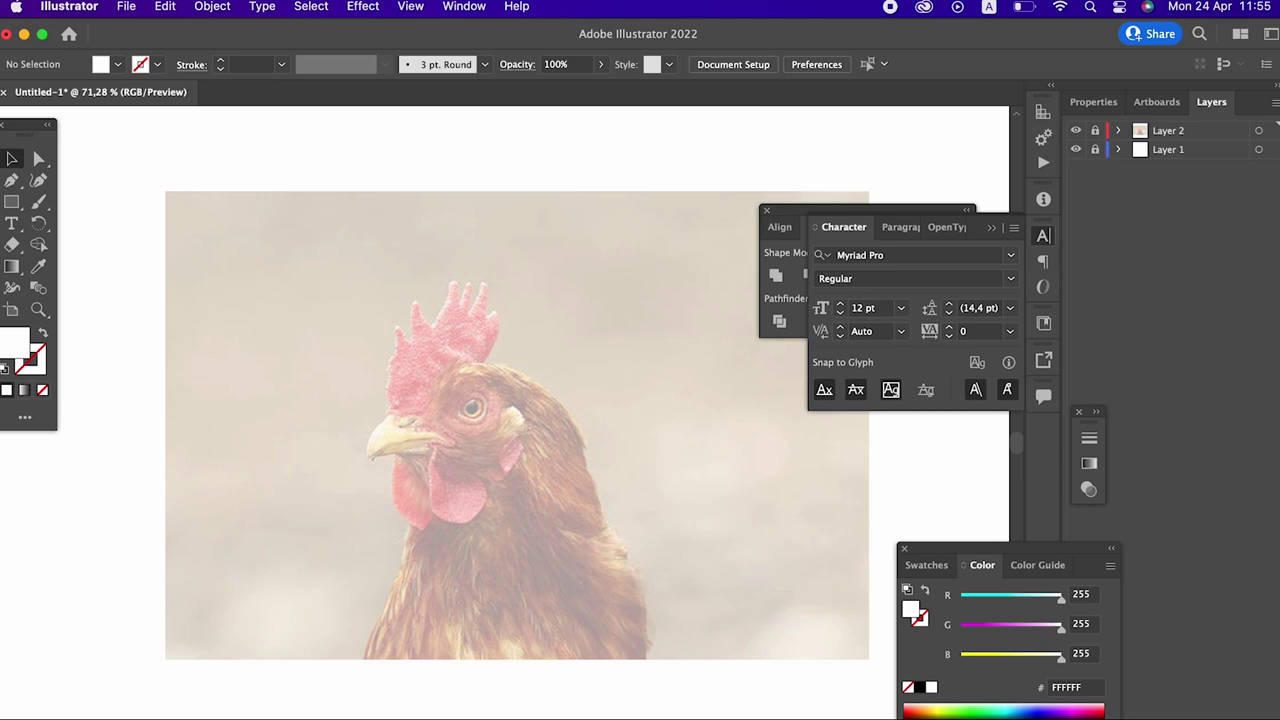
key("super+l")
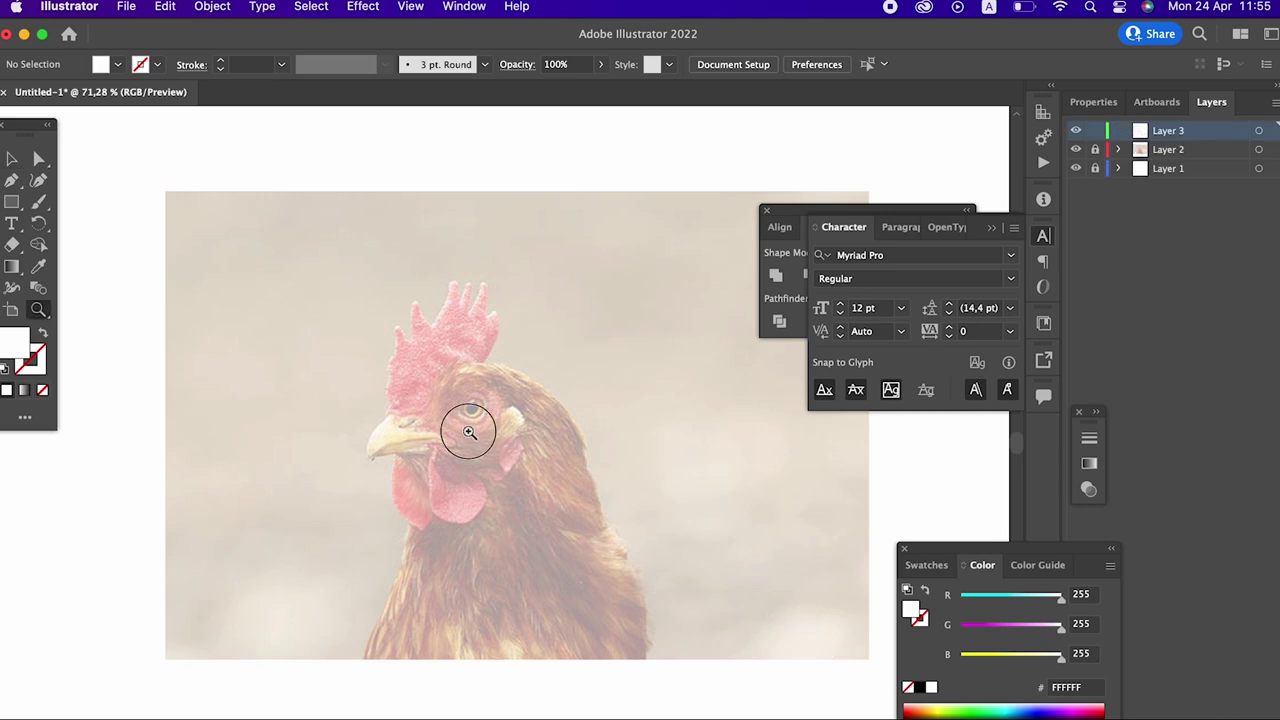
Step: Zoom to the head and set a red #F92B2B fill with a black stroke
left_click_drag(469, 432, 629, 563)
double_click(19, 347)
left_click_drag(118, 242, 17, 330)
left_click(459, 95)
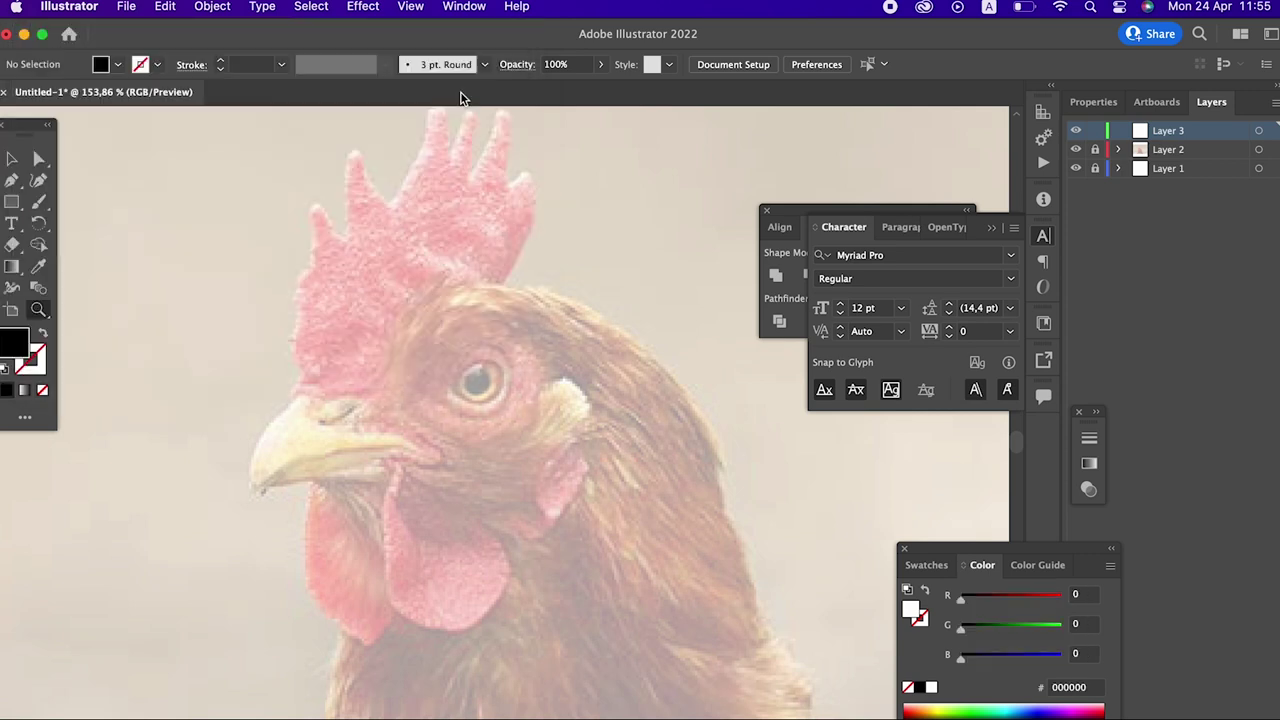
double_click(30, 358)
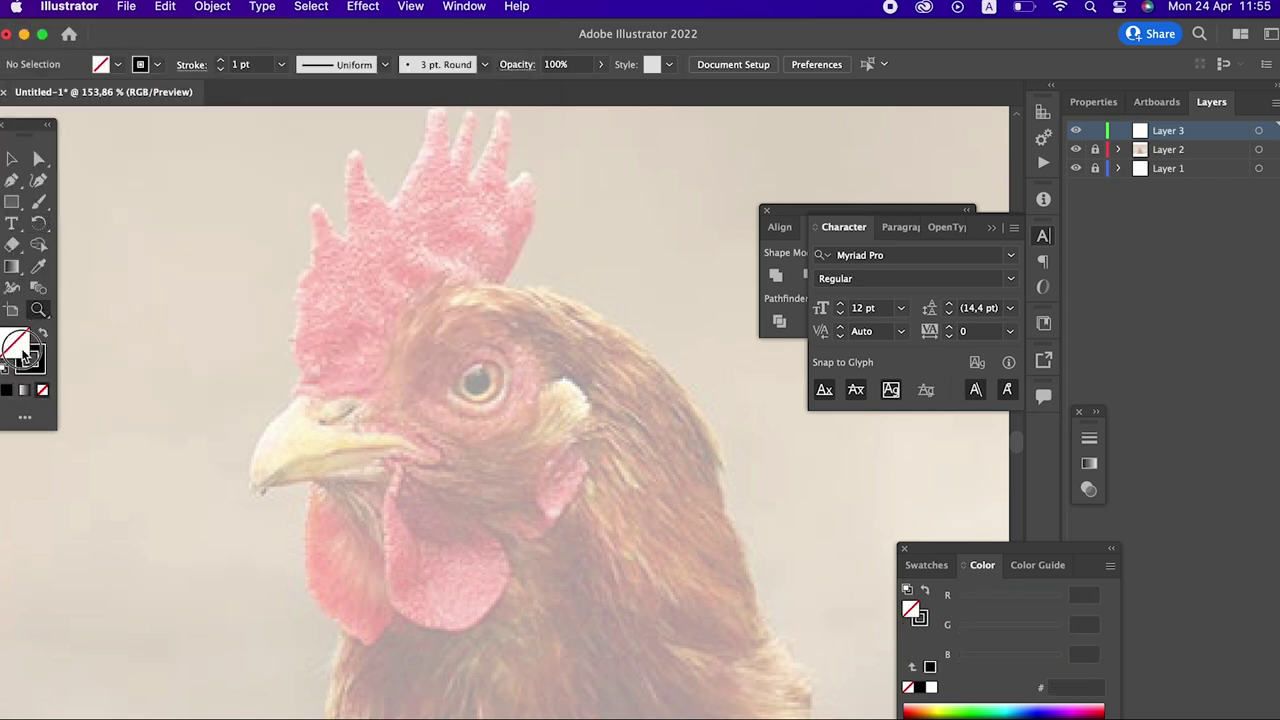
left_click(217, 85)
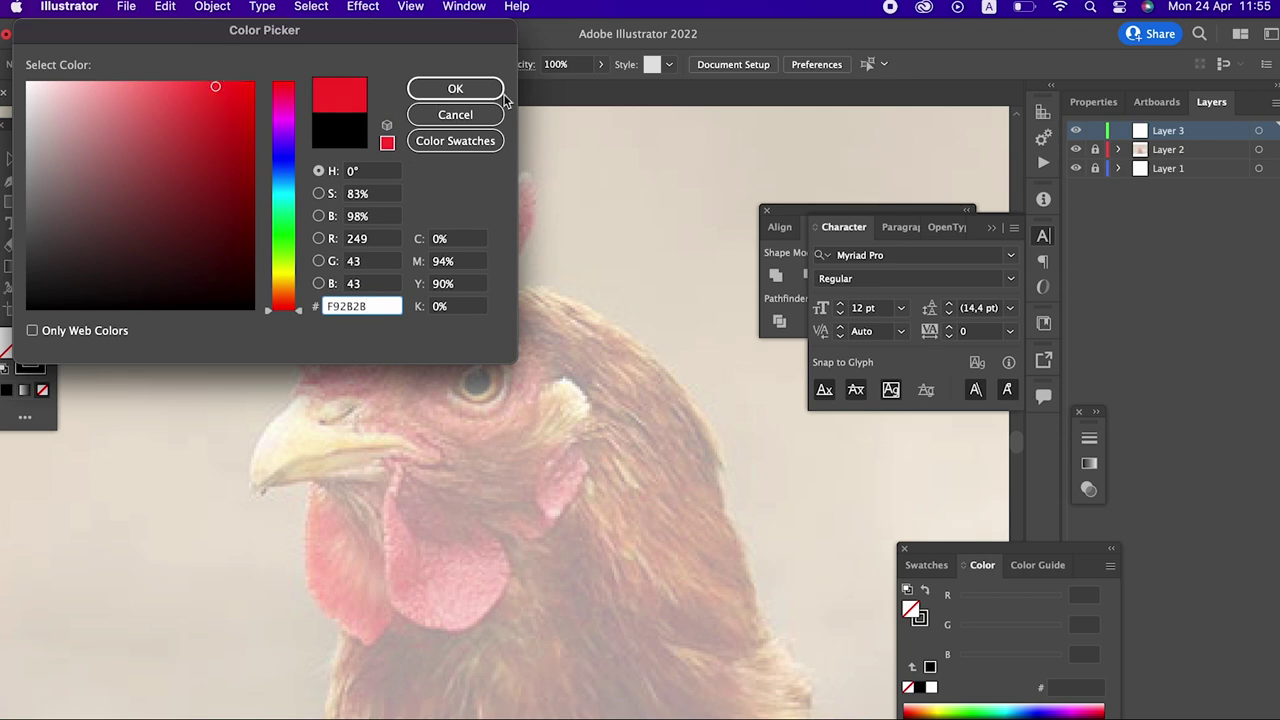
left_click(498, 92)
left_click_drag(571, 251, 573, 300)
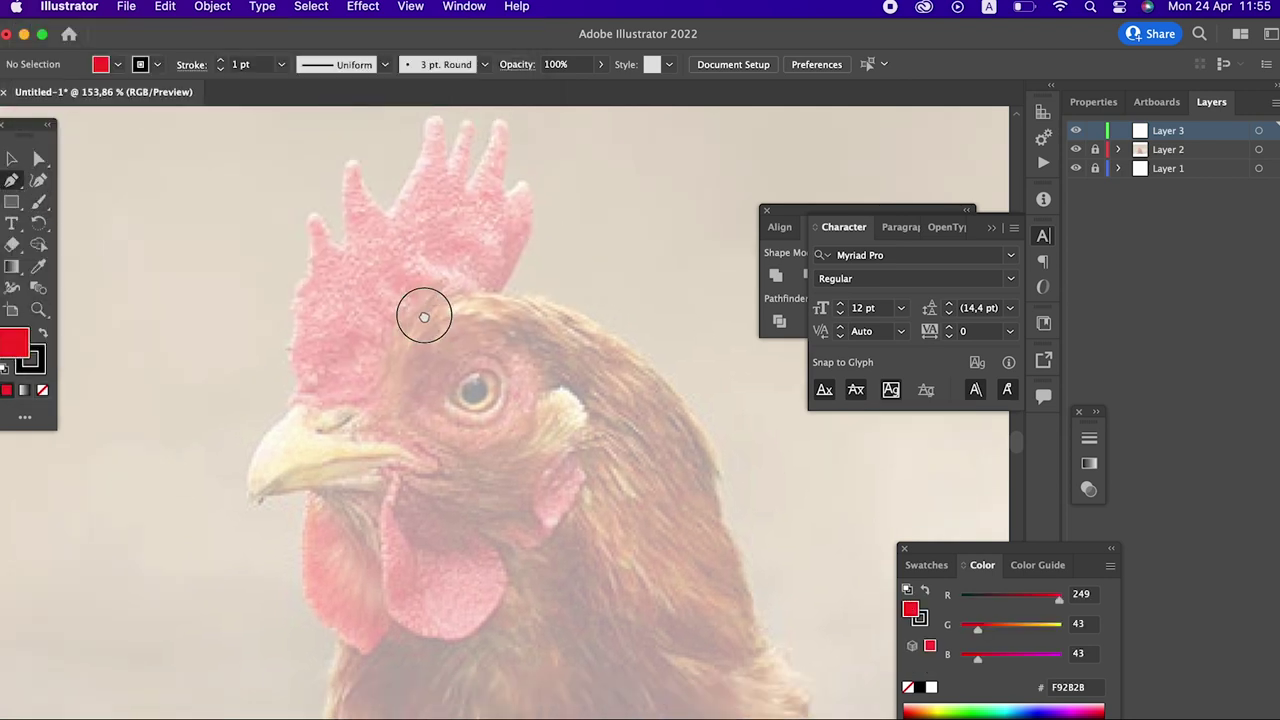
scroll(420, 308, "down", 3)
Step: Start the comb path with the Pen tool, tracing its lower edge down to the beak
left_click(439, 274)
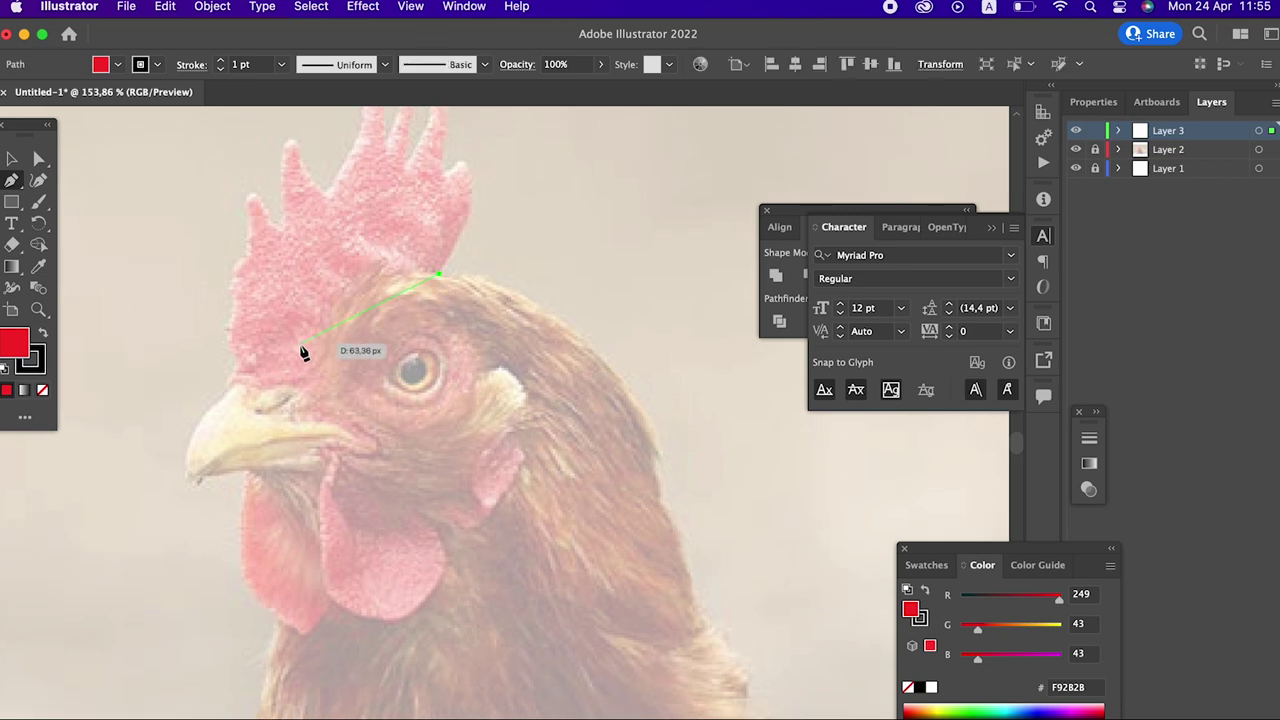
left_click(313, 350)
left_click_drag(275, 450, 275, 446)
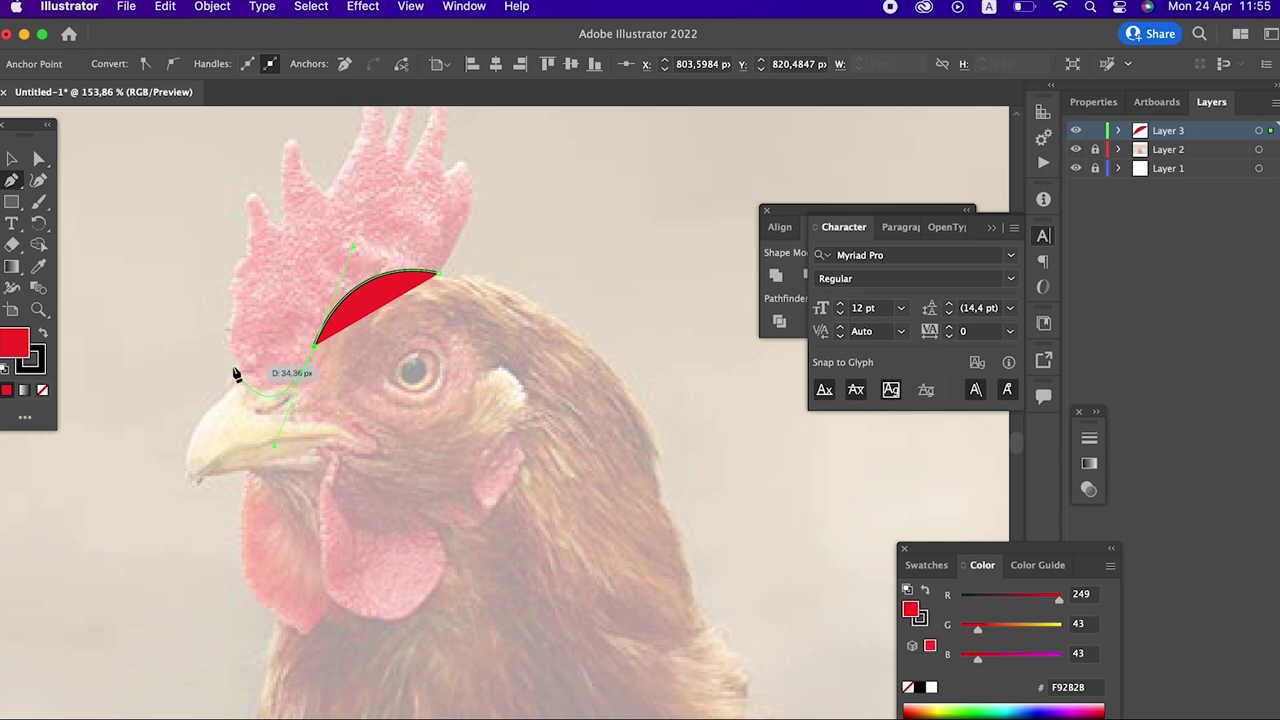
mouse_move(241, 376)
left_mouse_down()
mouse_move(233, 390)
mouse_move(250, 376)
left_mouse_up()
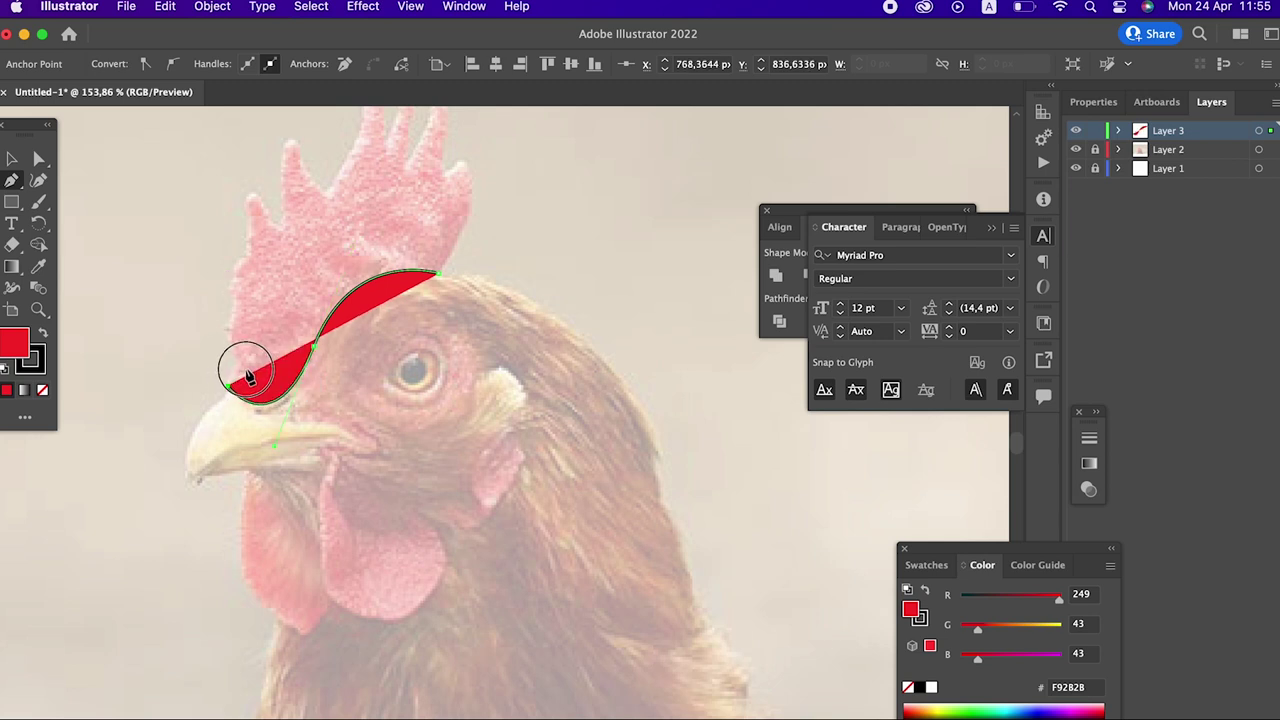
left_click(232, 375)
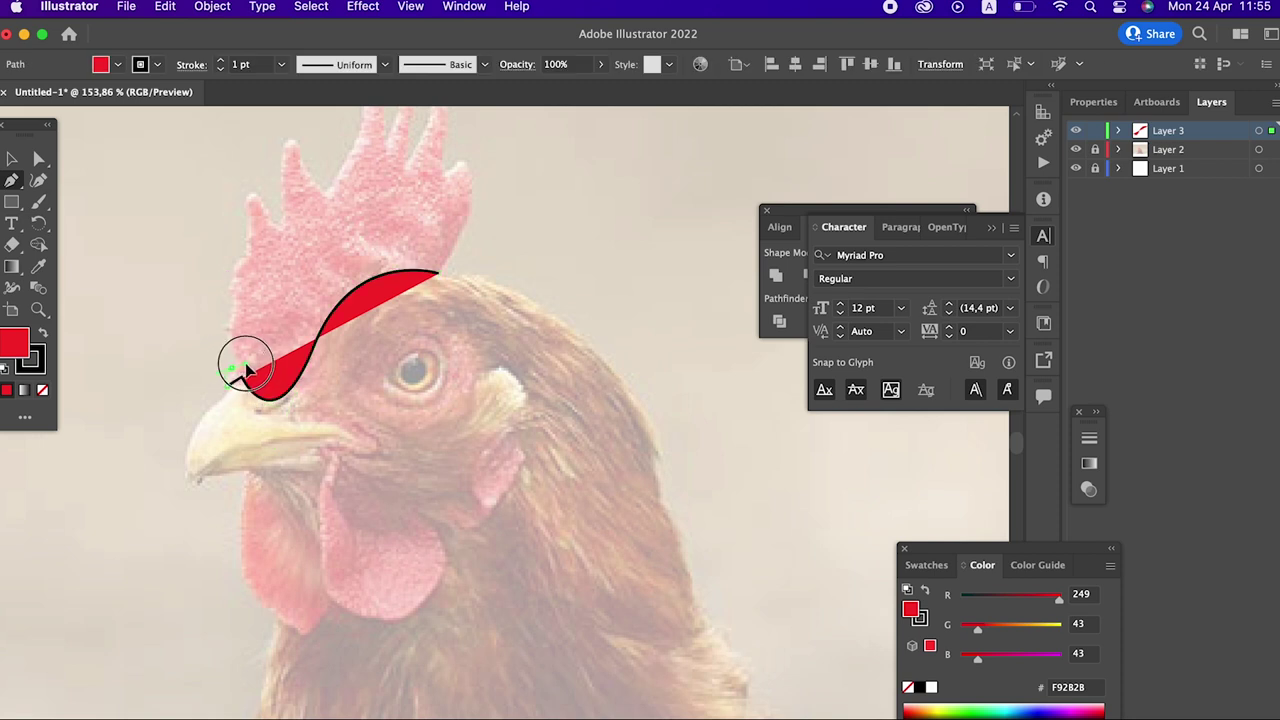
left_click(234, 374)
left_click_drag(241, 268, 253, 248)
left_click(265, 218)
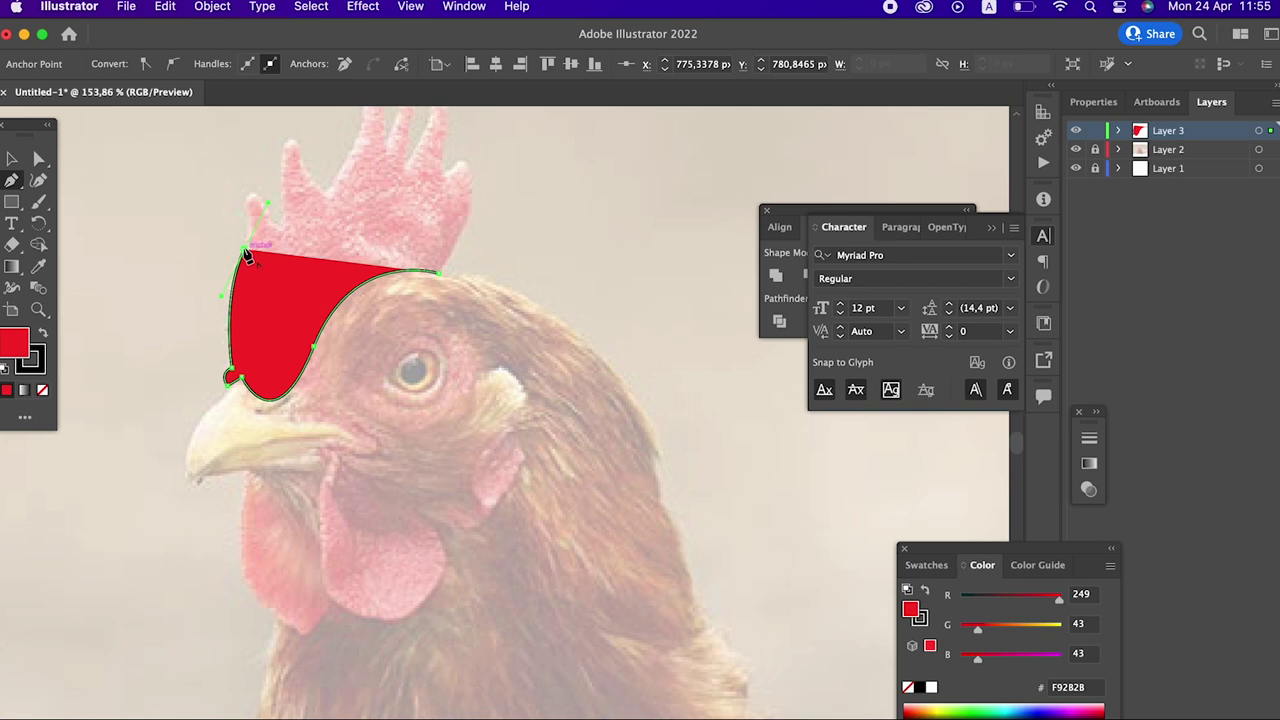
Step: Add the comb's spiky peaks and valleys, then curve its back edge down to the base
left_click_drag(251, 194, 276, 220)
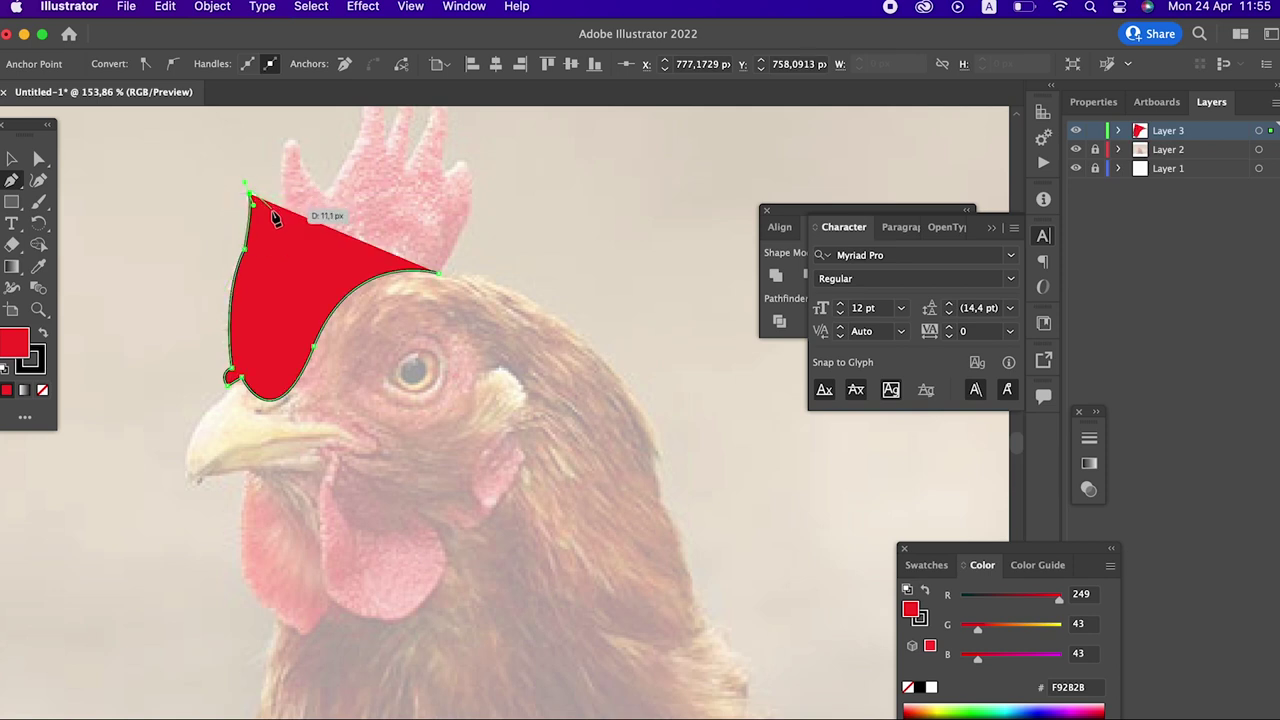
left_click(270, 218)
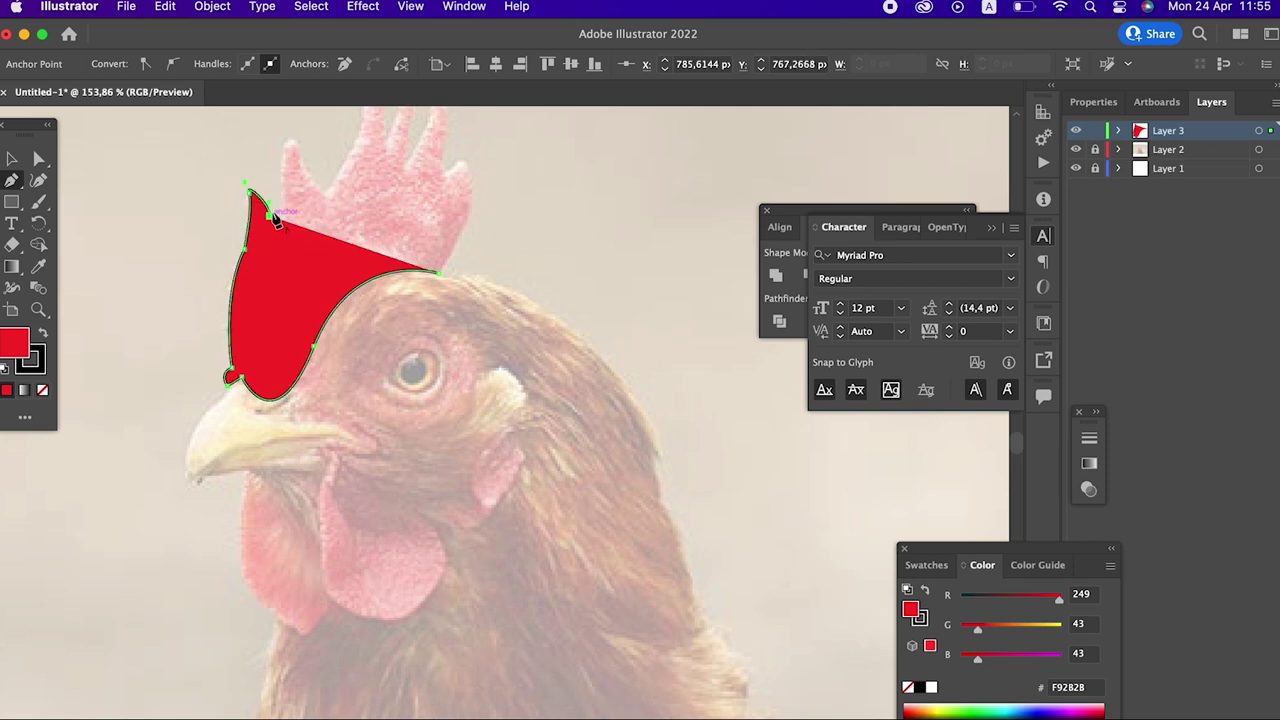
mouse_move(289, 168)
left_mouse_down()
mouse_move(286, 143)
mouse_move(305, 195)
mouse_move(331, 190)
left_mouse_up()
mouse_move(351, 143)
left_mouse_down()
mouse_move(329, 274)
mouse_move(363, 167)
left_mouse_up()
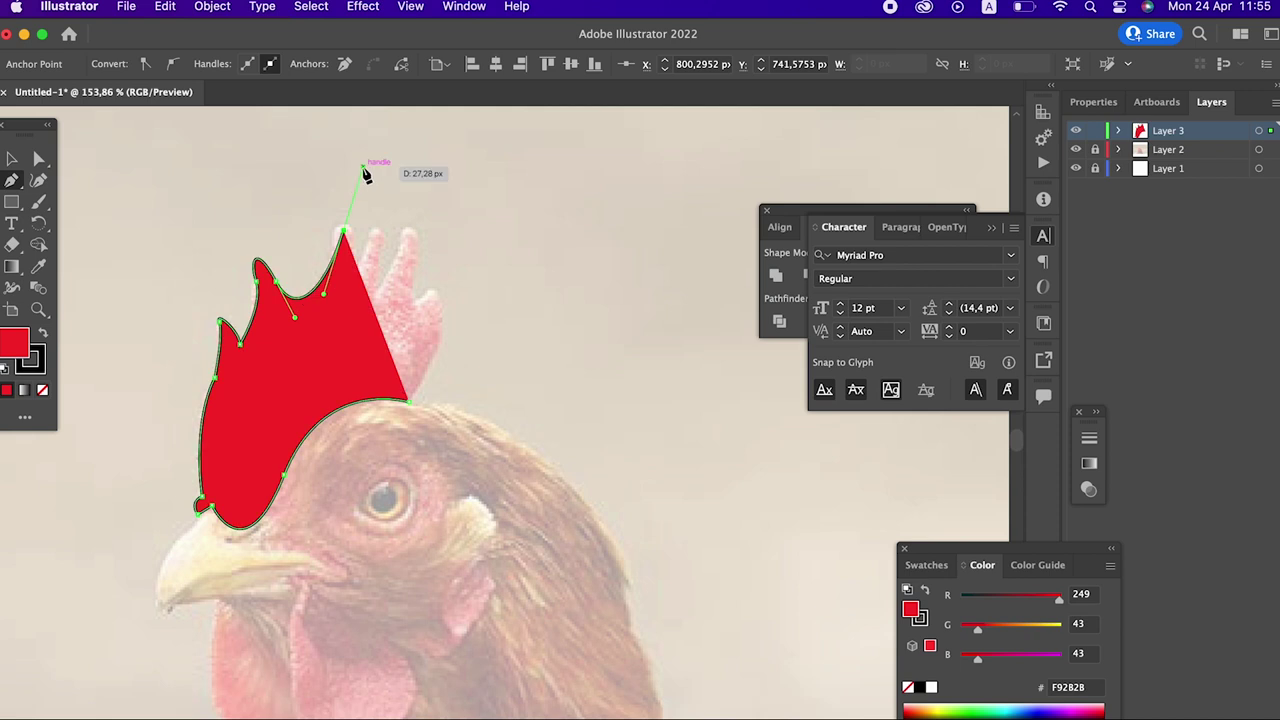
left_click_drag(355, 268, 377, 206)
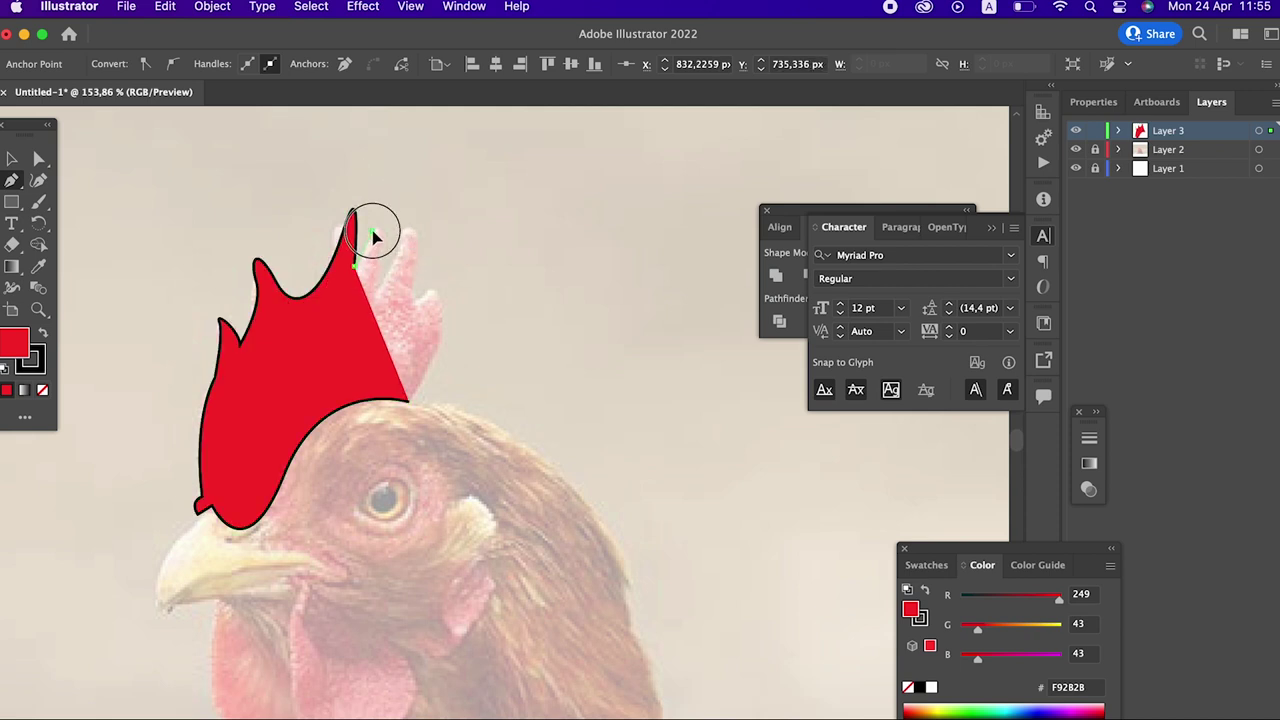
mouse_move(372, 296)
left_mouse_down()
mouse_move(413, 230)
mouse_move(414, 171)
left_mouse_up()
mouse_move(410, 298)
left_mouse_down()
mouse_move(396, 324)
mouse_move(455, 273)
left_mouse_up()
left_click_drag(412, 400, 424, 403)
key("z")
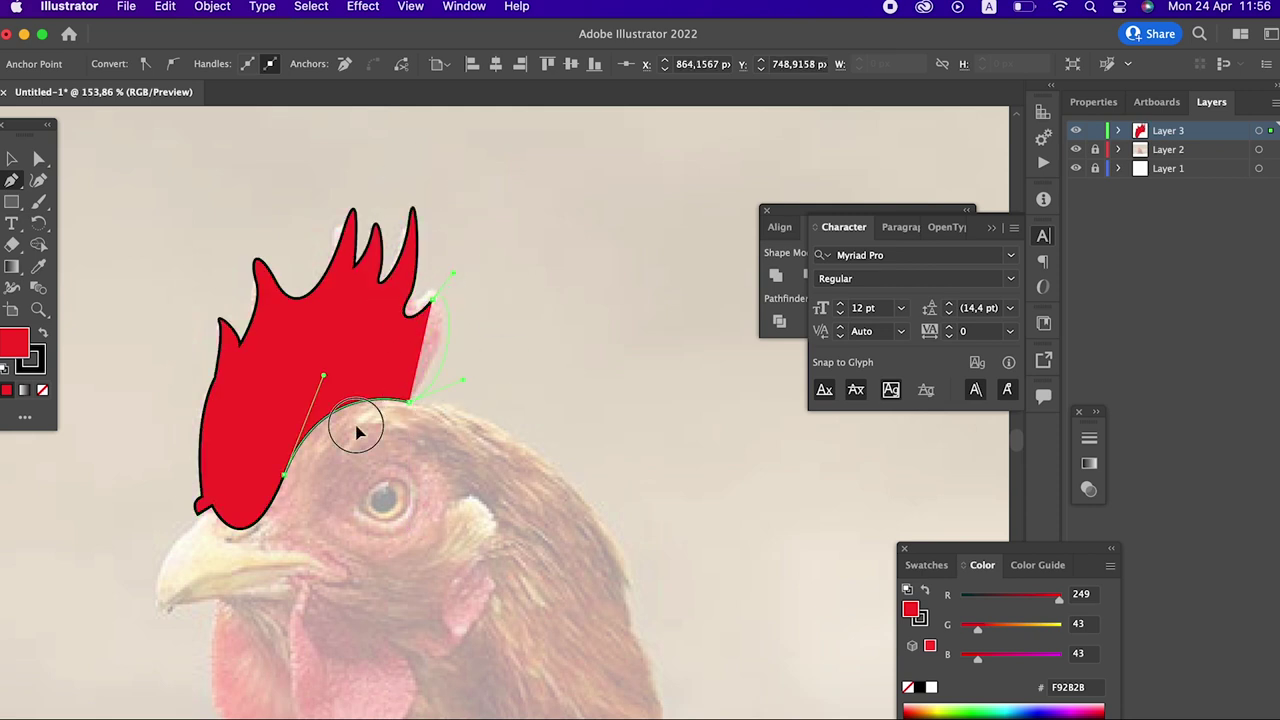
mouse_move(457, 334)
left_mouse_down()
mouse_move(323, 371)
mouse_move(516, 556)
left_mouse_up()
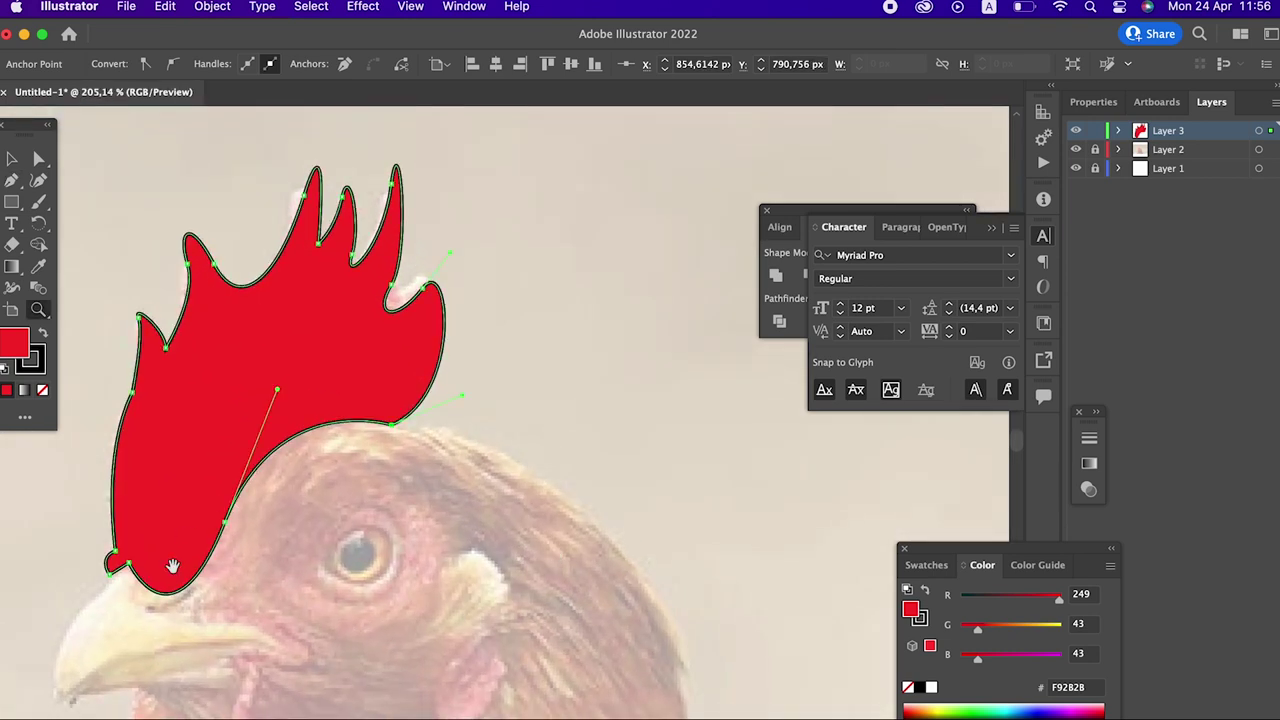
left_click_drag(171, 486, 414, 495)
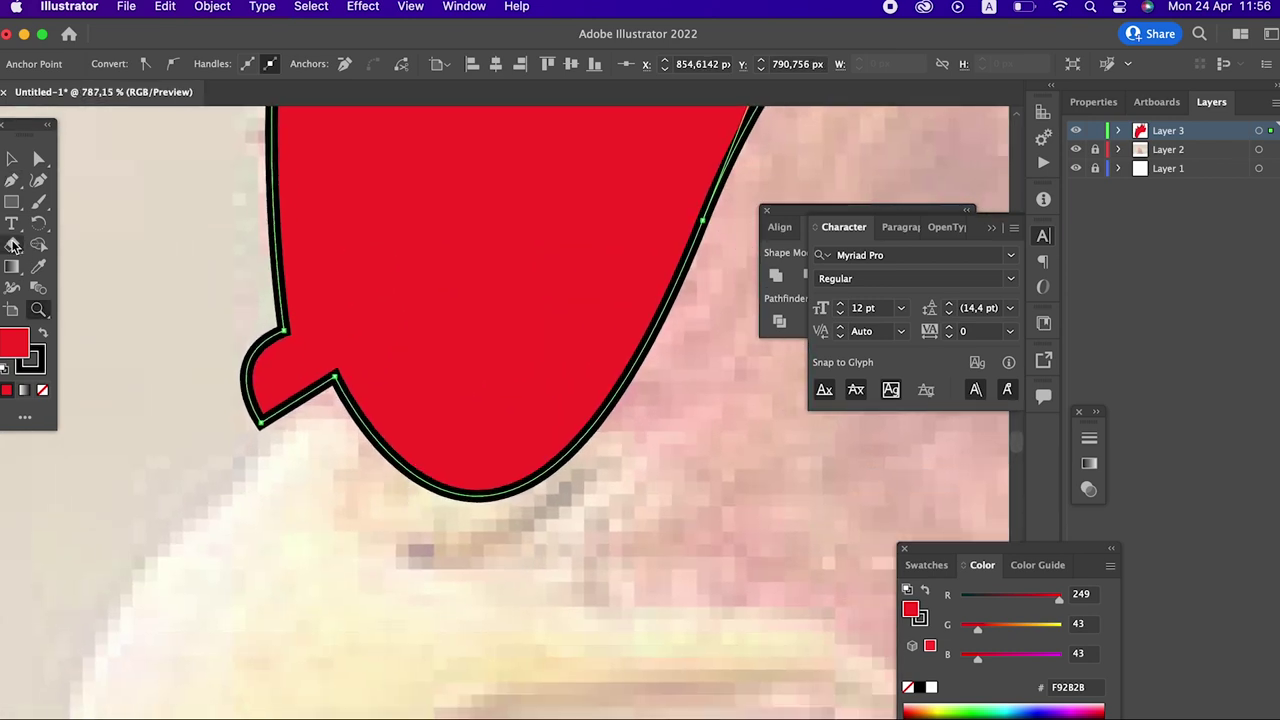
Step: Reshape the comb's notch above the beak with the Curvature tool
left_click(40, 182)
mouse_move(305, 408)
left_mouse_down()
mouse_move(298, 389)
mouse_move(261, 433)
left_mouse_up()
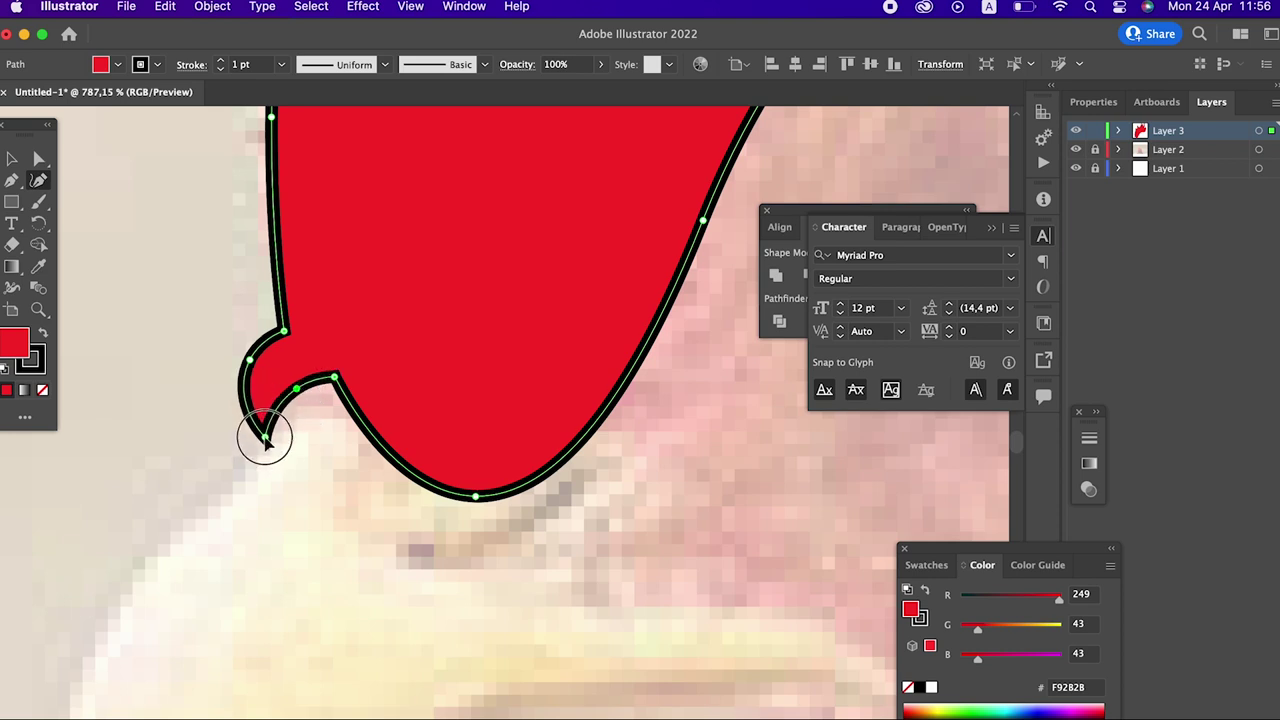
left_click_drag(296, 389, 306, 398)
key("z")
left_click(300, 400, "alt")
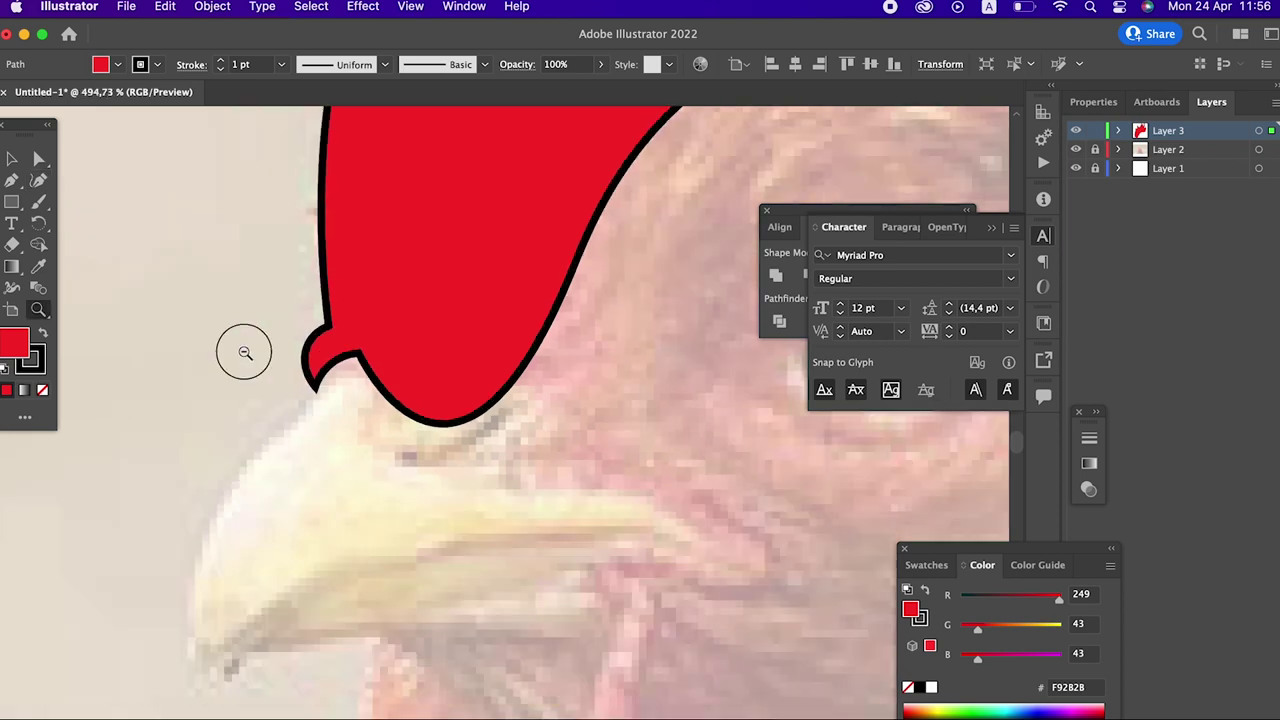
left_click(243, 351, "alt")
left_click_drag(415, 370, 151, 361)
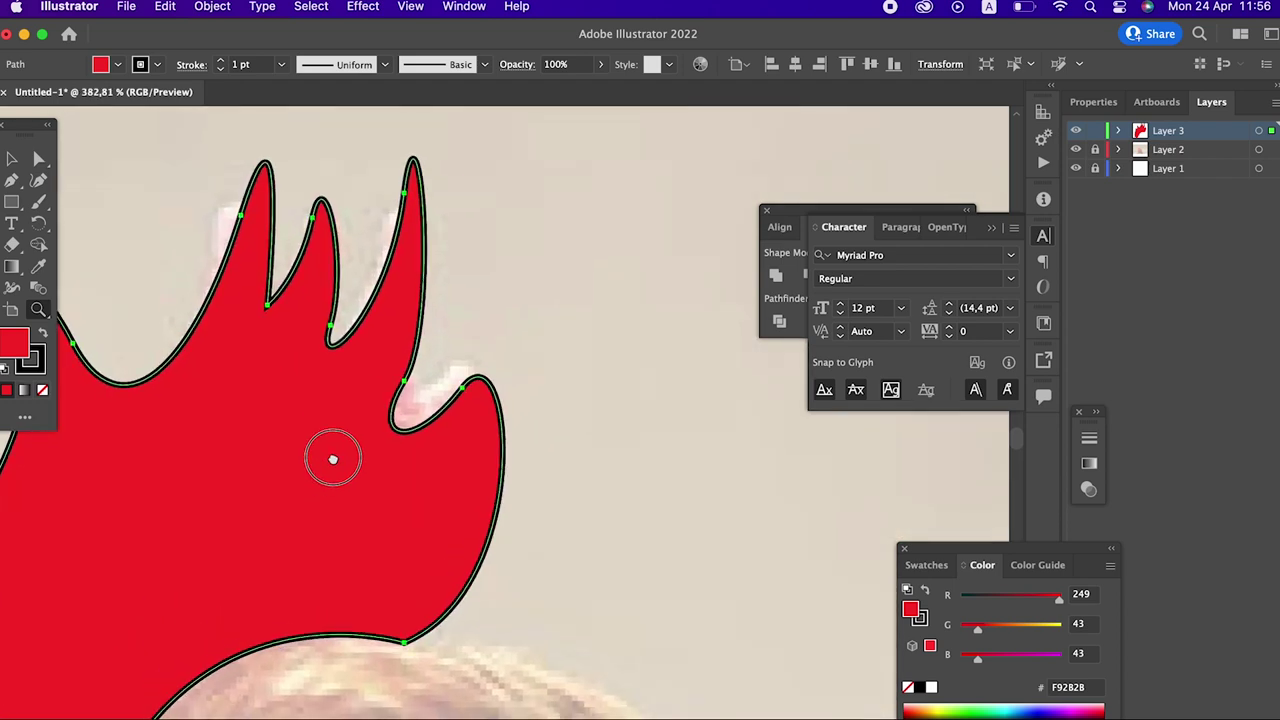
Step: Reshape the comb's left edge and each spike to follow the photo, then deselect
left_click(39, 181)
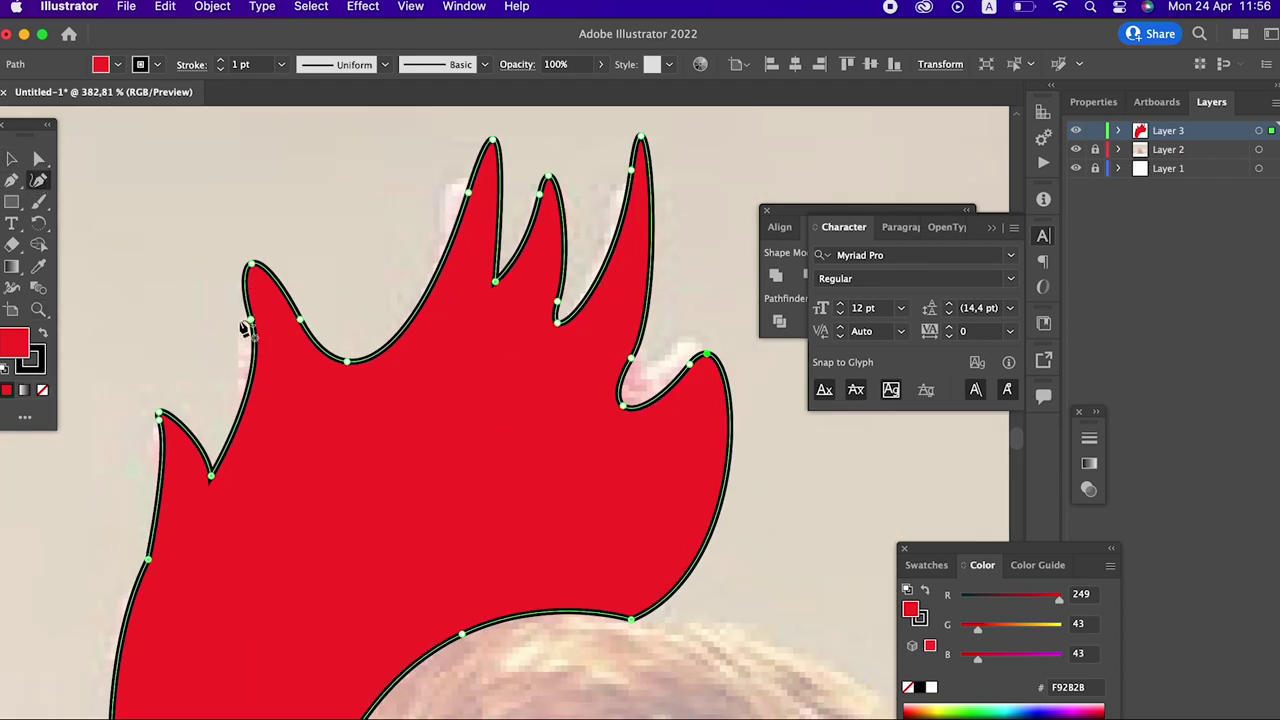
left_click_drag(248, 321, 240, 345)
left_click_drag(160, 445, 152, 469)
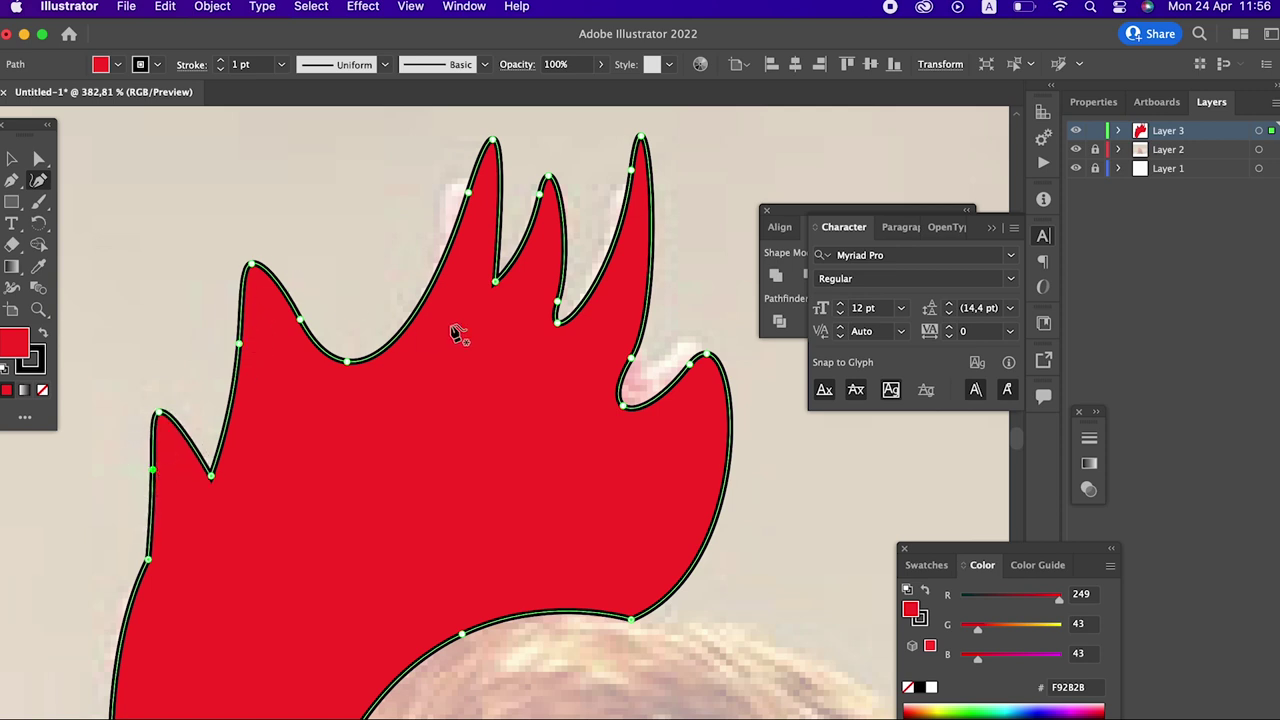
mouse_move(492, 141)
left_mouse_down()
mouse_move(467, 153)
mouse_move(442, 216)
left_mouse_up()
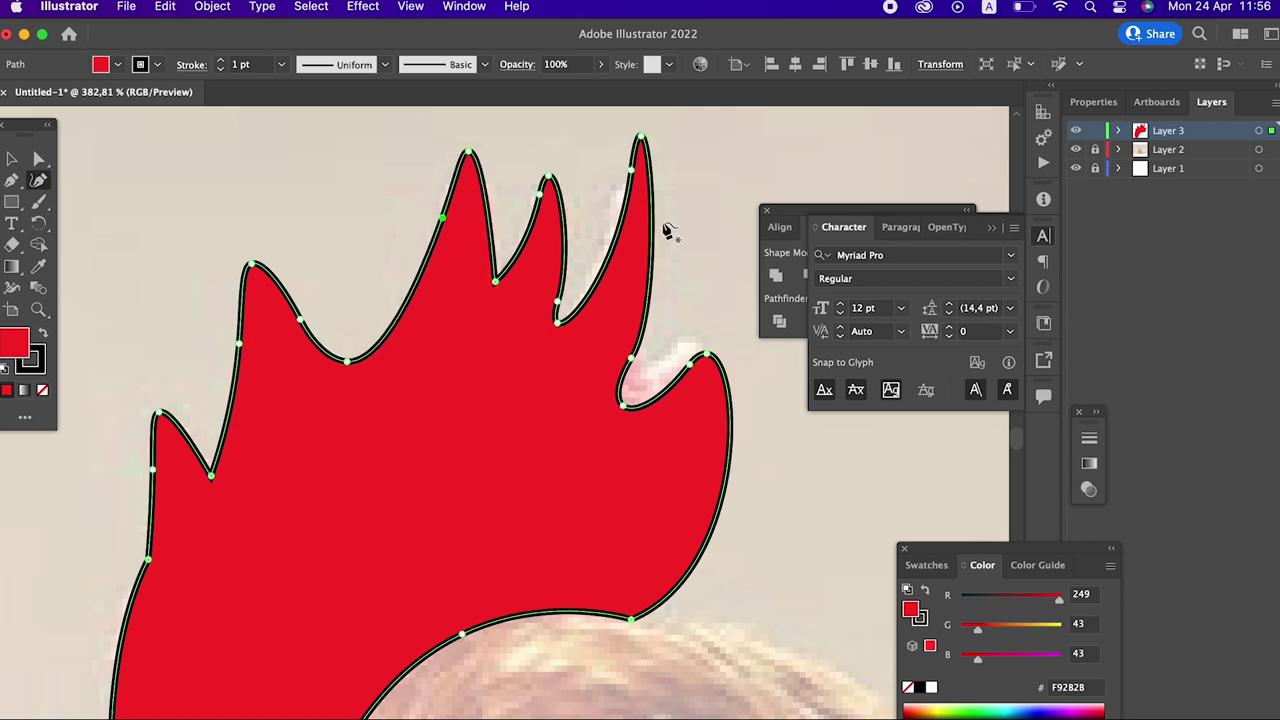
left_click_drag(633, 173, 614, 201)
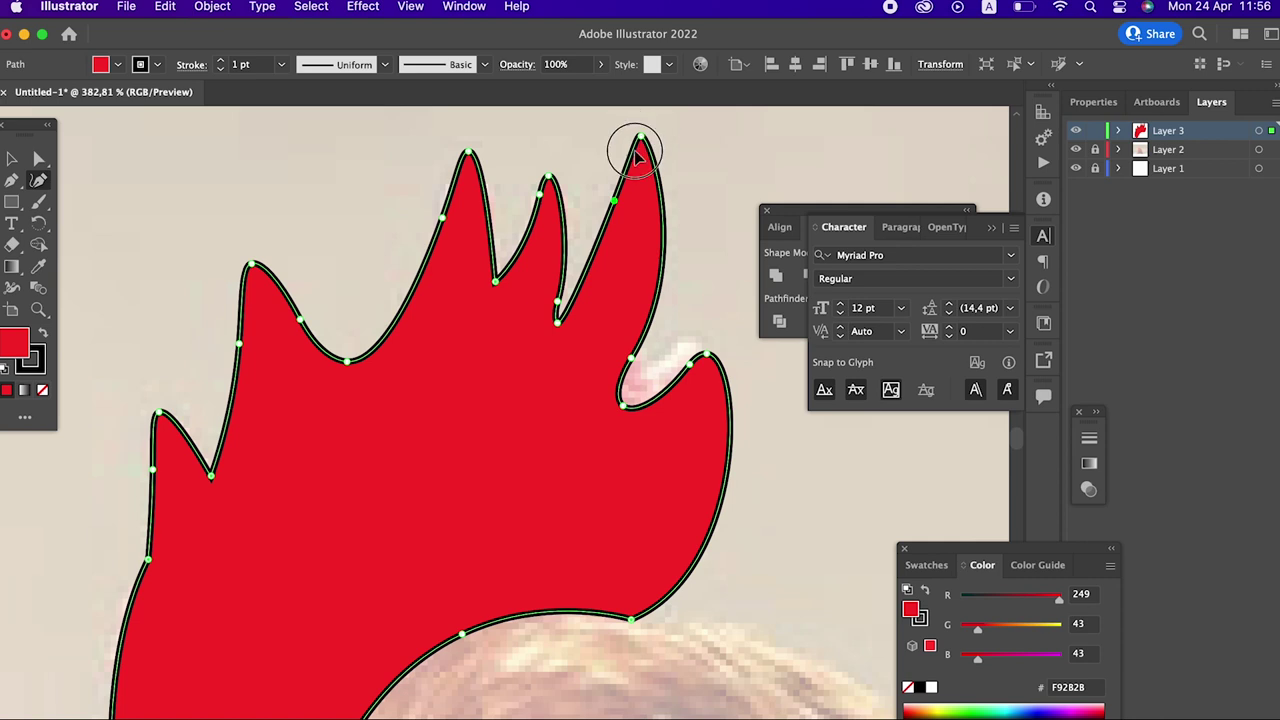
left_click_drag(640, 150, 618, 175)
scroll(700, 414, "right", 4)
scroll(700, 414, "down", 2)
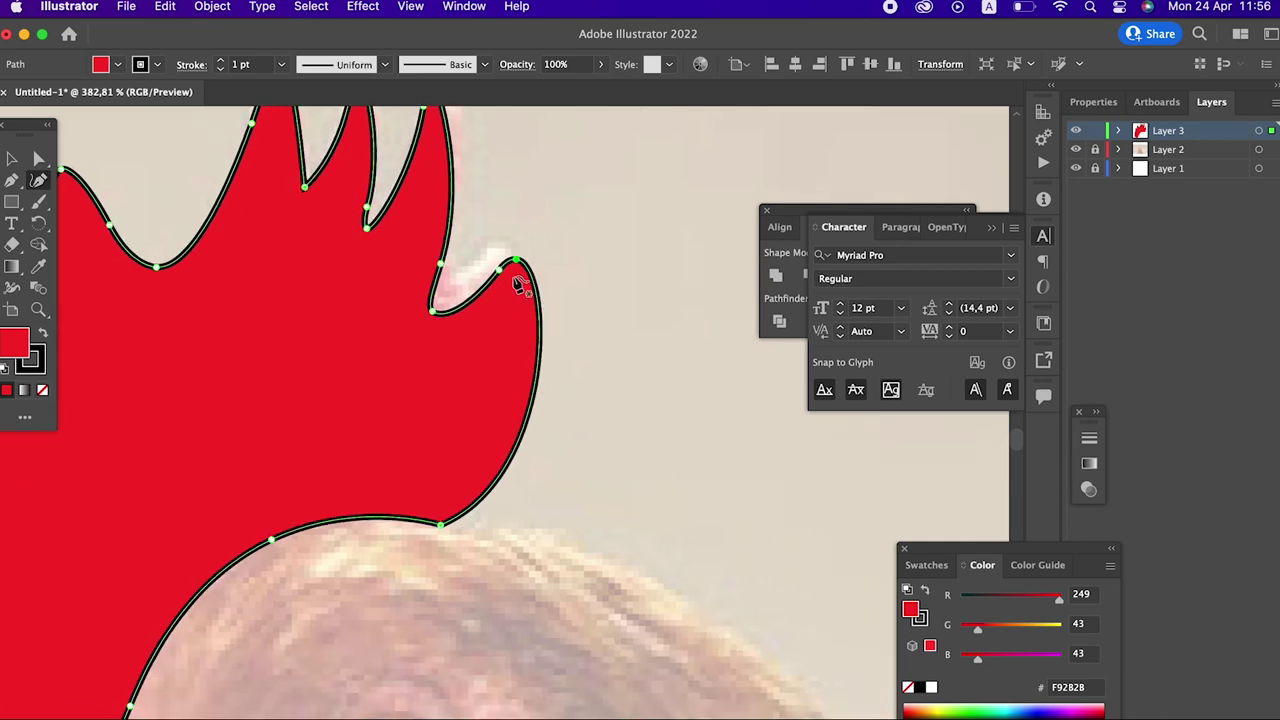
left_click_drag(491, 270, 506, 250)
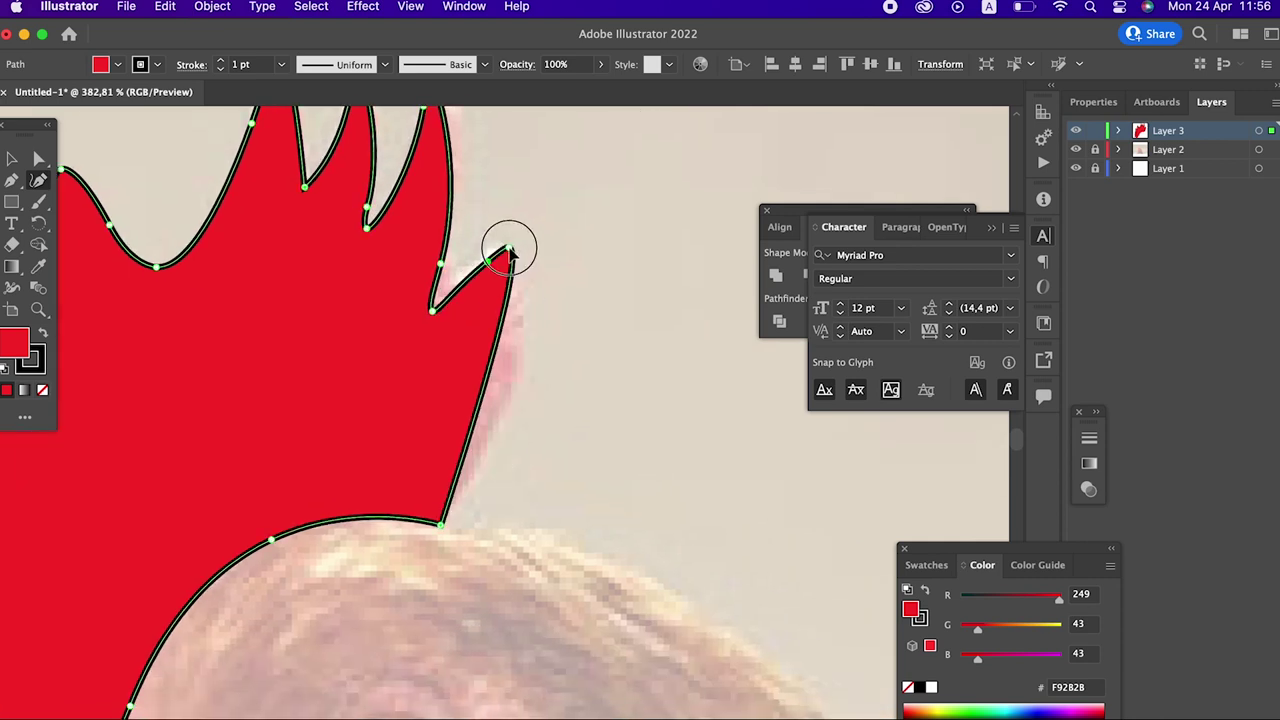
mouse_move(472, 430)
left_mouse_down()
mouse_move(510, 433)
mouse_move(220, 397)
left_mouse_up()
key("z")
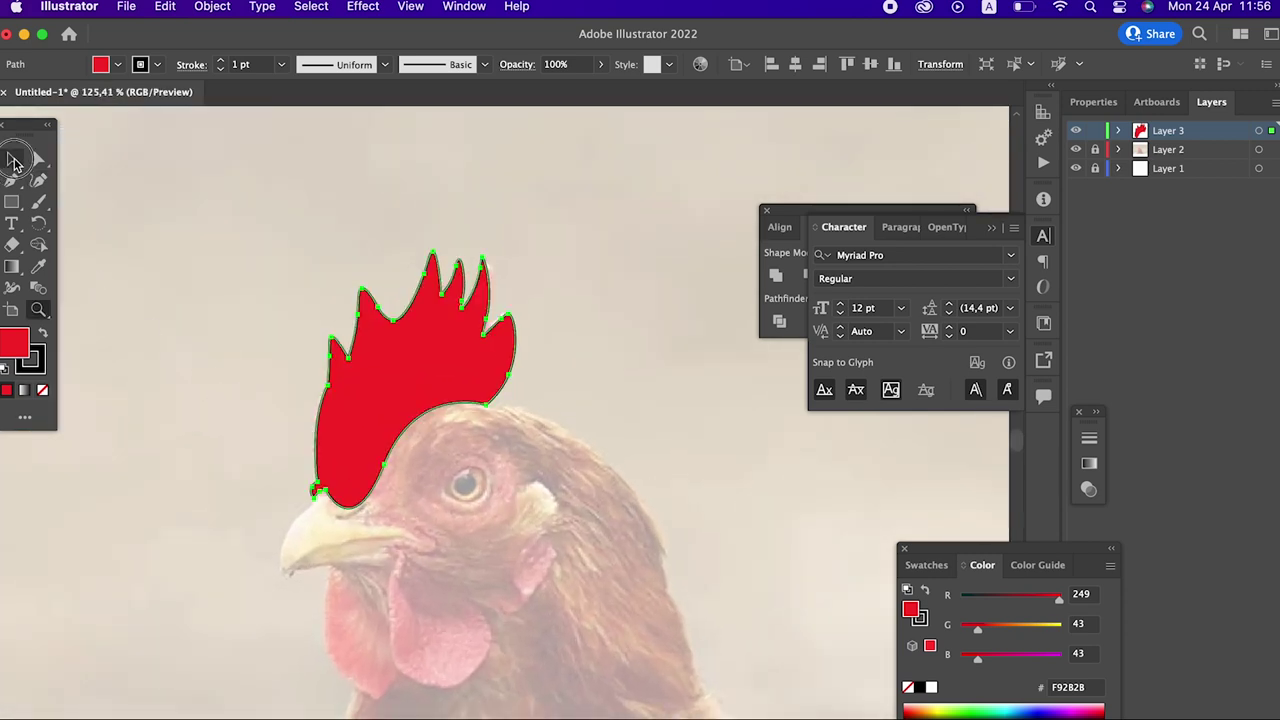
key("ctrl+shift+a")
Step: Move Layer 2 above Layer 3 in the Layers panel
scroll(211, 374, "down", 5)
scroll(517, 349, "up", 3)
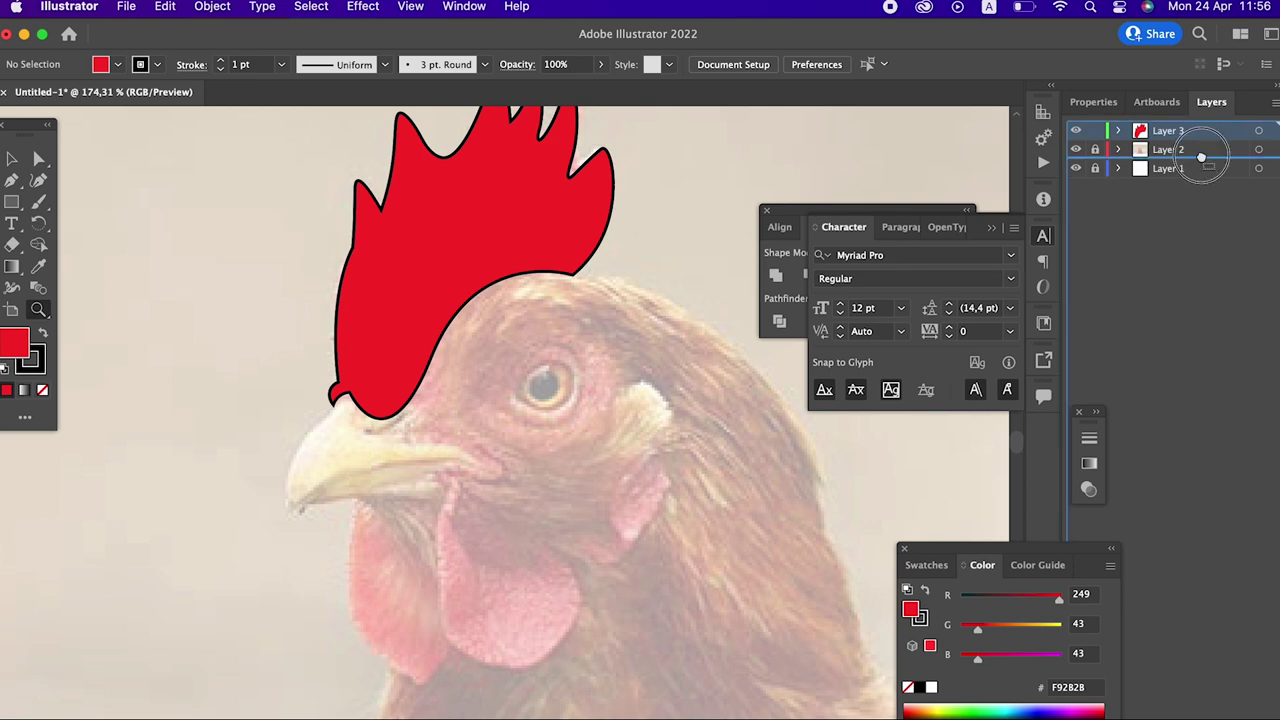
left_click_drag(1188, 147, 1188, 125)
scroll(628, 265, "down", 2)
scroll(560, 443, "up", 3)
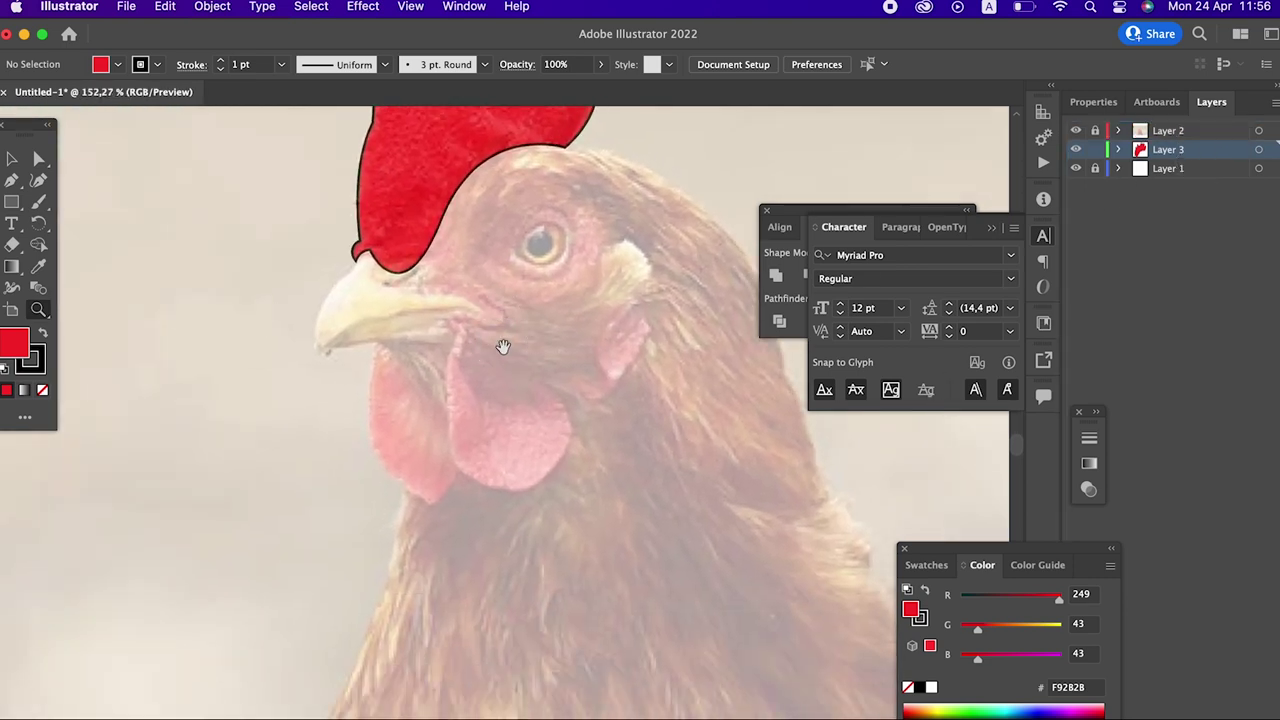
scroll(500, 349, "up", 2)
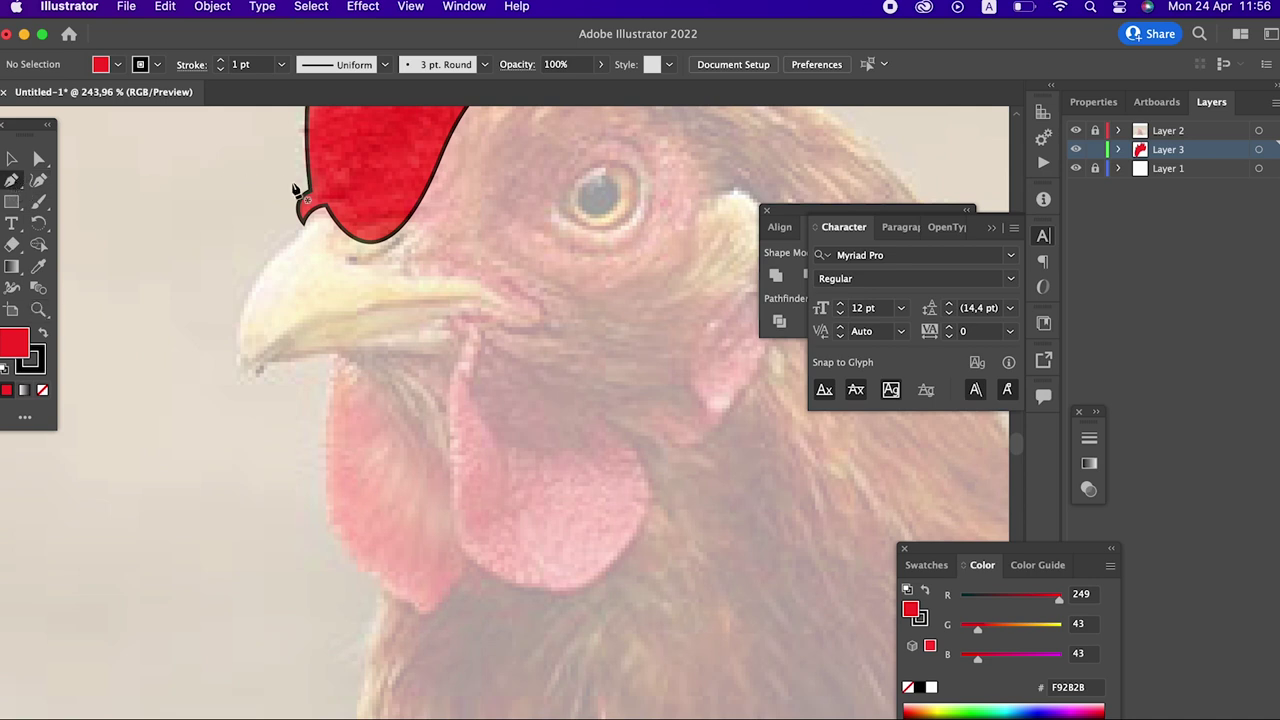
Step: Trace the upper beak below the comb as a closed Pen path
left_click(354, 197)
mouse_move(243, 375)
left_mouse_down()
mouse_move(275, 485)
mouse_move(267, 510)
left_mouse_up()
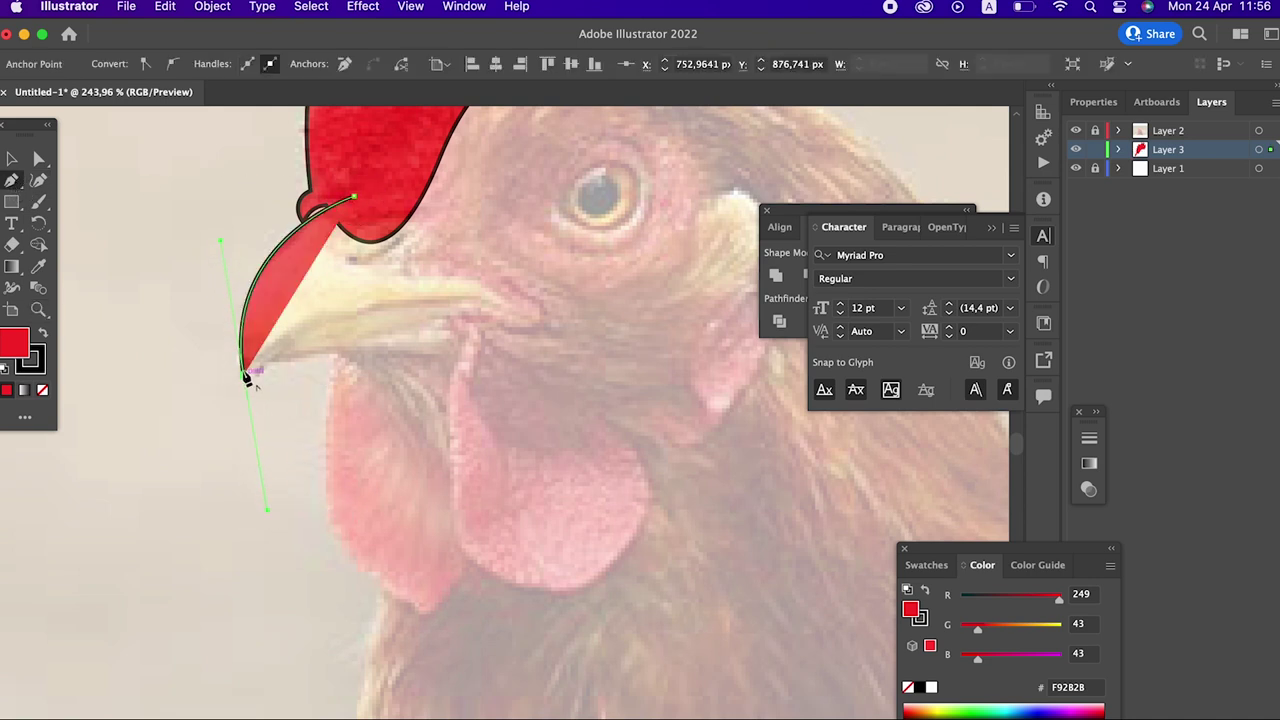
left_click_drag(245, 377, 332, 358)
key("super+z")
left_click_drag(249, 384, 296, 494)
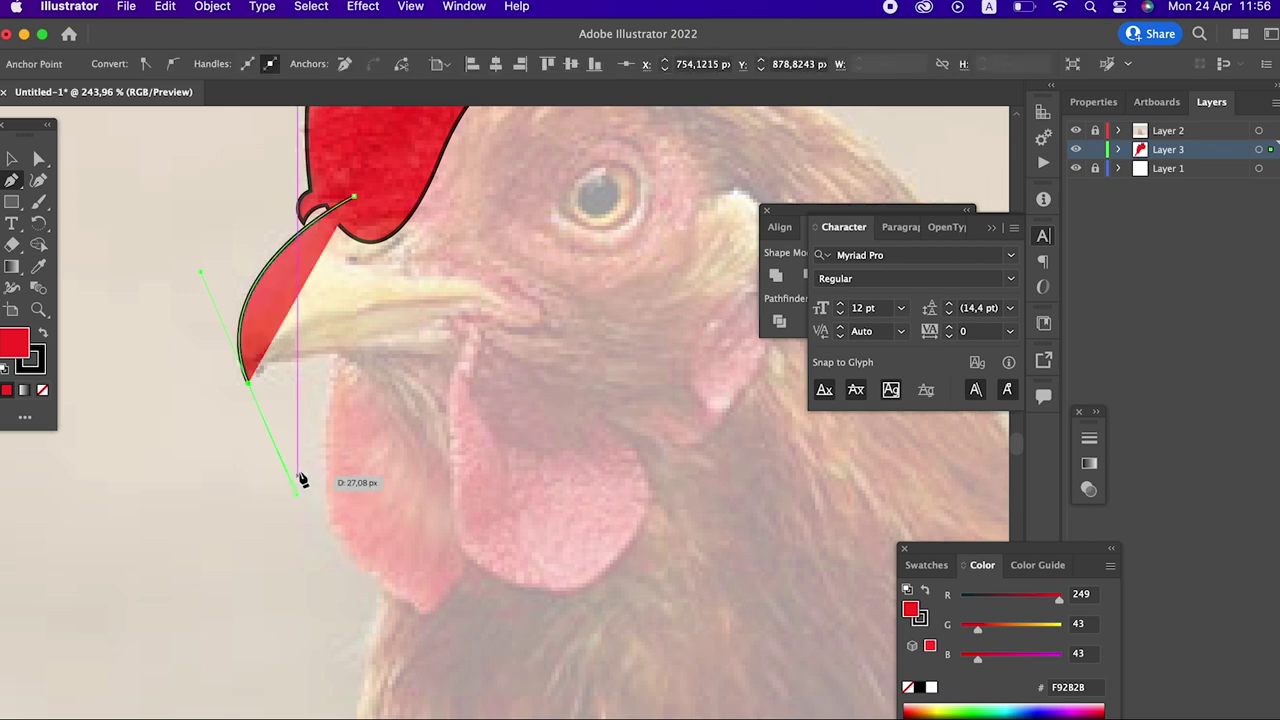
left_click_drag(421, 345, 543, 360)
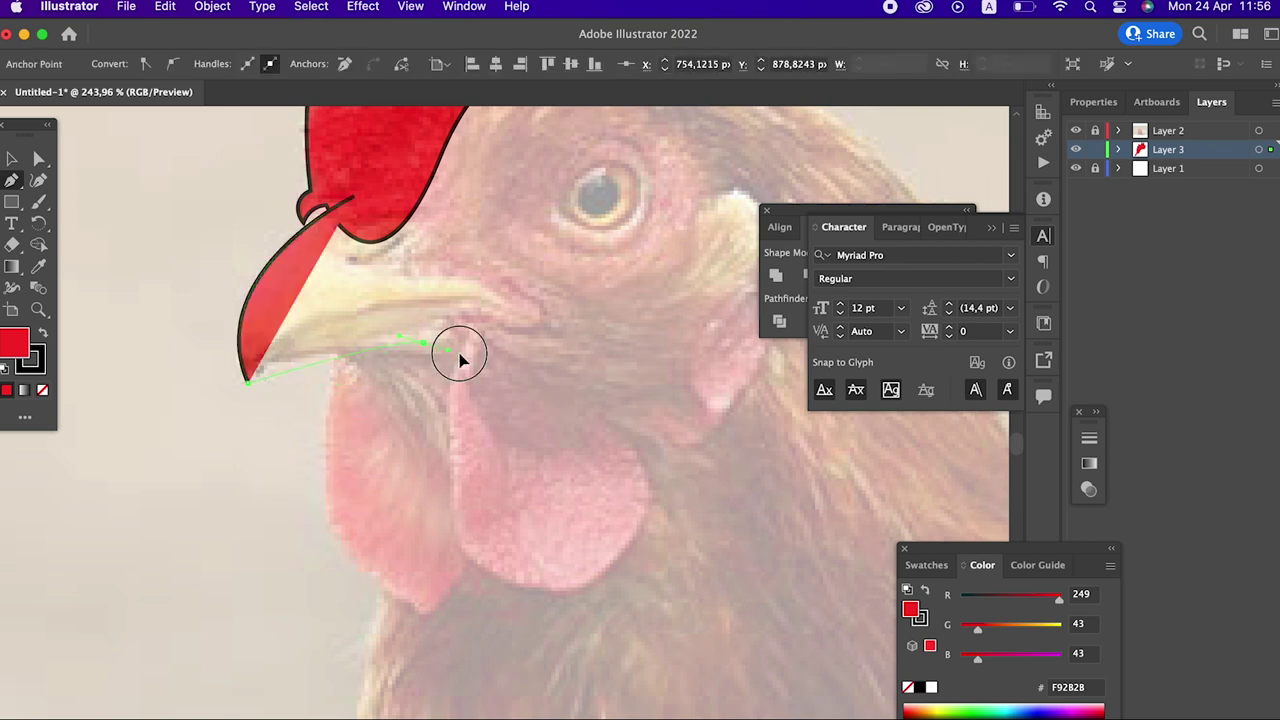
left_click(423, 347)
left_click_drag(475, 315, 537, 325)
left_click(523, 317)
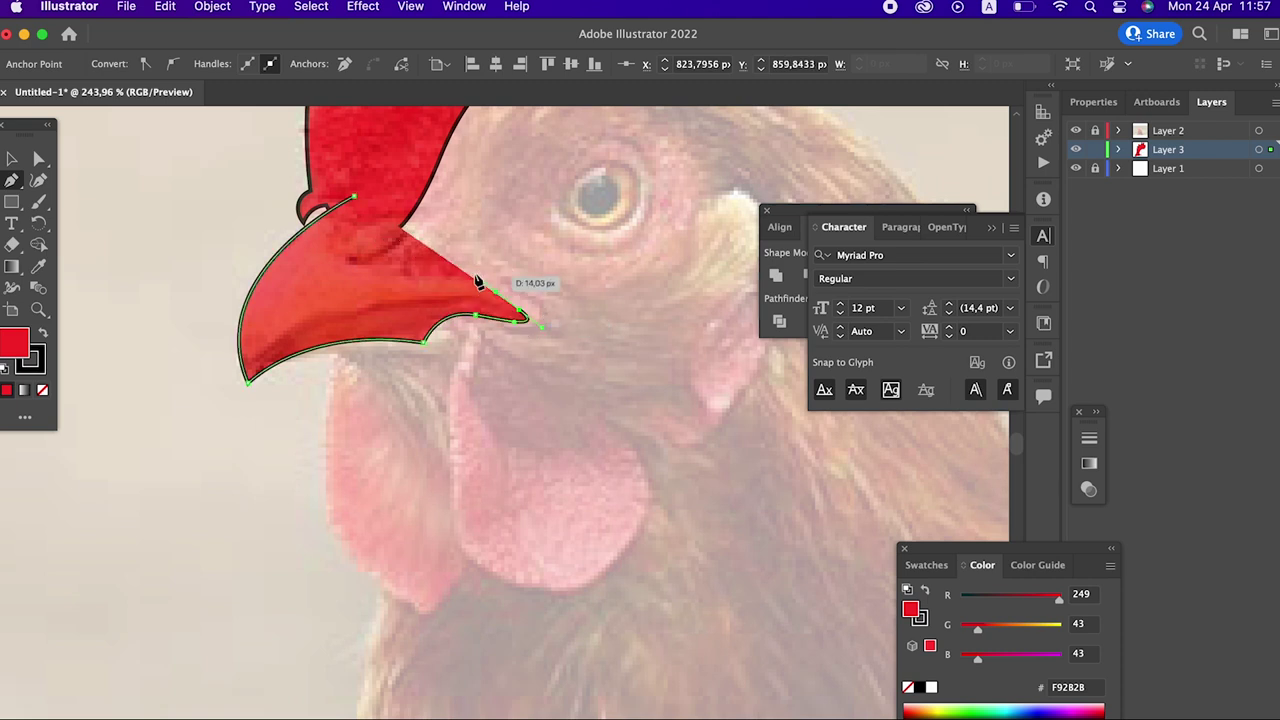
left_click_drag(371, 190, 367, 203)
left_click(355, 198)
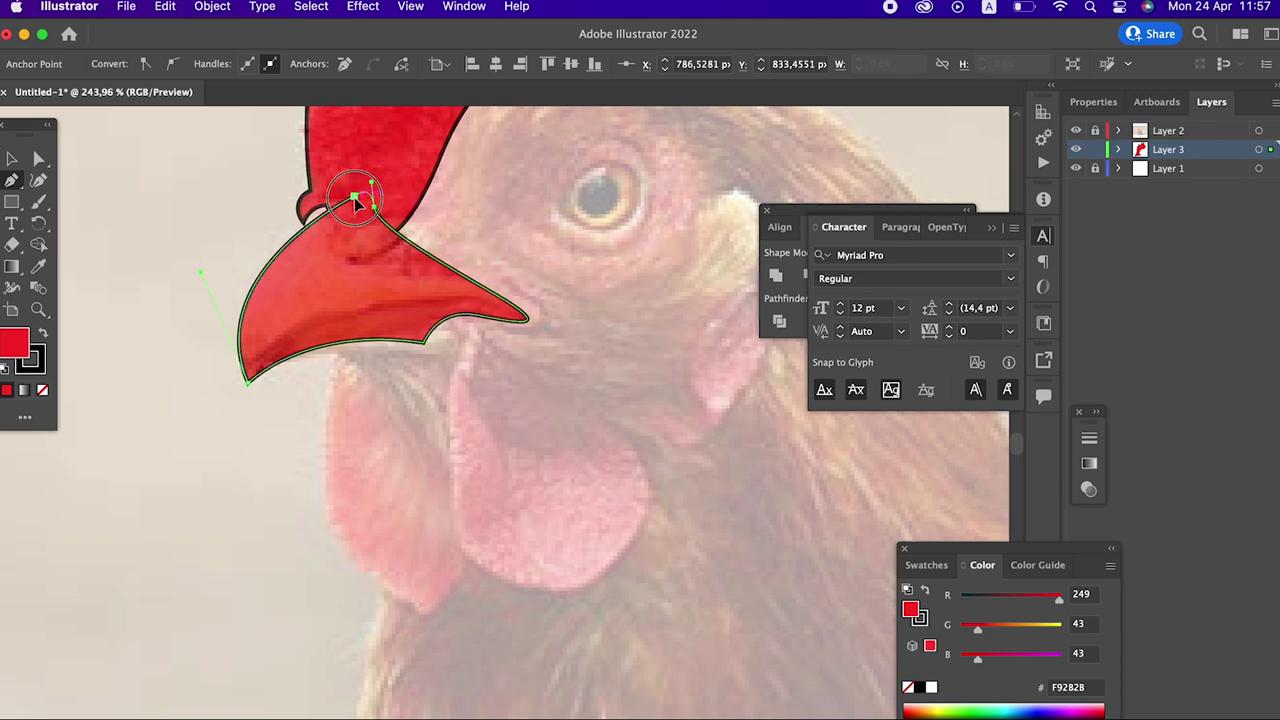
Step: Change the beak's fill from red to yellow #F7D52D
double_click(12, 340)
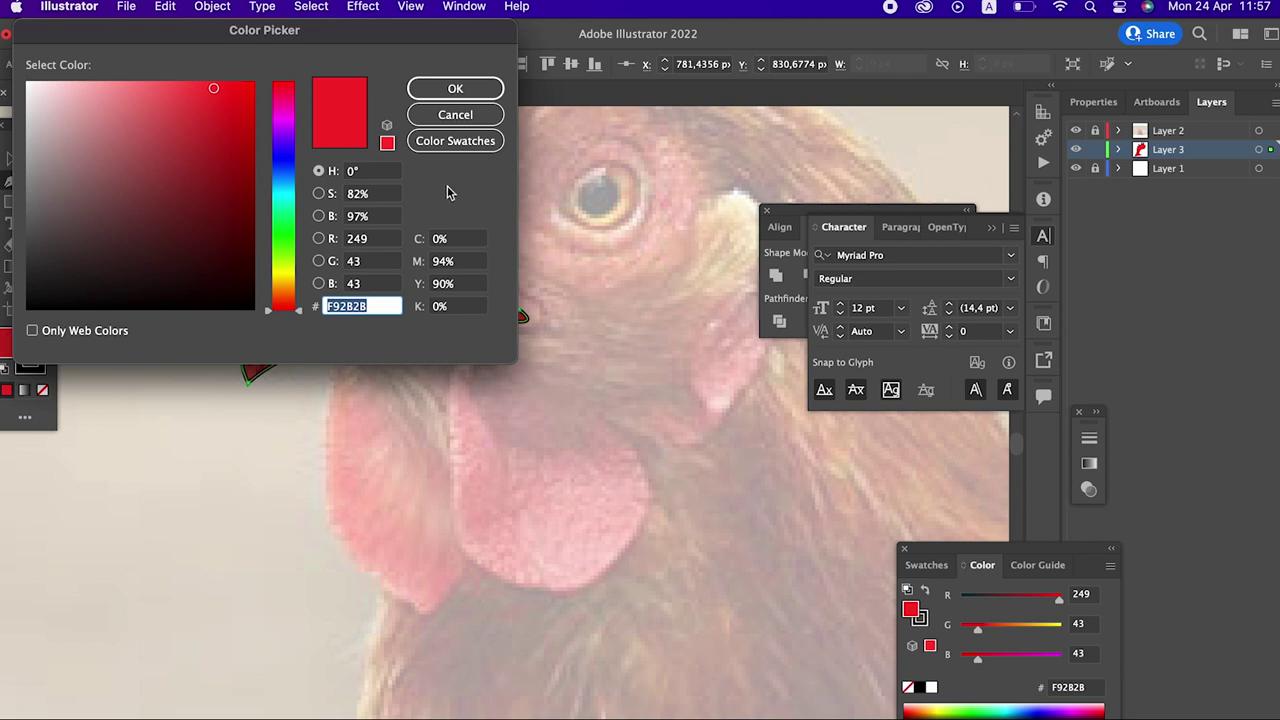
left_click_drag(288, 255, 297, 283)
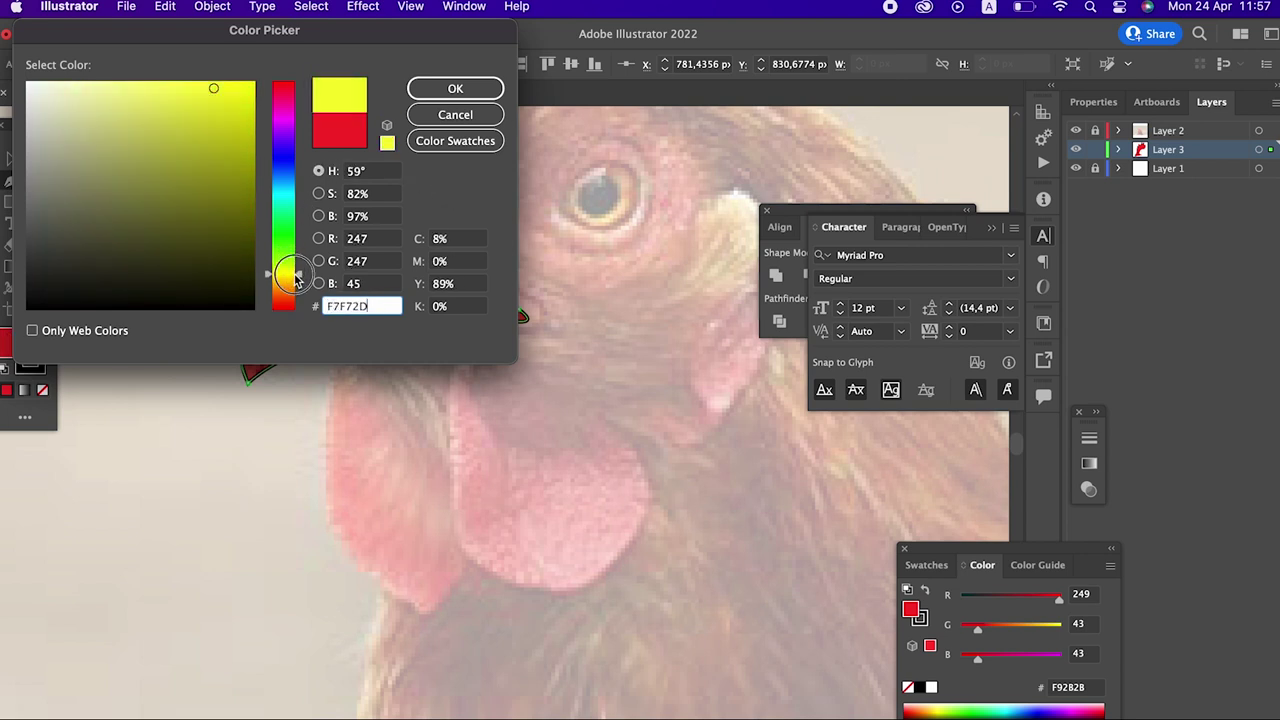
left_click(455, 88)
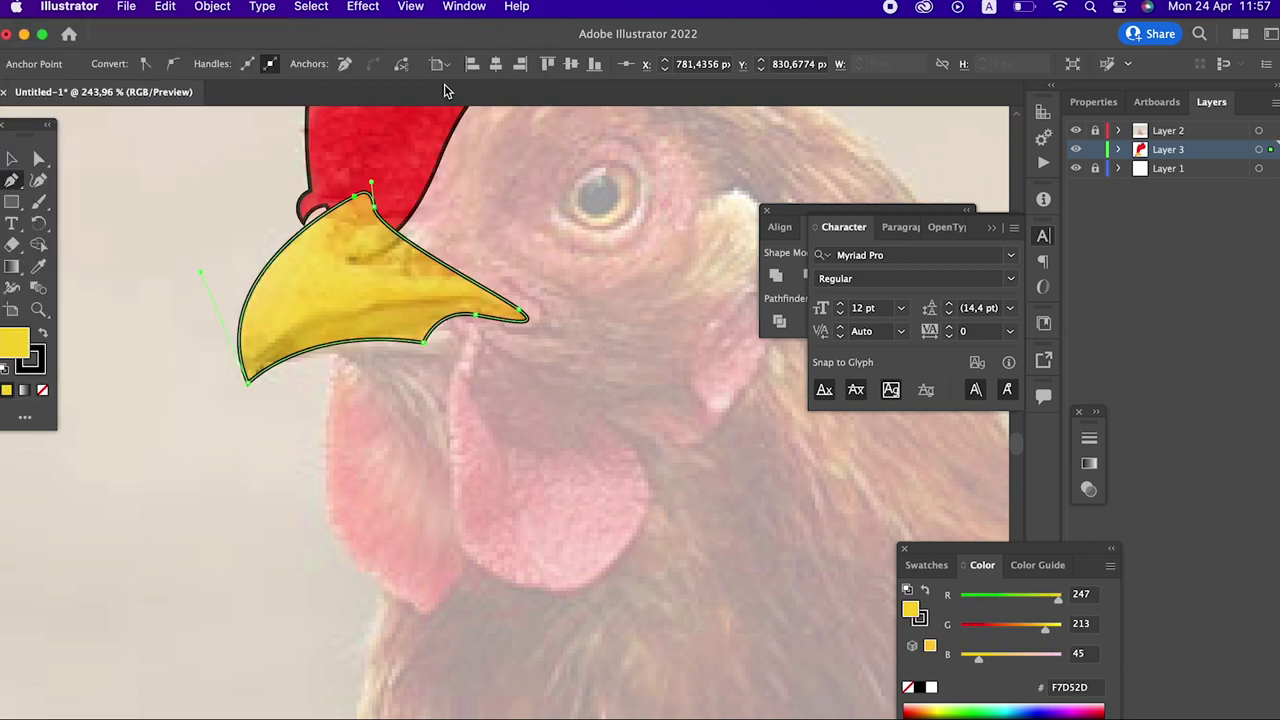
key("F2")
Step: Add a sharp point on the beak's upper edge with the Curvature tool
key("v")
left_click(520, 470)
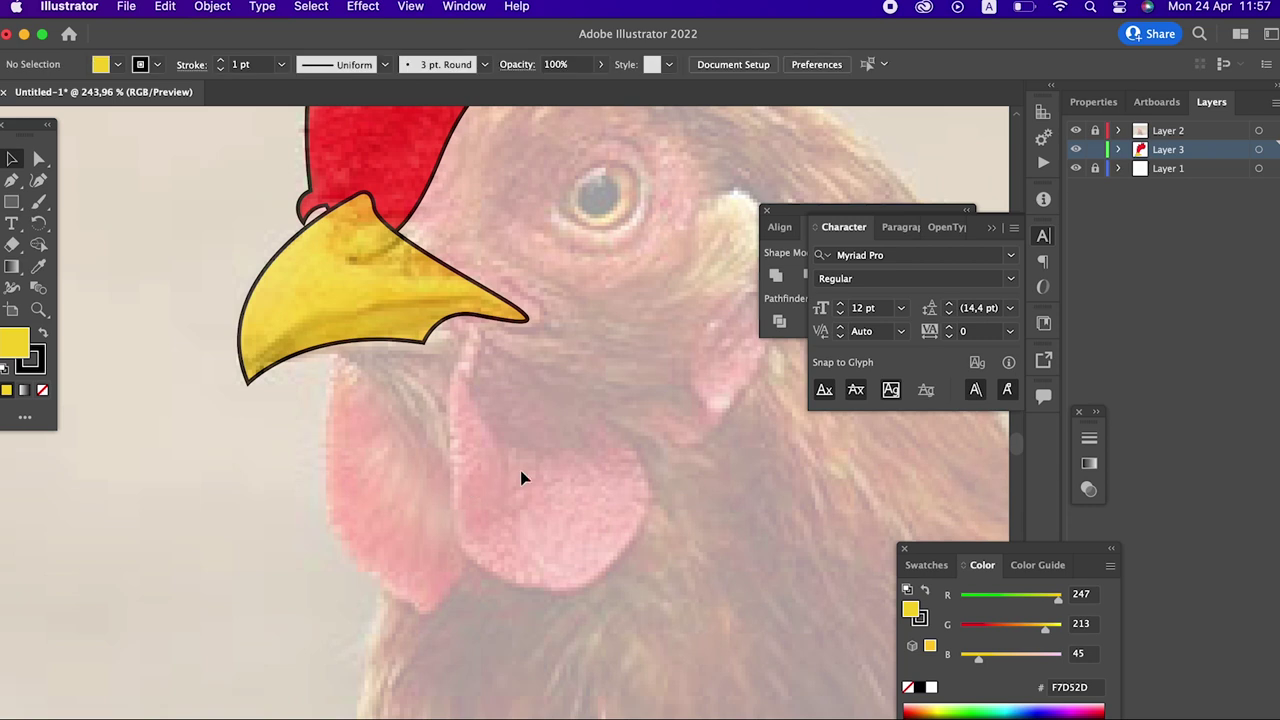
scroll(540, 475, "up", 2)
left_click(386, 234)
key("z")
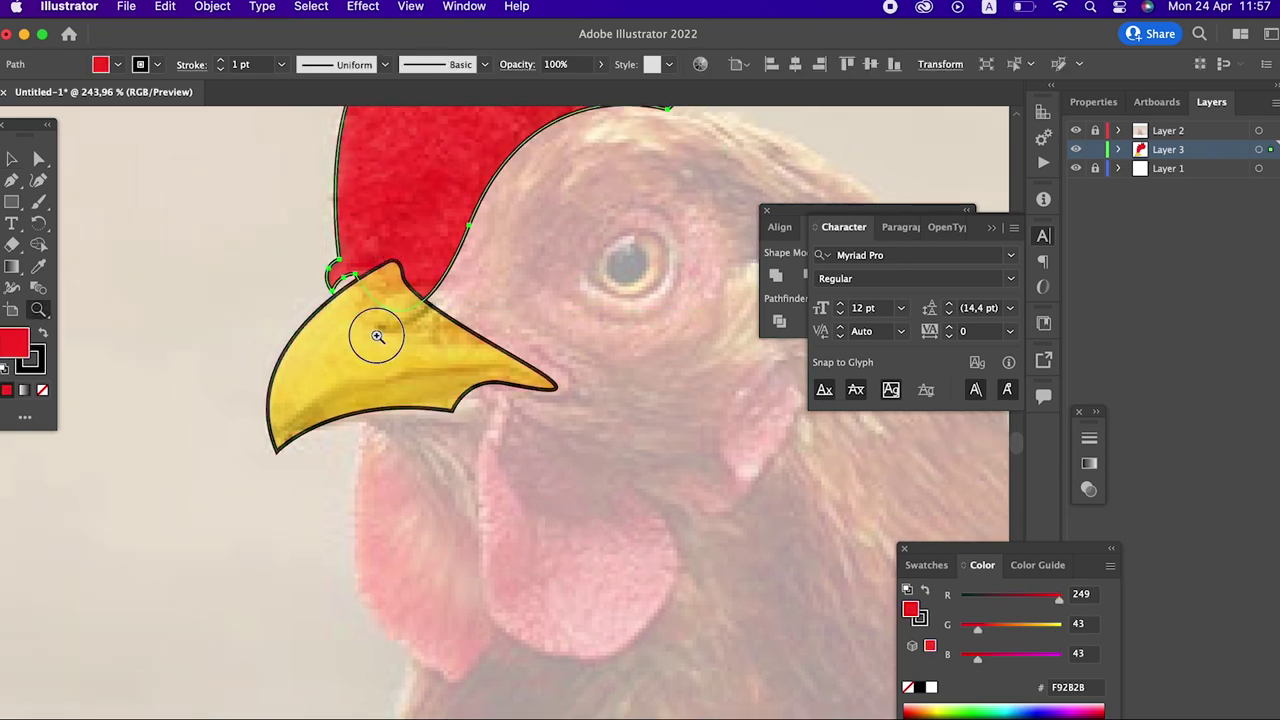
left_click_drag(374, 334, 524, 507)
left_click(12, 158)
left_click(406, 377)
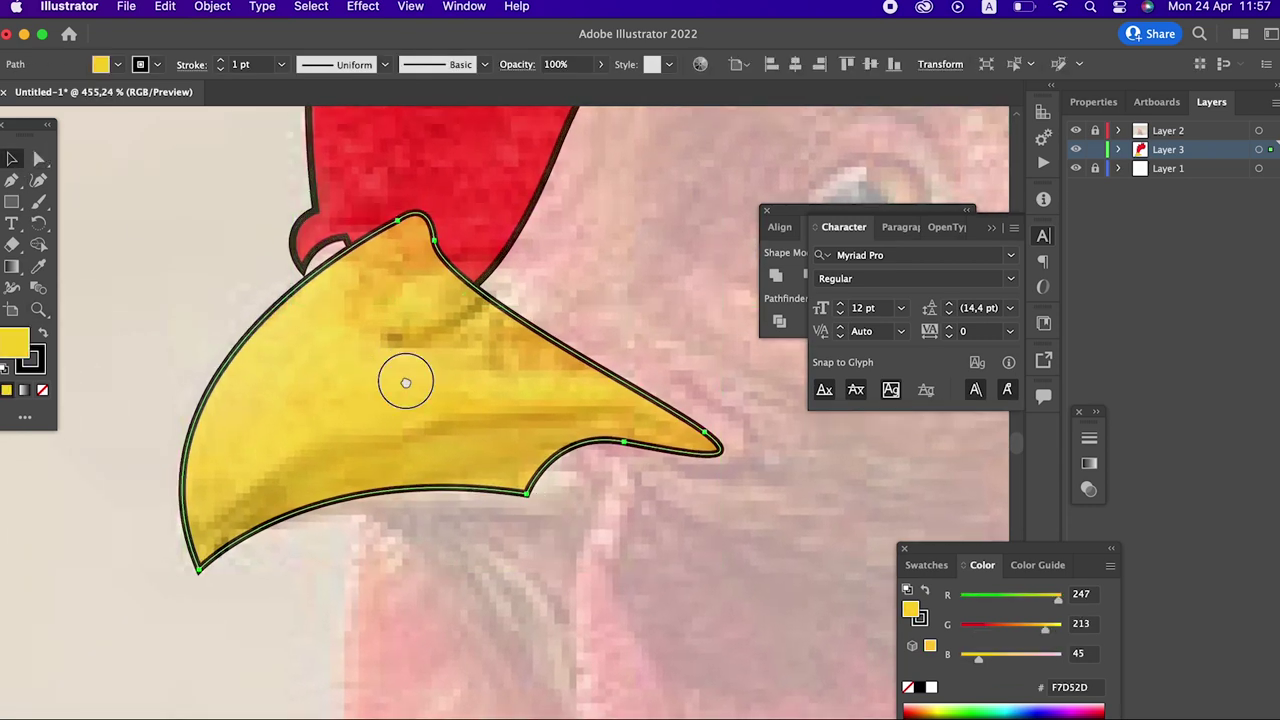
scroll(308, 403, "up", 3)
left_click(38, 180)
left_click(440, 357)
mouse_move(457, 349)
left_mouse_down()
mouse_move(468, 320)
mouse_move(117, 417)
mouse_move(263, 480)
left_mouse_up()
Step: Bring the red comb in front of the beak with Object > Arrange > Bring to Front
left_click(10, 160)
left_click(417, 266)
left_click(199, 12)
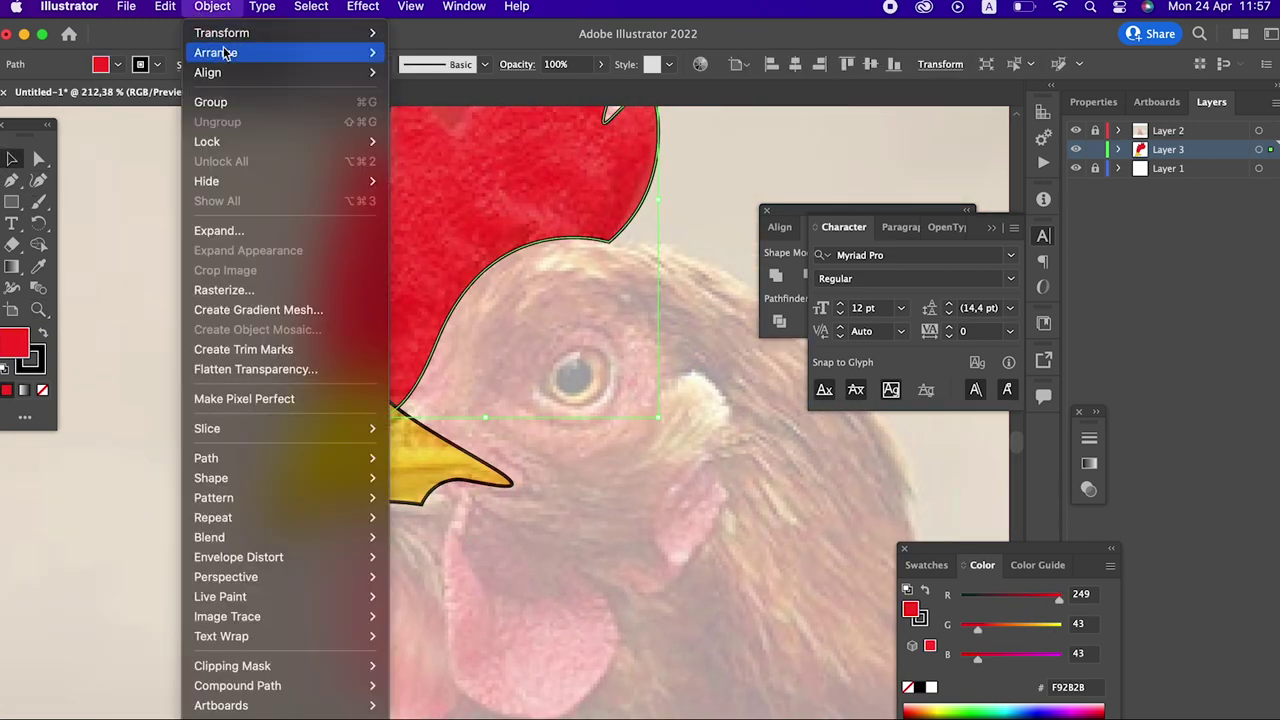
left_click(430, 50)
left_click(612, 432)
Step: Draw a curved black mouth line across the beak from its lower tip
key("z")
mouse_move(612, 432)
left_mouse_down()
mouse_move(457, 491)
mouse_move(523, 491)
left_mouse_up()
left_click_drag(417, 425, 577, 443)
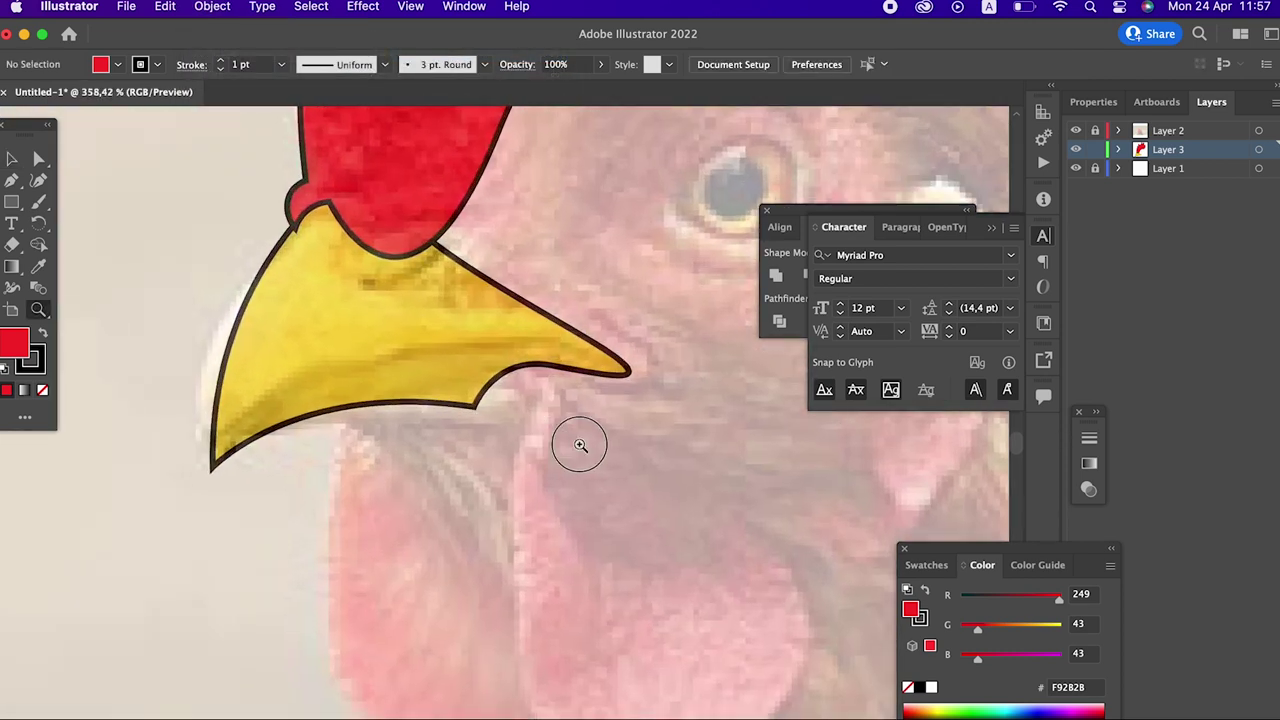
mouse_move(207, 528)
left_mouse_down()
mouse_move(158, 470)
mouse_move(188, 462)
left_mouse_up()
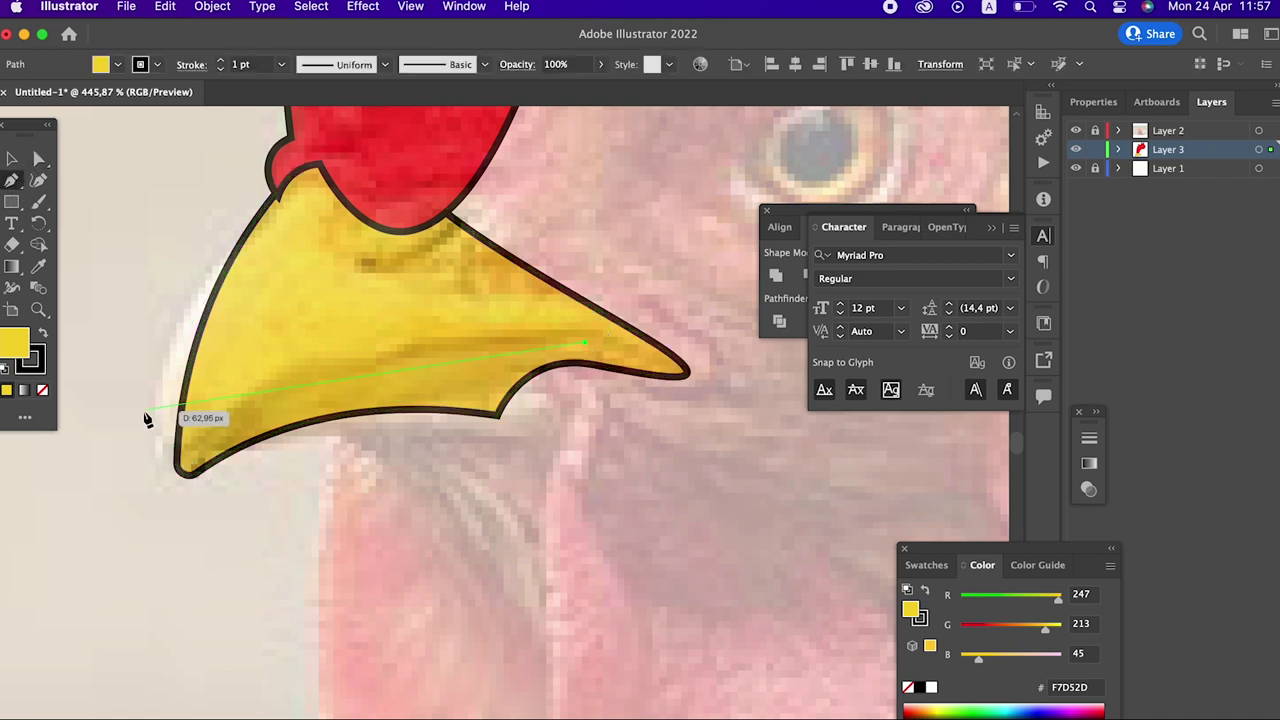
left_click(178, 466)
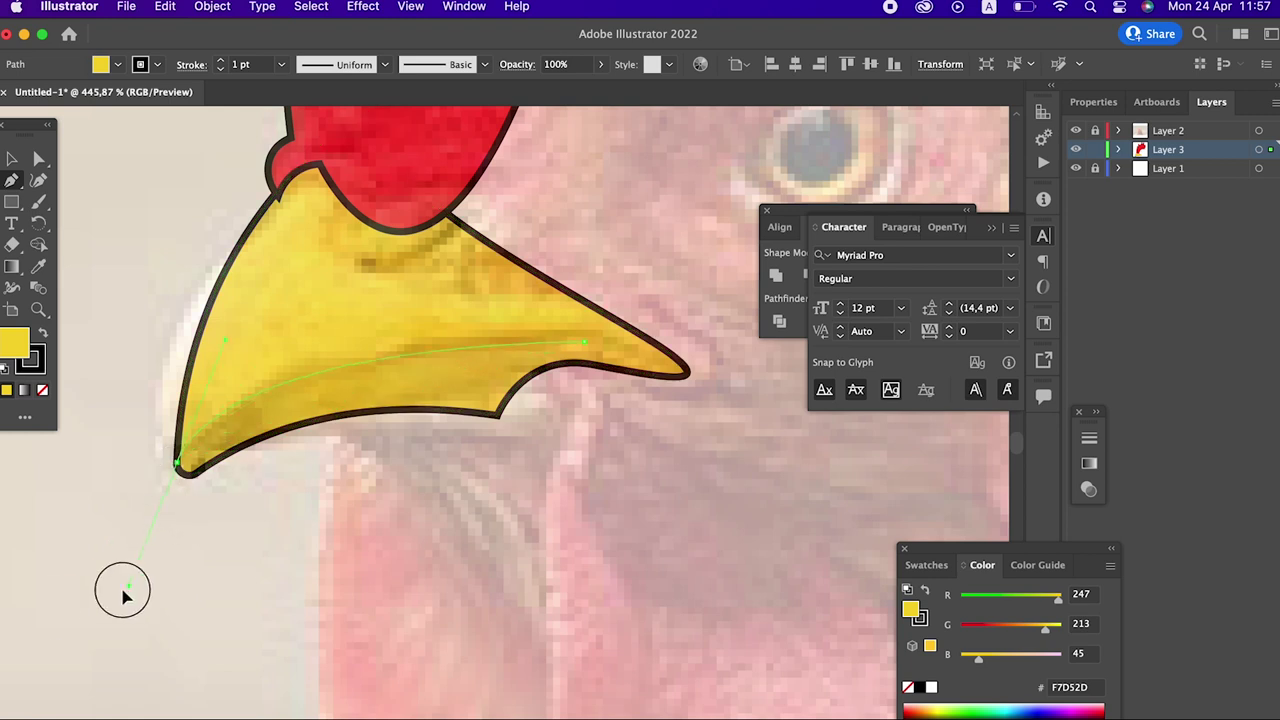
left_click_drag(178, 466, 40, 615)
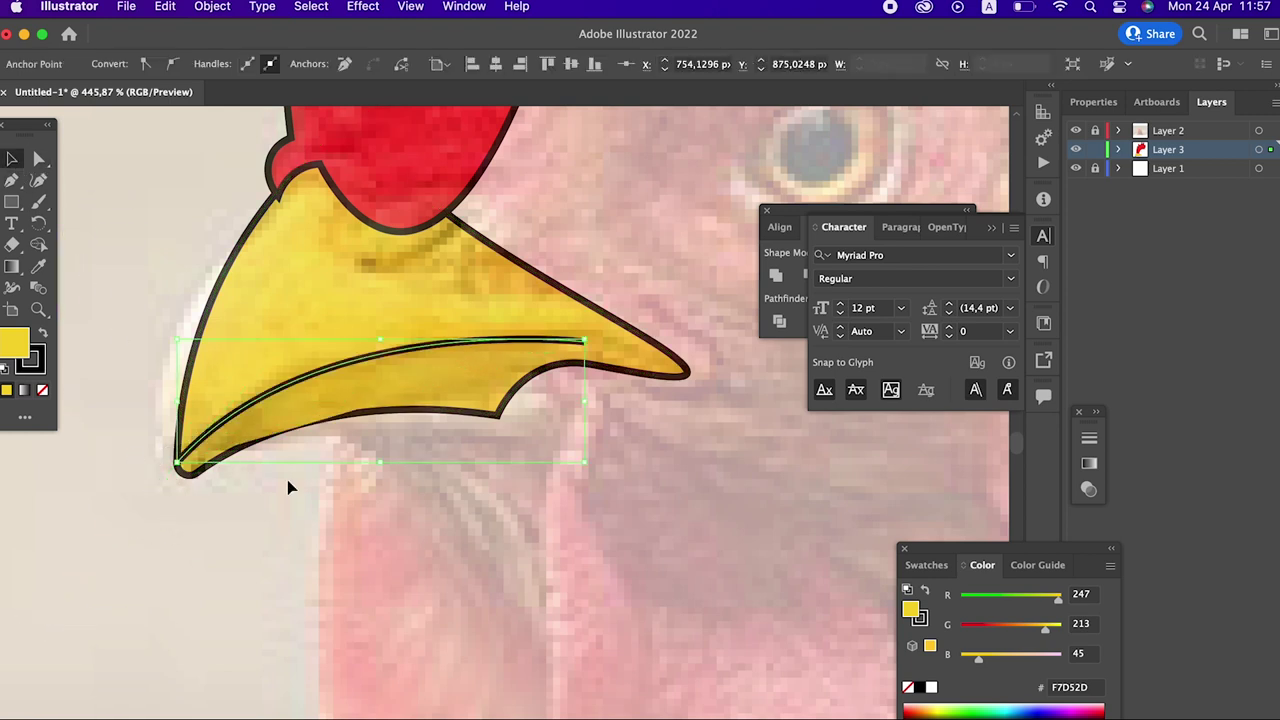
key("z")
Step: Move the comb's anchor where it meets the beak up and left to smooth the junction
scroll(286, 486, "down", 3)
scroll(149, 528, "down", 2)
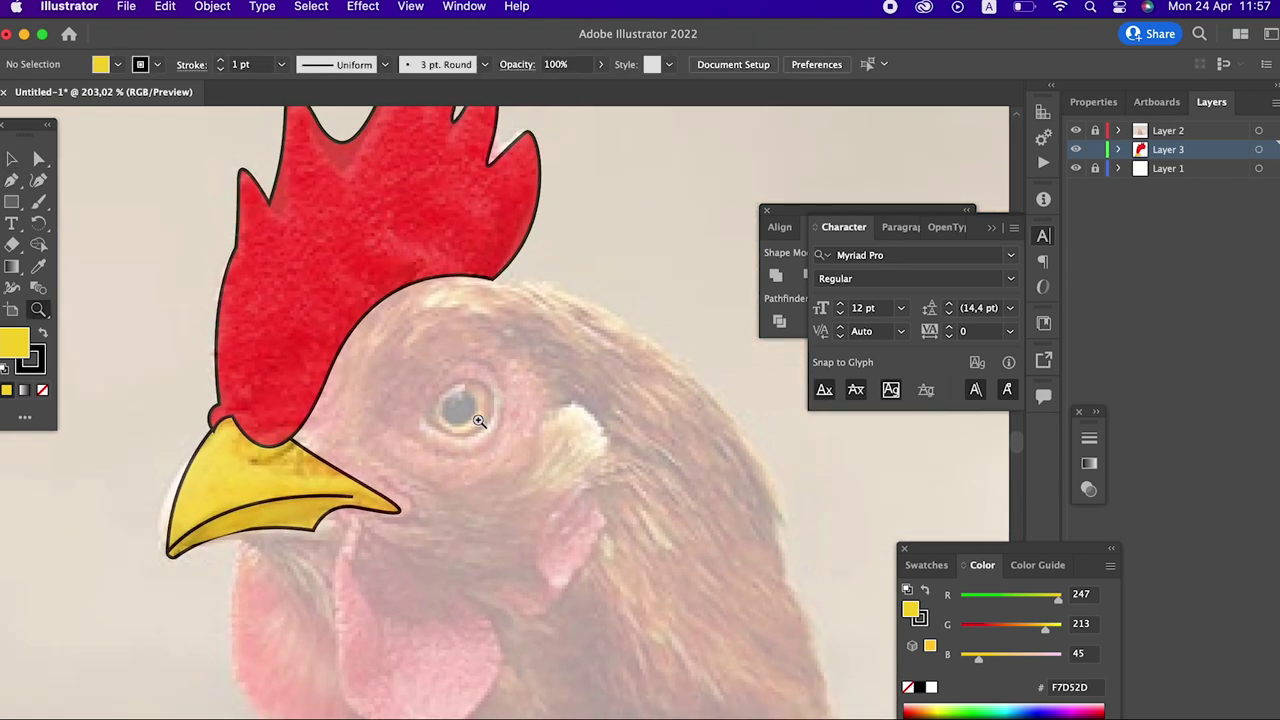
left_click_drag(493, 332, 471, 363)
left_click_drag(165, 302, 566, 491)
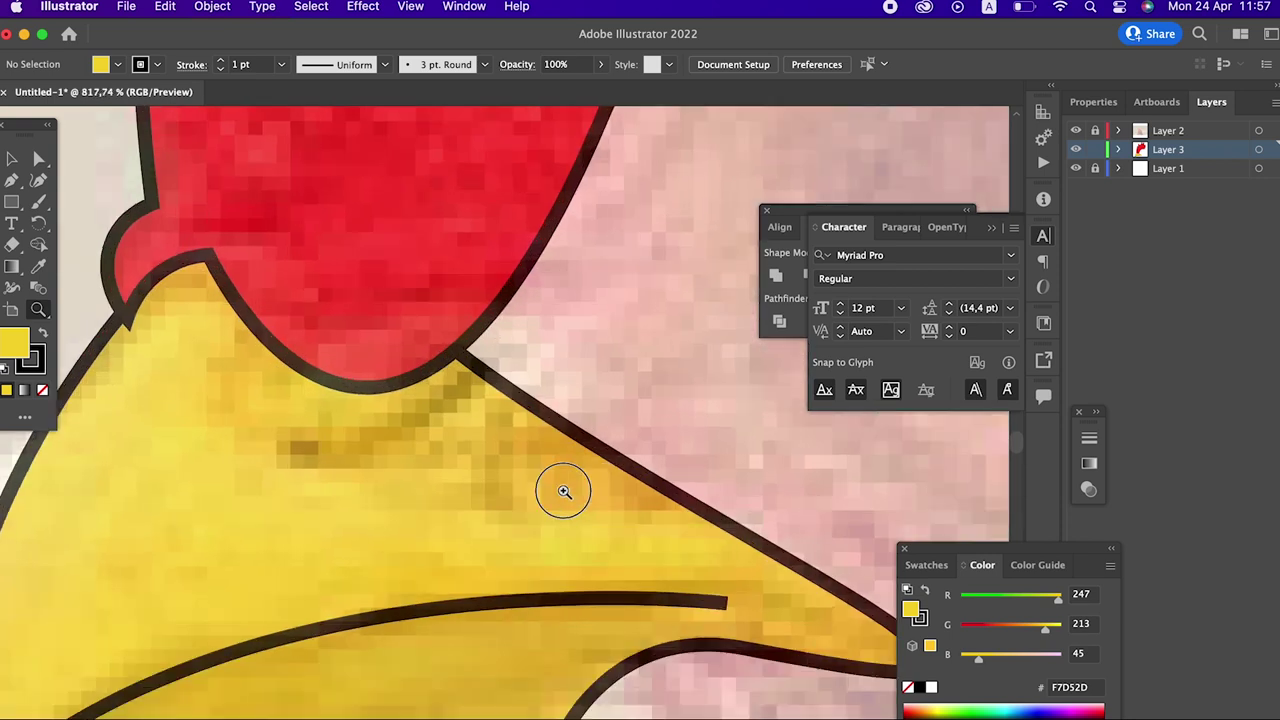
left_click(10, 160)
left_click(295, 362)
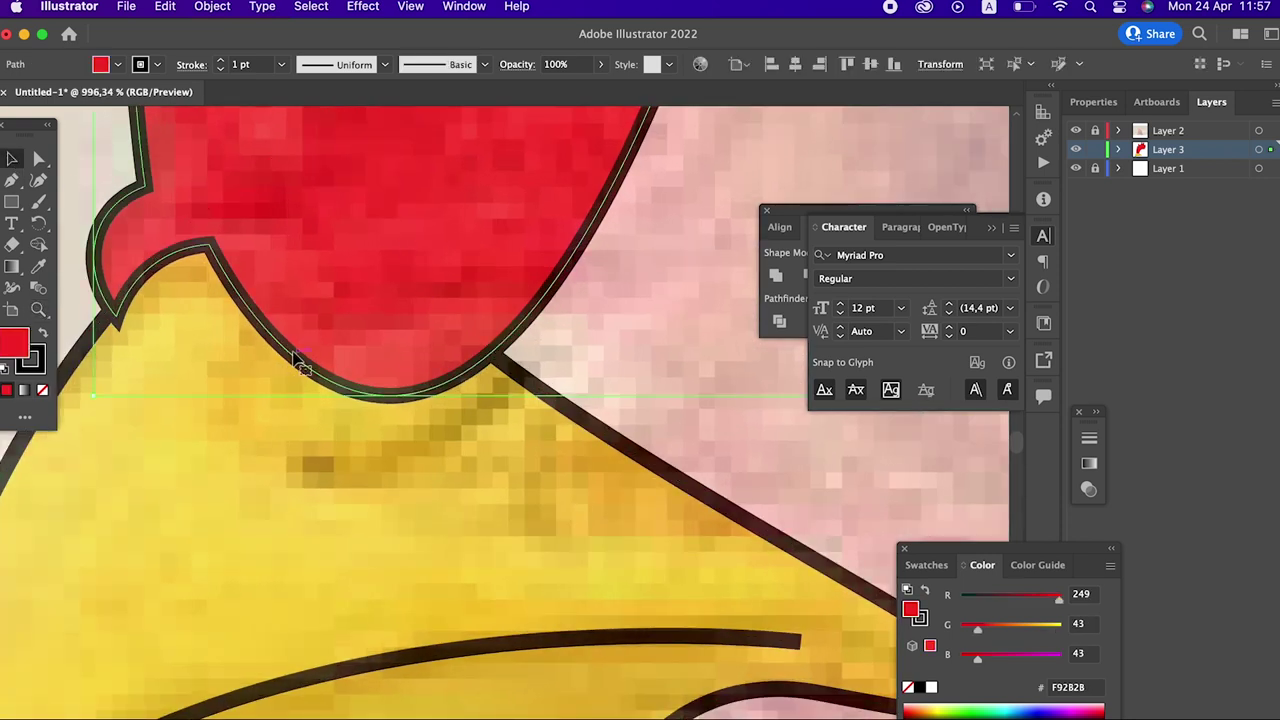
left_click(38, 180)
left_click_drag(116, 318, 105, 312)
scroll(125, 311, "down", 5)
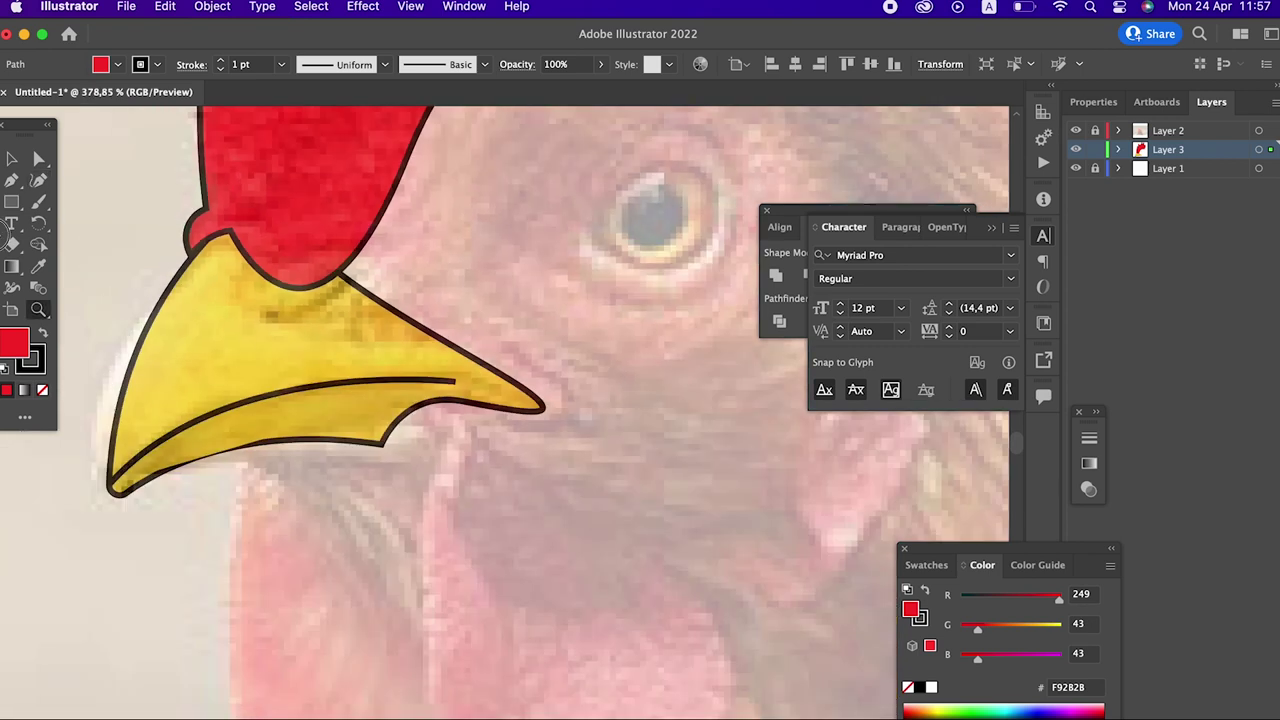
scroll(300, 330, "up", 3)
scroll(495, 358, "down", 3)
scroll(495, 358, "down", 2)
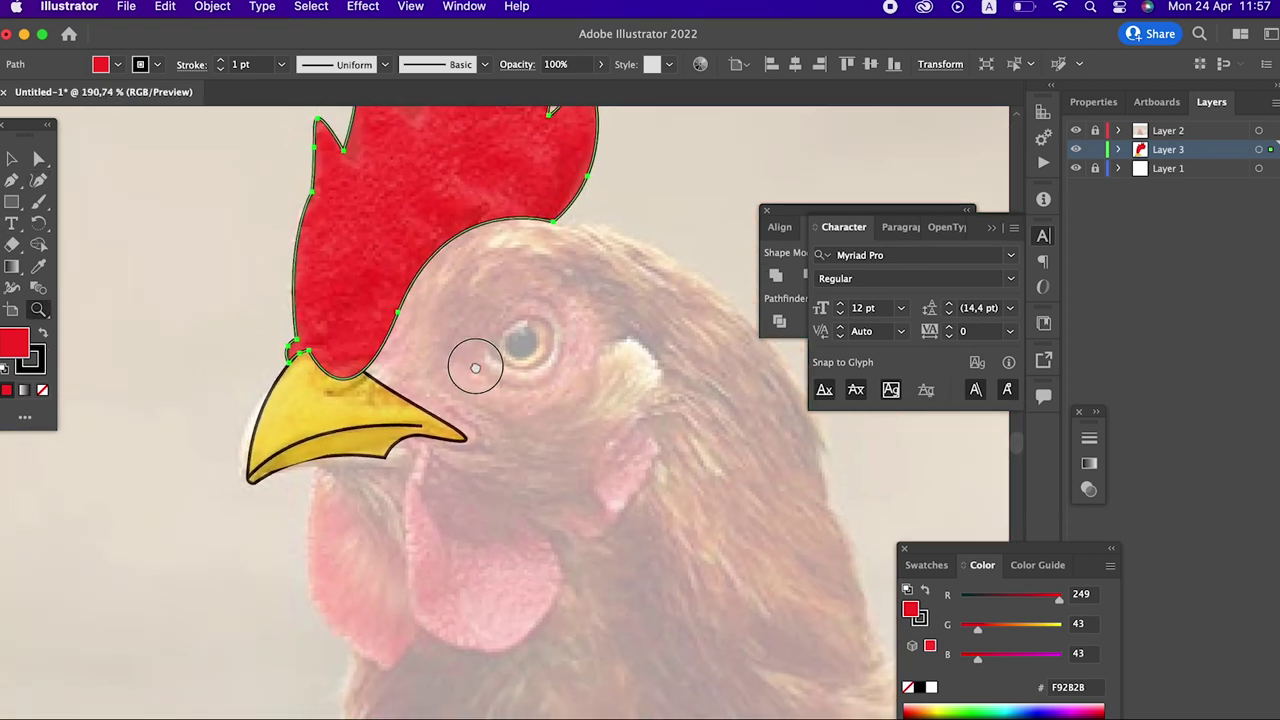
Step: Draw a closed, curved wattle shape hanging from the beak's inner corner
left_click(138, 213)
scroll(489, 300, "up", 2)
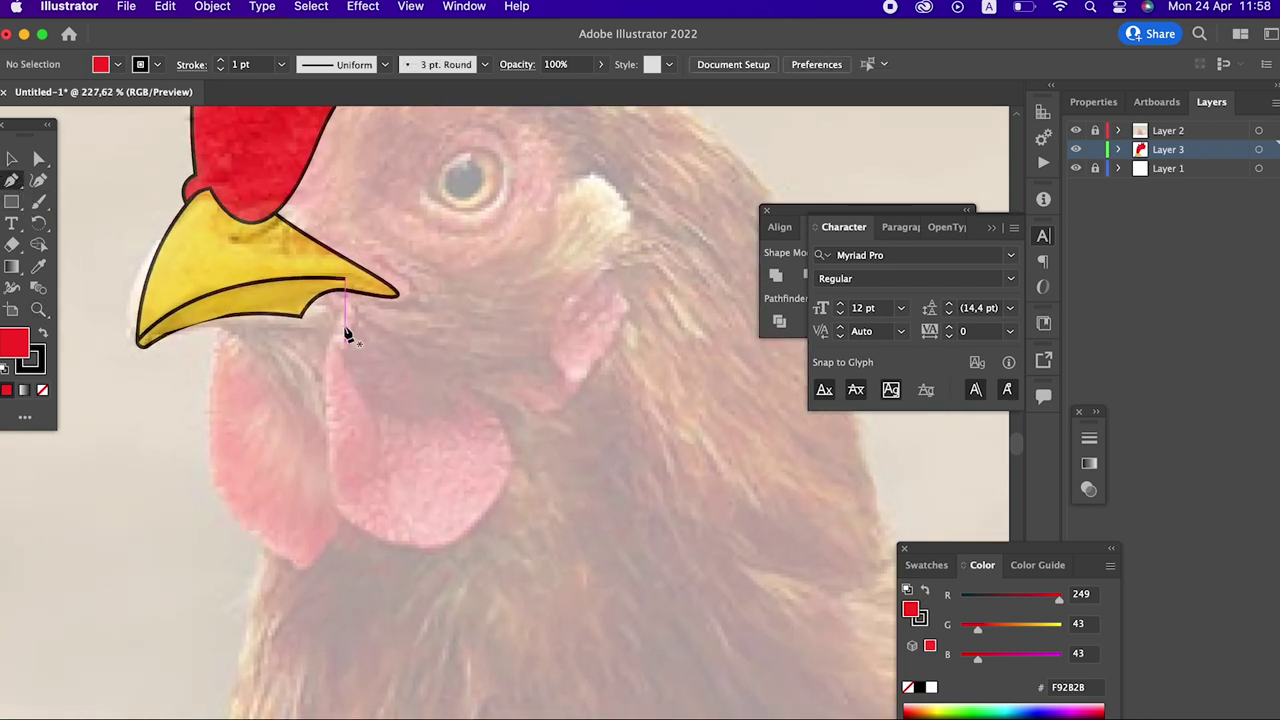
left_click(320, 303)
left_click_drag(329, 369, 316, 416)
left_click_drag(353, 530, 394, 560)
left_click_drag(484, 514, 502, 486)
left_click_drag(481, 394, 426, 352)
left_click(481, 394)
left_click_drag(414, 404, 388, 392)
left_click_drag(312, 300, 392, 308)
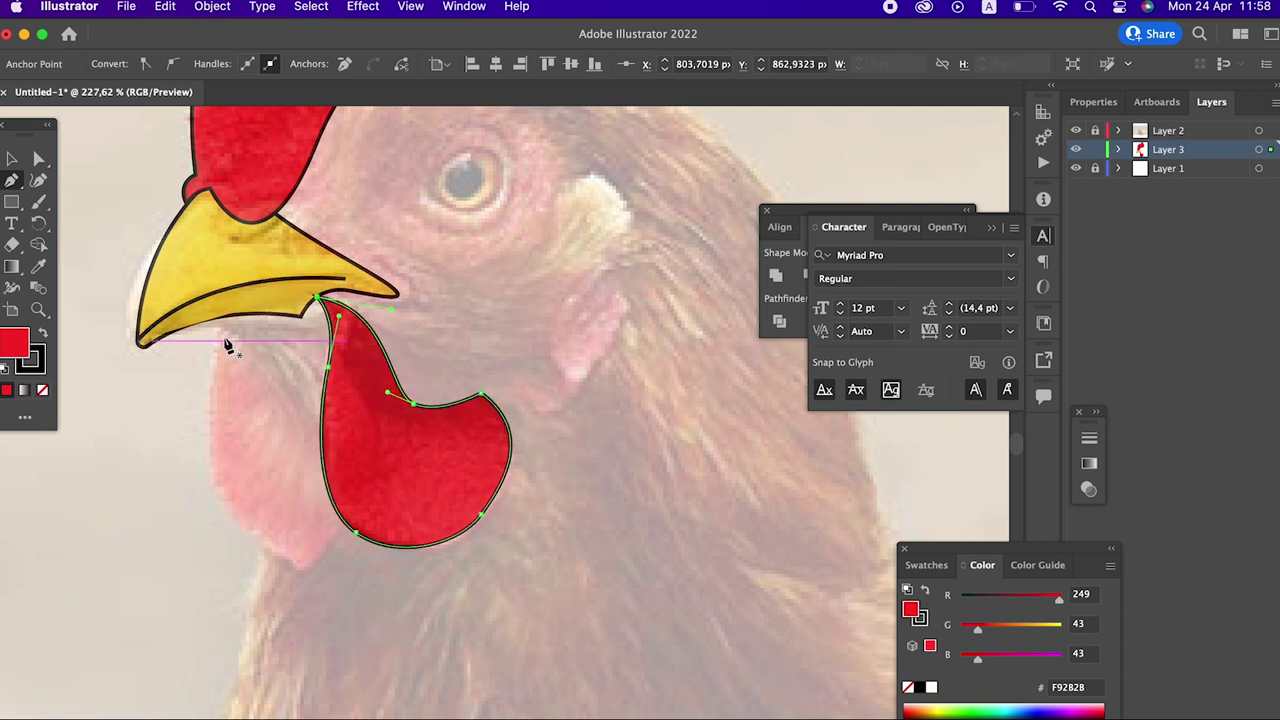
Step: Remove the fill from the curved line inside the beak
scroll(534, 361, "up", 2)
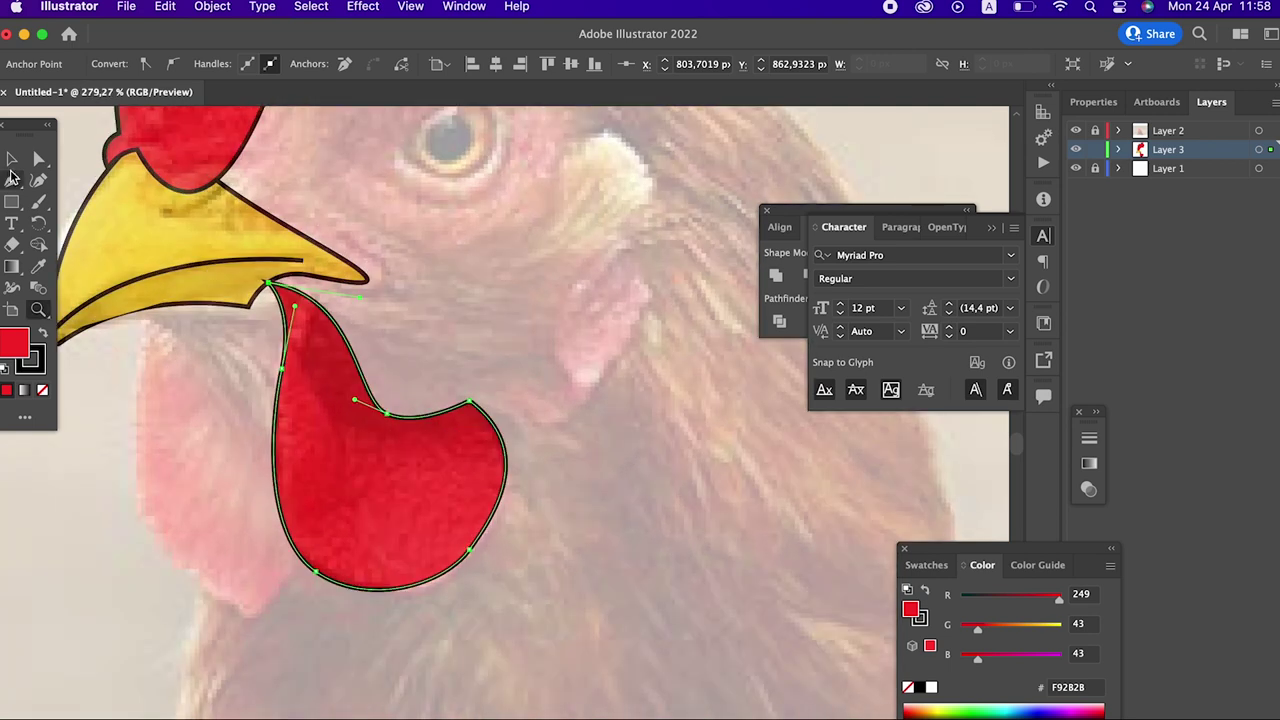
left_click(12, 163)
left_click(237, 267)
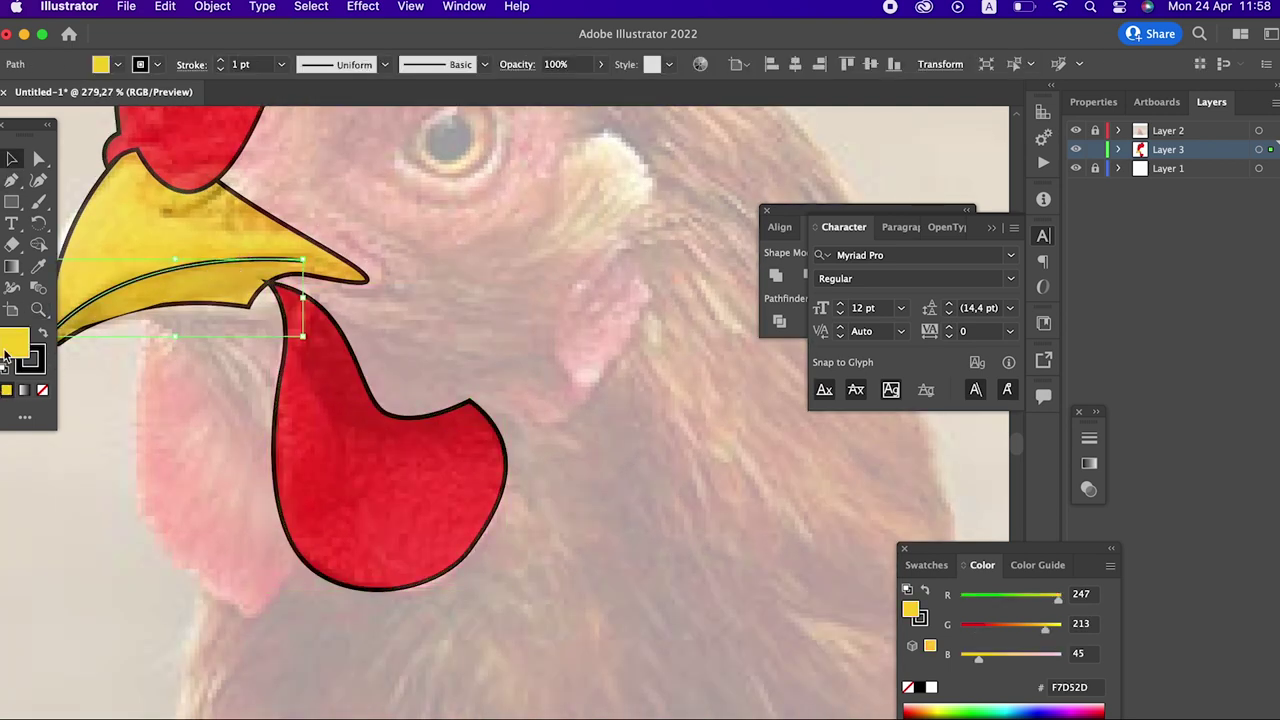
left_click(42, 391)
left_click(265, 473)
Step: Reshape the wattle's top edge with the Curvature tool into a smooth bulge
left_click_drag(229, 499, 509, 463)
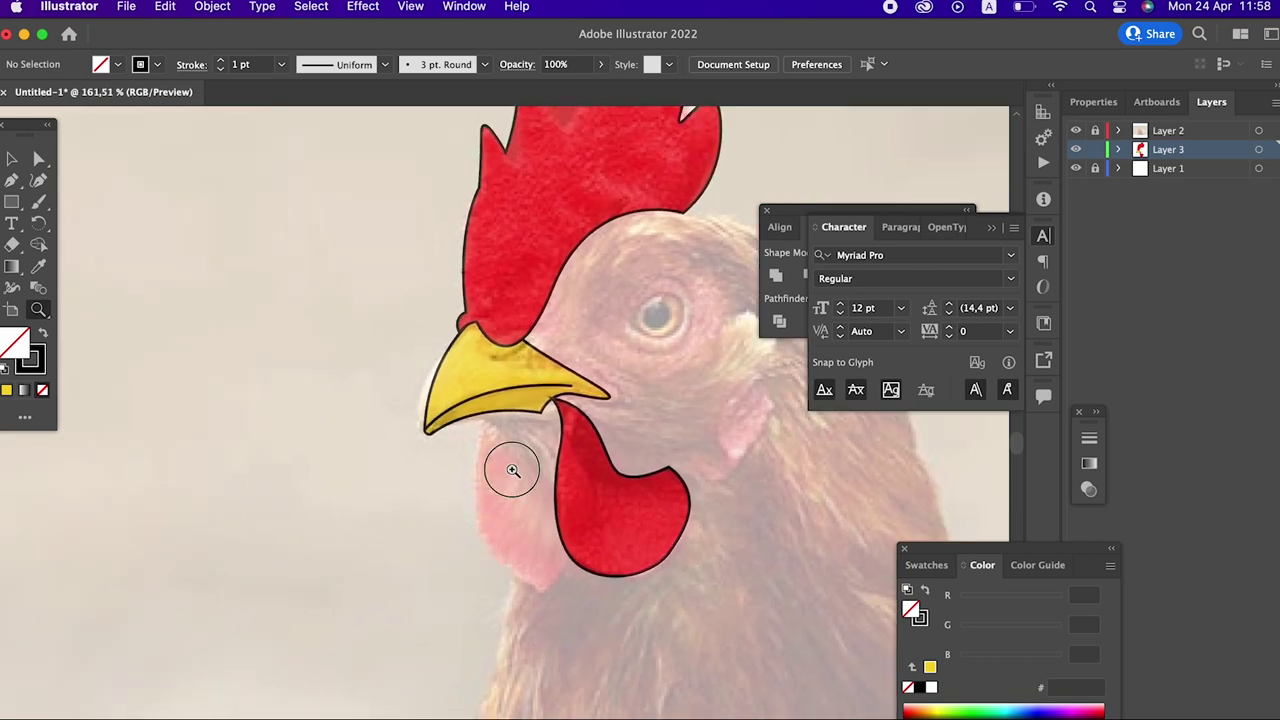
scroll(509, 463, "up", 3)
scroll(543, 537, "up", 3)
scroll(826, 580, "up", 3)
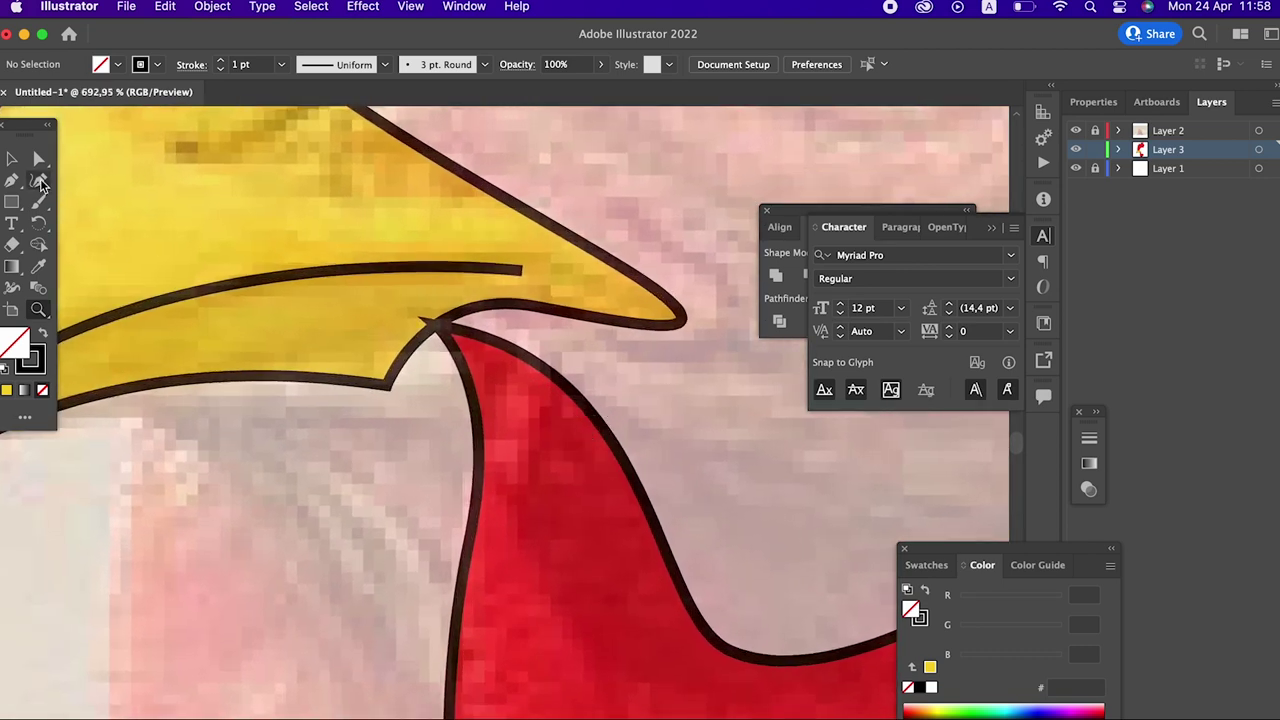
left_click(38, 158)
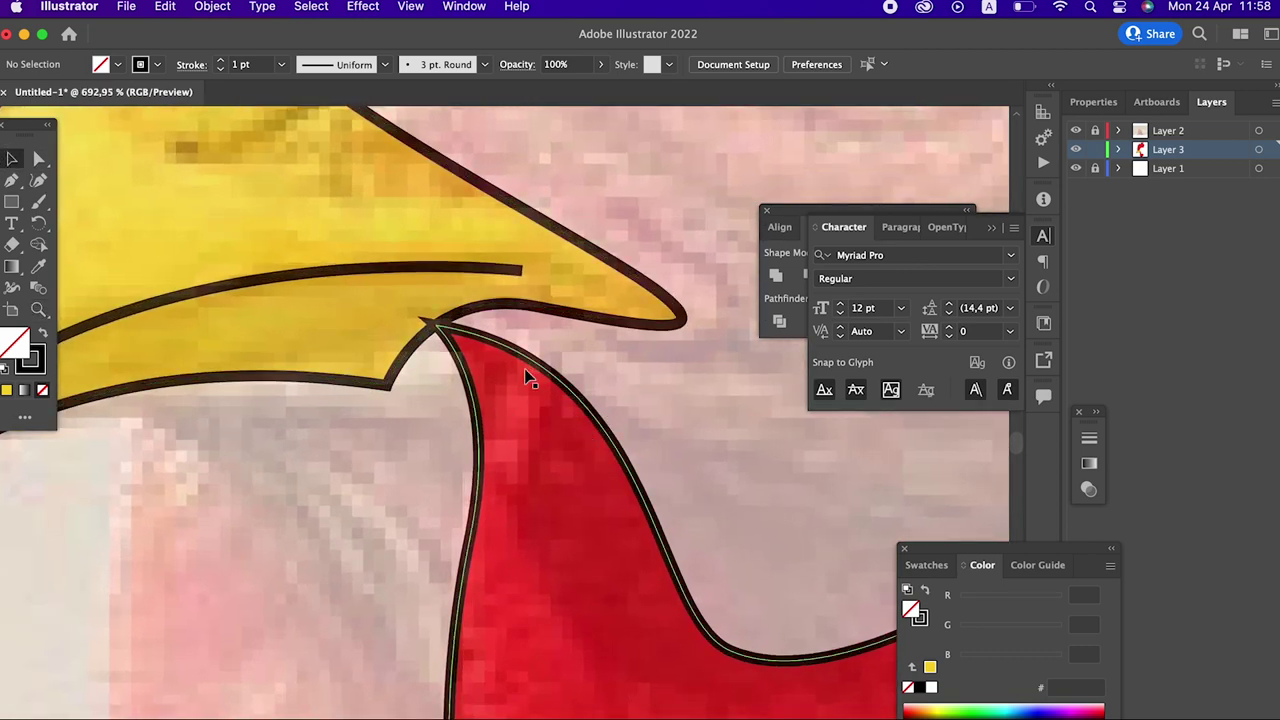
left_click(529, 371)
left_click(38, 180)
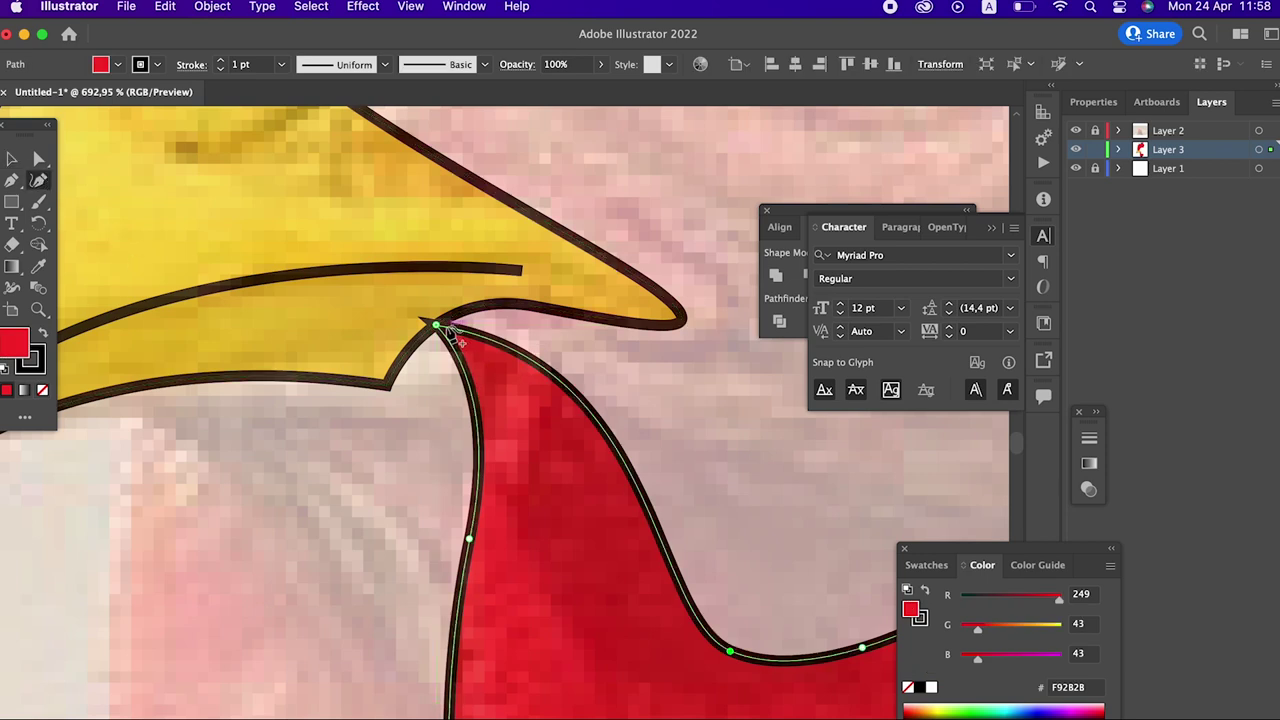
left_click_drag(437, 326, 443, 368)
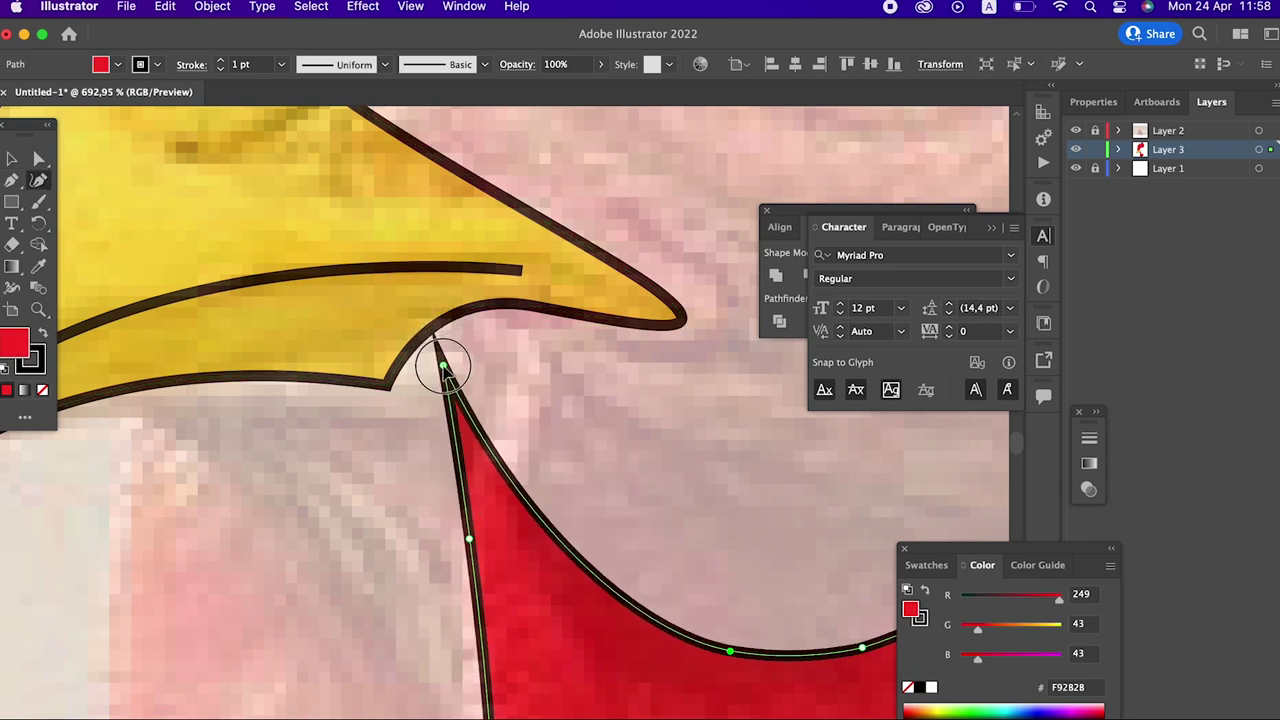
left_click_drag(543, 503, 562, 384)
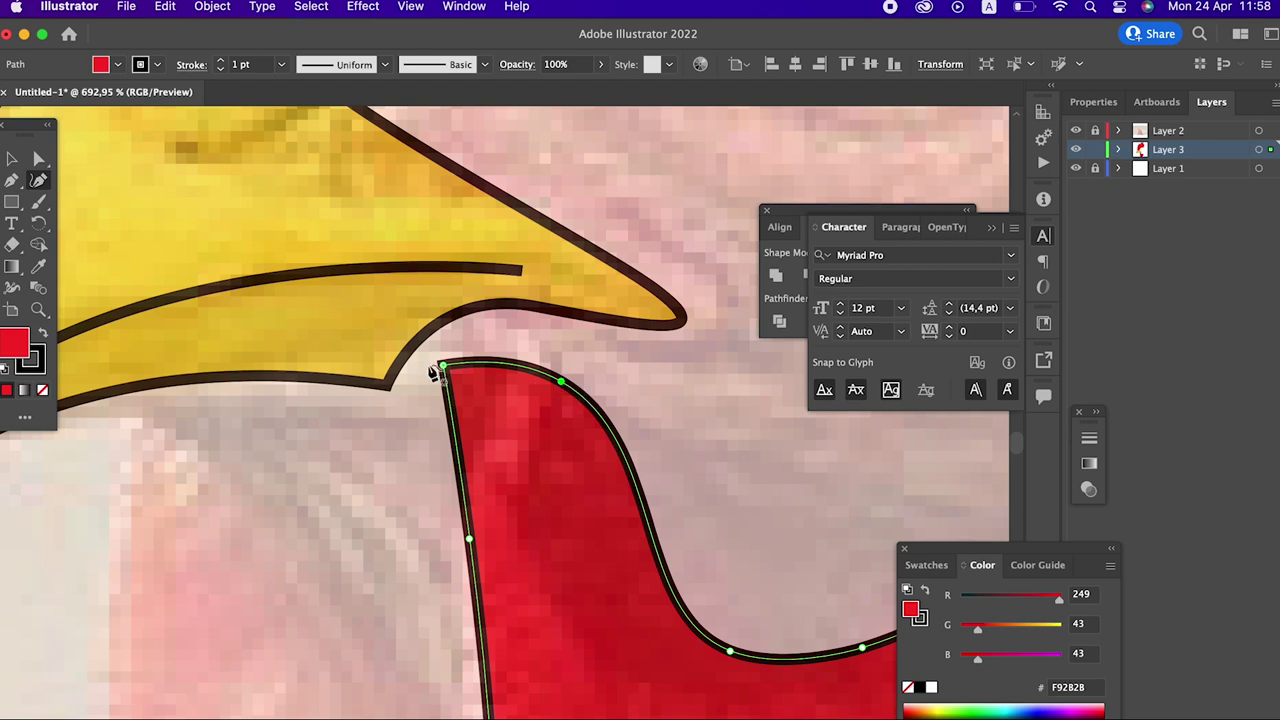
left_click_drag(443, 368, 410, 348)
Step: Delete a stray wattle anchor and tuck the top point against the beak's underside
left_click(228, 406, "alt")
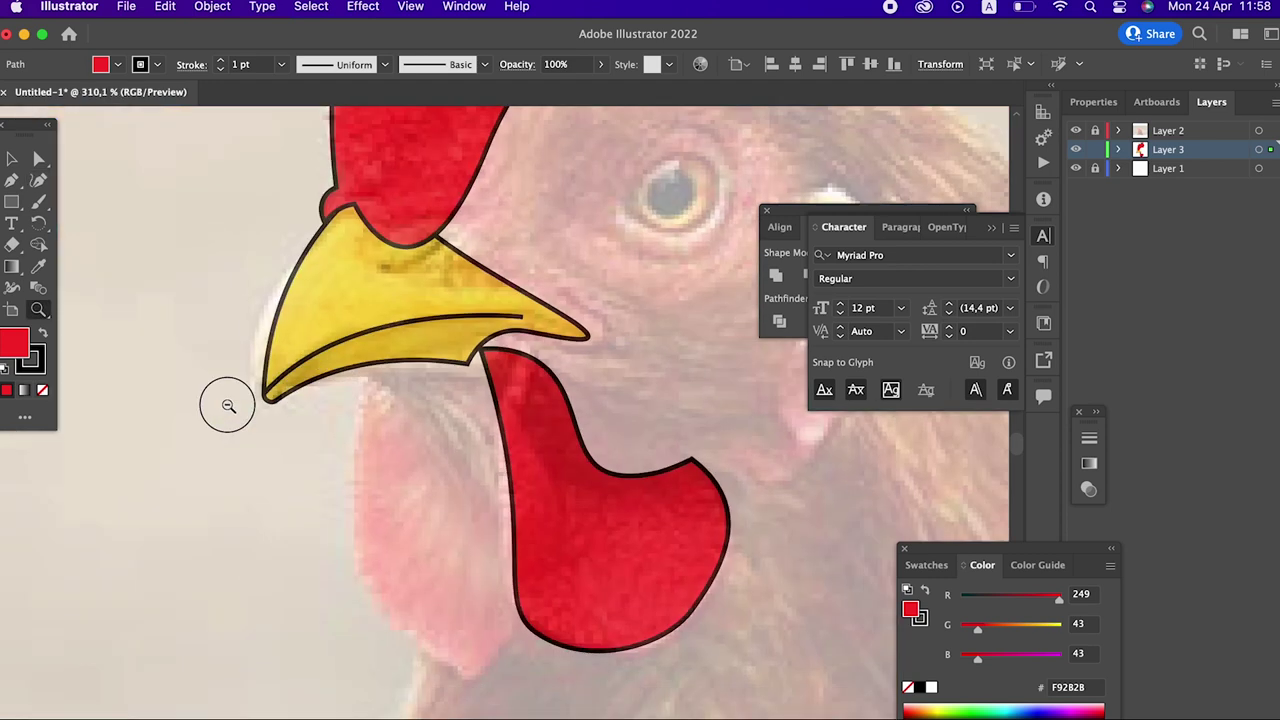
left_click_drag(228, 406, 365, 433)
left_click(38, 180)
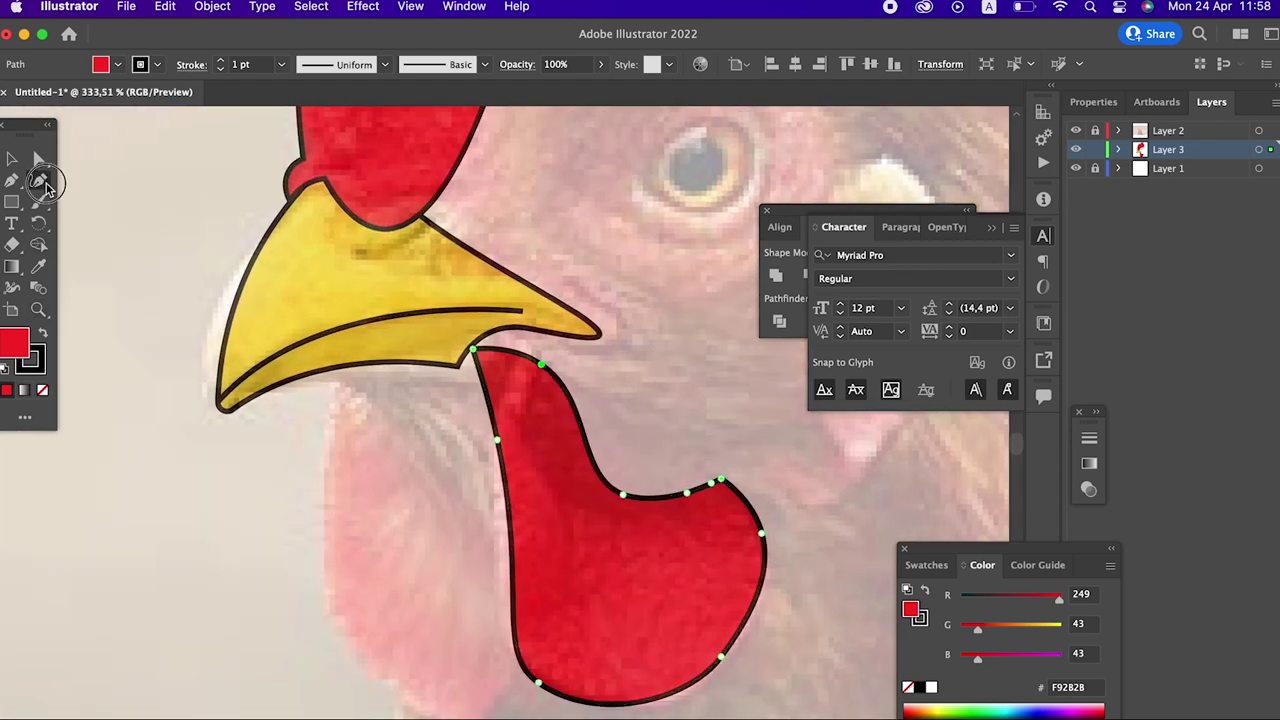
key("Delete")
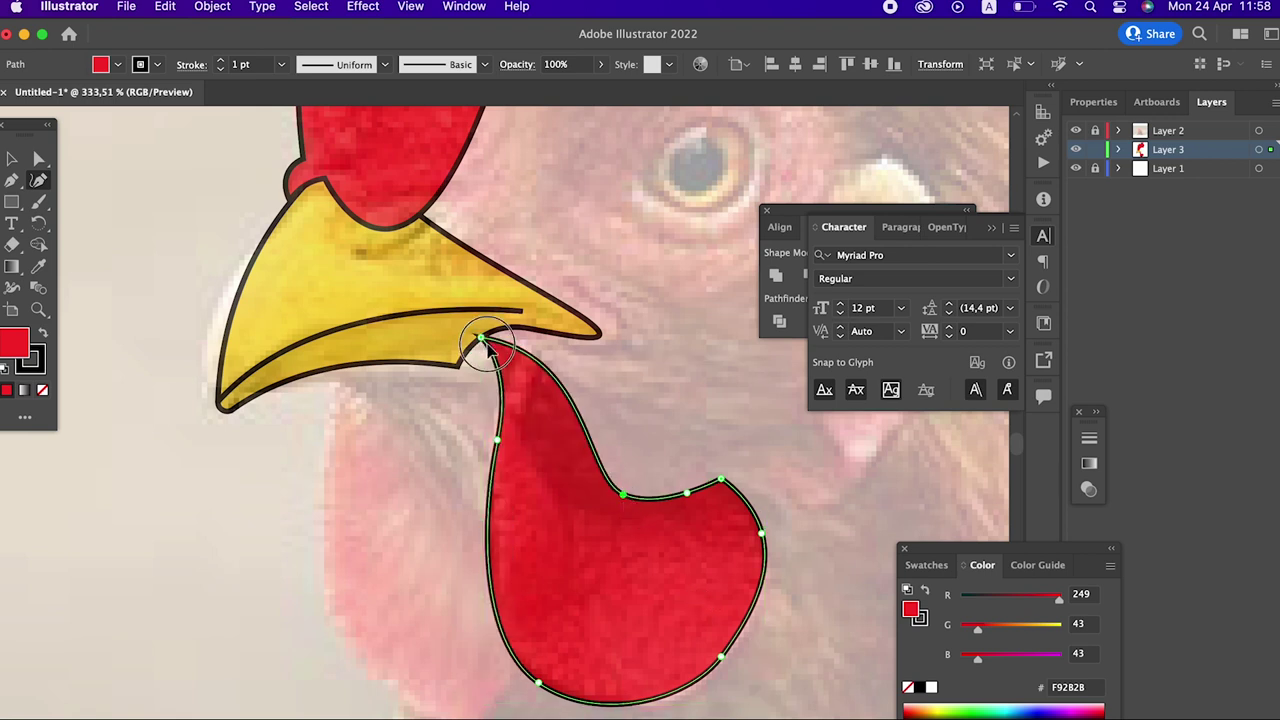
left_click_drag(481, 341, 479, 358)
left_click(556, 383)
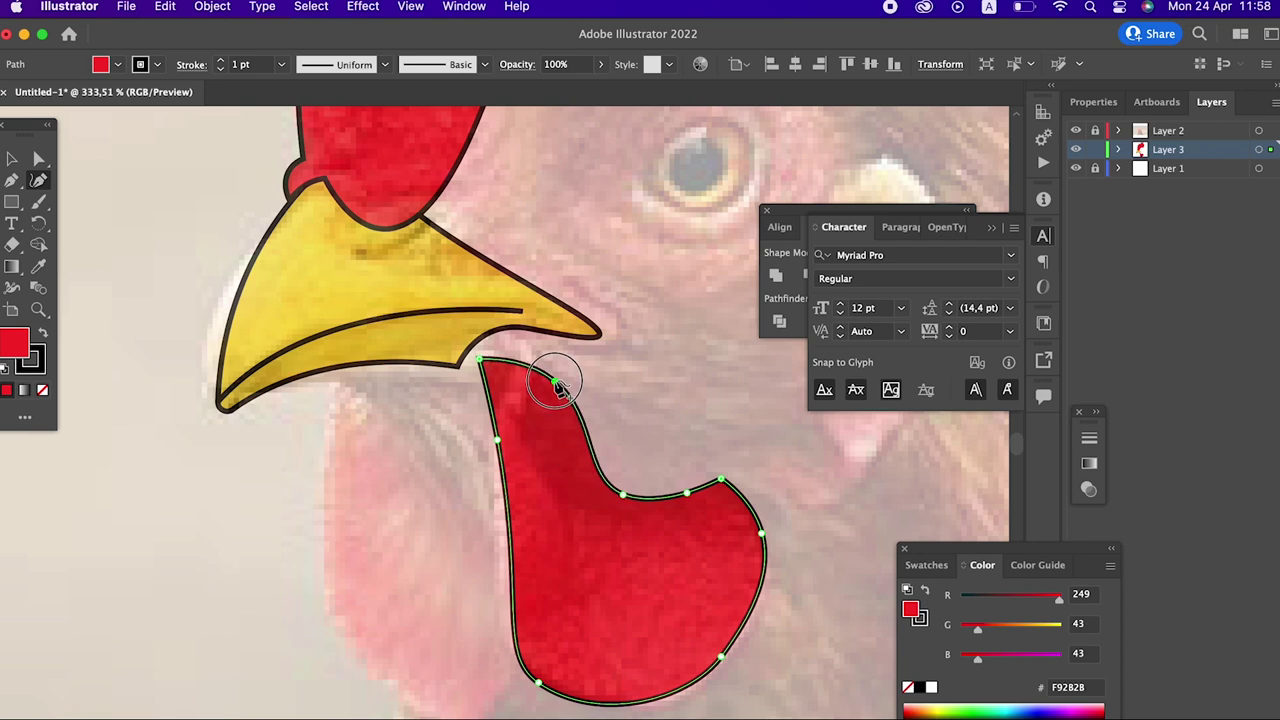
left_click_drag(479, 358, 457, 367)
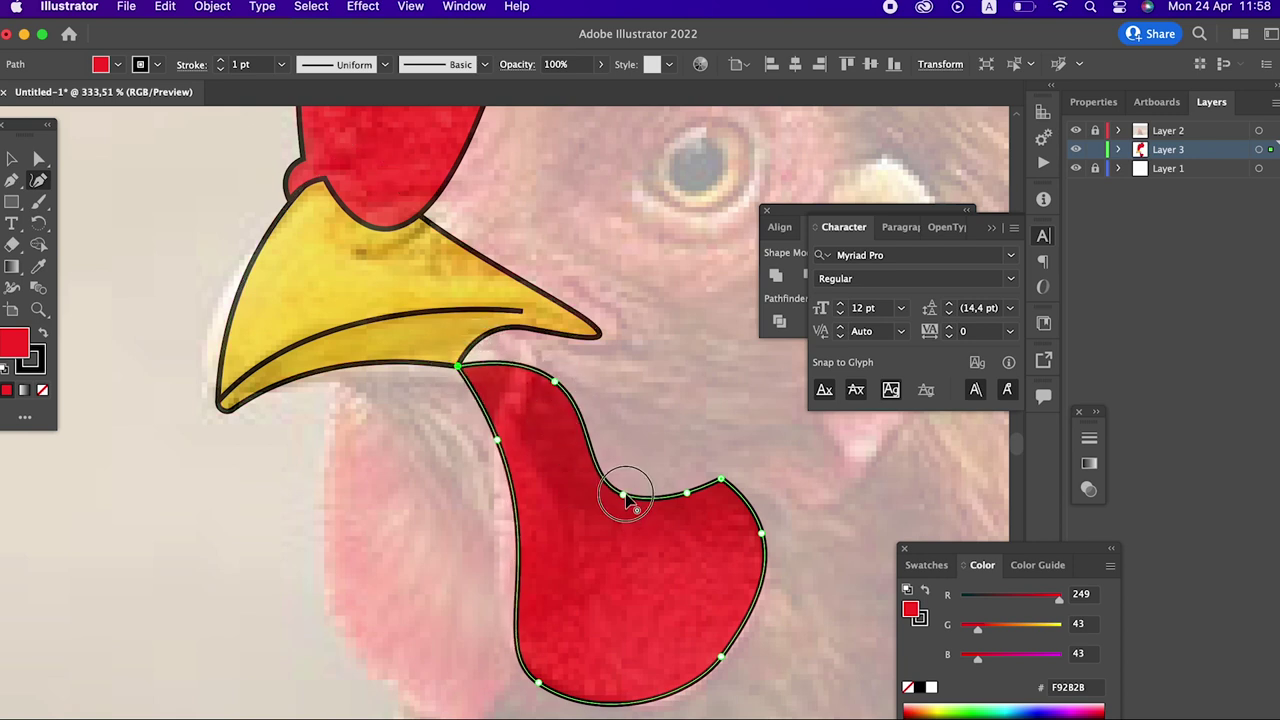
key("z")
key("super+0")
Step: Zoom in on the chicken's head and clear the selection
left_click_drag(286, 489, 517, 572)
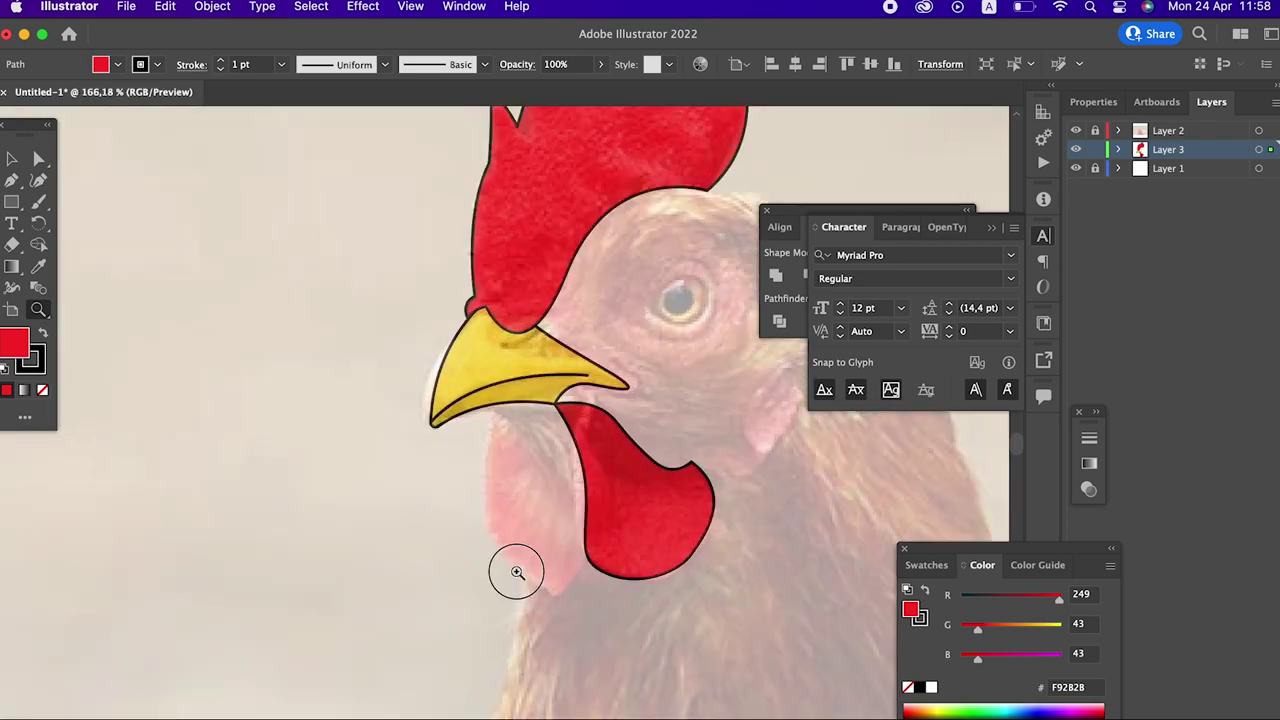
left_click(517, 572)
key("super+0")
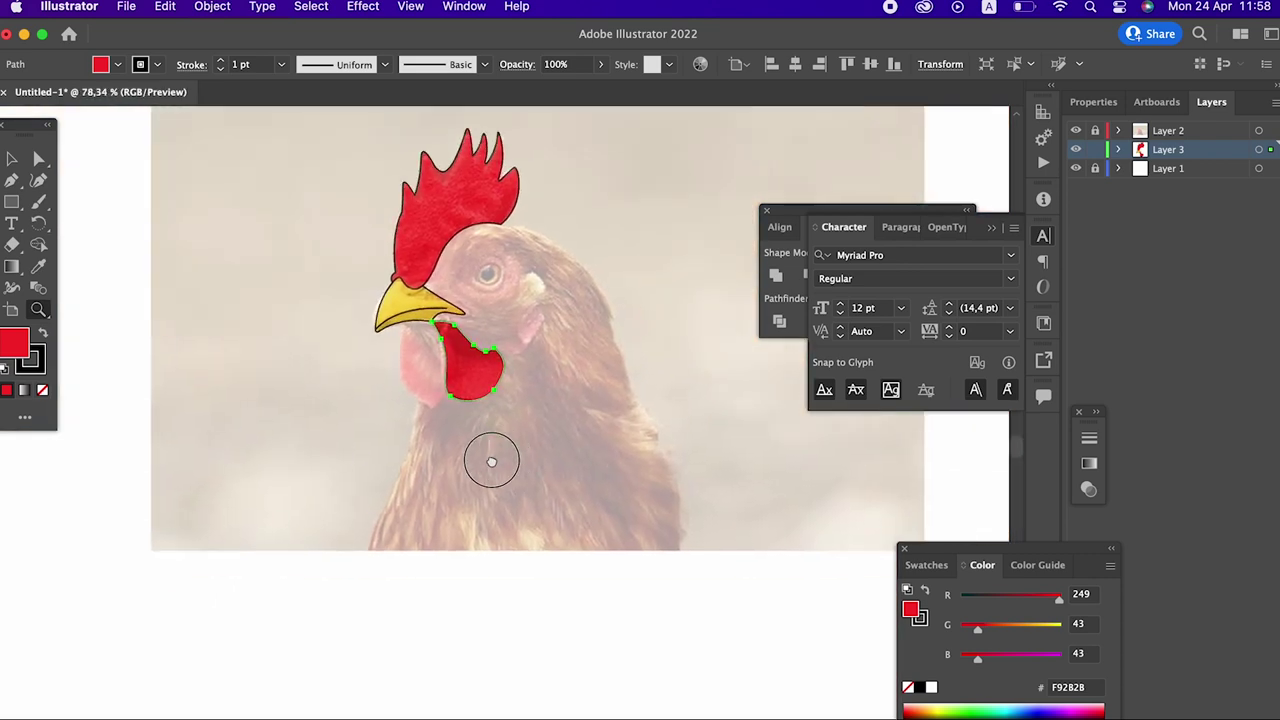
left_click(491, 461)
left_click(528, 400)
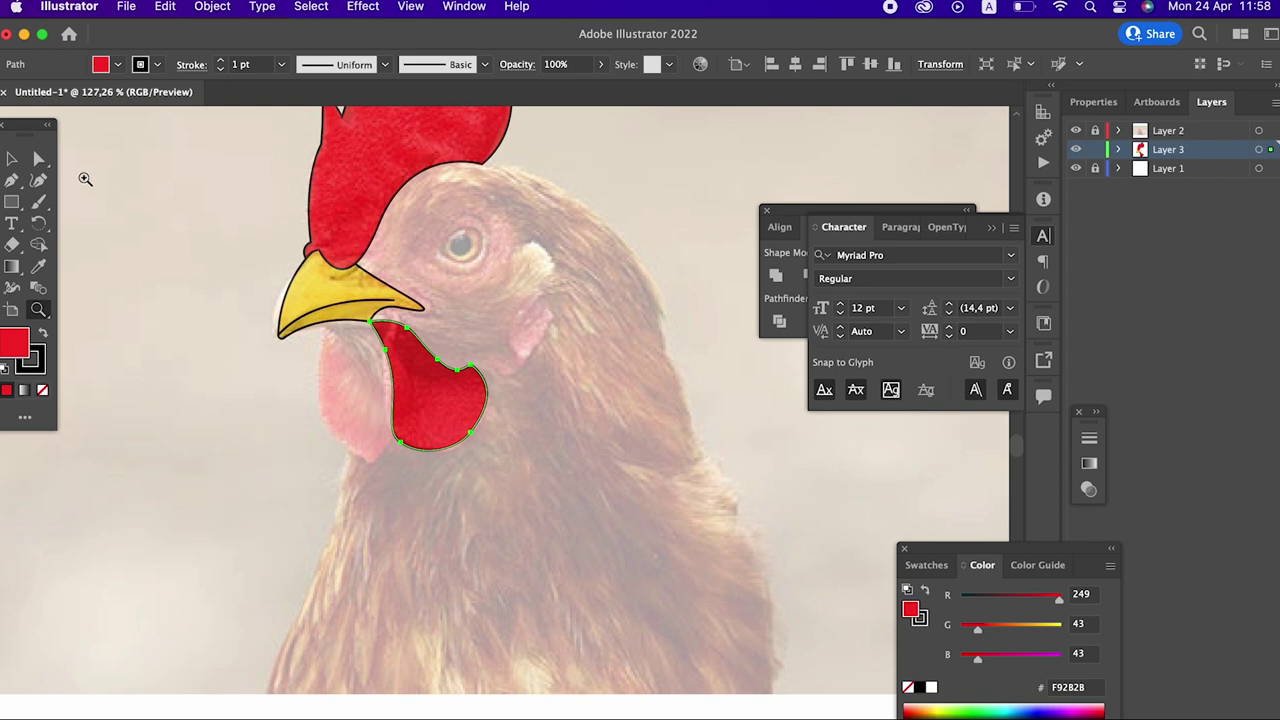
left_click(10, 160)
left_click(566, 406)
Step: Trace the head and neck with the Pen from the beak to the canvas bottom, closing at the beak
left_click(11, 180)
left_click(321, 324)
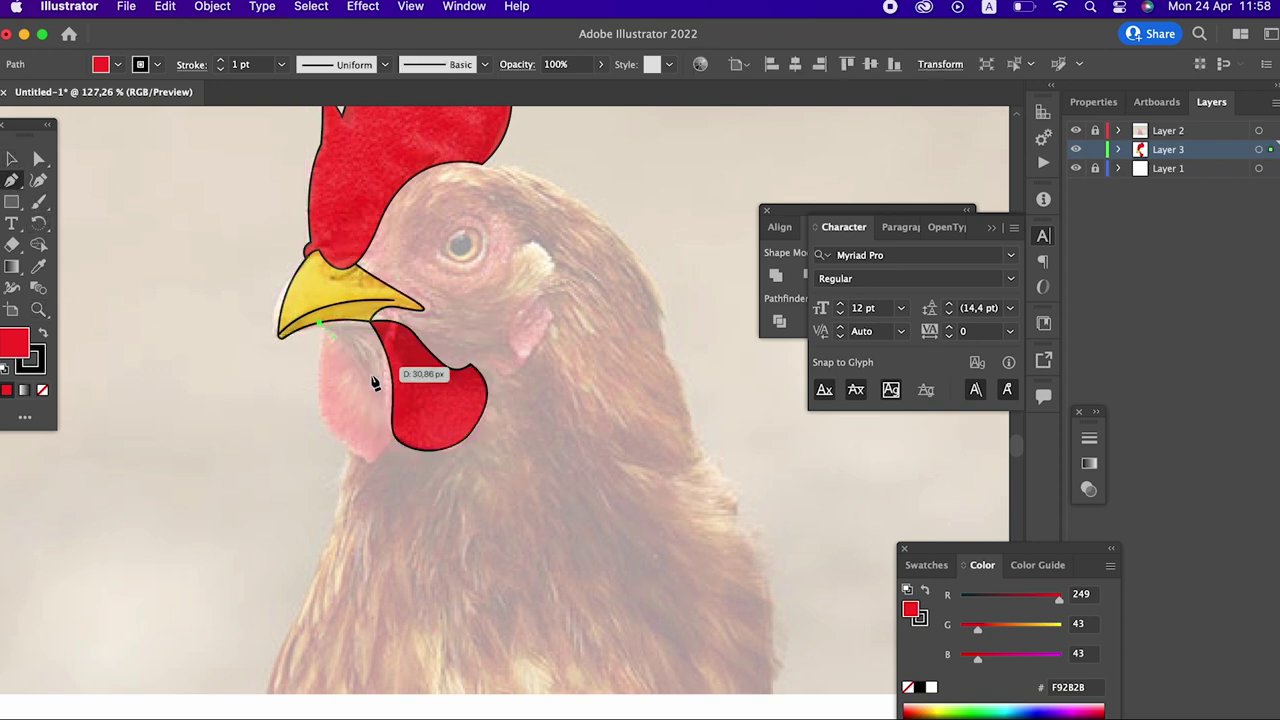
left_click_drag(383, 428, 373, 492)
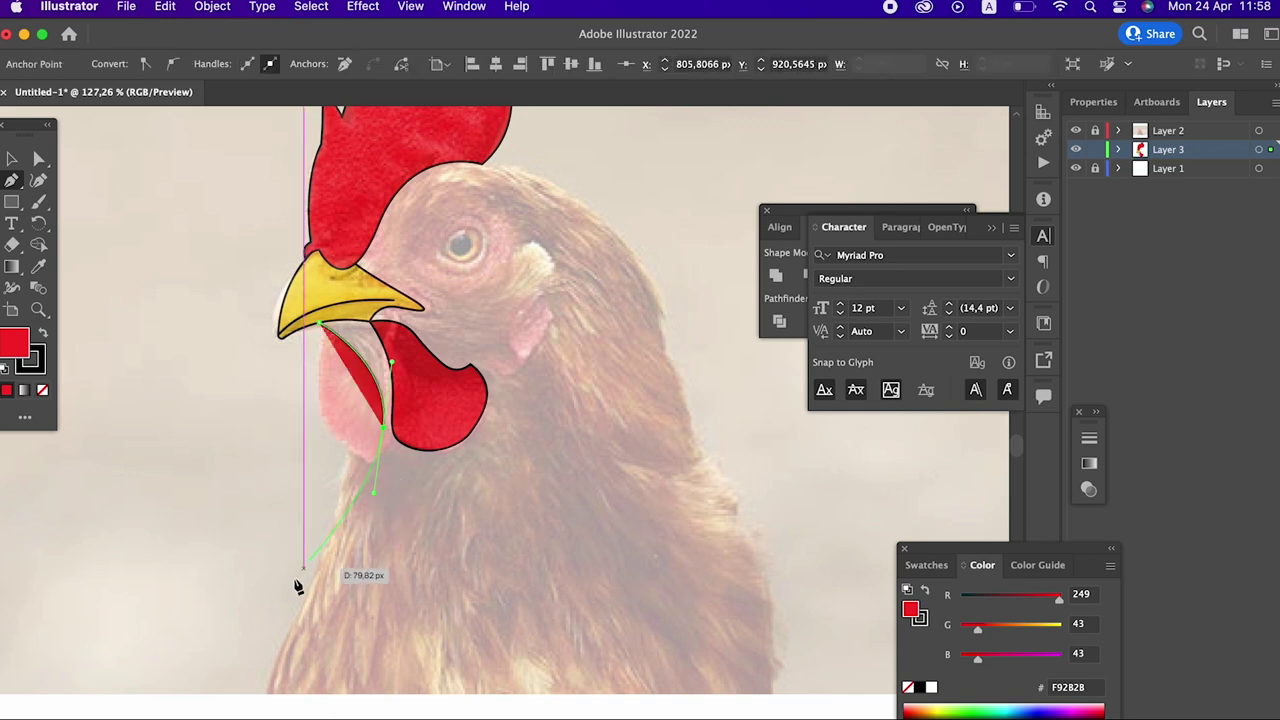
left_click_drag(265, 689, 264, 716)
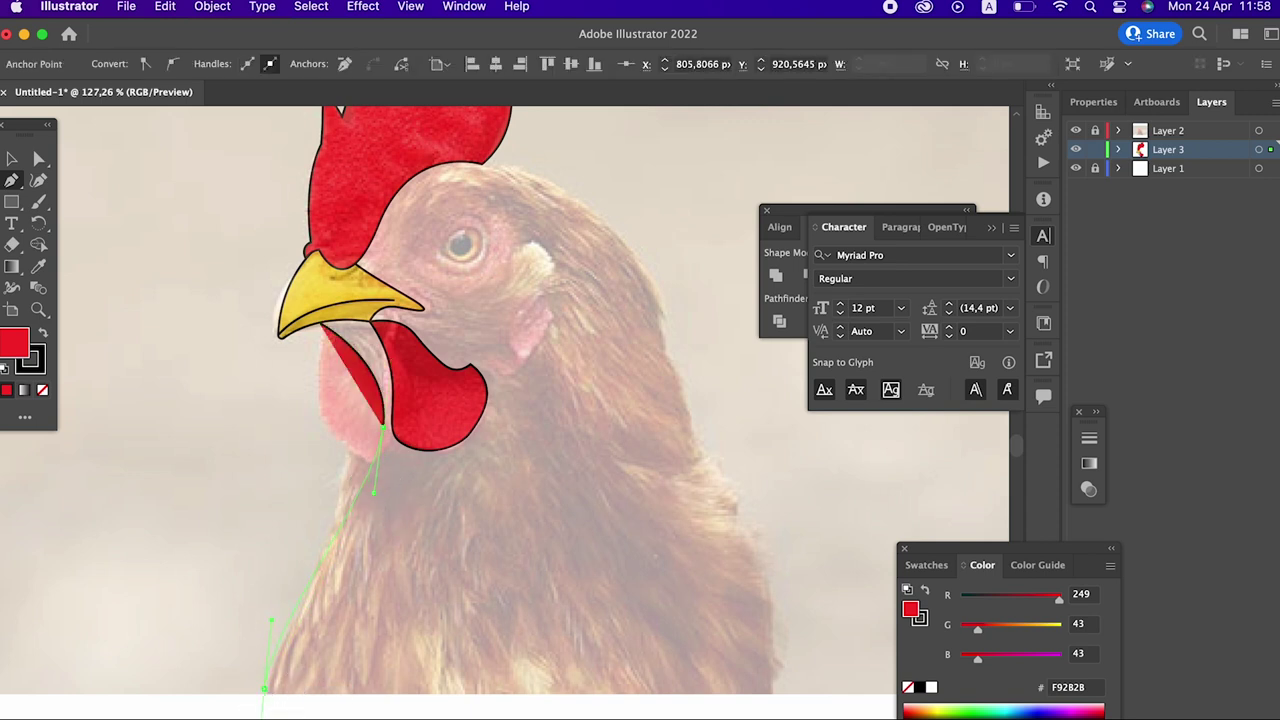
left_click(266, 692)
left_click(778, 689)
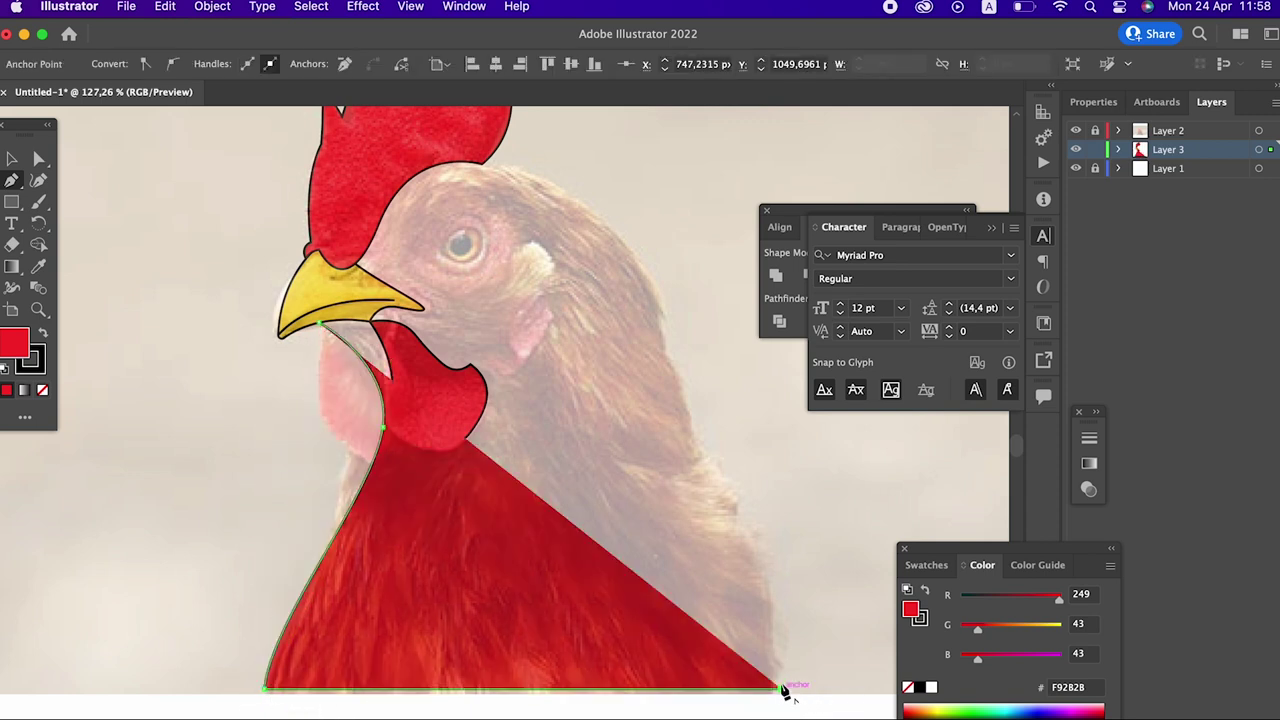
left_click_drag(540, 183, 400, 143)
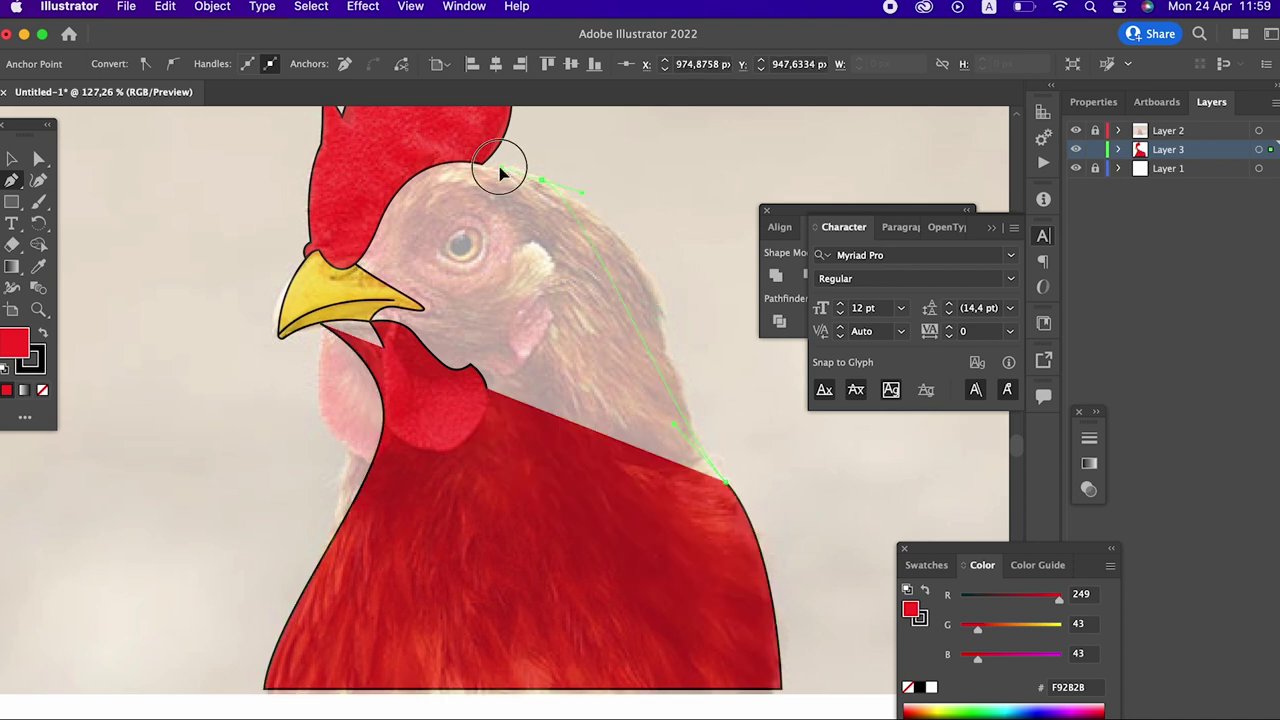
left_click_drag(318, 323, 340, 395)
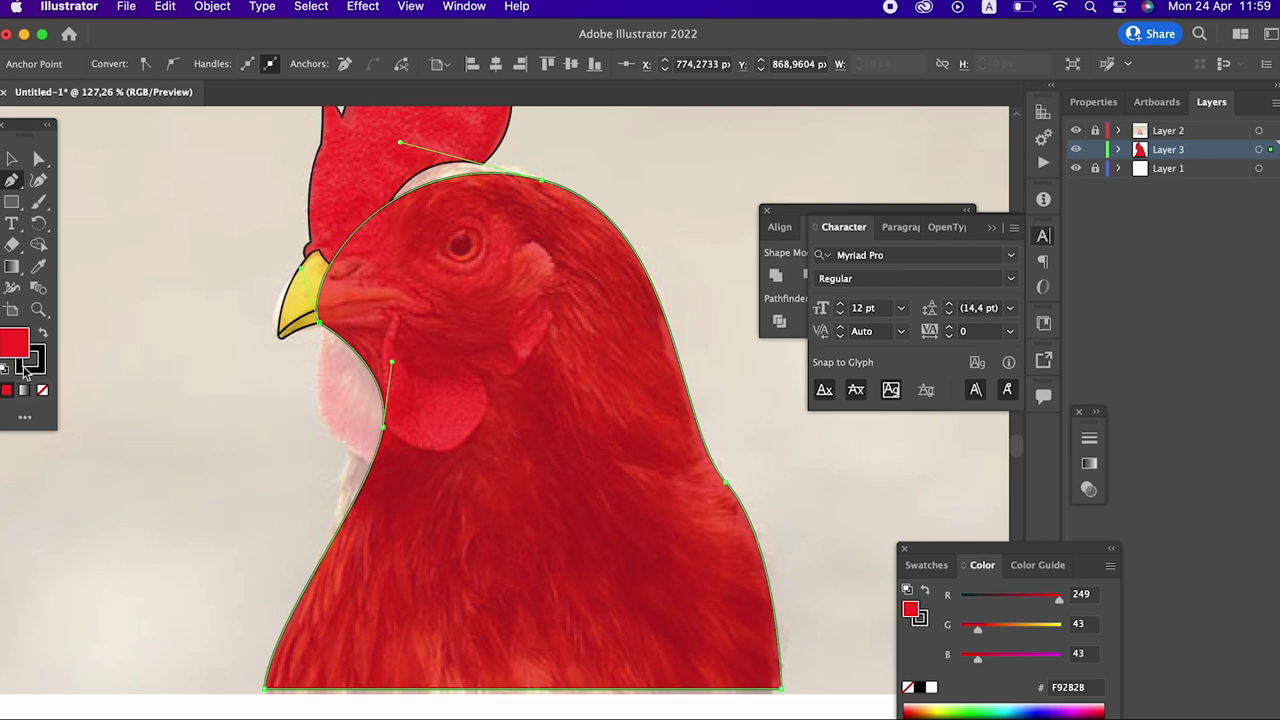
double_click(18, 348)
Step: Fill the head-and-neck shape with orange-brown D37D2F
left_click(290, 291)
mouse_move(221, 158)
left_mouse_down()
mouse_move(157, 97)
mouse_move(186, 99)
left_mouse_up()
left_click(287, 295)
left_click_drag(272, 308, 284, 292)
left_click_drag(196, 128, 204, 120)
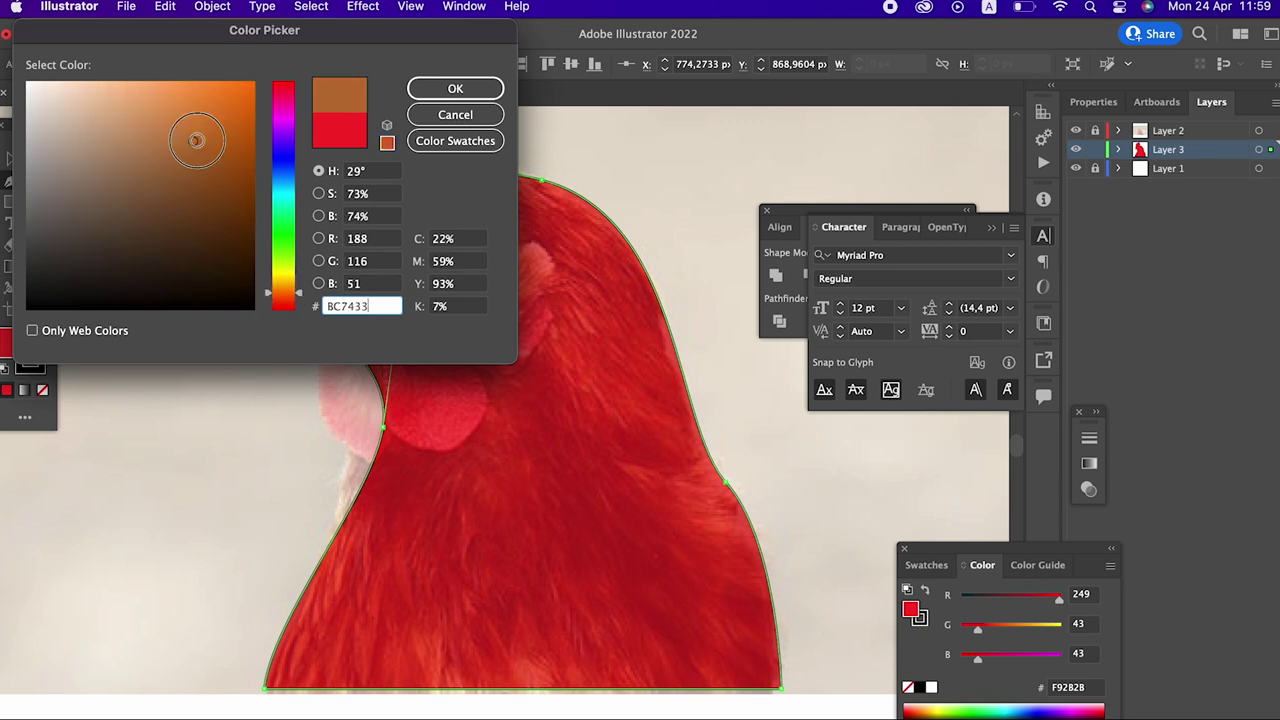
left_click(412, 95)
Step: Send the head-and-neck shape behind the comb, beak and wattle
left_click(11, 162)
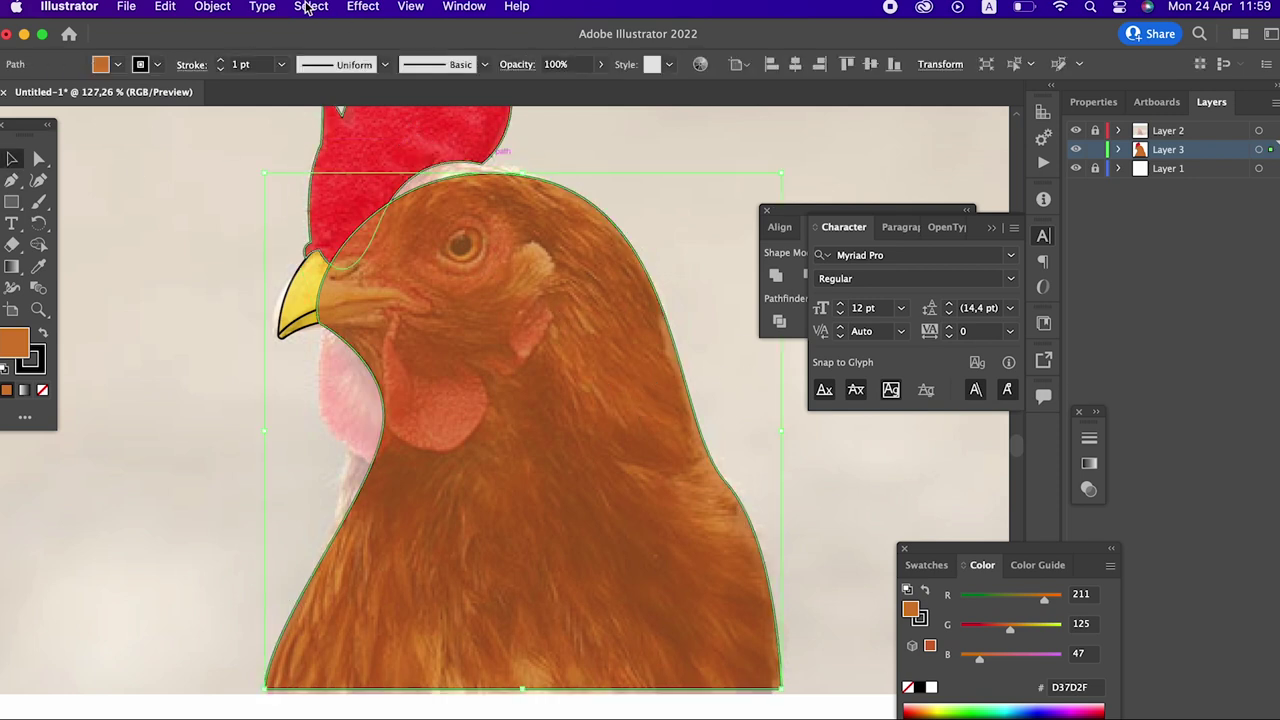
left_click(212, 7)
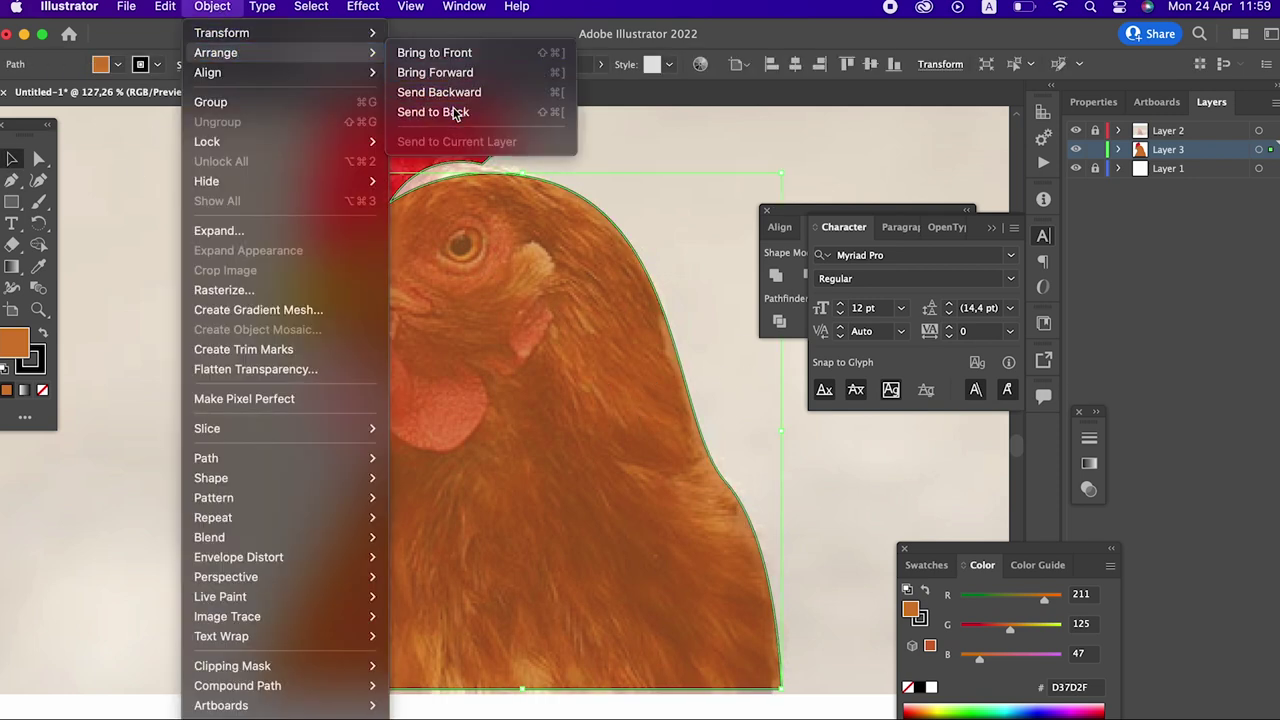
left_click(457, 112)
left_click(666, 191)
scroll(689, 268, "up", 2)
key("z")
left_click(418, 475)
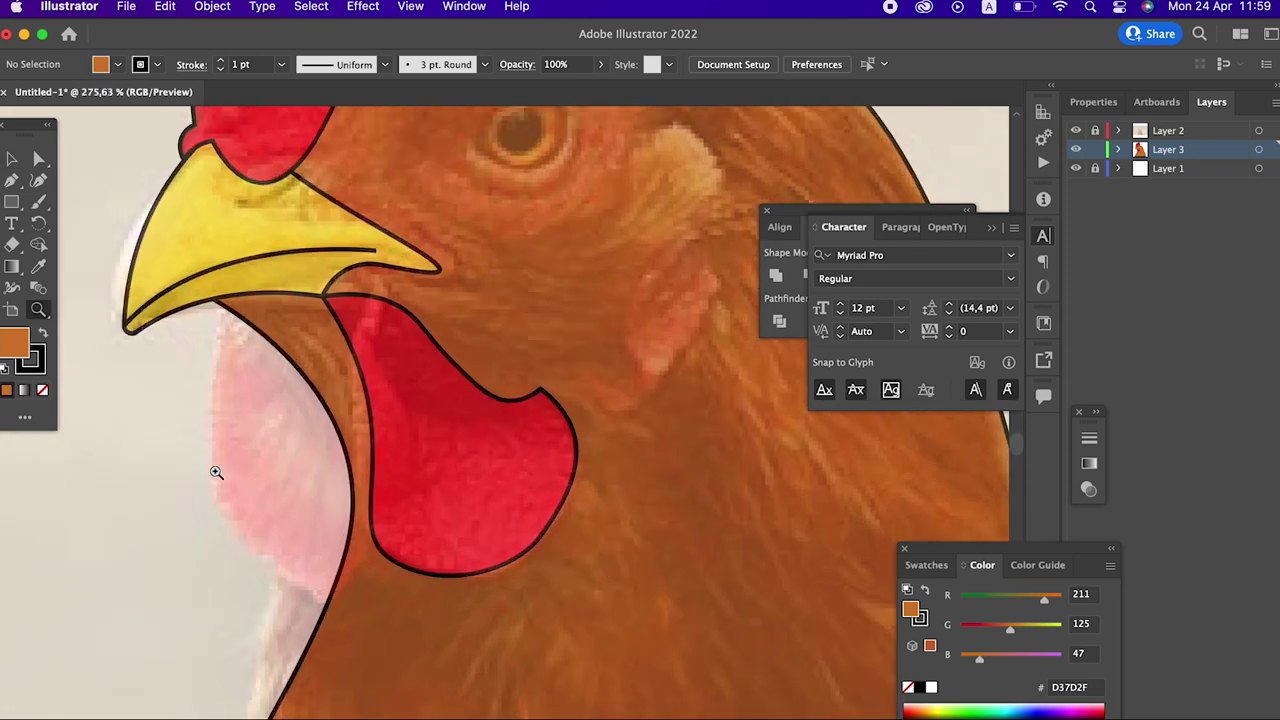
Step: Draw a second closed lobe shape from the beak's lower corner down the throat
left_click(11, 180)
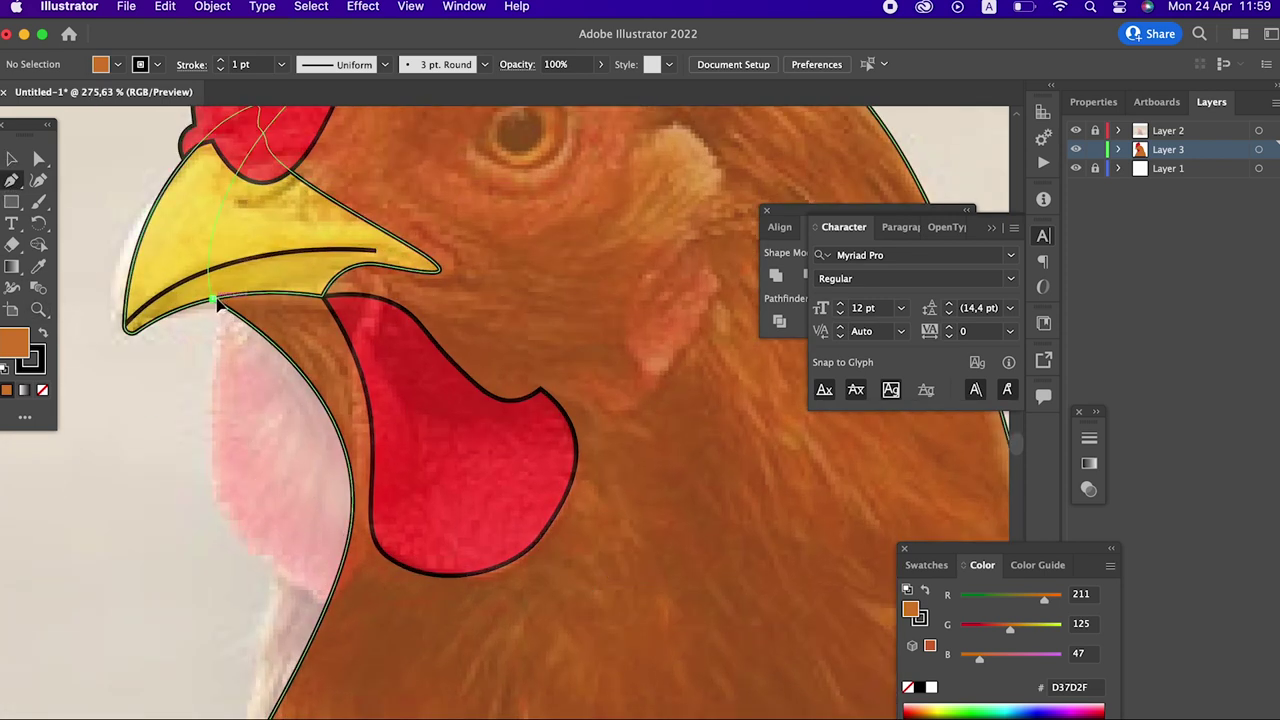
left_click(212, 299)
left_click_drag(213, 434, 192, 478)
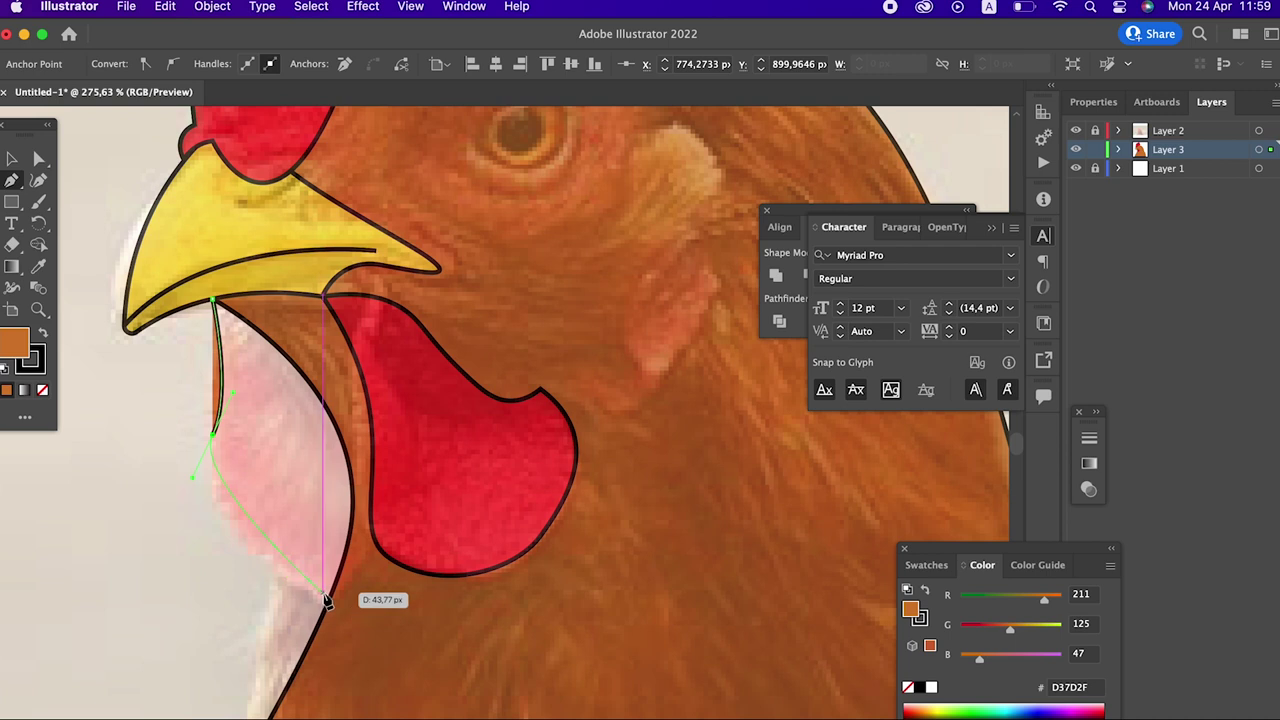
left_click_drag(329, 600, 397, 592)
mouse_move(212, 299)
left_mouse_down()
mouse_move(86, 290)
mouse_move(14, 249)
left_mouse_up()
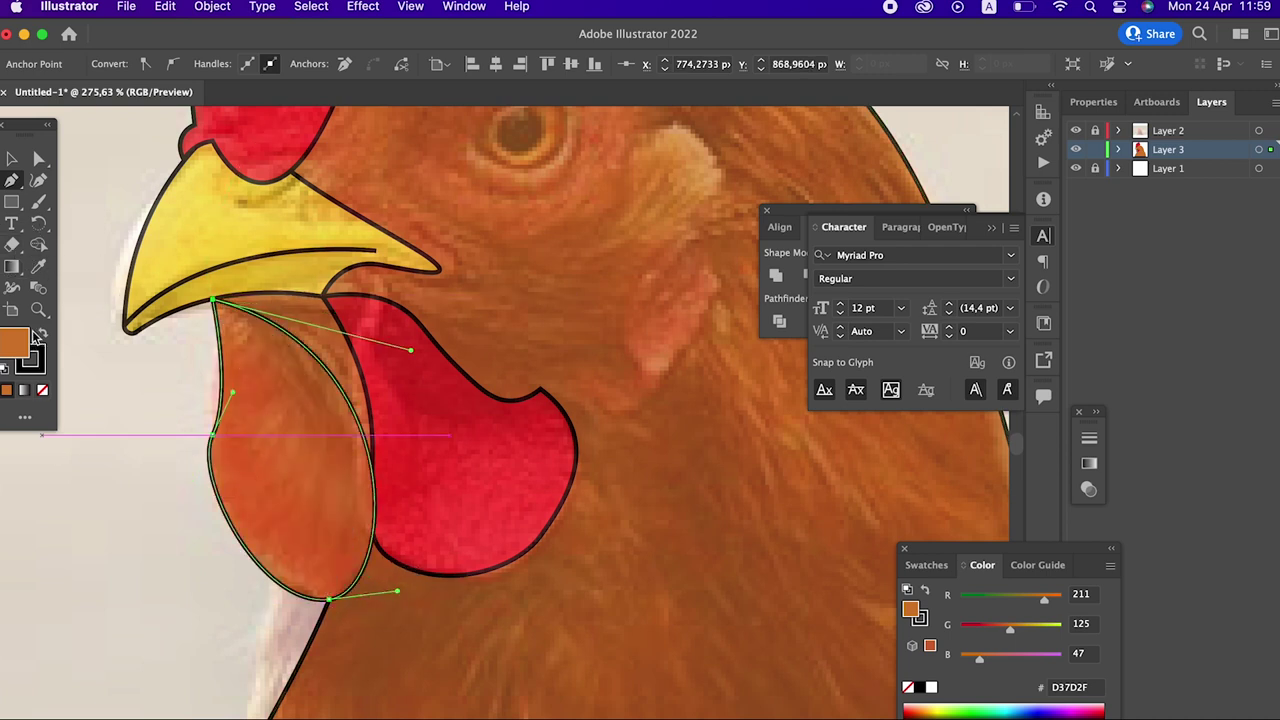
Step: Fill the new lobe with magenta pink F71668
left_click(38, 266)
left_click(476, 468)
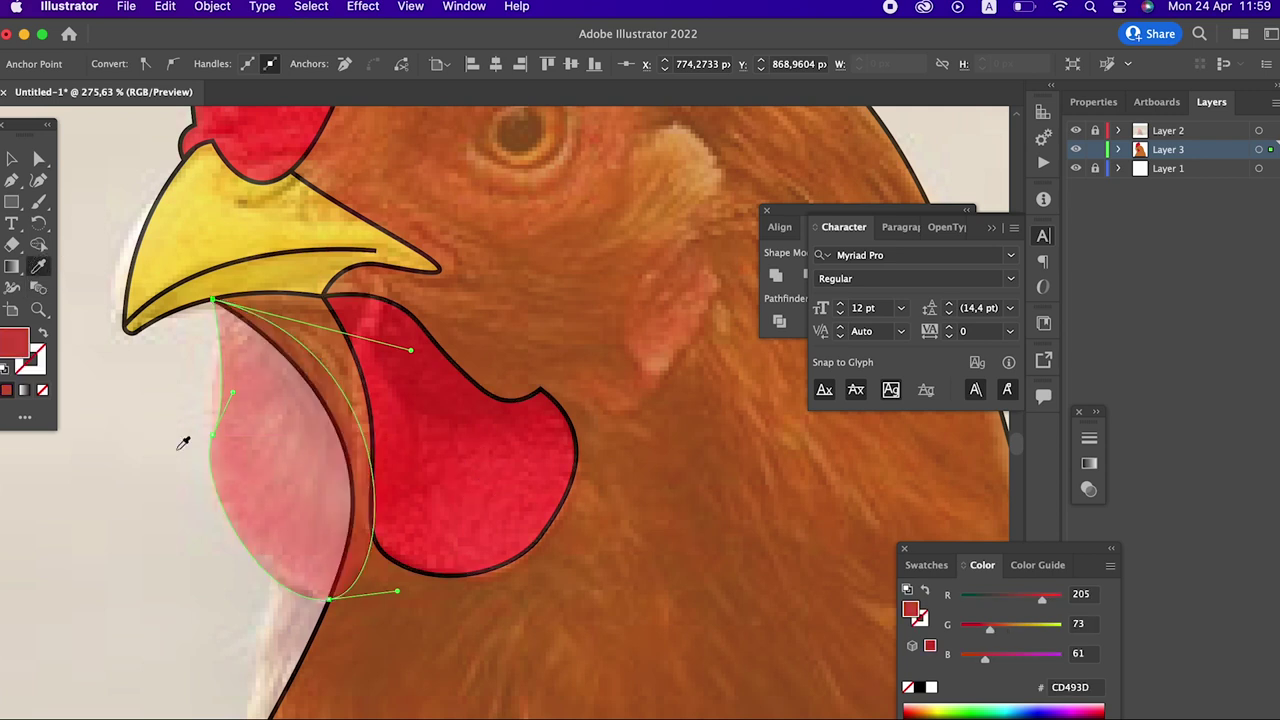
left_click(121, 276)
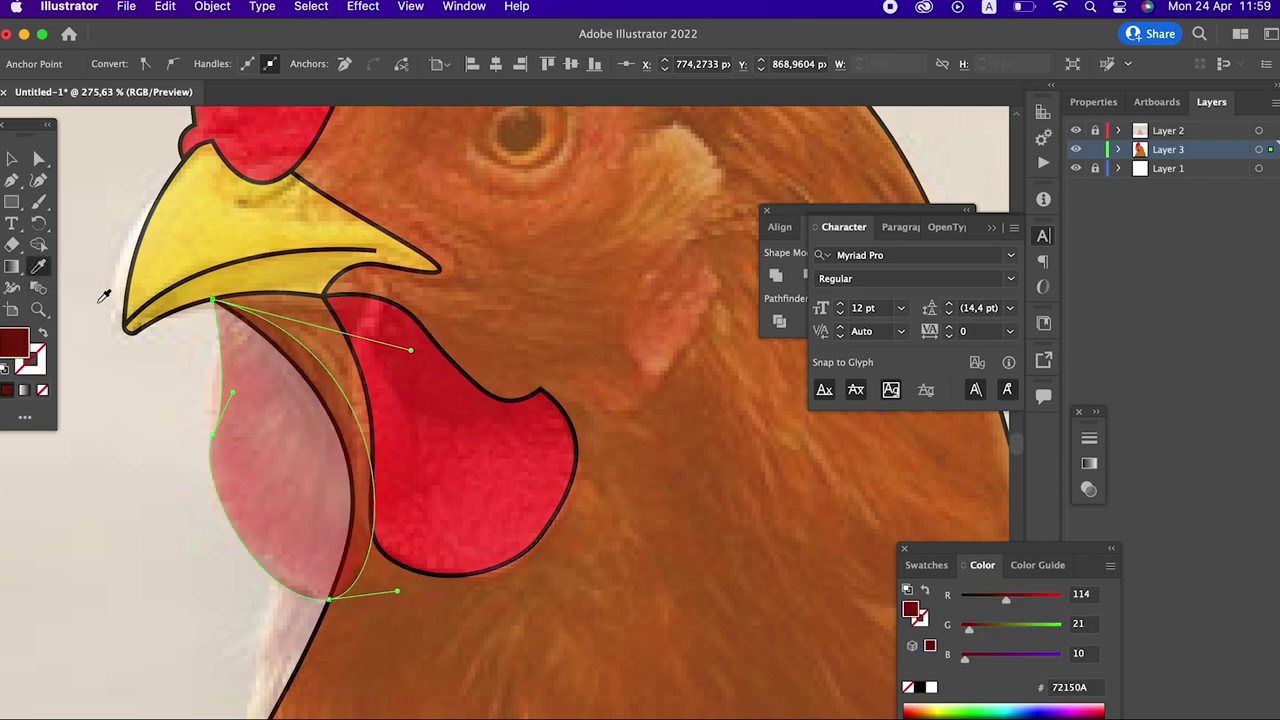
left_click(300, 458)
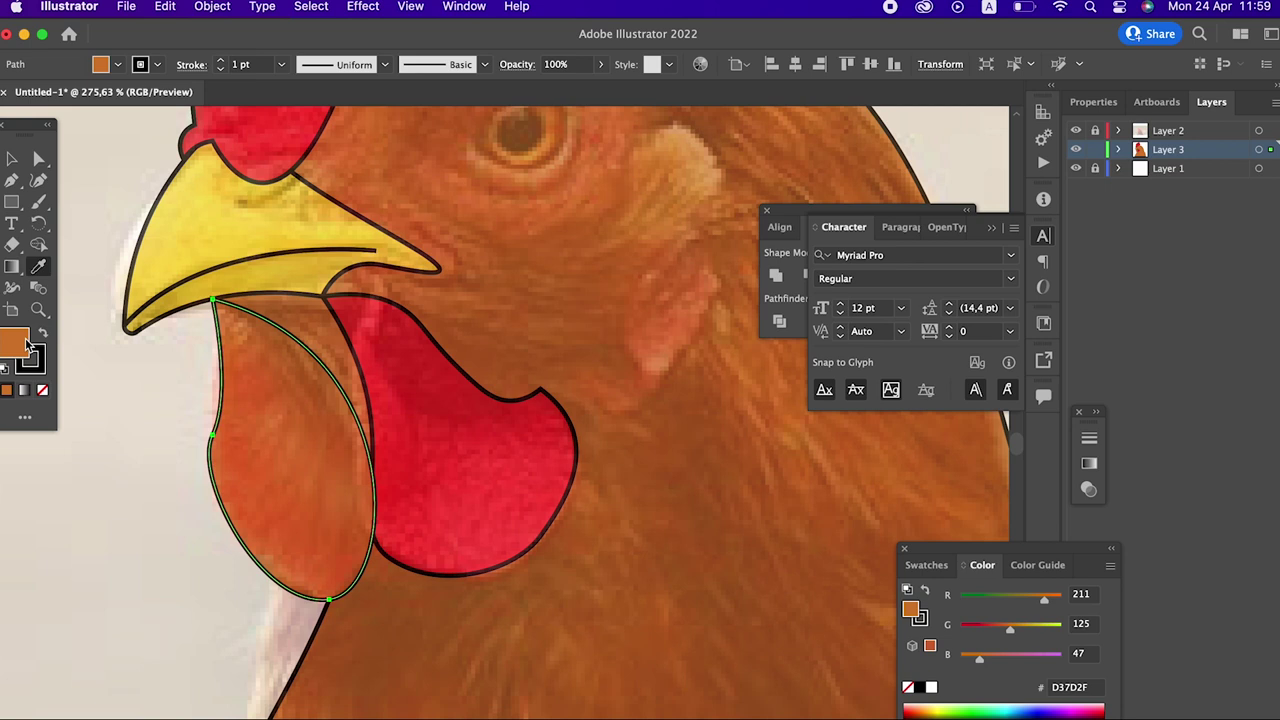
double_click(28, 344)
left_click(282, 98)
left_click(234, 89)
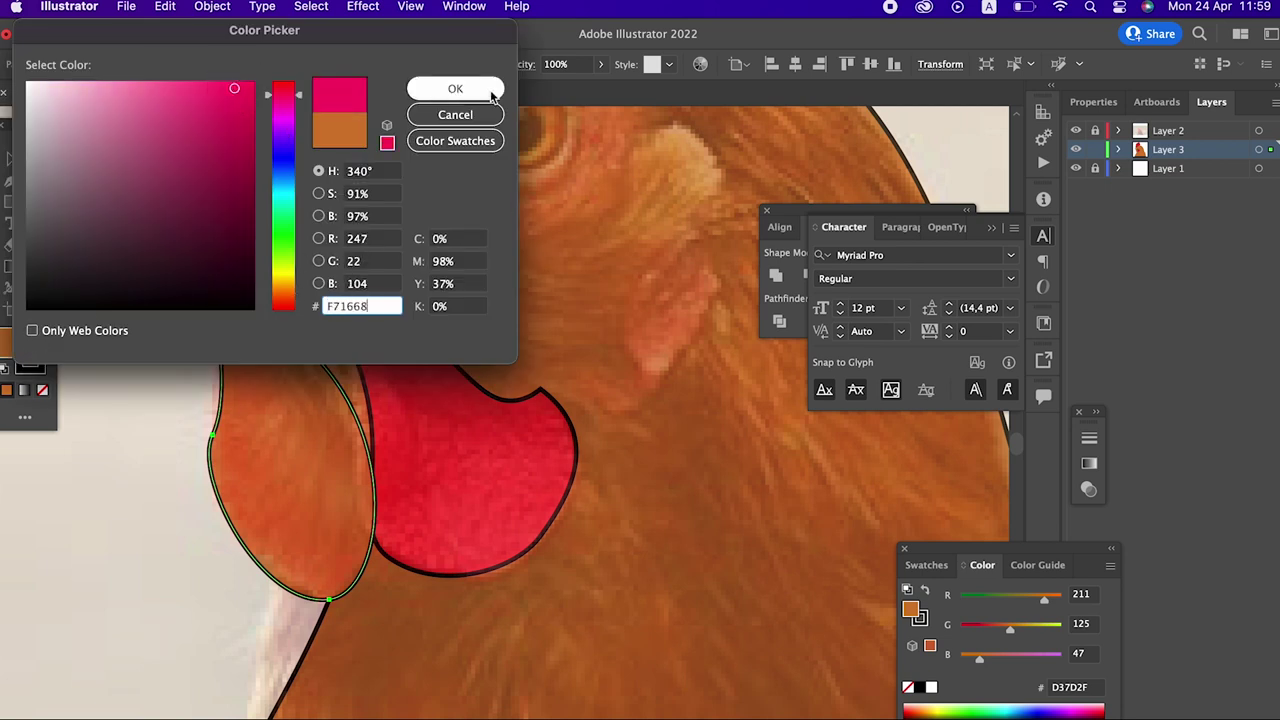
left_click(455, 89)
Step: Round off the lobe's left edge and bottom, then send it to the back
left_click(38, 180)
left_click(354, 410)
left_click(215, 437)
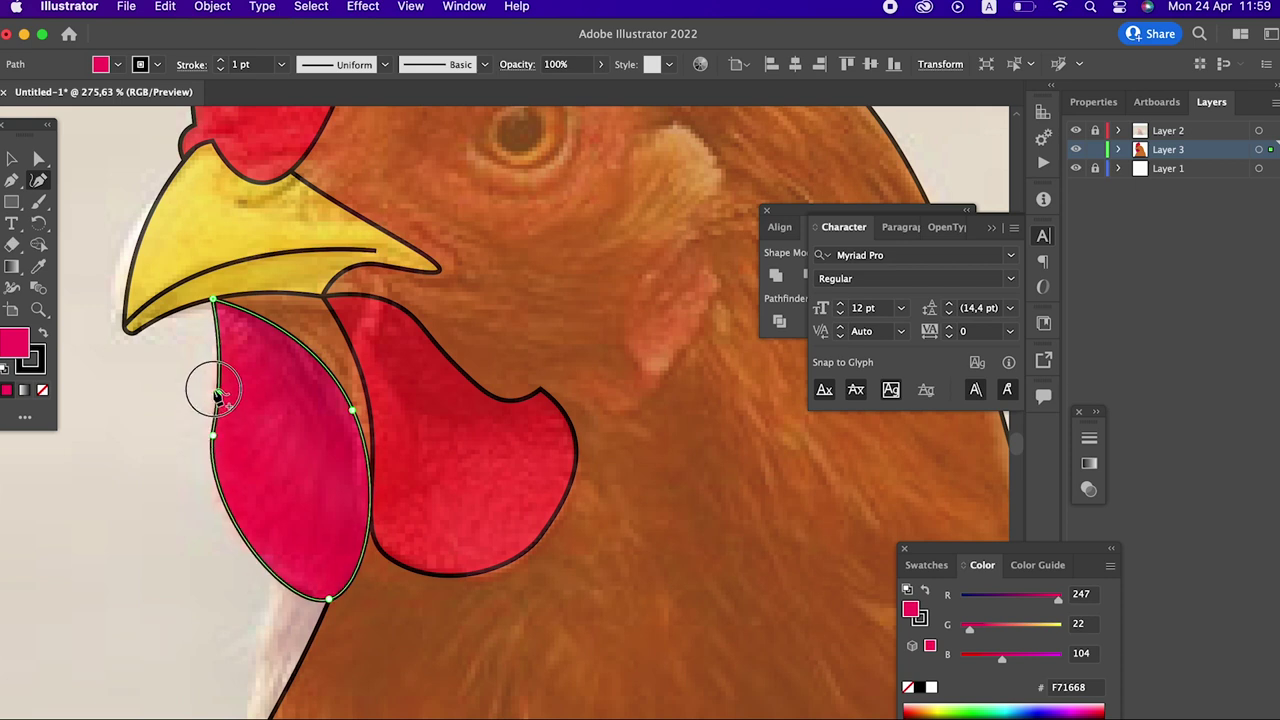
left_click(205, 383)
left_click_drag(208, 438, 211, 518)
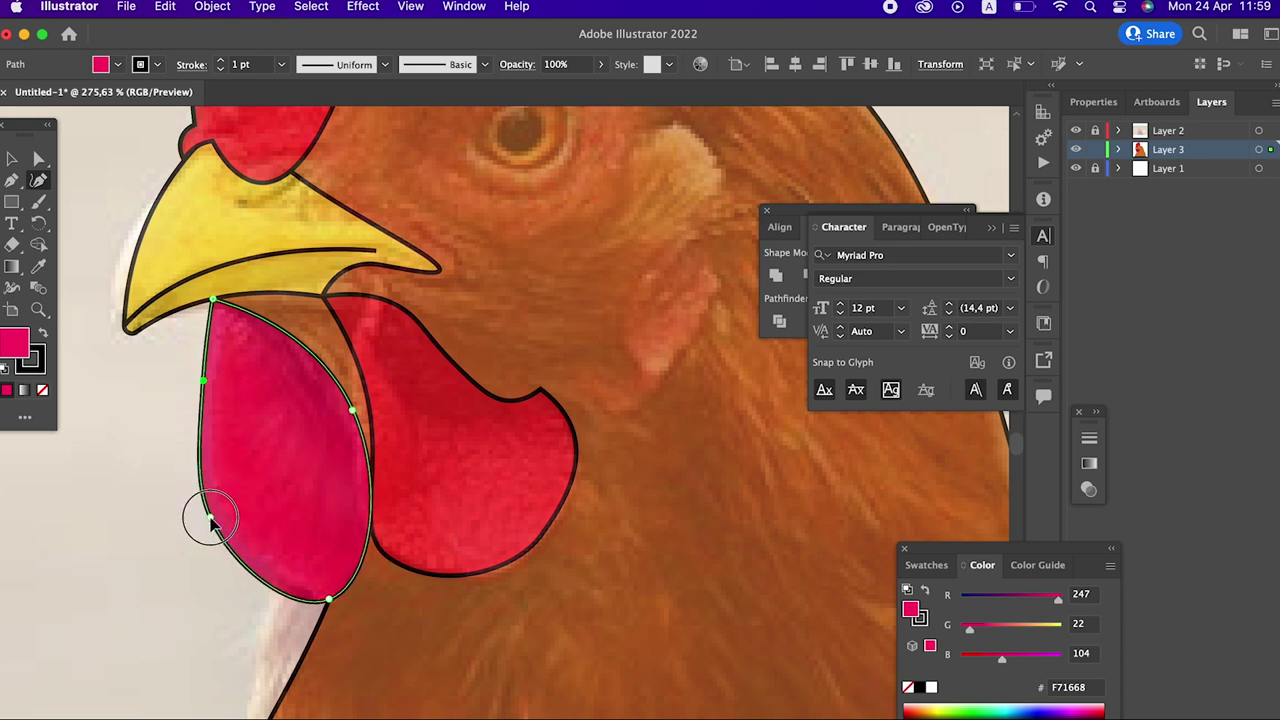
left_click(11, 158)
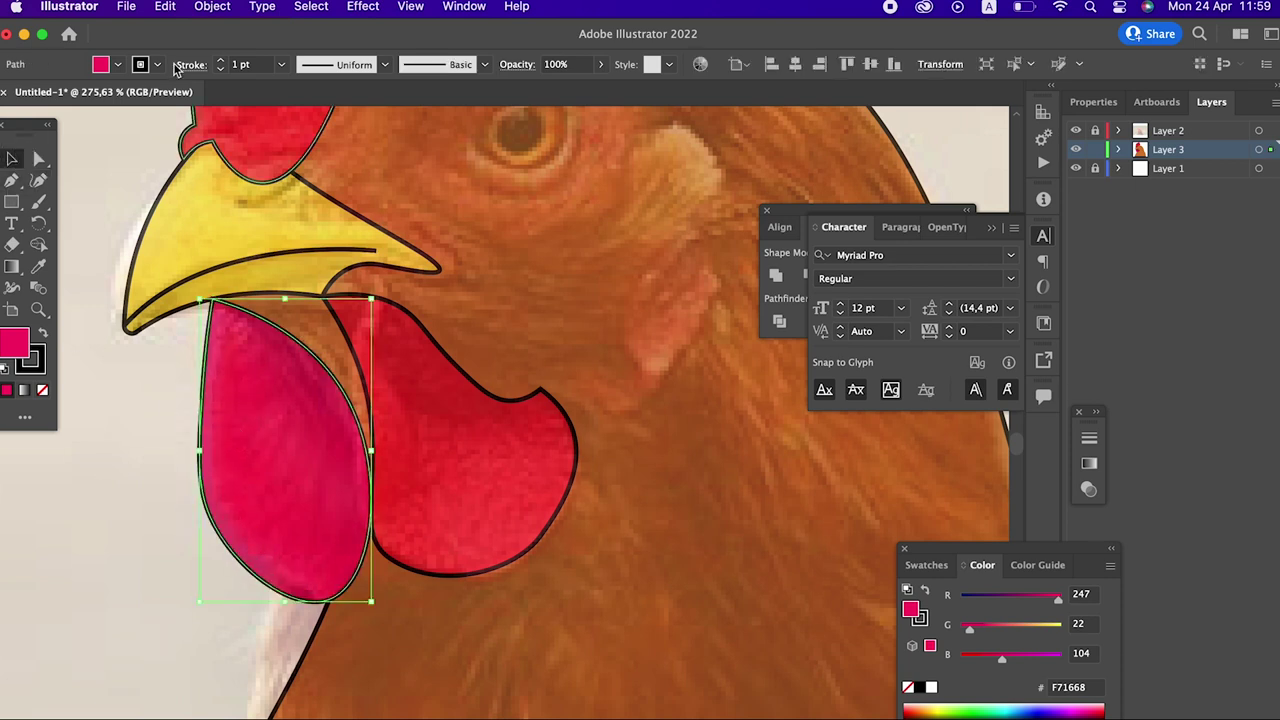
left_click(210, 6)
left_click(470, 108)
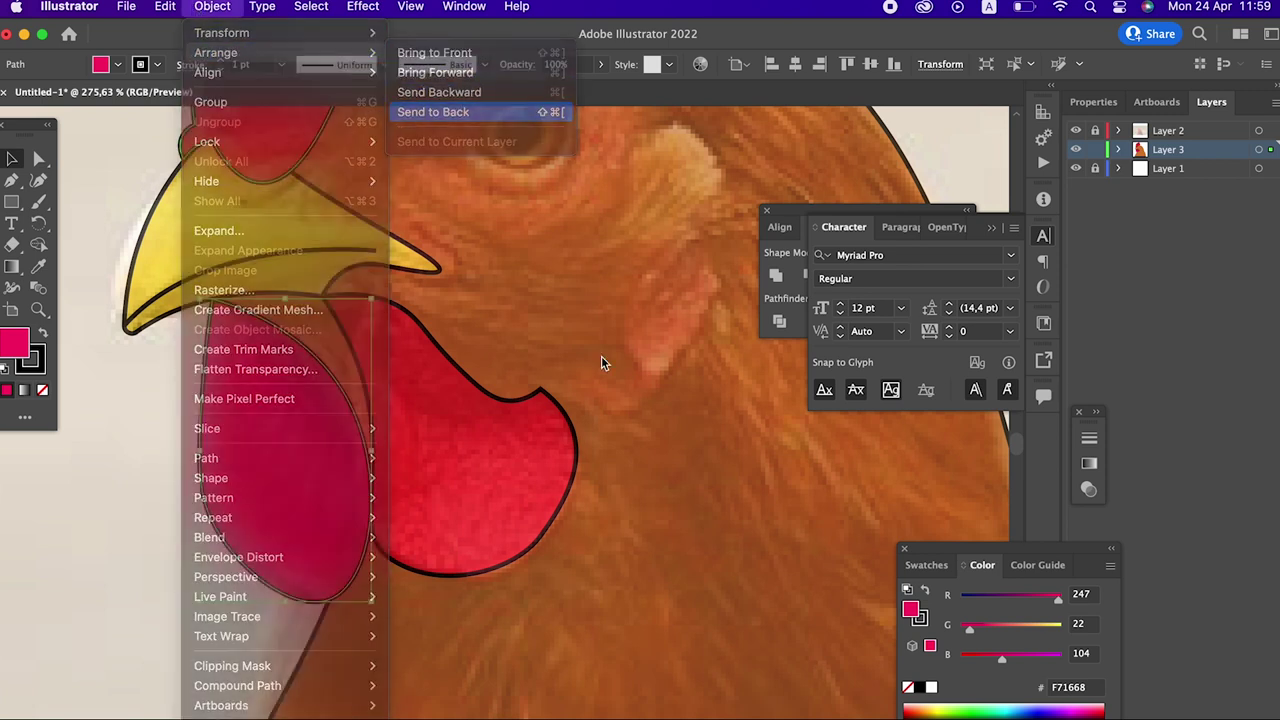
key("z")
scroll(200, 390, "down", 5)
left_click_drag(200, 390, 651, 409)
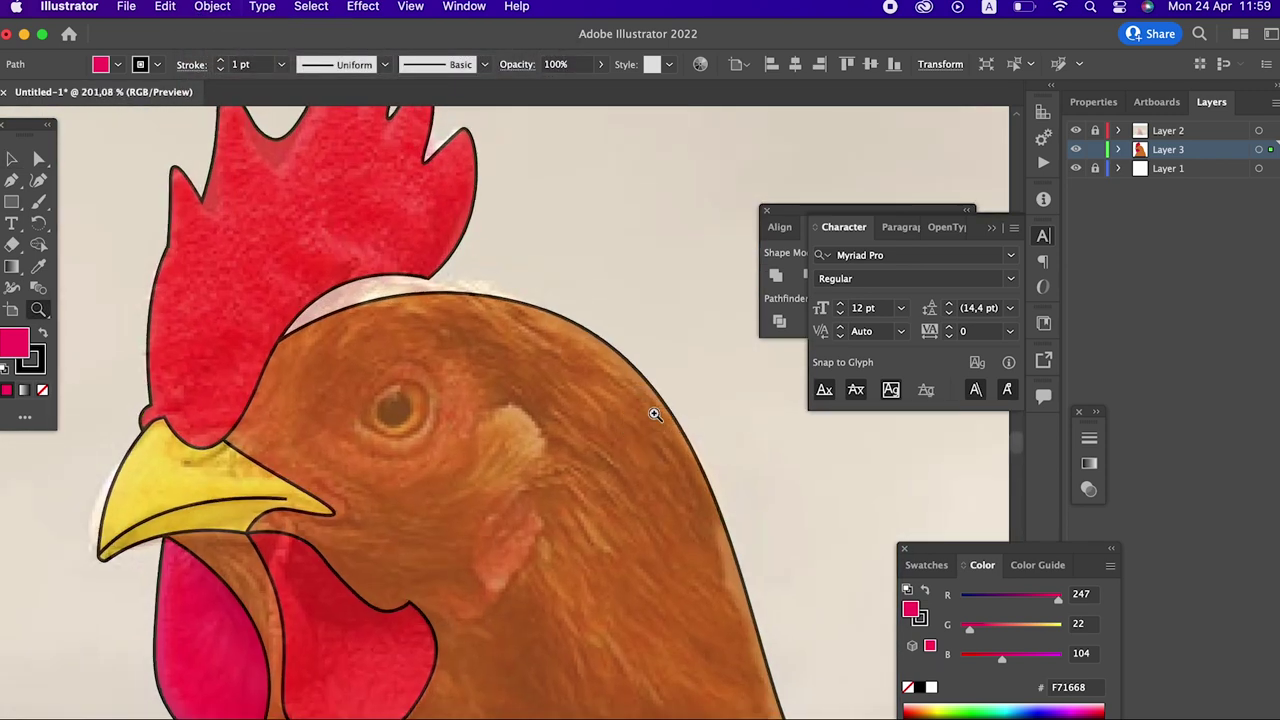
Step: Select the brown head shape, delete an extra anchor, and fit its head curve to the photo
key("v")
left_click(229, 265)
left_click(510, 421)
left_click(38, 180)
left_click_drag(524, 303, 391, 251)
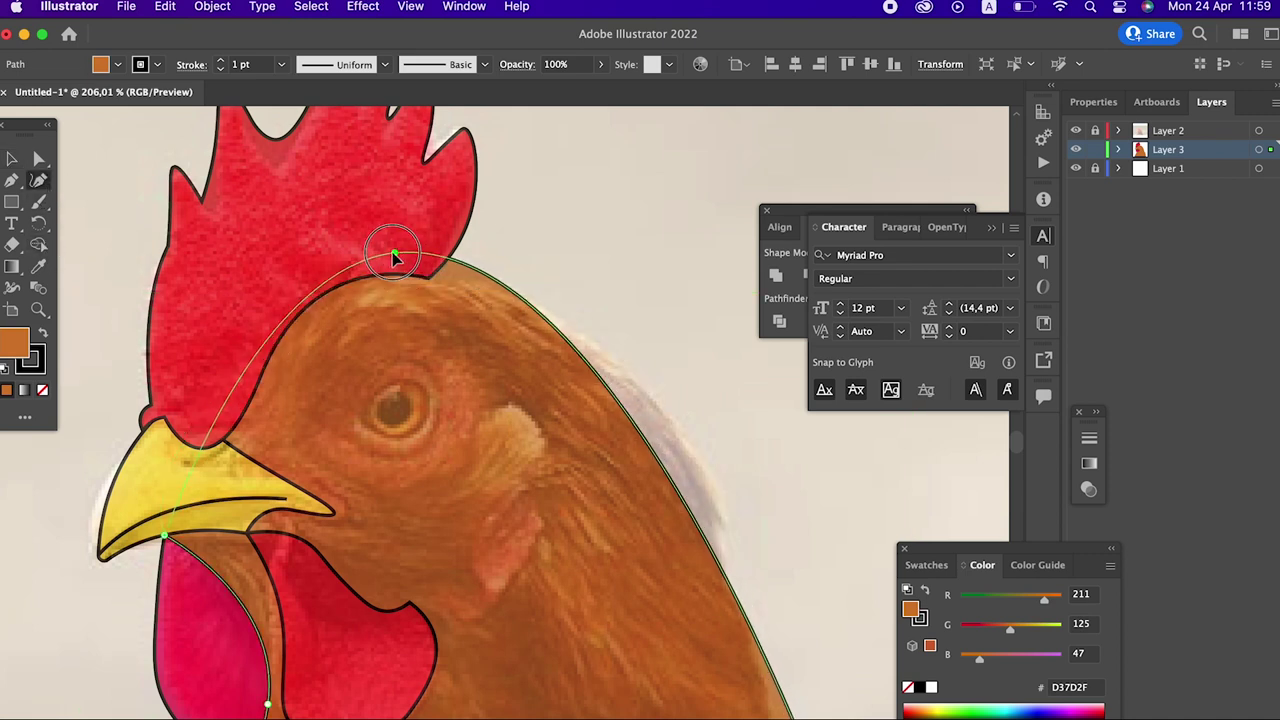
scroll(565, 347, "down", 5)
scroll(565, 347, "right", 2)
key("Delete")
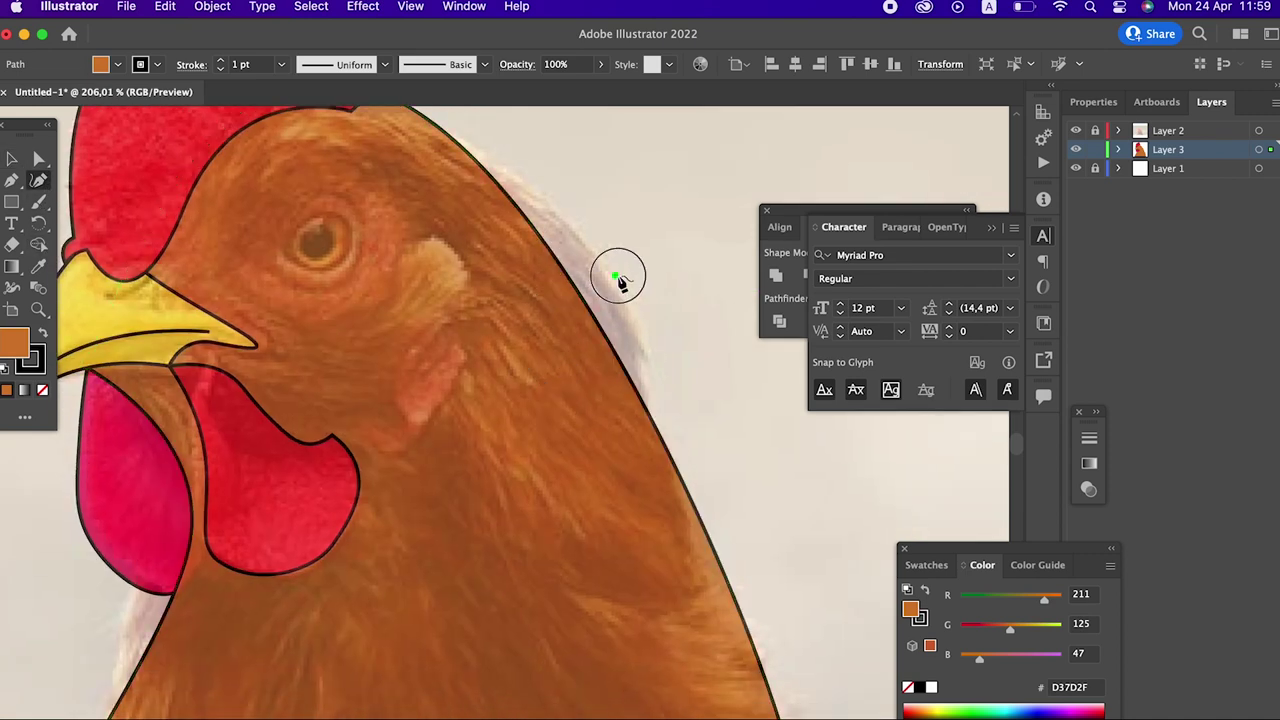
left_click_drag(588, 303, 623, 286)
key("z")
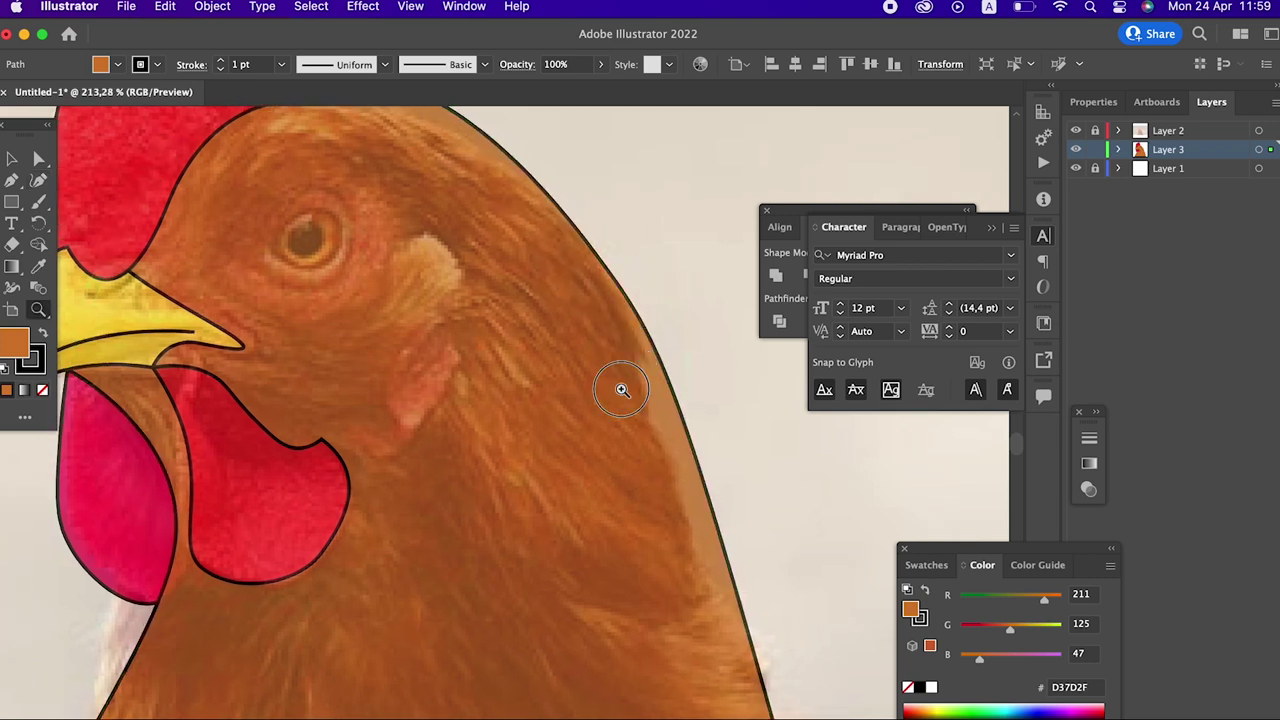
left_click_drag(620, 386, 558, 513)
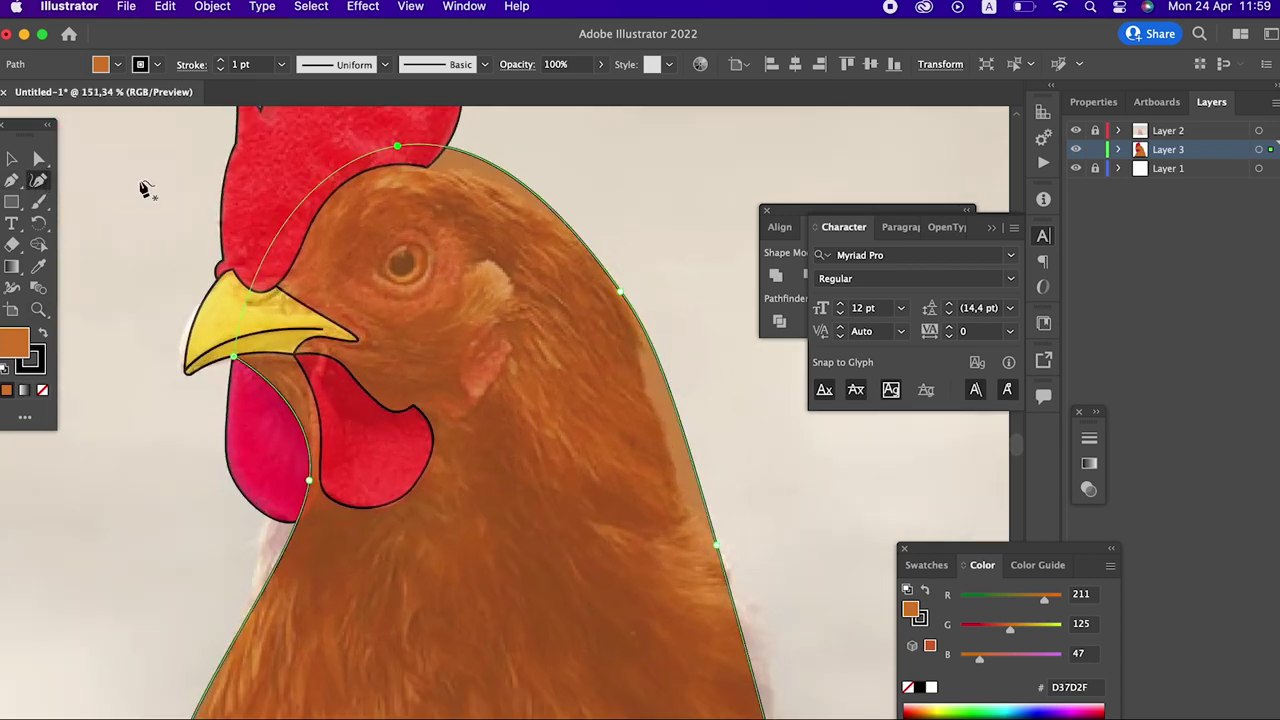
Step: Reshape the head's top under the comb and the back and right side of the neck
left_click_drag(397, 152, 390, 168)
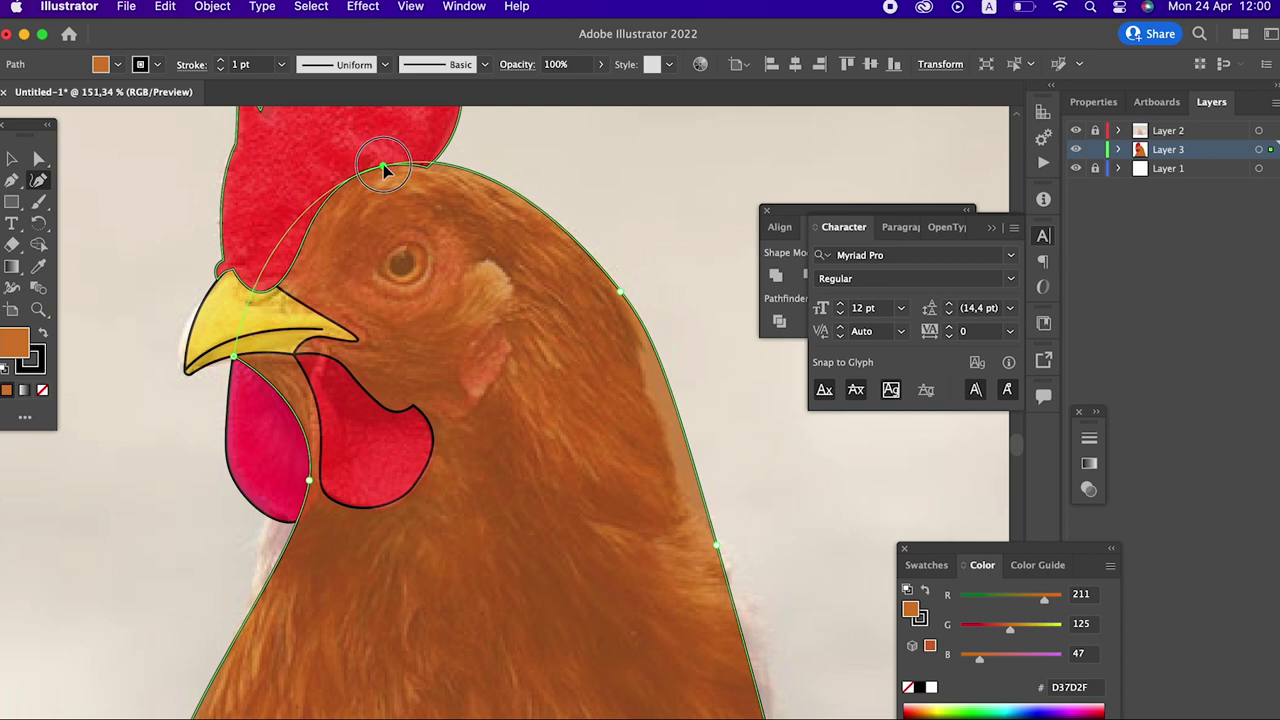
scroll(471, 309, "down", 5)
scroll(471, 309, "right", 3)
left_click_drag(592, 242, 580, 276)
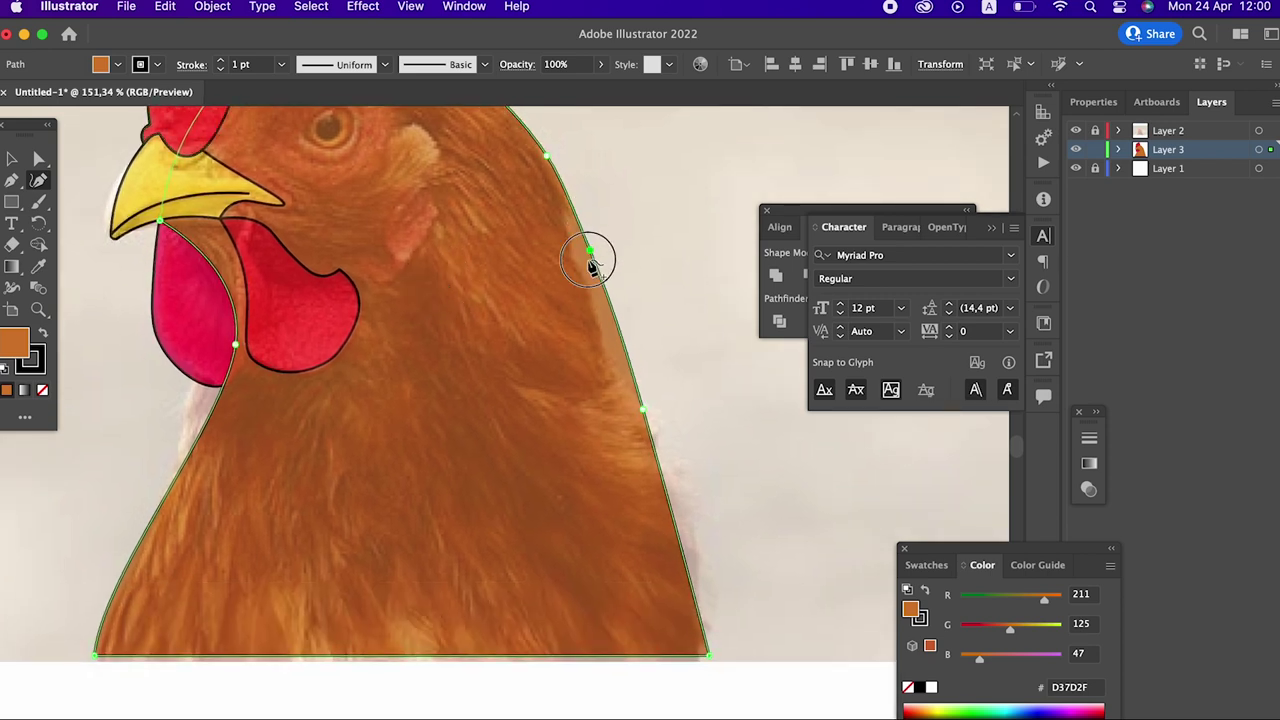
left_click_drag(557, 223, 598, 428)
scroll(585, 330, "down", 5)
scroll(577, 258, "right", 2)
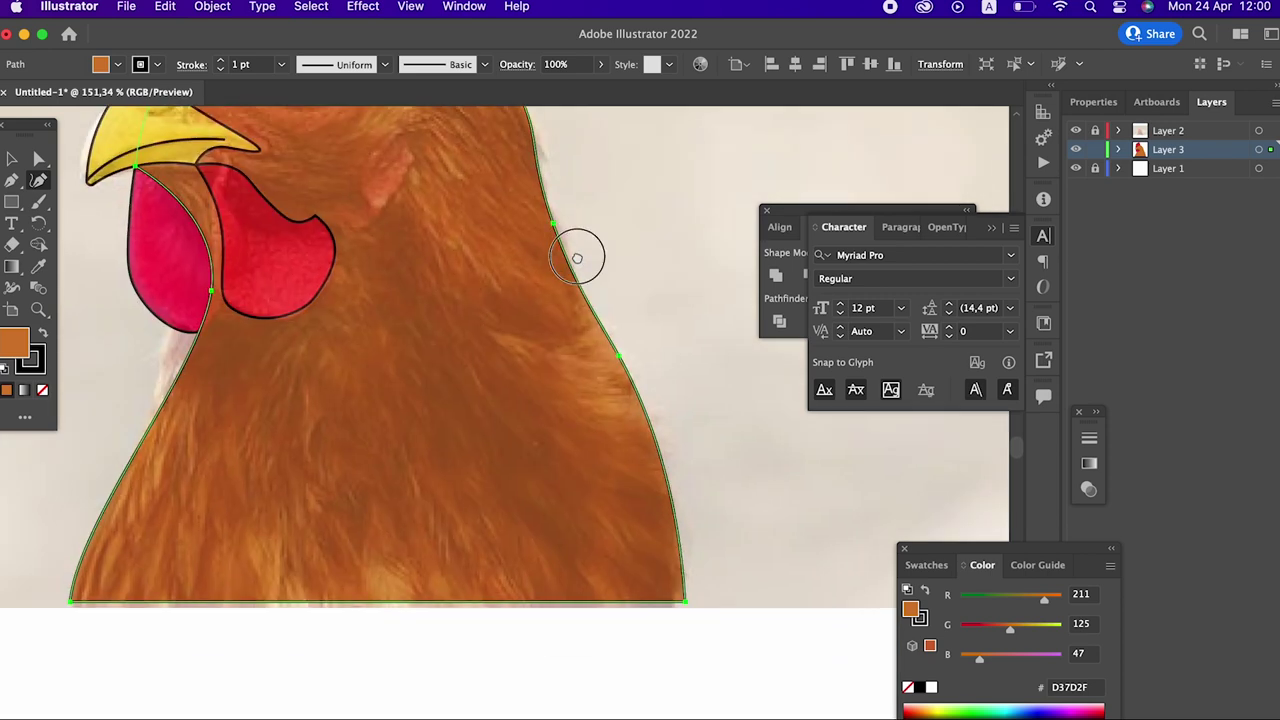
left_click_drag(622, 370, 689, 531)
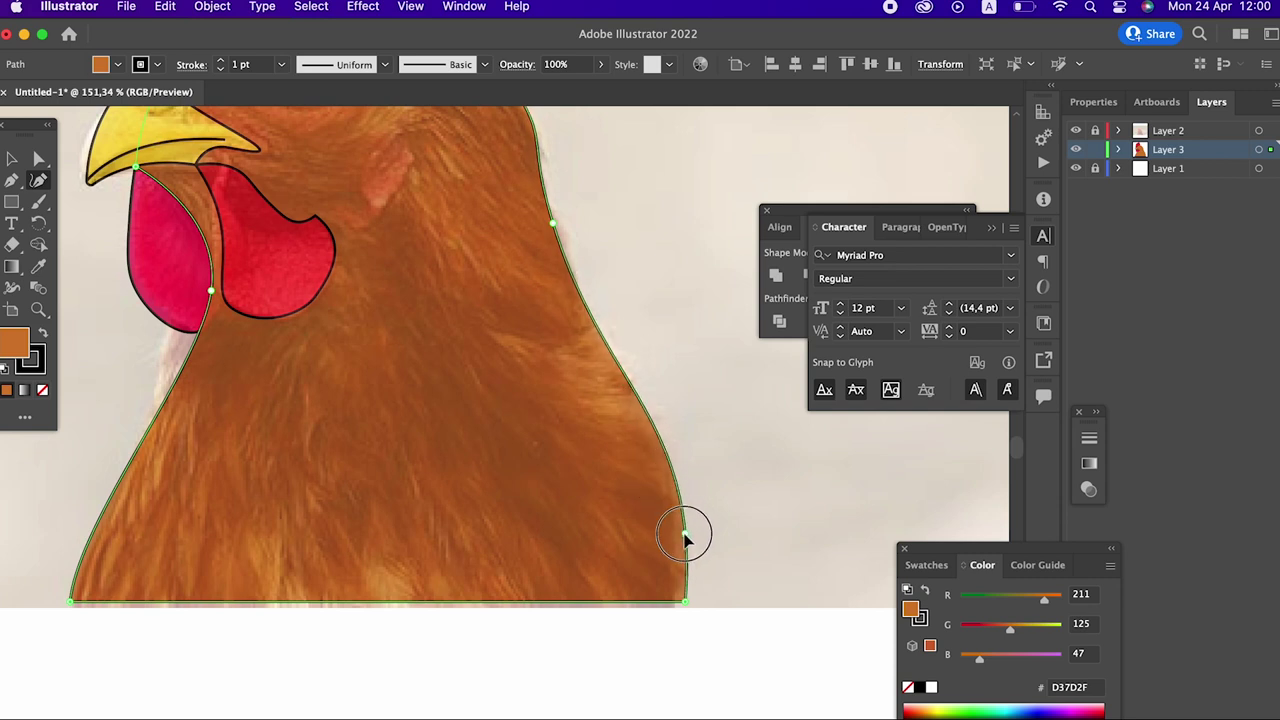
scroll(437, 391, "up", 4)
scroll(437, 391, "left", 3)
scroll(527, 360, "down", 5)
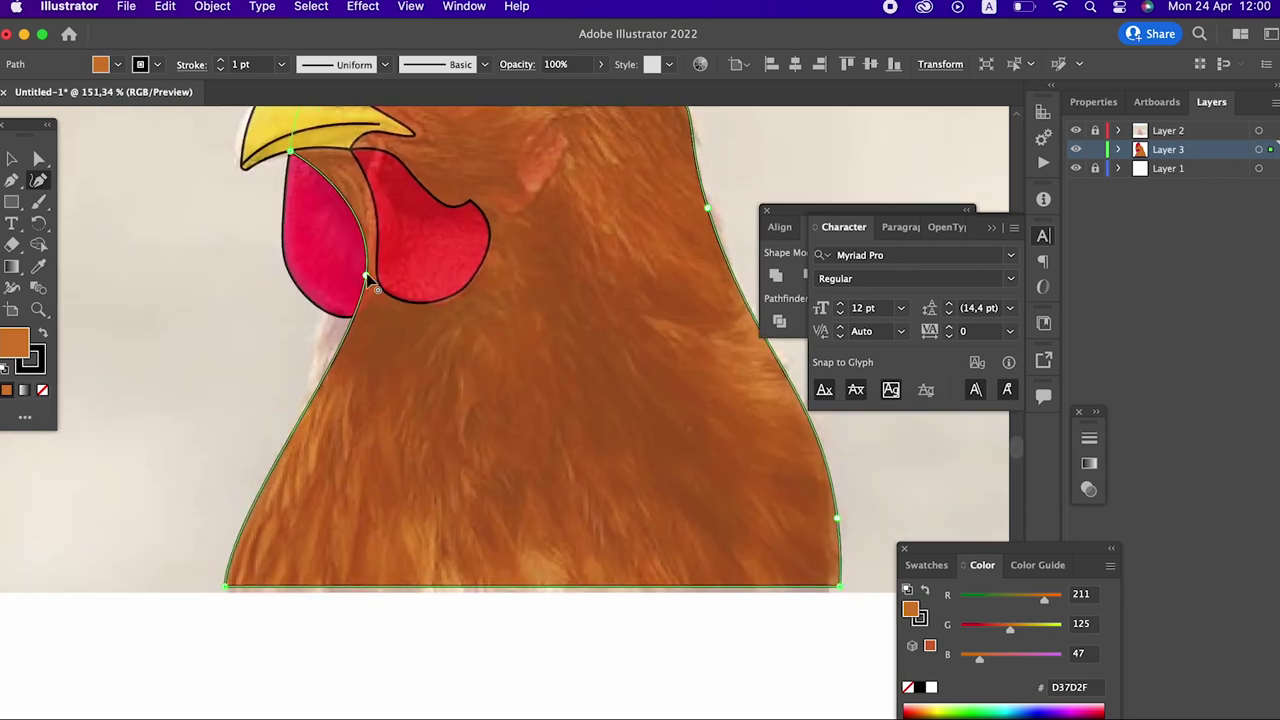
Step: Add and drag anchors so the left neck edge runs from the wattle down the throat
left_click_drag(366, 277, 359, 265)
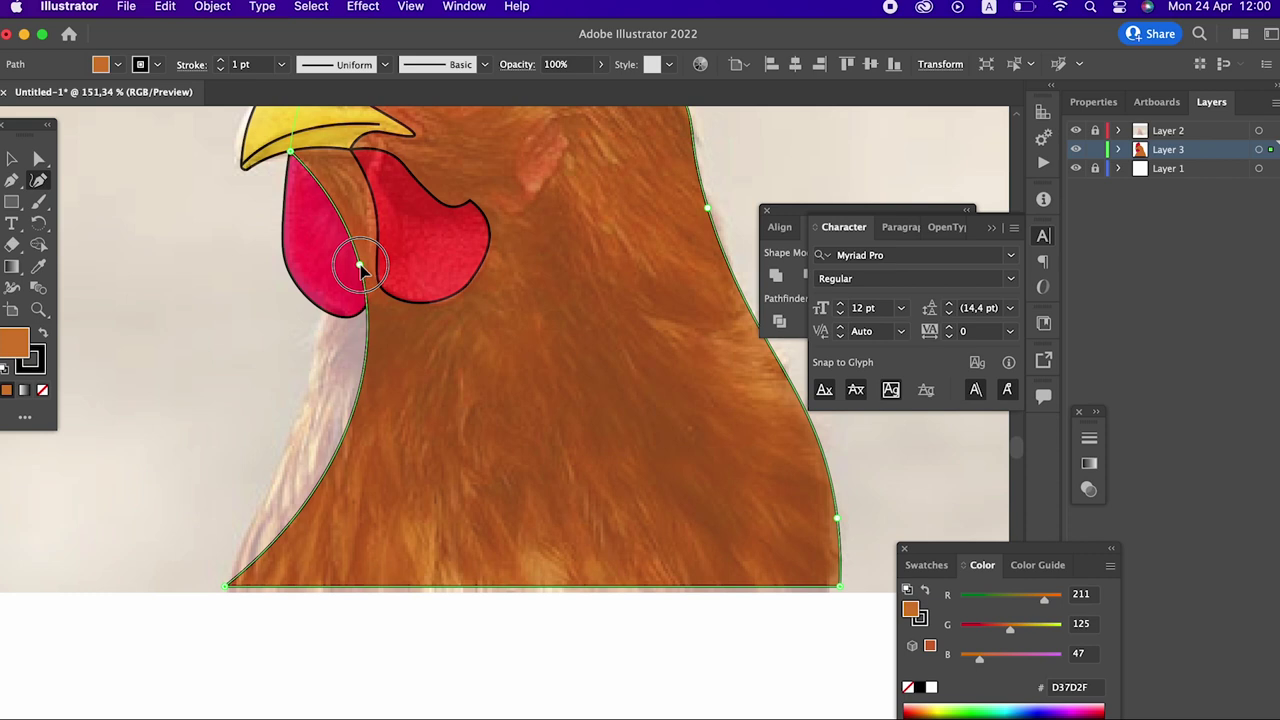
left_click_drag(369, 341, 332, 314)
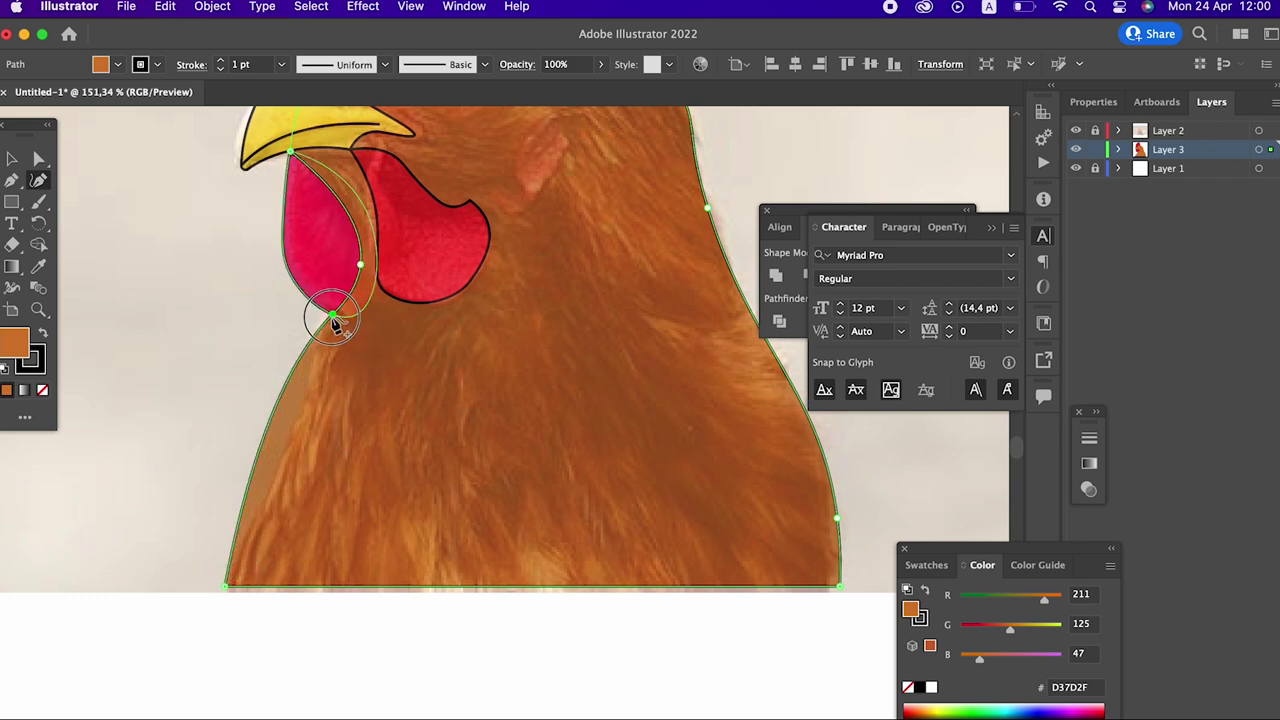
left_click(279, 422)
left_click_drag(280, 423, 296, 433)
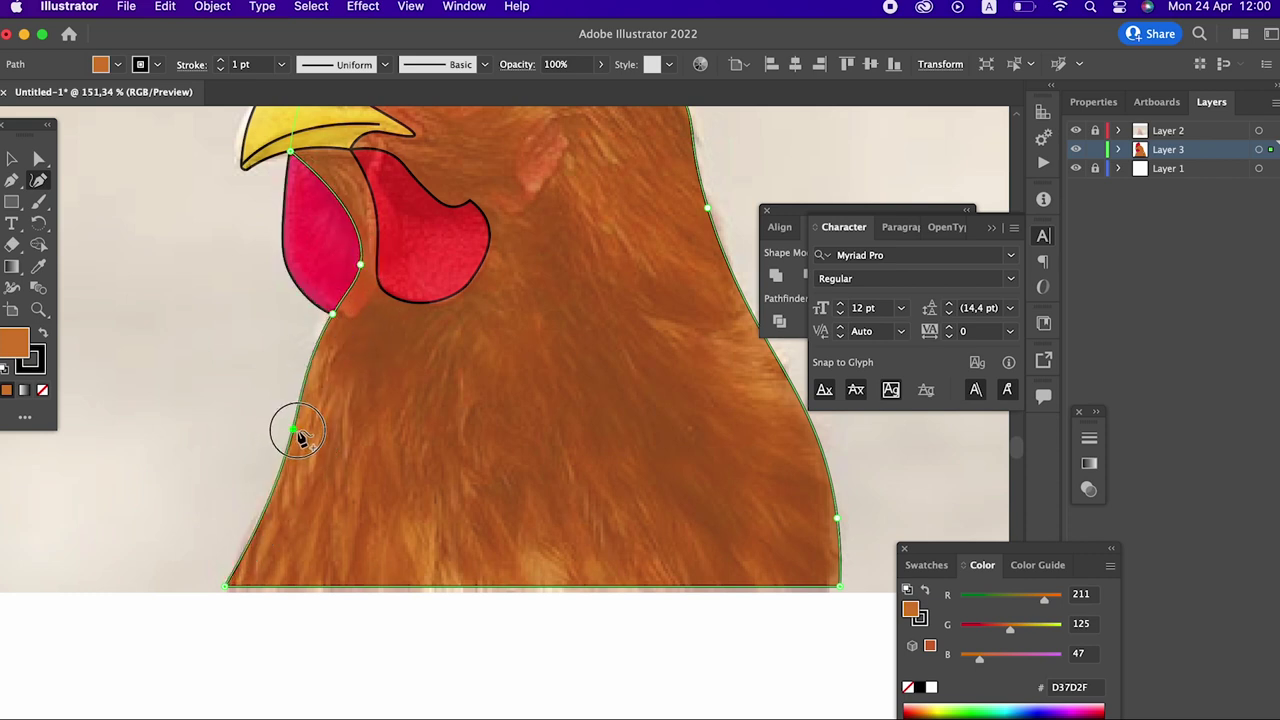
scroll(297, 400, "down", 3)
scroll(457, 449, "up", 4)
key("z")
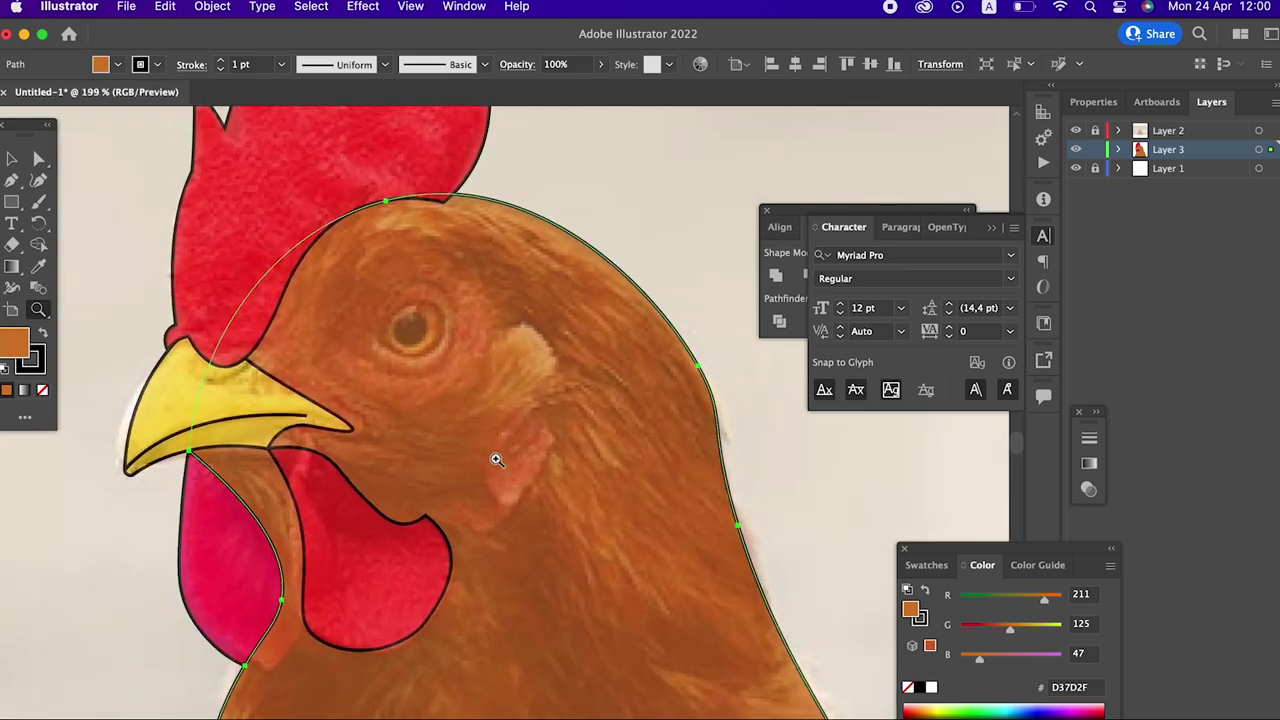
left_click(24, 157)
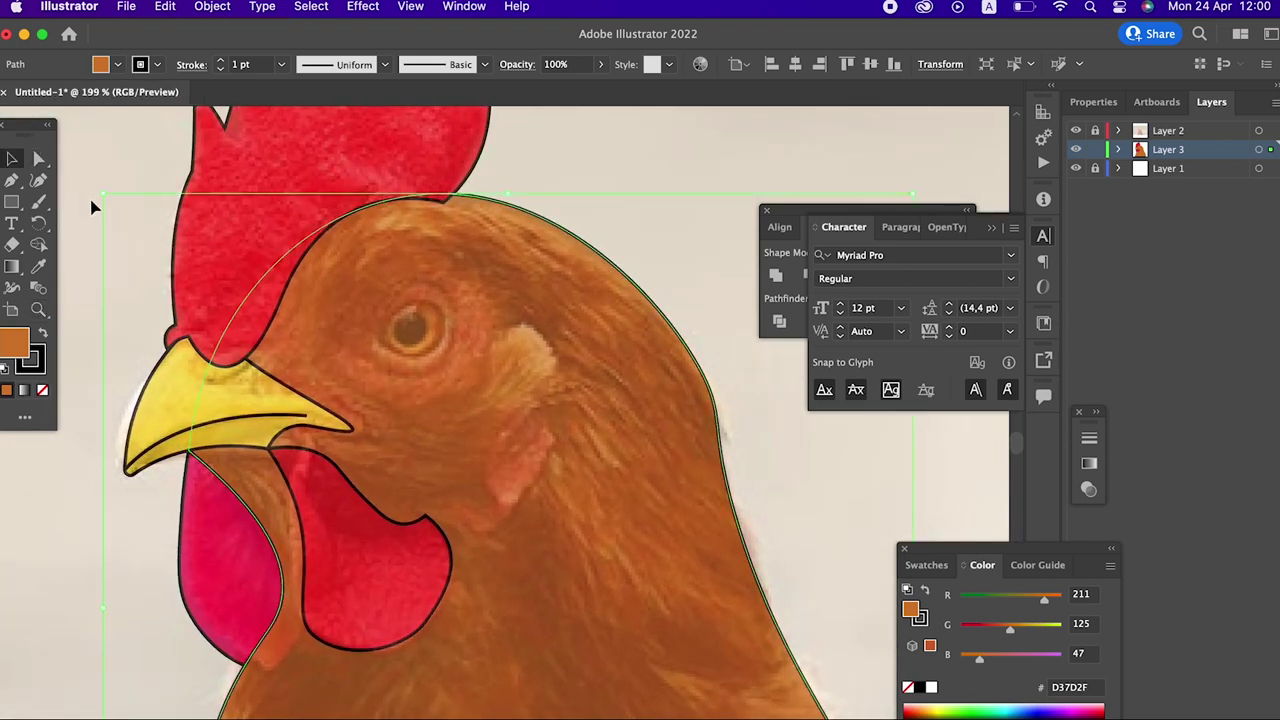
left_click(95, 260)
Step: Draw a closed jagged Pen path around the chicken's eye
key("z")
scroll(580, 357, "up", 3)
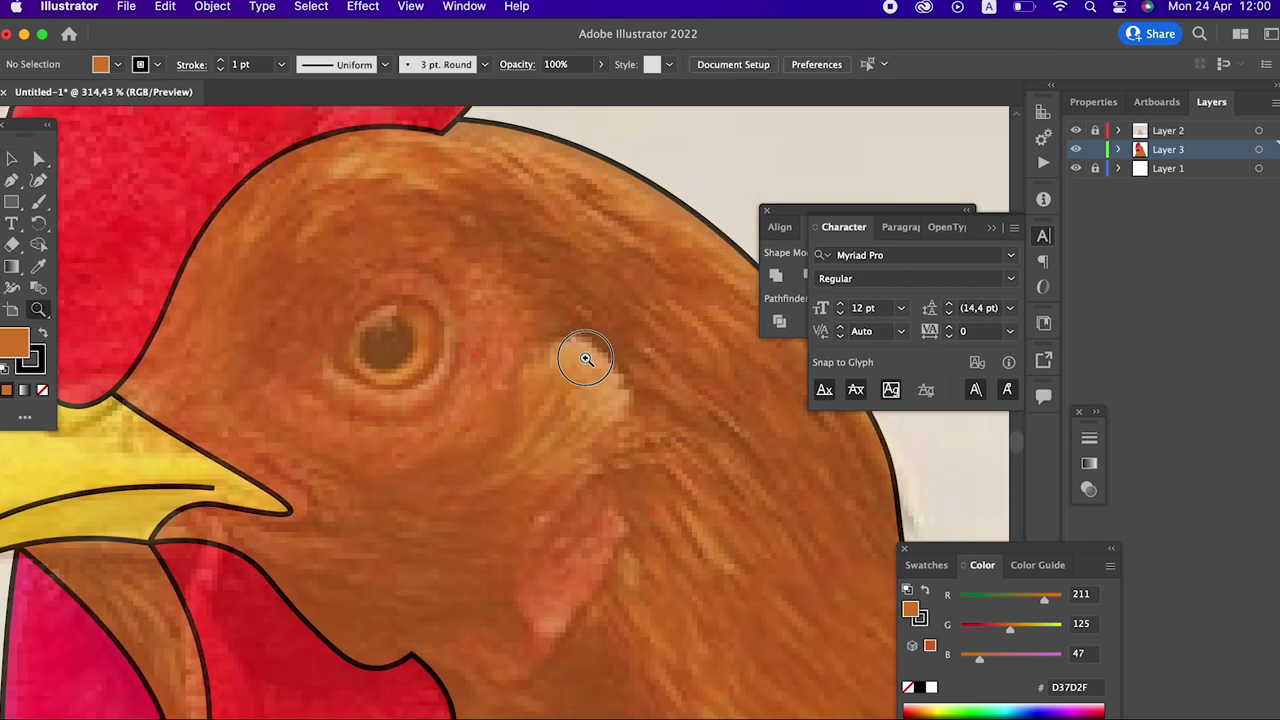
scroll(372, 333, "up", 2)
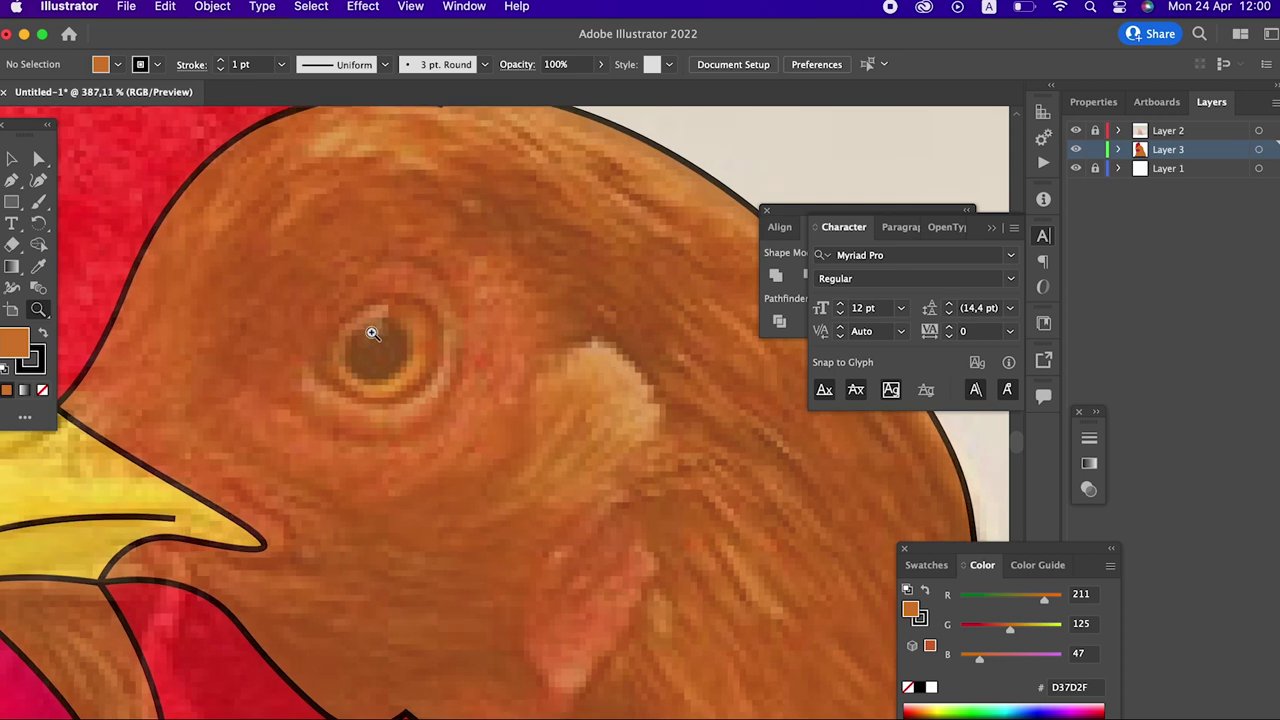
left_click(240, 403)
mouse_move(320, 331)
left_mouse_down()
mouse_move(349, 277)
mouse_move(433, 277)
mouse_move(425, 268)
left_mouse_up()
left_click(271, 342)
left_click(456, 303)
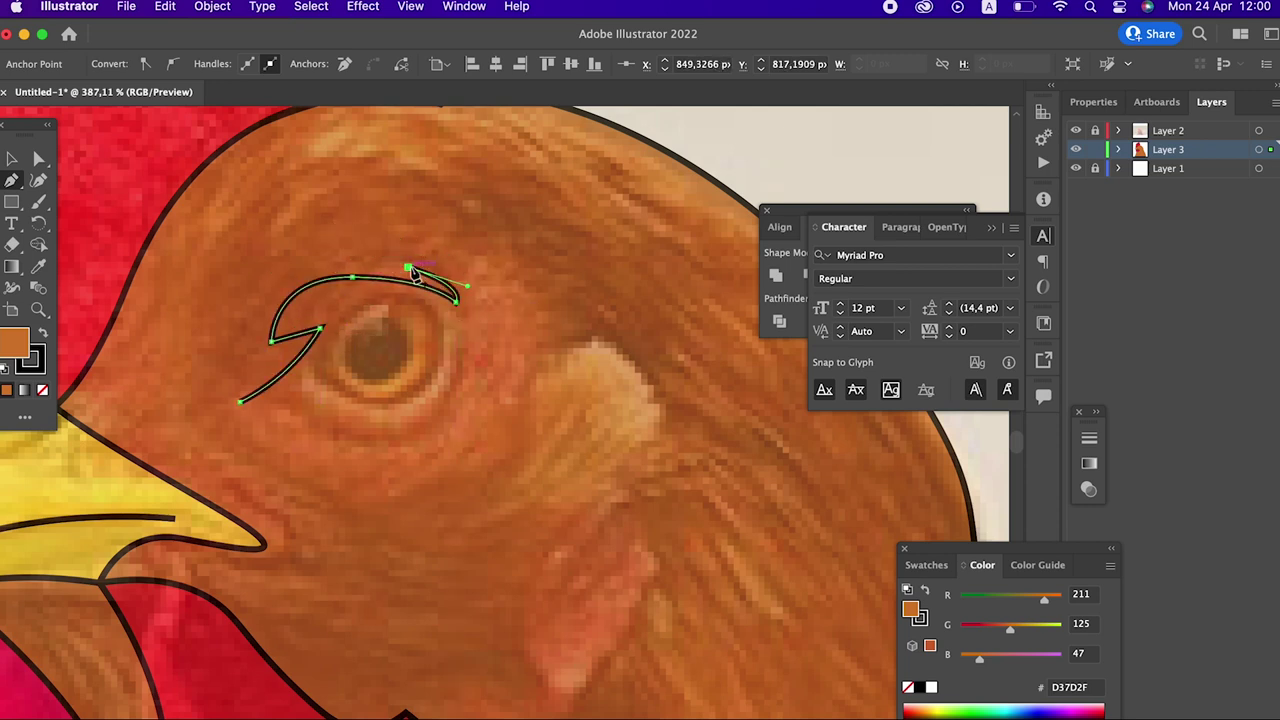
mouse_move(474, 344)
left_mouse_down()
mouse_move(421, 427)
mouse_move(459, 425)
left_mouse_up()
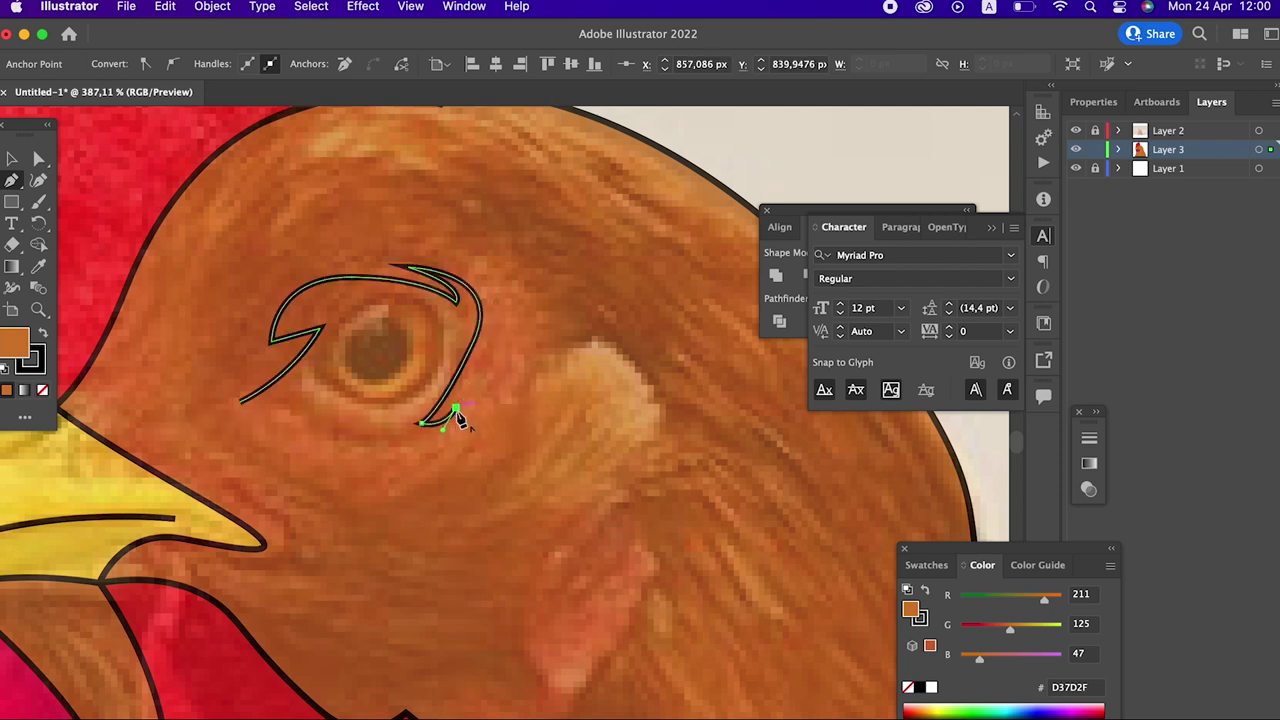
mouse_move(320, 444)
left_mouse_down()
mouse_move(350, 484)
mouse_move(558, 299)
left_mouse_up()
left_click(241, 403)
key("ctrl+minus")
Step: Add and drag anchors to bulge the right side and form a sharp inner tip
key("plus")
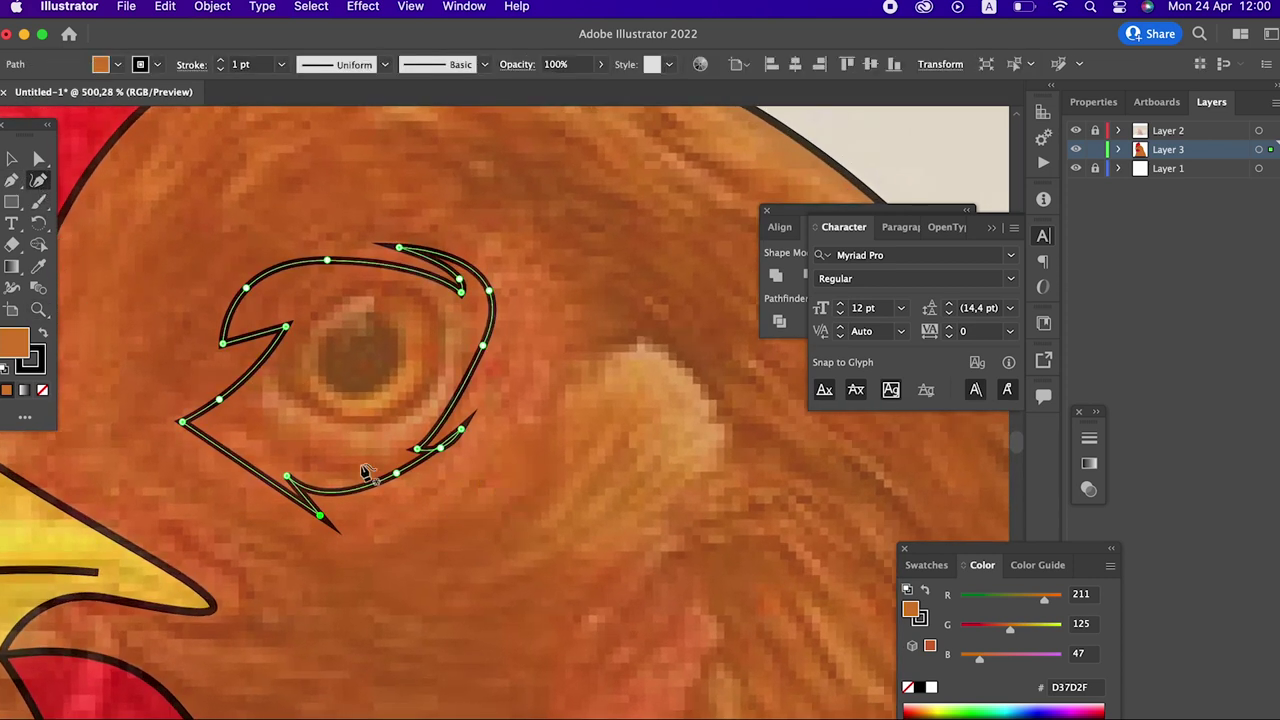
left_click_drag(288, 478, 290, 452)
mouse_move(463, 438)
left_mouse_down()
mouse_move(480, 445)
mouse_move(473, 403)
left_mouse_up()
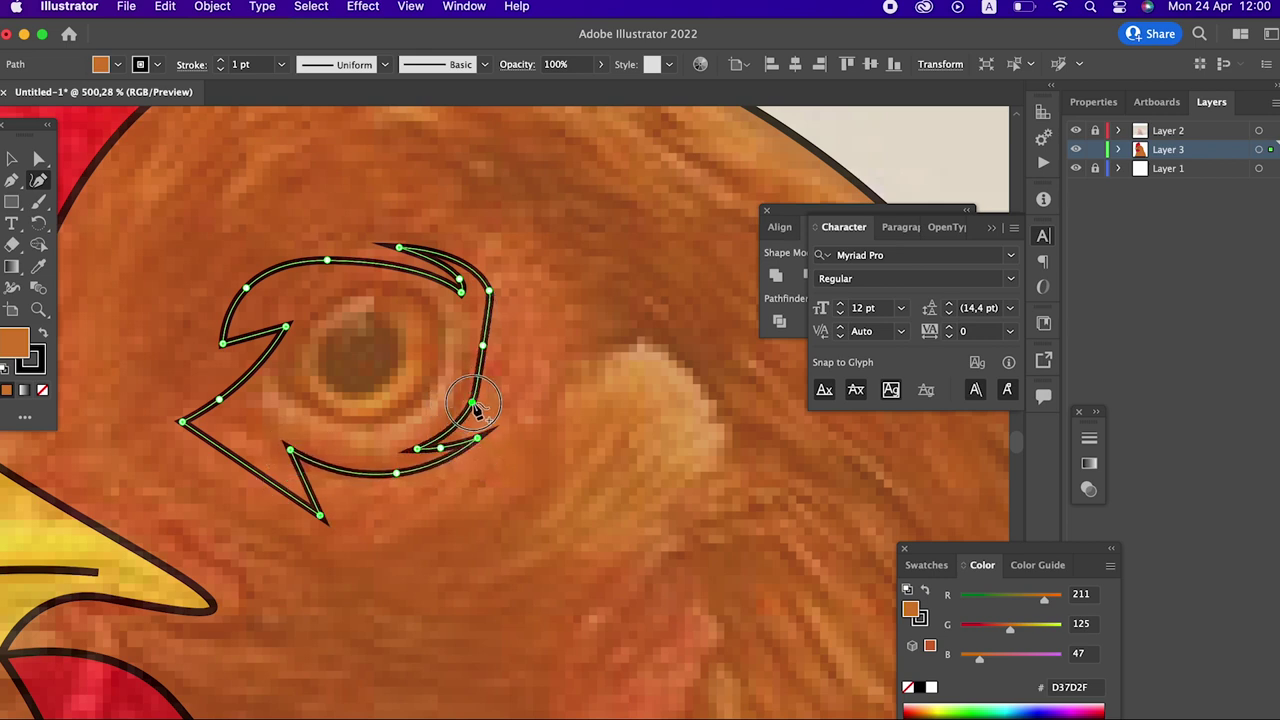
left_click_drag(483, 346, 511, 353)
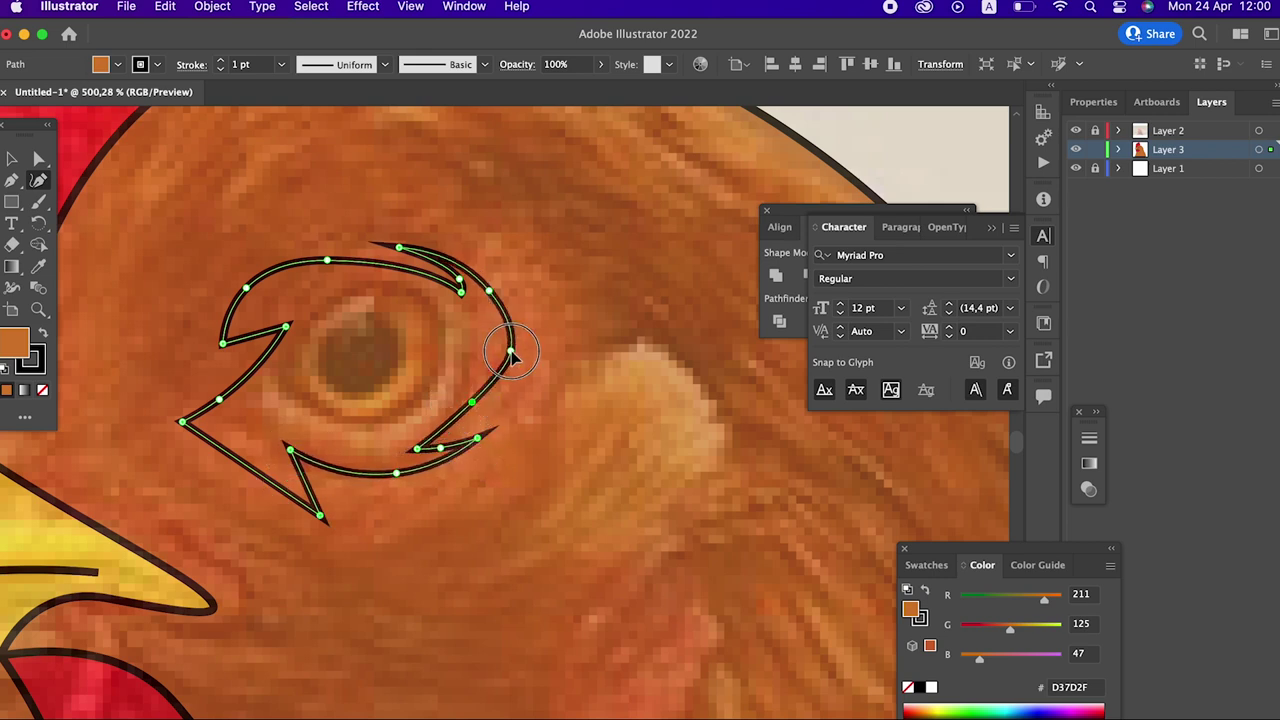
left_click(413, 437)
left_click(418, 465)
left_click(420, 430)
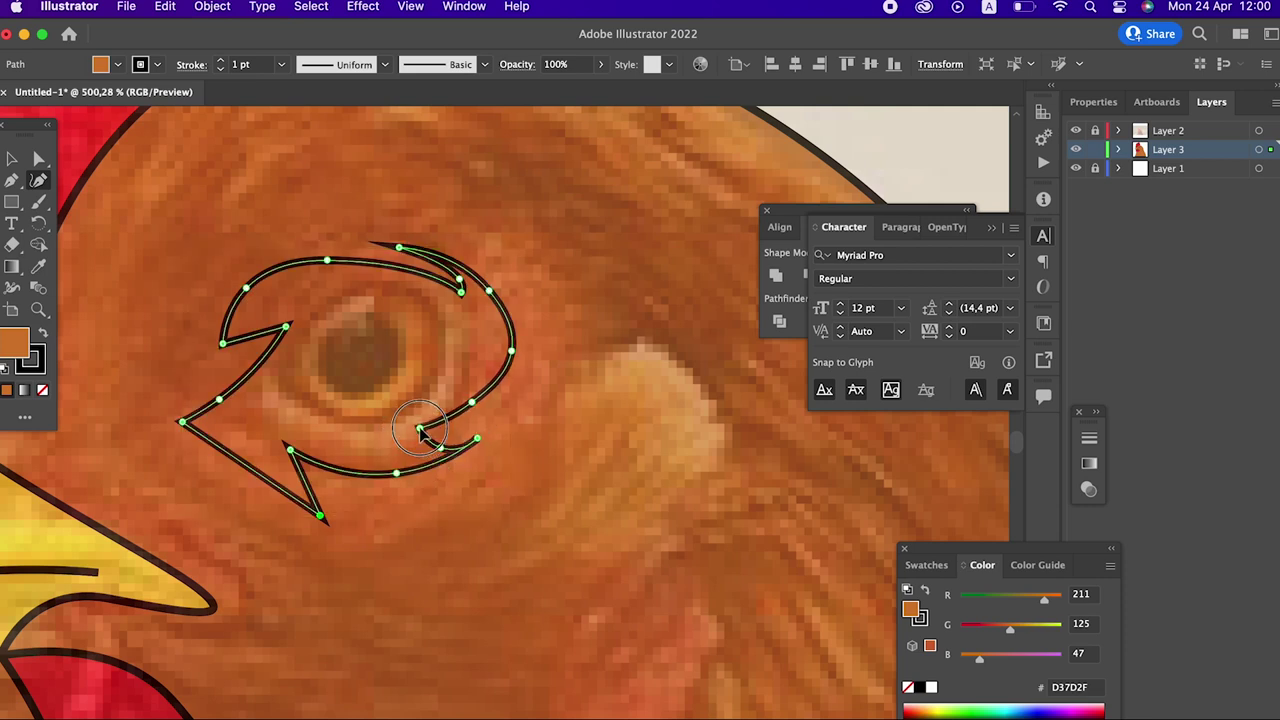
left_click_drag(472, 402, 486, 403)
left_click_drag(512, 352, 508, 352)
left_click(493, 441)
mouse_move(441, 447)
left_mouse_down()
mouse_move(450, 441)
mouse_move(418, 447)
mouse_move(452, 451)
left_mouse_up()
Step: Tuck the lower hook inward and add points shaping the left and upper hooks
mouse_move(319, 516)
left_mouse_down()
mouse_move(337, 508)
mouse_move(303, 481)
mouse_move(248, 481)
left_mouse_up()
left_click(249, 471)
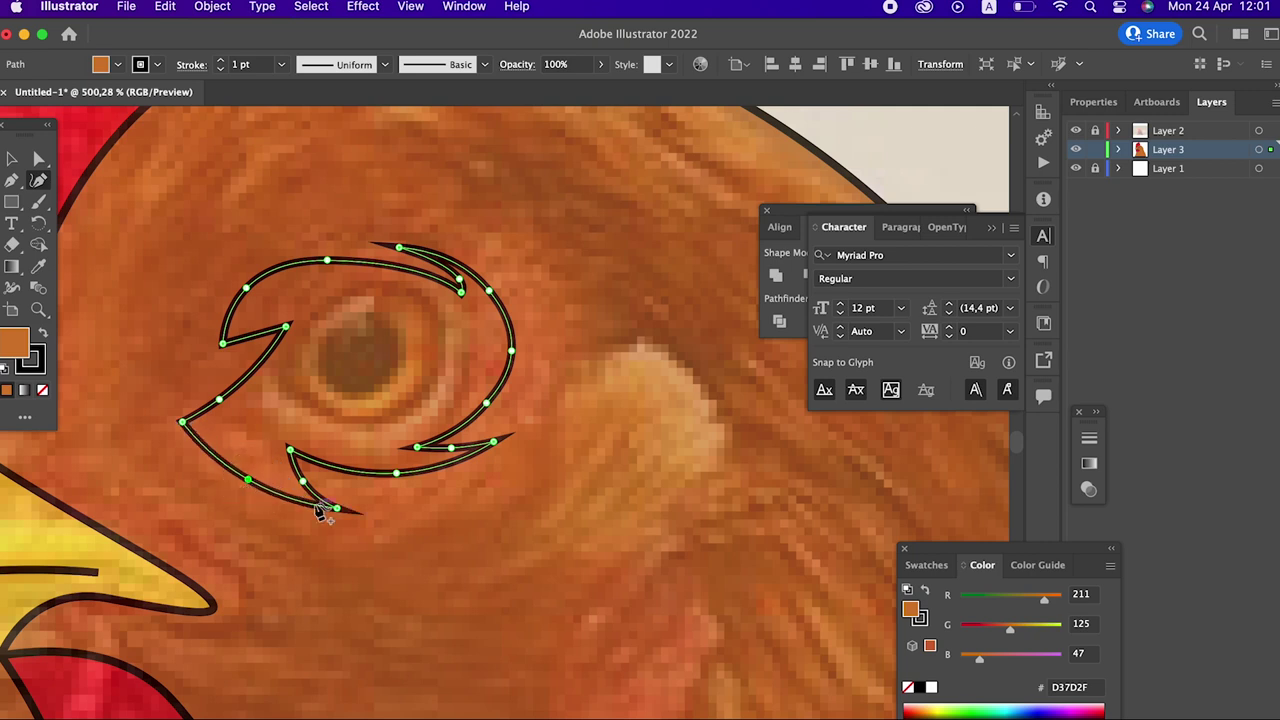
mouse_move(338, 509)
left_mouse_down()
mouse_move(353, 496)
mouse_move(312, 477)
left_mouse_up()
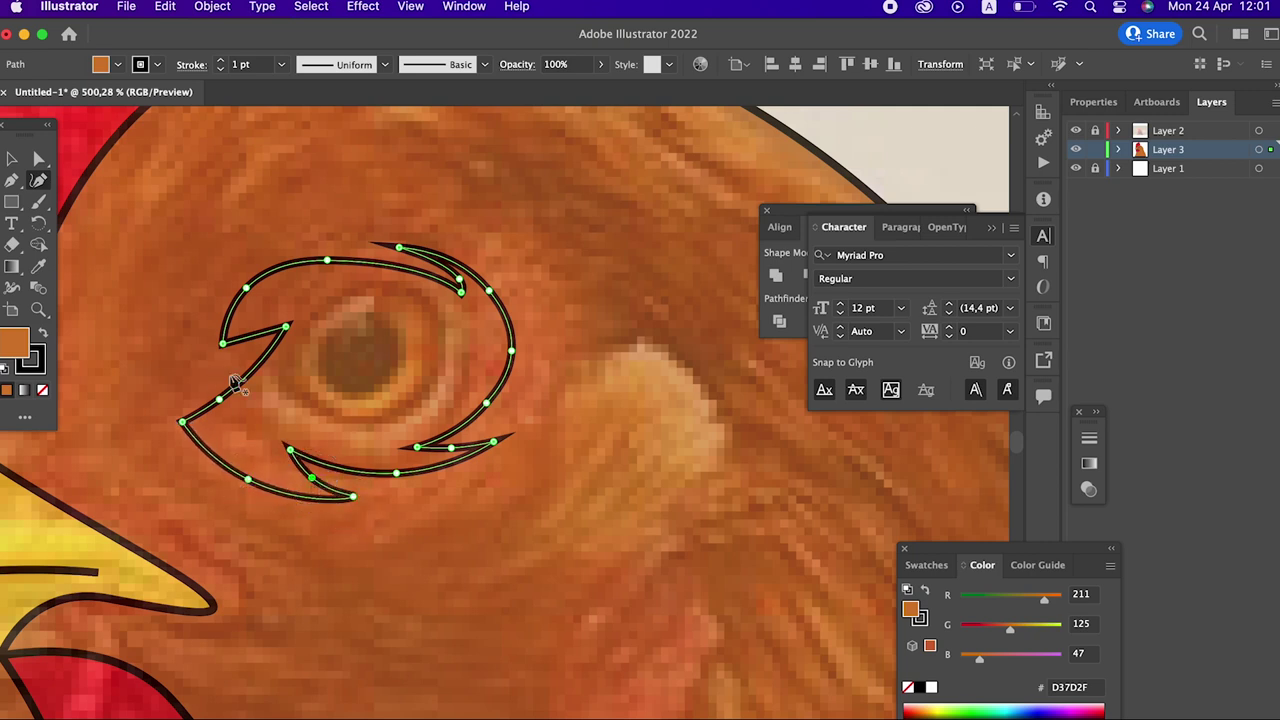
left_click_drag(230, 315, 254, 310)
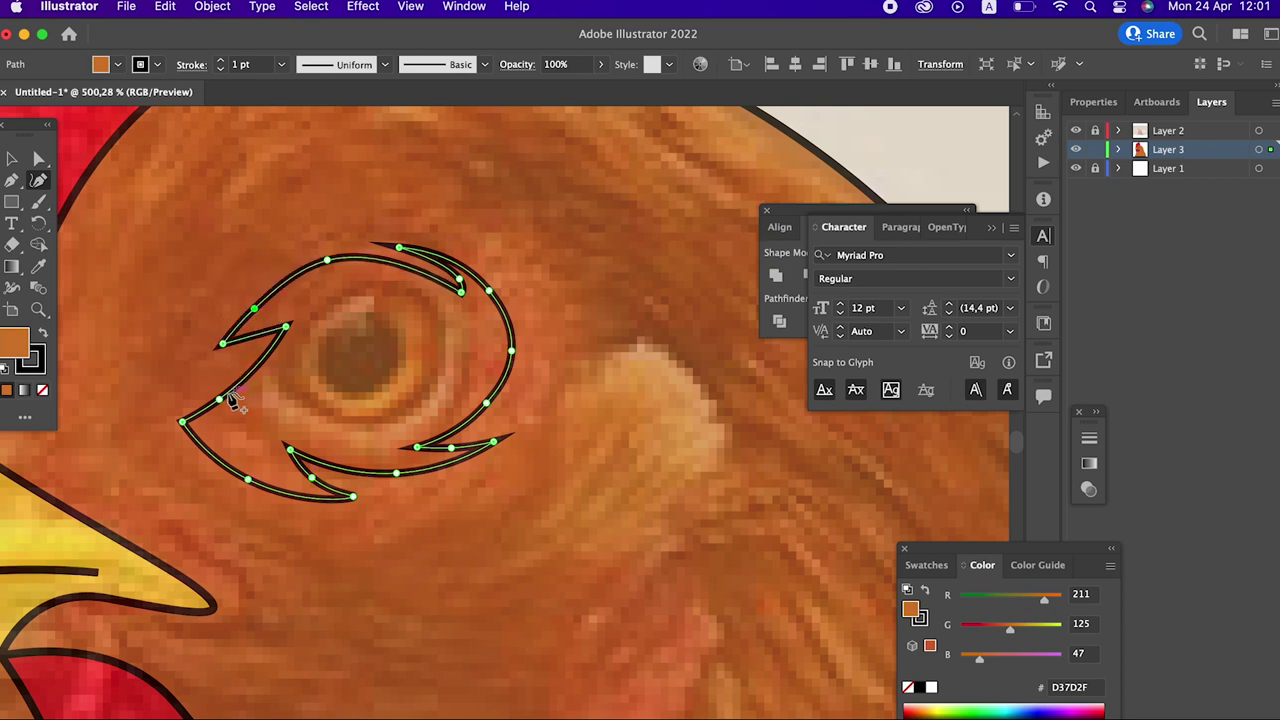
mouse_move(236, 382)
left_mouse_down()
mouse_move(250, 367)
mouse_move(209, 390)
mouse_move(238, 357)
left_mouse_up()
left_click(260, 326)
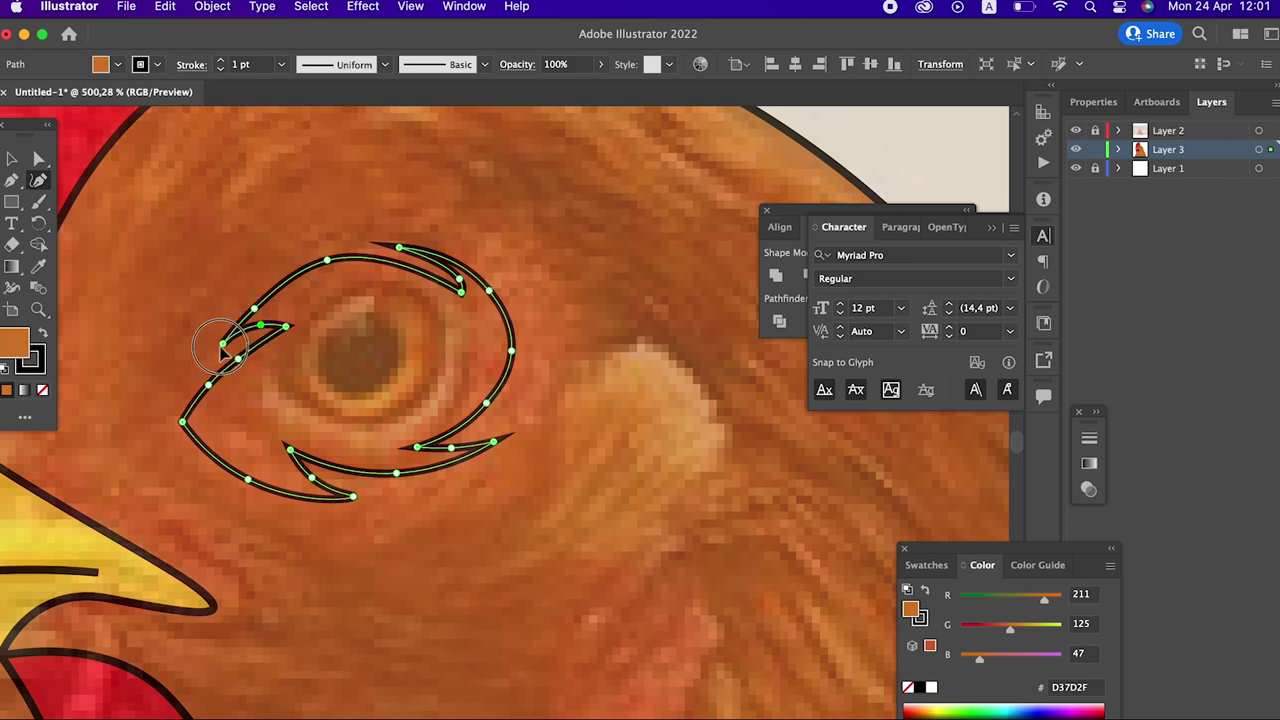
key("z")
scroll(360, 400, "down", 3)
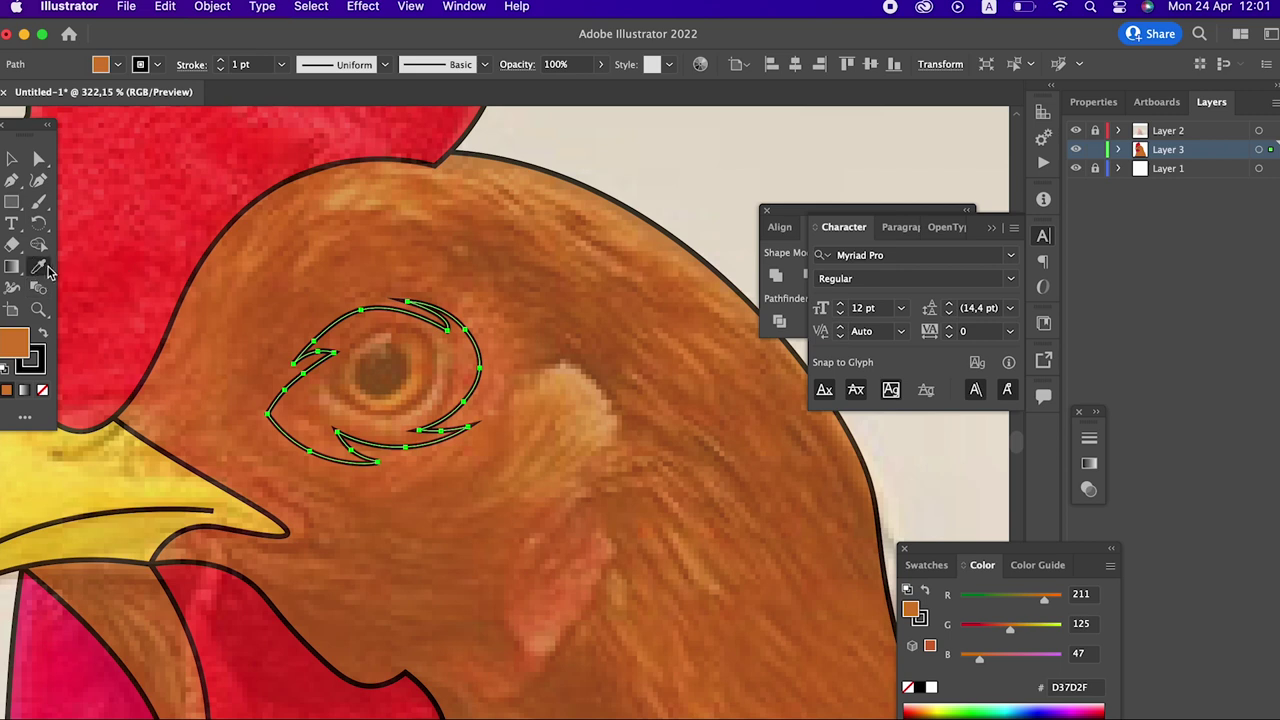
Step: Fill the jagged eye patch with the comb's red F92B2B, hiding Layer 2 to check
left_click(79, 253)
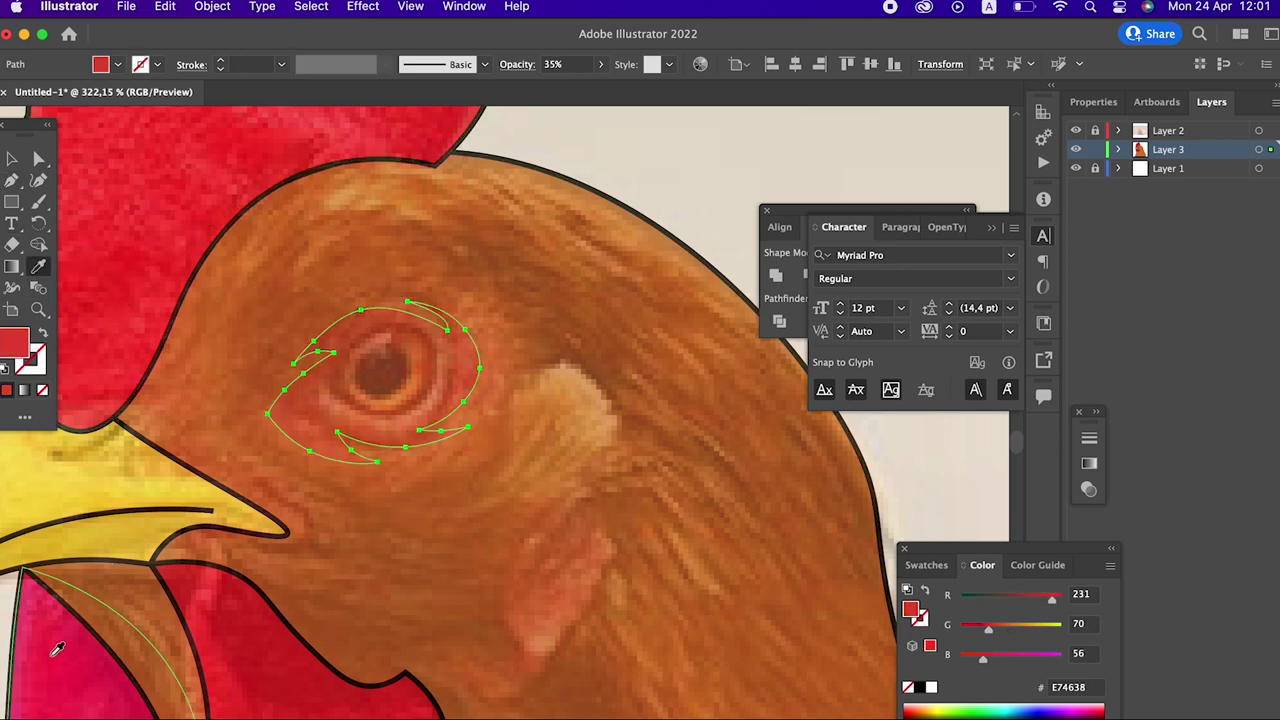
left_click(370, 480)
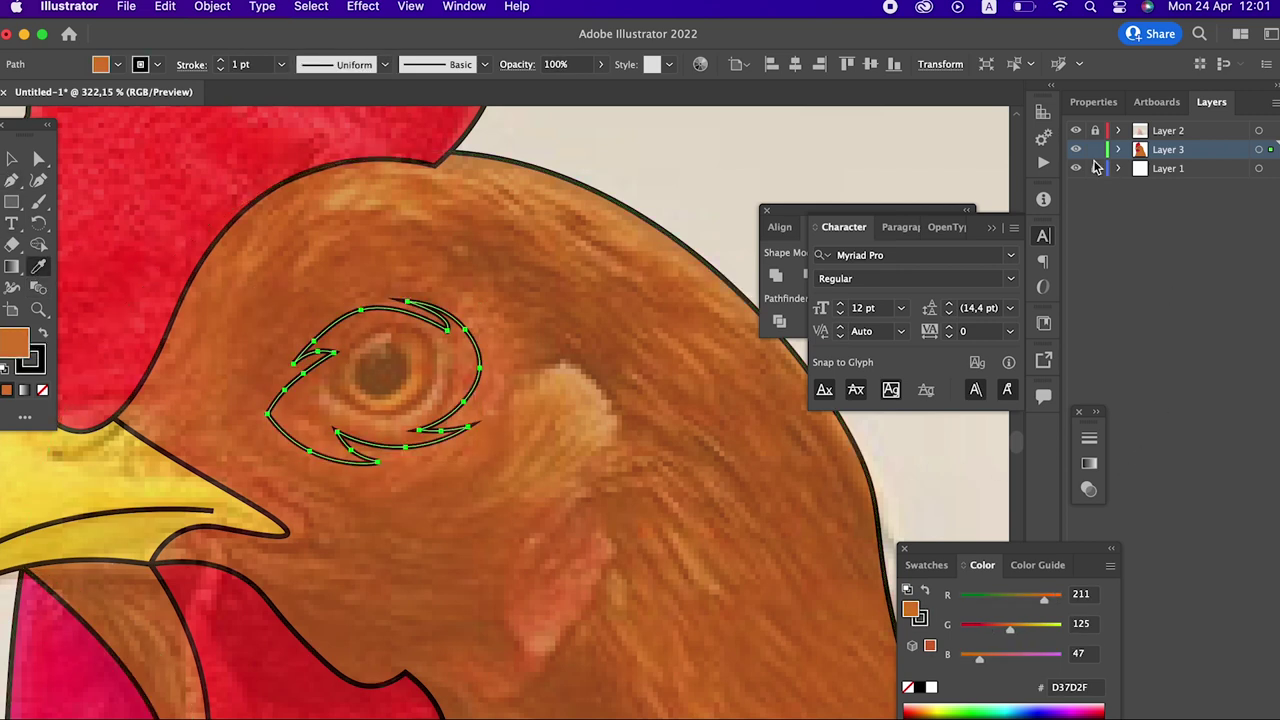
left_click(1076, 131)
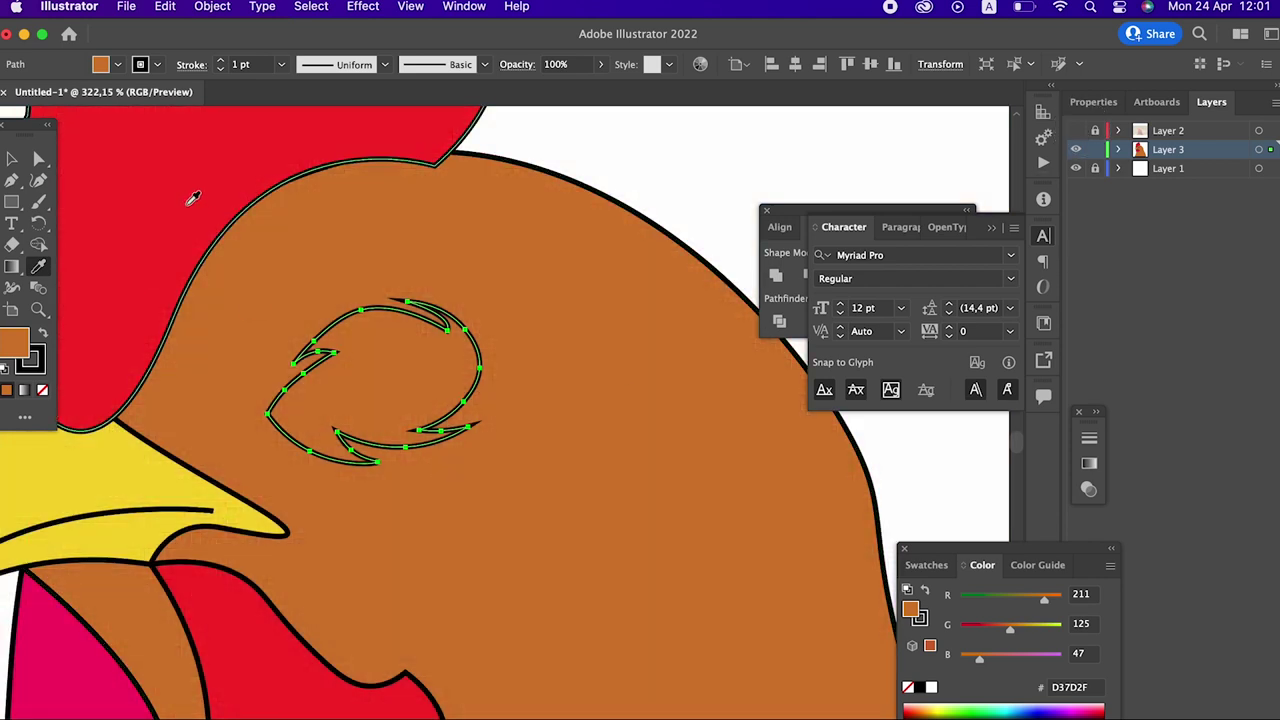
left_click(190, 192)
Step: Give the pink wattle the same comb red and show the reference photo again
left_click(38, 158)
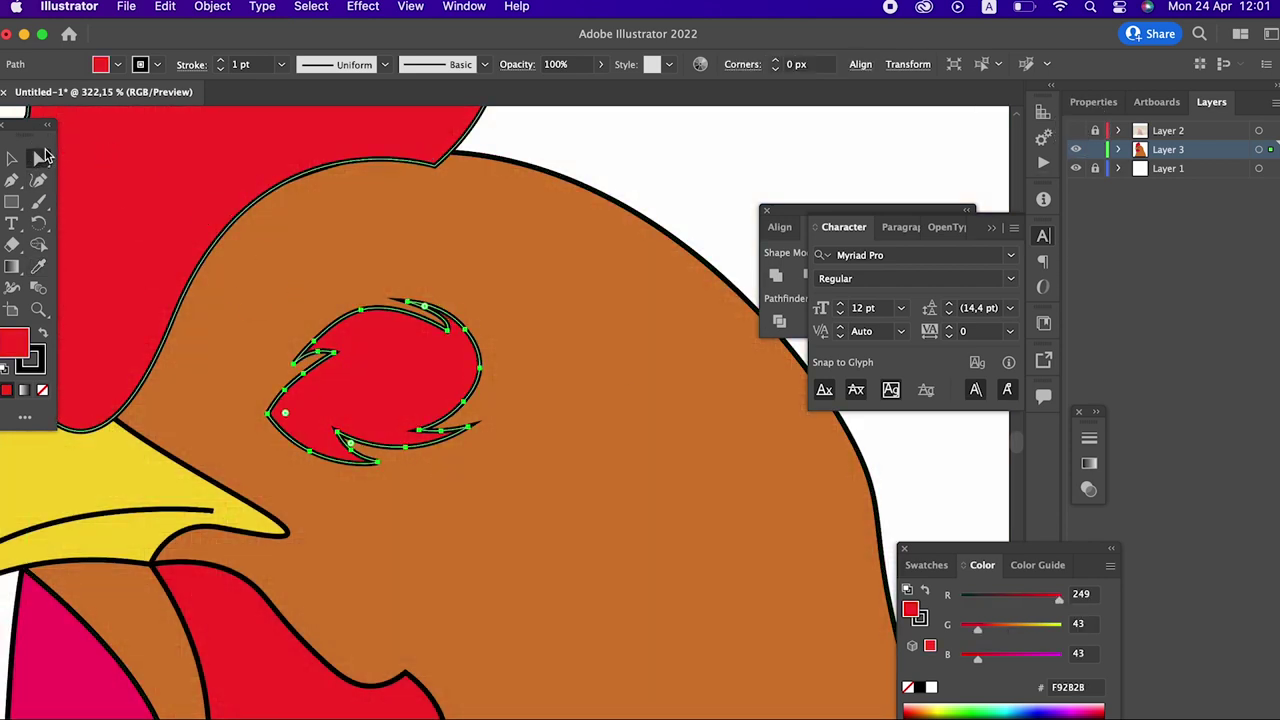
left_click(82, 670)
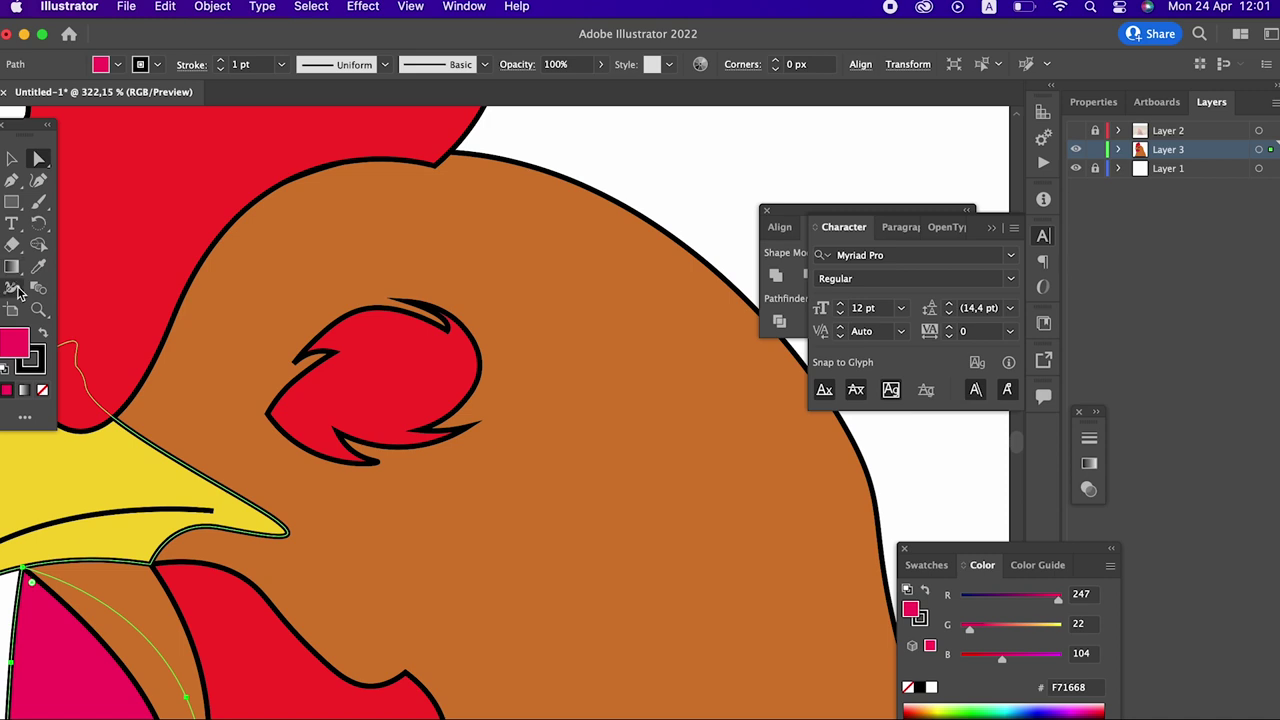
left_click(45, 270)
left_click(158, 168)
left_click(10, 156)
left_click(743, 157)
left_click(1075, 131)
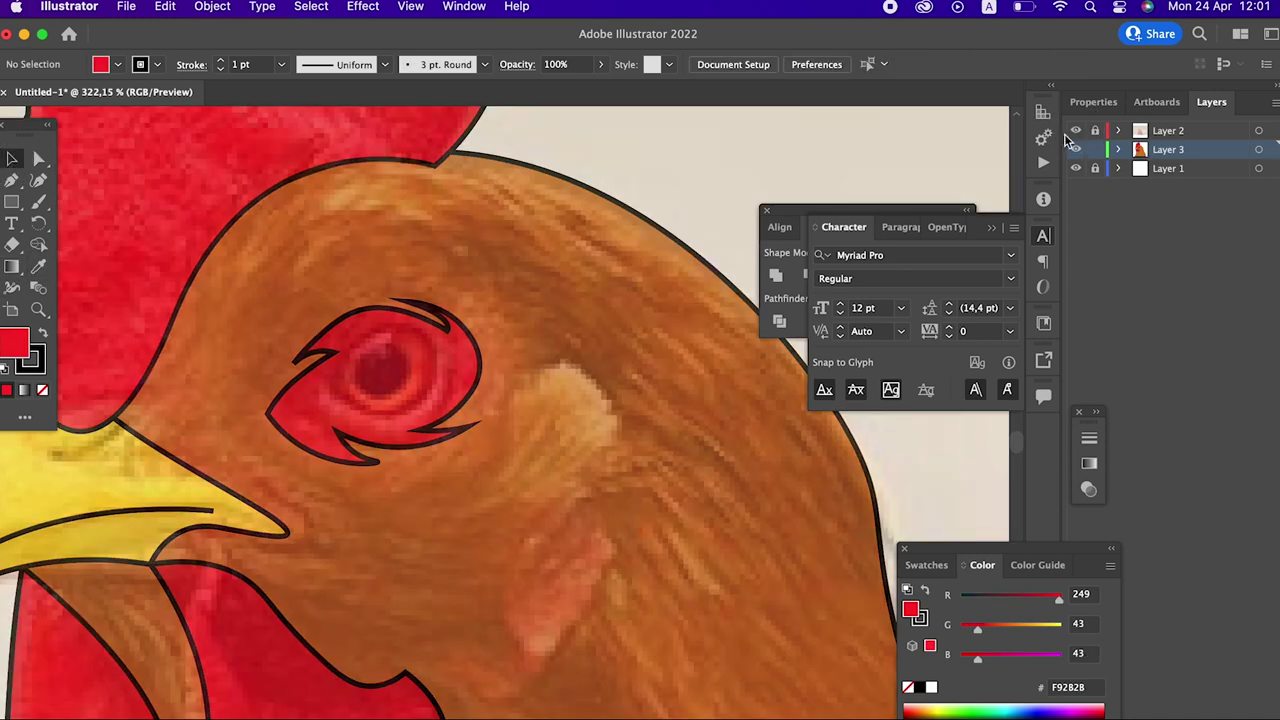
Step: Draw a closed almond-shaped Pen path around the chicken's eyeball
key("z")
left_click_drag(335, 325, 438, 430)
left_click(12, 183)
left_click(309, 446)
left_click_drag(497, 387, 609, 541)
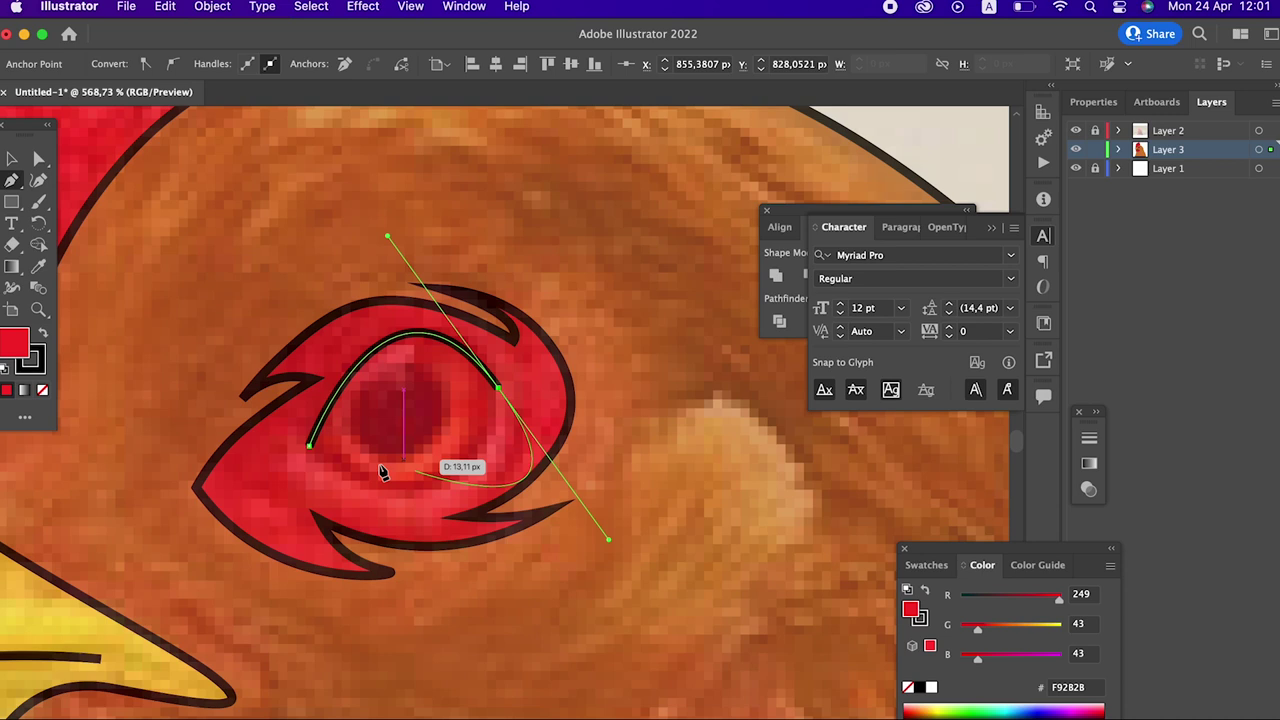
left_click(309, 446)
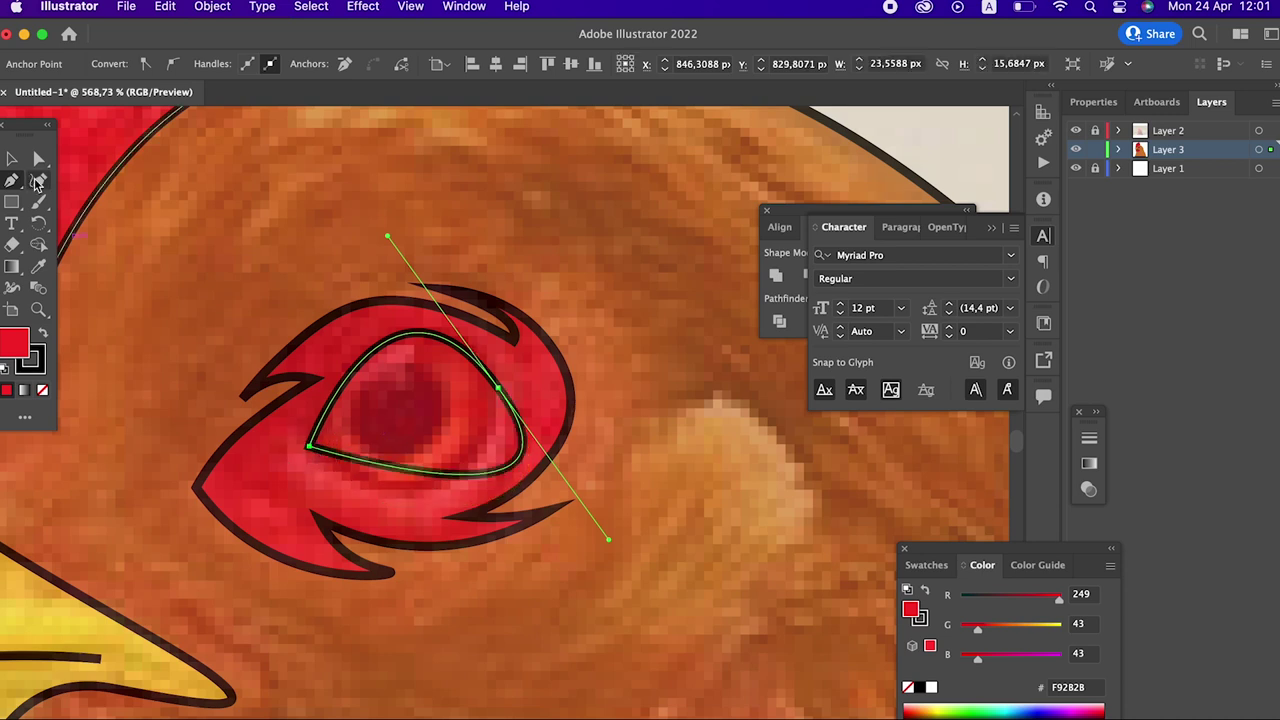
Step: Refine the eye outline's corners and curves with the Curvature tool
left_click(37, 181)
left_click_drag(521, 463, 472, 459)
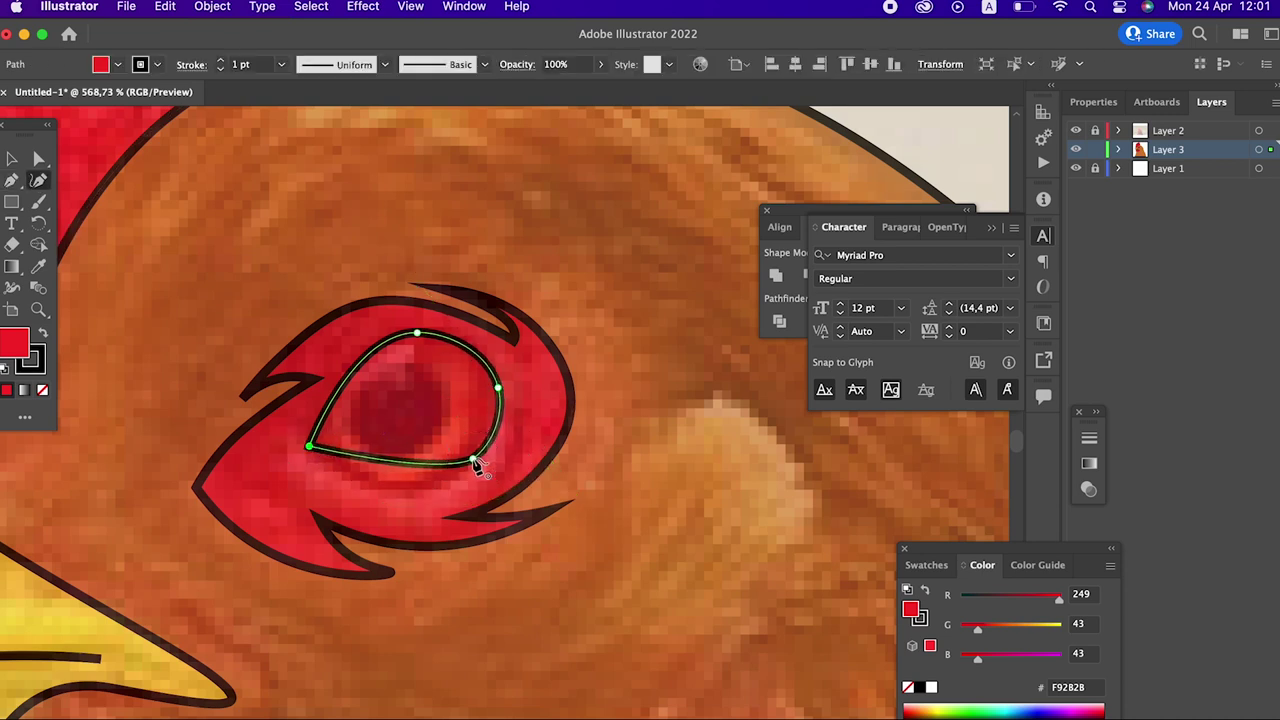
left_click(378, 479)
left_click_drag(378, 479, 354, 470)
left_click_drag(415, 336, 427, 341)
left_click_drag(345, 362, 346, 374)
mouse_move(498, 388)
left_mouse_down()
mouse_move(500, 412)
mouse_move(499, 390)
left_mouse_up()
left_click_drag(428, 342, 438, 350)
left_click_drag(473, 460, 456, 461)
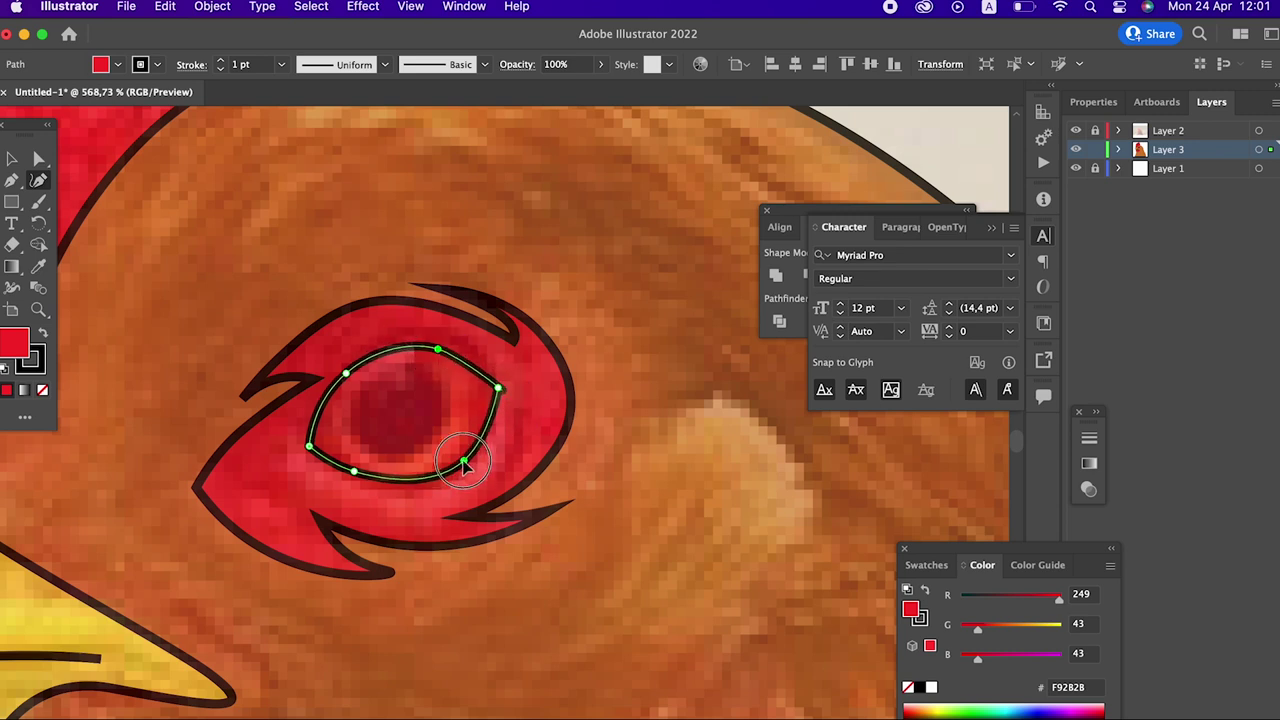
key("z")
left_click_drag(370, 470, 220, 357)
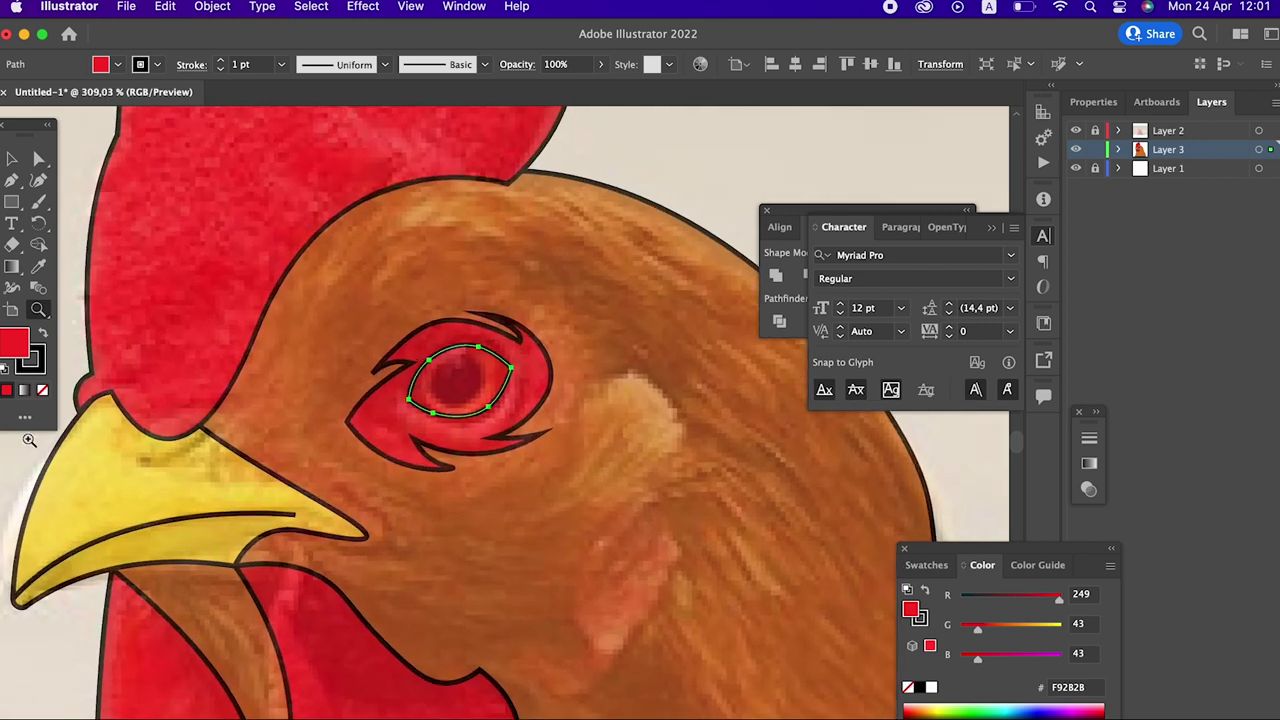
Step: Fill the eye with orange F7612D for the iris
double_click(23, 352)
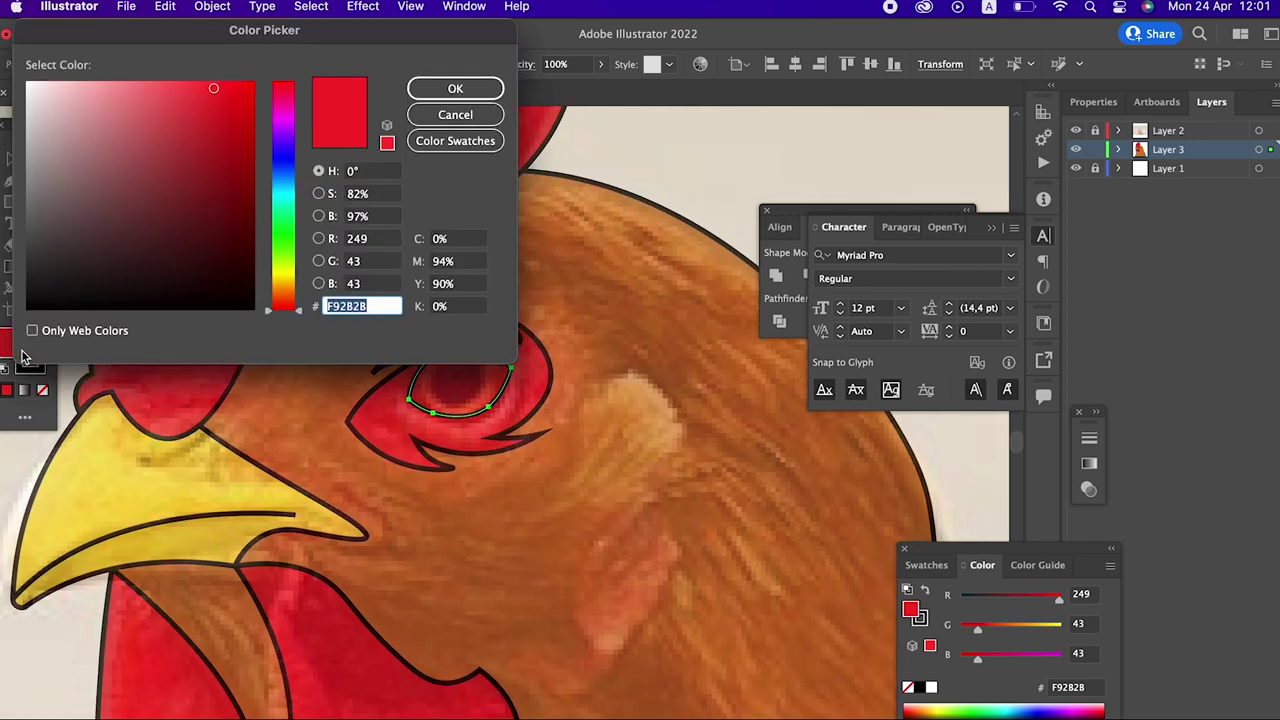
left_click(281, 290)
left_click(458, 89)
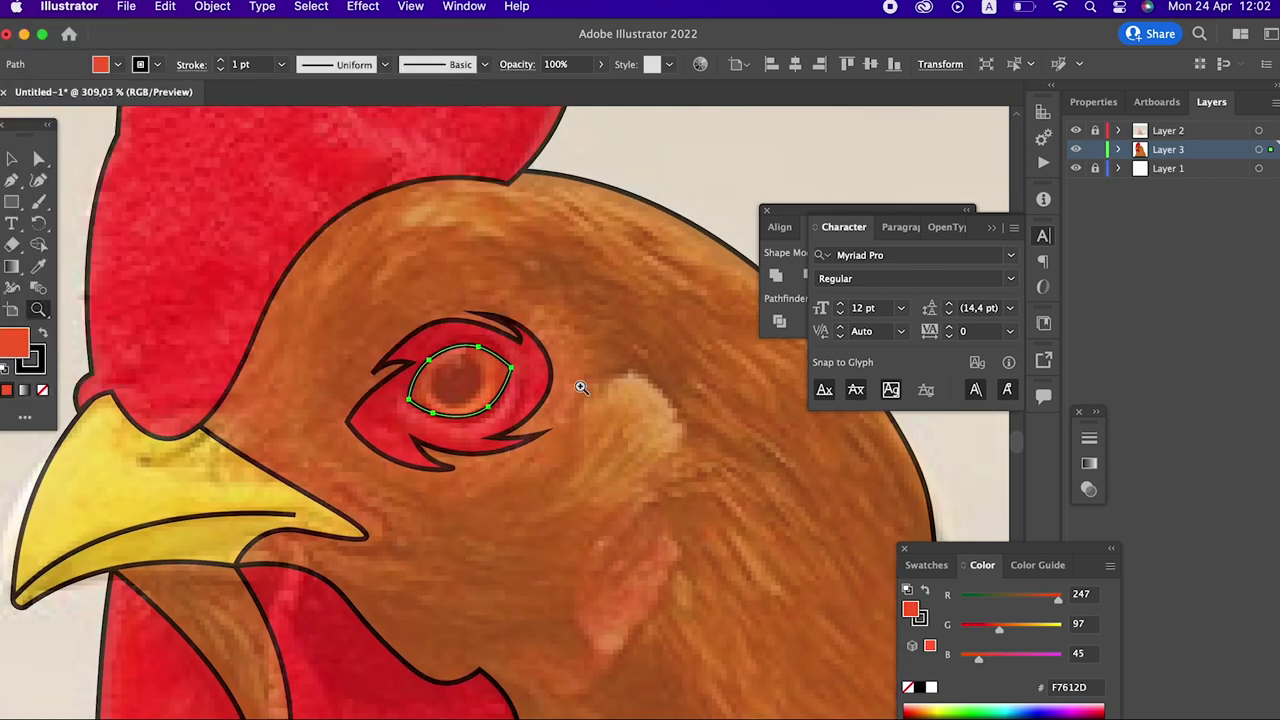
Step: Draw a round pupil ellipse filled dark 231F1E
left_click_drag(430, 372, 495, 418)
left_click_drag(14, 212, 80, 226)
left_click_drag(458, 327, 606, 481)
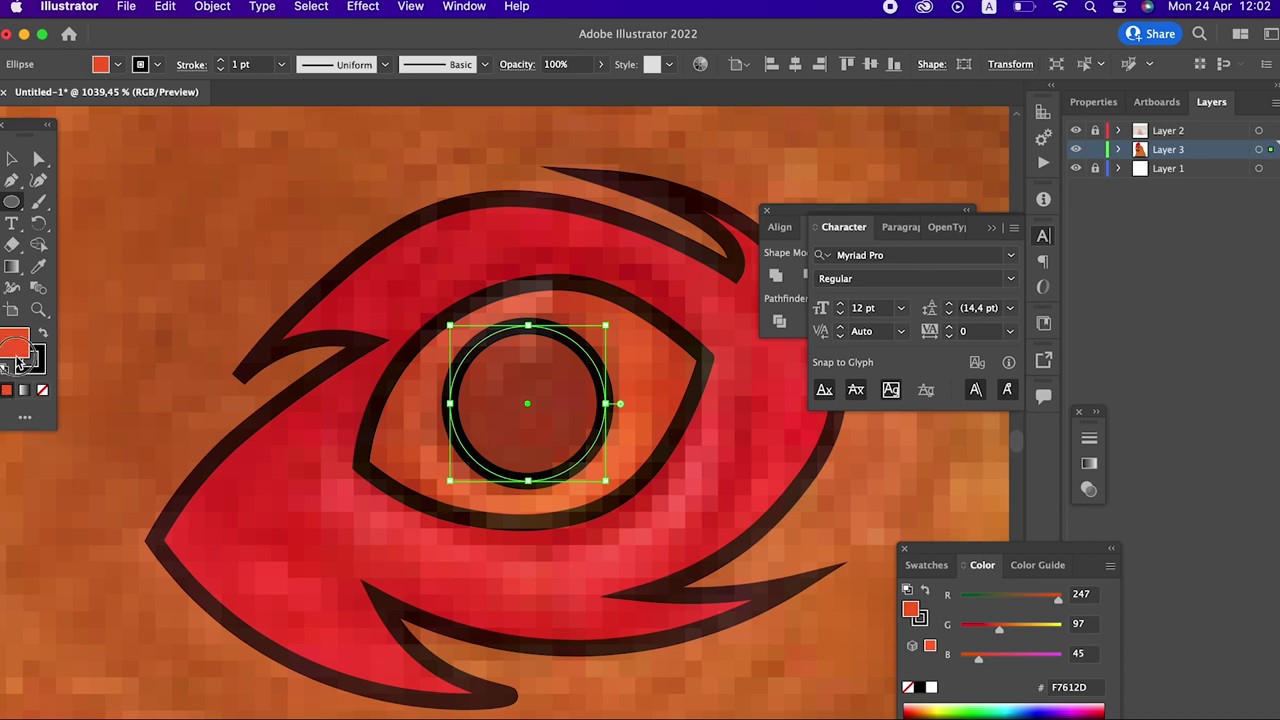
double_click(16, 358)
left_click_drag(101, 197, 46, 274)
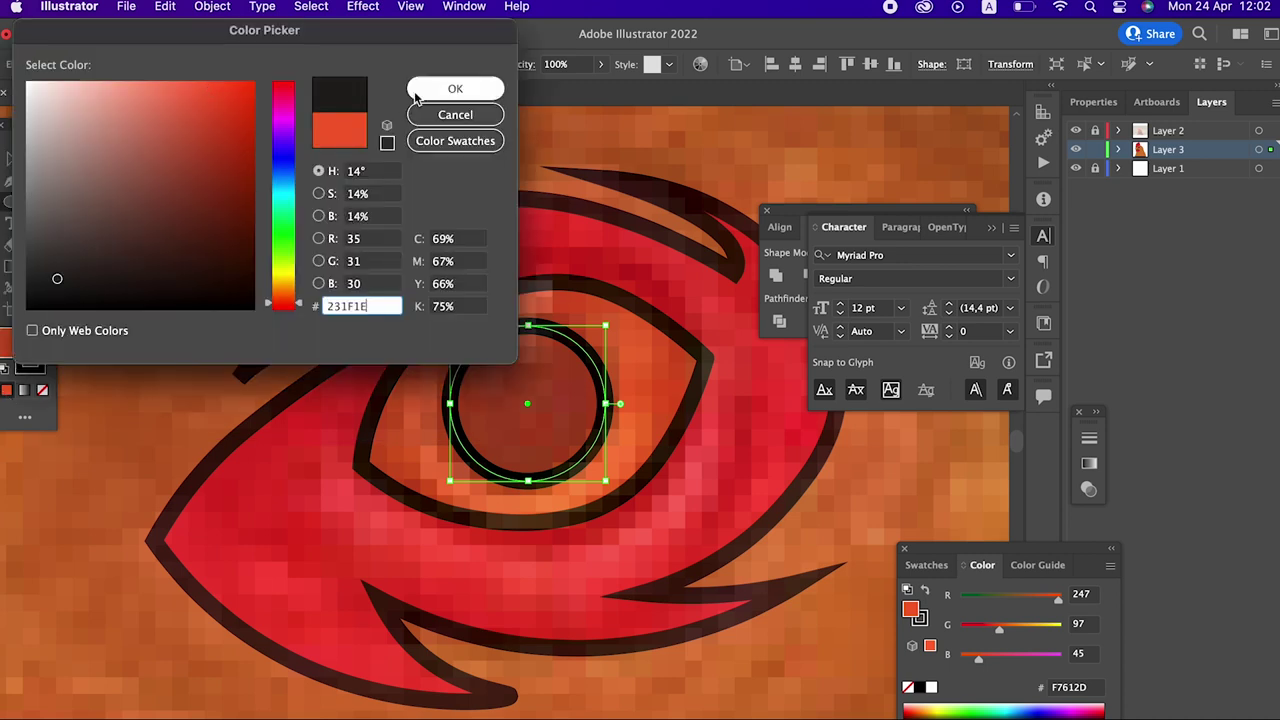
left_click(455, 88)
Step: Add a small highlight ellipse filled near-white FFF9F8 on the pupil
key("z")
left_click(566, 477)
key("l")
left_click_drag(545, 328, 622, 402)
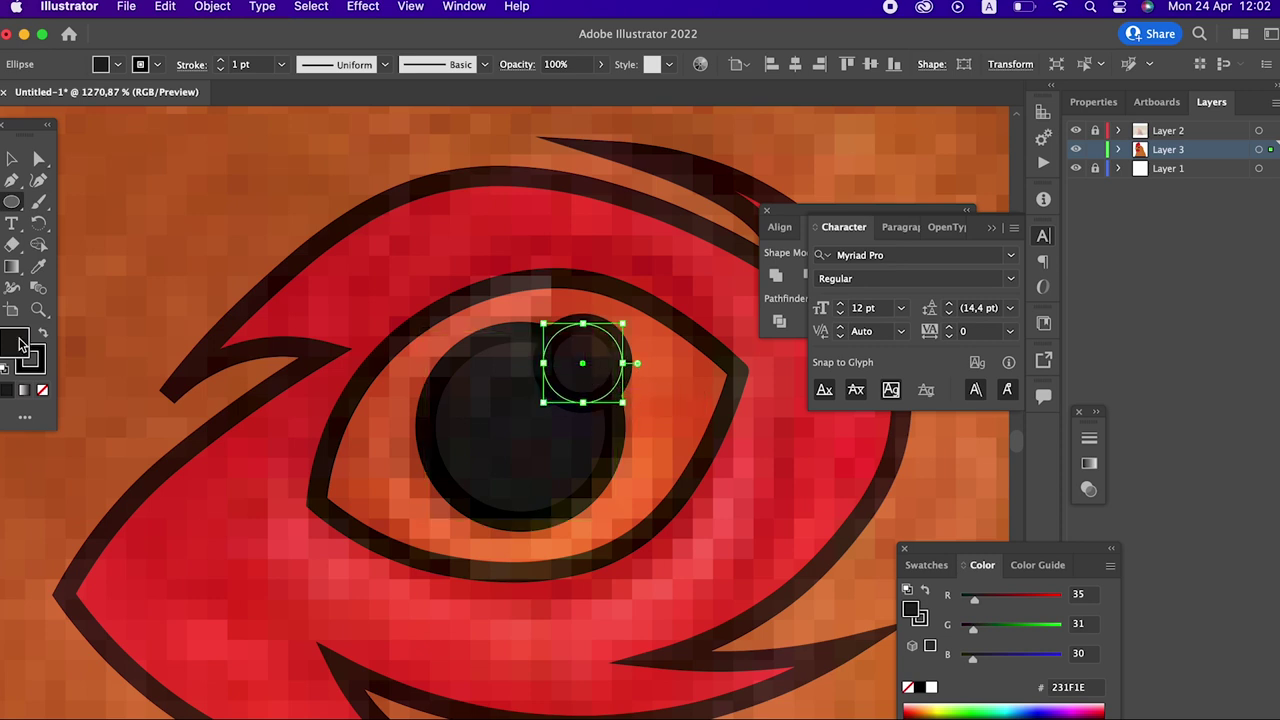
double_click(20, 343)
left_click(35, 83)
left_click(447, 92)
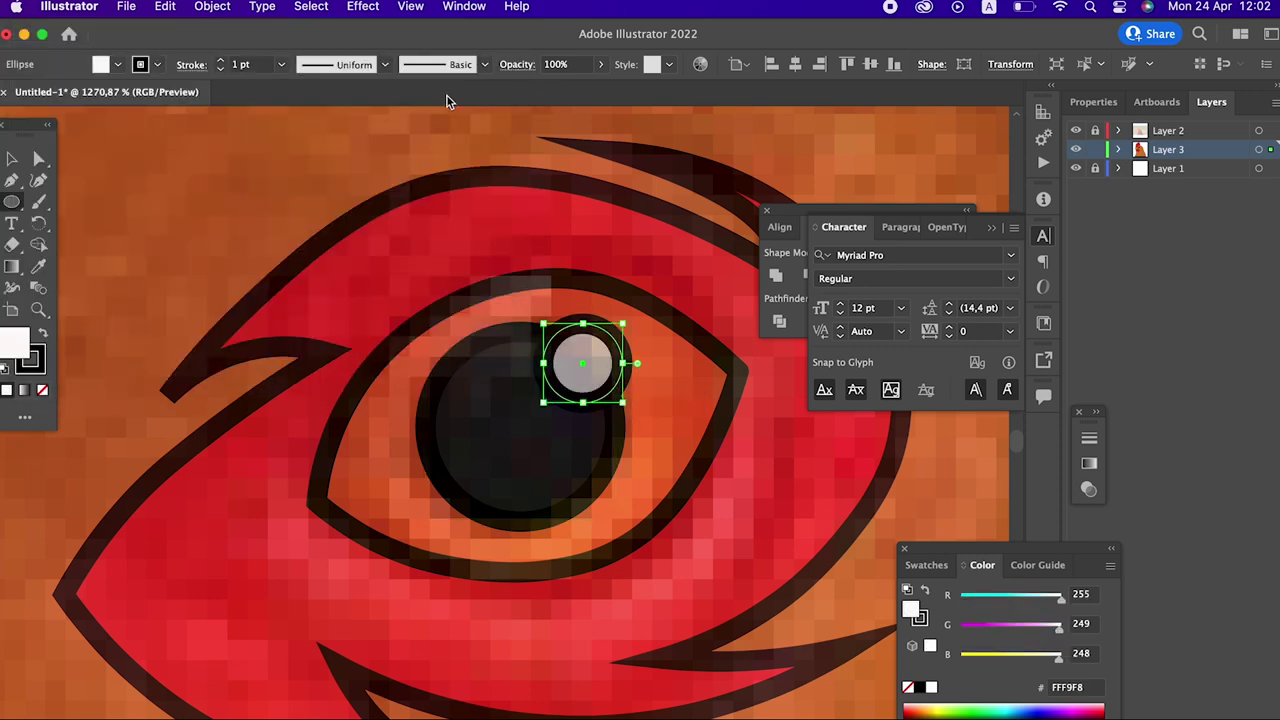
key("z")
left_click_drag(585, 290, 168, 160)
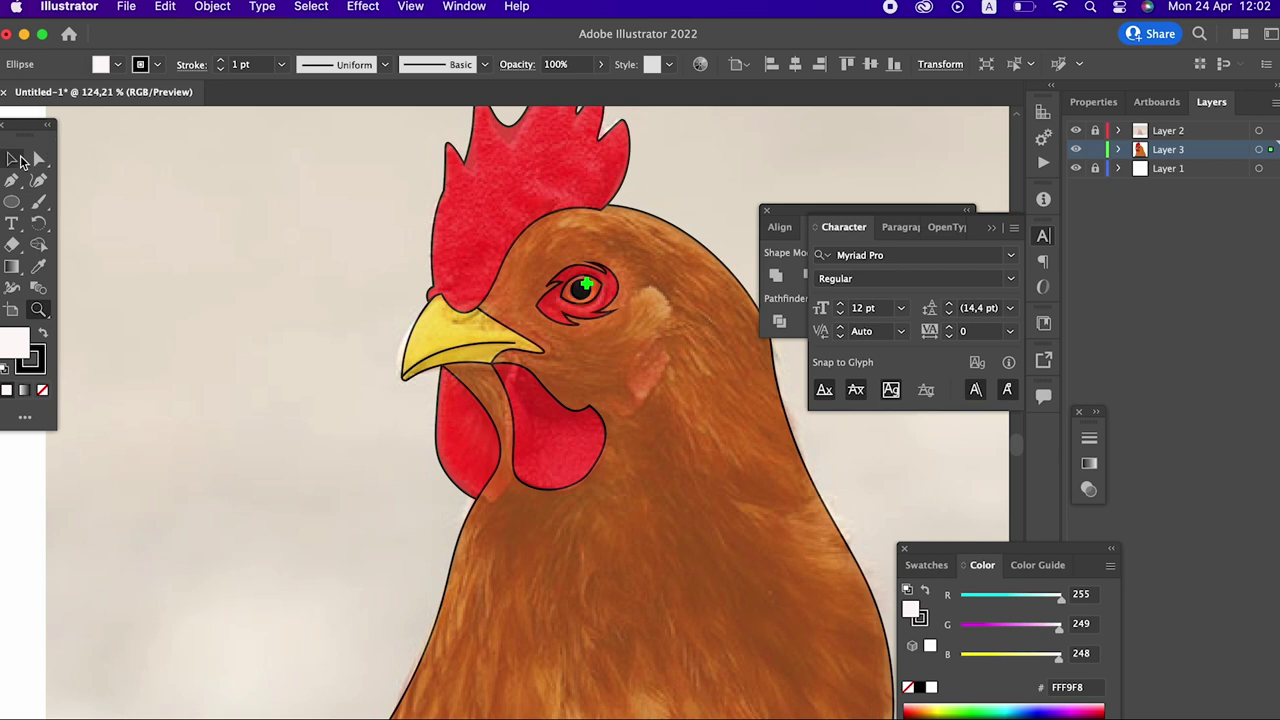
left_click(14, 158)
Step: Hide Layer 2 to inspect the flat artwork around the eye, then select the body
left_click(114, 271)
scroll(391, 349, "right", 3)
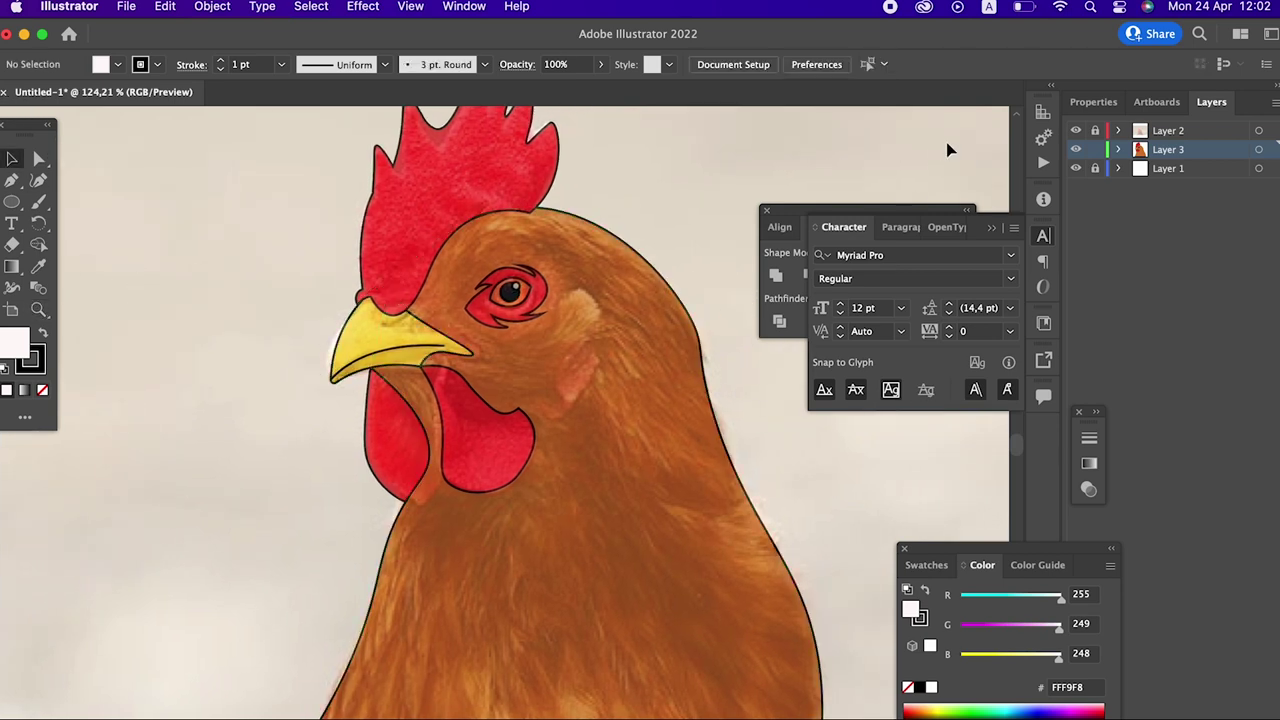
left_click(1076, 130)
key("z")
mouse_move(514, 286)
left_mouse_down()
mouse_move(260, 314)
mouse_move(614, 467)
mouse_move(640, 330)
left_mouse_up()
left_click(14, 160)
left_click(574, 588)
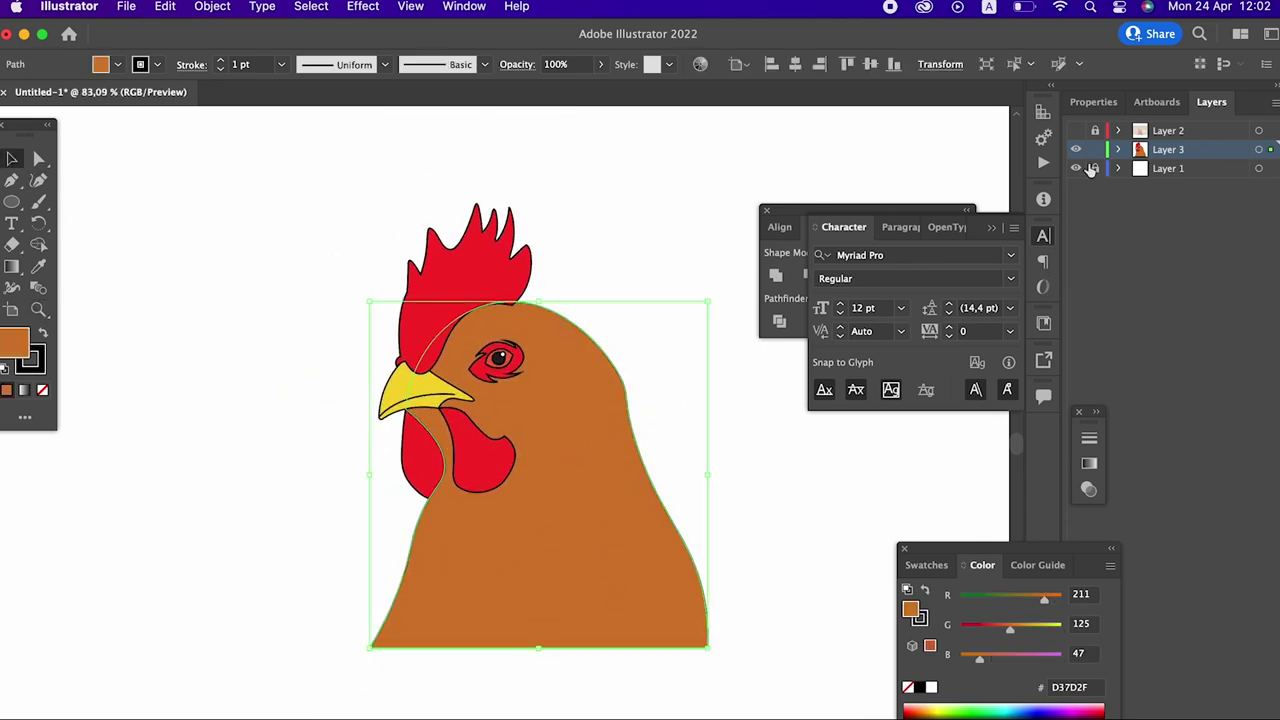
Step: Show the photo again and drag it about 272 px left beside the chicken
left_click(1076, 130)
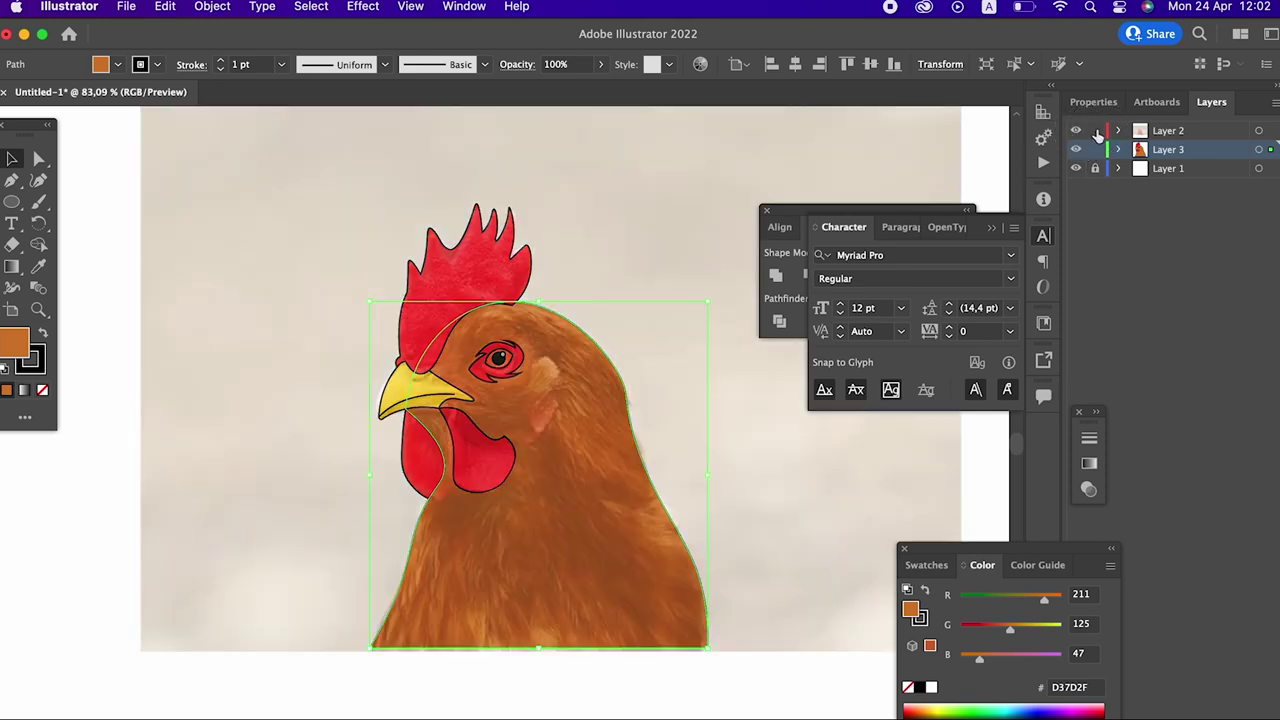
key("z")
left_click_drag(737, 529, 306, 415)
left_click_drag(737, 424, 643, 425)
key("z")
left_click_drag(480, 463, 368, 332)
Step: Draw a rectangle over the photo's chicken and clip the photo to it
left_click(13, 218)
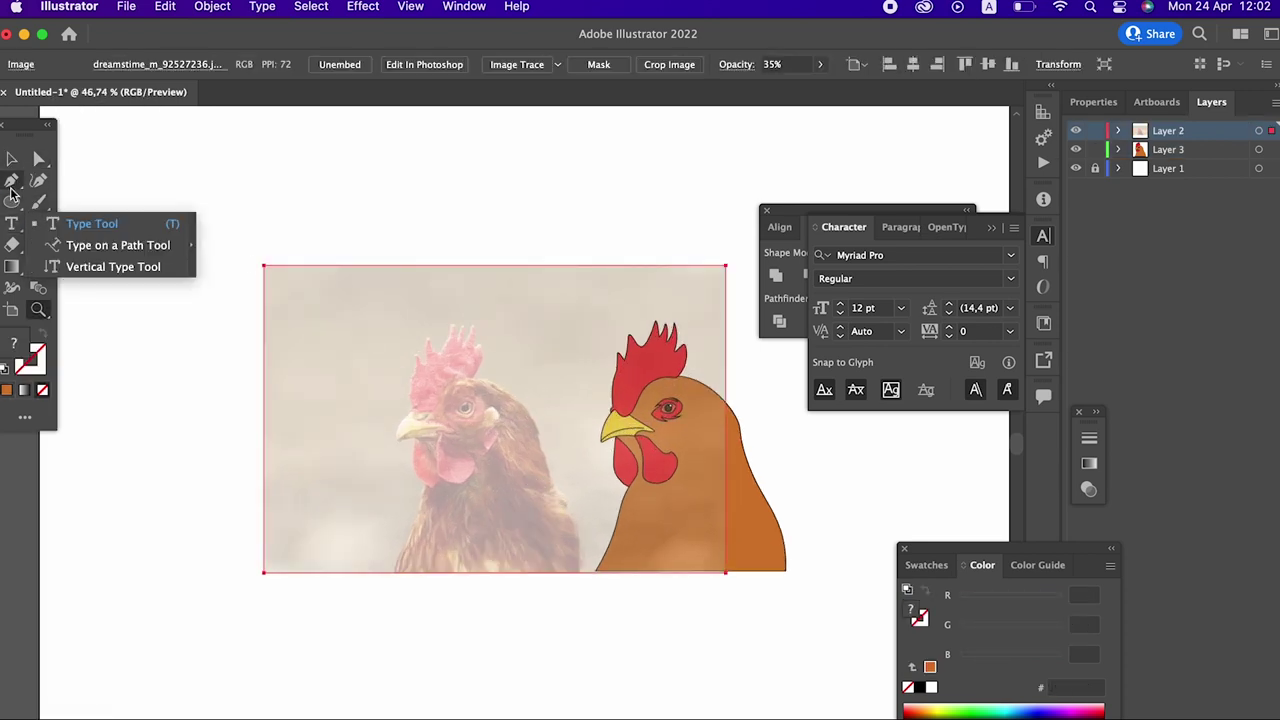
left_click(90, 200)
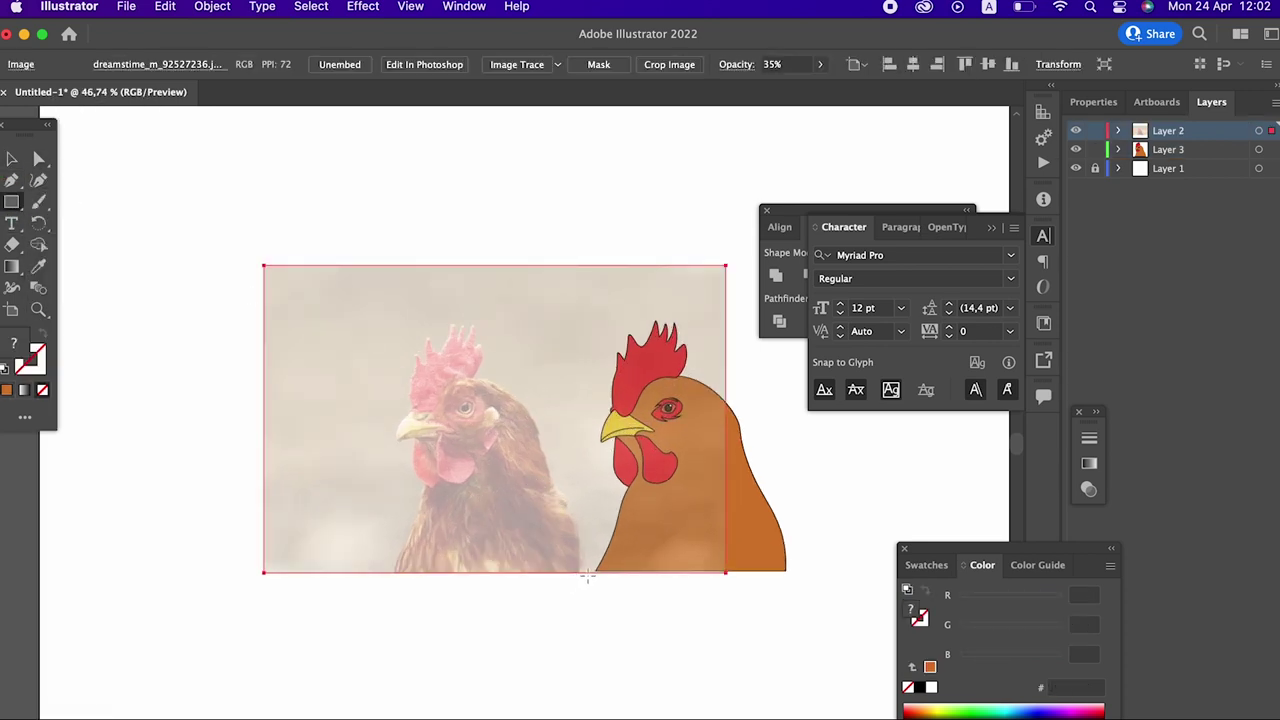
left_click_drag(590, 574, 367, 310)
left_click(10, 160)
left_click(420, 283, "shift")
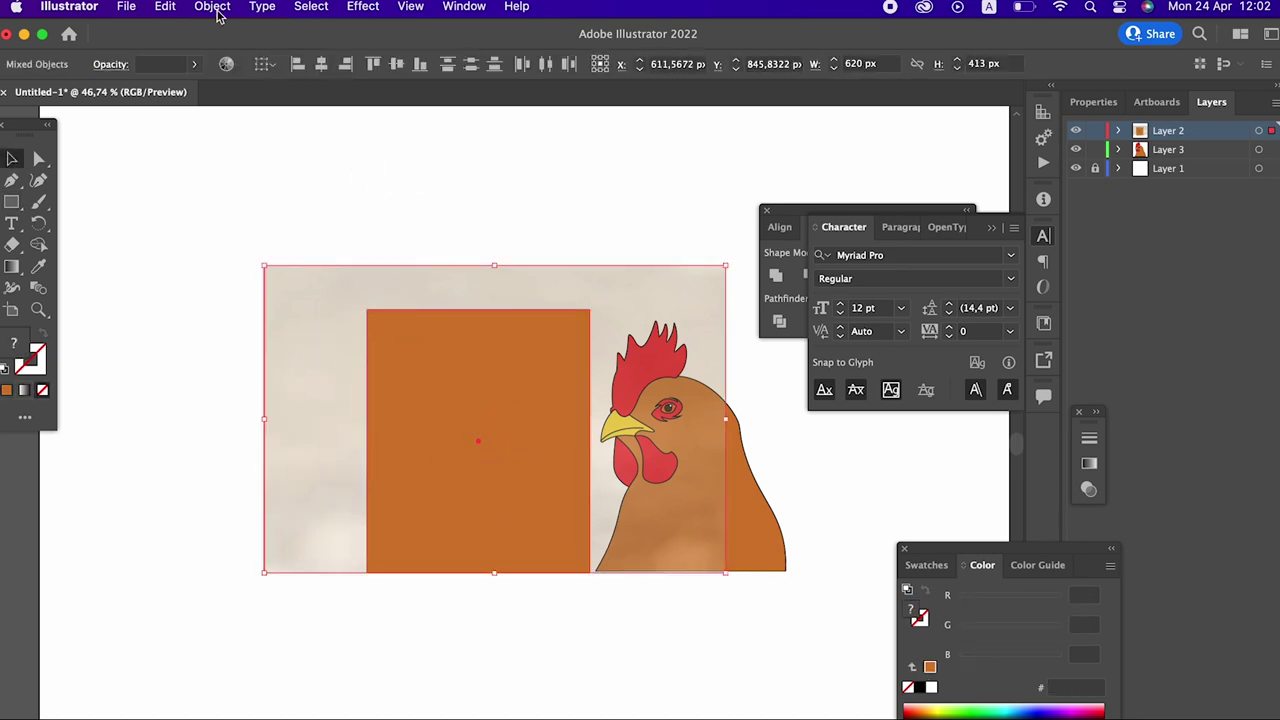
left_click(212, 8)
left_click(481, 214)
key("super+7")
left_click(764, 688)
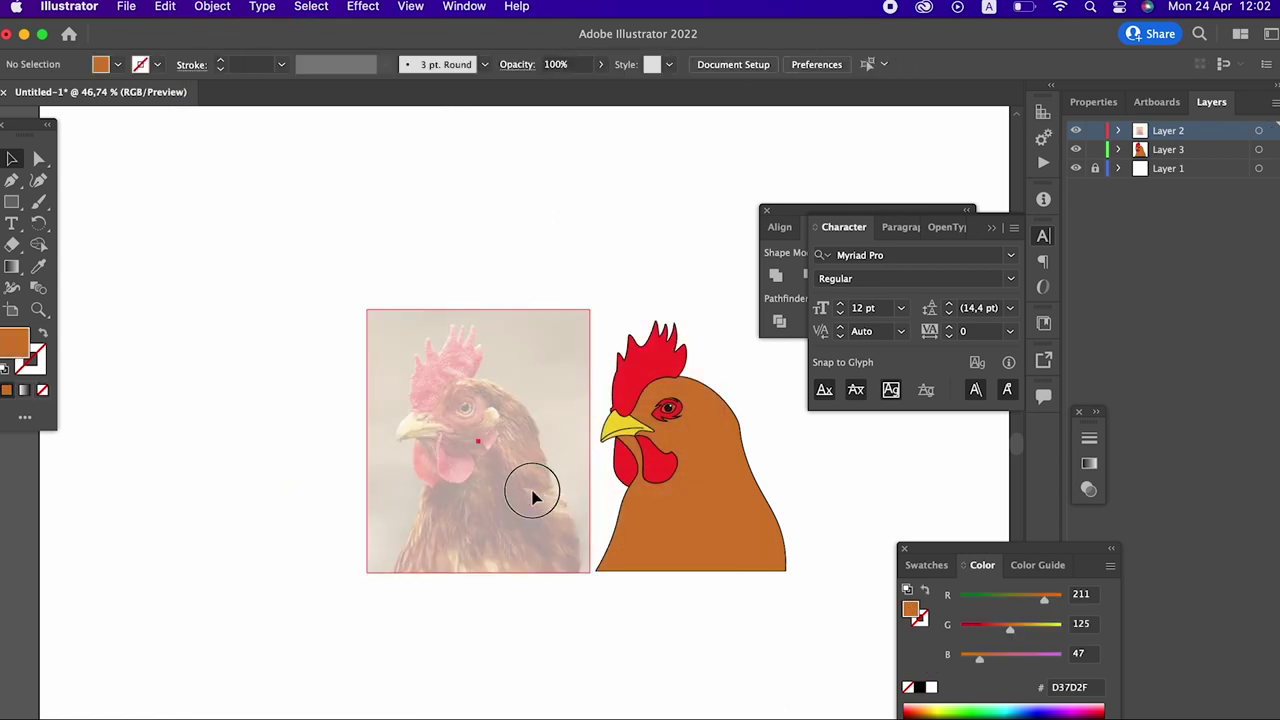
left_click(531, 491)
Step: Isolate the clipped photo and restore its opacity to 100%
key("z")
left_click(808, 683)
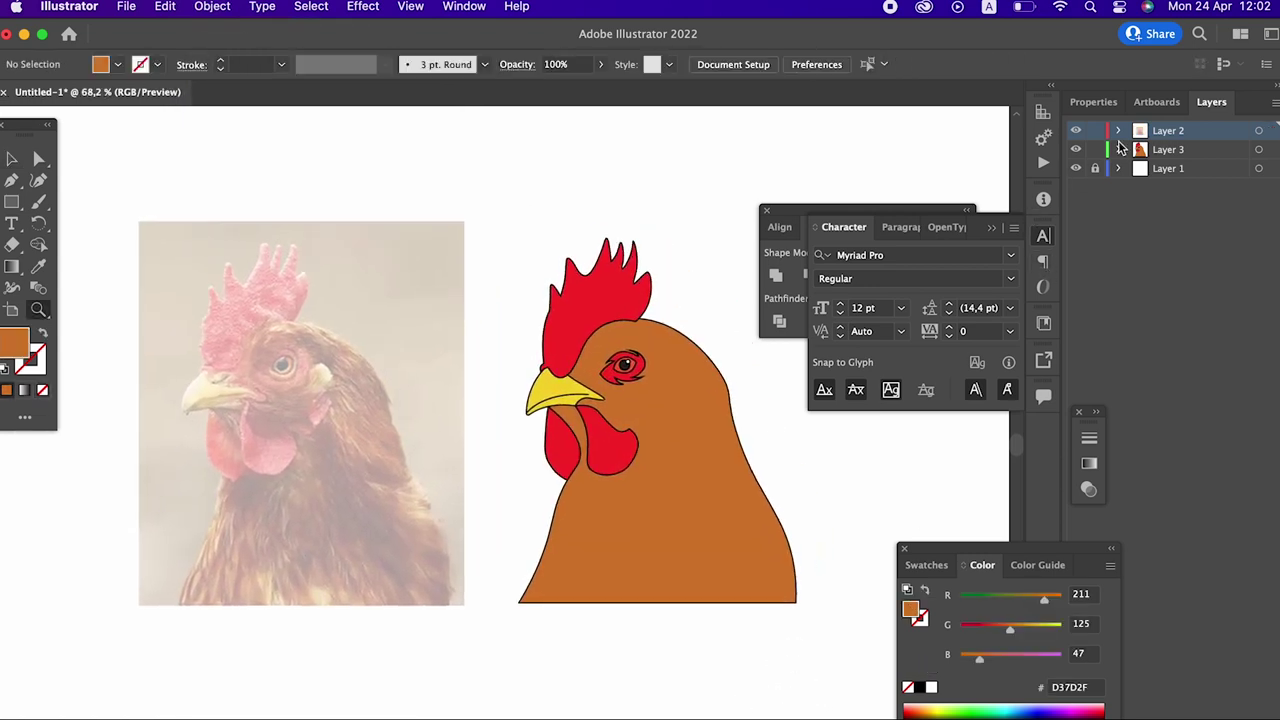
left_click(403, 377)
left_click(11, 158)
left_click(423, 309)
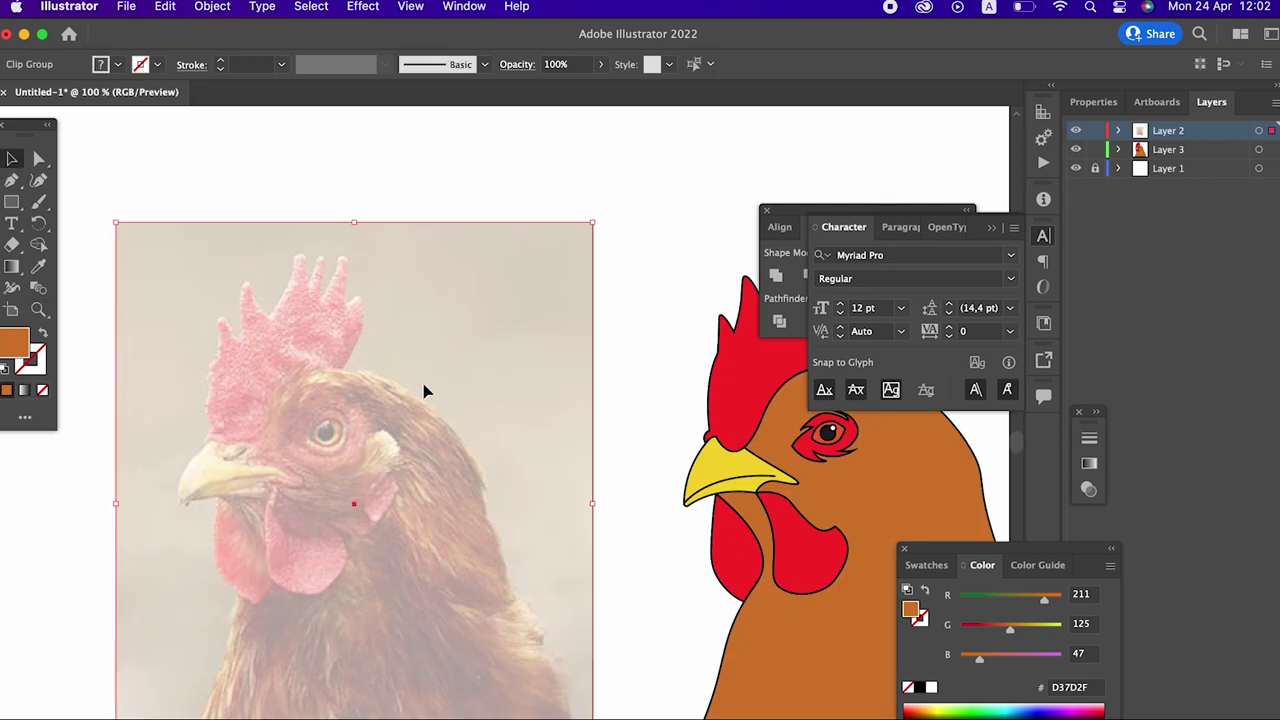
double_click(449, 380)
left_click(440, 293)
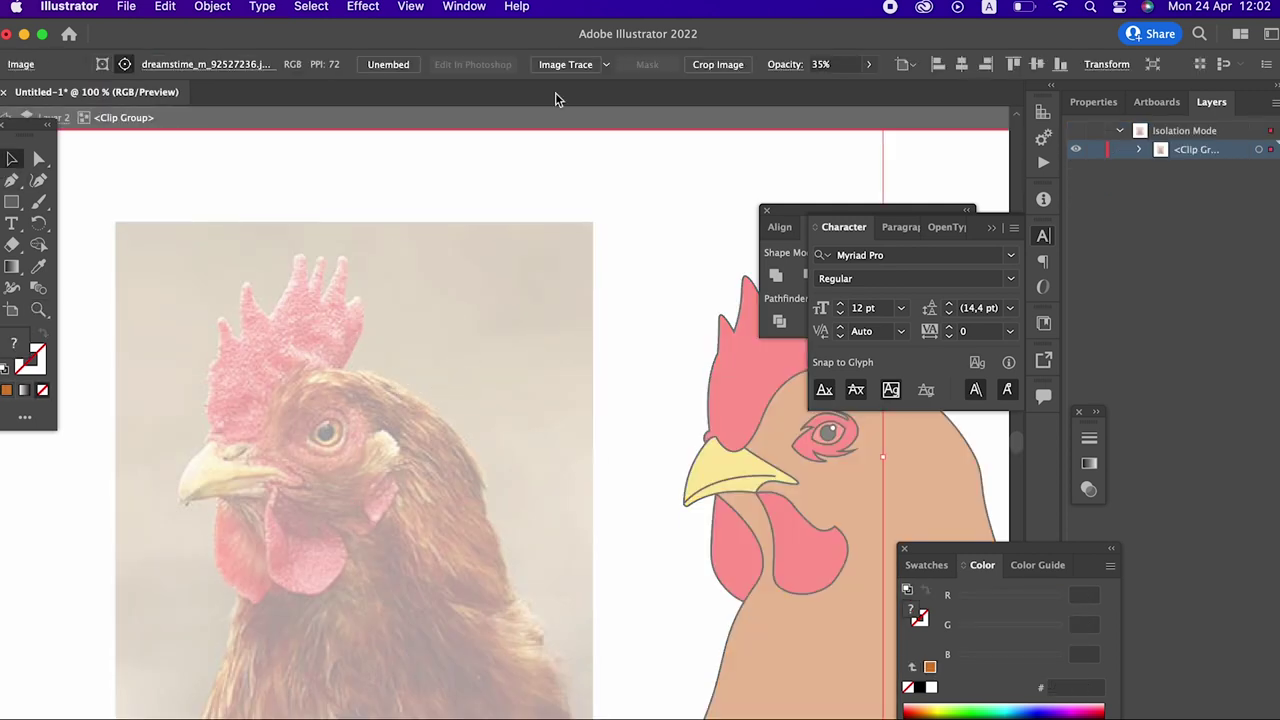
left_click(866, 65)
left_click_drag(855, 90, 892, 90)
Step: Exit Isolation Mode and zoom in on both chickens
double_click(597, 183)
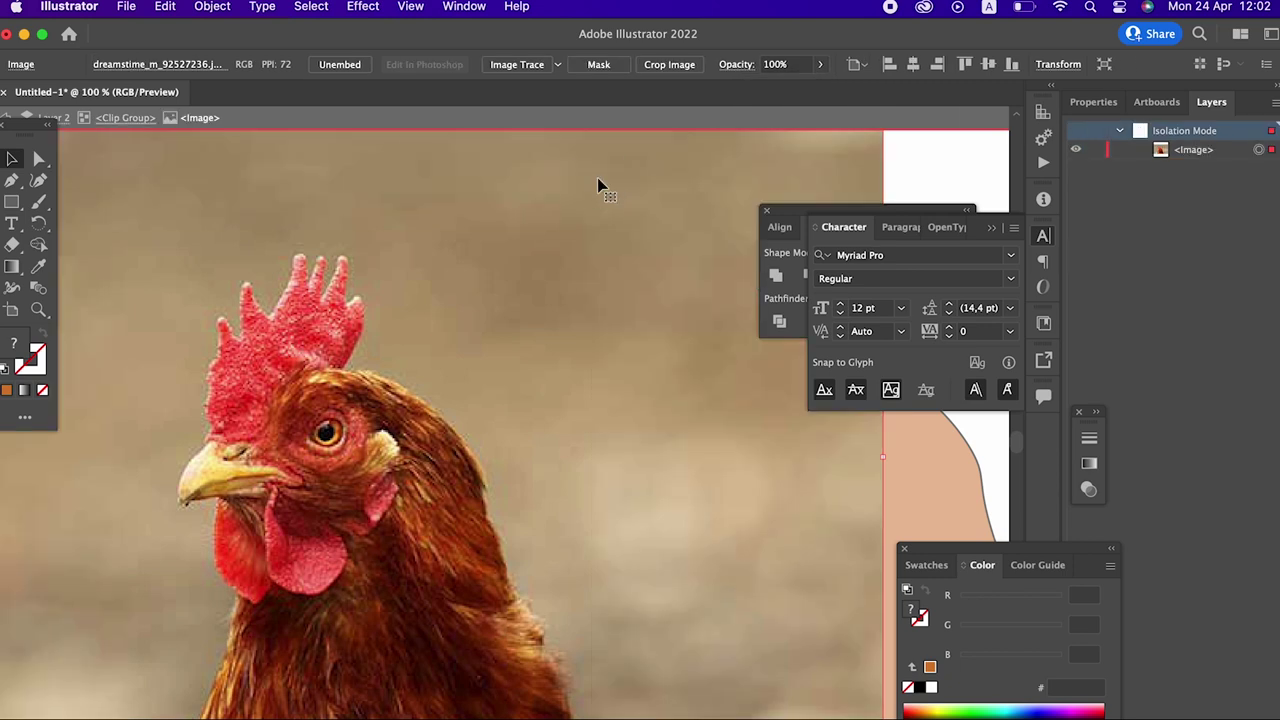
key("z")
left_click(289, 328, "alt")
left_click(11, 158)
double_click(551, 423)
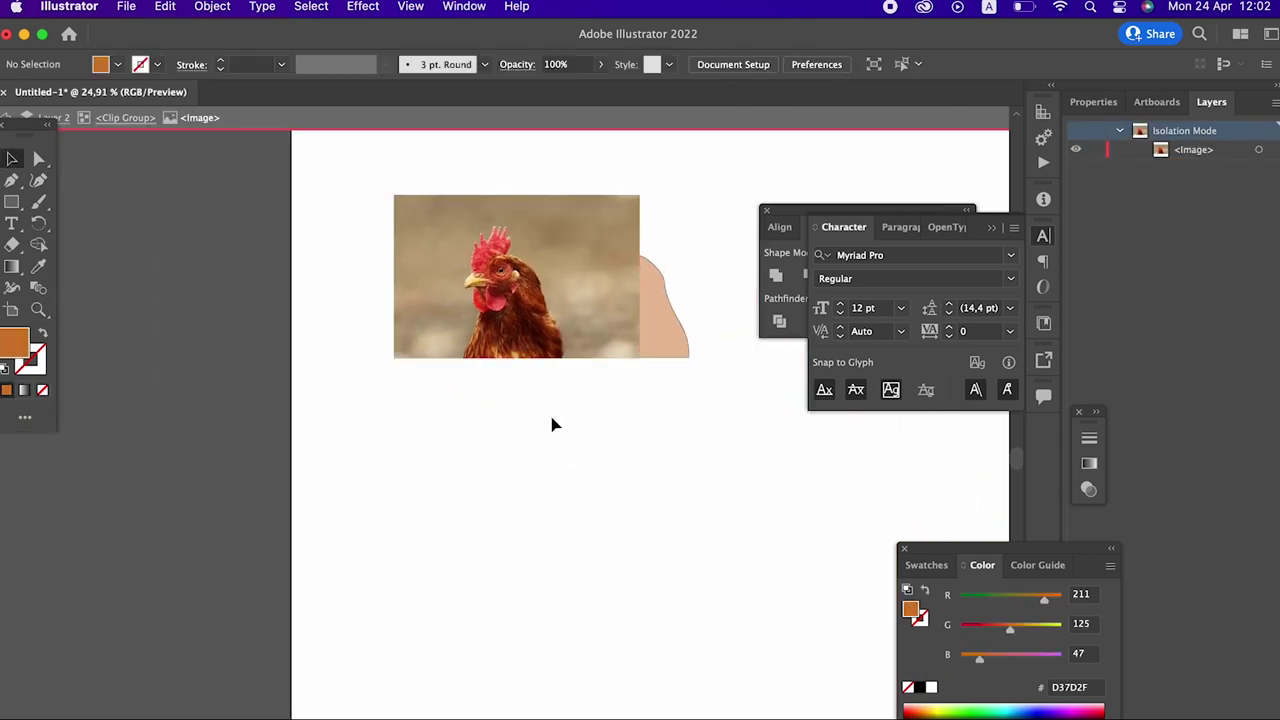
key("z")
left_click_drag(834, 486, 651, 567)
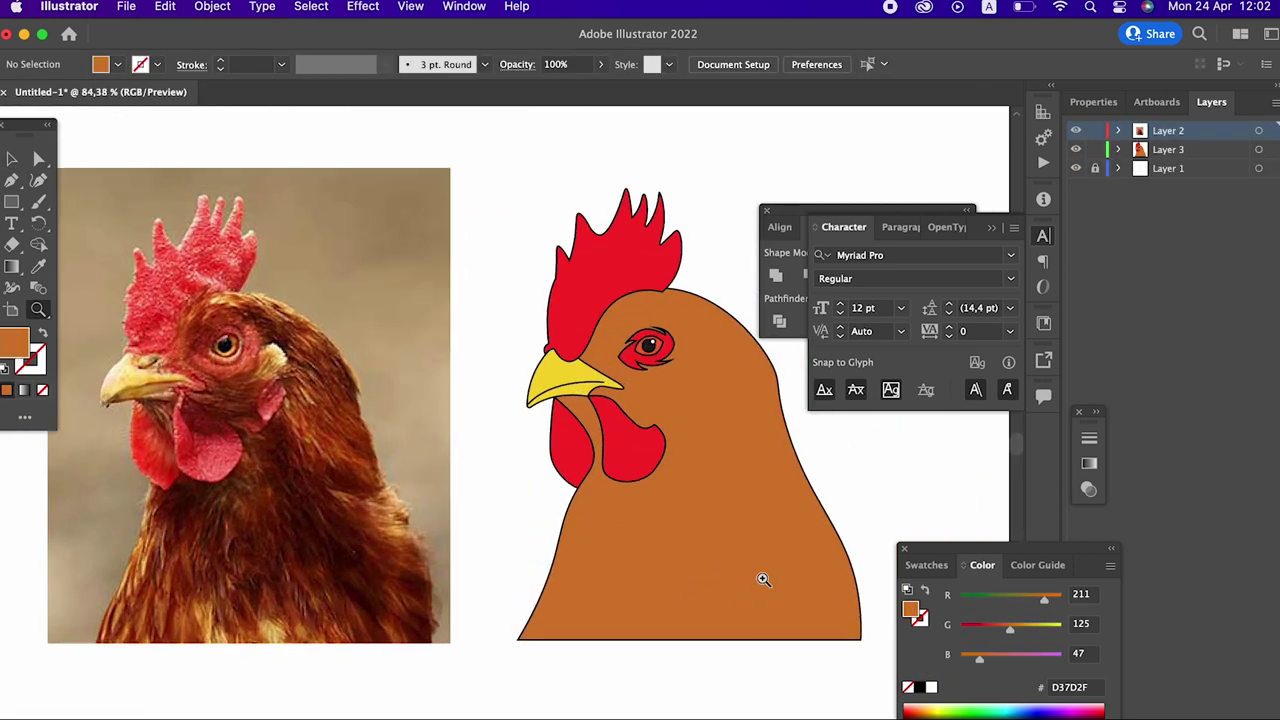
Step: Darken the chicken's body fill to brown AA572E
left_click_drag(478, 585, 524, 519)
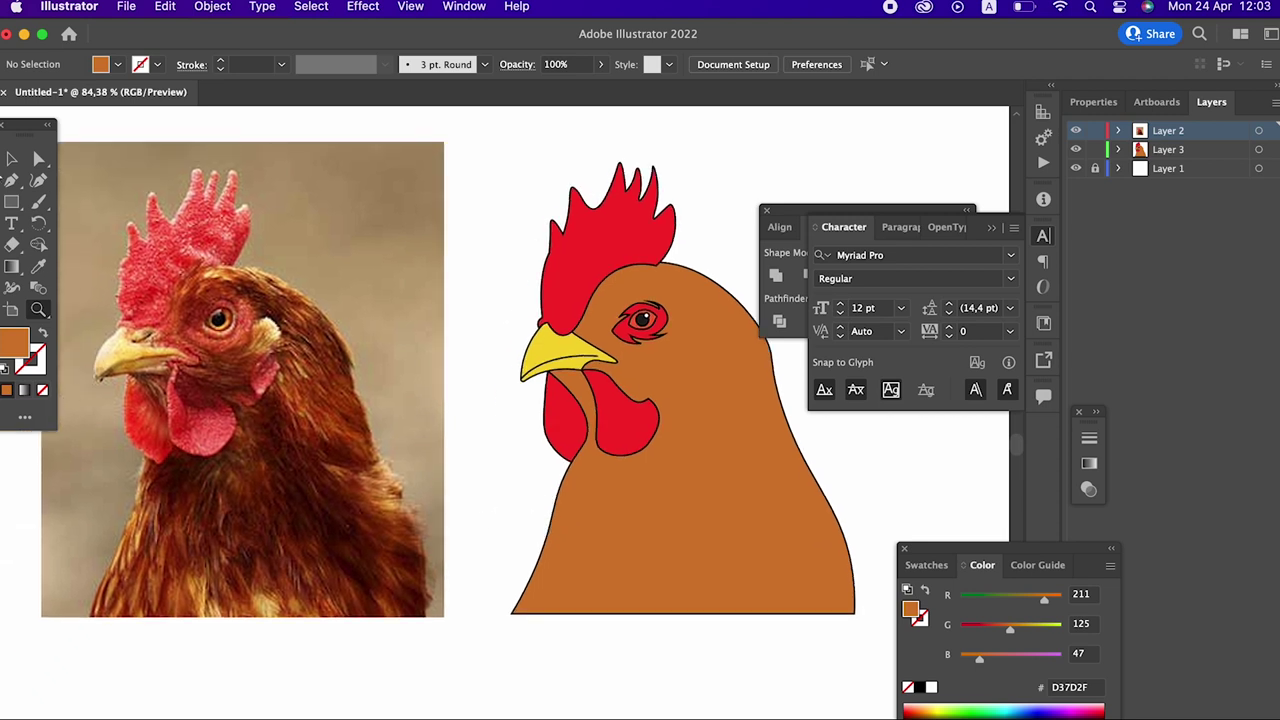
key("v")
left_click(743, 545)
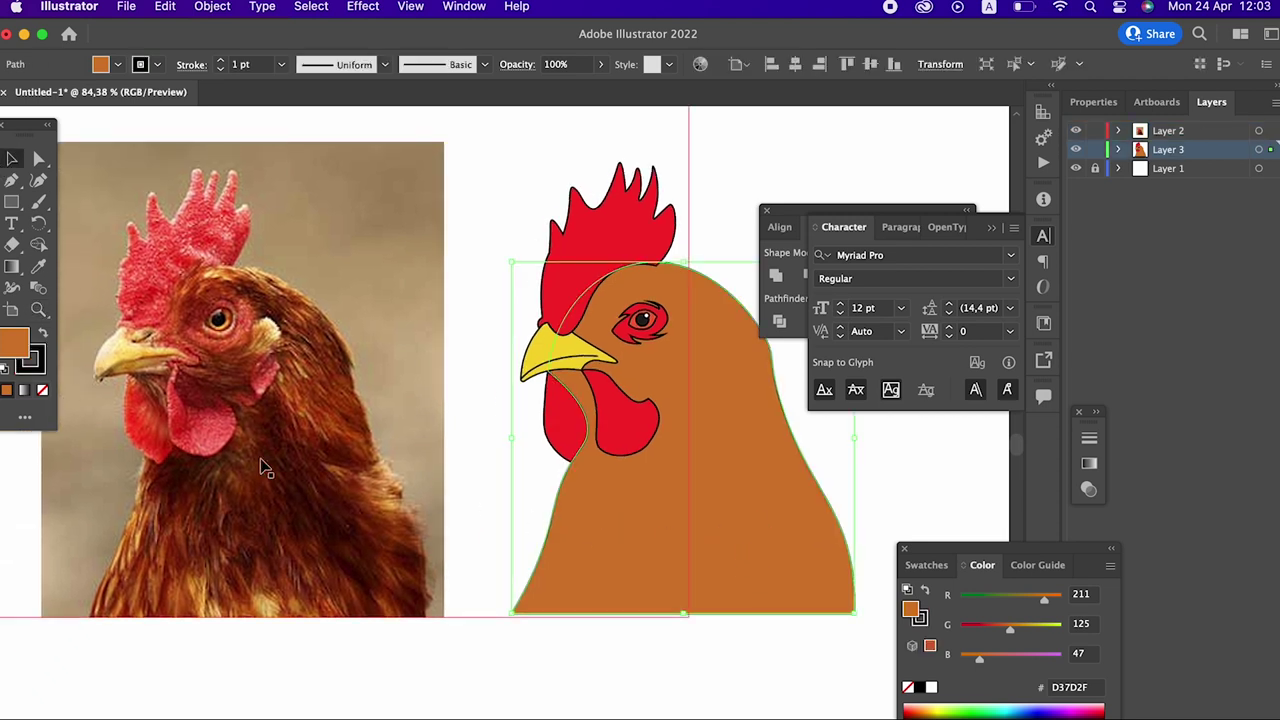
double_click(14, 348)
left_click_drag(292, 289, 281, 297)
left_click_drag(171, 149, 192, 157)
left_click(455, 88)
key("z")
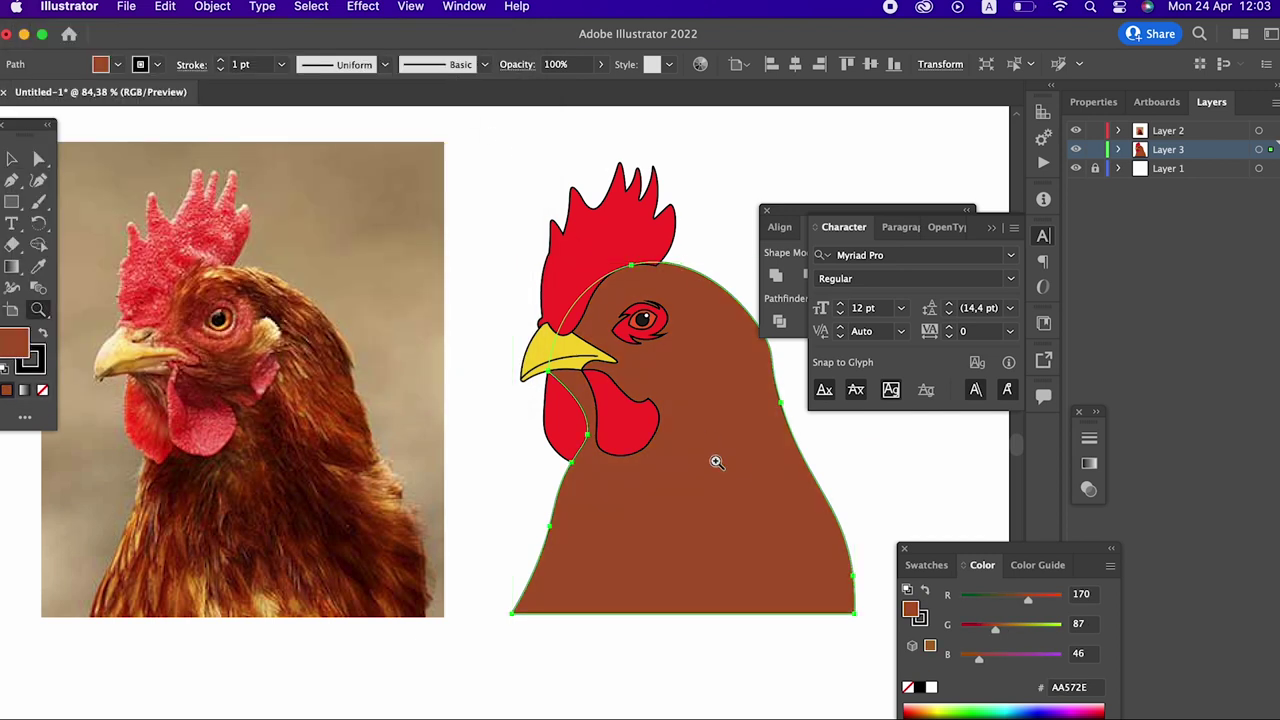
left_click_drag(651, 494, 657, 551)
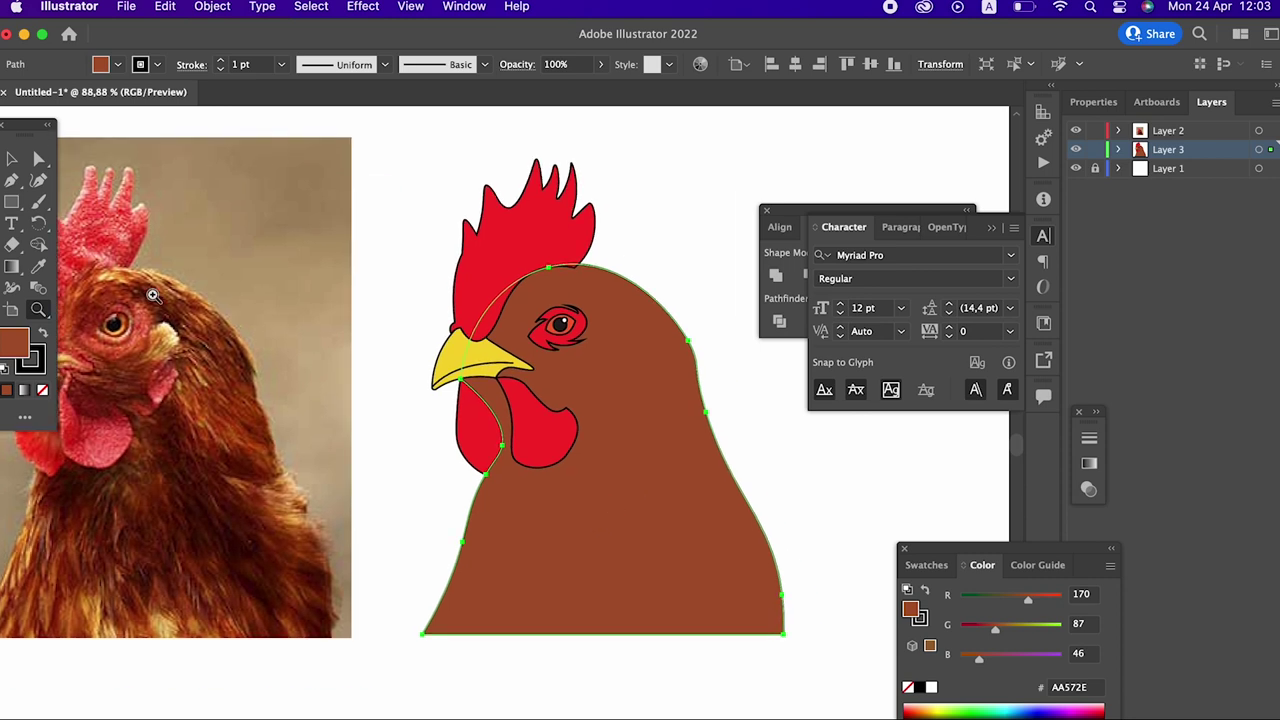
left_click(770, 495, "super")
mouse_move(786, 480)
left_mouse_down()
mouse_move(743, 434)
mouse_move(652, 437)
left_mouse_up()
Step: Set the stroke to None on every cartoon chicken shape
left_click(10, 160)
left_click_drag(694, 606, 463, 214)
left_click(36, 364)
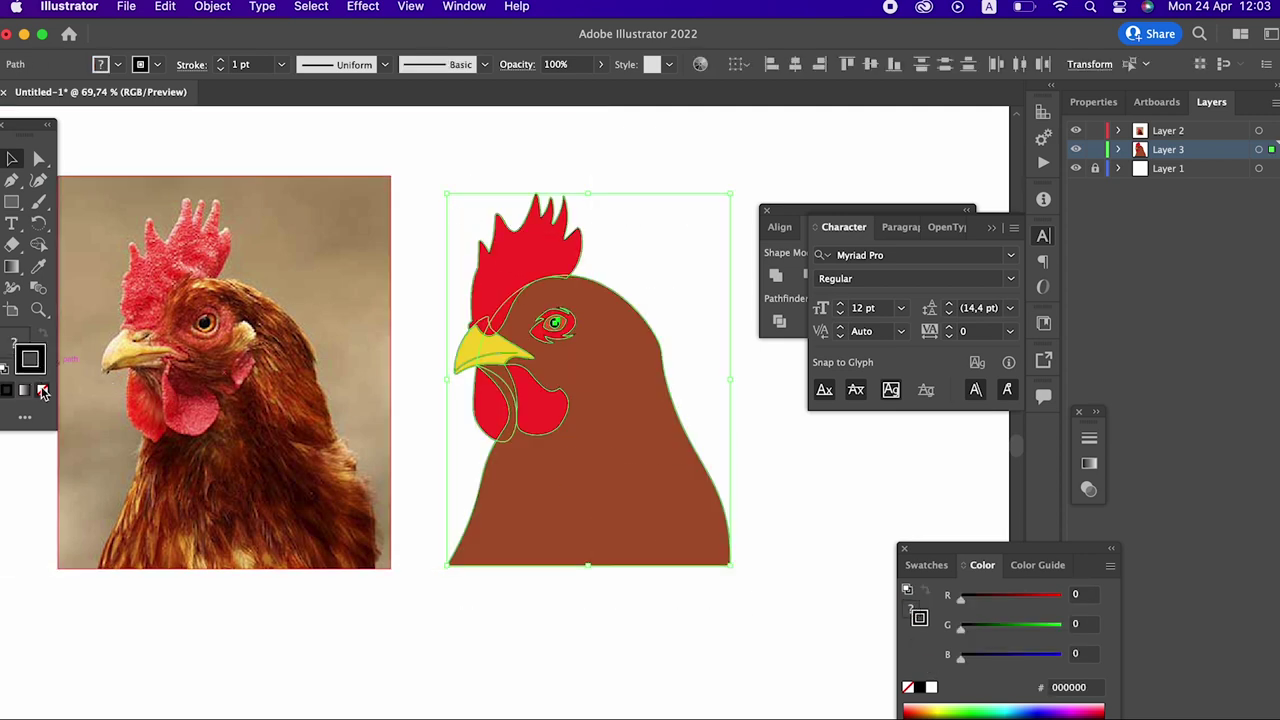
left_click(42, 390)
left_click(500, 677)
Step: Zoom in on the chicken's head and select the yellow beak
left_click(715, 515)
key("z")
mouse_move(697, 460)
left_mouse_down()
mouse_move(607, 497)
mouse_move(342, 410)
left_mouse_up()
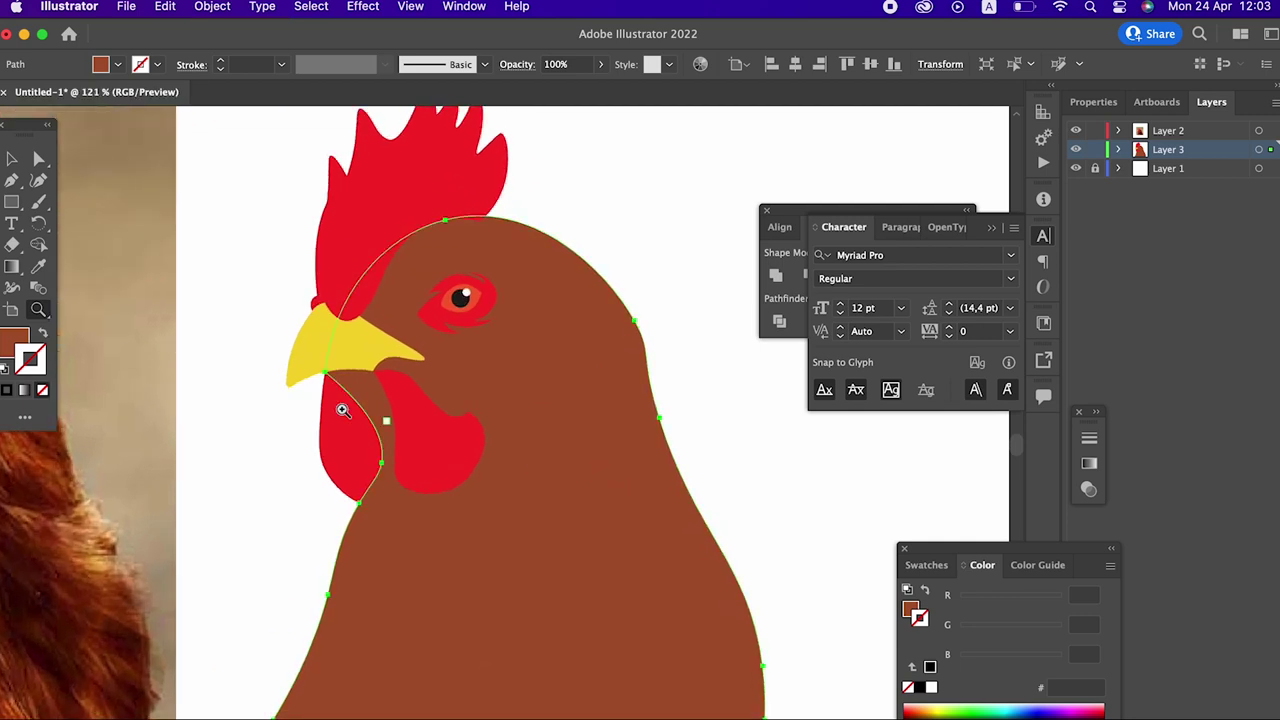
left_click(46, 180)
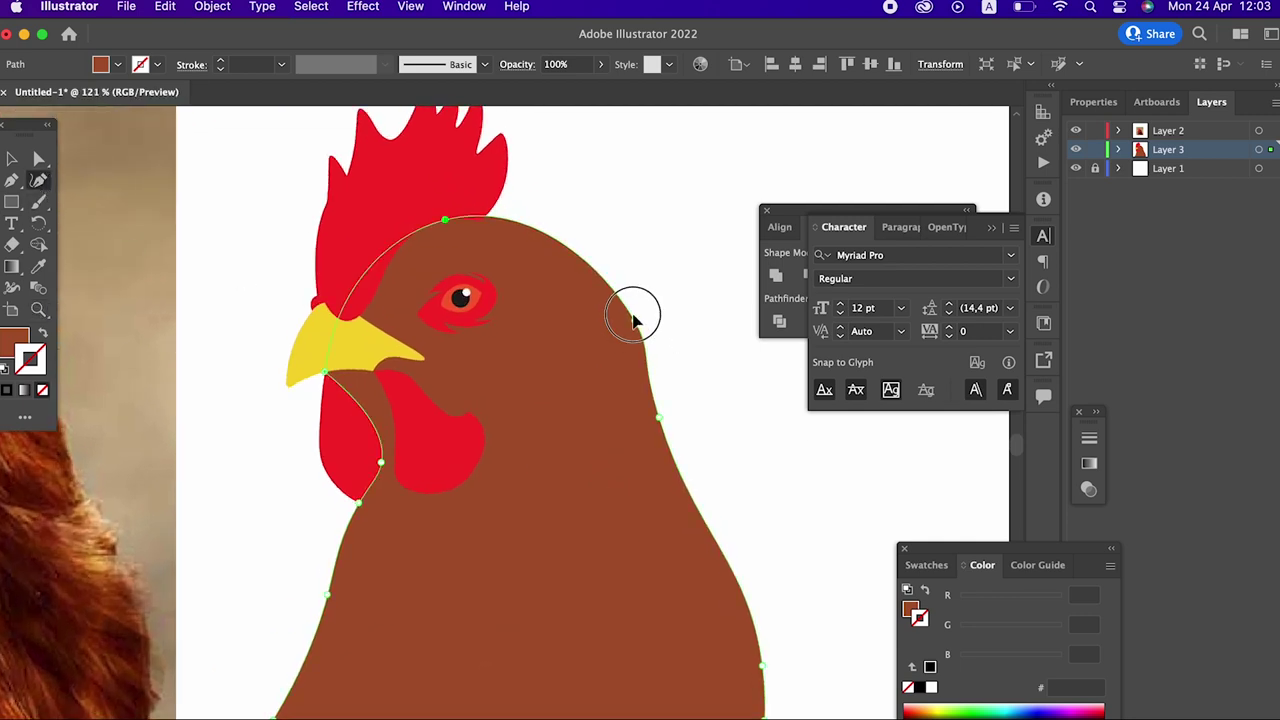
key("z")
mouse_move(634, 318)
left_mouse_down()
mouse_move(580, 578)
mouse_move(429, 377)
mouse_move(352, 437)
left_mouse_up()
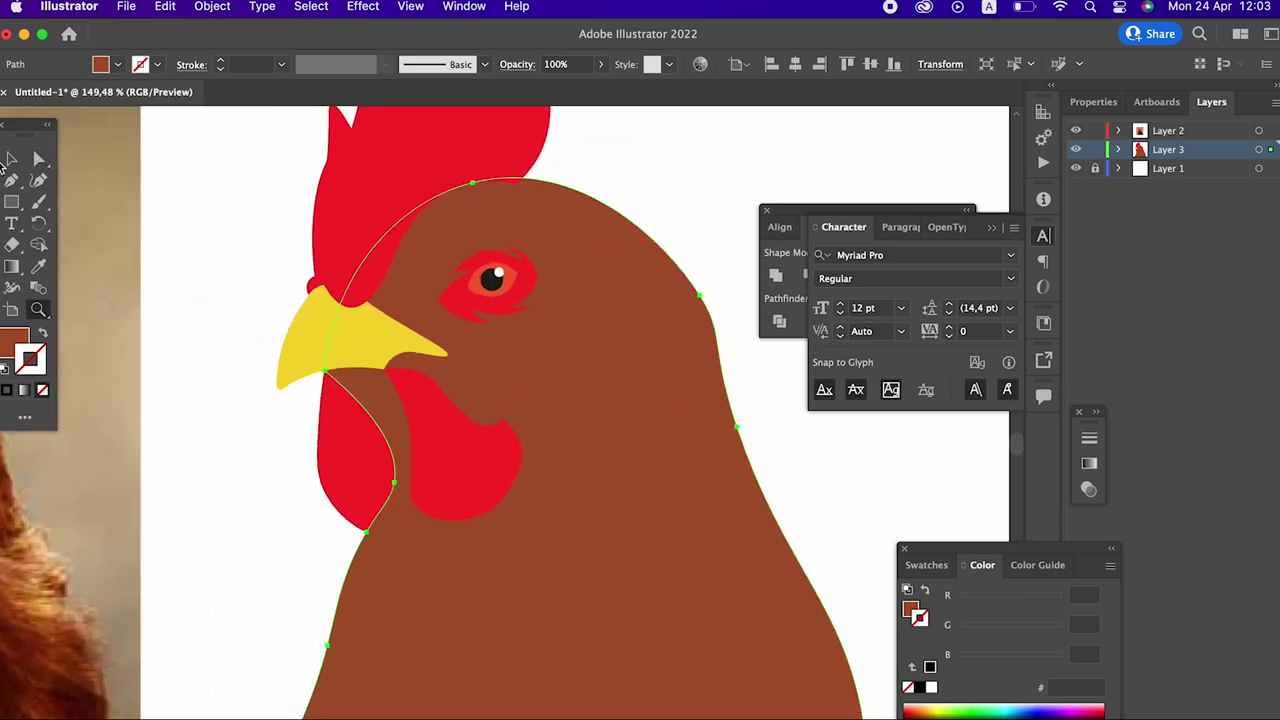
left_click(10, 159)
left_click(349, 361)
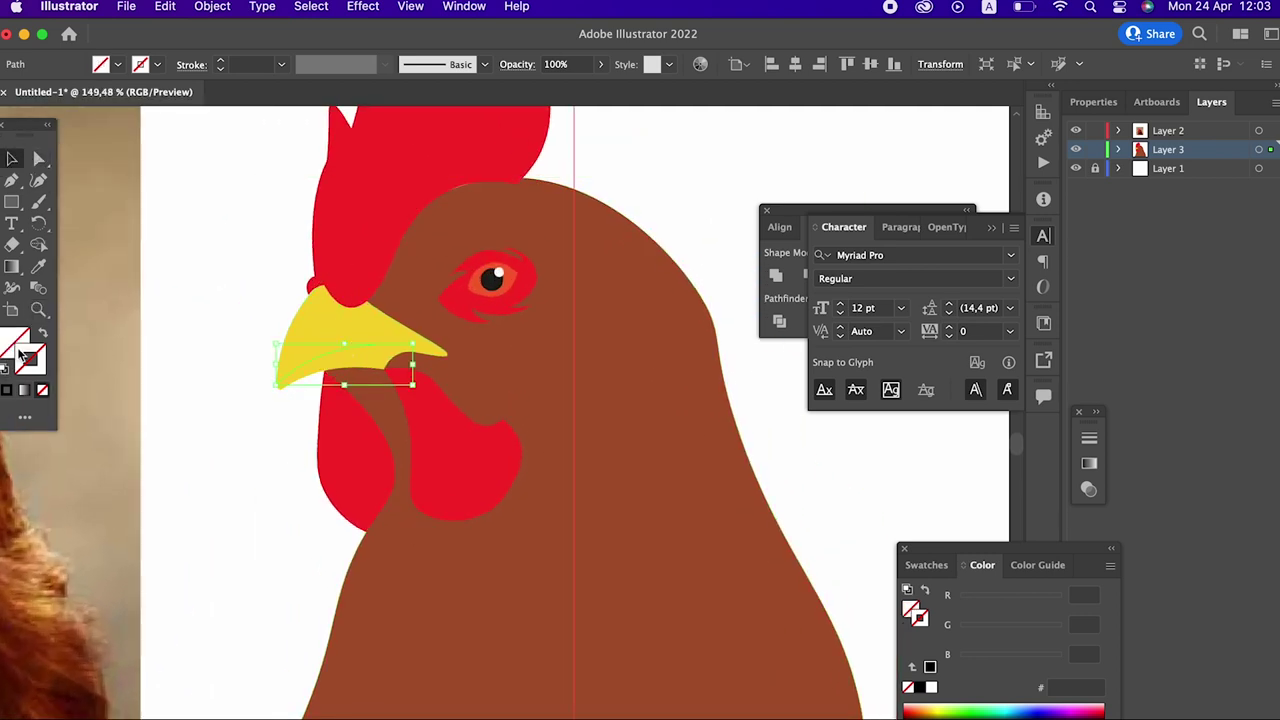
Step: Set the fill to near-black 0A0A0A and zoom in close on the beak
double_click(7, 345)
type("0A0A0A")
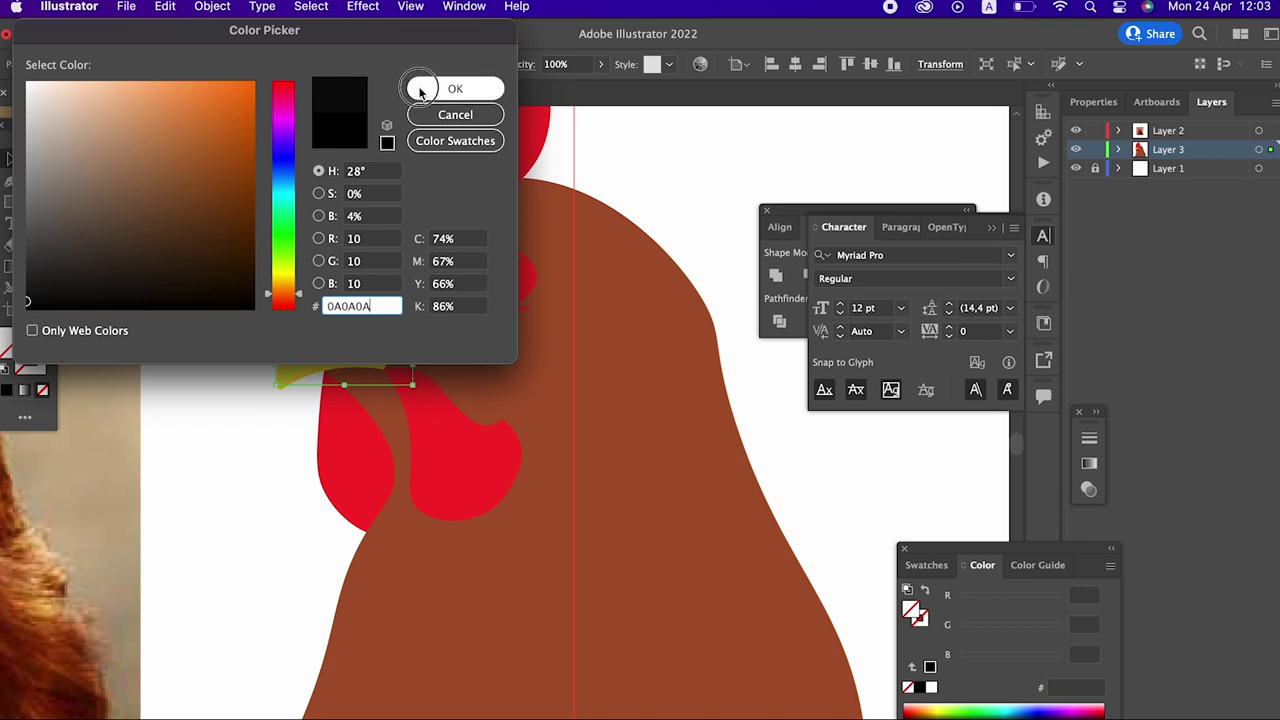
left_click(445, 88)
key("z")
left_click_drag(343, 320, 620, 486)
Step: Draw a closed black mouth shape with the Pen and Curvature tools
left_click(12, 181)
left_click(550, 404)
mouse_move(136, 525)
left_mouse_down()
mouse_move(155, 530)
mouse_move(108, 630)
left_mouse_up()
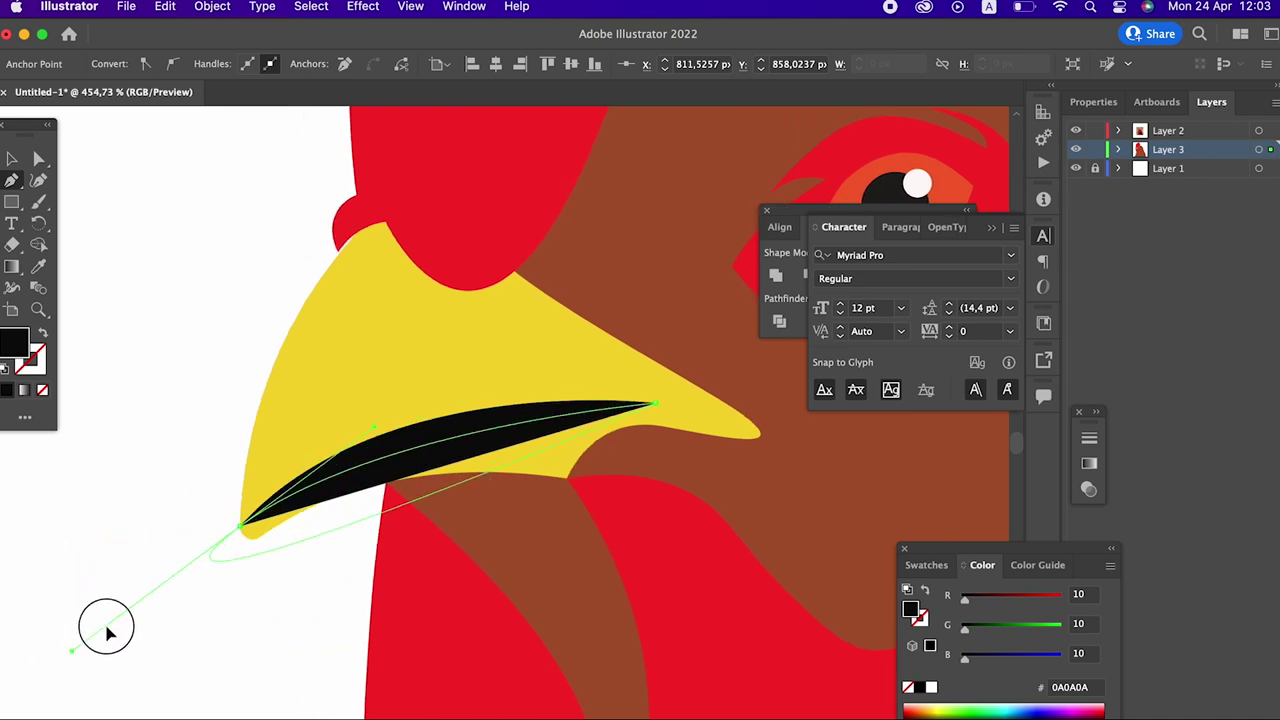
scroll(429, 420, "up", 2)
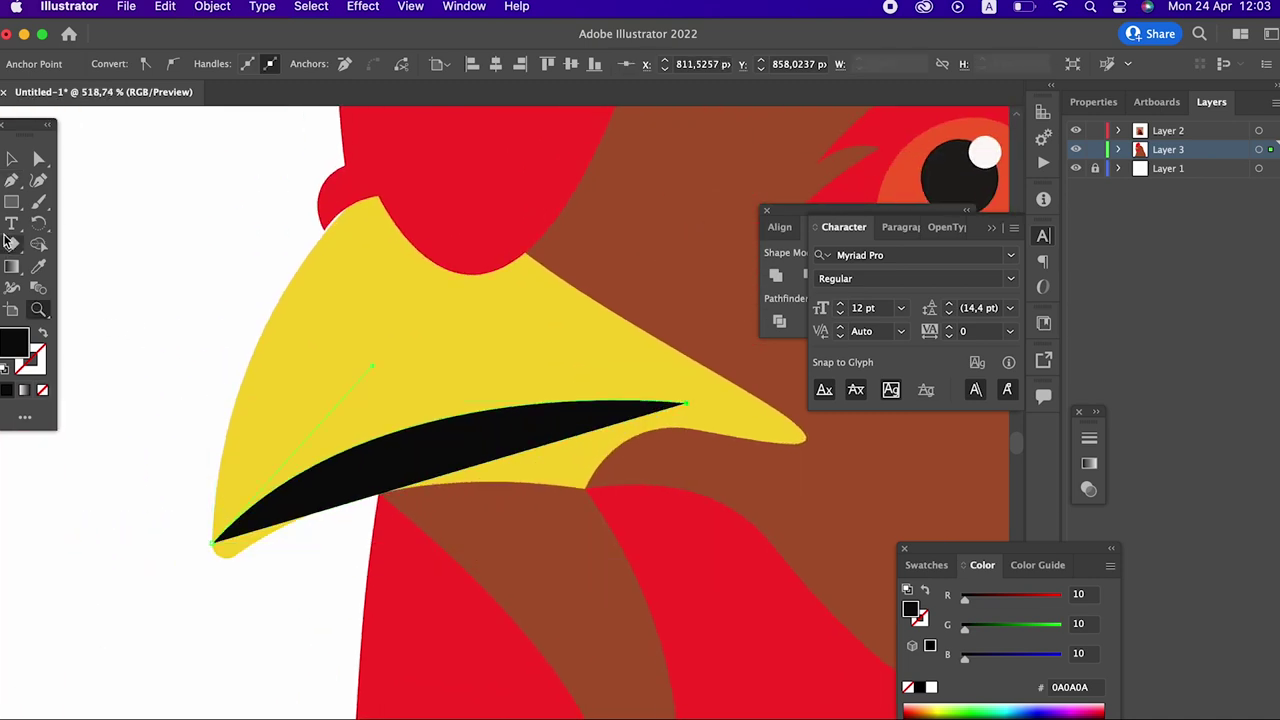
left_click(39, 183)
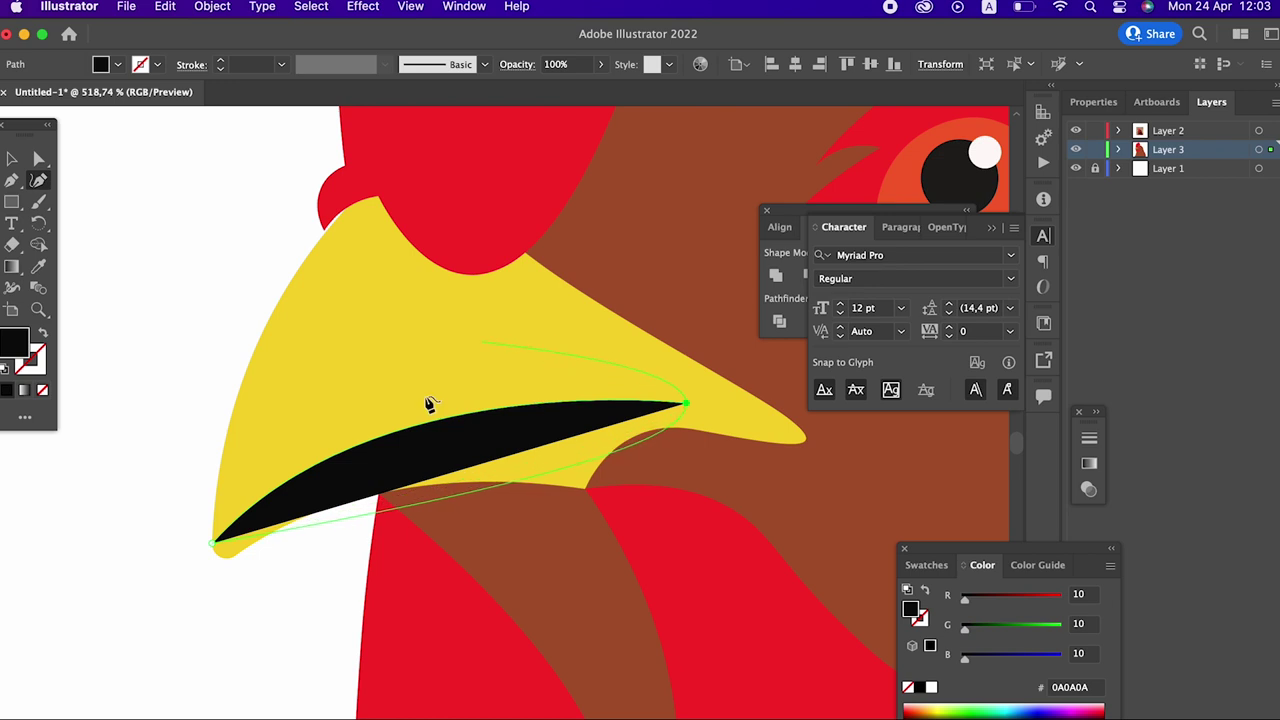
left_click_drag(219, 553, 306, 365)
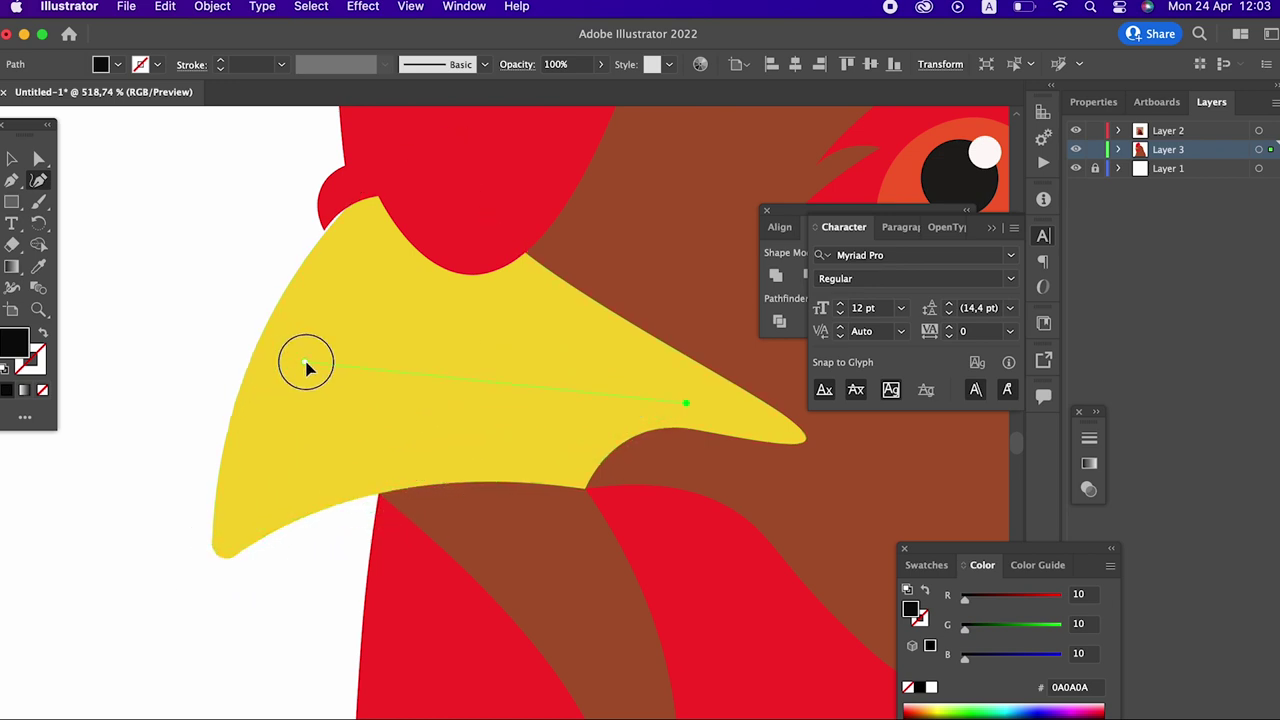
left_click_drag(697, 403, 800, 280)
left_click(434, 524)
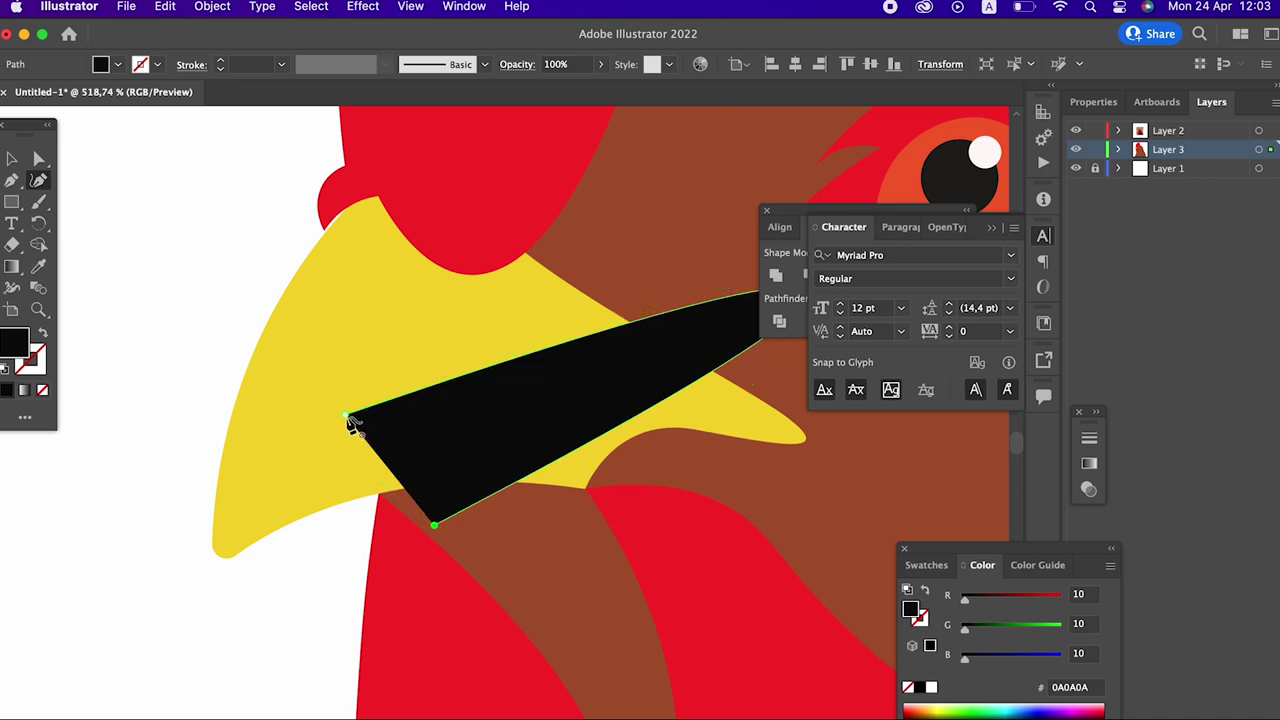
left_click(347, 419)
Step: Move the black shape onto the beak and thin it into a tapered sliver
left_click(12, 158)
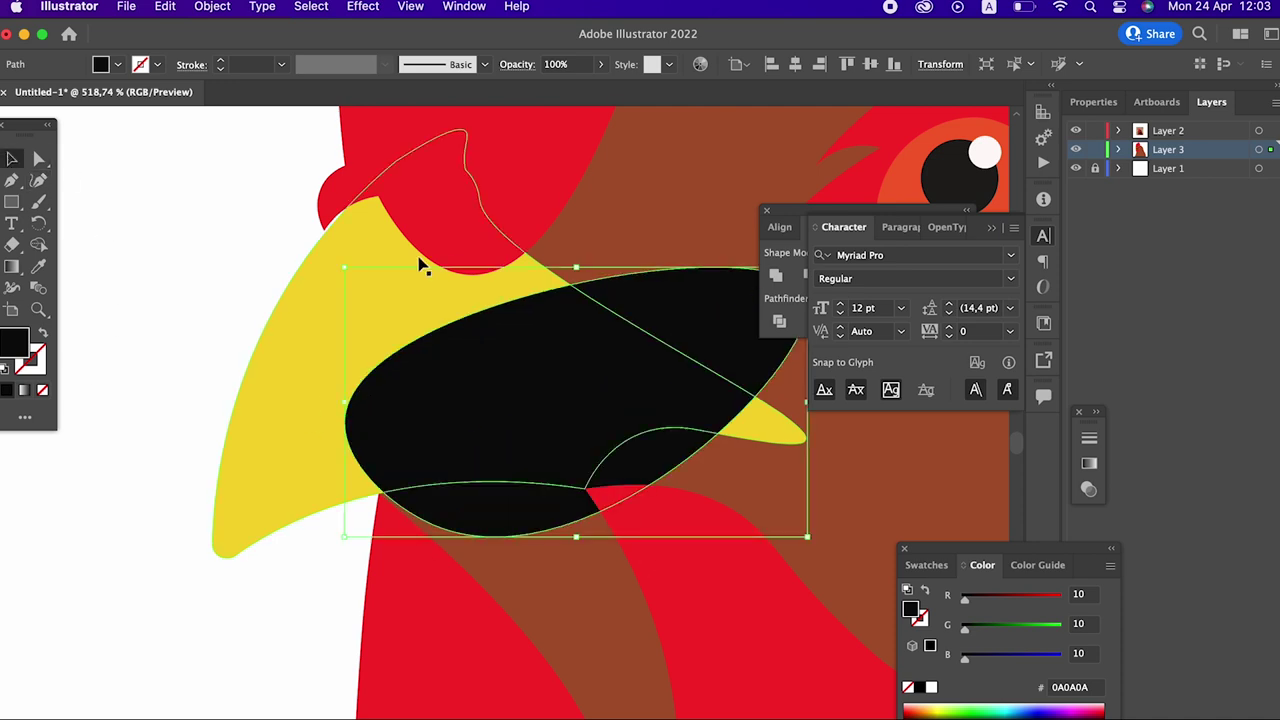
left_click_drag(560, 350, 391, 409)
left_click(40, 181)
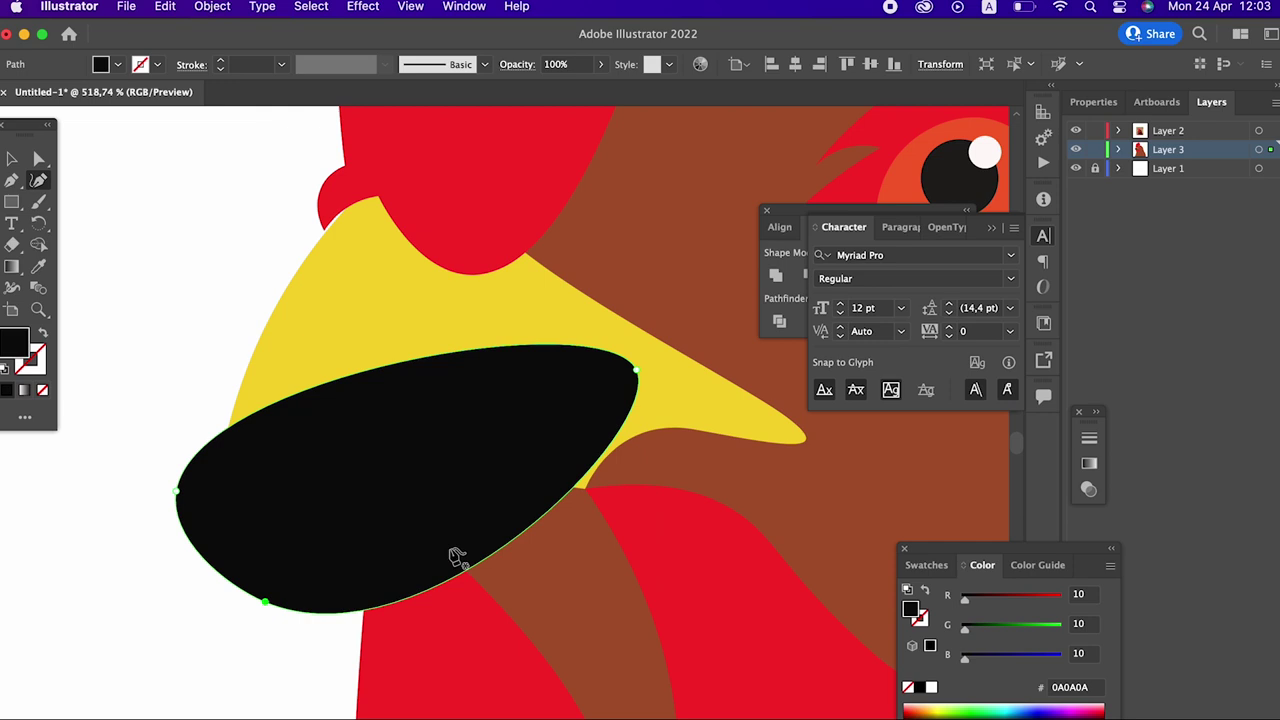
left_click_drag(290, 607, 497, 422)
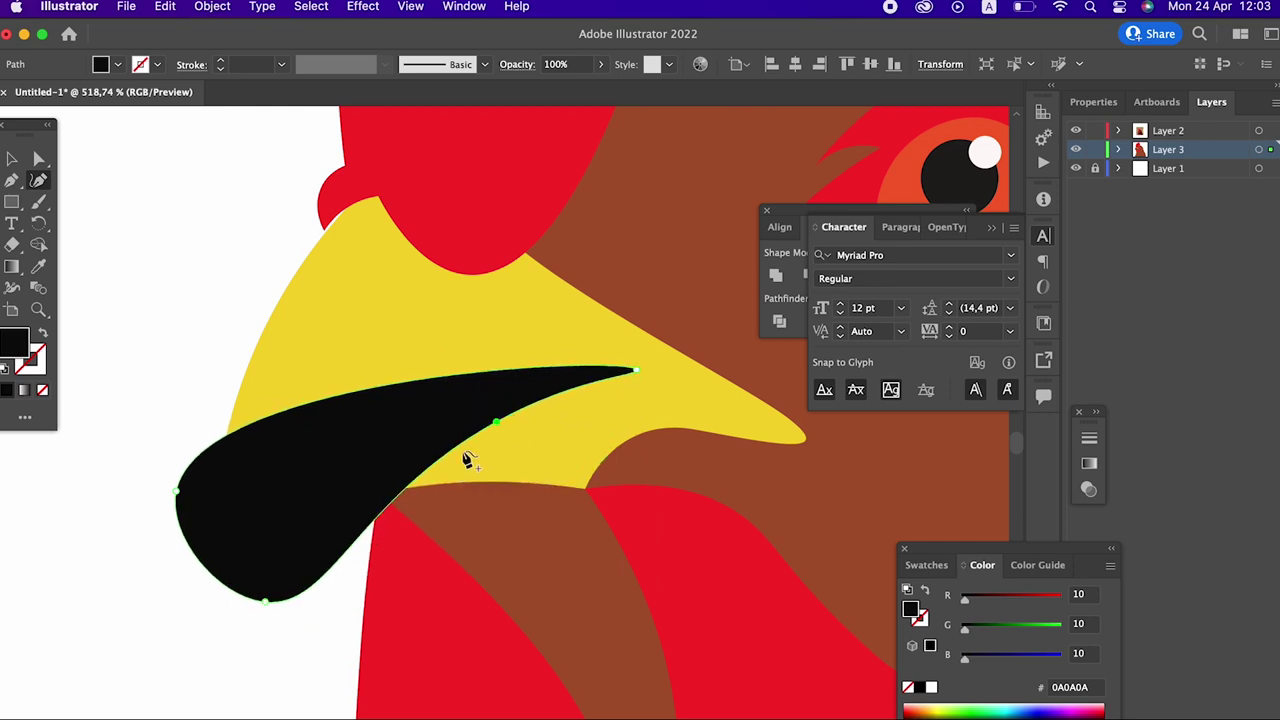
left_click_drag(280, 603, 183, 495)
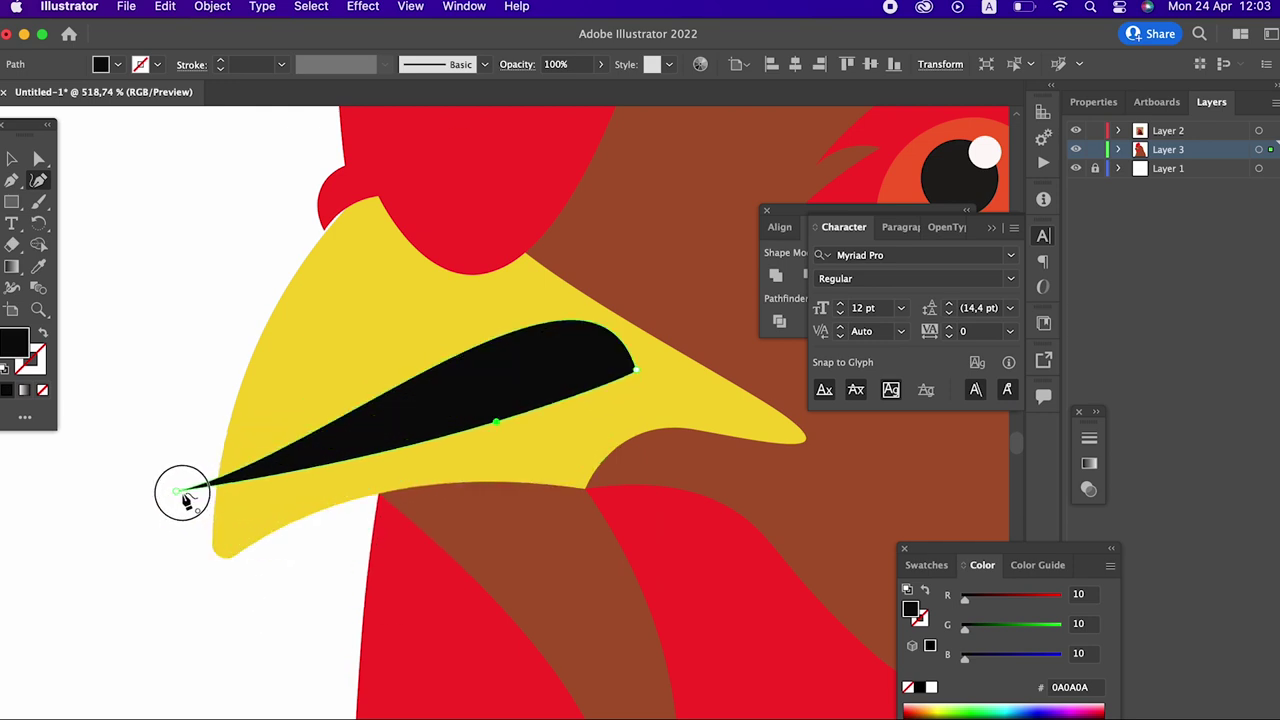
left_click(12, 158)
left_click_drag(497, 420, 549, 432)
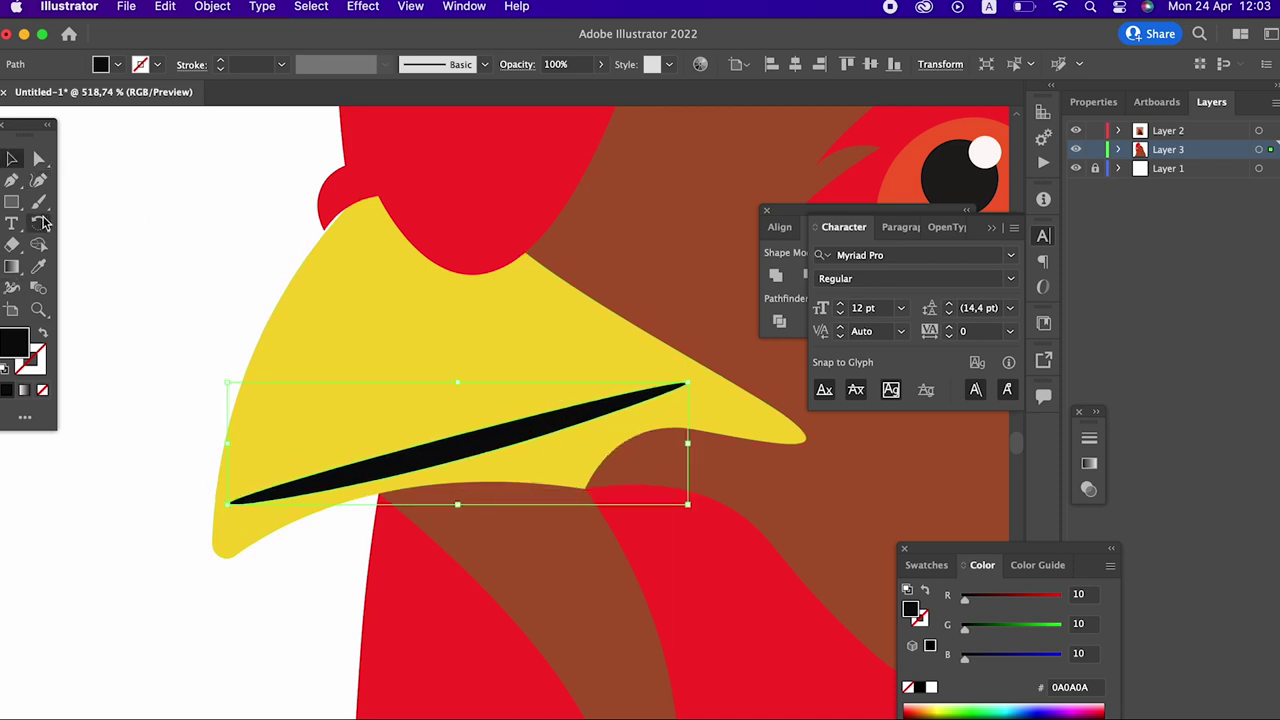
left_click(38, 202)
Step: Bend the black sliver into a thin curve from the beak's lower tip toward its point, then select the beak
left_click(37, 182)
left_click_drag(449, 428, 437, 396)
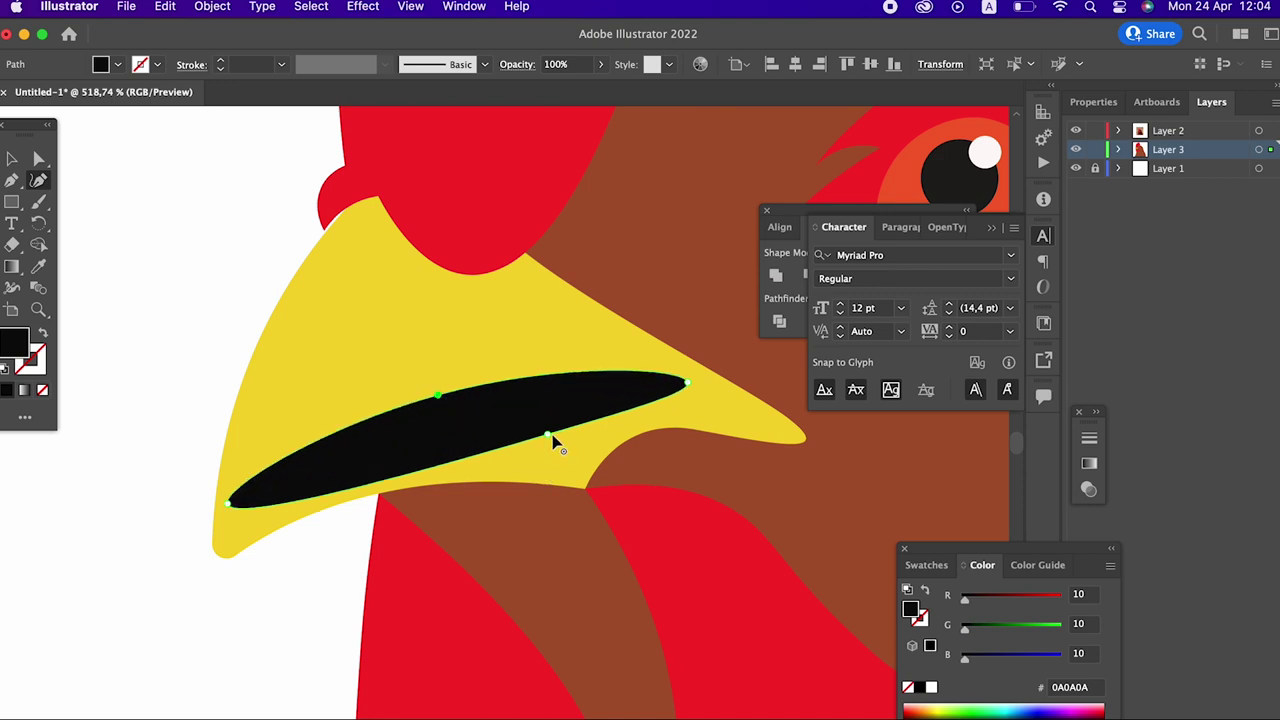
left_click_drag(548, 438, 478, 400)
left_click_drag(230, 507, 233, 553)
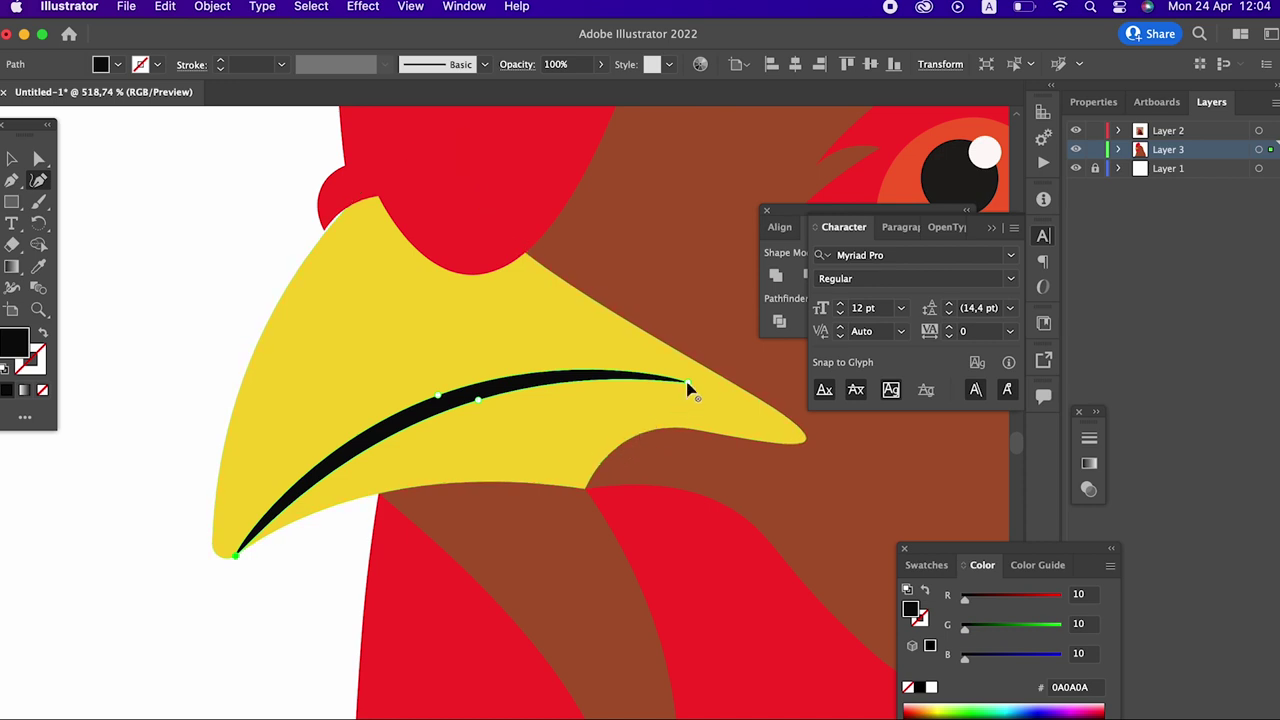
left_click_drag(688, 382, 715, 410)
left_click_drag(630, 410, 650, 414)
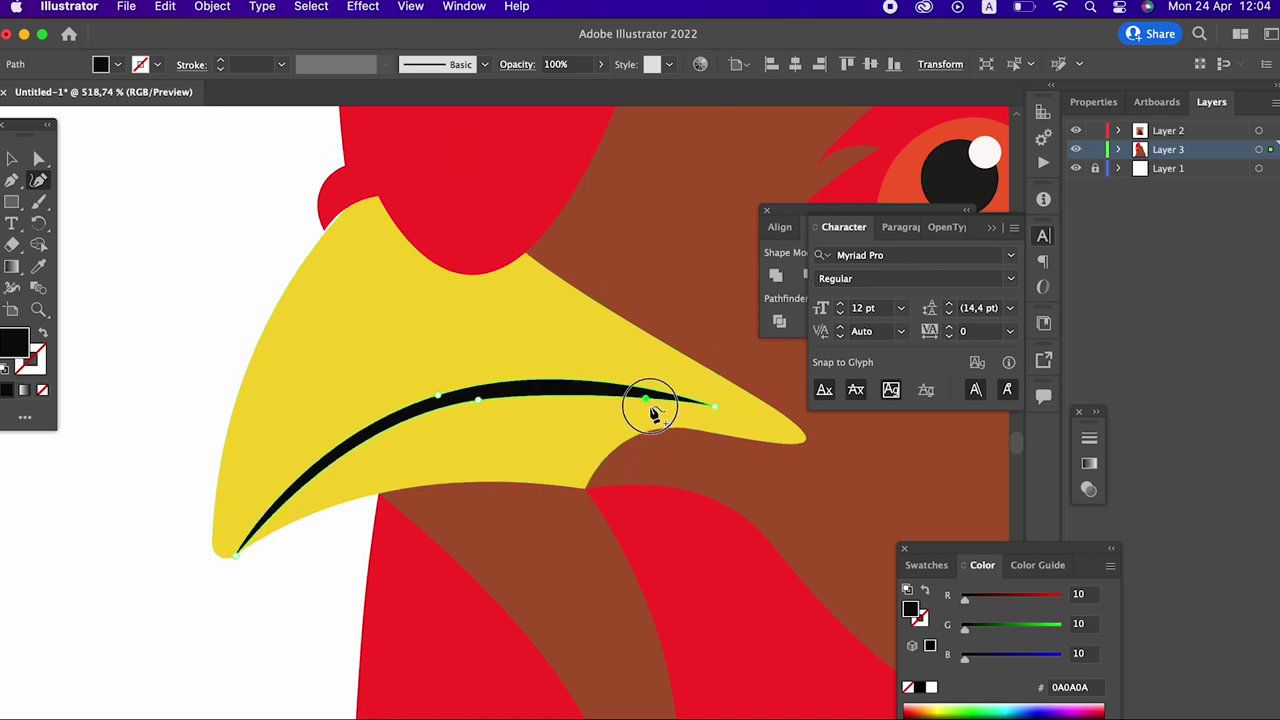
mouse_move(512, 420)
left_mouse_down()
mouse_move(71, 408)
mouse_move(586, 400)
left_mouse_up()
left_click(11, 158)
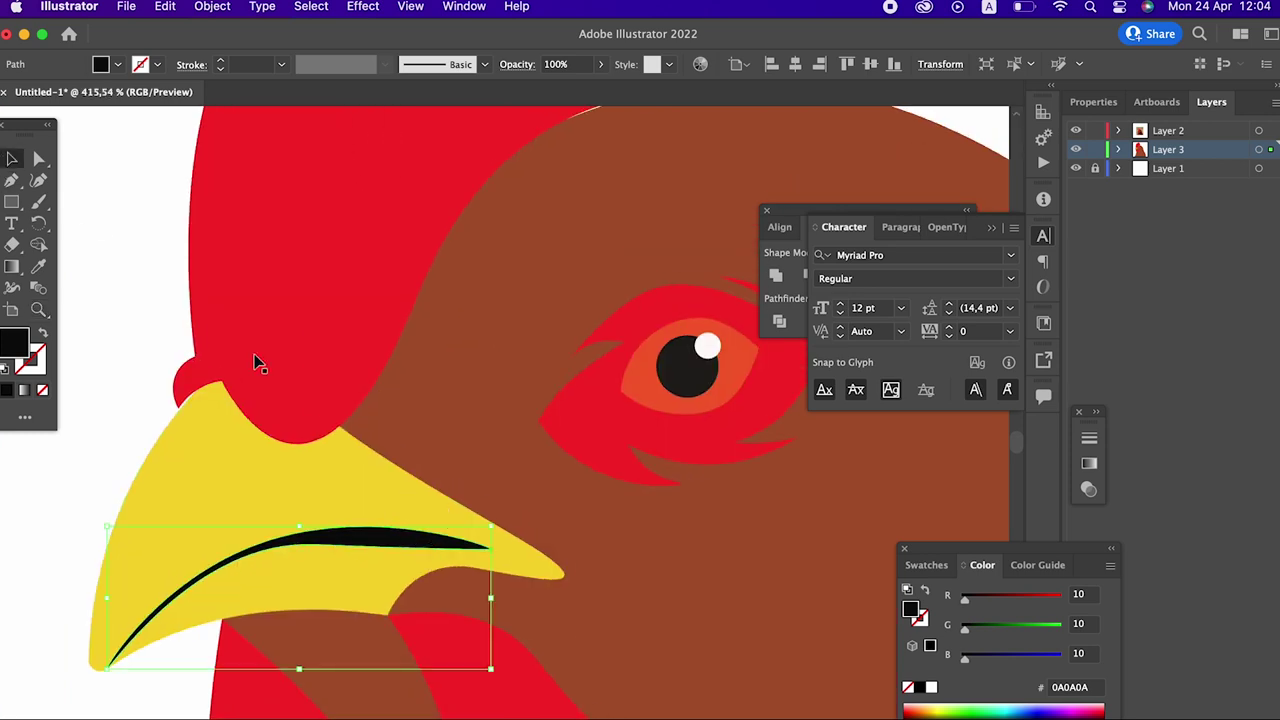
left_click(345, 475)
left_click(37, 181)
left_click_drag(380, 445, 405, 325)
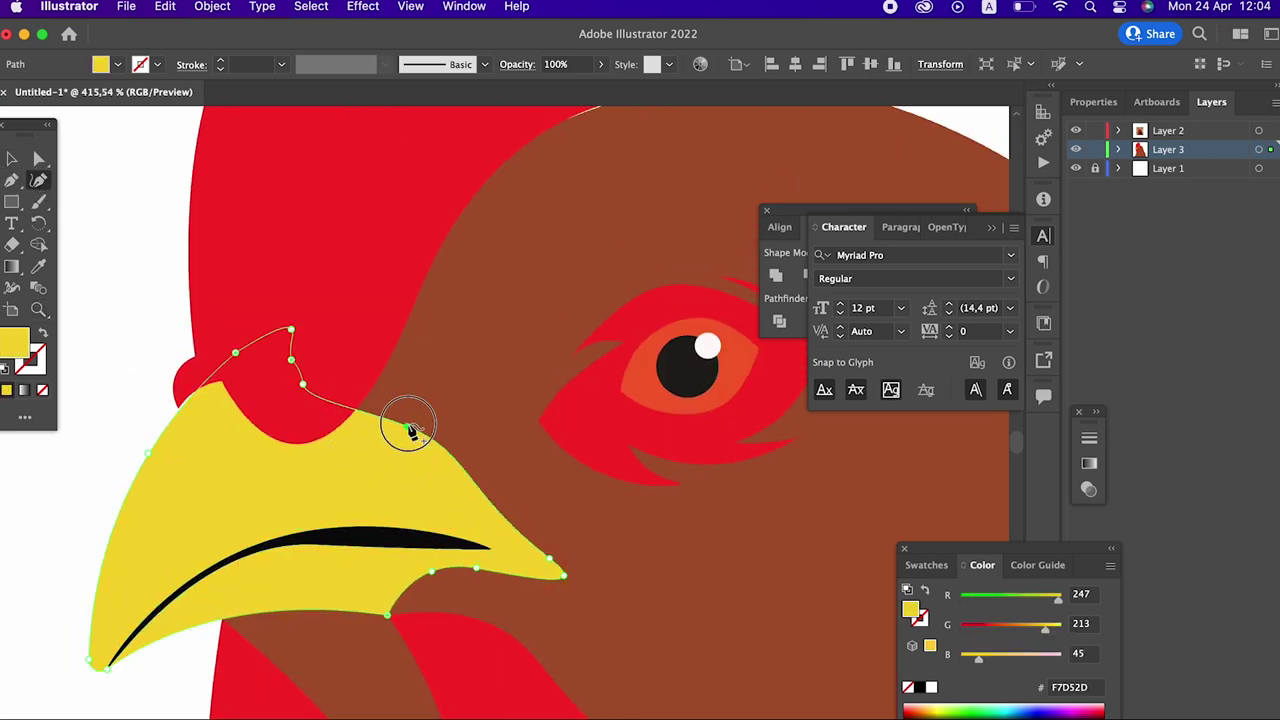
left_click(38, 309)
mouse_move(350, 420)
left_mouse_down()
mouse_move(100, 420)
mouse_move(350, 500)
mouse_move(560, 531)
left_mouse_up()
scroll(546, 488, "right", 2)
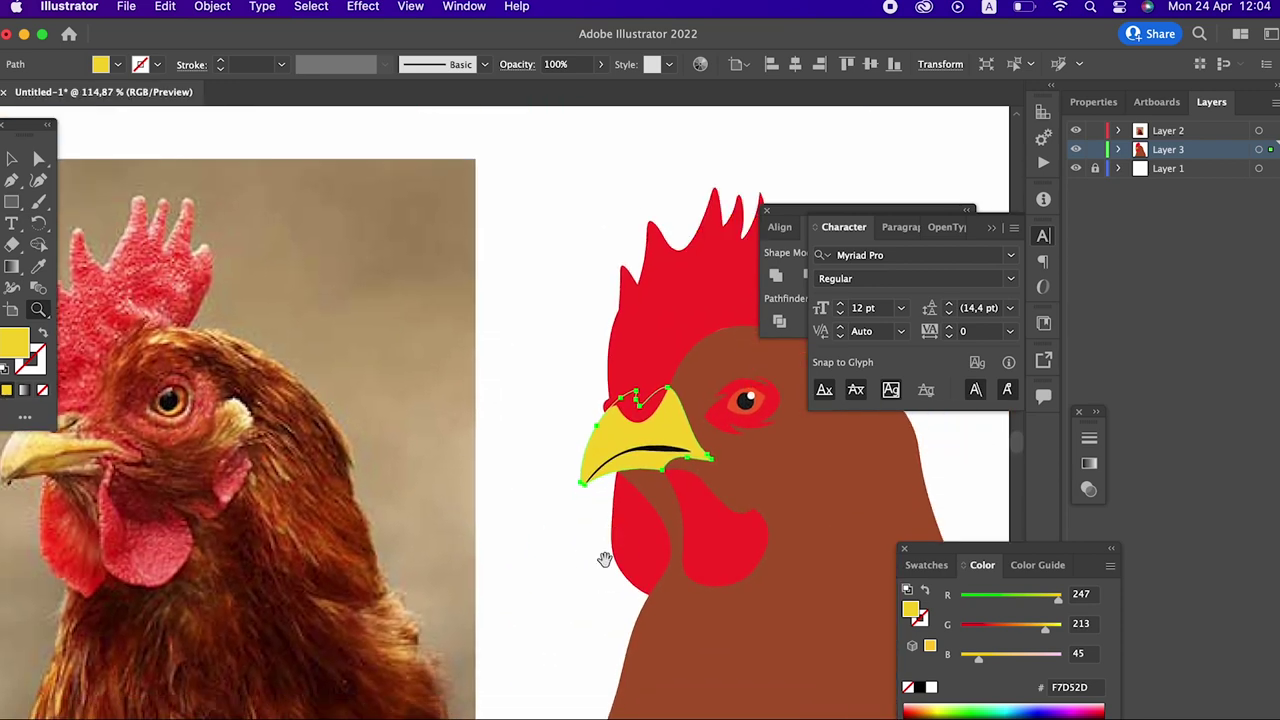
scroll(757, 571, "right", 2)
scroll(757, 571, "down", 1)
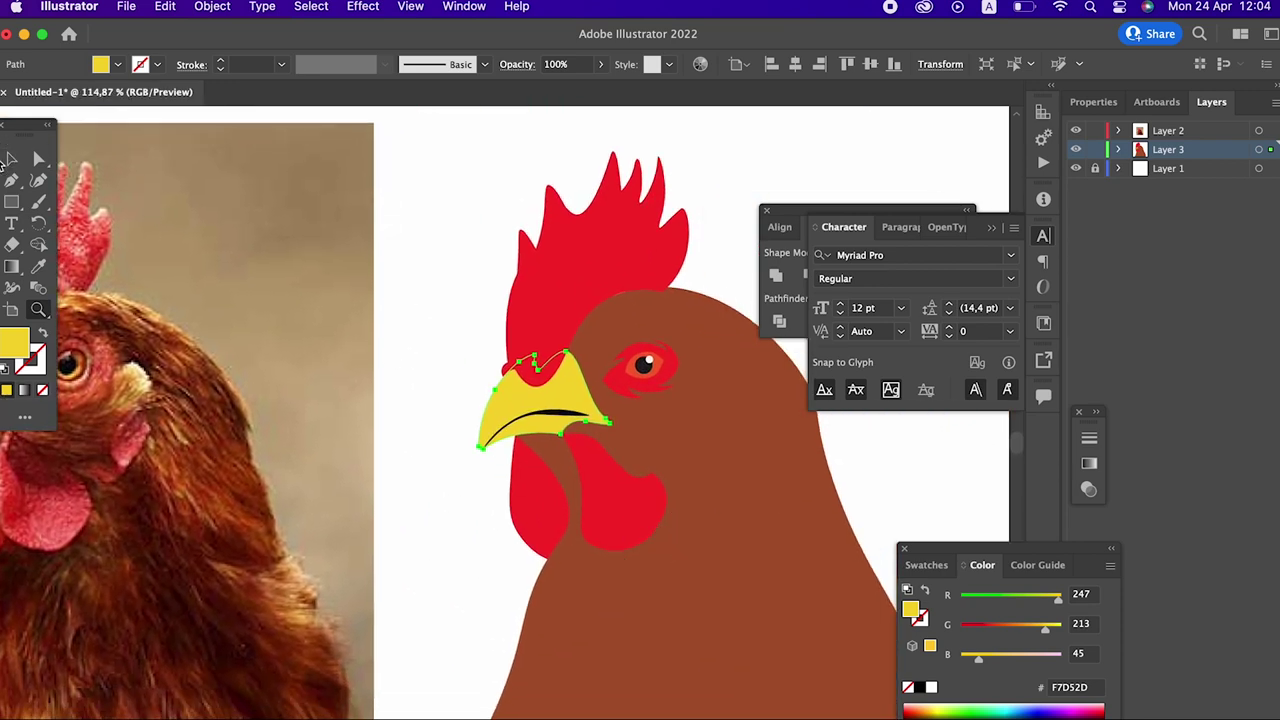
left_click(10, 158)
scroll(709, 437, "up", 2)
scroll(709, 437, "left", 1)
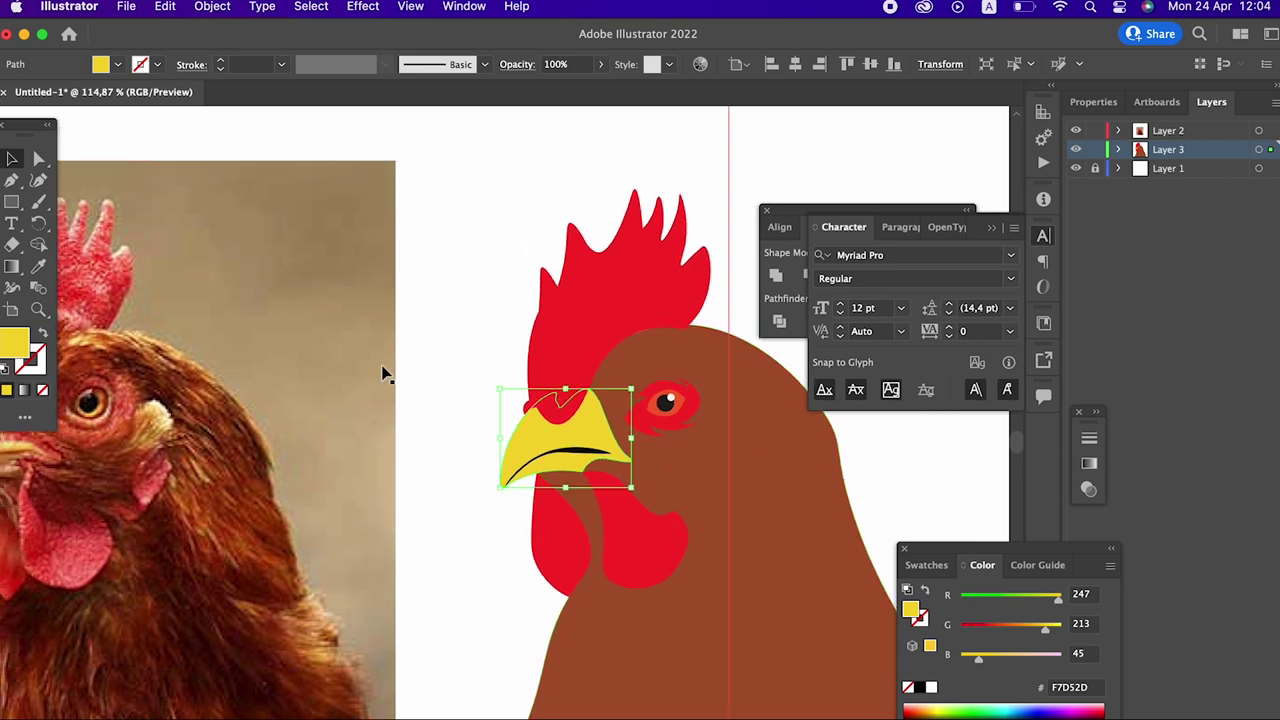
left_click(672, 406)
Step: Zoom in on the eye and save its current colour as a new swatch
scroll(708, 547, "up", 1)
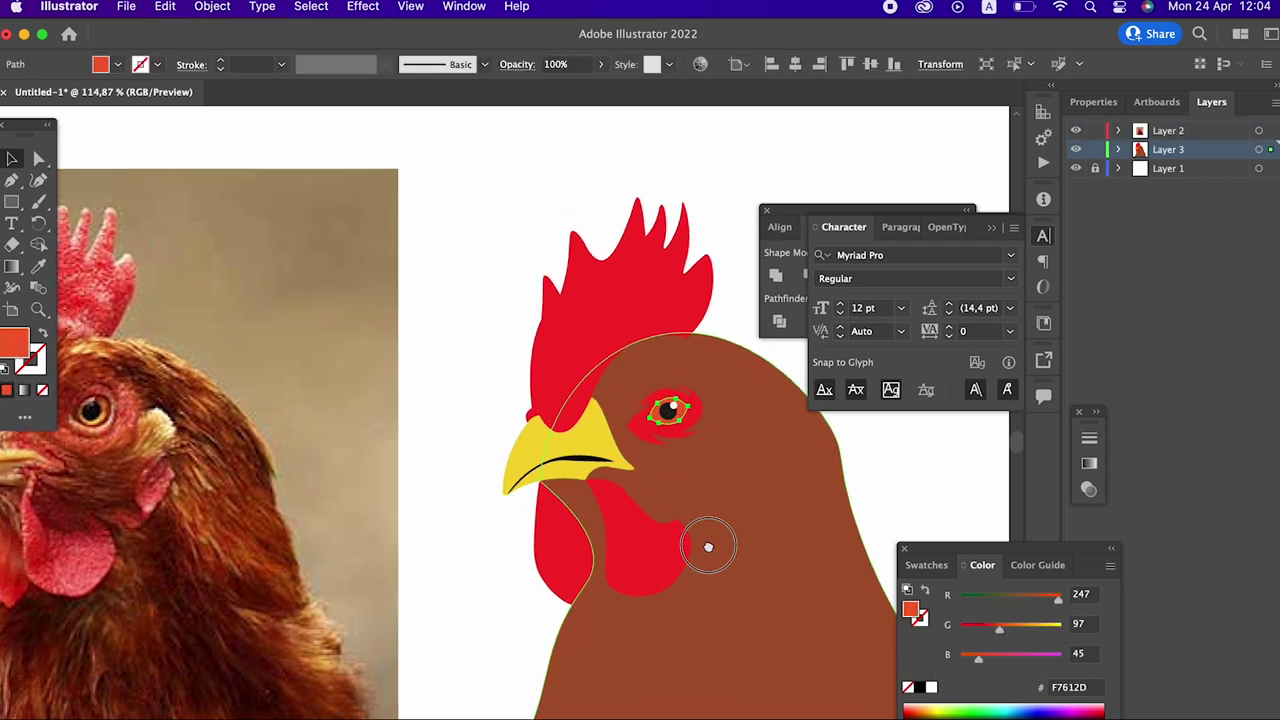
key("z")
left_click_drag(708, 547, 538, 553)
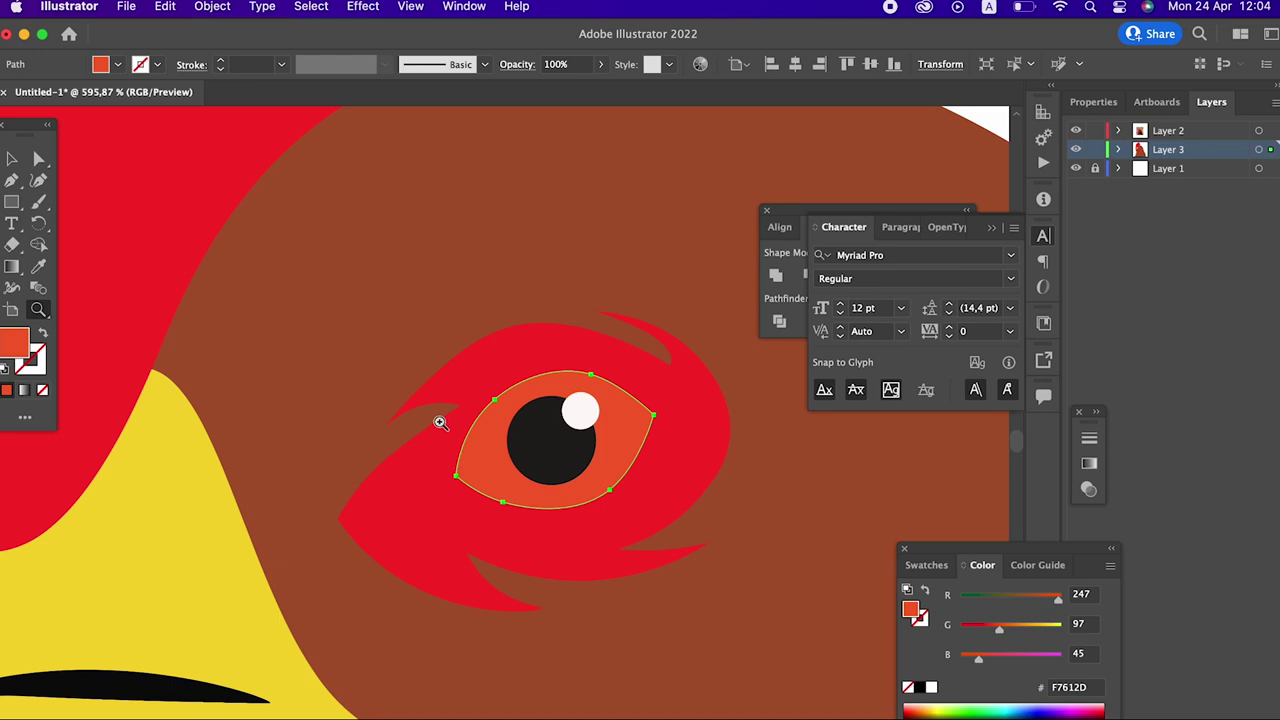
left_click(936, 566)
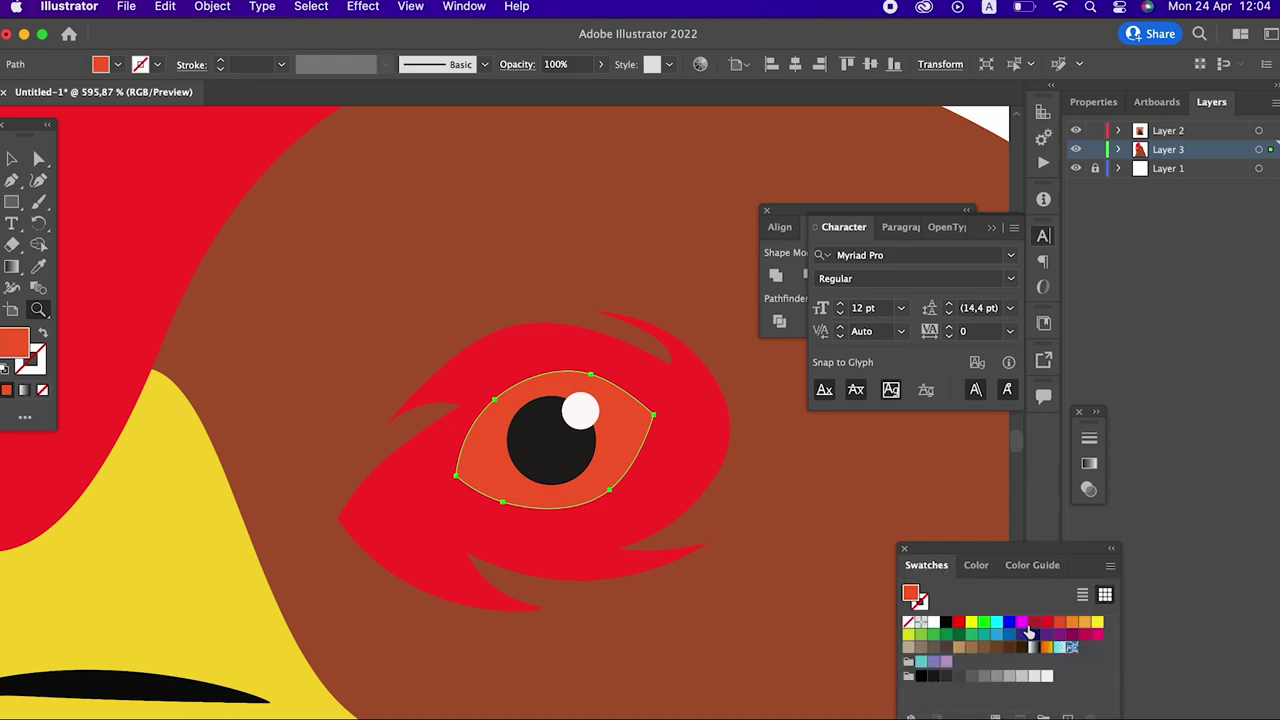
left_click(1040, 714)
left_click(723, 534)
Step: Set the eye fill to a dark brownish red and save it as a swatch
double_click(13, 348)
left_click_drag(111, 158, 180, 172)
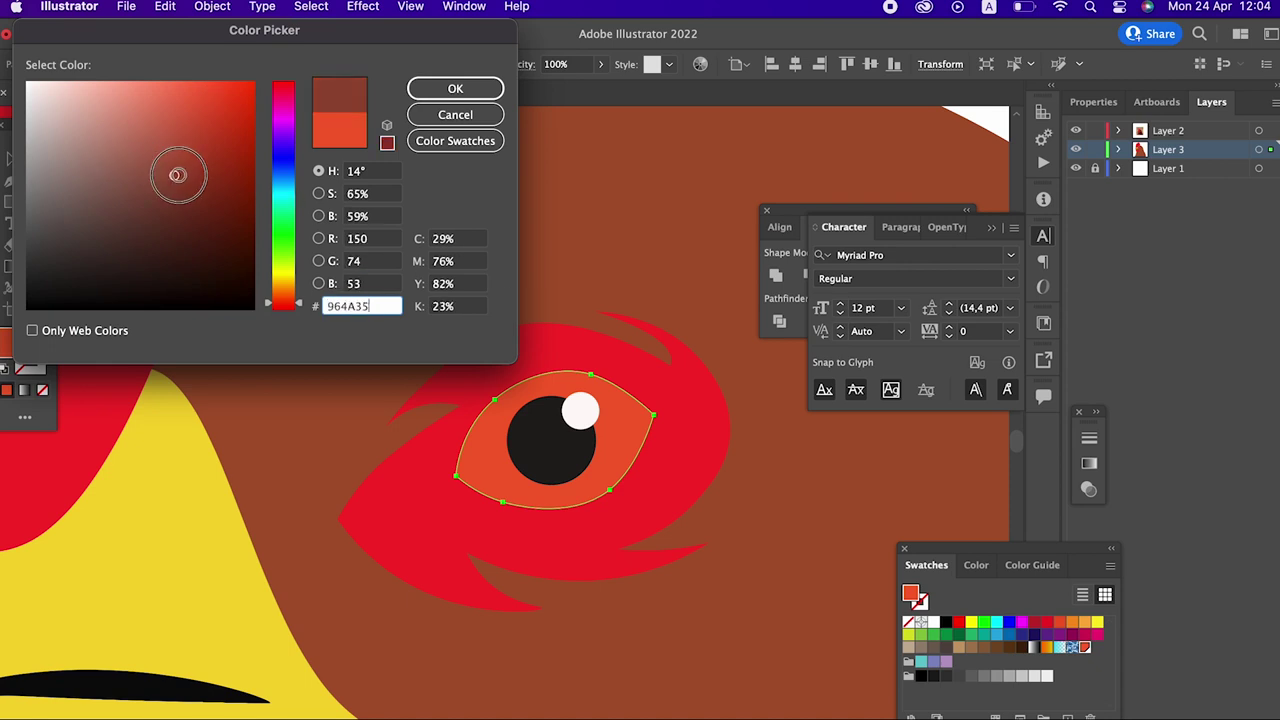
left_click(455, 88)
left_click(1067, 716)
left_click(723, 534)
Step: Set the fill to light orange EFAE50, save it as a swatch, and apply a gradient to the eye
double_click(5, 345)
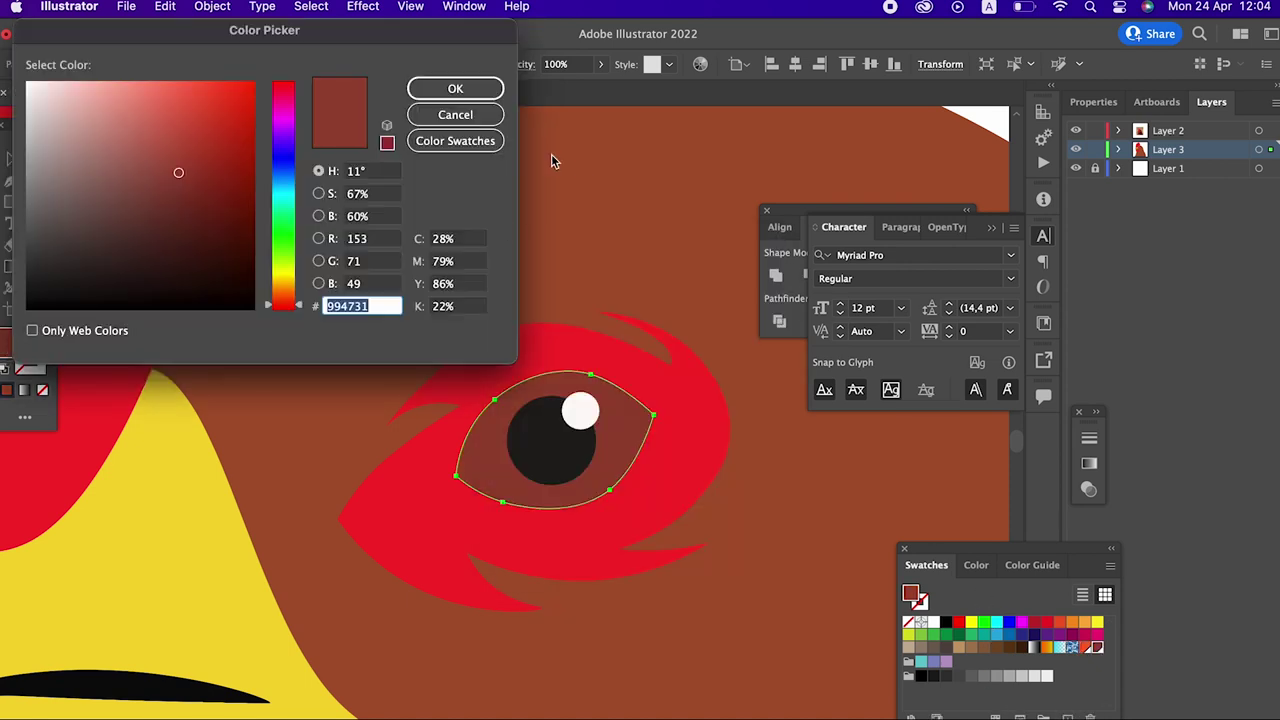
left_click(283, 289)
left_click_drag(192, 147, 178, 95)
left_click(437, 87)
left_click(1068, 717)
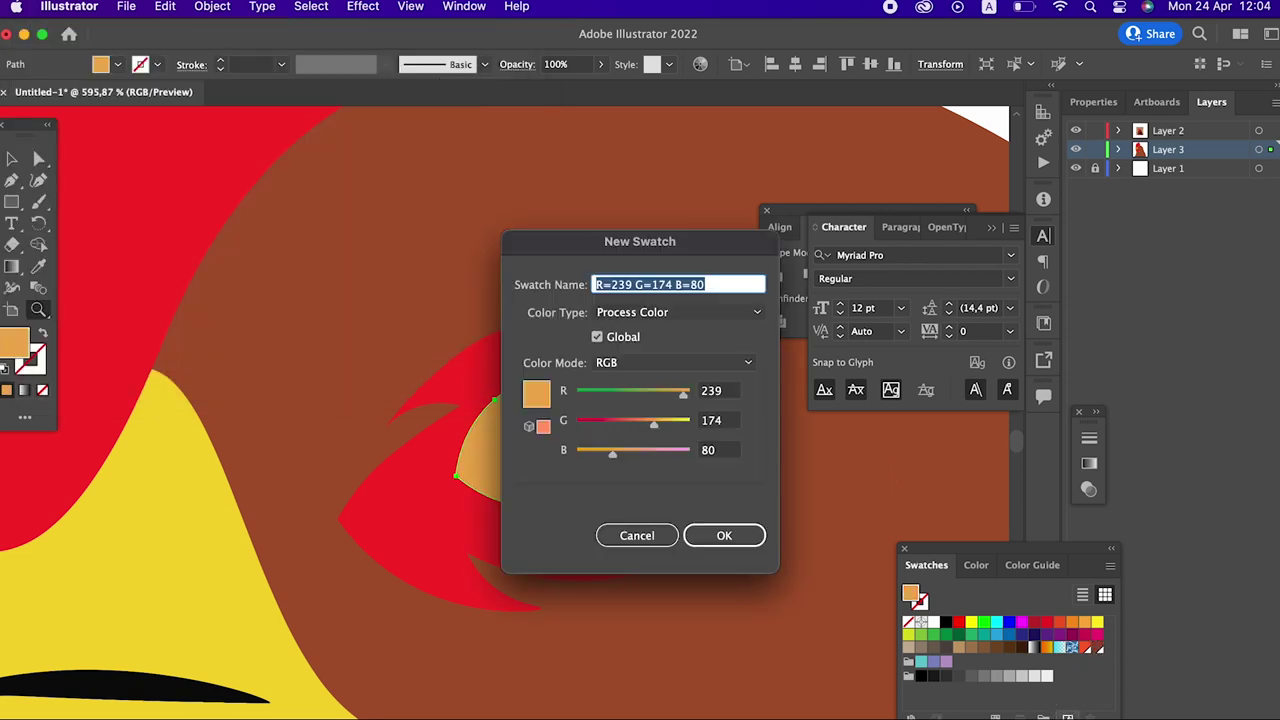
left_click(708, 537)
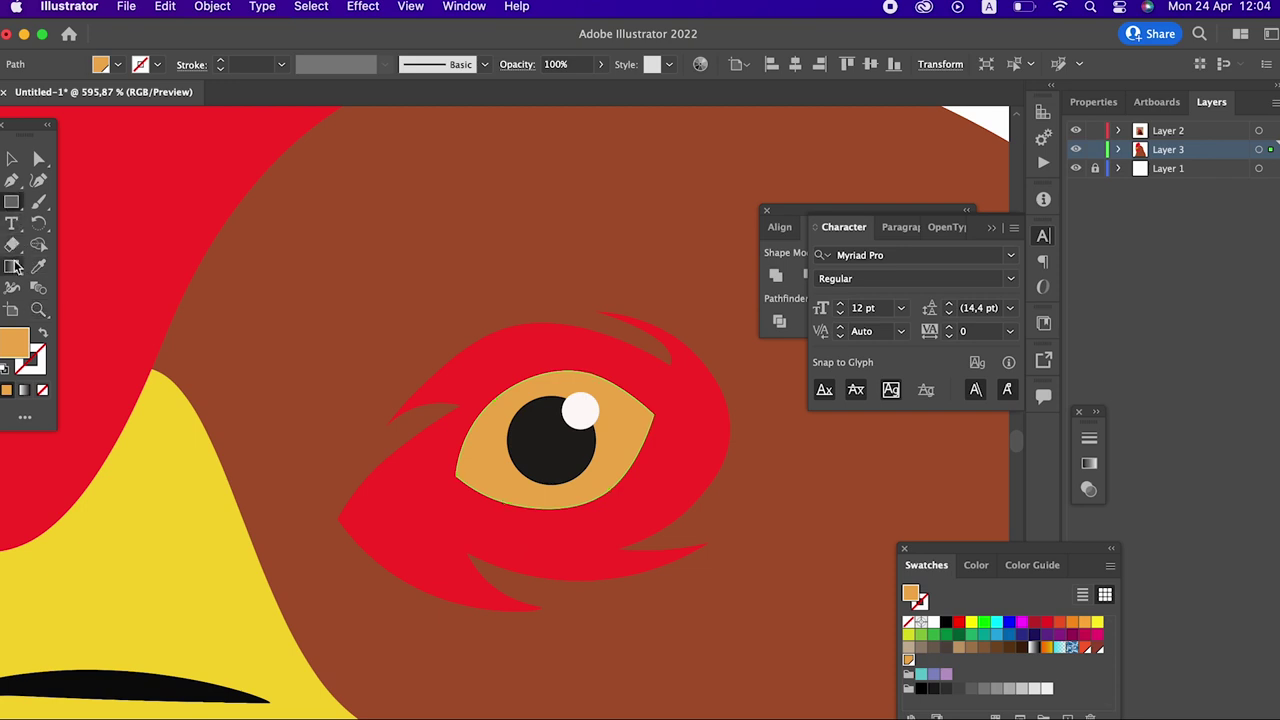
left_click(11, 266)
left_click(628, 452)
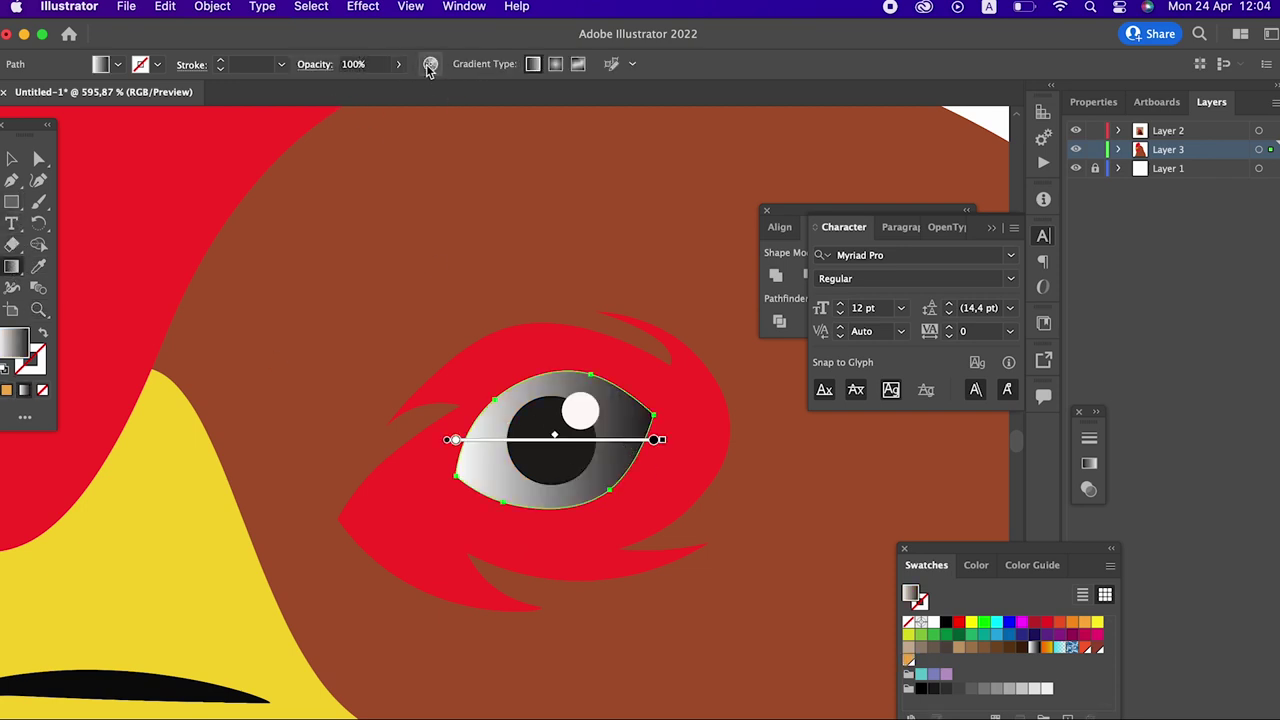
Step: Make the eye gradient radial with a light orange centre and dark brown edge
left_click(555, 66)
double_click(553, 441)
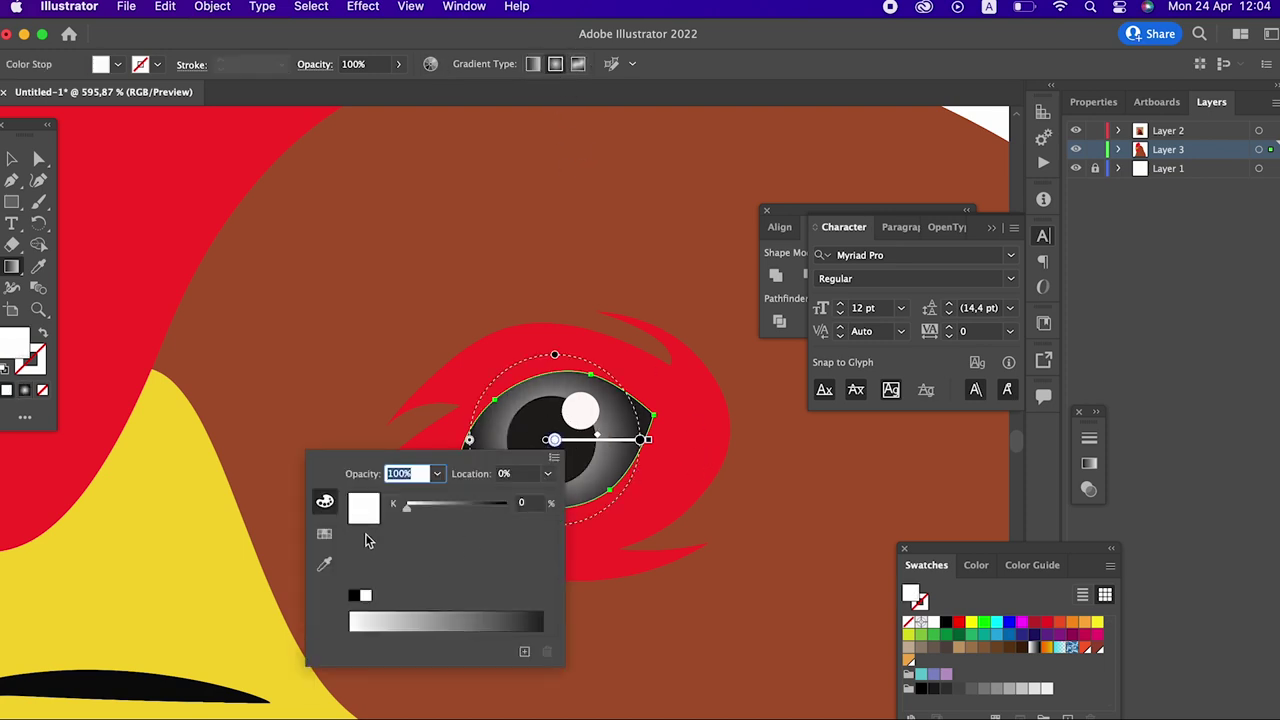
left_click(324, 535)
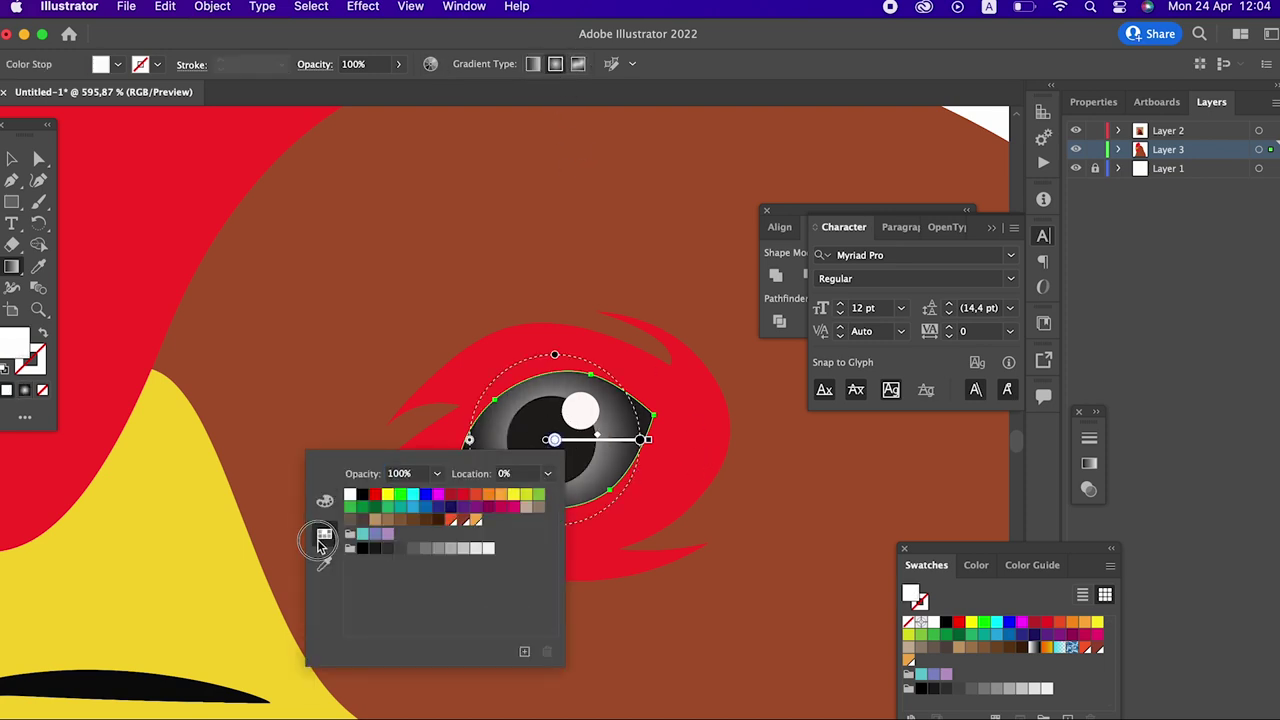
left_click(484, 520)
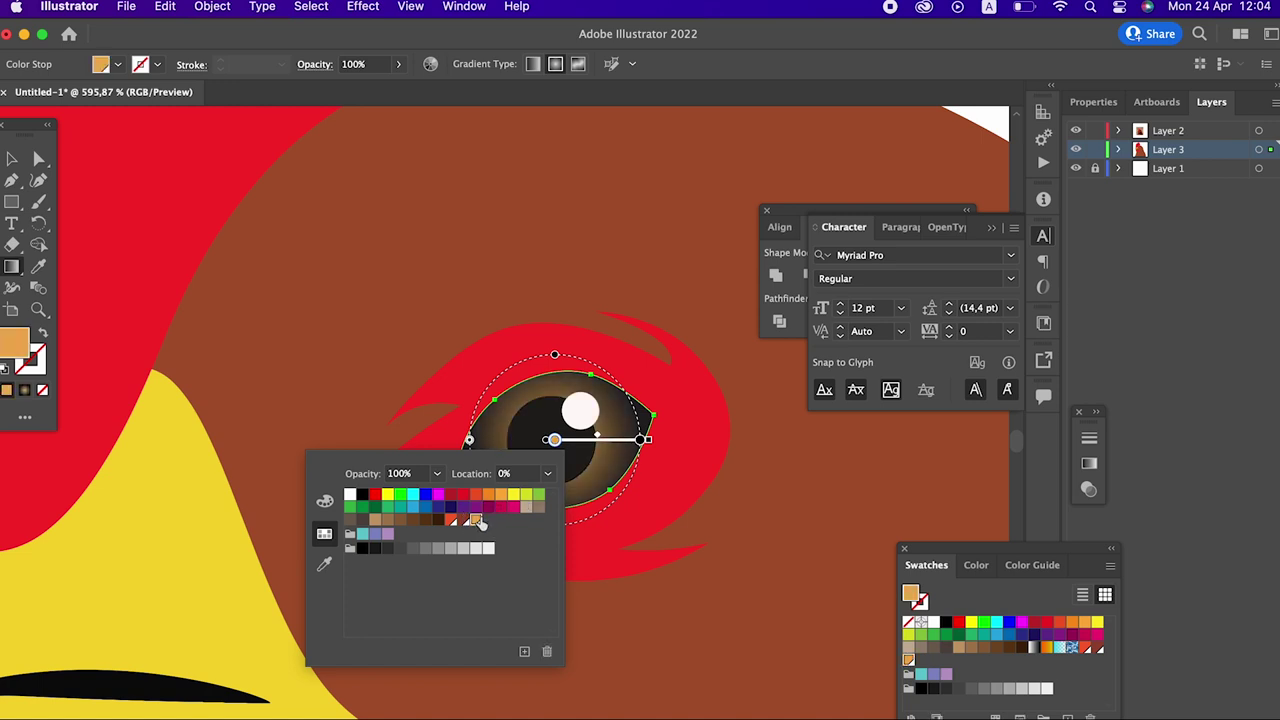
double_click(646, 440)
left_click(545, 521)
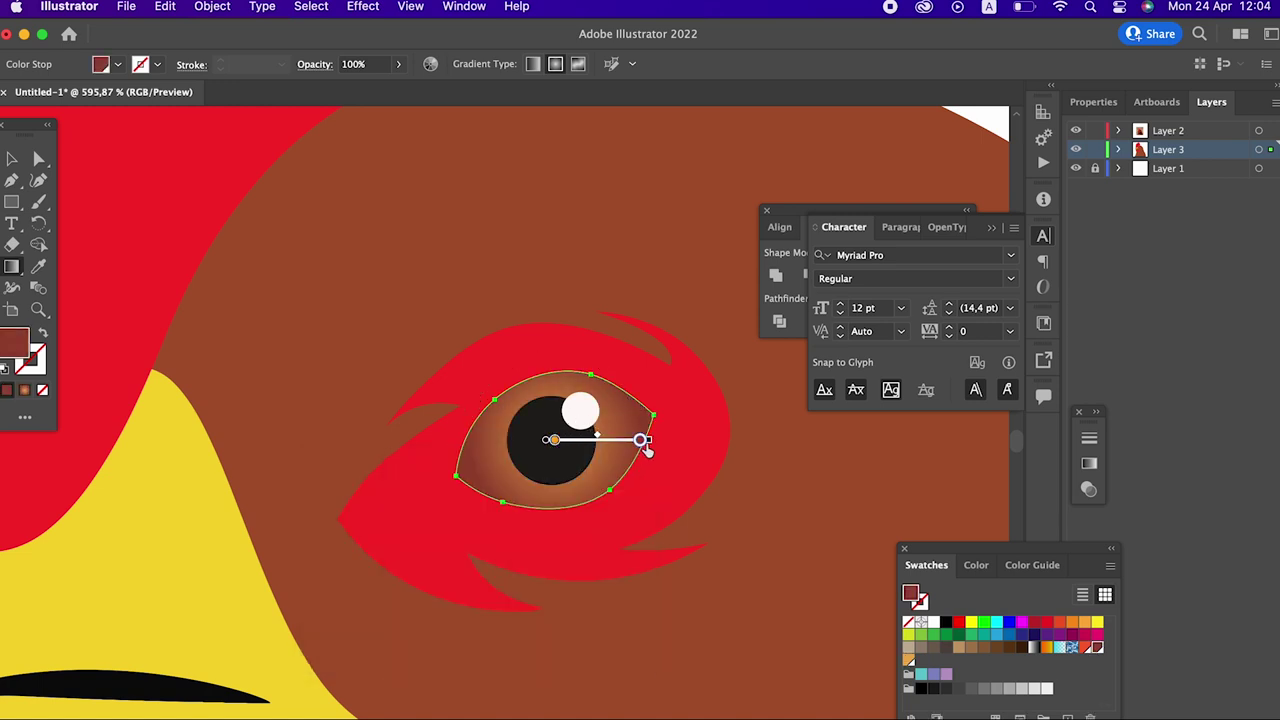
left_click_drag(662, 440, 629, 448)
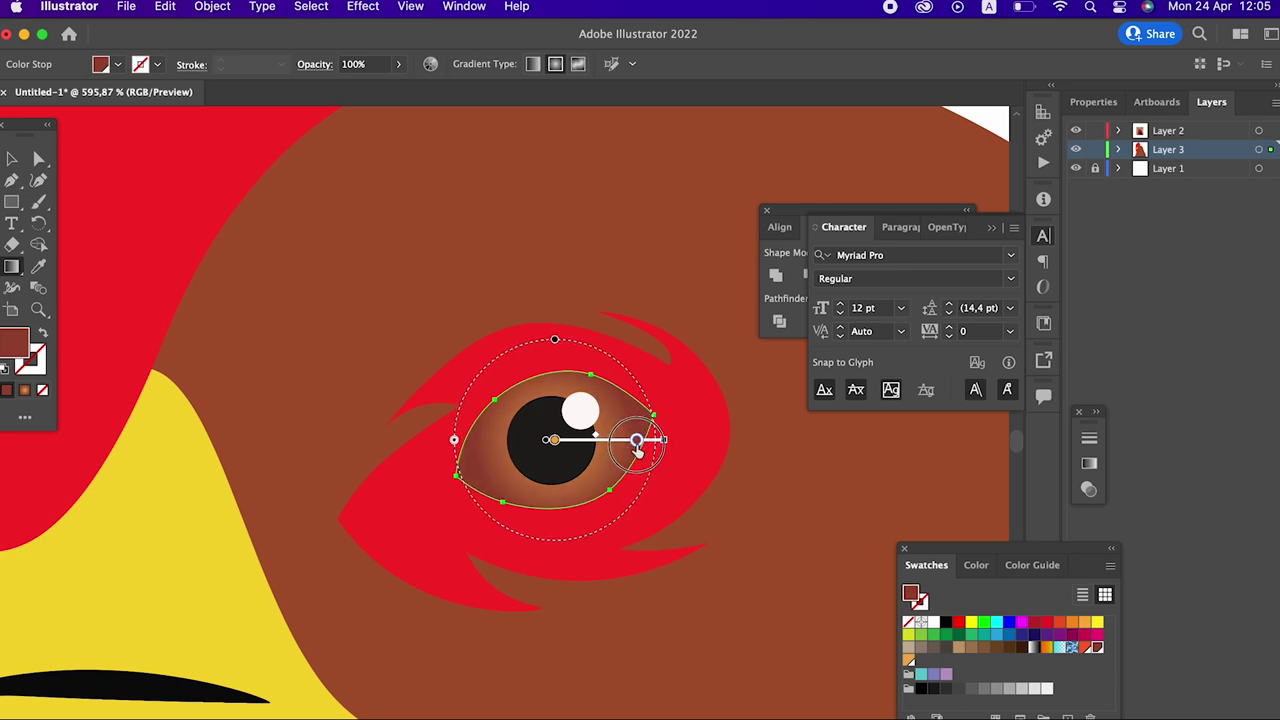
Step: Add an orange-red middle stop to the eye gradient
left_click(585, 445)
double_click(586, 445)
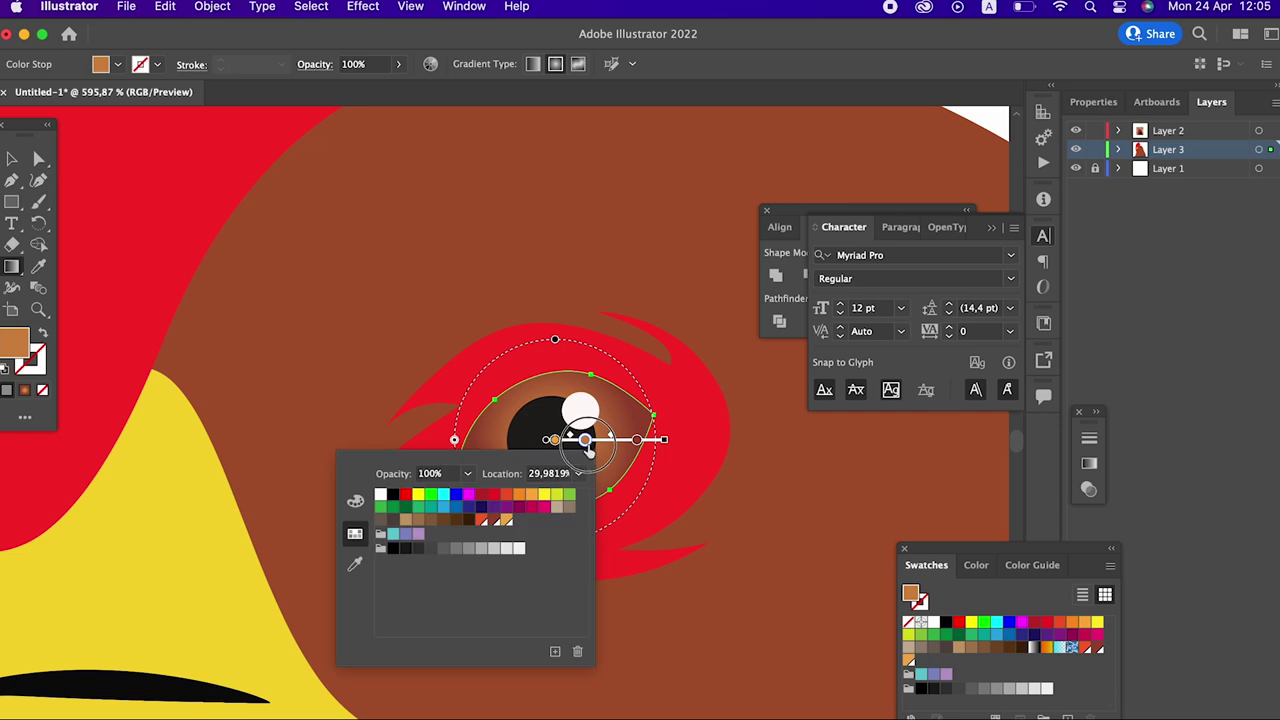
left_click(586, 449)
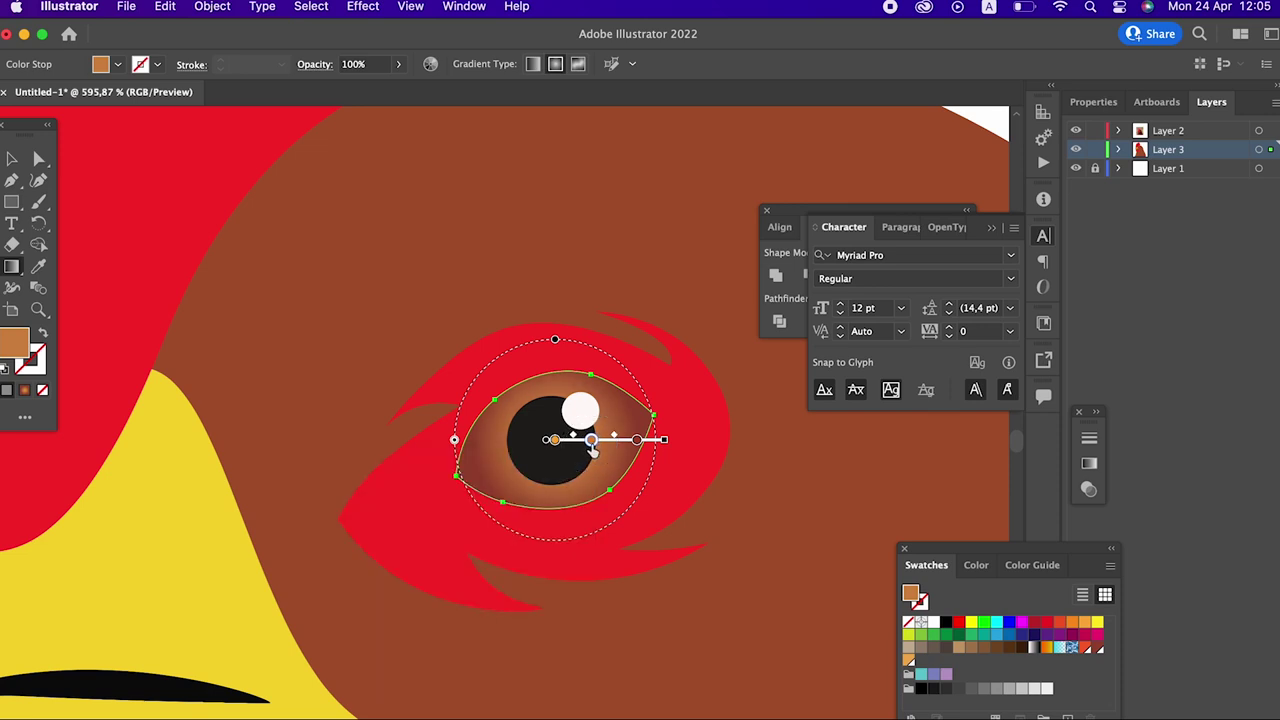
double_click(591, 446)
left_click(510, 521)
left_click(625, 448)
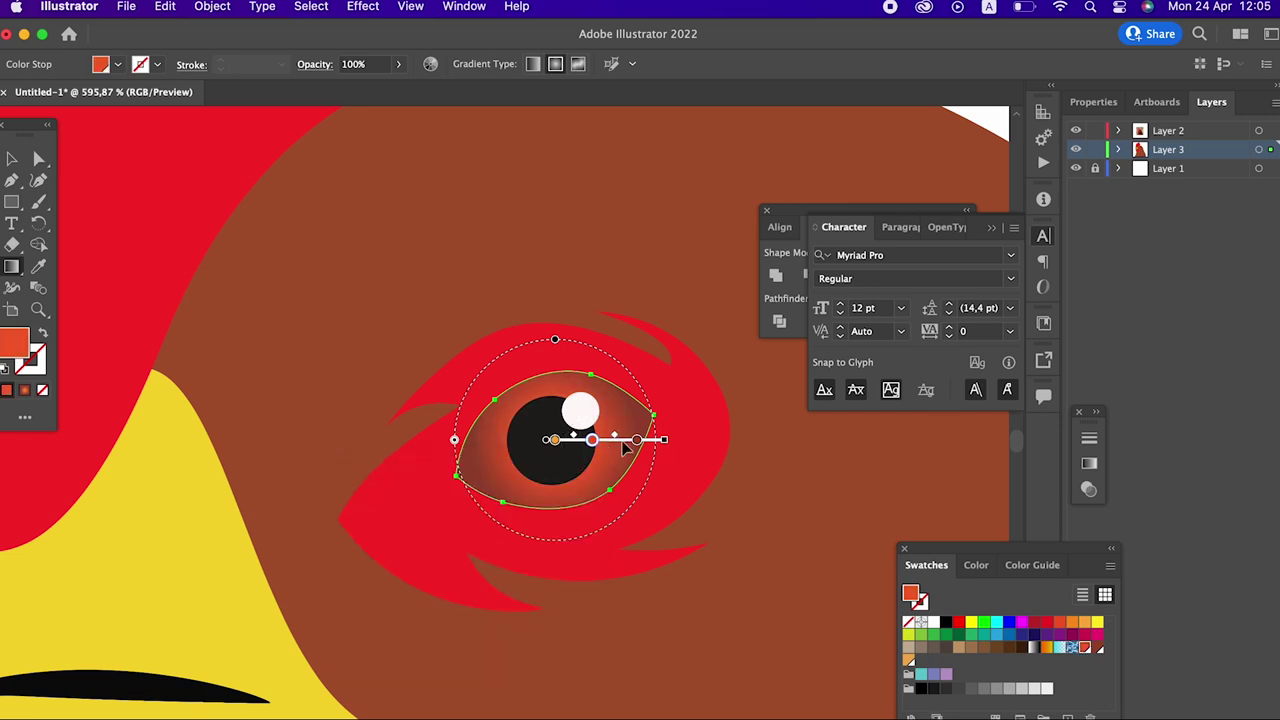
Step: Compare with the reference photo, then tilt the eye, pupil and highlight slightly
key("z")
mouse_move(617, 455)
left_mouse_down()
mouse_move(103, 418)
mouse_move(652, 489)
mouse_move(654, 411)
left_mouse_up()
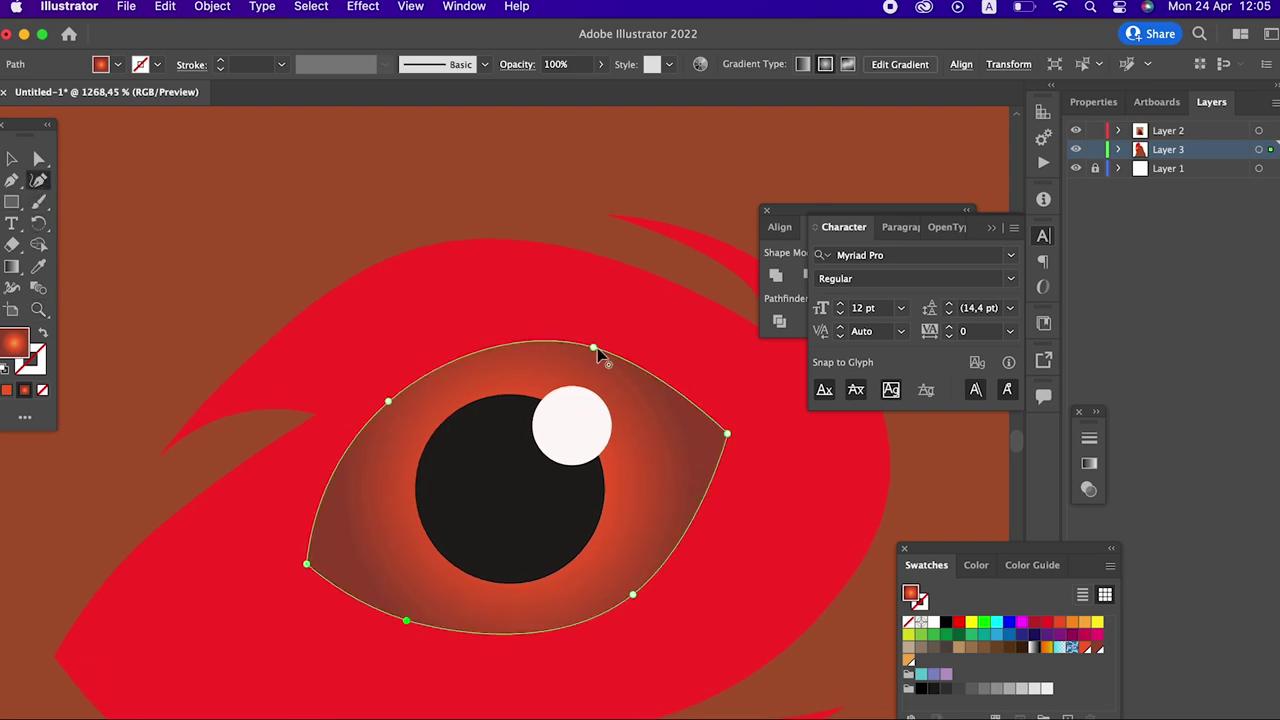
key("z")
mouse_move(623, 329)
left_mouse_down()
mouse_move(273, 385)
mouse_move(571, 523)
left_mouse_up()
left_click(571, 523)
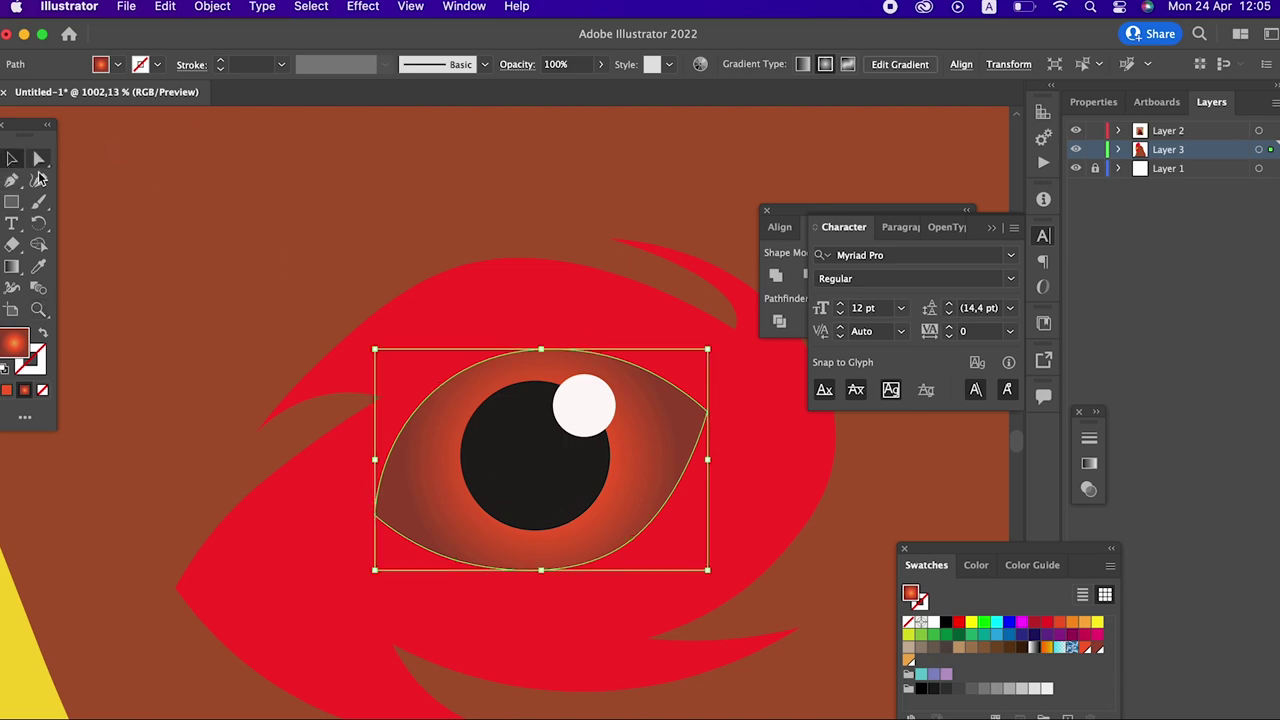
left_click(598, 425, "shift")
left_click(557, 494, "shift")
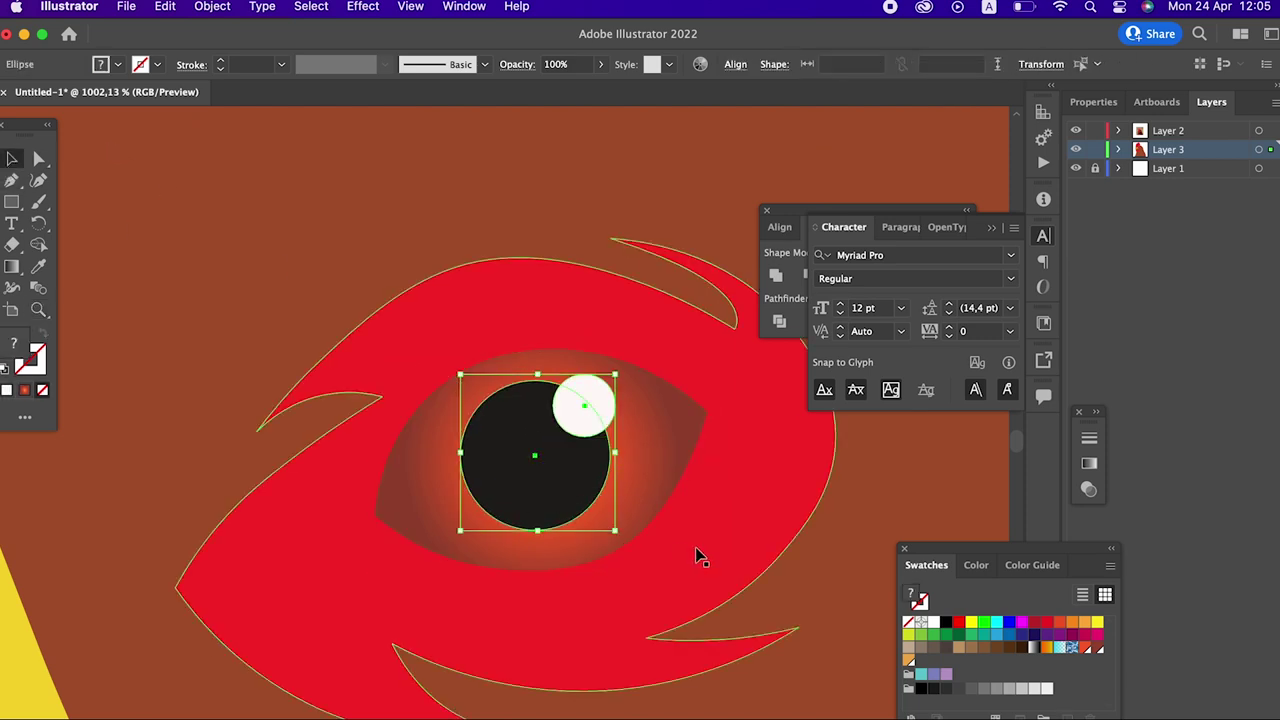
left_click_drag(716, 569, 712, 556)
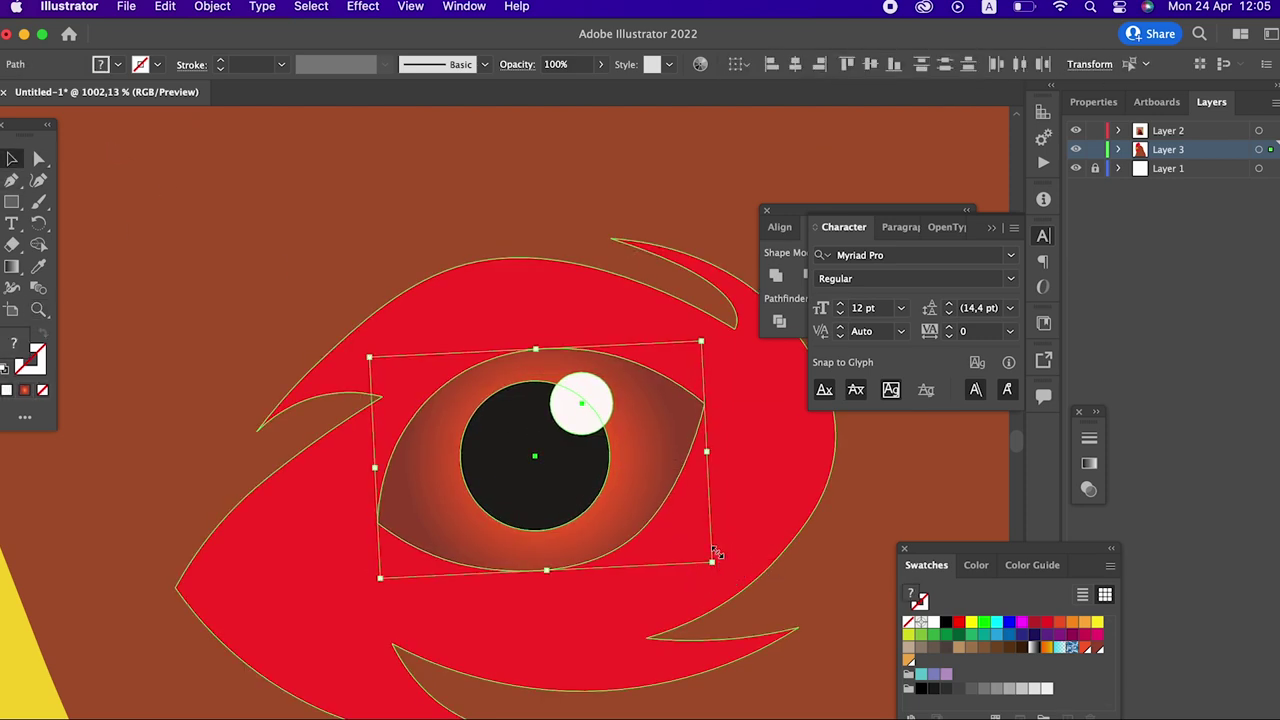
Step: Check the tilted eye zoomed out, then select only the gradient eye shape
key("super+0")
left_click_drag(6, 376, 38, 444)
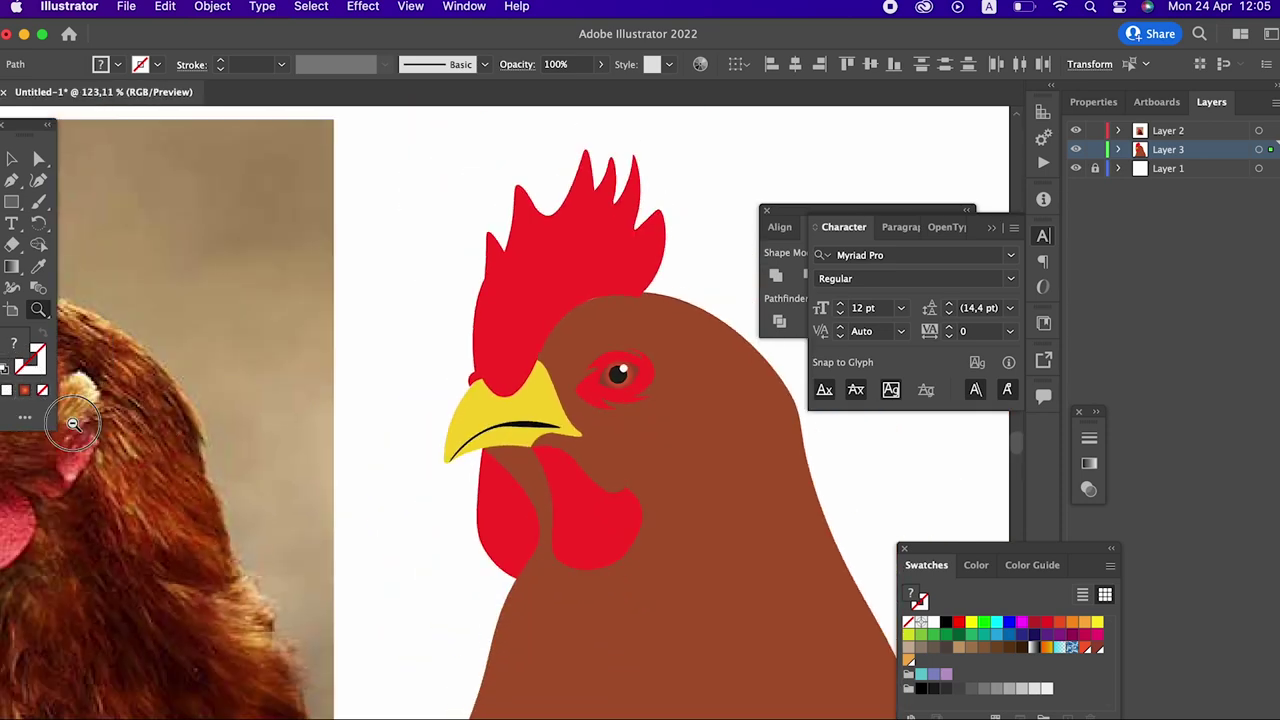
mouse_move(477, 409)
left_mouse_down()
mouse_move(601, 428)
mouse_move(567, 365)
left_mouse_up()
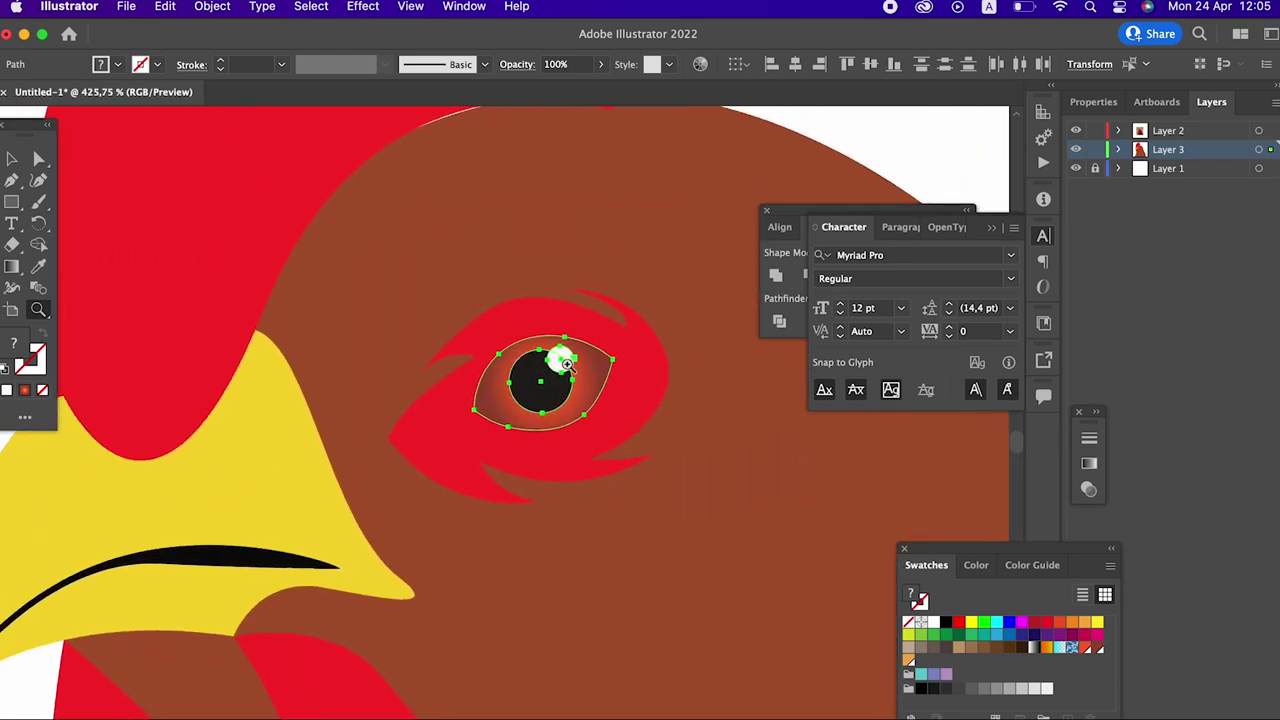
left_click_drag(567, 365, 545, 358)
left_click(12, 163)
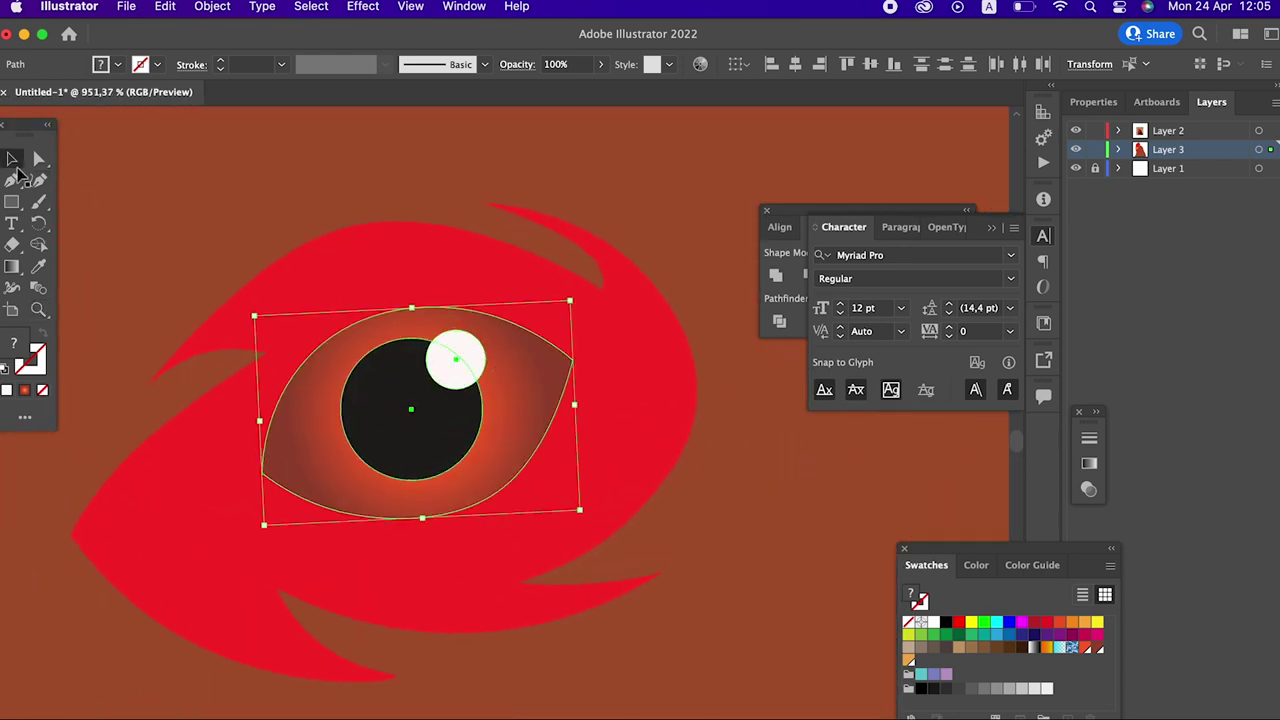
left_click(760, 467)
left_click(554, 386)
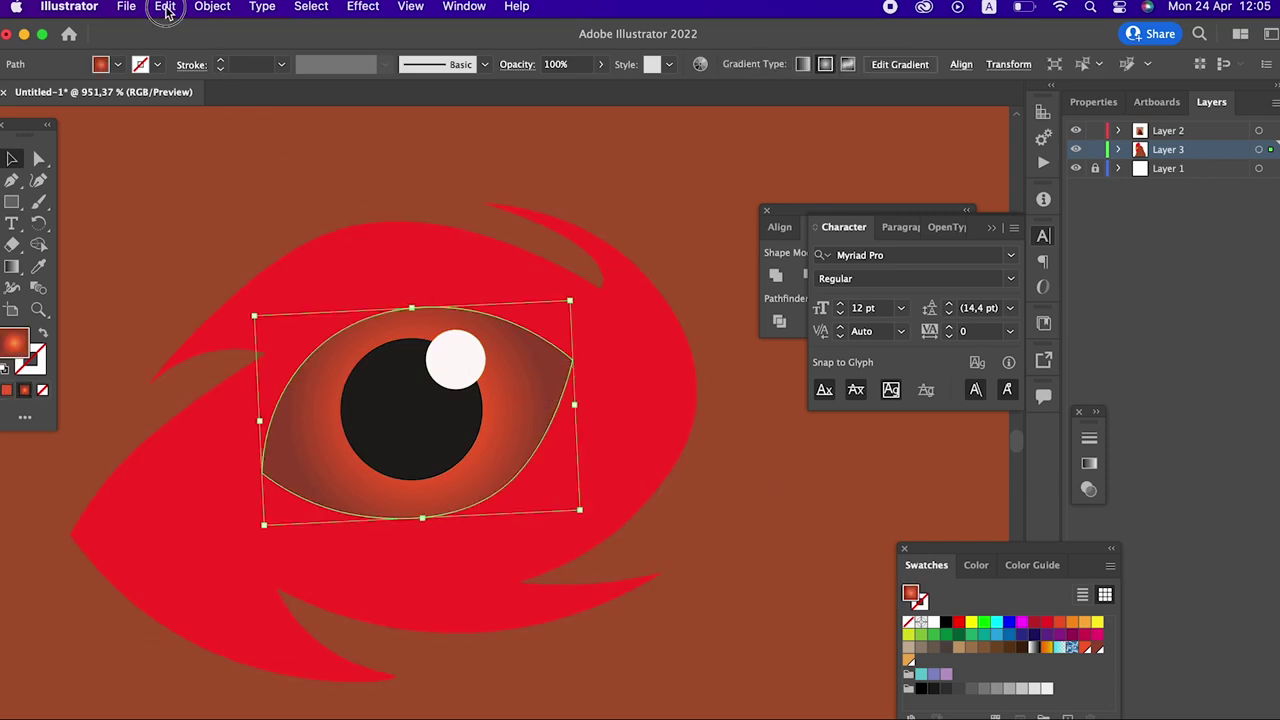
Step: Paste a copy of the eye shape behind the original and enlarge it toward the upper right
left_click(167, 8)
left_click(185, 101)
left_click(166, 8)
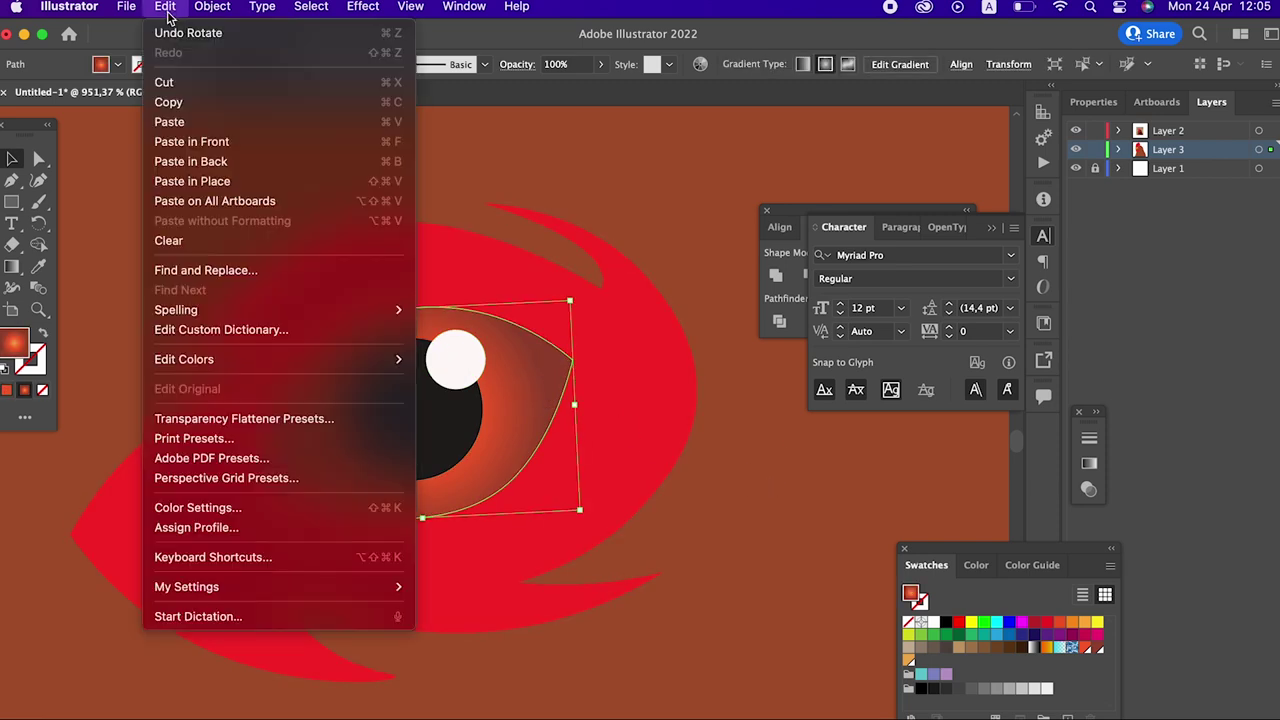
left_click(264, 161)
left_click_drag(570, 299, 593, 293)
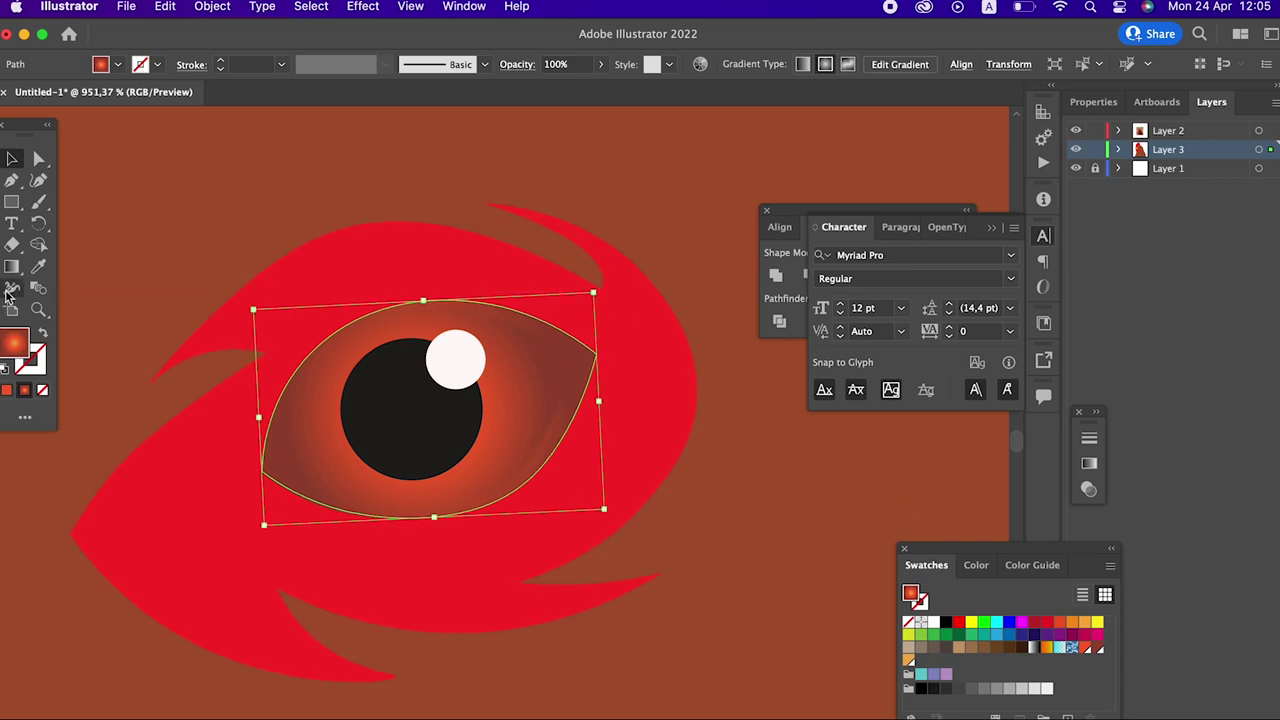
Step: Fill the enlarged copy with deep red AF1E1E
left_click(38, 266)
left_click(337, 257)
double_click(13, 345)
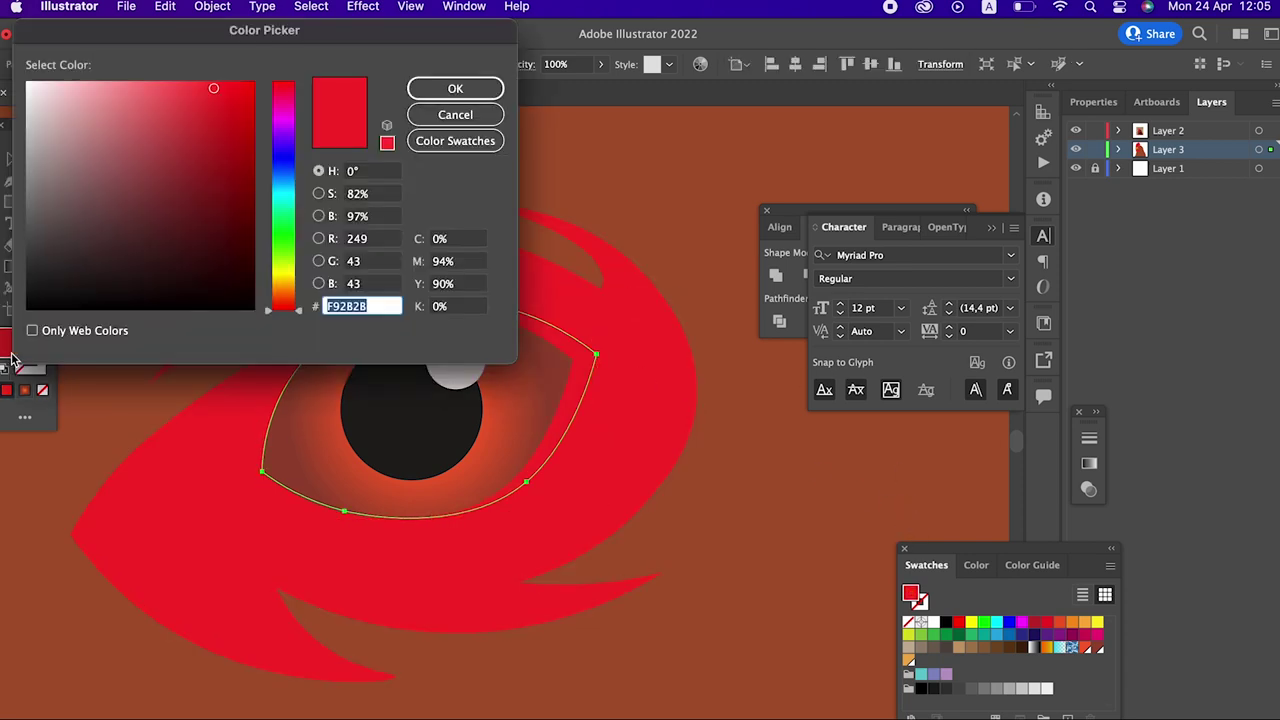
left_click(217, 155)
left_click(455, 88)
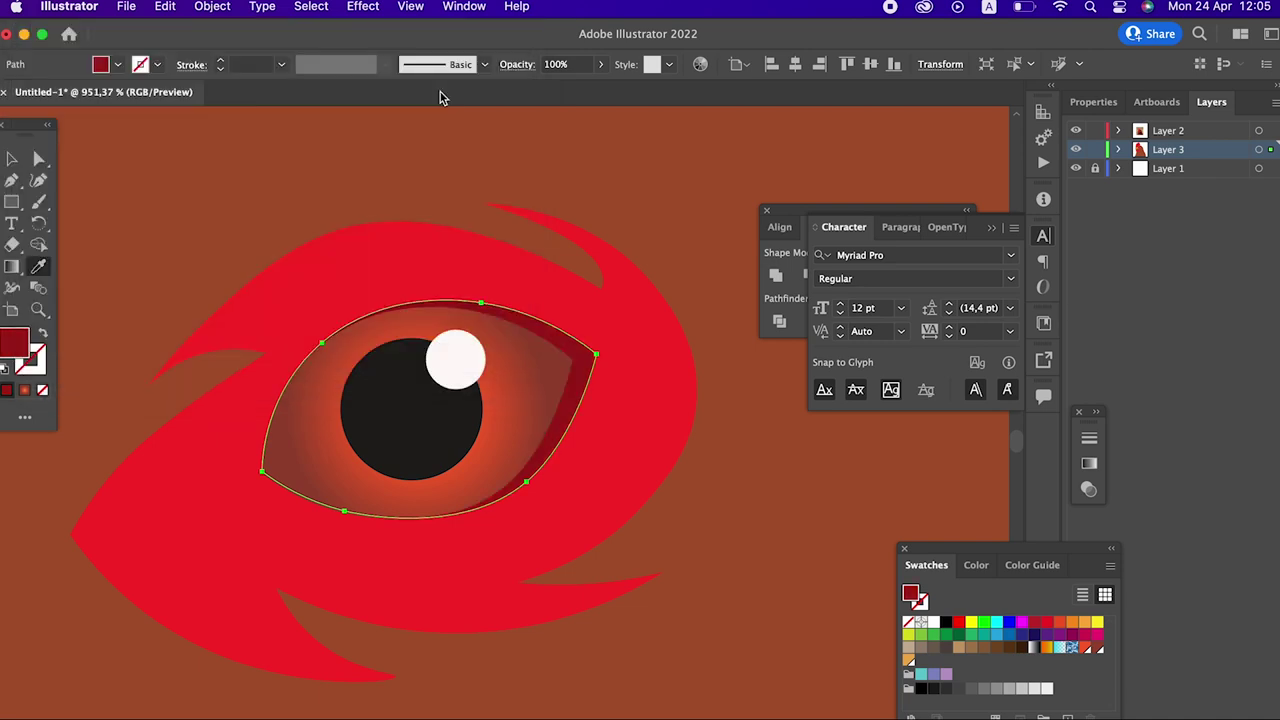
key("z")
scroll(280, 329, "down", 3)
scroll(623, 523, "up", 5)
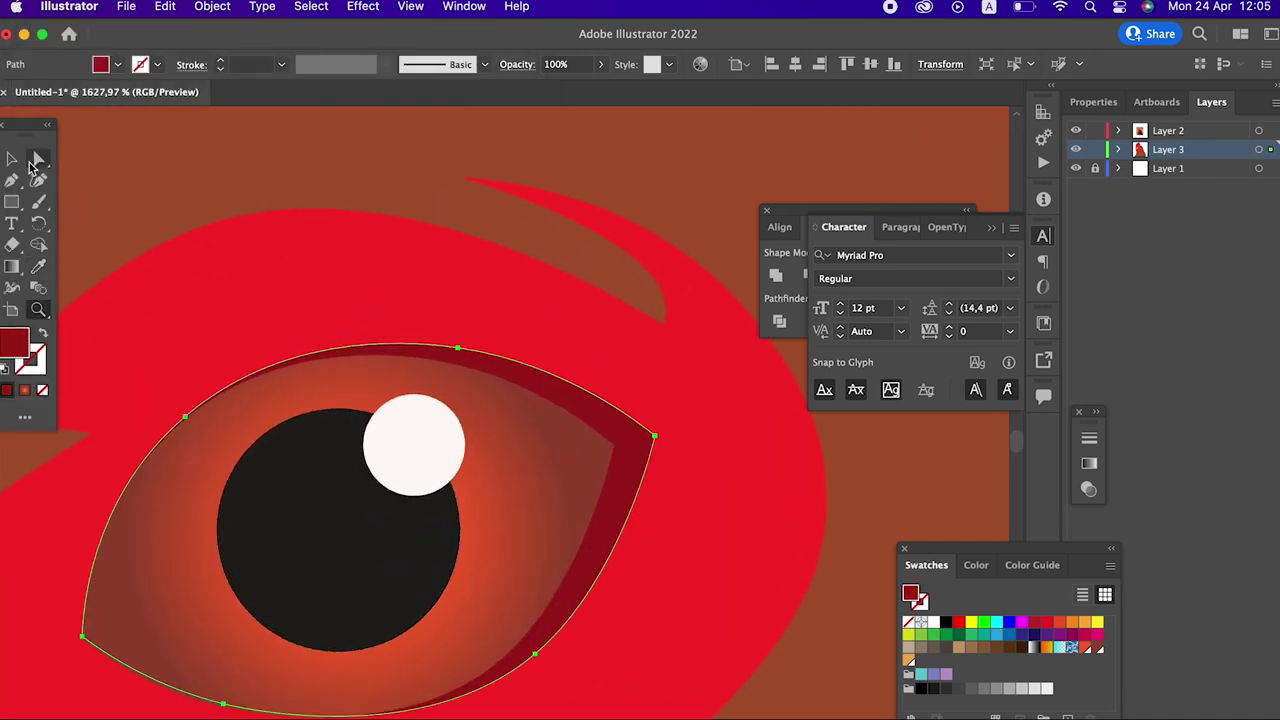
Step: Select the whole eye shape and zoom in close on it
left_click(18, 160)
left_click(38, 180)
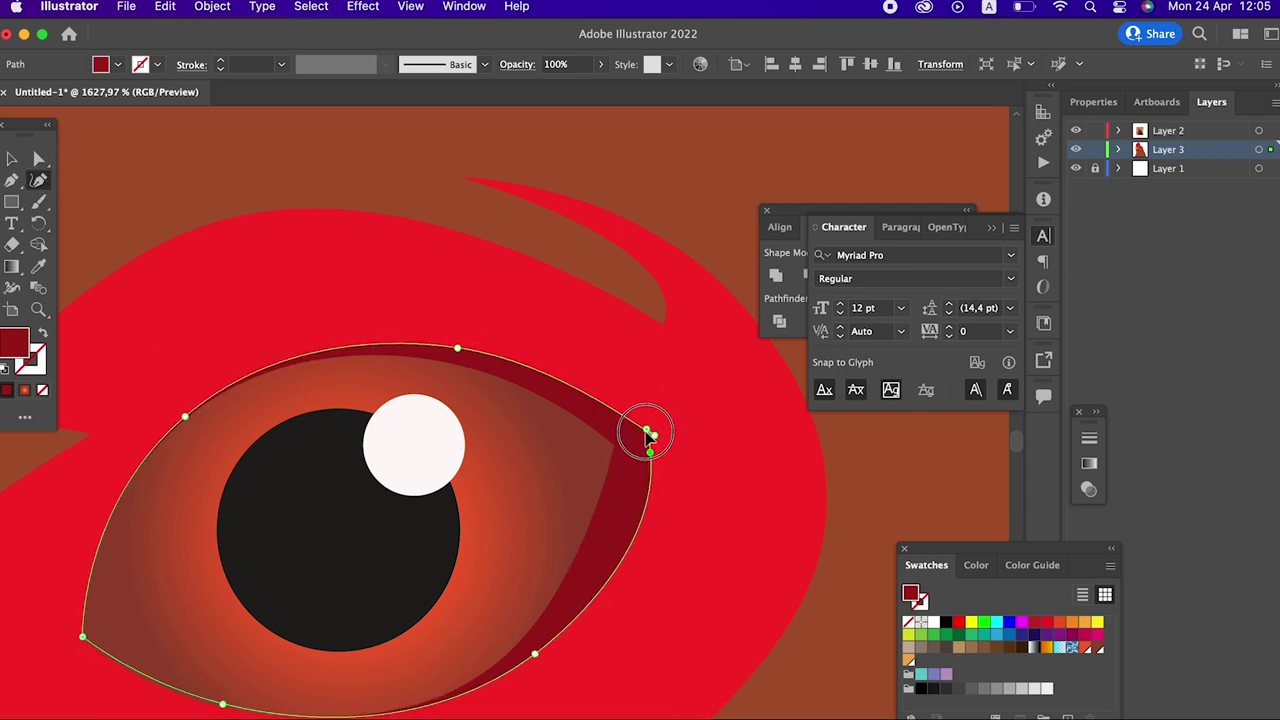
key("super")
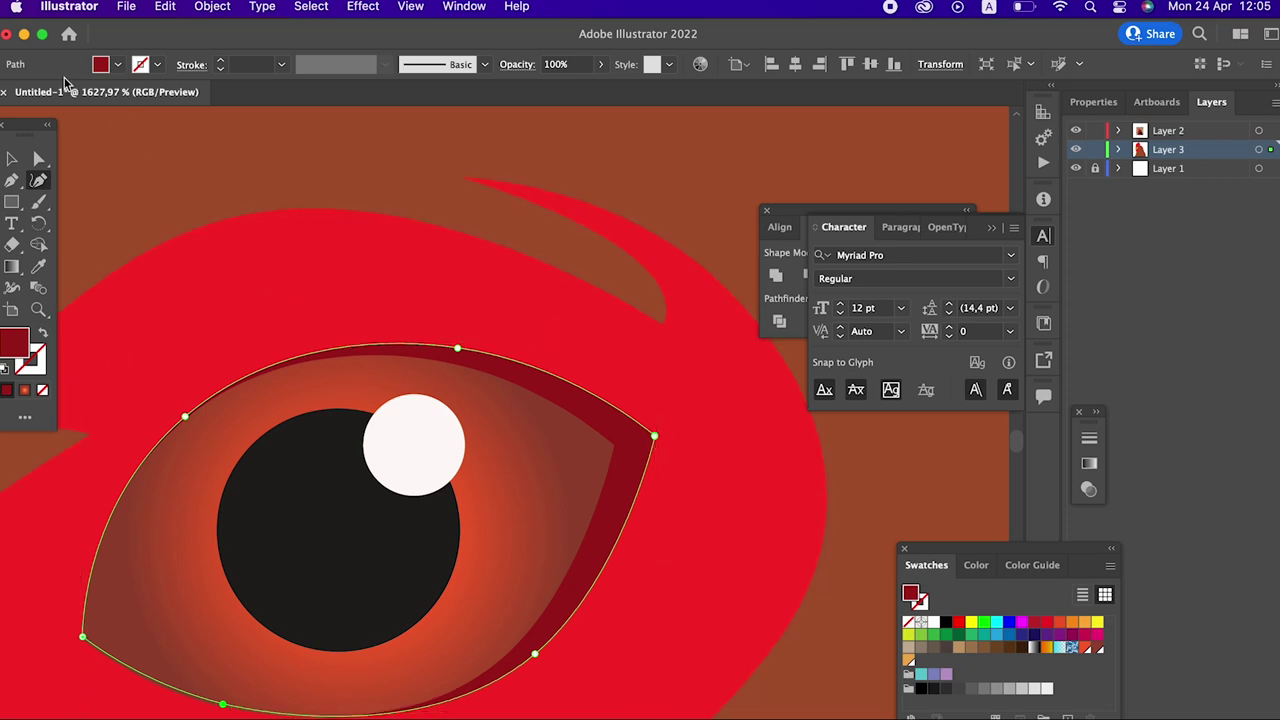
left_click(11, 160)
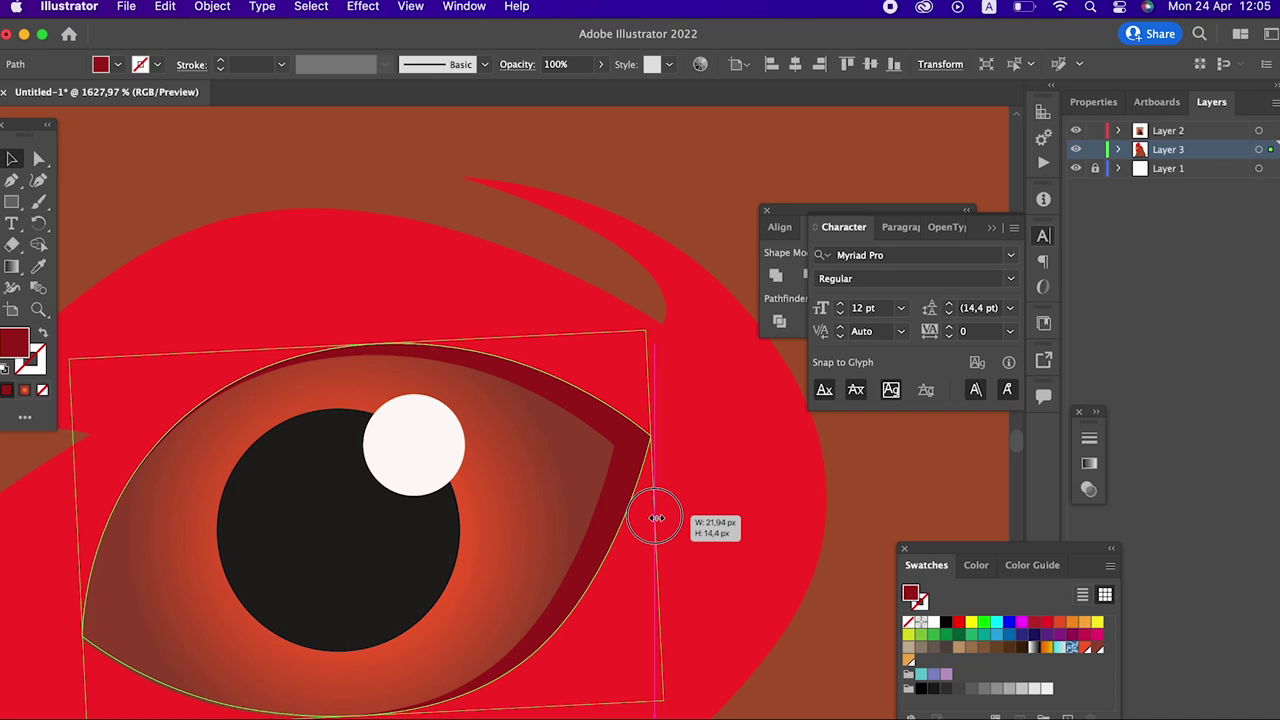
key("z")
mouse_move(657, 514)
left_mouse_down()
mouse_move(480, 294)
mouse_move(150, 321)
left_mouse_up()
left_click_drag(484, 365, 657, 477)
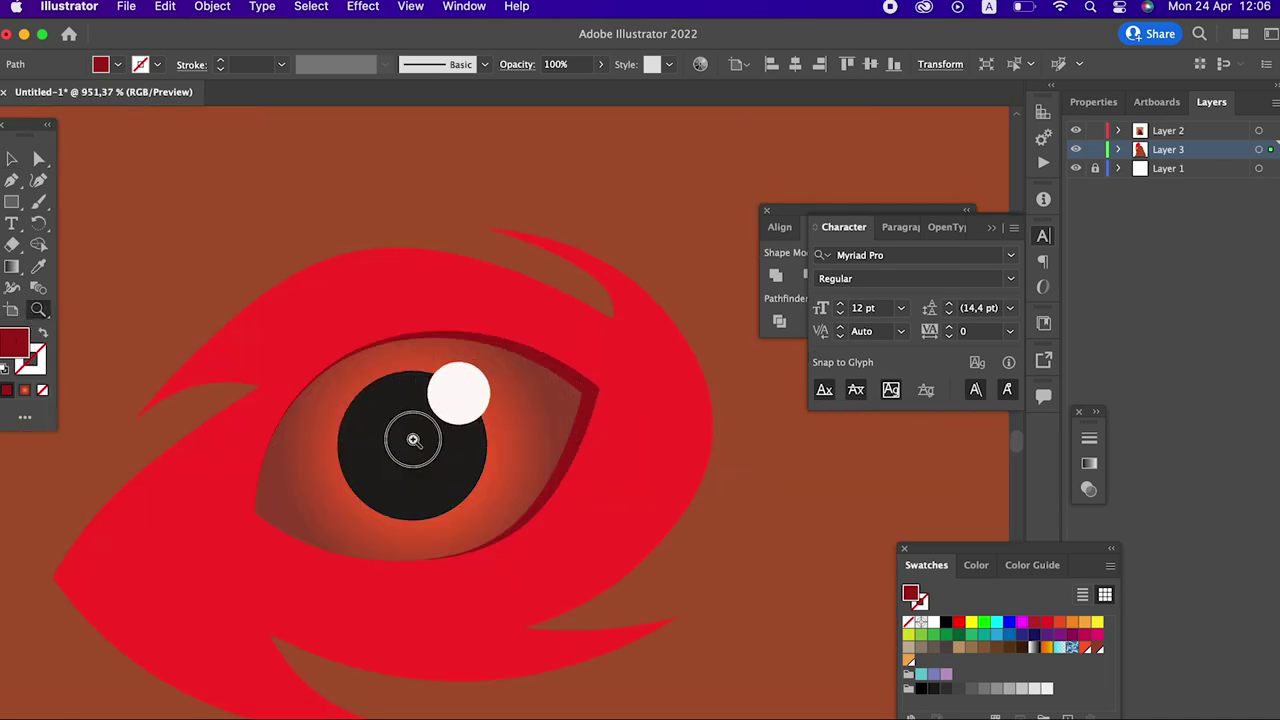
Step: Convert the eye's outer corner anchor into a sharp point and zoom out to the head
left_click(38, 160)
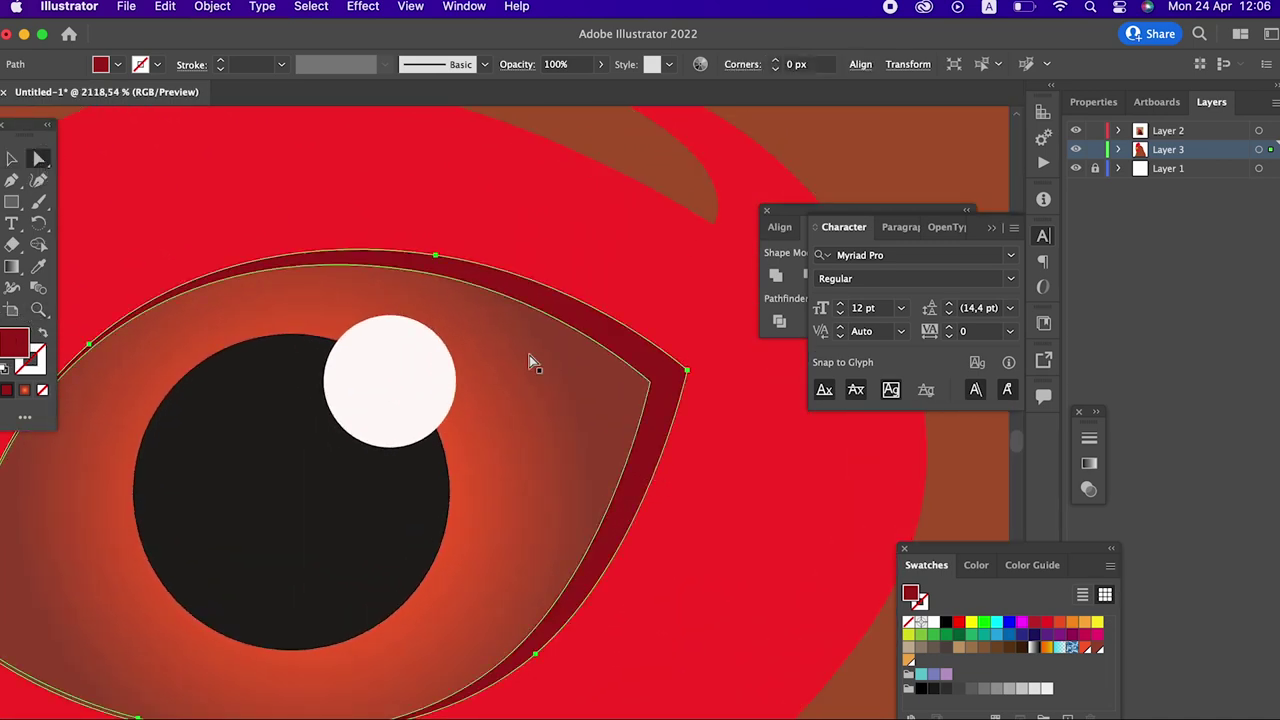
left_click(677, 390)
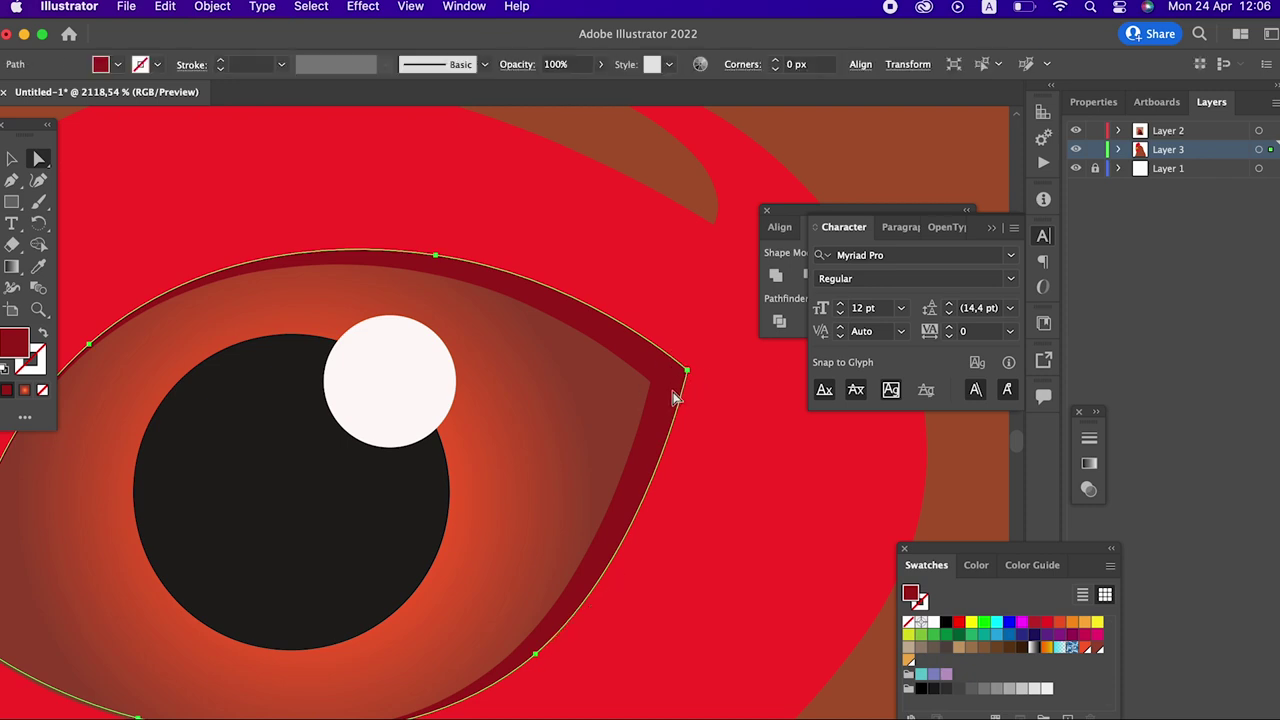
left_click(776, 280)
left_click(686, 371)
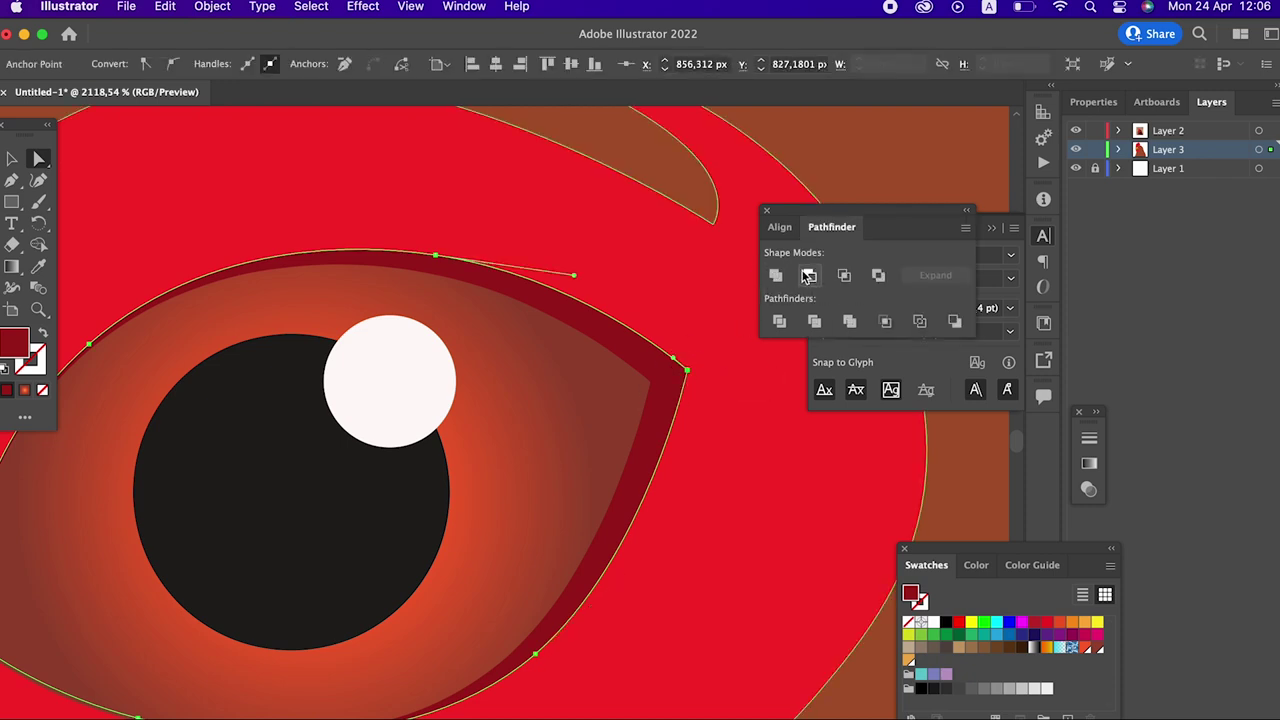
left_click(669, 392)
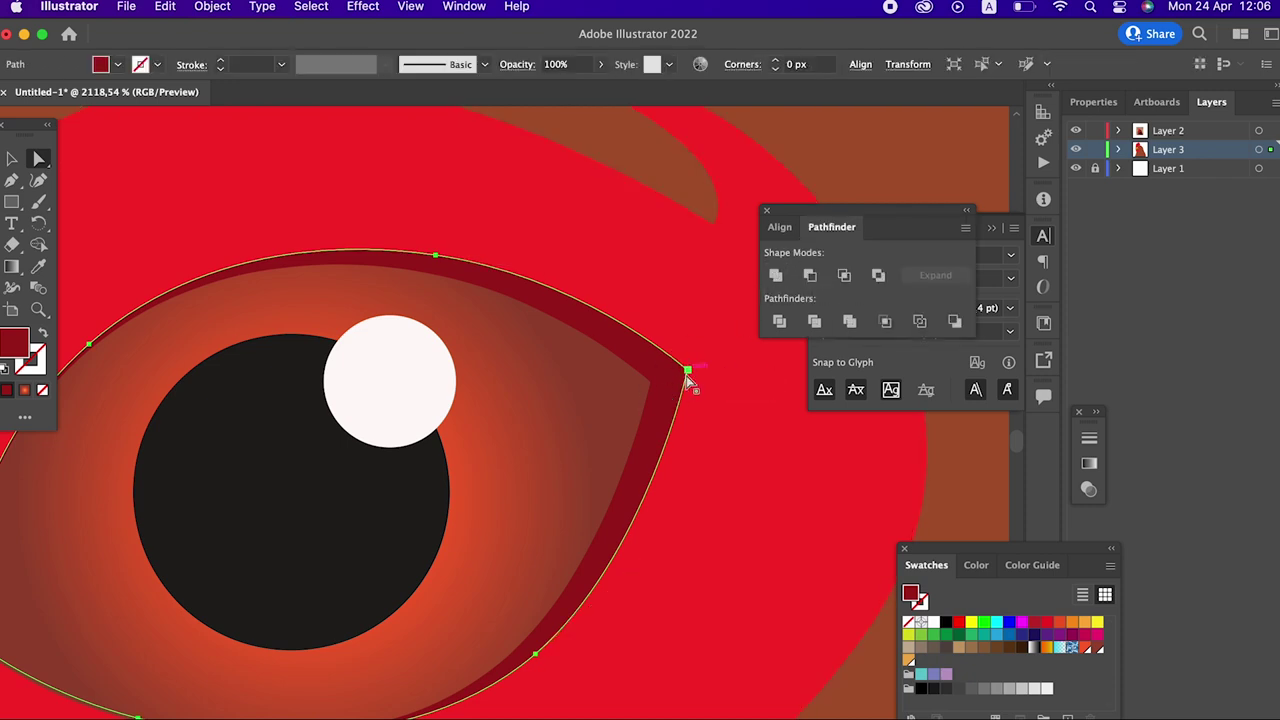
key("z")
mouse_move(606, 363)
left_mouse_down()
mouse_move(503, 378)
mouse_move(574, 331)
mouse_move(443, 391)
mouse_move(643, 446)
mouse_move(418, 282)
mouse_move(470, 285)
left_mouse_up()
Step: Pull the red patch's left edge points and bottom spikes inward with the Curvature tool
left_click(14, 159)
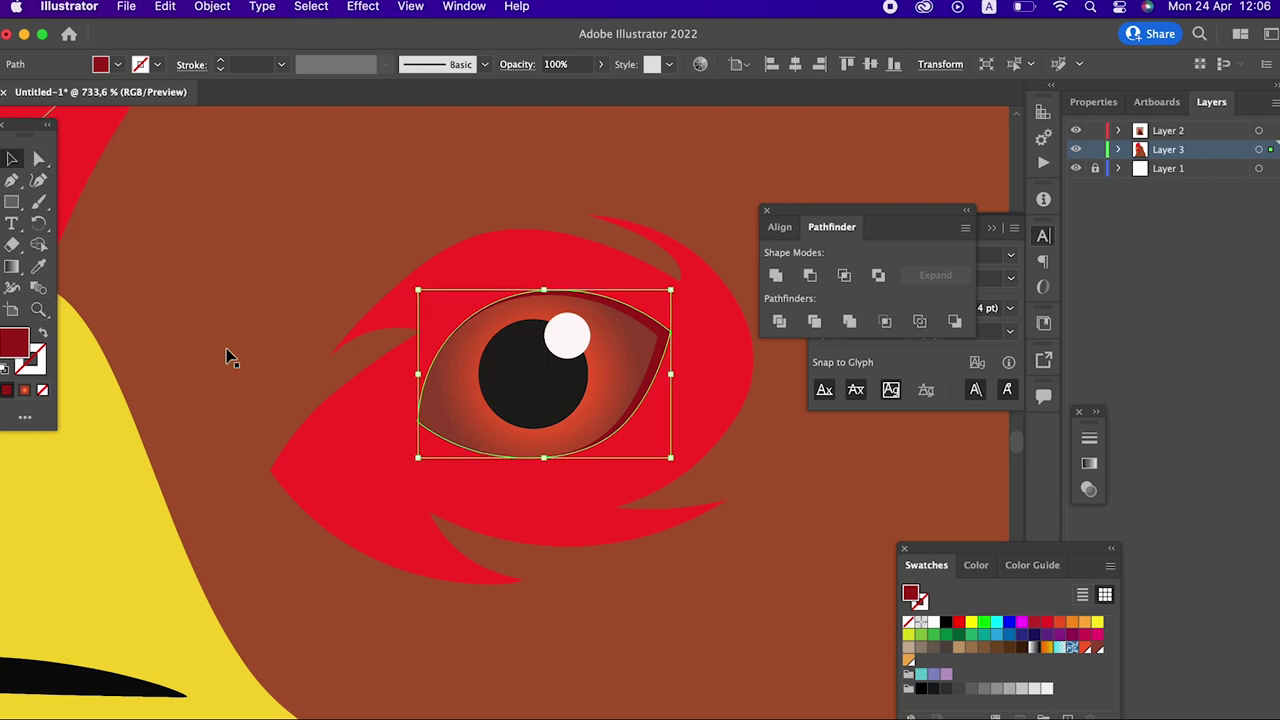
left_click(358, 447)
left_click(38, 180)
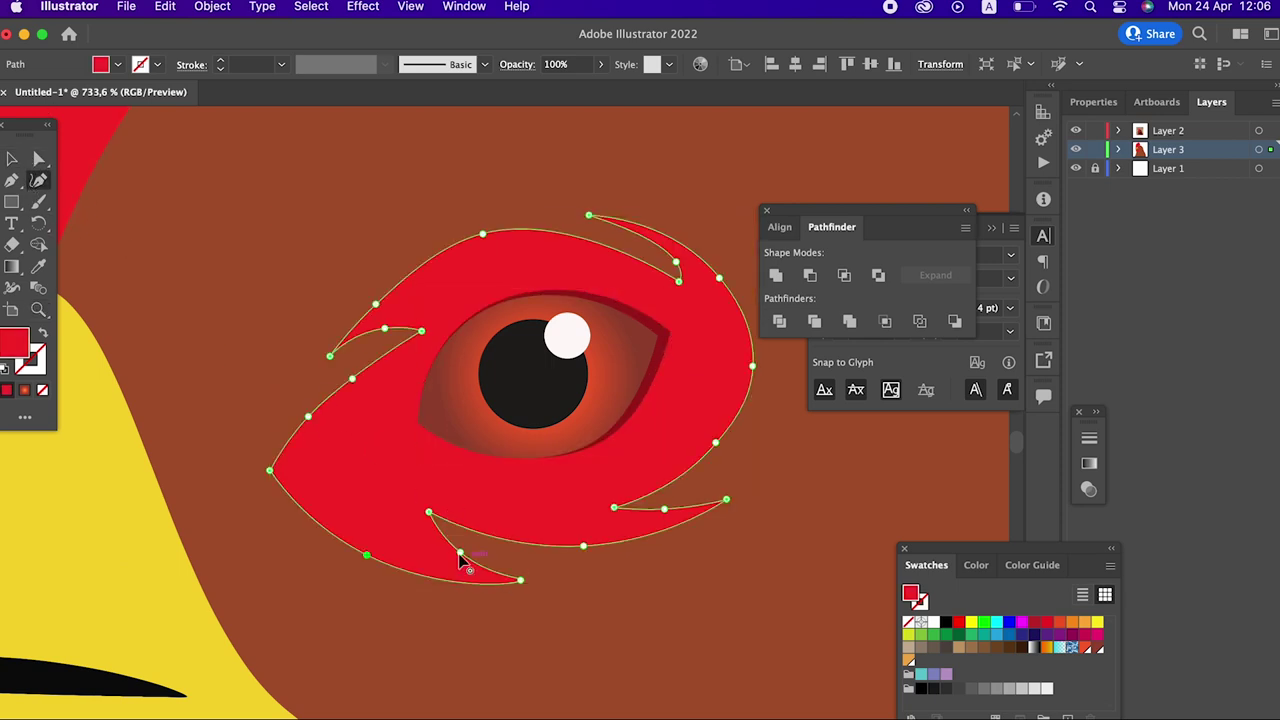
left_click_drag(269, 471, 306, 476)
left_click_drag(313, 424, 329, 421)
left_click_drag(371, 560, 391, 547)
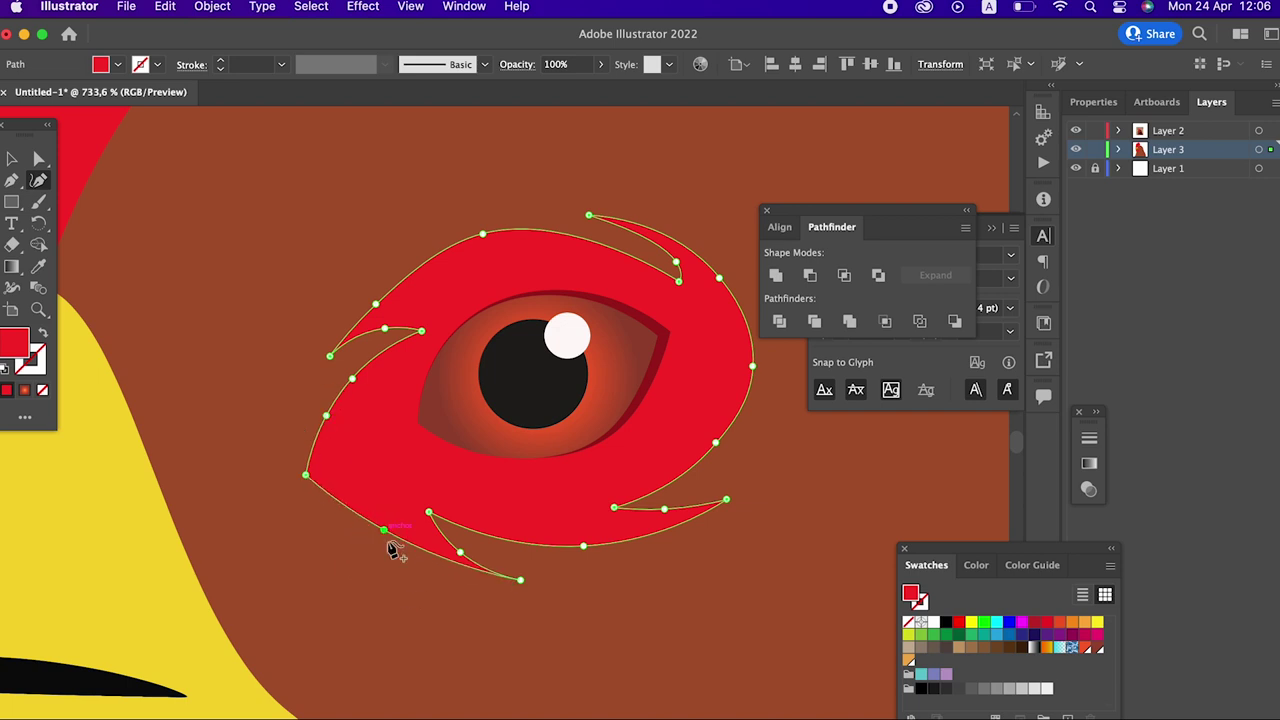
mouse_move(520, 581)
left_mouse_down()
mouse_move(530, 562)
mouse_move(467, 549)
left_mouse_up()
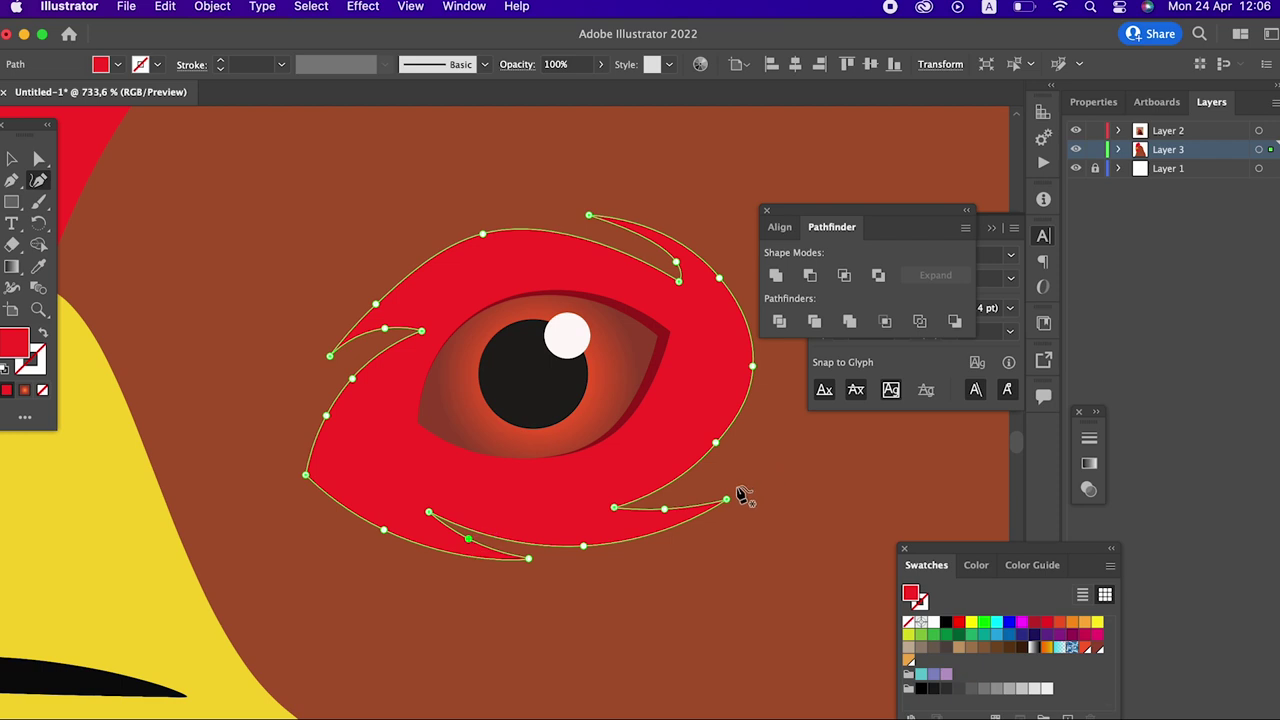
Step: Reshape the right, top and upper-left spikes of the red patch
left_click_drag(727, 500, 726, 469)
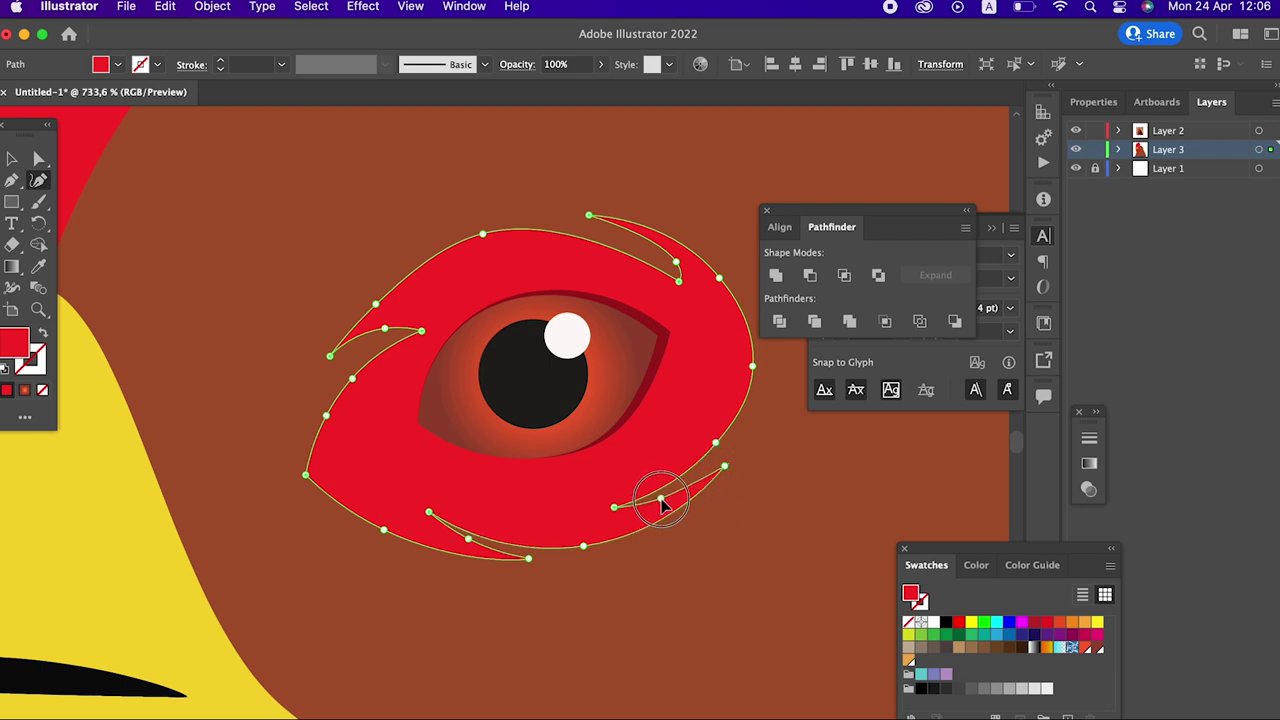
left_click_drag(677, 263, 653, 252)
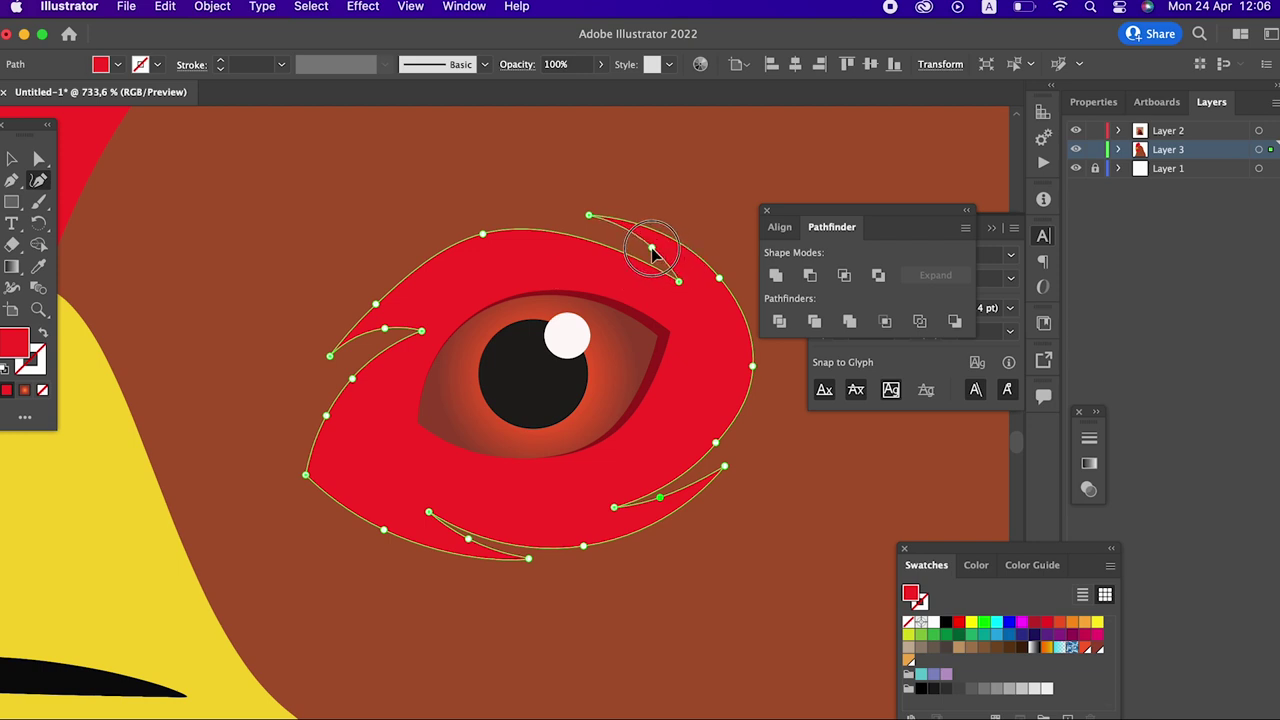
left_click_drag(588, 216, 575, 220)
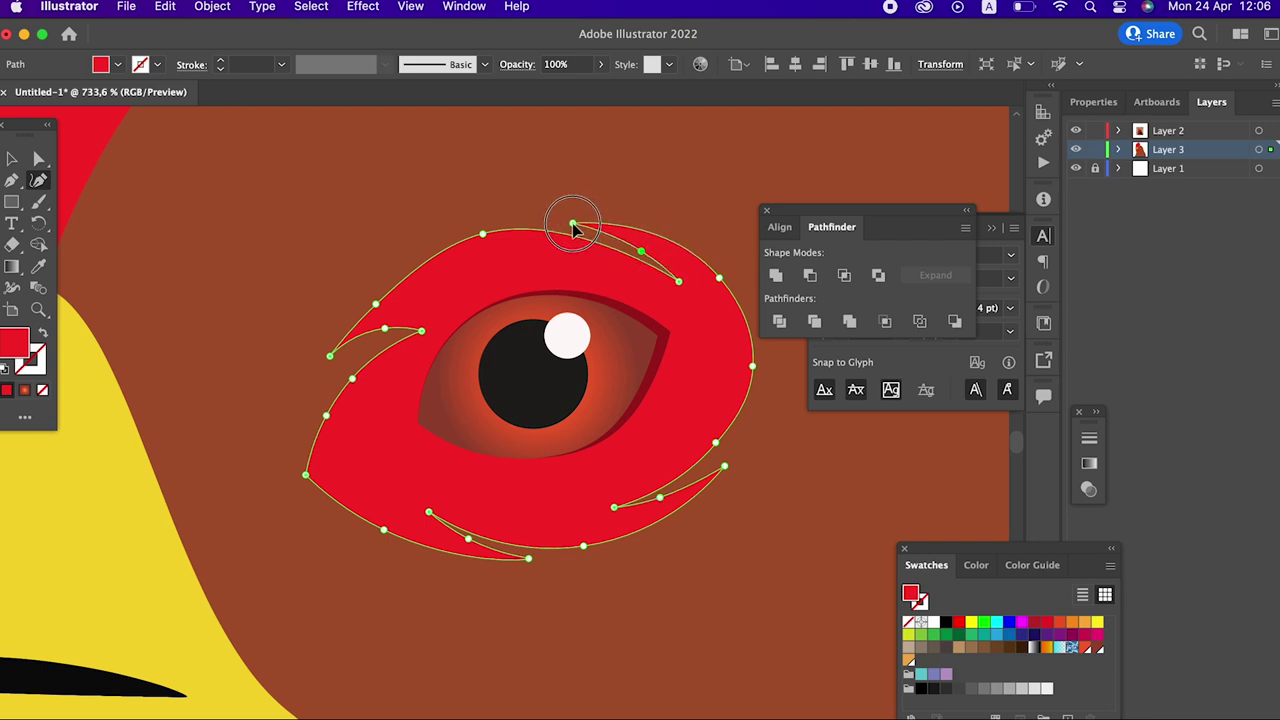
left_click_drag(482, 235, 490, 250)
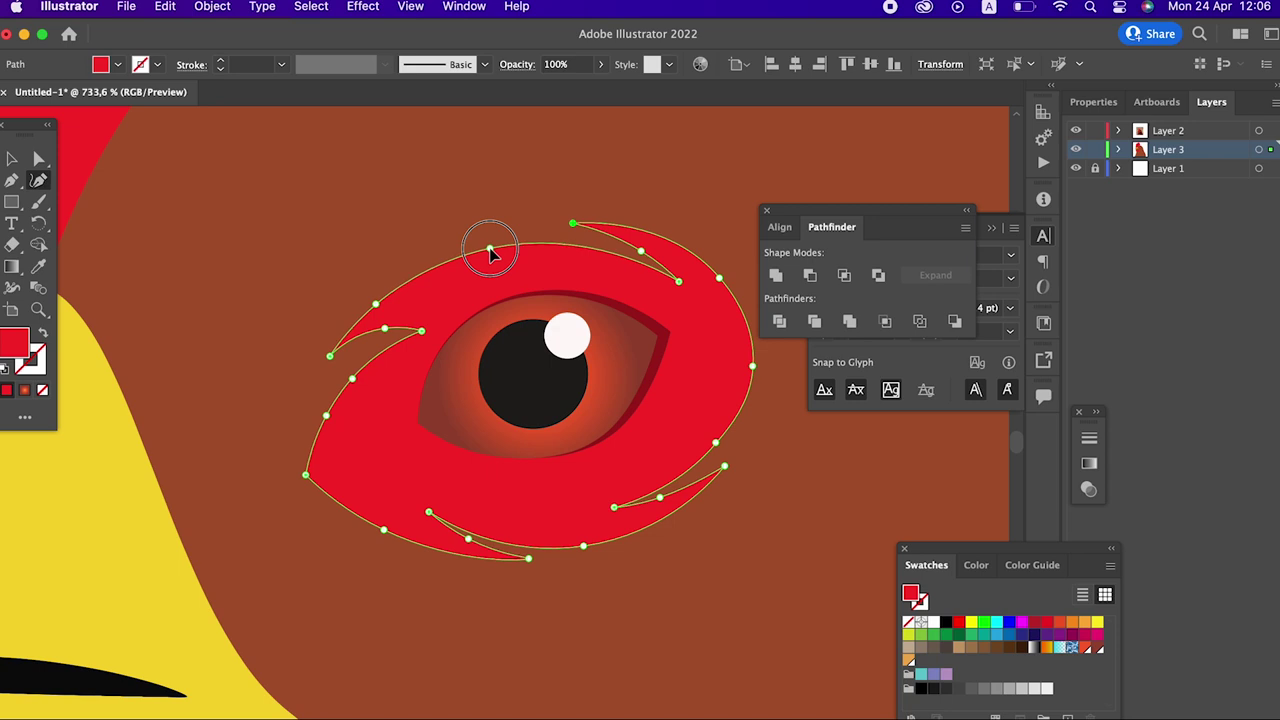
left_click_drag(331, 357, 342, 376)
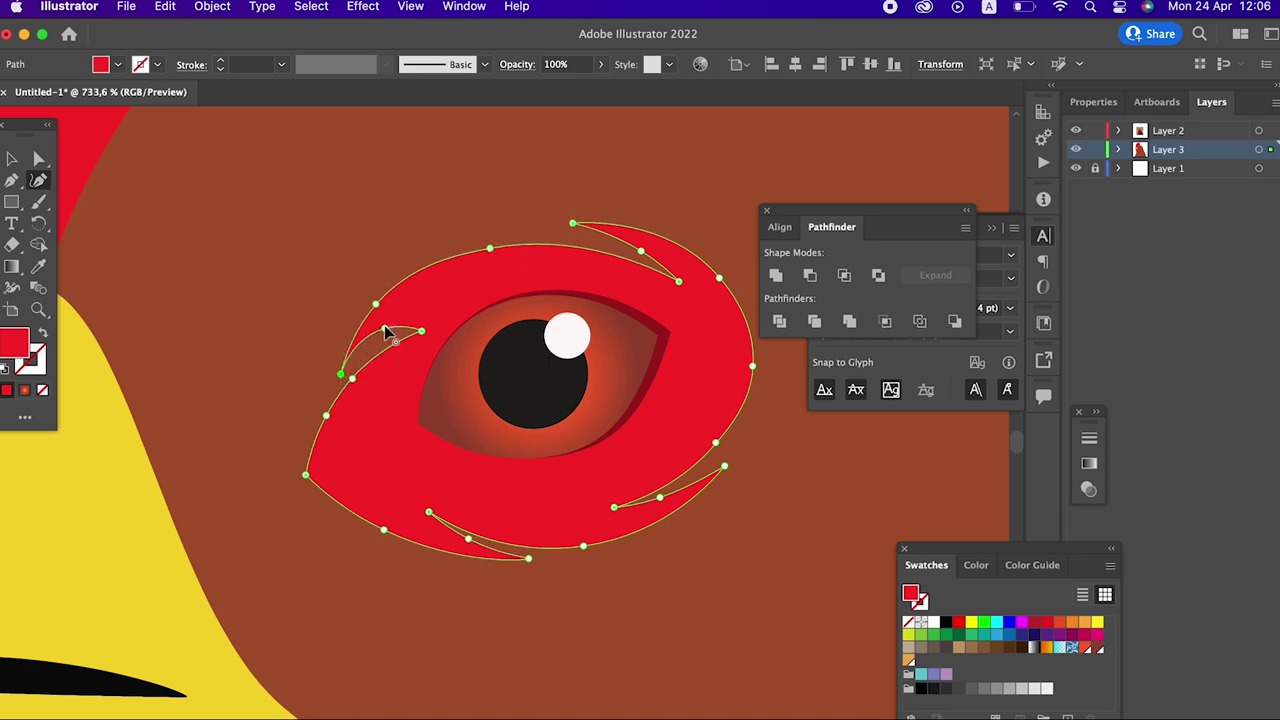
left_click_drag(377, 305, 385, 311)
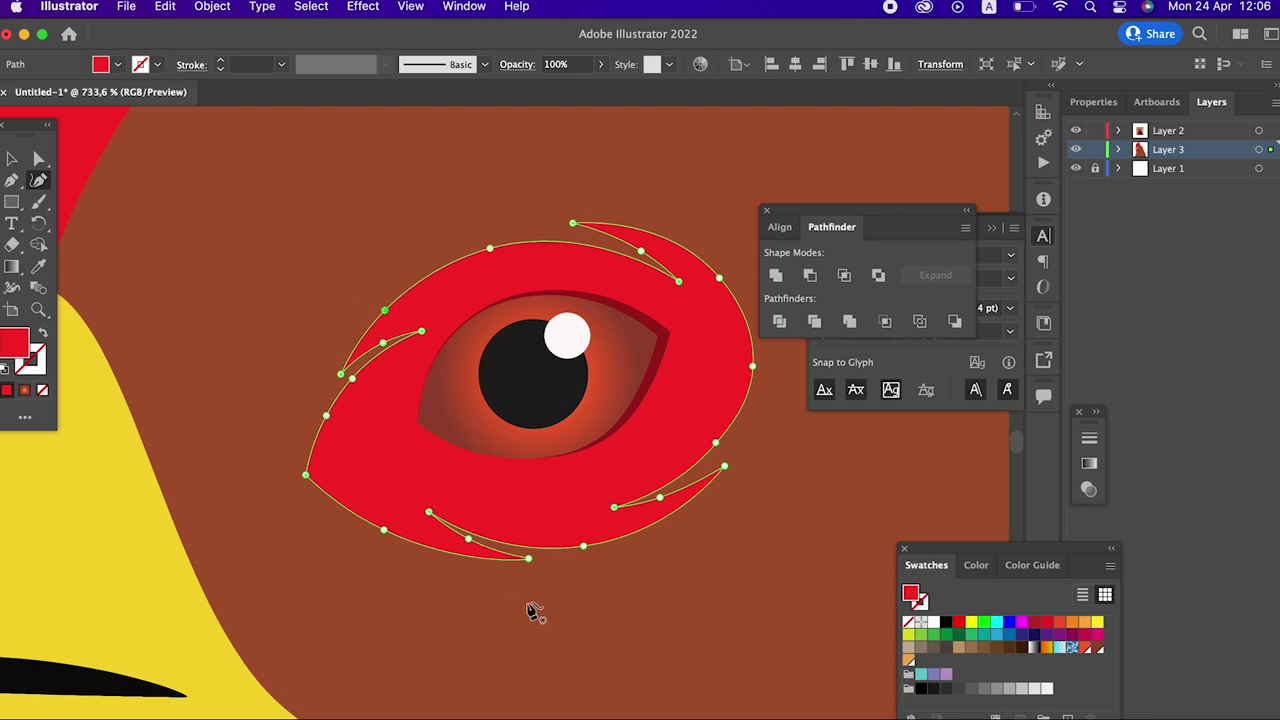
Step: Select the whole red eye patch and zoom out to review it
key("z")
scroll(326, 349, "down", 3)
scroll(529, 429, "up", 5)
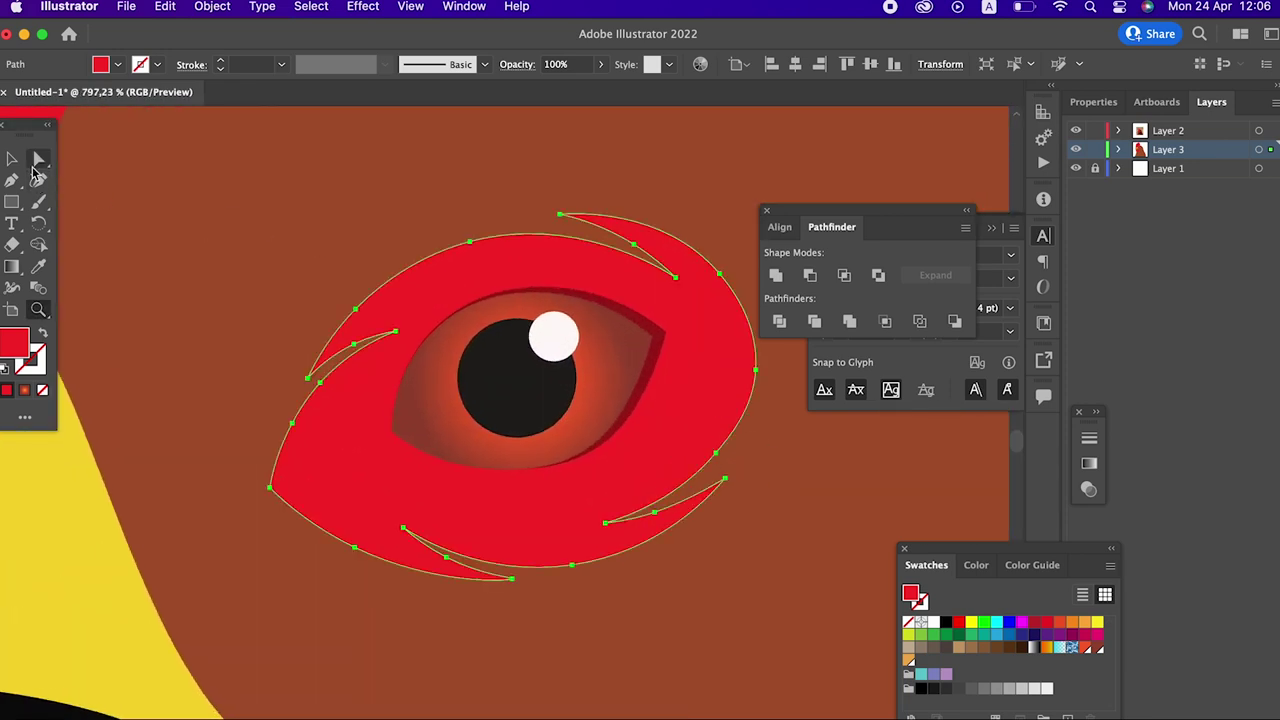
left_click(12, 162)
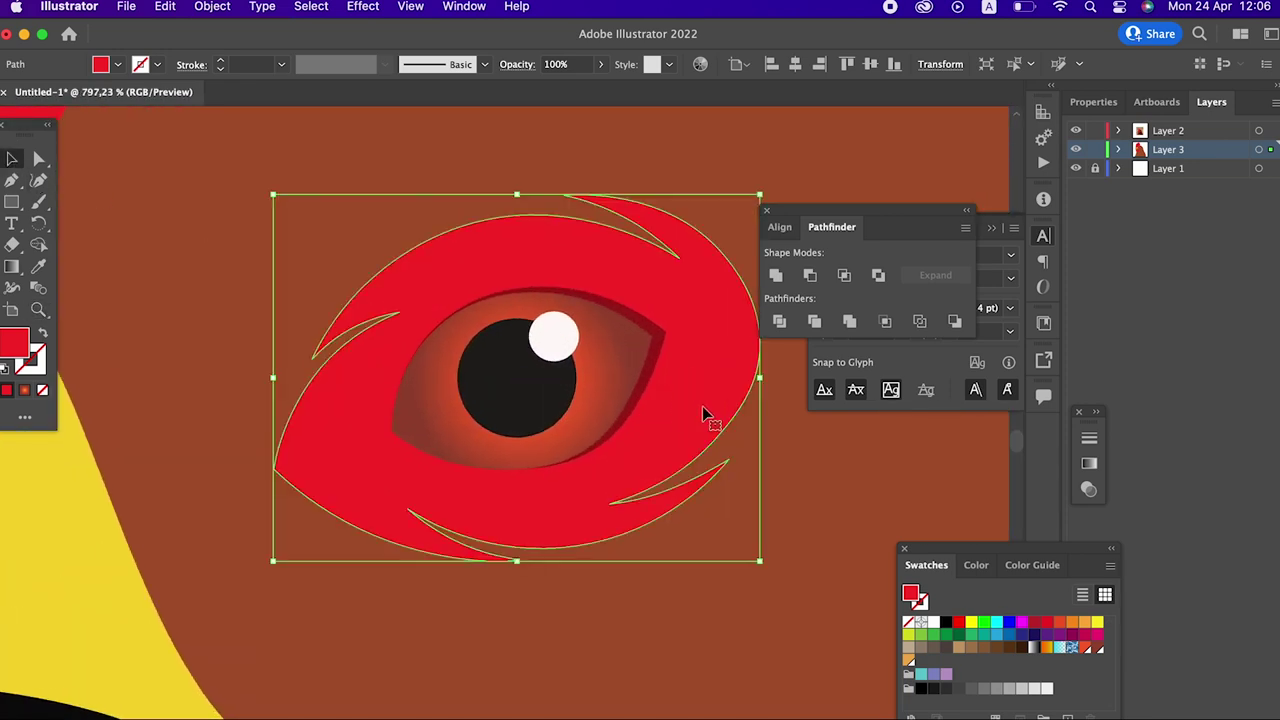
key("z")
scroll(314, 374, "down", 5)
scroll(308, 375, "down", 5)
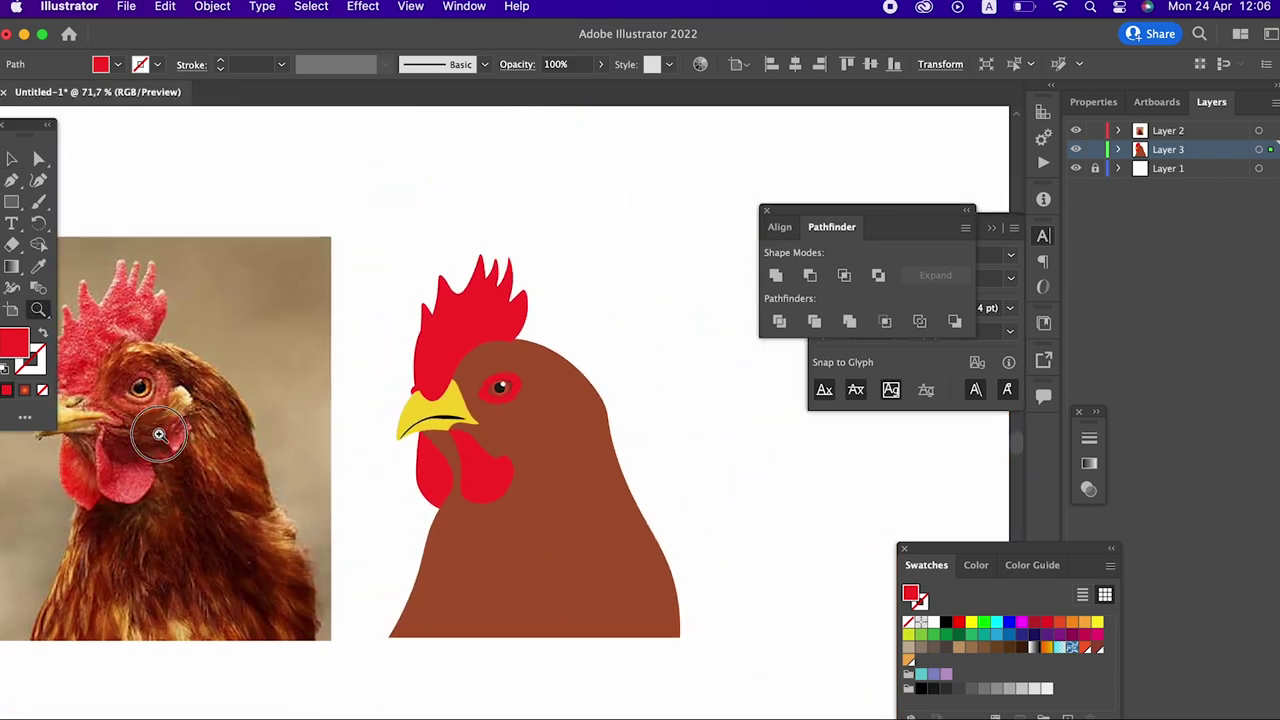
Step: Reshape two of the red comb's base points where it meets the head
scroll(560, 440, "up", 2)
scroll(660, 411, "up", 5)
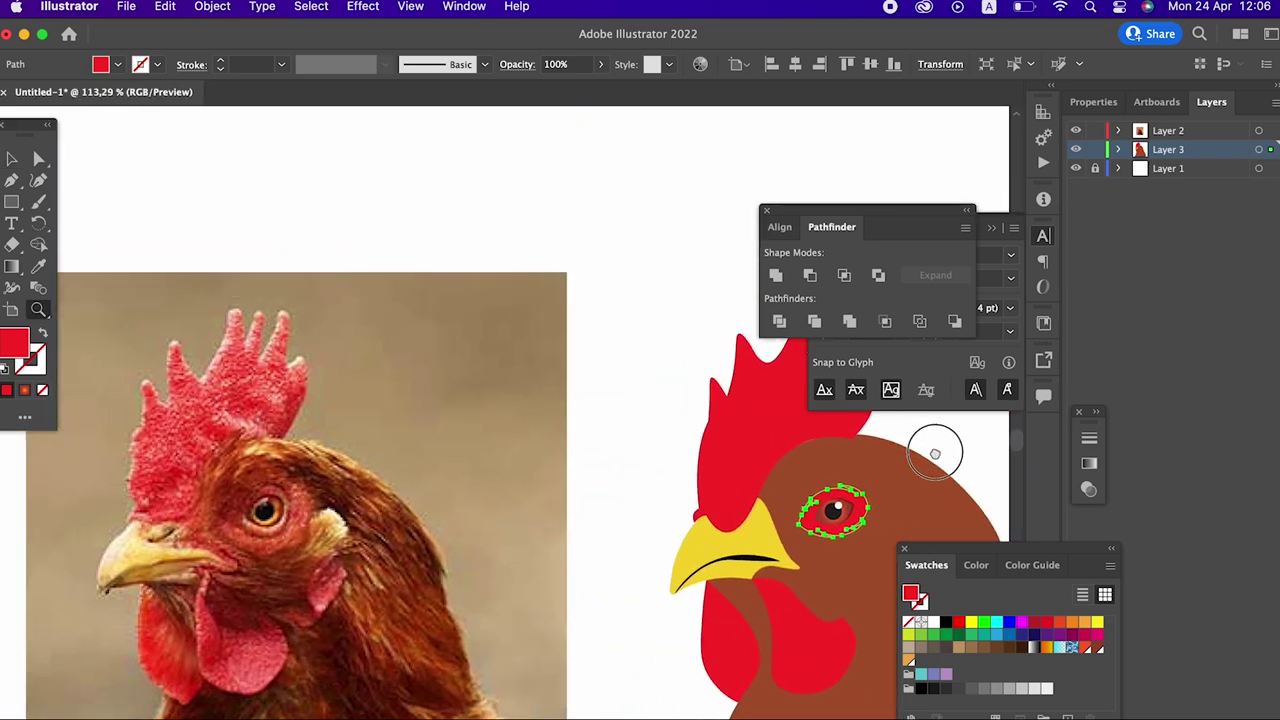
scroll(498, 510, "up", 3)
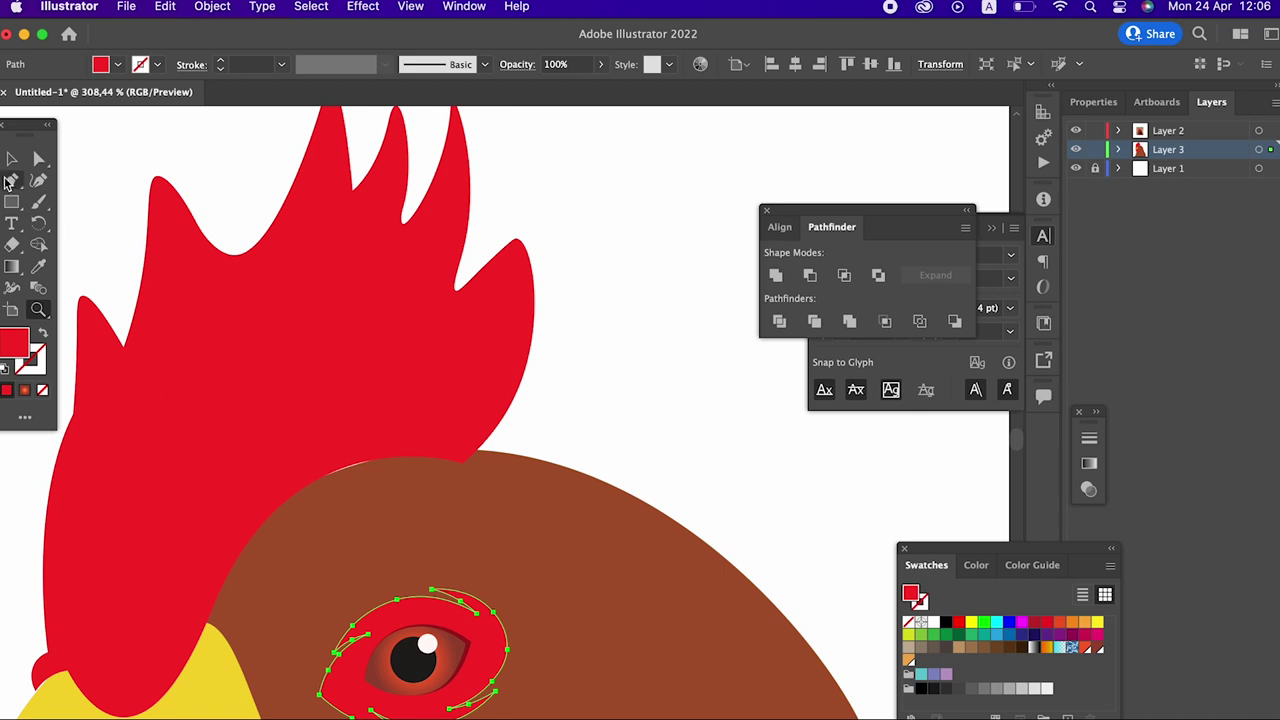
left_click(571, 391)
left_click(86, 325)
left_click(44, 183)
left_click_drag(464, 461, 487, 451)
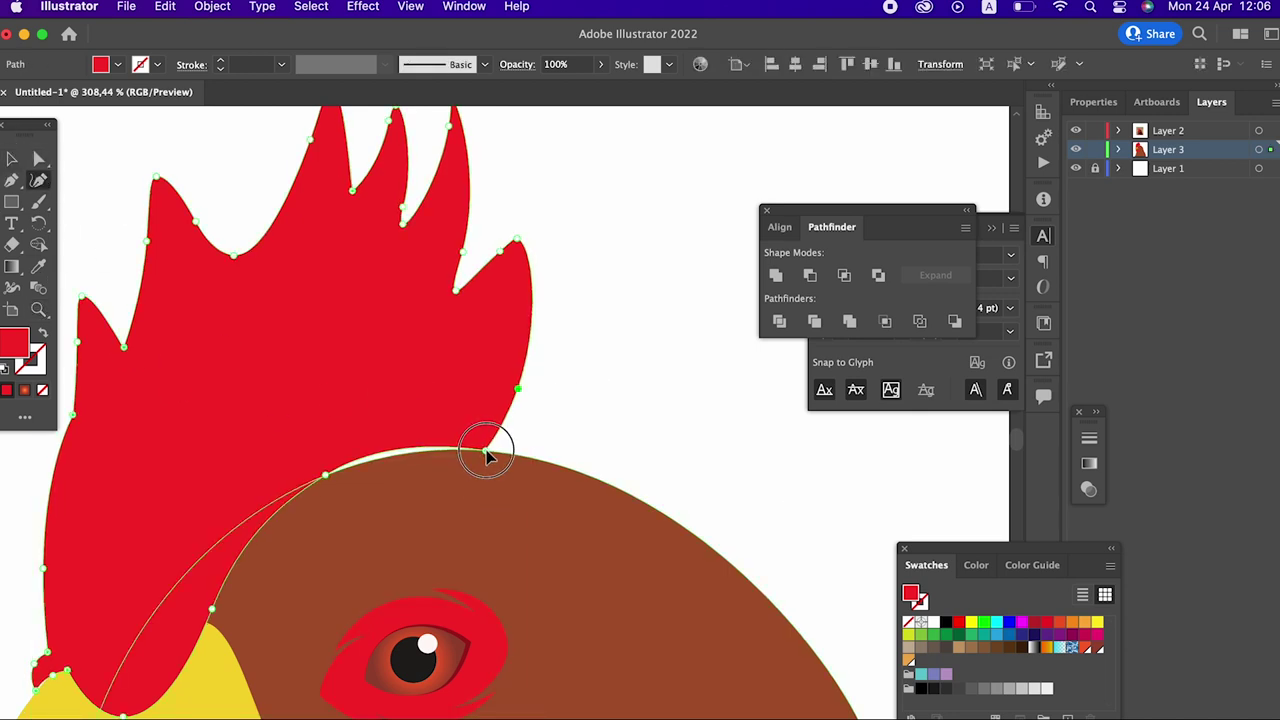
mouse_move(326, 476)
left_mouse_down()
mouse_move(347, 480)
mouse_move(93, 387)
left_mouse_up()
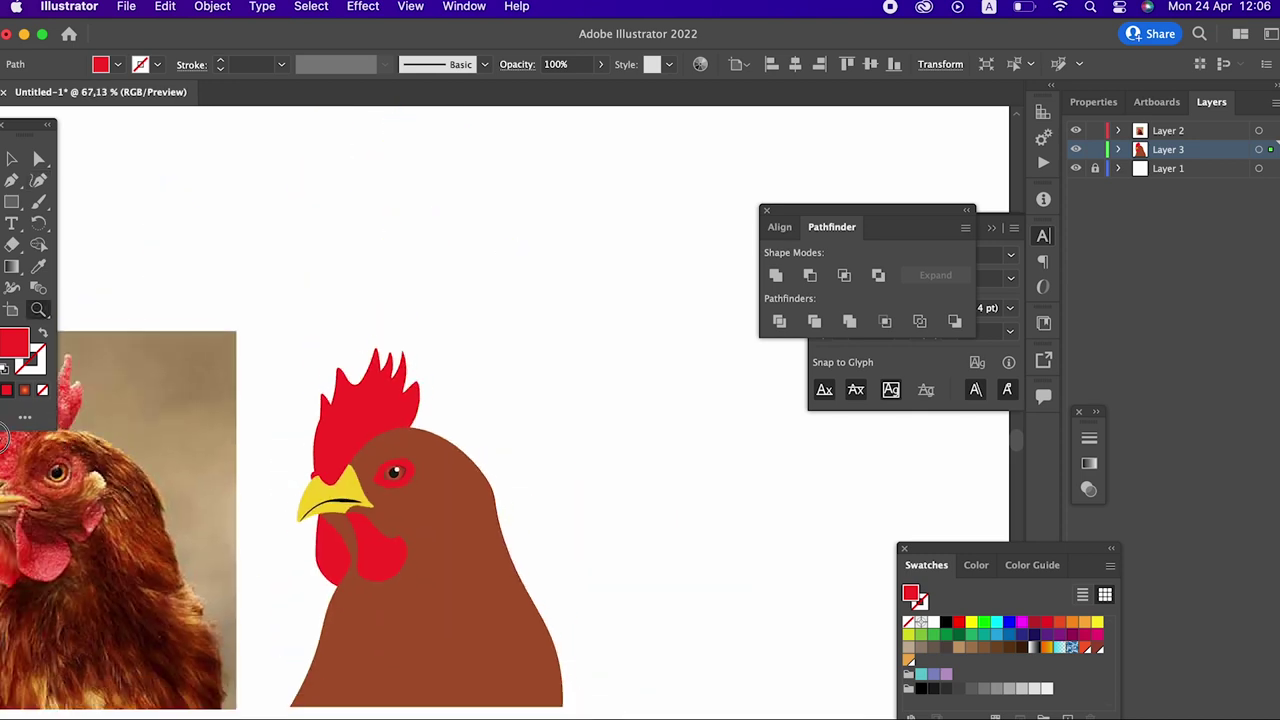
Step: Compare the rooster with the reference photo and pick up the body's brown as the fill
left_click(526, 366, "super")
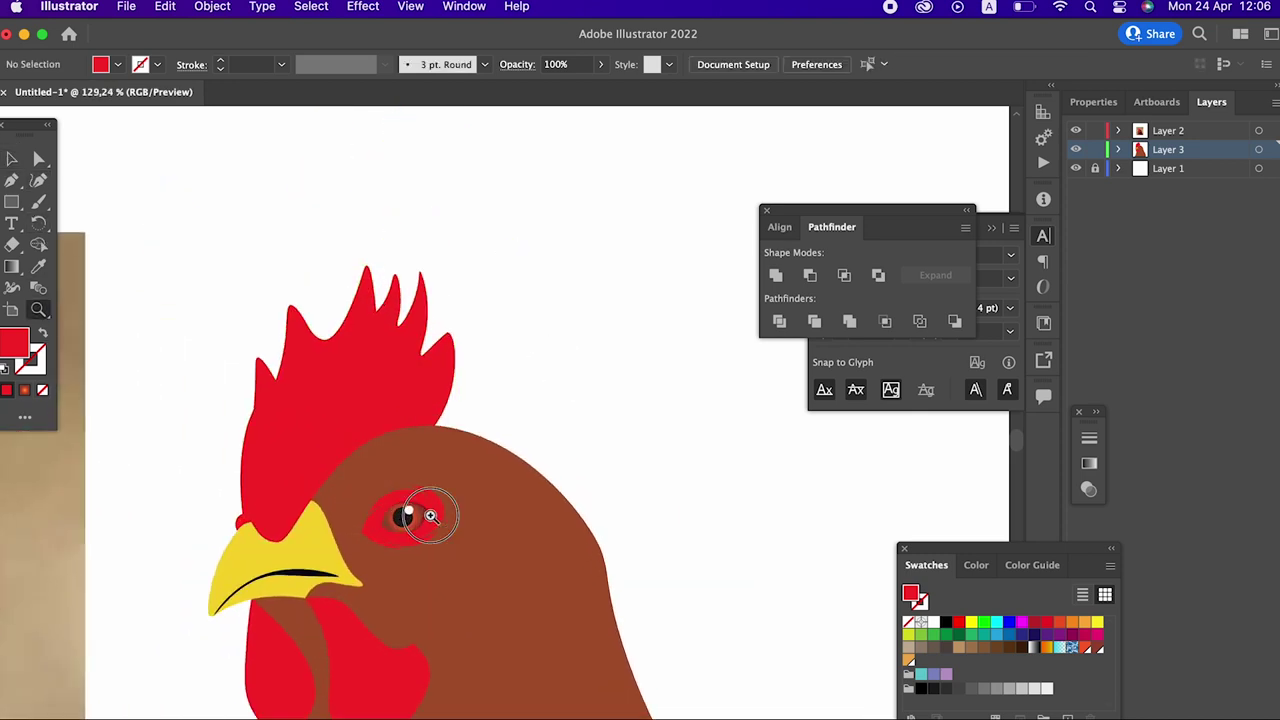
left_click_drag(408, 514, 351, 428)
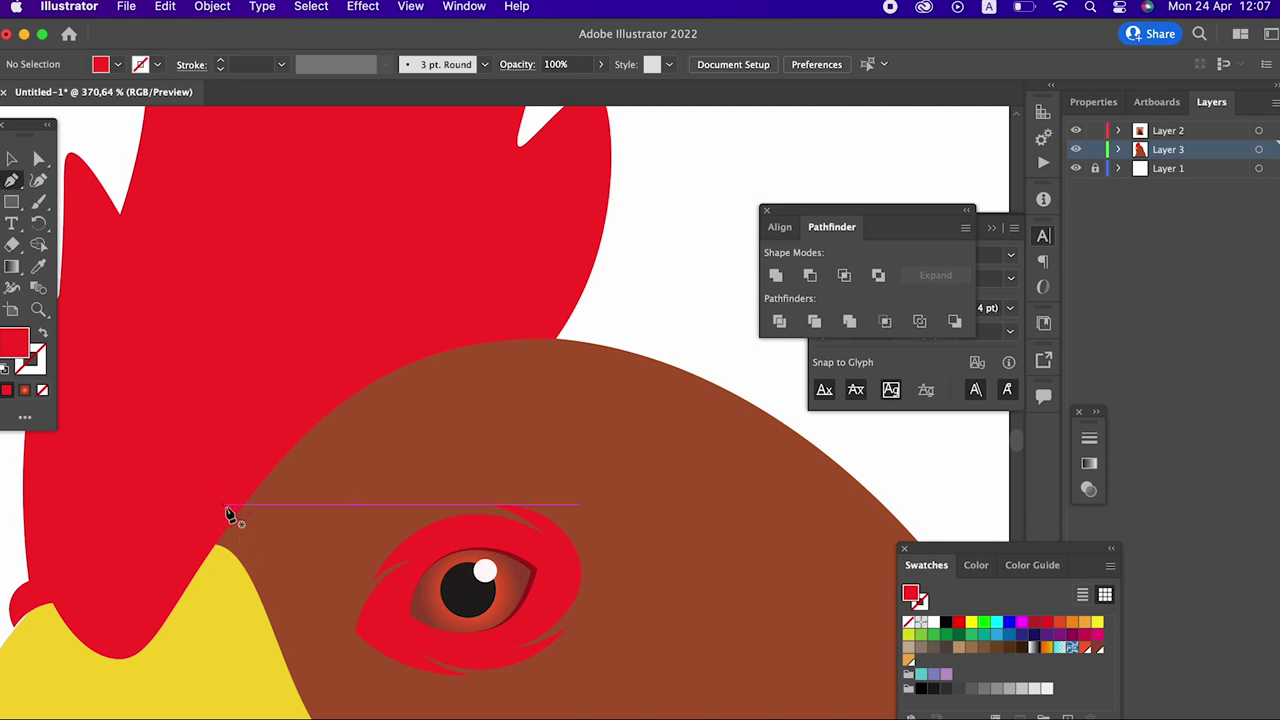
left_click_drag(345, 528, 502, 408)
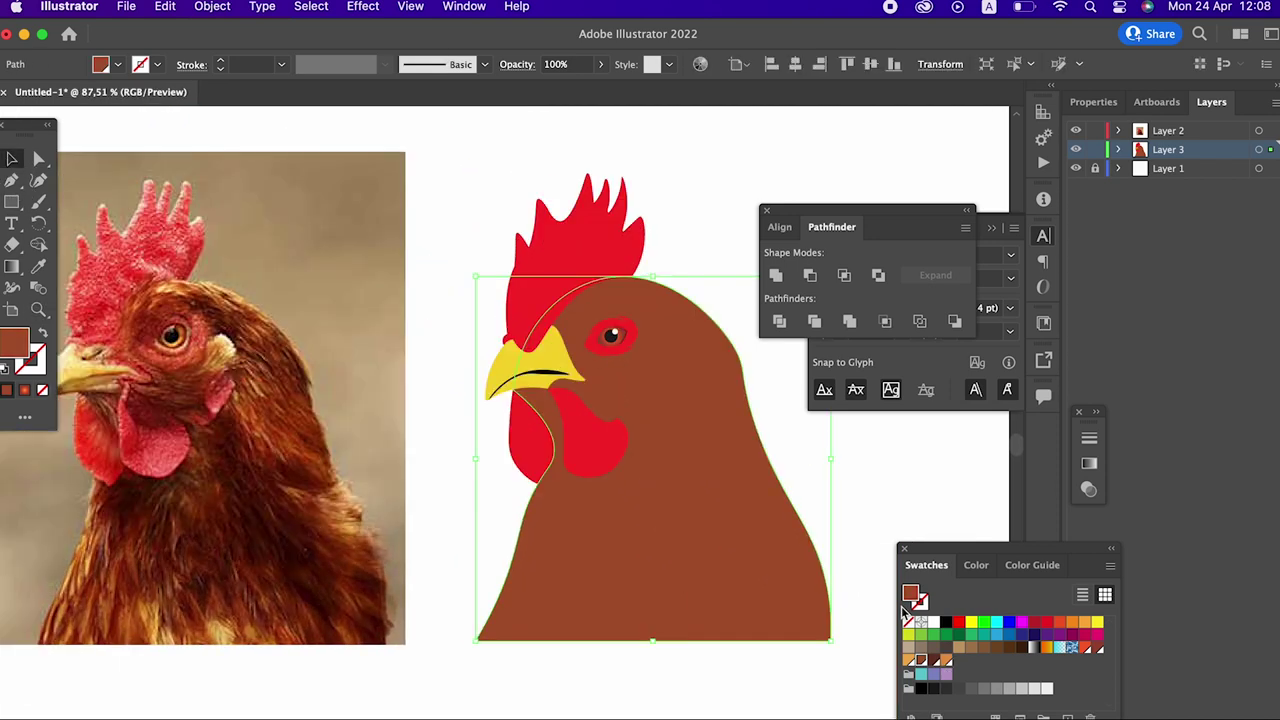
left_click(849, 460, "super")
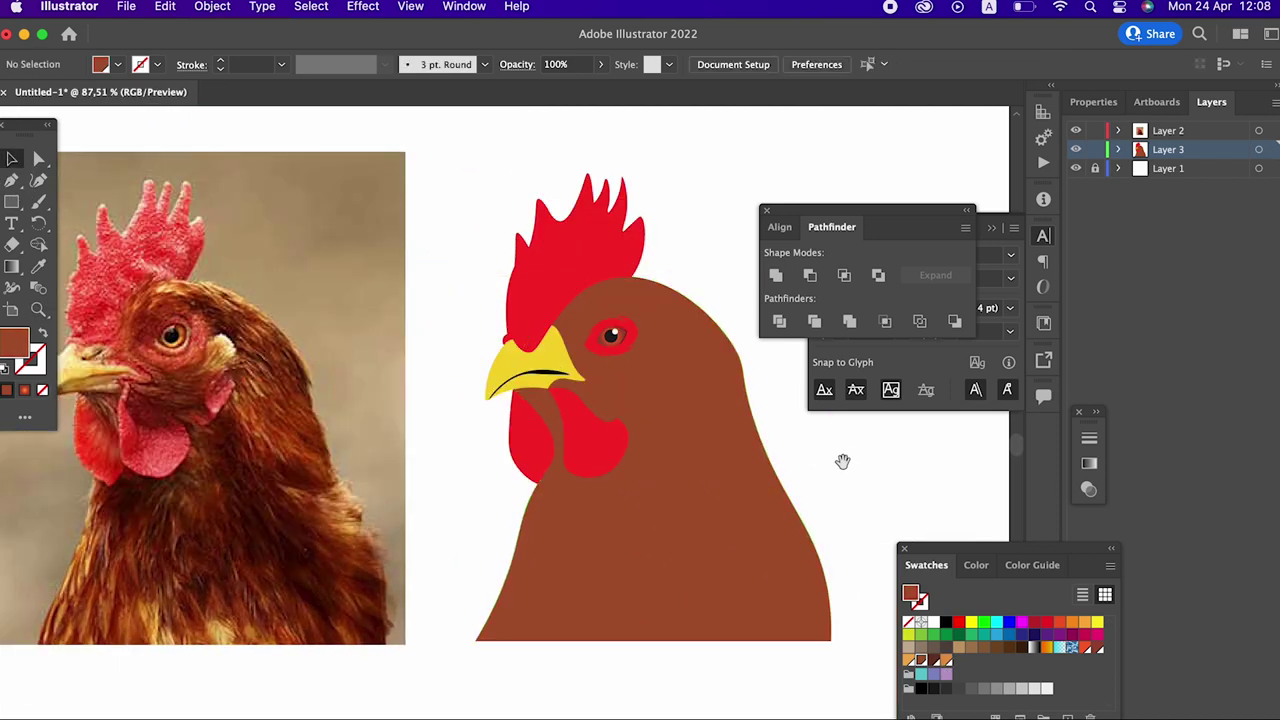
left_click_drag(575, 300, 631, 374)
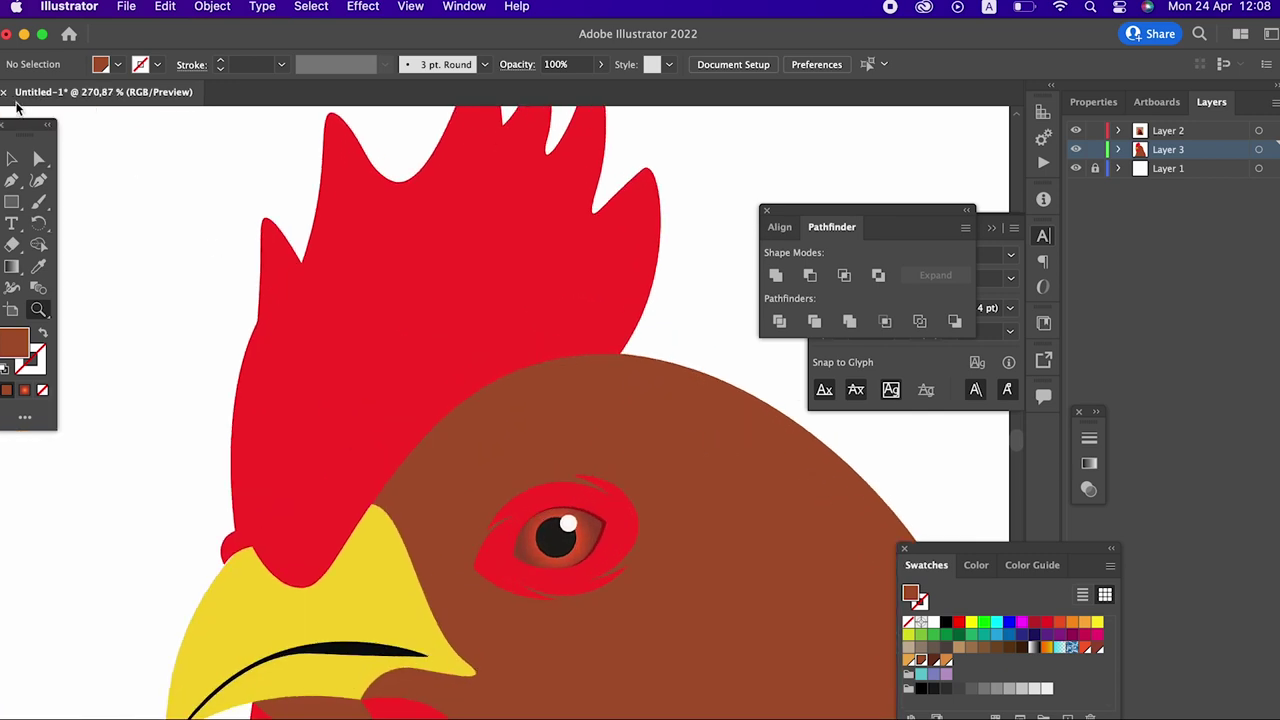
Step: Pen-draw a closed, jagged two-spiked feather outline where the head meets the comb
left_click(517, 402)
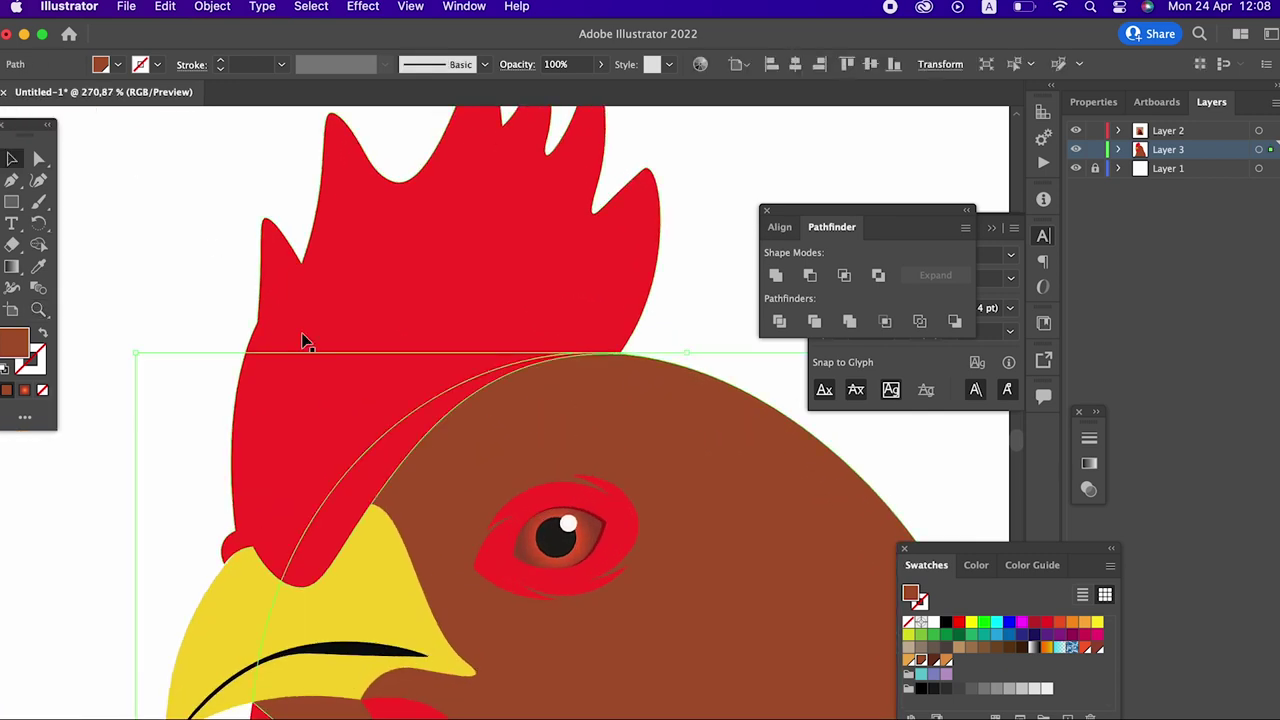
left_click(11, 180)
left_click(371, 506)
mouse_move(456, 383)
left_mouse_down()
mouse_move(532, 355)
mouse_move(503, 343)
left_mouse_up()
left_click_drag(456, 383, 417, 498)
left_click_drag(440, 430, 446, 540)
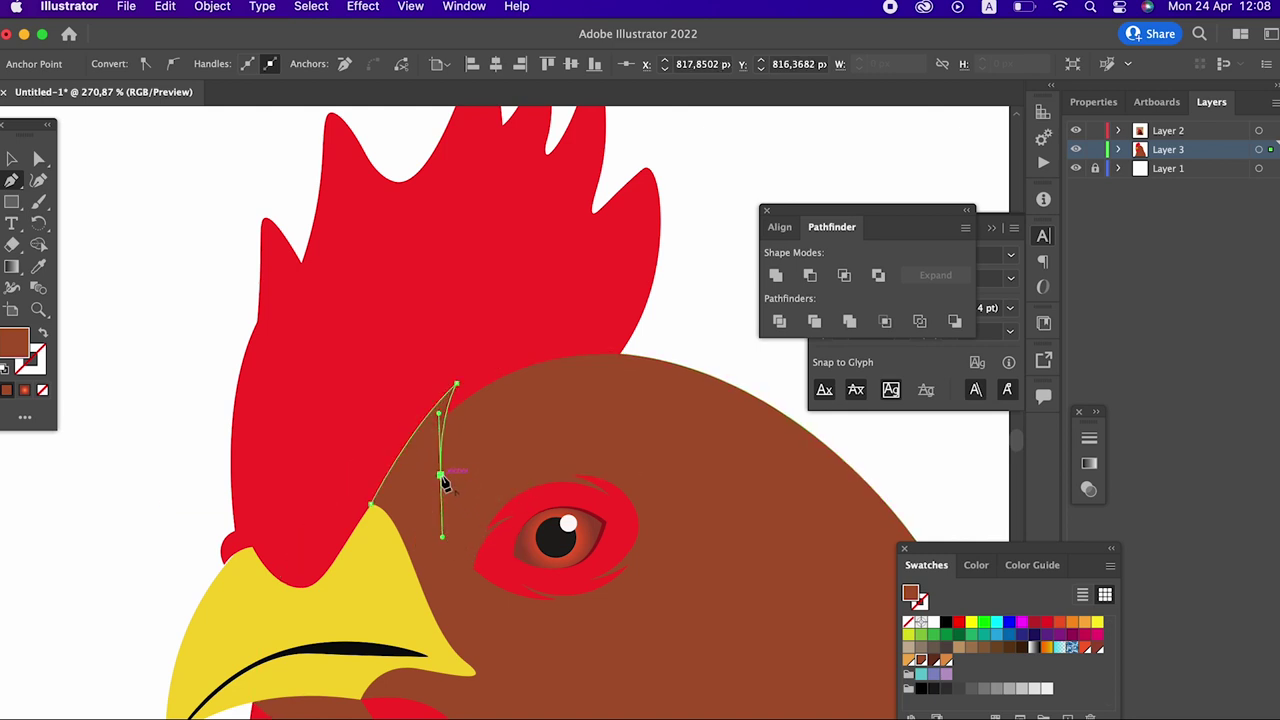
left_click_drag(541, 346, 649, 313)
left_click(541, 346)
left_click_drag(518, 457, 543, 510)
left_click_drag(518, 457, 510, 455)
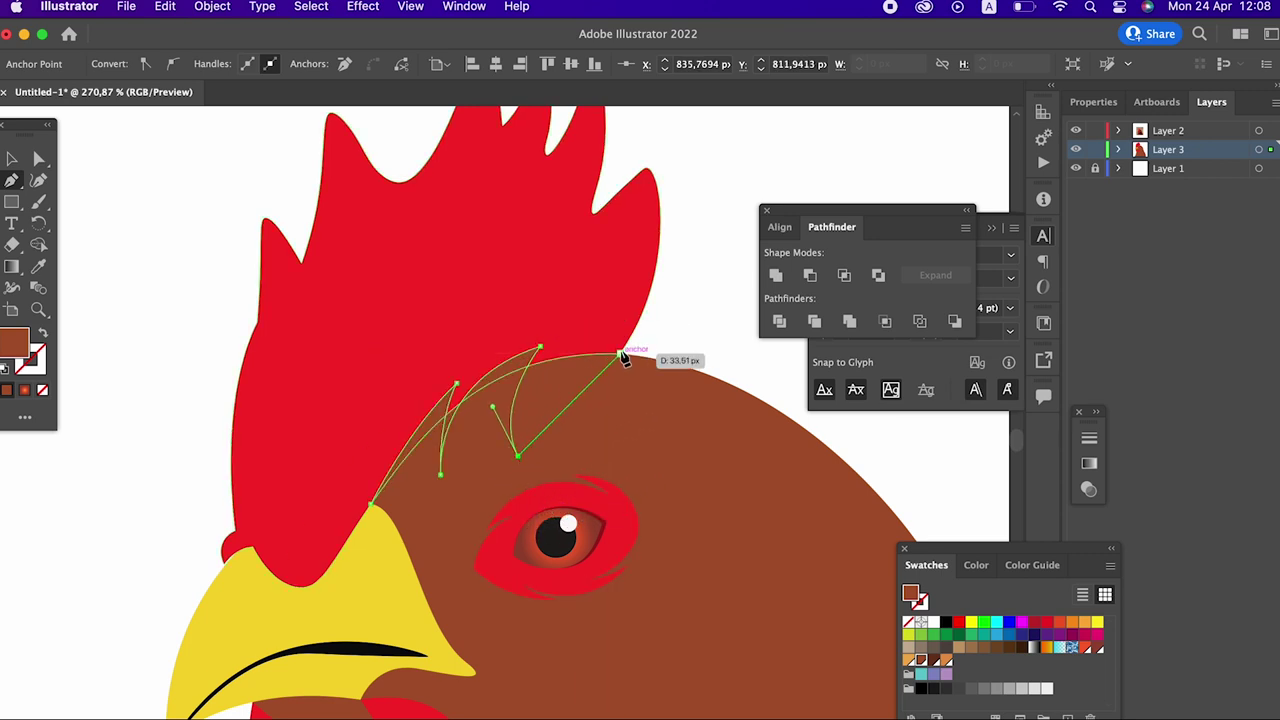
left_click_drag(624, 348, 766, 351)
left_click_drag(637, 356, 632, 357)
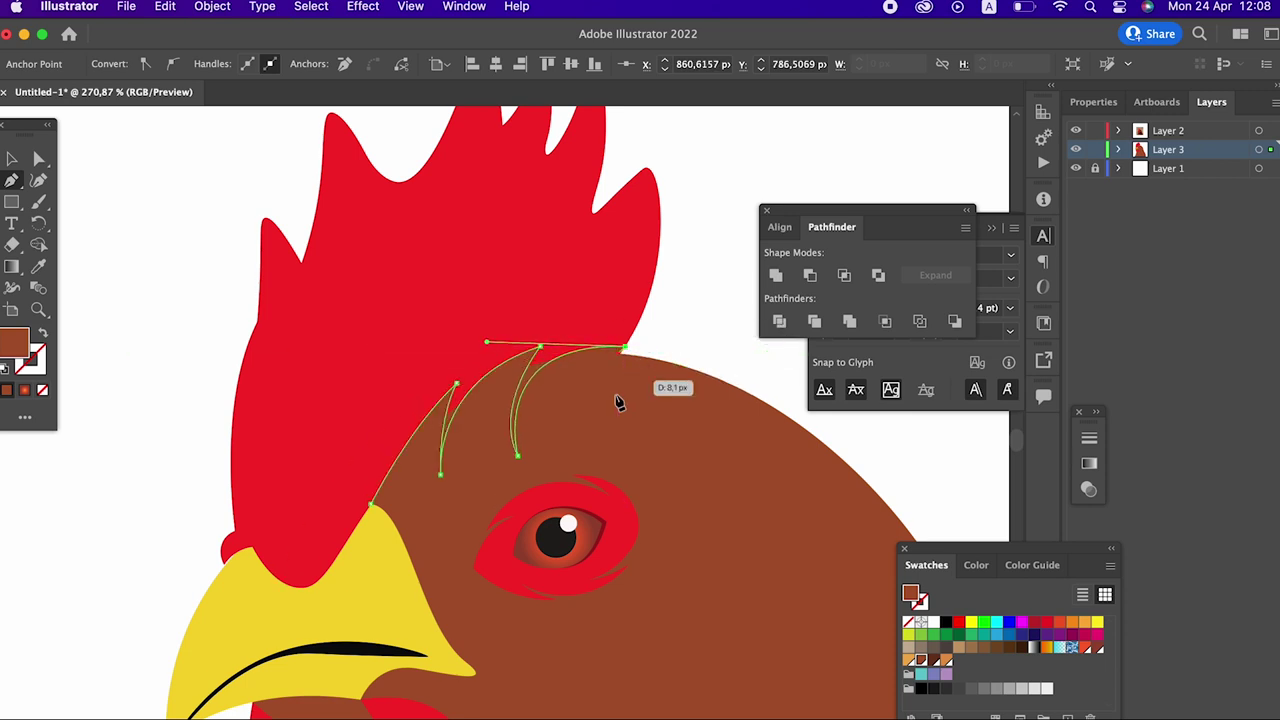
mouse_move(590, 425)
left_mouse_down()
mouse_move(619, 478)
mouse_move(590, 440)
left_mouse_up()
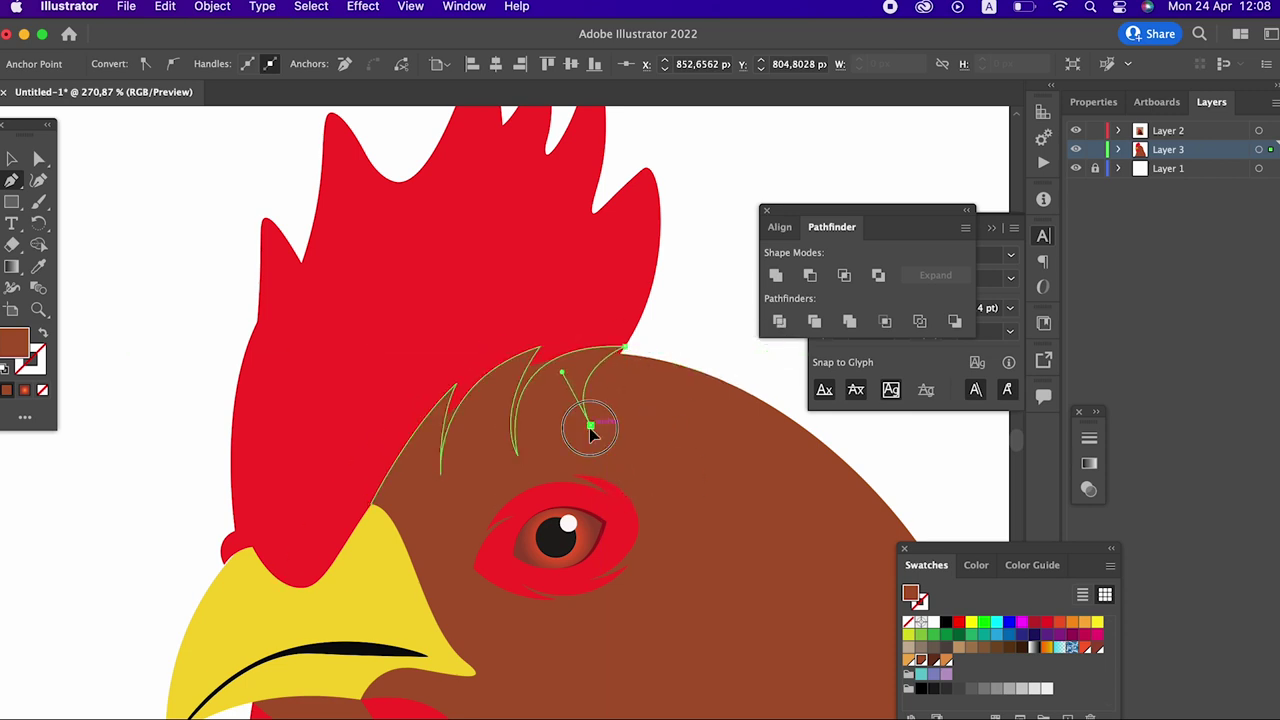
left_click_drag(370, 508, 292, 465)
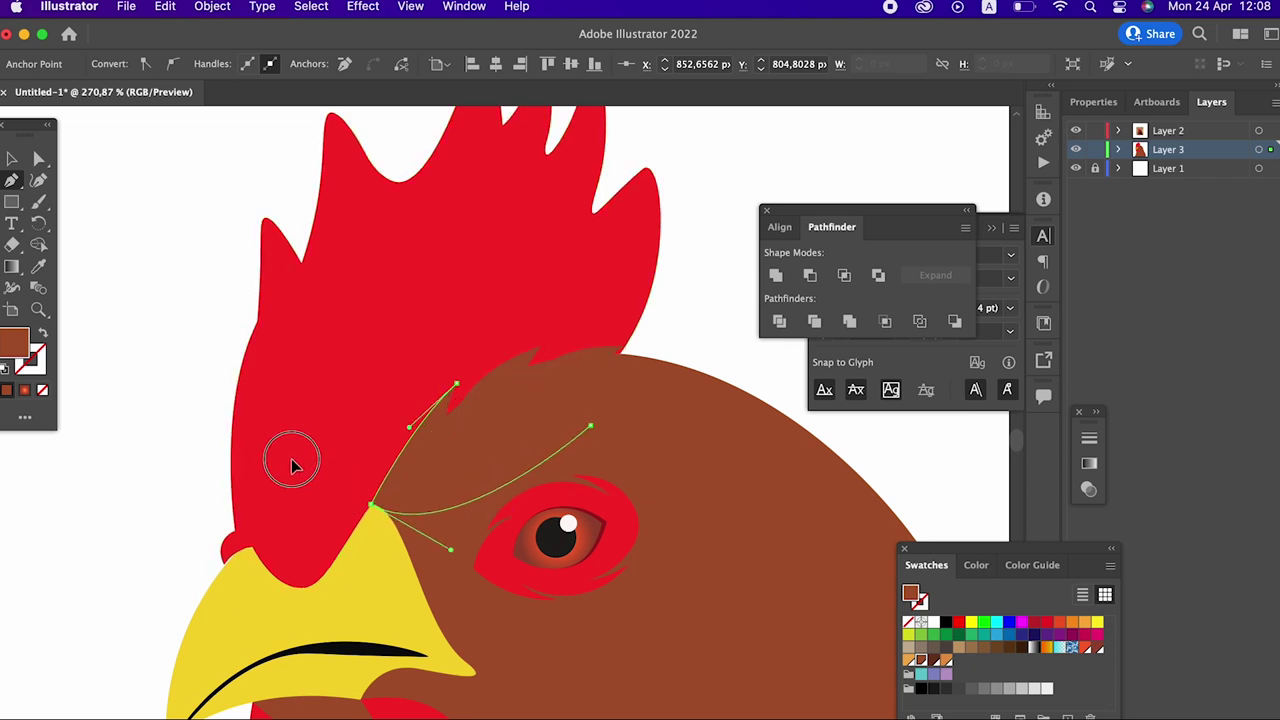
Step: Zoom in and reshape the feather's inner spike, left edge and tip with Curvature
key("ctrl+0")
left_click_drag(571, 434, 507, 436)
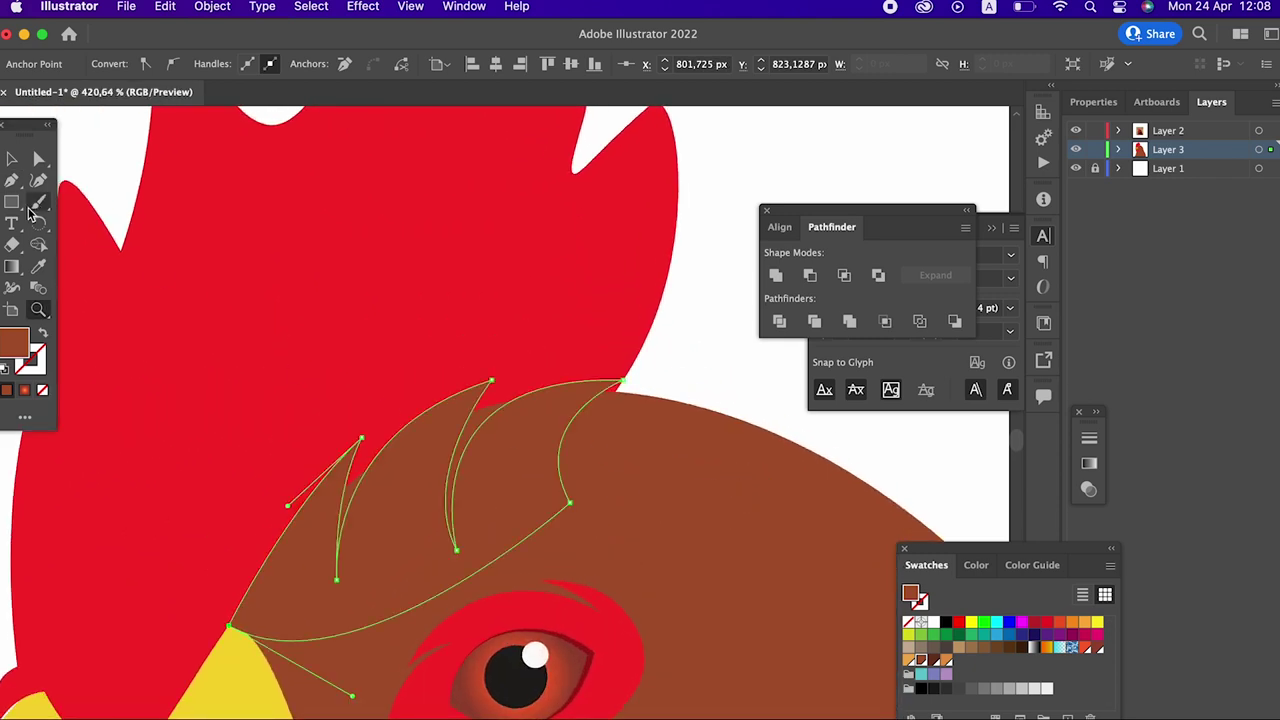
left_click(38, 180)
left_click_drag(337, 580, 334, 503)
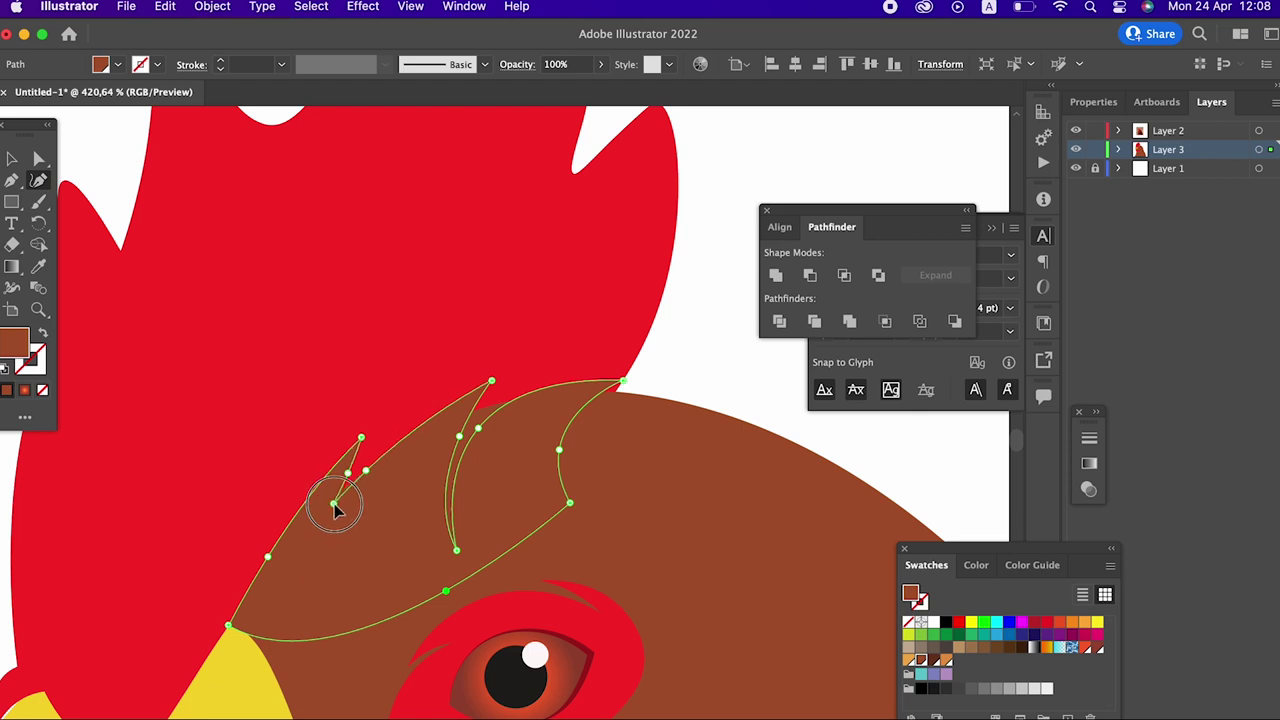
mouse_move(371, 440)
left_mouse_down()
mouse_move(381, 433)
mouse_move(345, 412)
left_mouse_up()
left_click_drag(338, 472, 329, 478)
left_click_drag(268, 547, 244, 529)
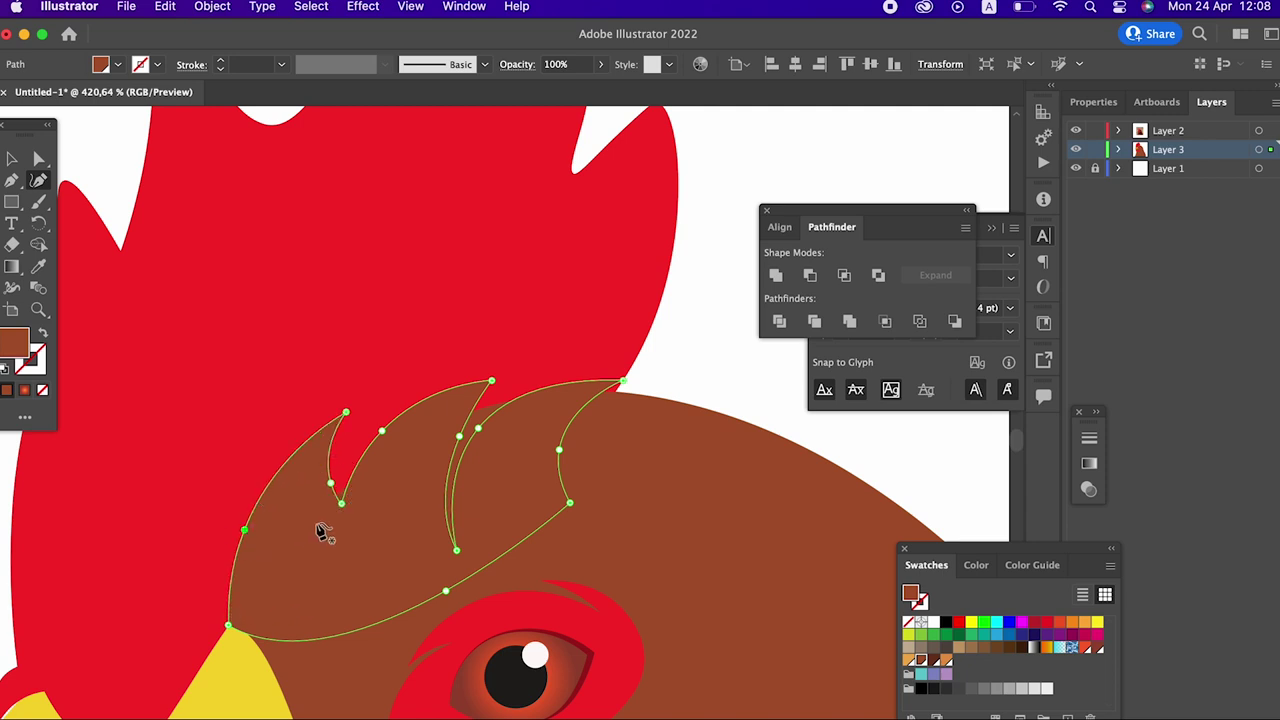
left_click_drag(342, 505, 336, 496)
left_click_drag(493, 384, 444, 362)
mouse_move(457, 547)
left_mouse_down()
mouse_move(424, 467)
mouse_move(437, 405)
mouse_move(450, 401)
left_mouse_up()
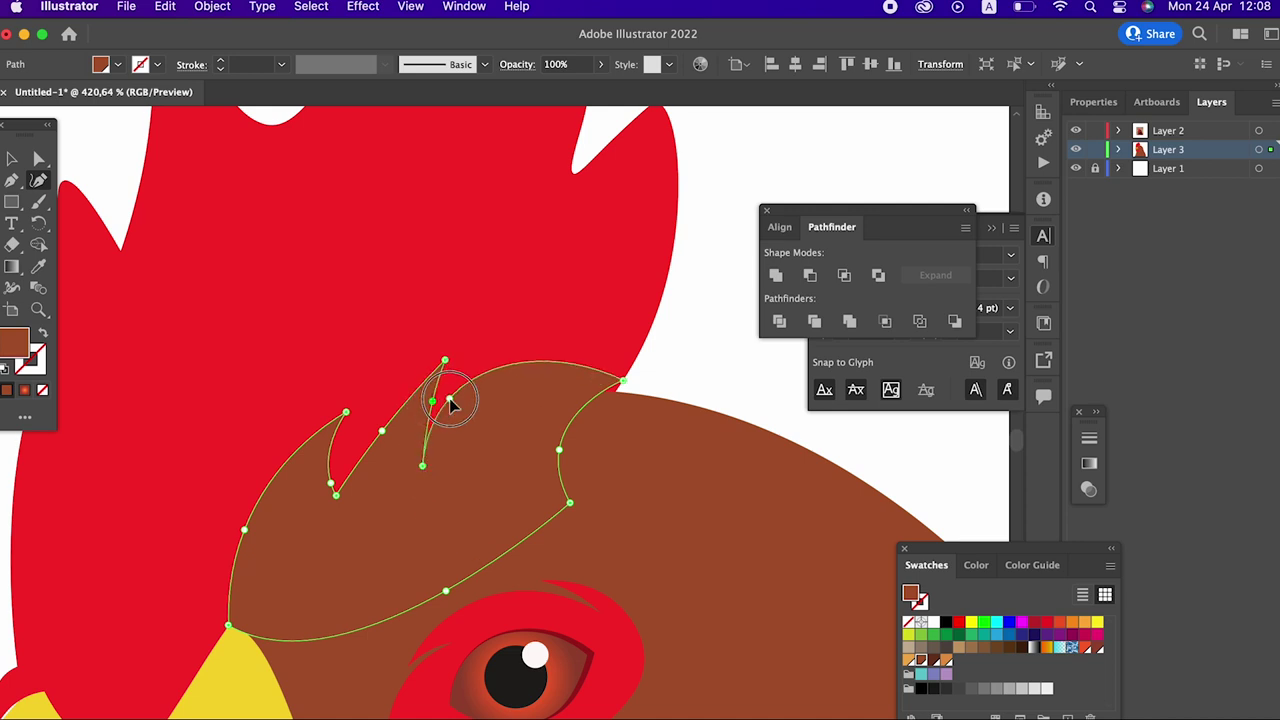
Step: Pull up a second feather spike, round its right tip and remove the extra point
left_click_drag(622, 380, 521, 324)
left_click_drag(558, 420, 587, 340)
left_click(471, 390)
left_click_drag(471, 390, 499, 409)
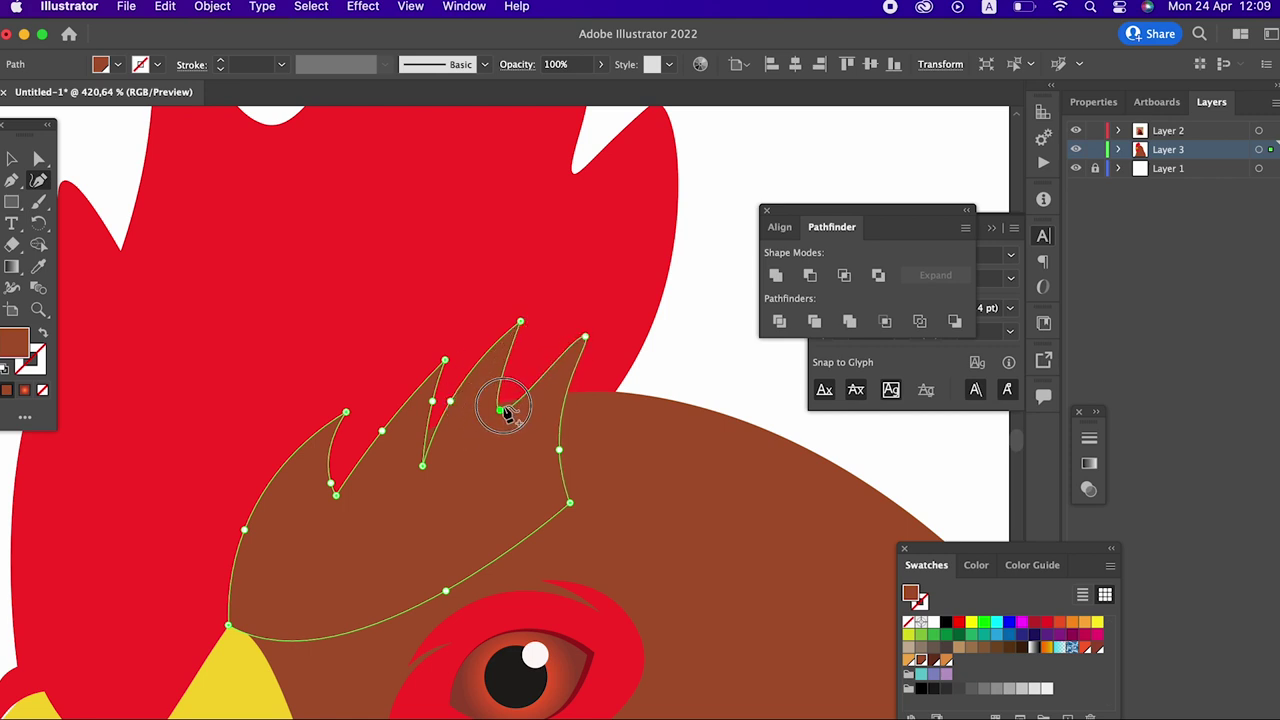
left_click(586, 337)
left_click_drag(590, 349, 618, 348)
left_click(587, 338)
Step: Zoom out to compare the feather with the reference, deselect, and zoom into the head
key("z")
mouse_move(534, 380)
left_mouse_down()
mouse_move(205, 466)
mouse_move(403, 491)
mouse_move(448, 462)
left_mouse_up()
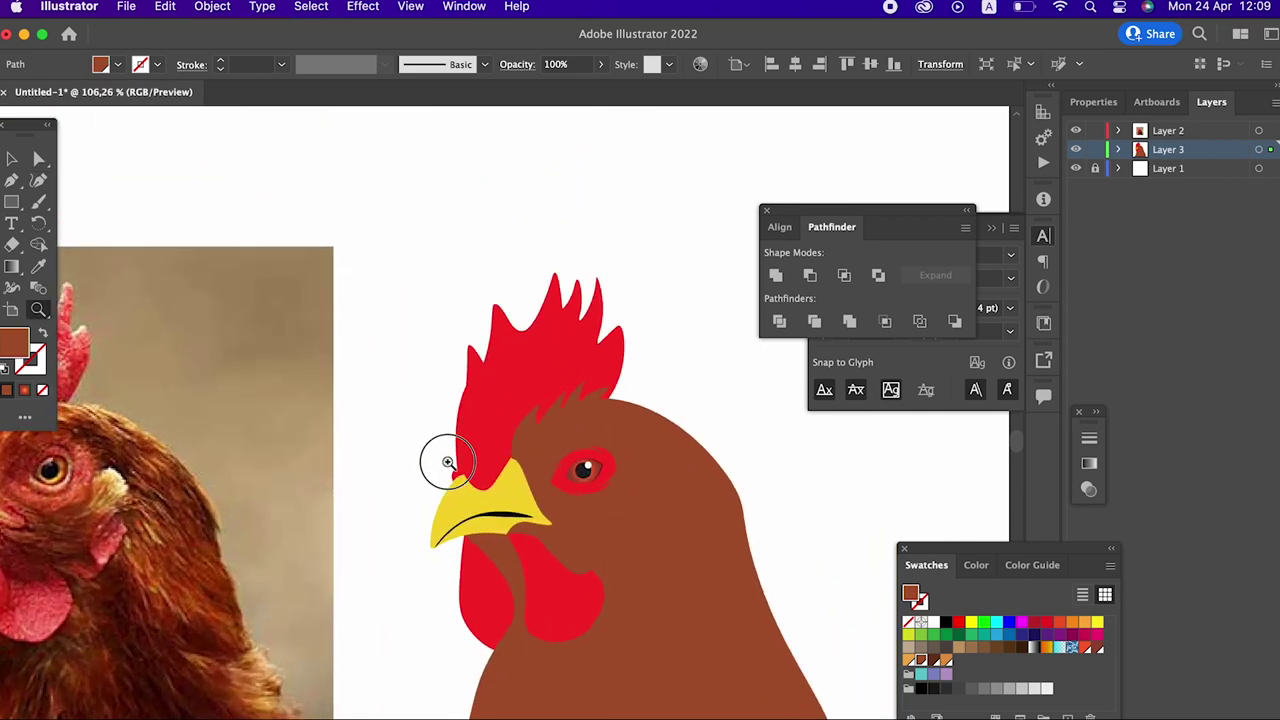
key("super+shift+a")
mouse_move(414, 354)
left_mouse_down()
mouse_move(466, 297)
mouse_move(591, 354)
mouse_move(439, 433)
mouse_move(465, 433)
left_mouse_up()
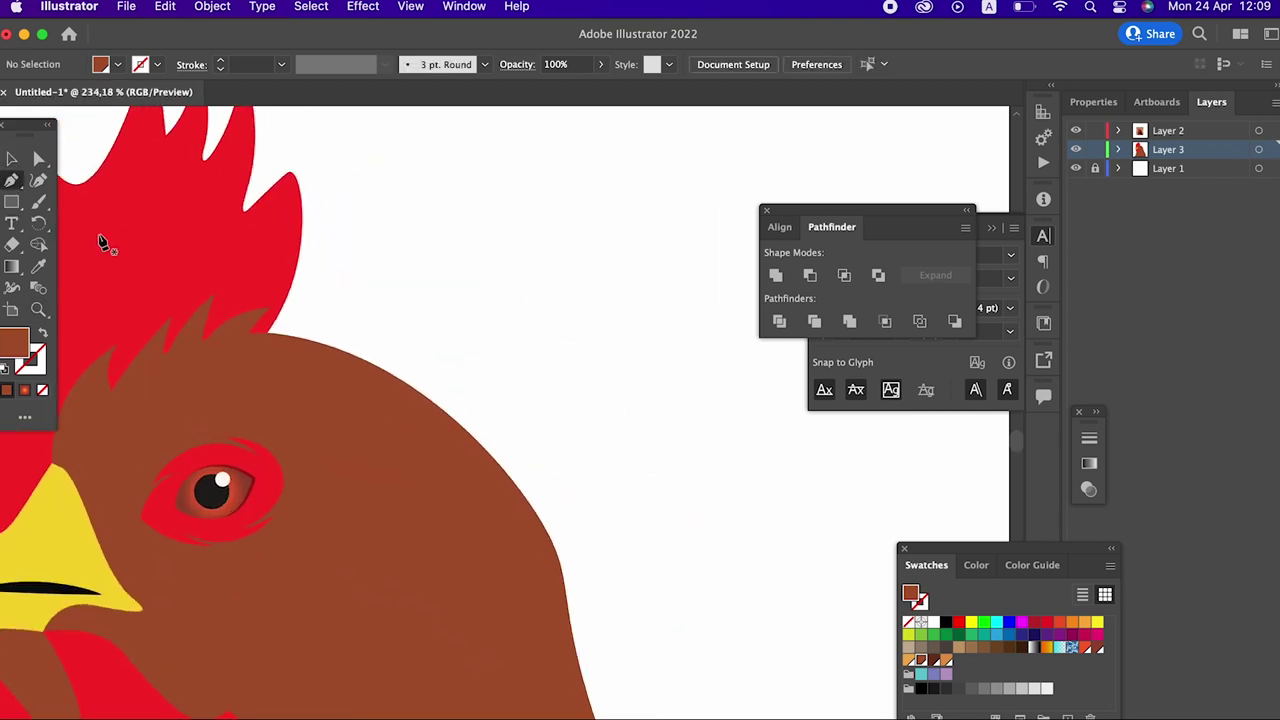
Step: Pen-draw a brown feather notch shape along the back of the head outline
left_click(339, 350)
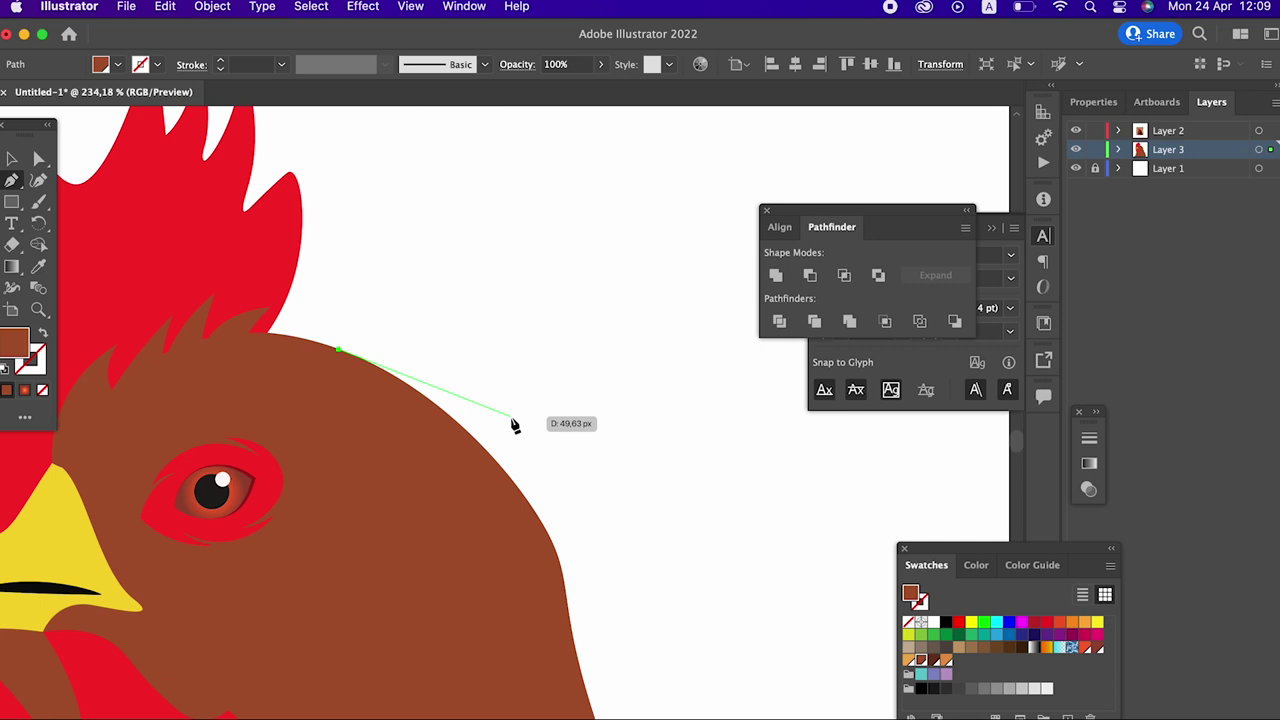
left_click_drag(572, 484, 591, 503)
key("ctrl+z")
left_click_drag(466, 407, 556, 478)
mouse_move(357, 404)
left_mouse_down()
mouse_move(433, 410)
mouse_move(424, 402)
left_mouse_up()
left_click(370, 385)
mouse_move(312, 388)
left_mouse_down()
mouse_move(449, 432)
mouse_move(427, 403)
left_mouse_up()
left_click_drag(547, 487, 593, 553)
left_click_drag(547, 488, 544, 497)
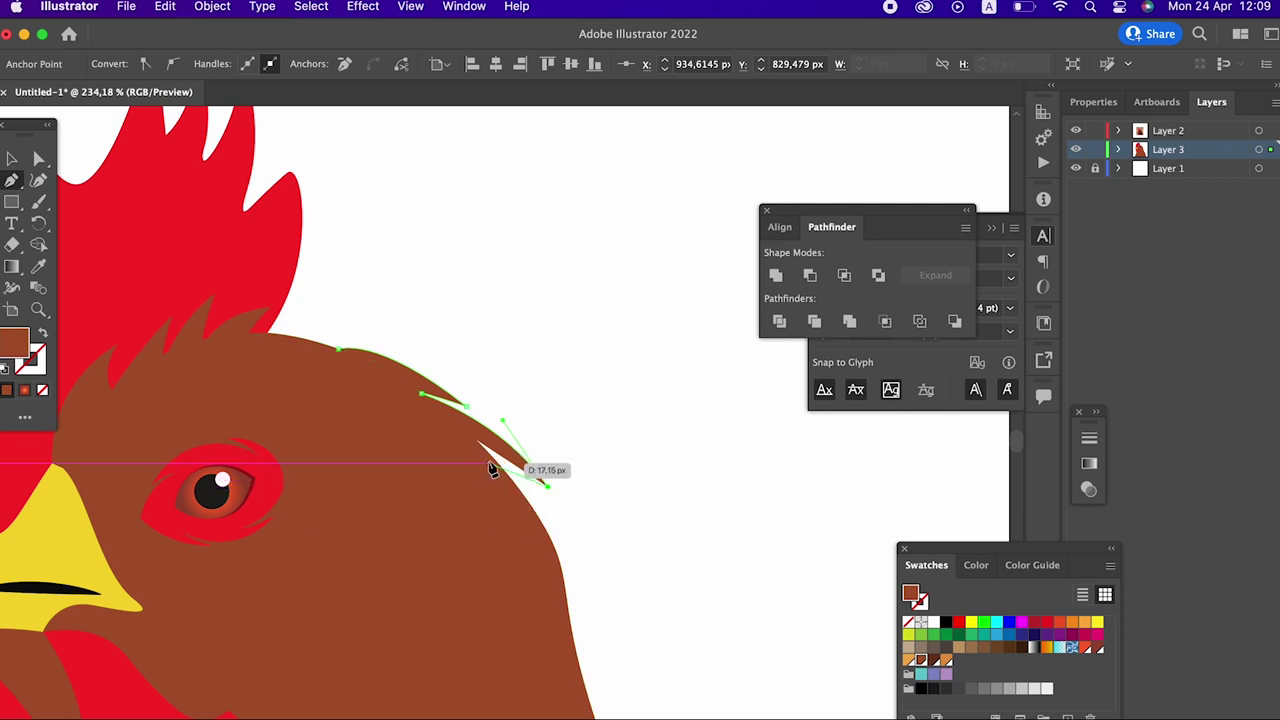
left_click_drag(473, 470, 472, 486)
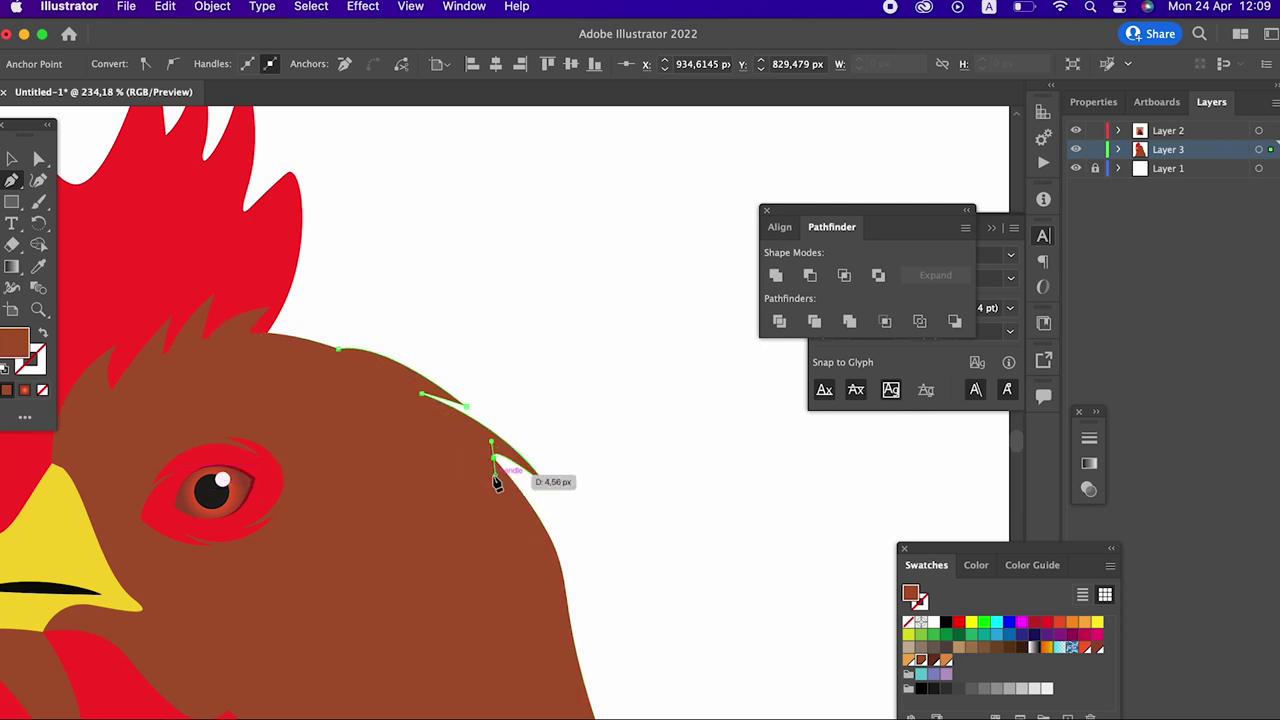
Step: Add a second hooked feather notch lower down the neck edge
left_click(494, 458)
mouse_move(586, 580)
left_mouse_down()
mouse_move(601, 660)
mouse_move(562, 573)
left_mouse_up()
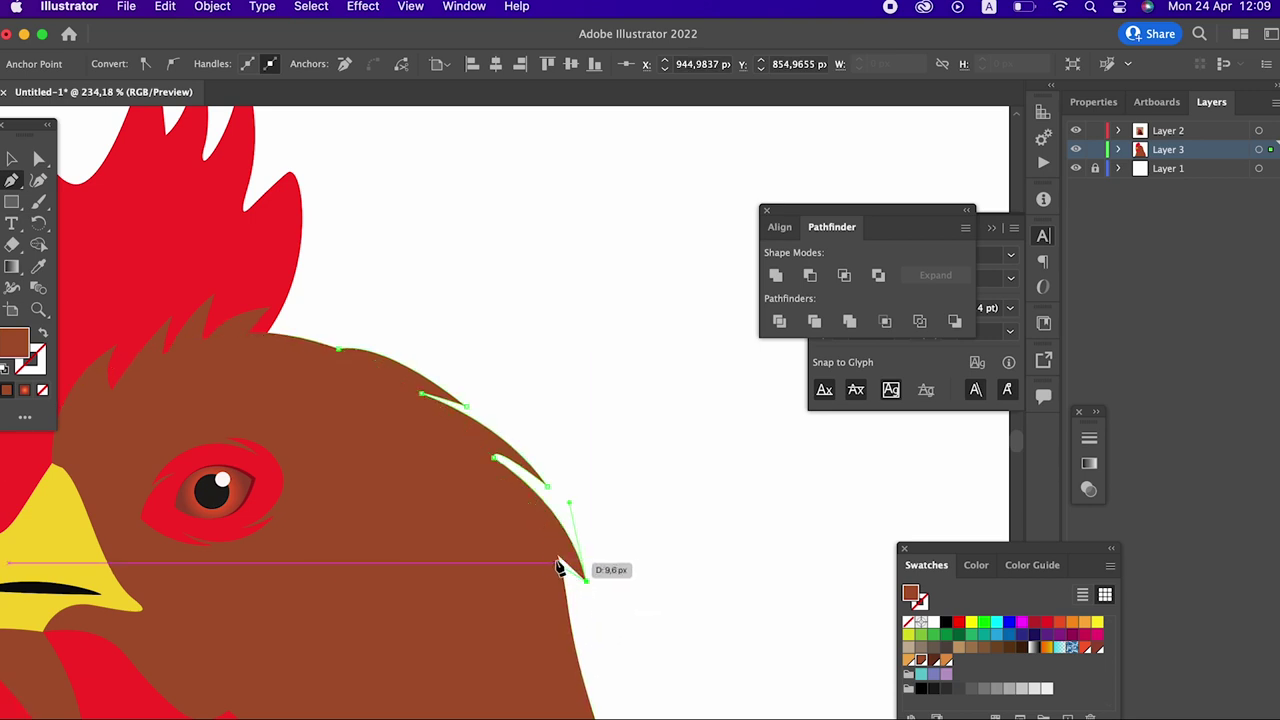
left_click_drag(562, 573, 557, 564)
left_click(560, 576)
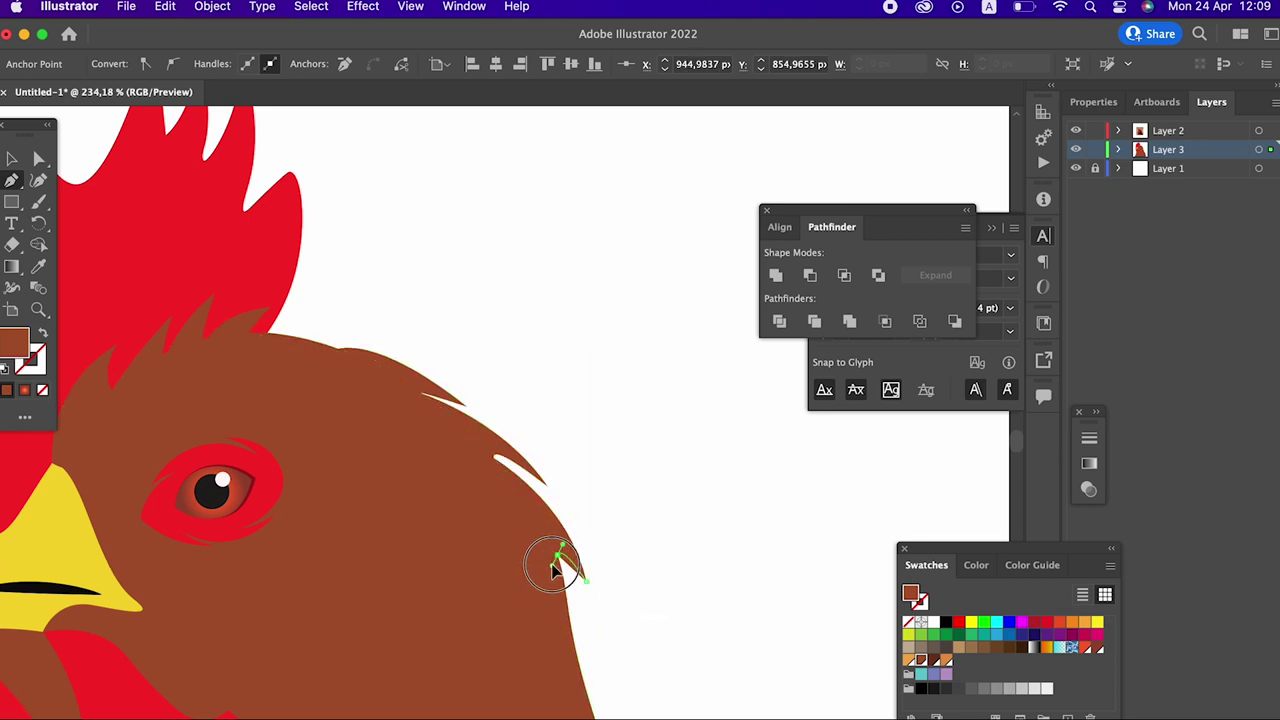
left_click_drag(338, 350, 352, 352)
Step: Zoom out to frame the whole rooster beside the reference photo
key("z")
left_click_drag(434, 343, 5, 405)
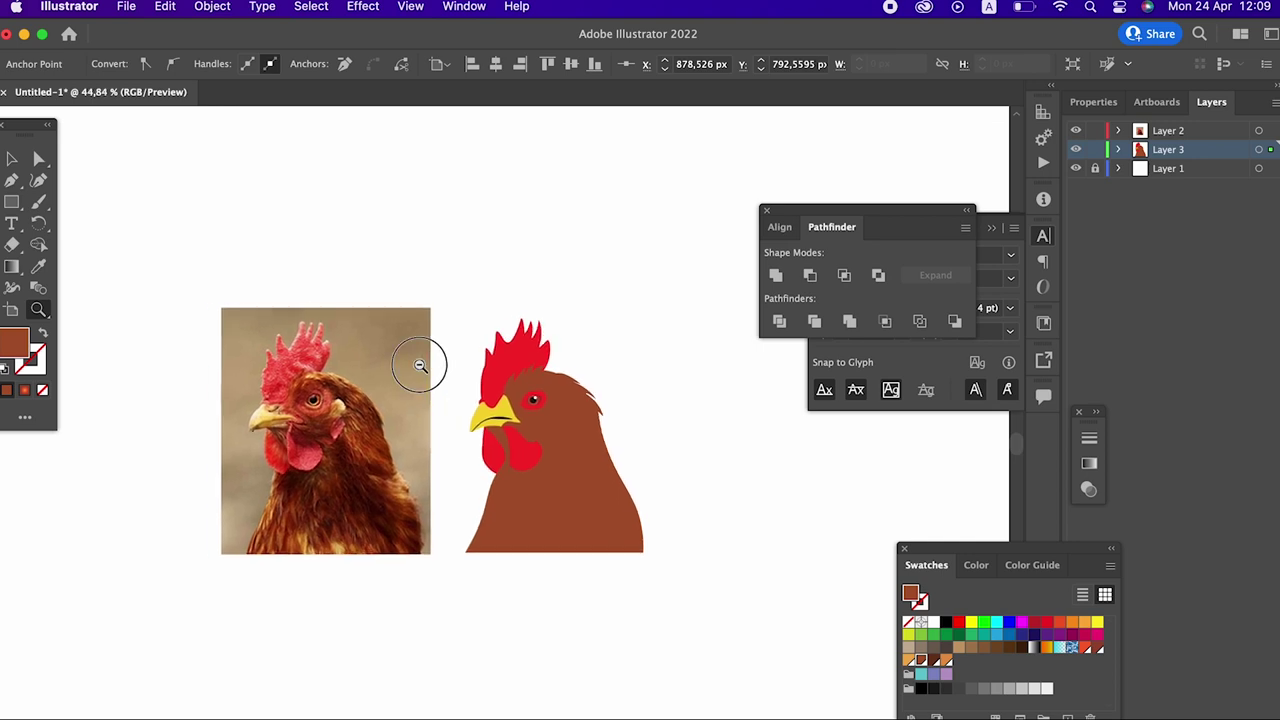
mouse_move(576, 276)
left_mouse_down()
mouse_move(429, 464)
mouse_move(178, 346)
left_mouse_up()
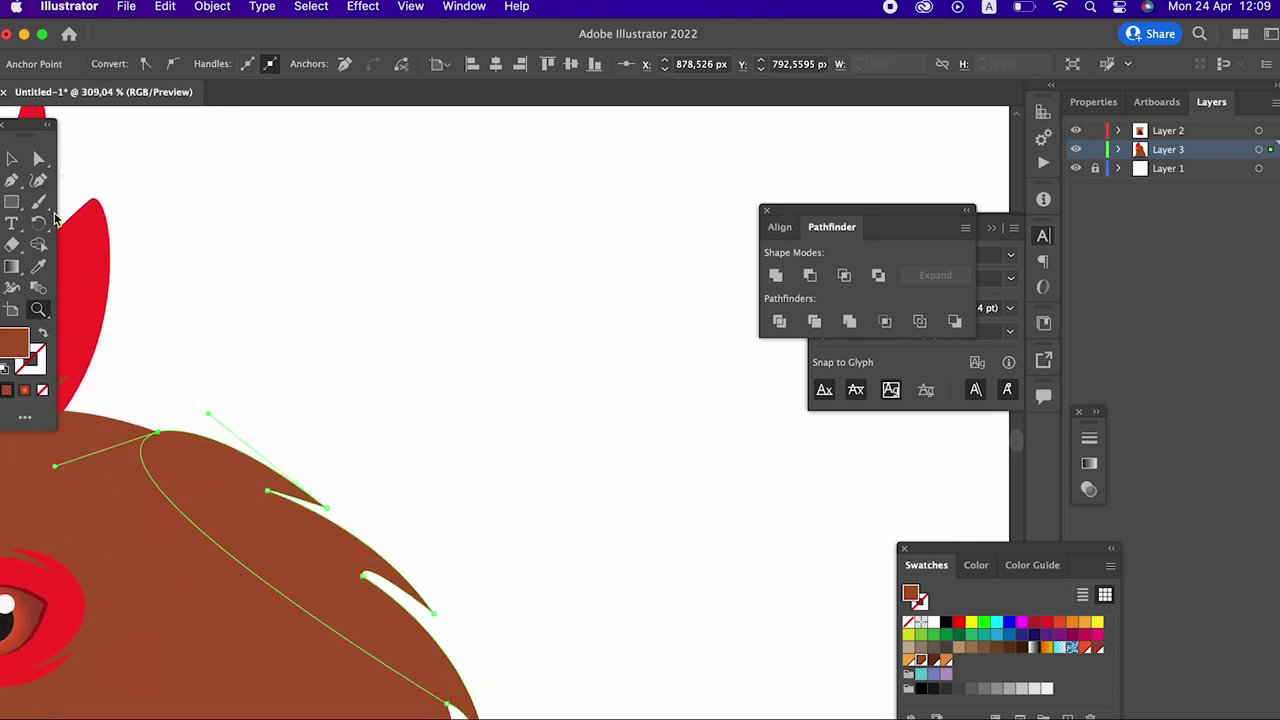
left_click(48, 177)
key("z")
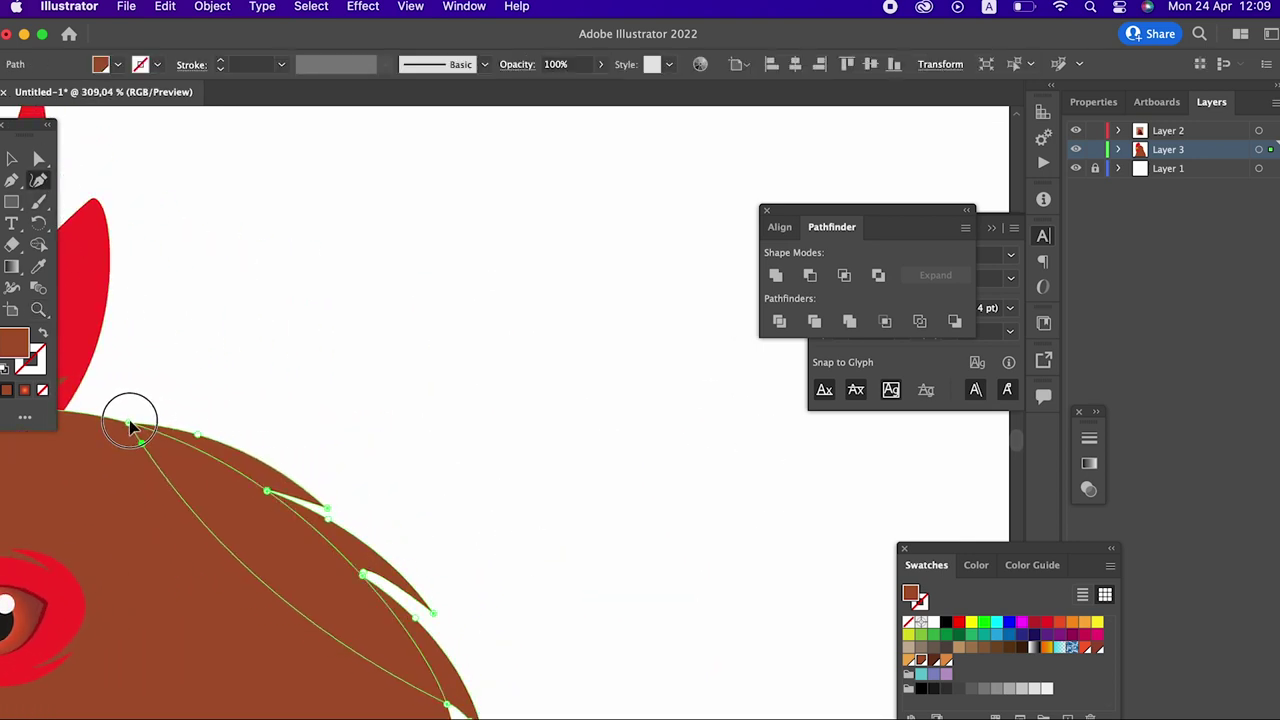
left_click(247, 411, "alt")
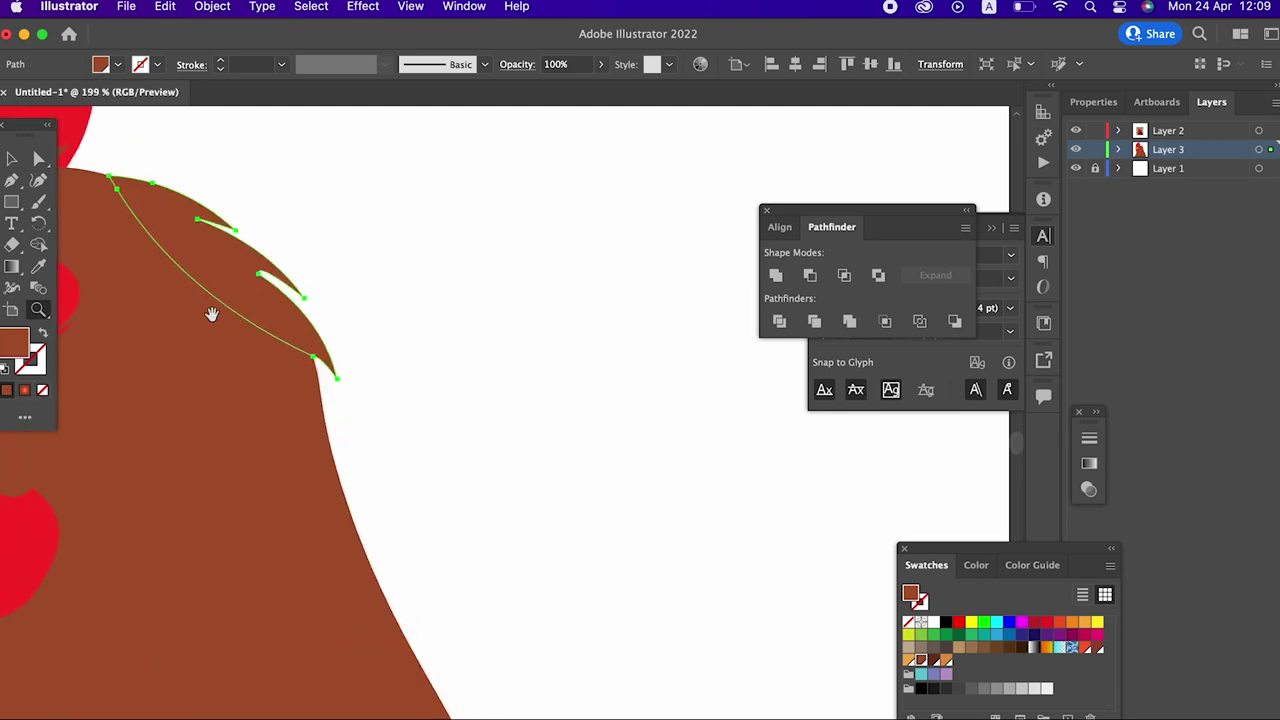
left_click(209, 309, "alt")
left_click(294, 346, "alt")
left_click_drag(145, 402, 436, 451)
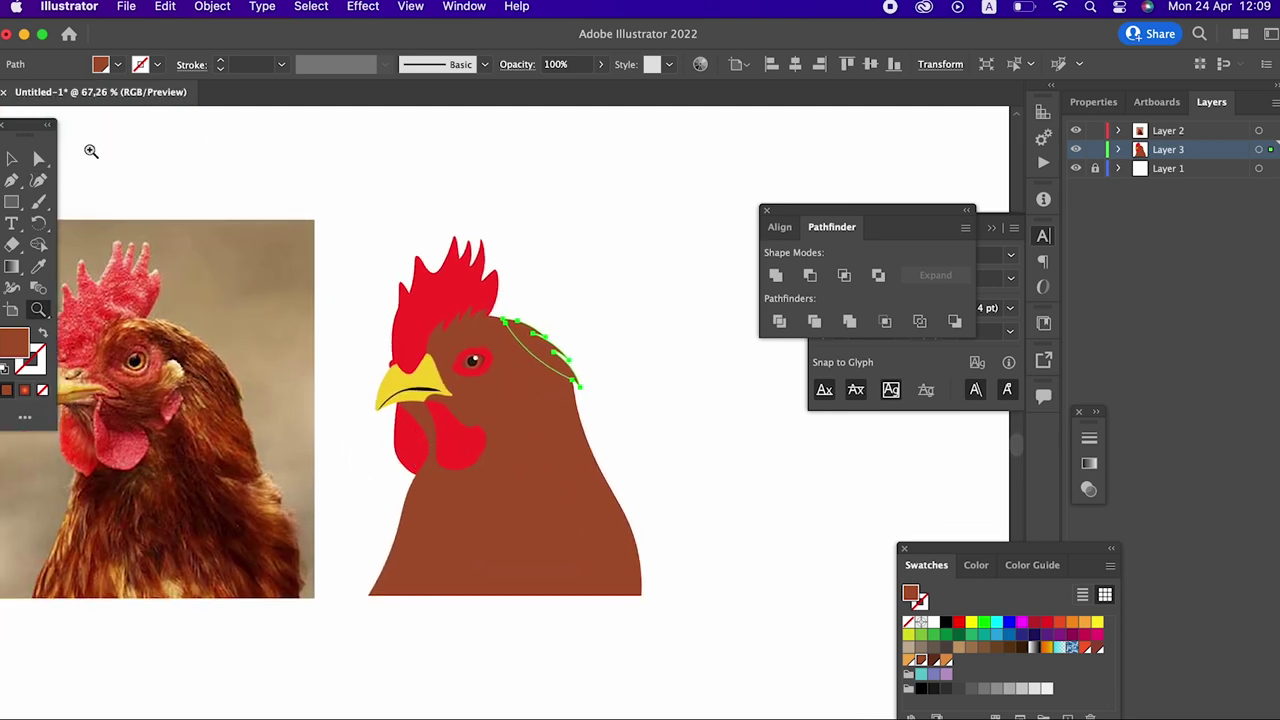
Step: Zoom in on the eye and Pen-draw a spiky cheek feather just below it
left_click(312, 280, "super")
left_click(523, 371)
mouse_move(537, 393)
left_mouse_down()
mouse_move(211, 400)
mouse_move(300, 451)
mouse_move(574, 406)
mouse_move(509, 369)
left_mouse_up()
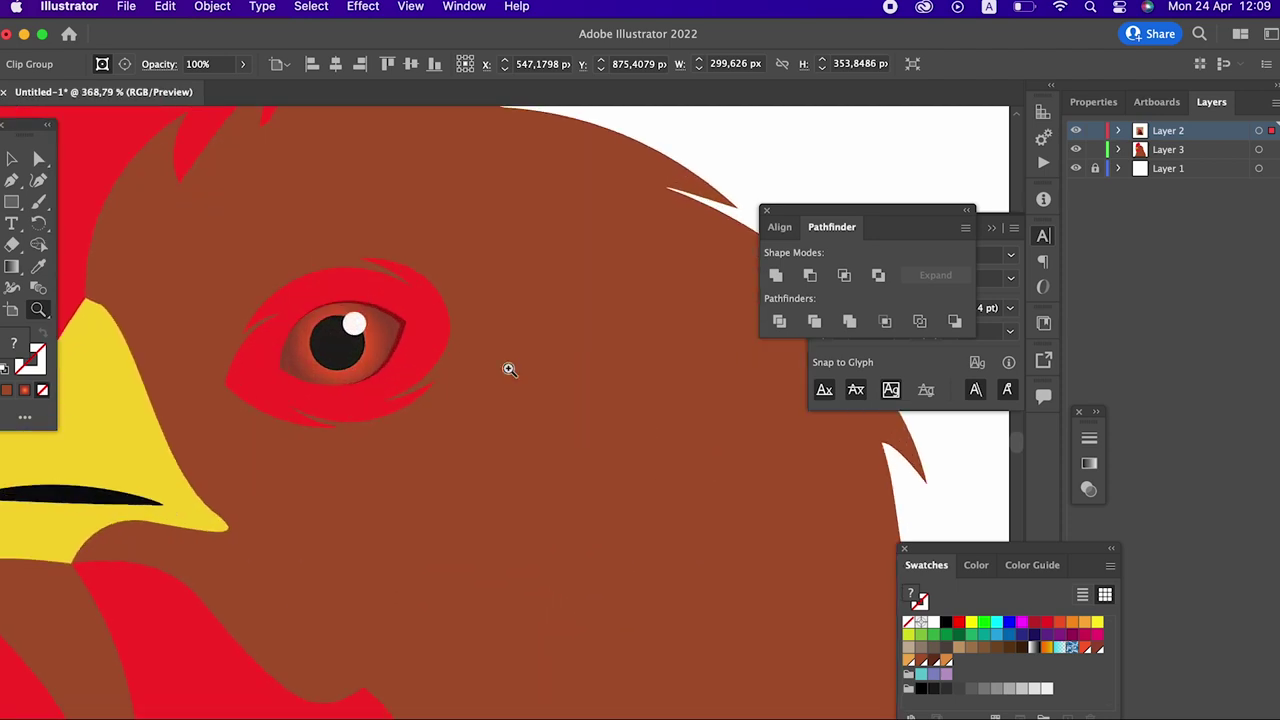
left_click(11, 180)
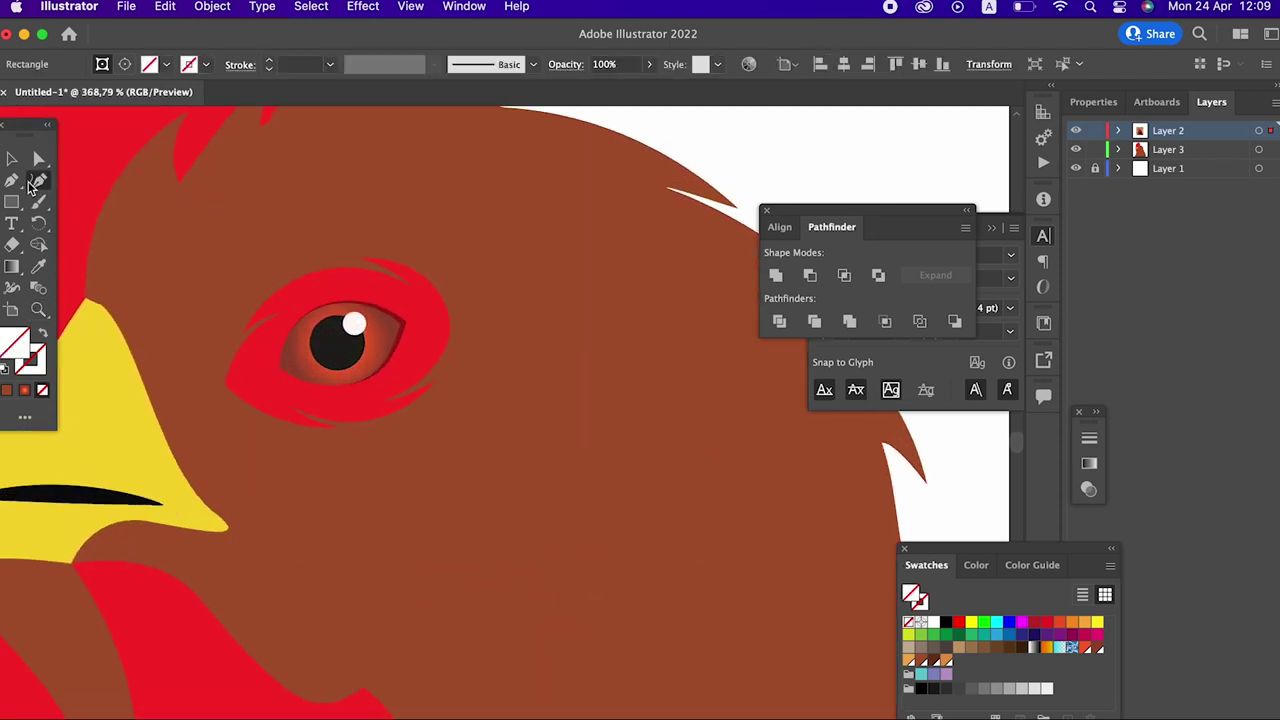
left_click(450, 406)
mouse_move(484, 373)
left_mouse_down()
mouse_move(490, 348)
mouse_move(482, 428)
left_mouse_up()
left_click_drag(521, 331, 520, 310)
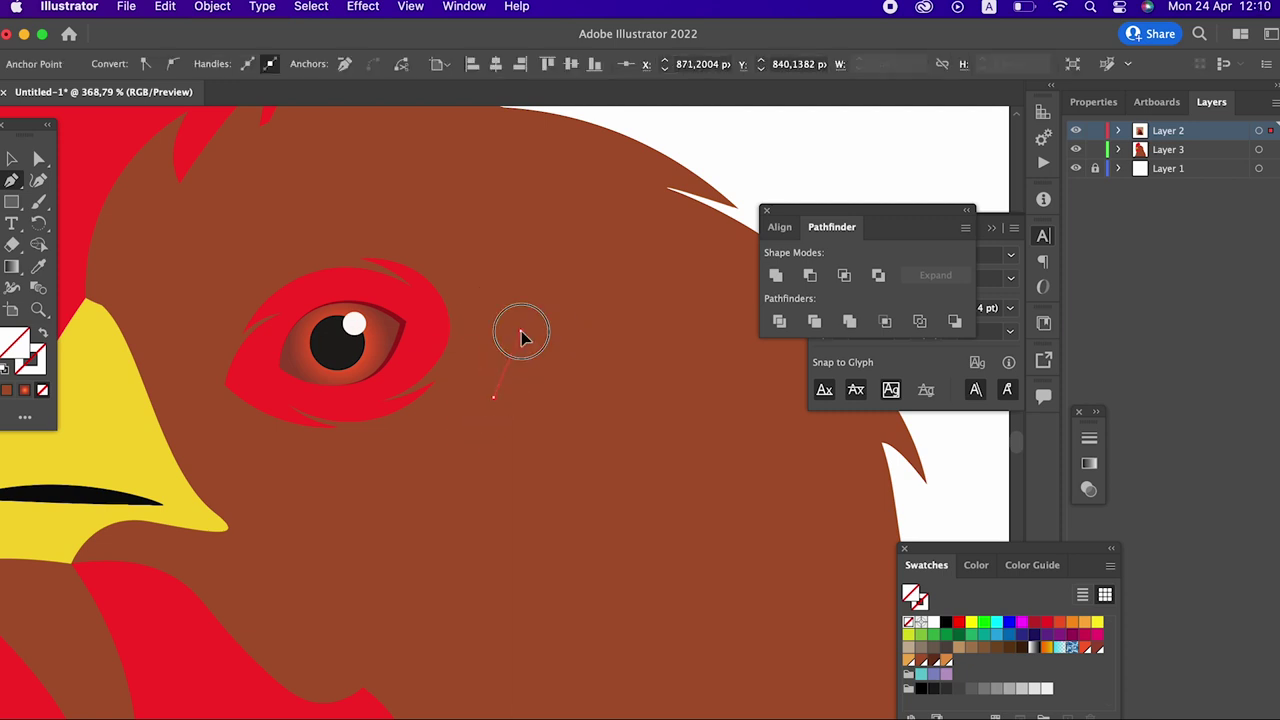
mouse_move(535, 428)
left_mouse_down()
mouse_move(511, 449)
mouse_move(586, 408)
left_mouse_up()
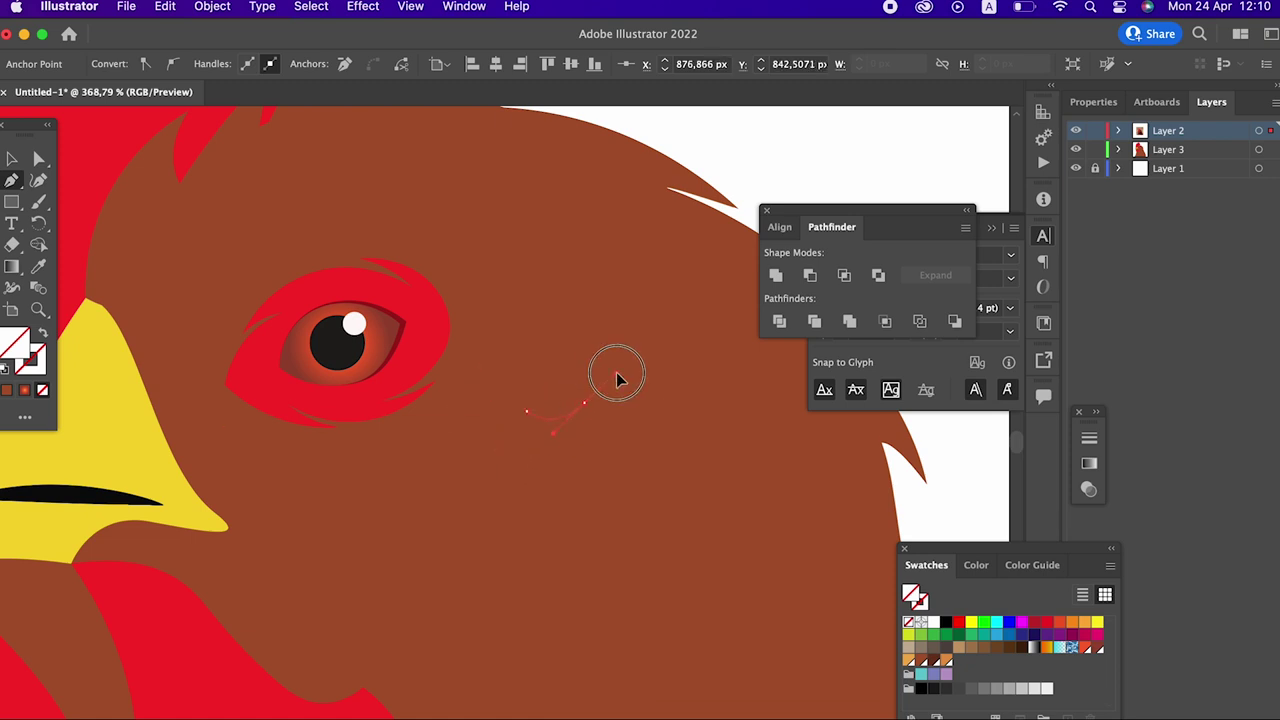
mouse_move(505, 455)
left_mouse_down()
mouse_move(457, 443)
mouse_move(549, 491)
left_mouse_up()
mouse_move(439, 461)
left_mouse_down()
mouse_move(448, 480)
mouse_move(483, 462)
left_mouse_up()
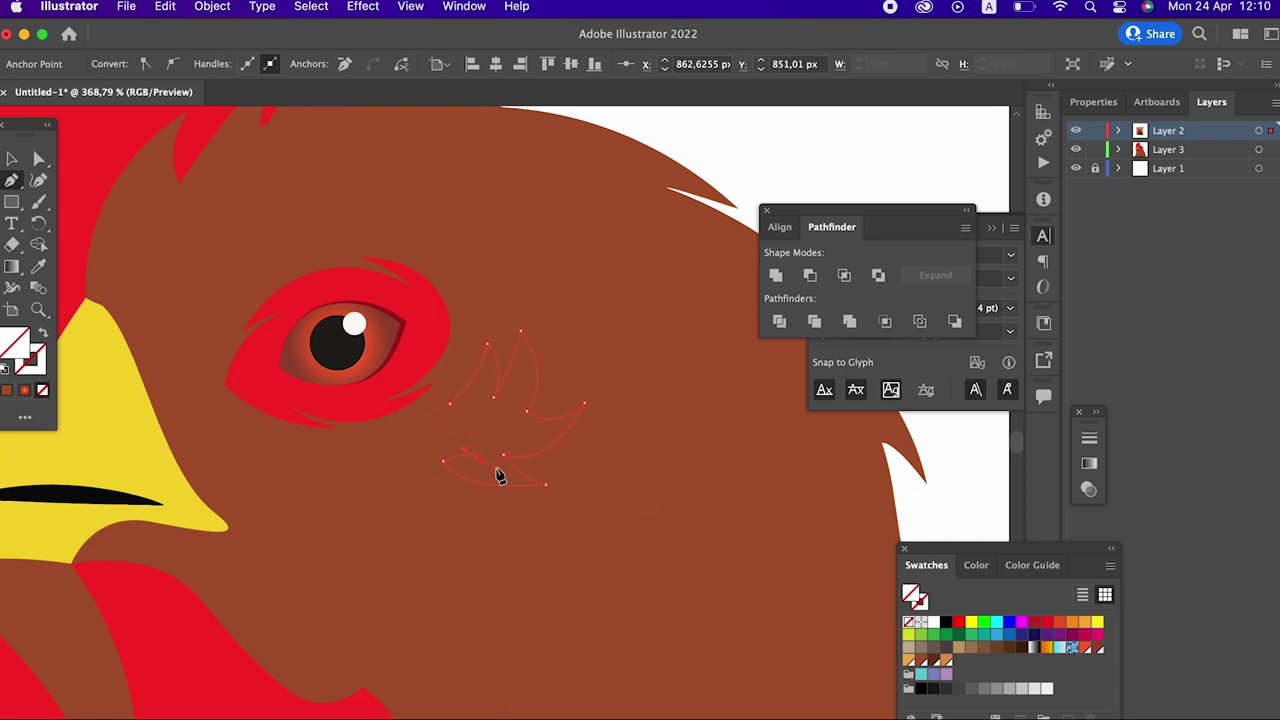
left_click(443, 441, "ctrl")
left_click_drag(452, 446, 480, 412)
Step: Fill the cheek feather with the orange swatch and reframe it for refining
left_click(495, 430, "ctrl")
left_click(946, 671)
key("z")
mouse_move(600, 386)
left_mouse_down()
mouse_move(20, 464)
mouse_move(737, 511)
left_mouse_up()
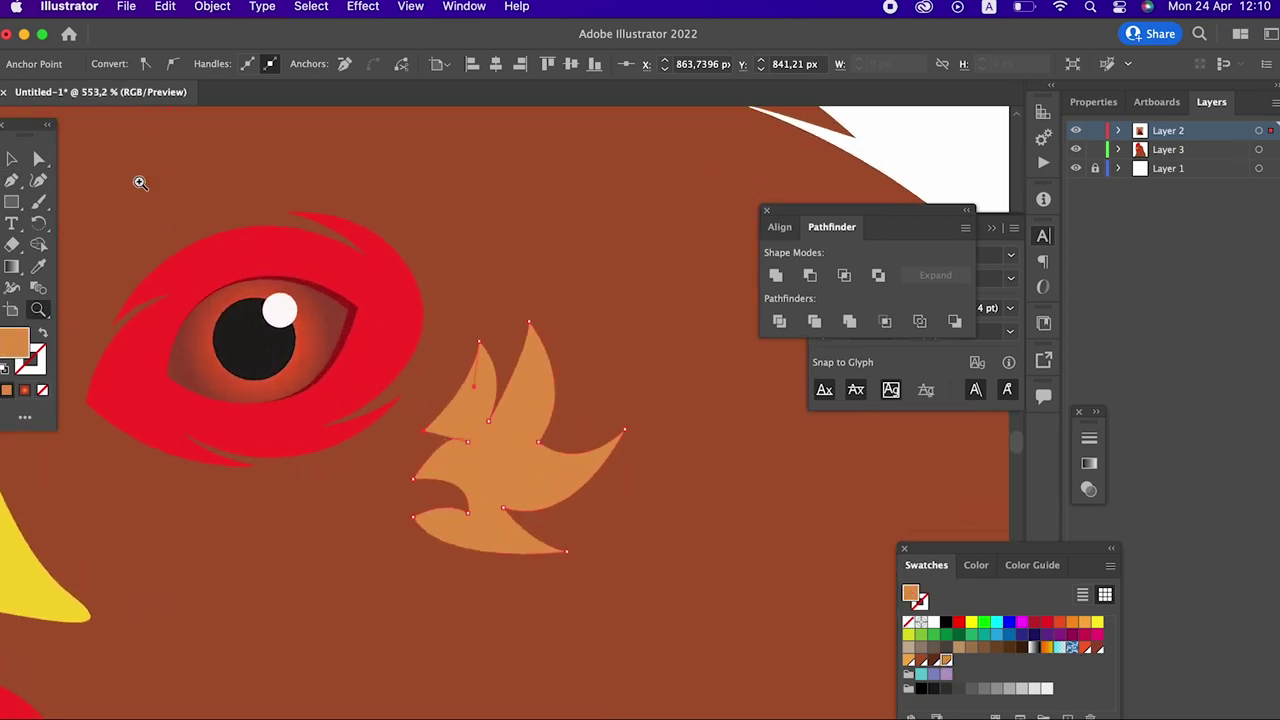
left_click(40, 182)
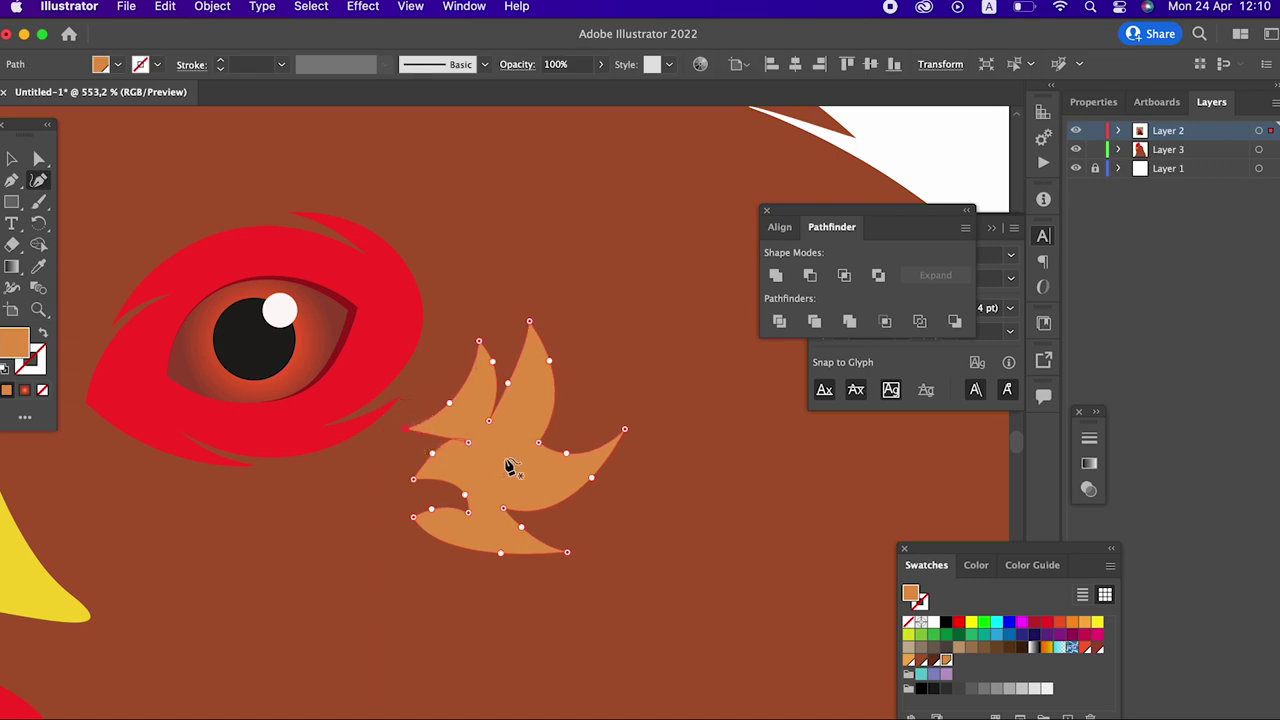
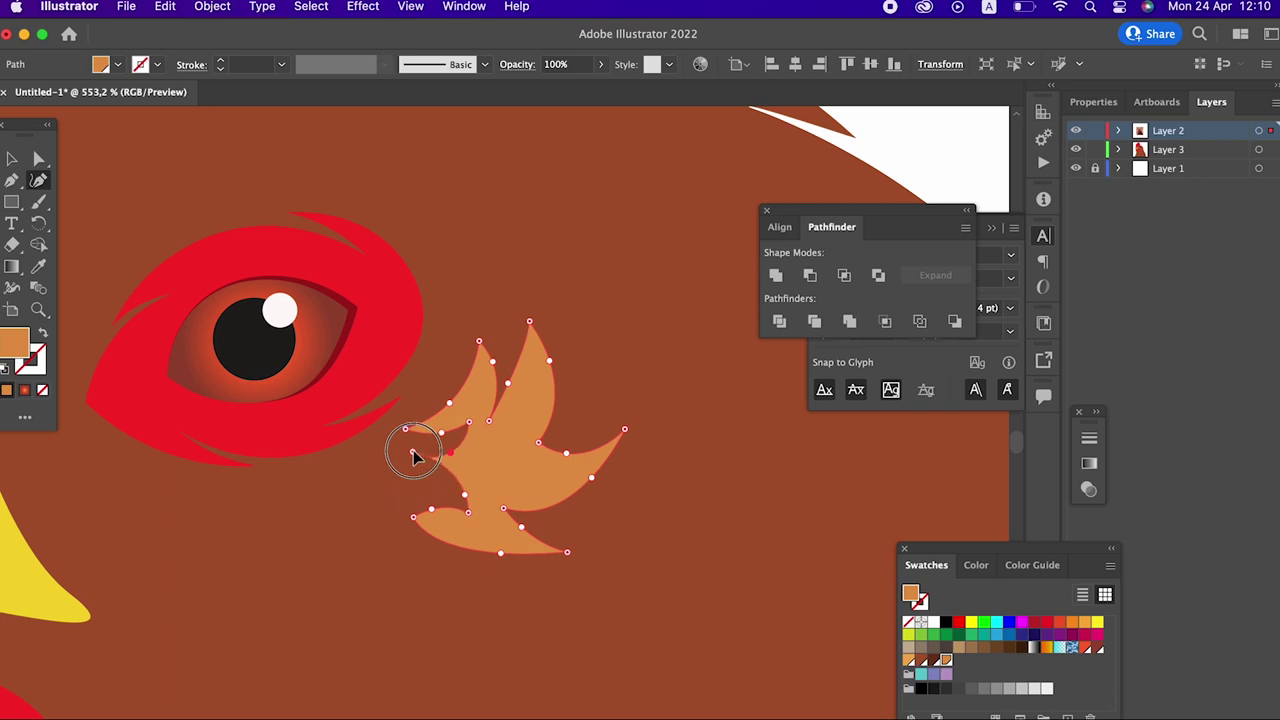
Step: Bulge the feather's lower curve and pull its lower-left tip up and left
mouse_move(466, 514)
left_mouse_down()
mouse_move(481, 485)
mouse_move(457, 477)
left_mouse_up()
mouse_move(418, 521)
left_mouse_down()
mouse_move(401, 498)
mouse_move(438, 490)
mouse_move(409, 477)
left_mouse_up()
left_click(401, 489)
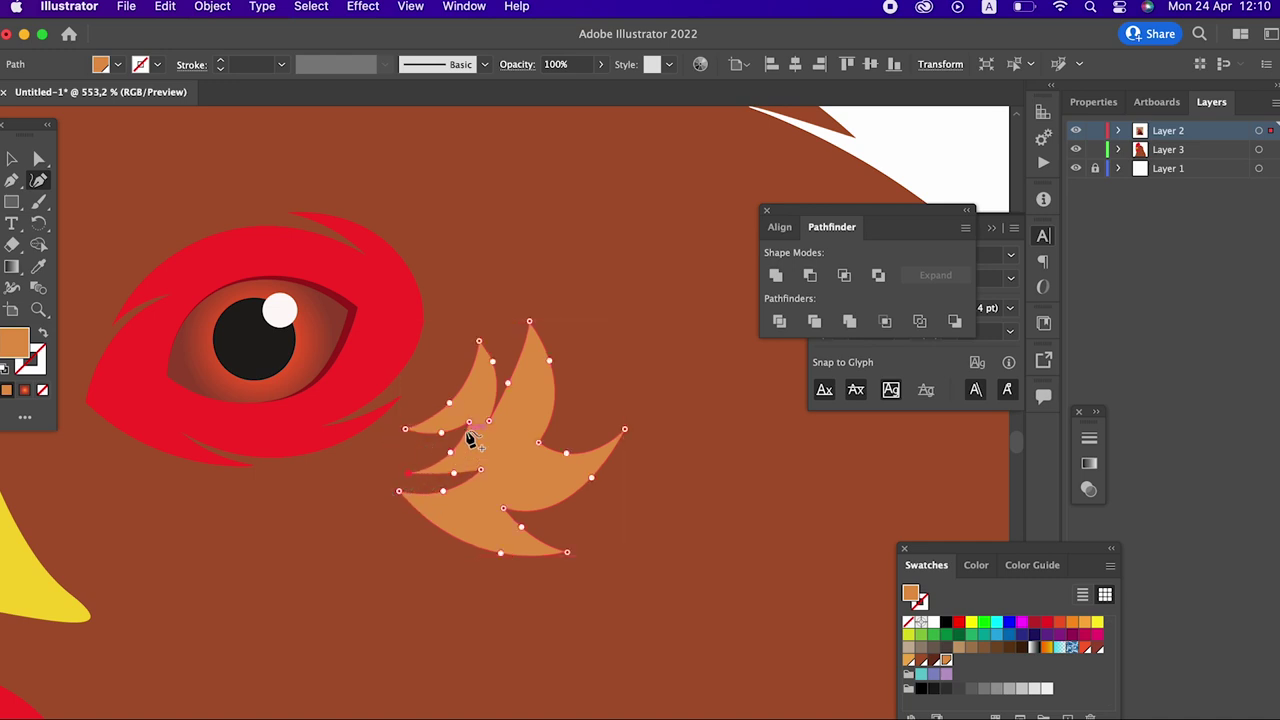
left_click(423, 449)
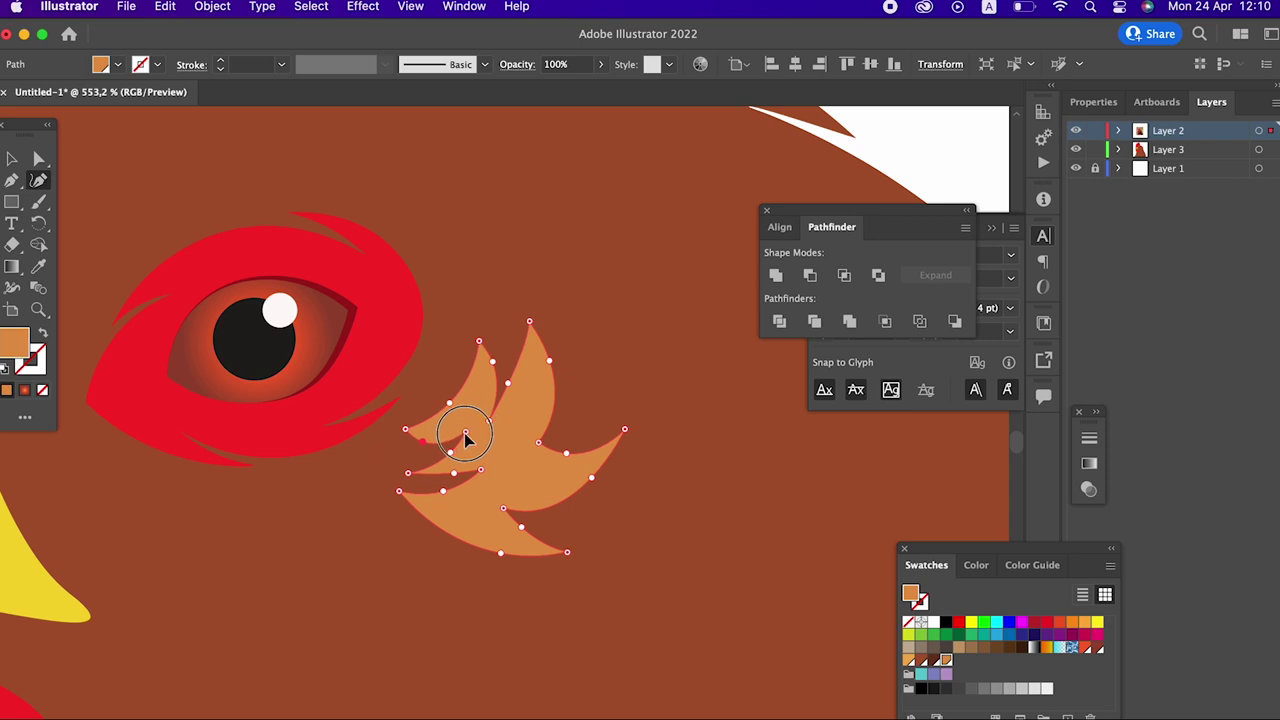
Step: Raise and sharpen the feather's right tip, narrowing its curve and refining the lower-right edge
left_click_drag(624, 432, 609, 383)
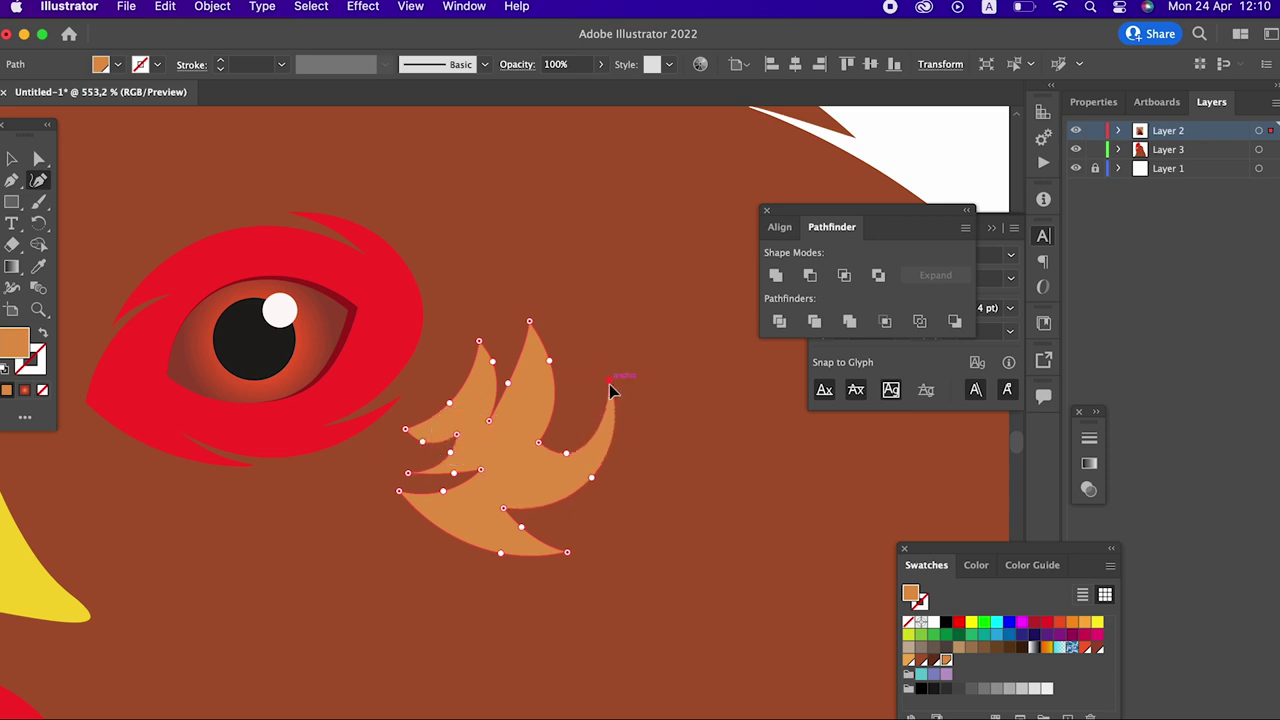
left_click_drag(567, 455, 561, 427)
left_click_drag(509, 386, 517, 400)
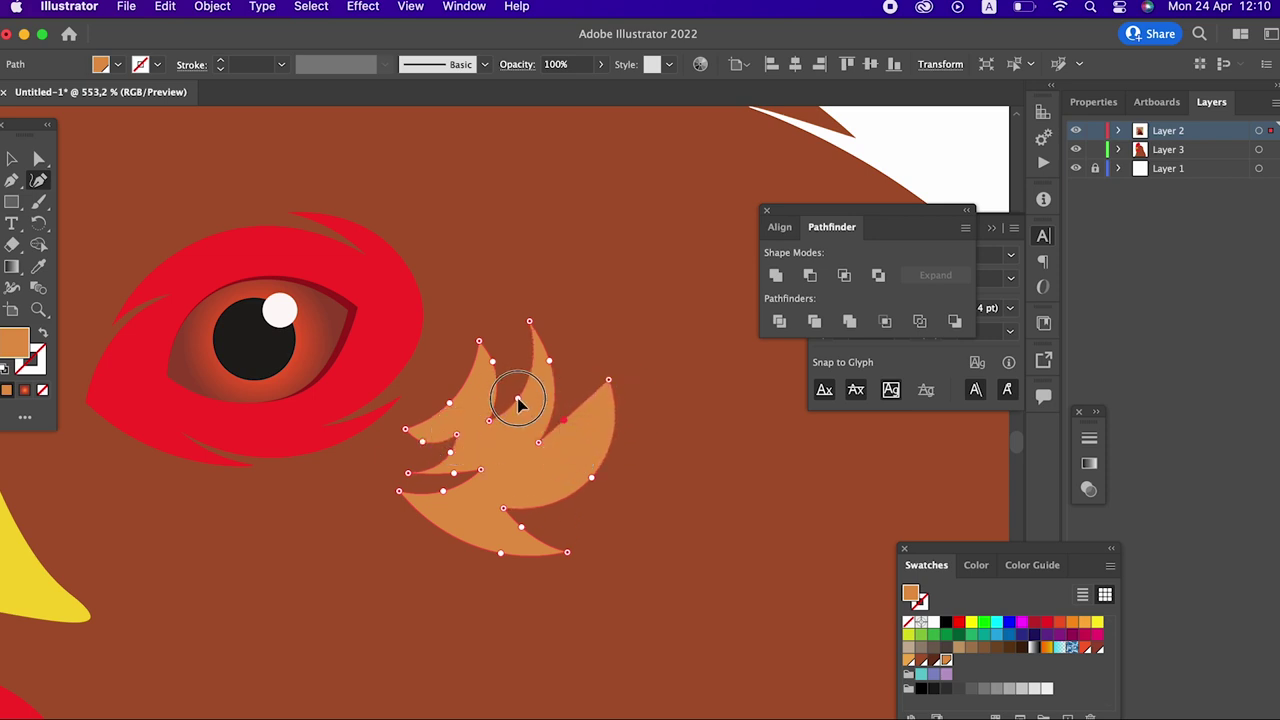
left_click_drag(609, 381, 592, 366)
left_click_drag(591, 479, 592, 442)
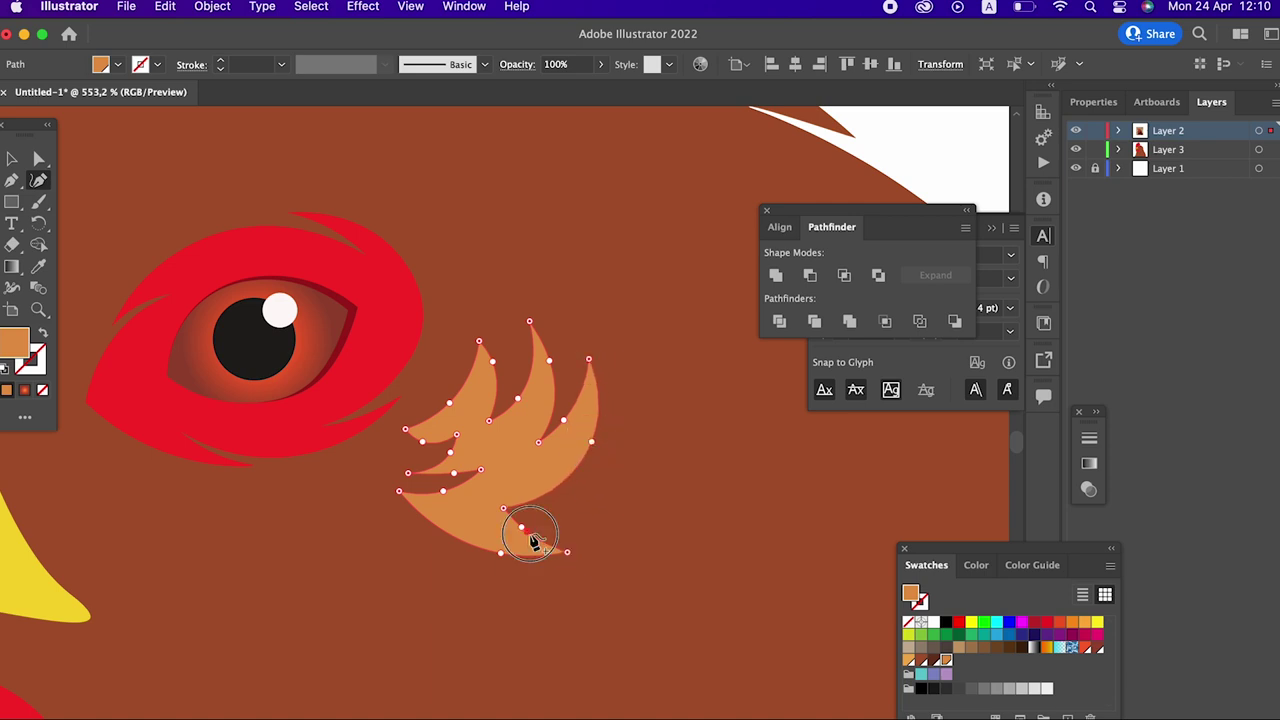
left_click_drag(533, 541, 596, 474)
mouse_move(563, 543)
left_mouse_down()
mouse_move(543, 550)
mouse_move(525, 514)
mouse_move(591, 536)
mouse_move(536, 536)
left_mouse_up()
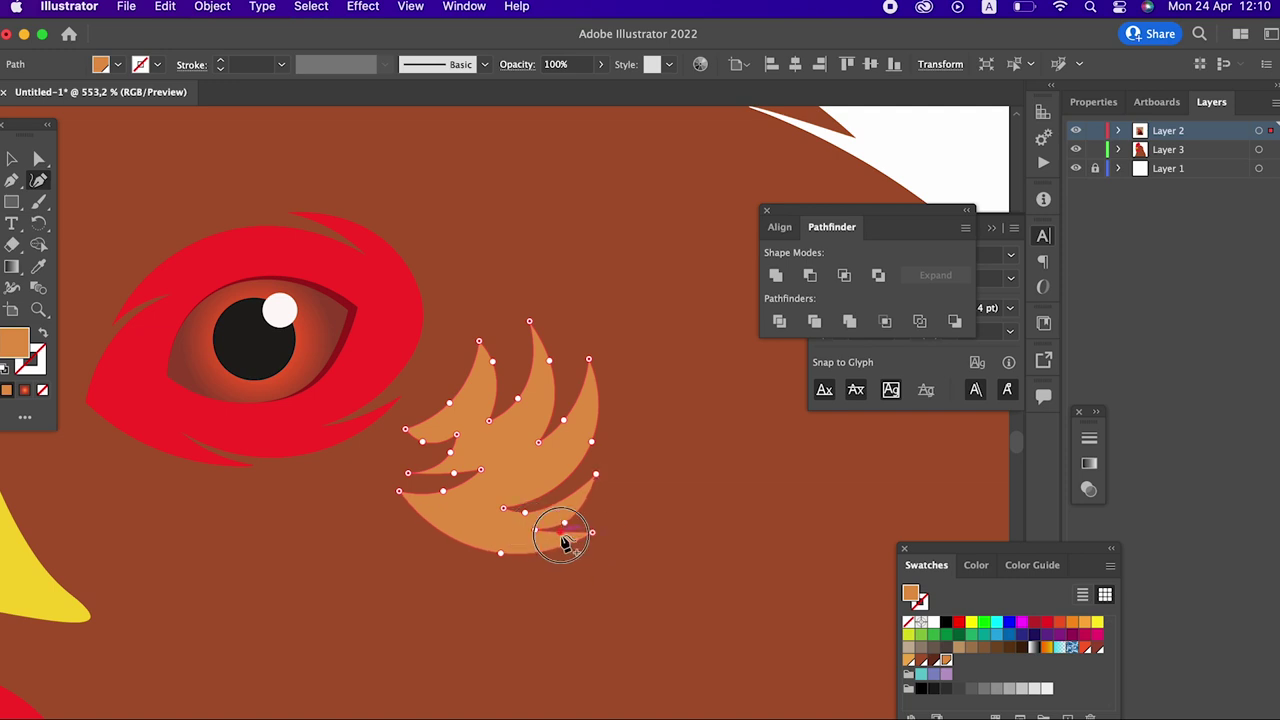
Step: Draw a closed, curved feather strand starting just below the eye
key("z")
left_click_drag(634, 486, 189, 457)
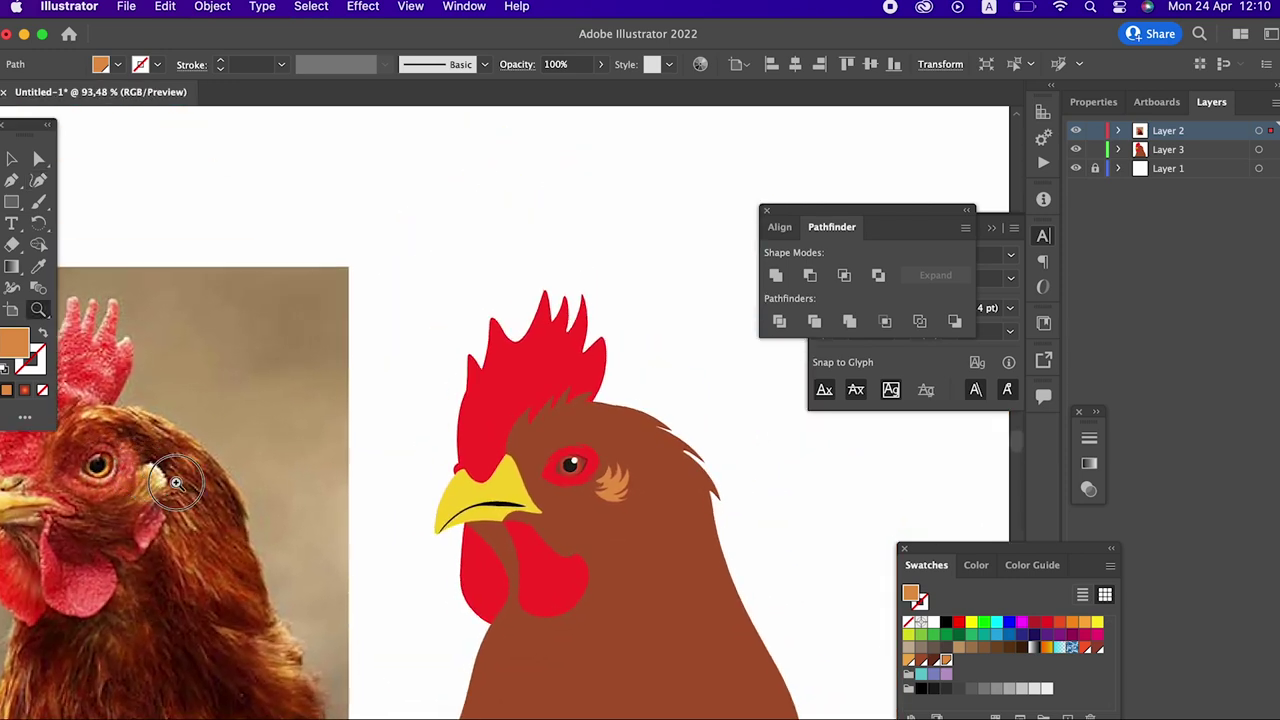
mouse_move(544, 541)
left_mouse_down()
mouse_move(452, 457)
mouse_move(560, 418)
left_mouse_up()
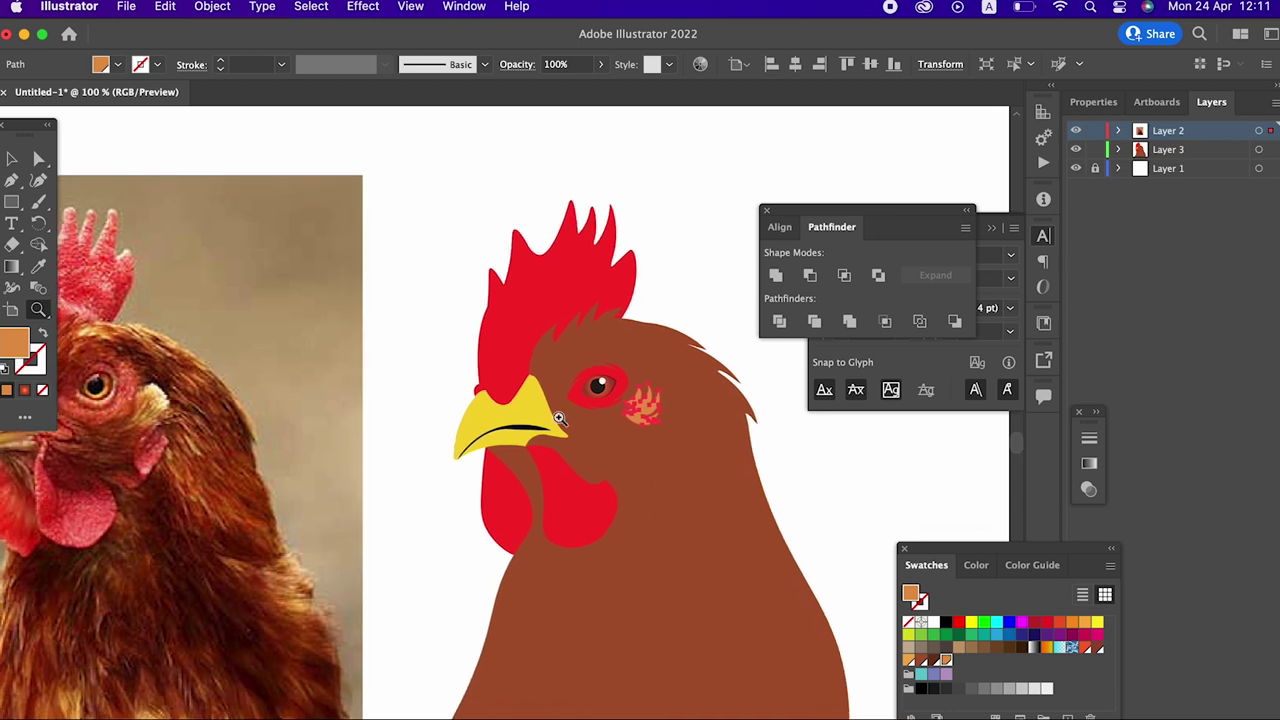
key("super+shift+a")
mouse_move(851, 477)
left_mouse_down()
mouse_move(678, 412)
mouse_move(686, 449)
mouse_move(711, 386)
mouse_move(434, 480)
mouse_move(655, 547)
mouse_move(455, 331)
left_mouse_up()
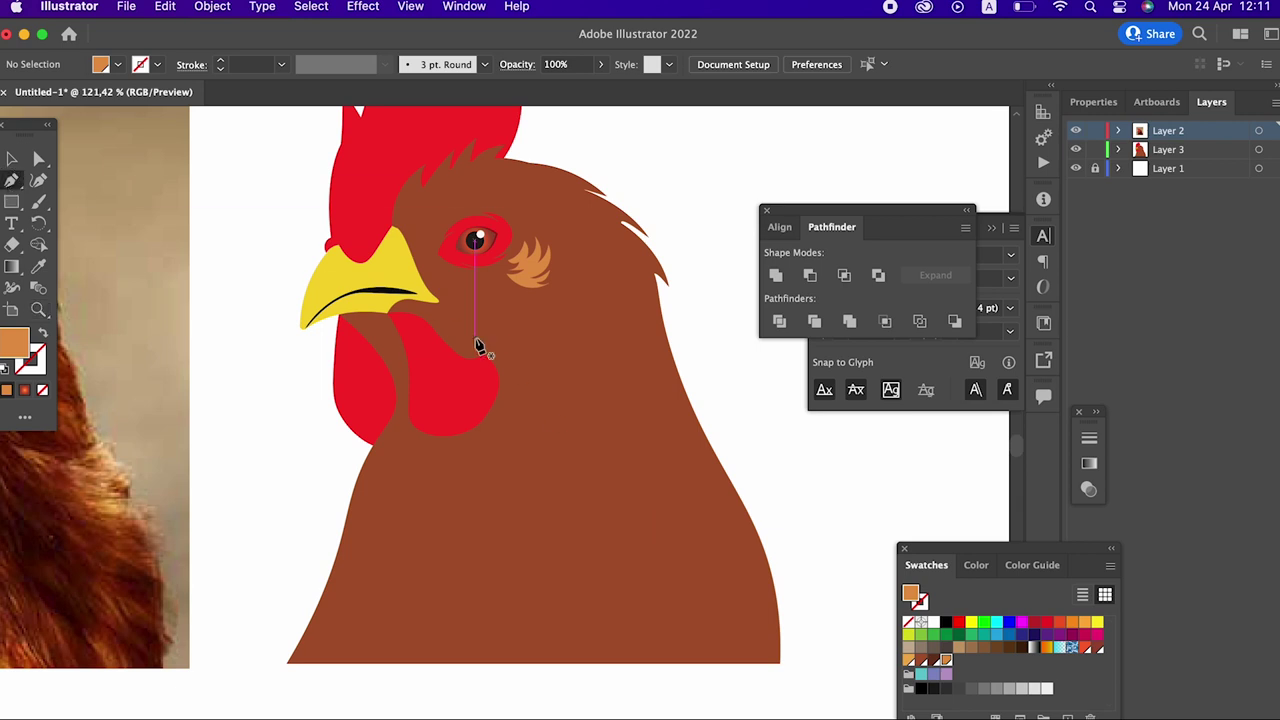
left_click(512, 290)
left_click_drag(584, 353, 647, 371)
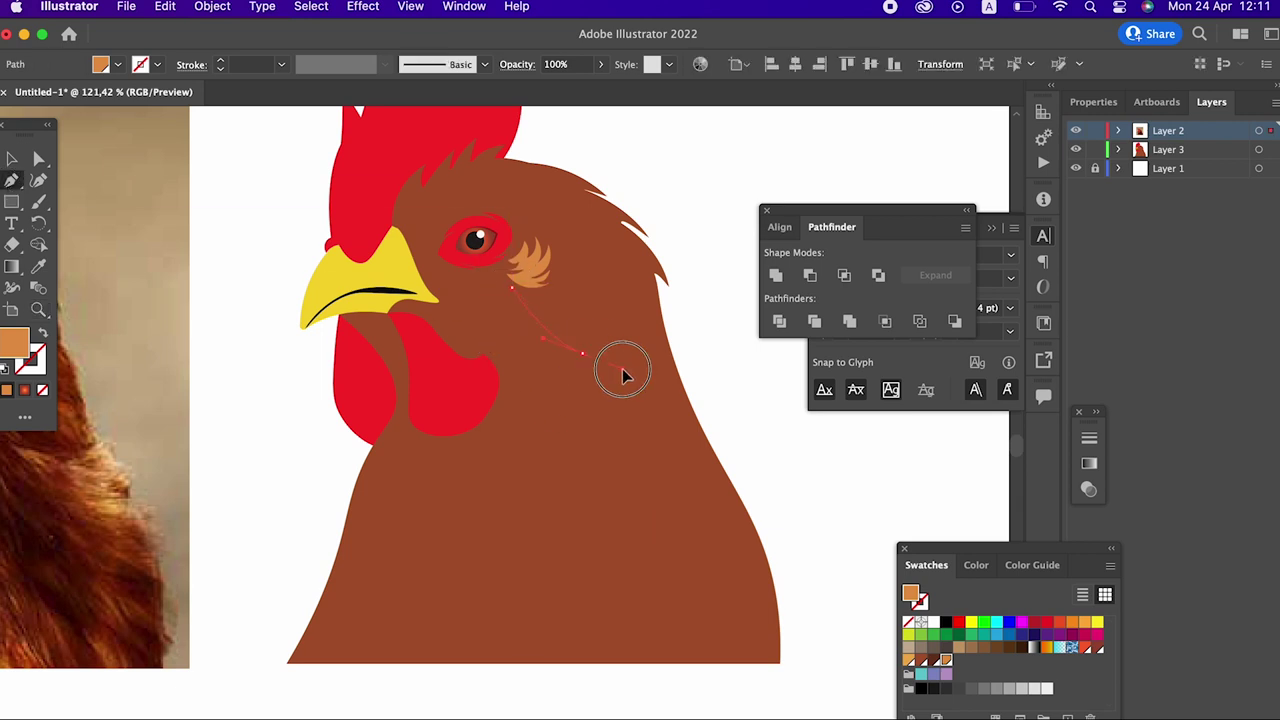
left_click_drag(543, 360, 553, 370)
left_click_drag(650, 436, 748, 477)
left_click_drag(604, 450, 643, 443)
left_click(650, 437)
mouse_move(550, 417)
left_mouse_down()
mouse_move(525, 391)
mouse_move(569, 427)
left_mouse_up()
left_click(562, 411)
Step: Draw the next sharp-cornered strand running down the neck to the bottom edge
left_click_drag(710, 491, 760, 492)
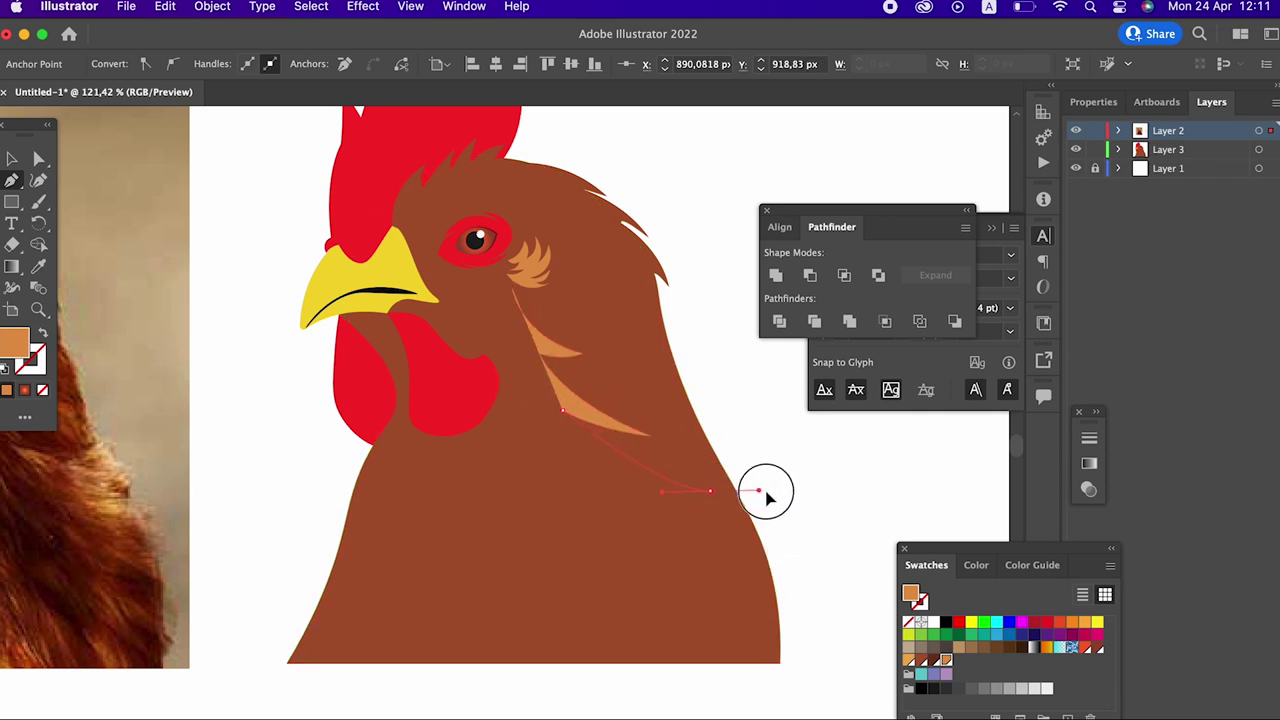
left_click(710, 491)
left_click_drag(650, 437, 580, 482)
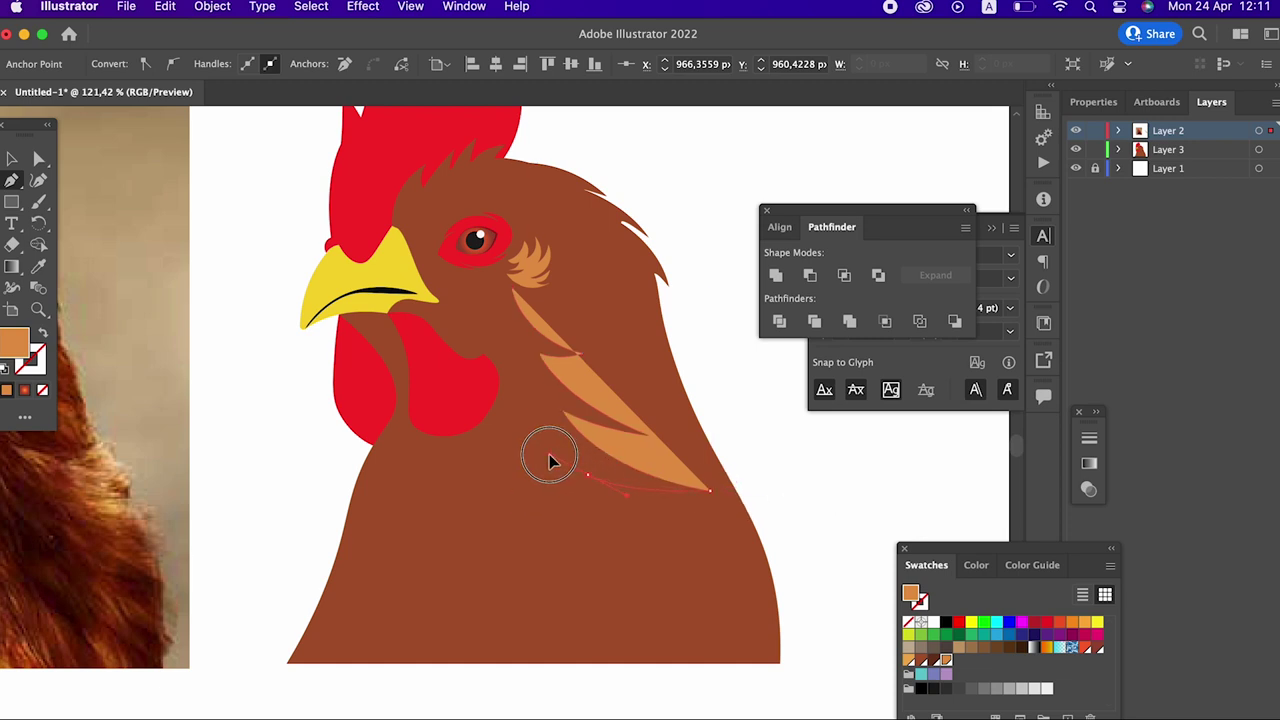
left_click(590, 476)
mouse_move(762, 566)
left_mouse_down()
mouse_move(816, 620)
mouse_move(750, 566)
mouse_move(846, 586)
left_mouse_up()
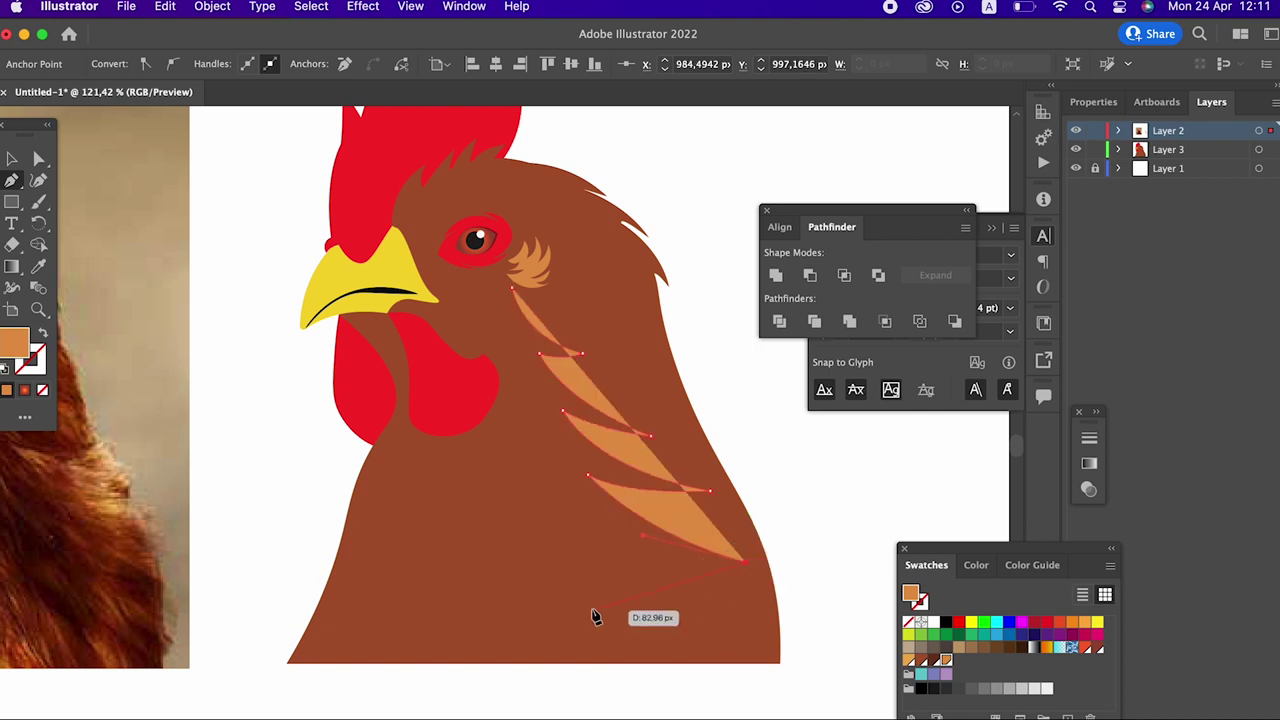
left_click_drag(706, 607, 628, 605)
left_click(705, 608)
mouse_move(781, 662)
left_mouse_down()
mouse_move(798, 685)
mouse_move(792, 705)
left_mouse_up()
Step: Shape and close the lower feather piece along the bottom of the neck, with a small notch
left_click(563, 663)
left_click_drag(620, 598, 590, 571)
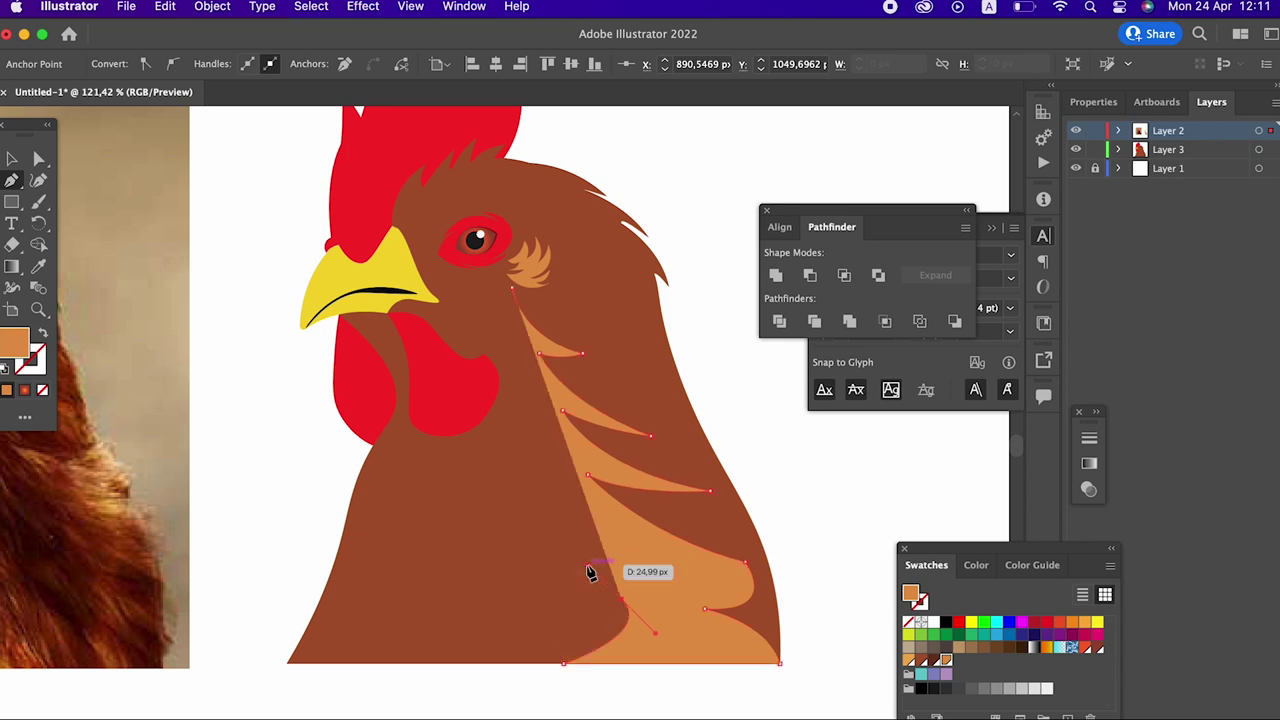
left_click(621, 600)
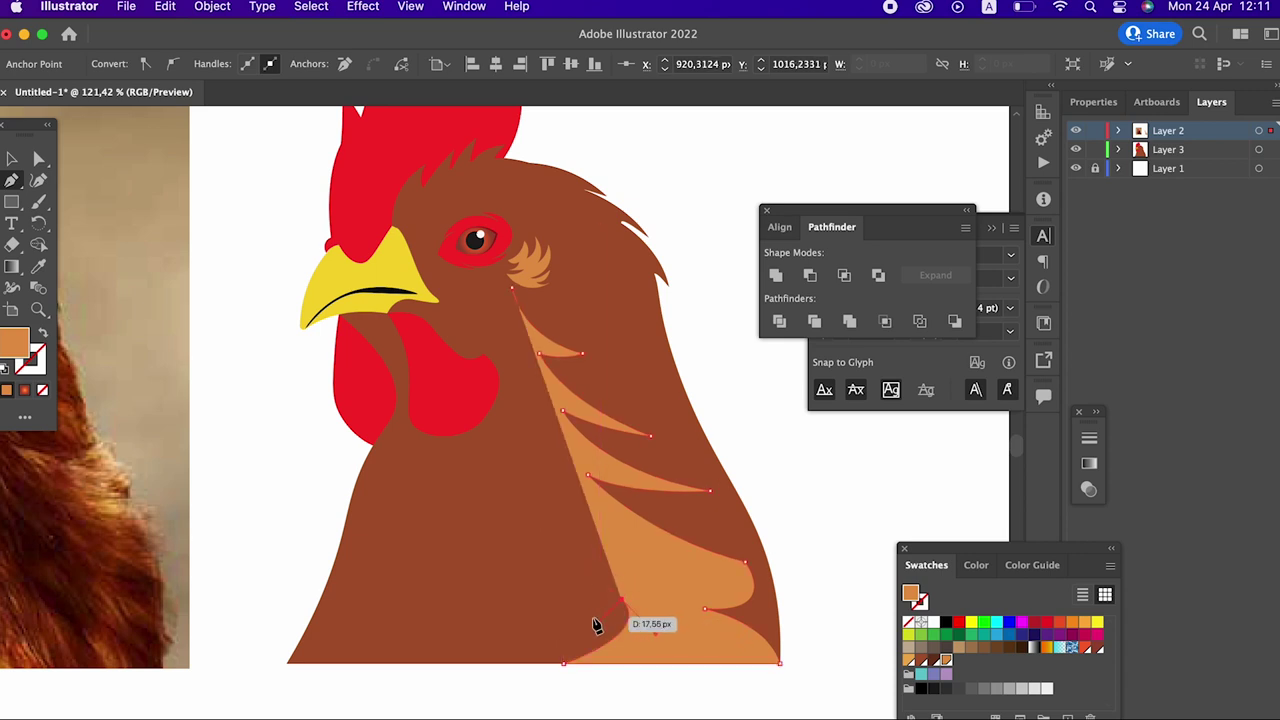
left_click_drag(575, 630, 541, 640)
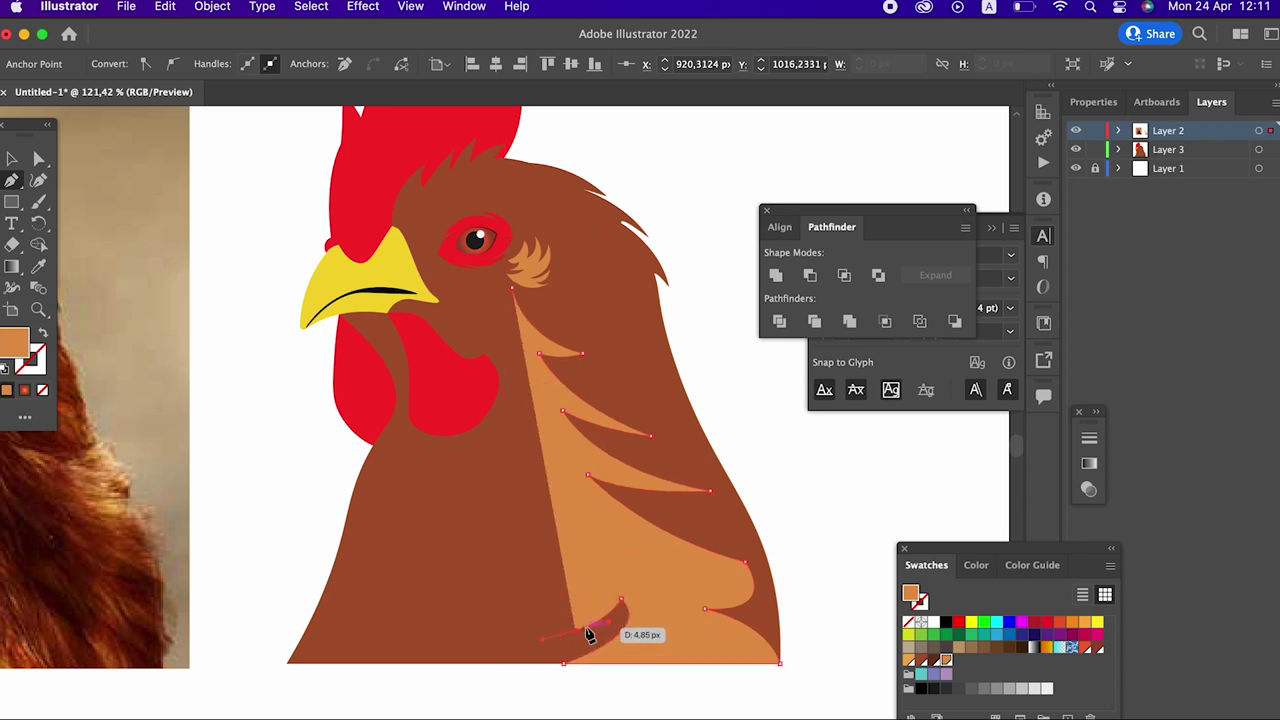
left_click_drag(557, 483, 505, 445)
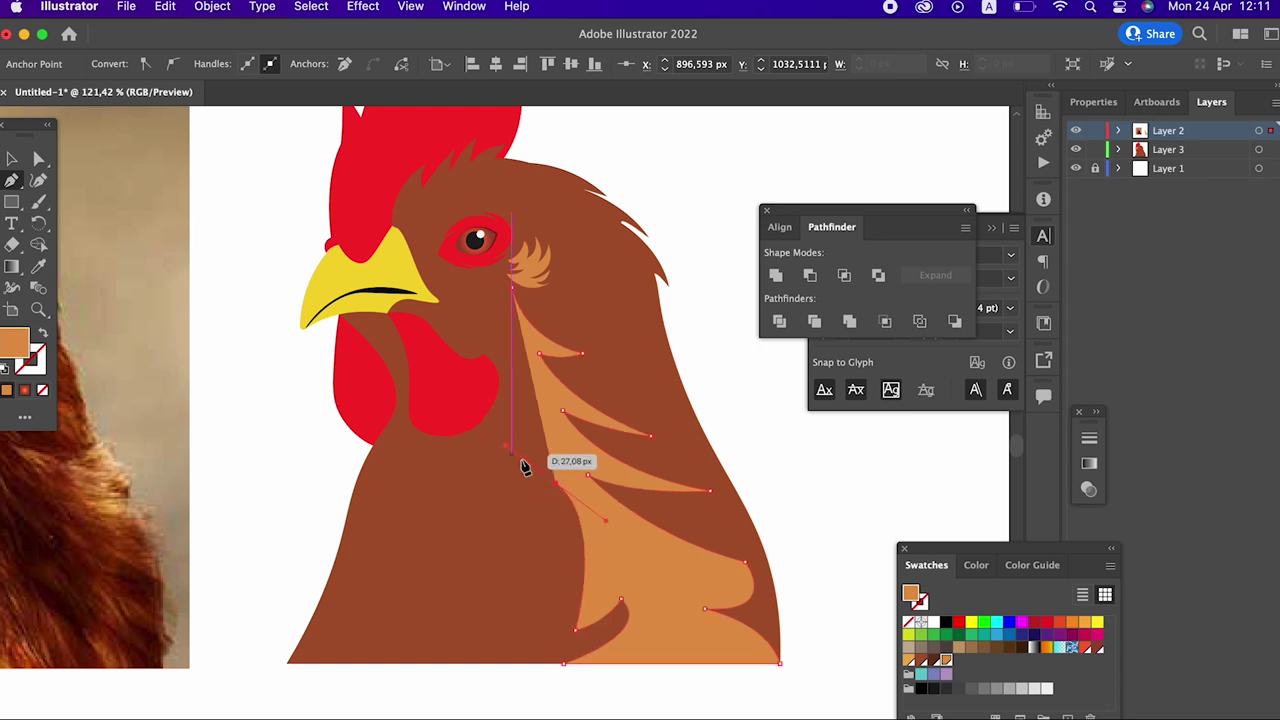
left_click_drag(556, 541, 556, 541)
left_click(533, 579)
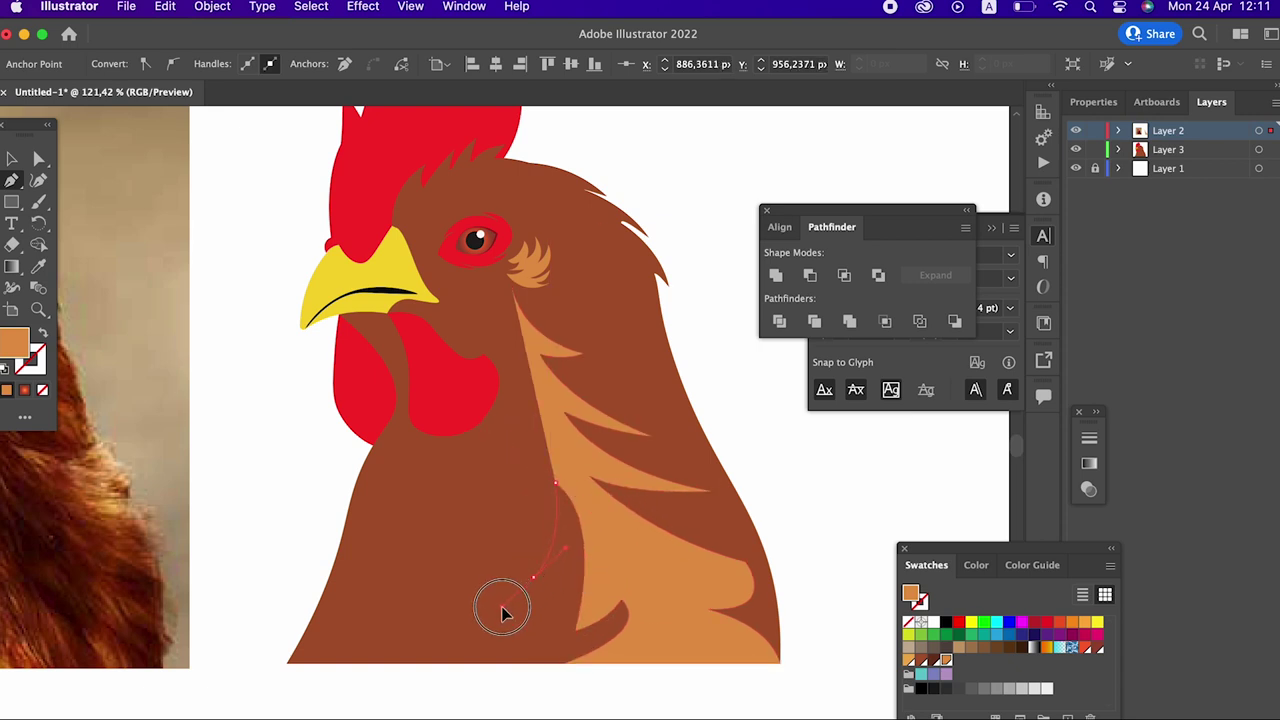
left_click_drag(505, 613, 550, 573)
Step: Add another strand along the neck and extend the feather shape up to the eye
left_click_drag(517, 399, 474, 328)
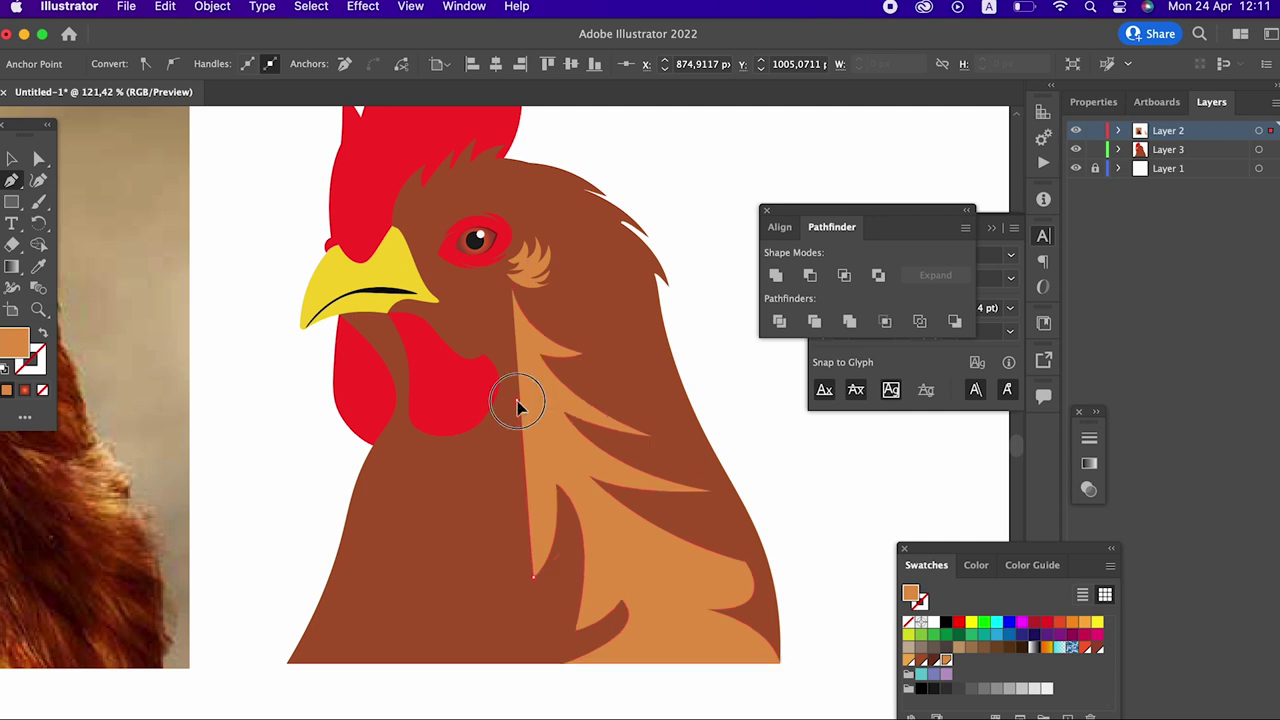
left_click_drag(506, 519, 516, 577)
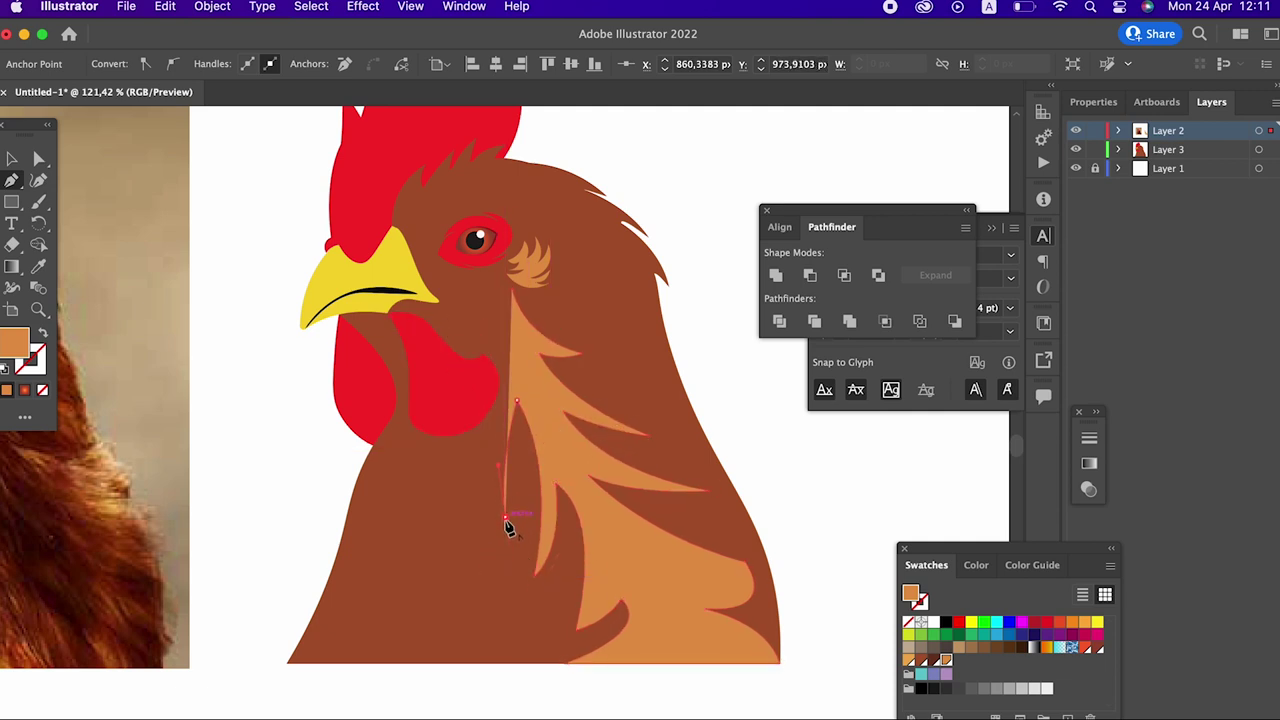
left_click_drag(512, 293, 503, 335)
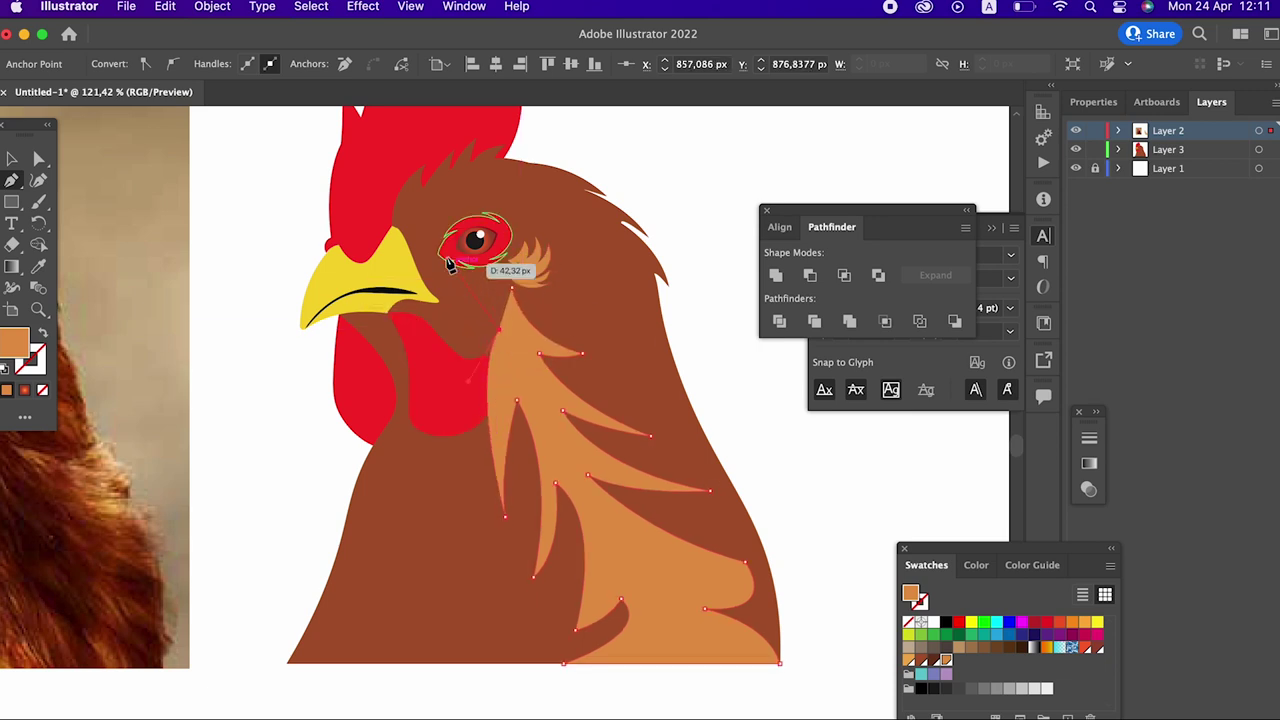
mouse_move(471, 238)
left_mouse_down()
mouse_move(445, 262)
mouse_move(512, 292)
left_mouse_up()
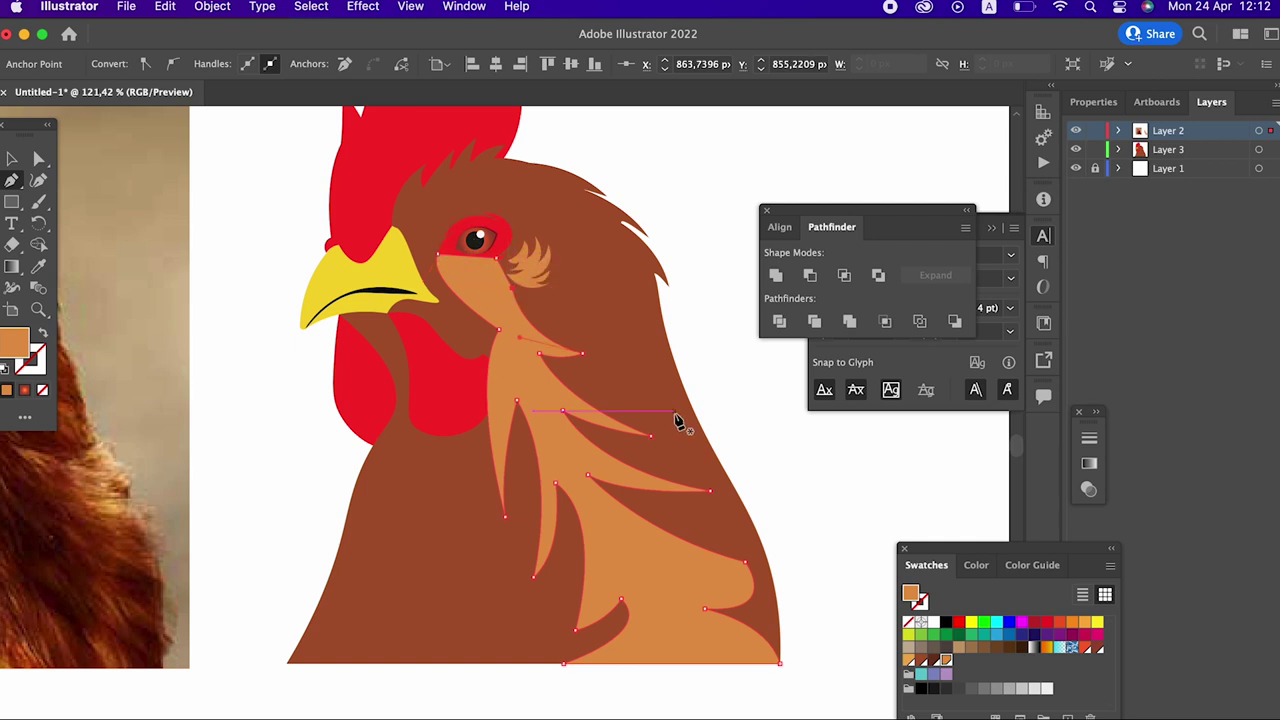
key("z")
mouse_move(457, 177)
left_mouse_down()
mouse_move(677, 437)
mouse_move(366, 414)
mouse_move(397, 455)
left_mouse_up()
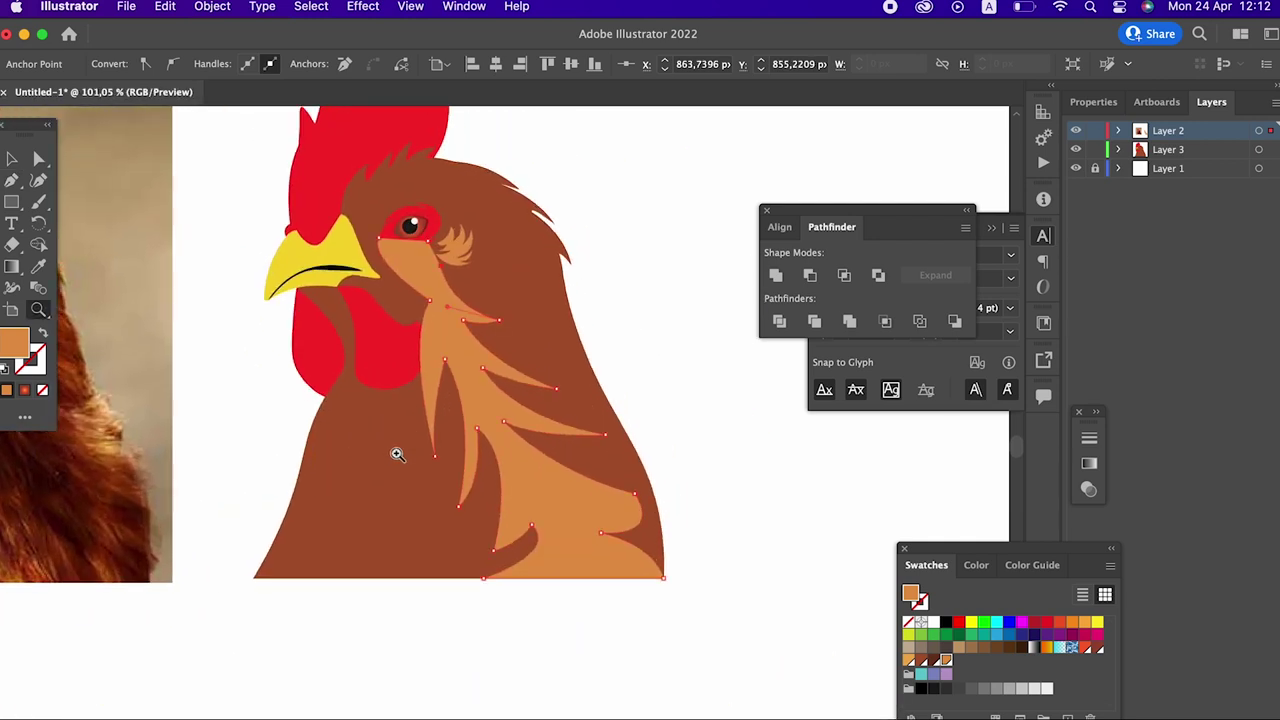
Step: Recolour the light-orange feather strands dark brown
left_click(12, 160)
left_click(726, 434)
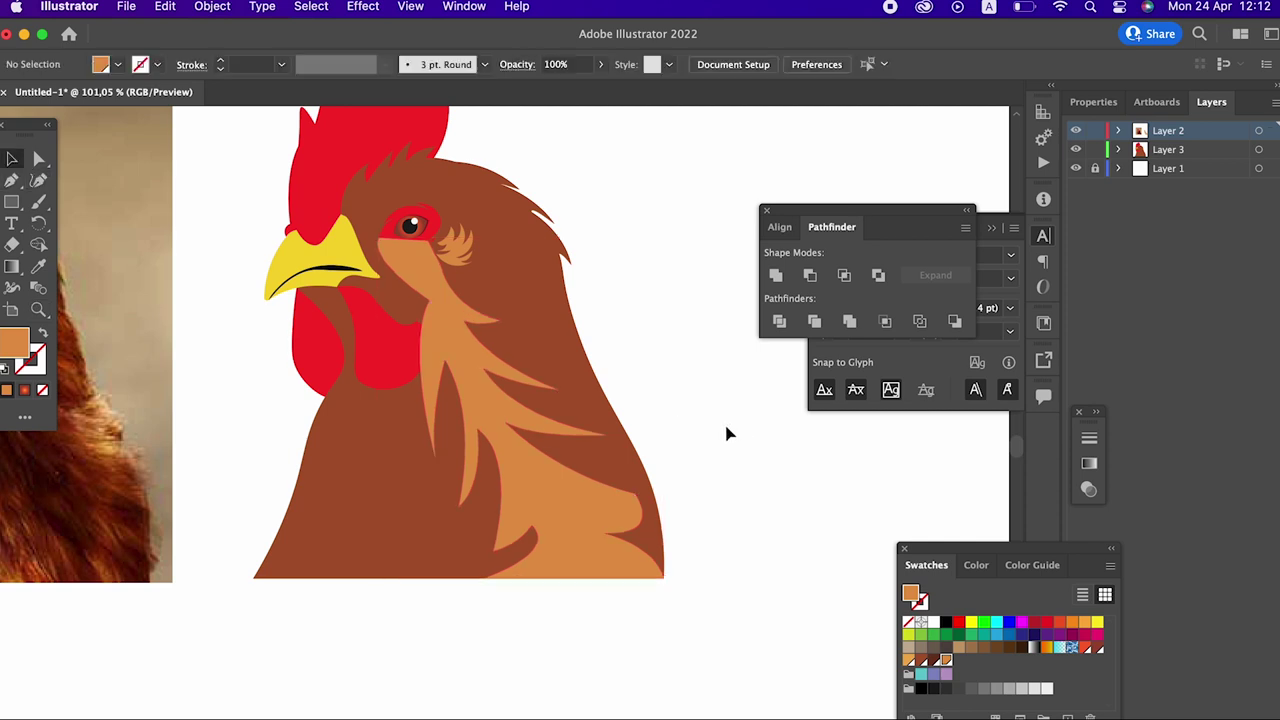
left_click(597, 517)
left_click(933, 660)
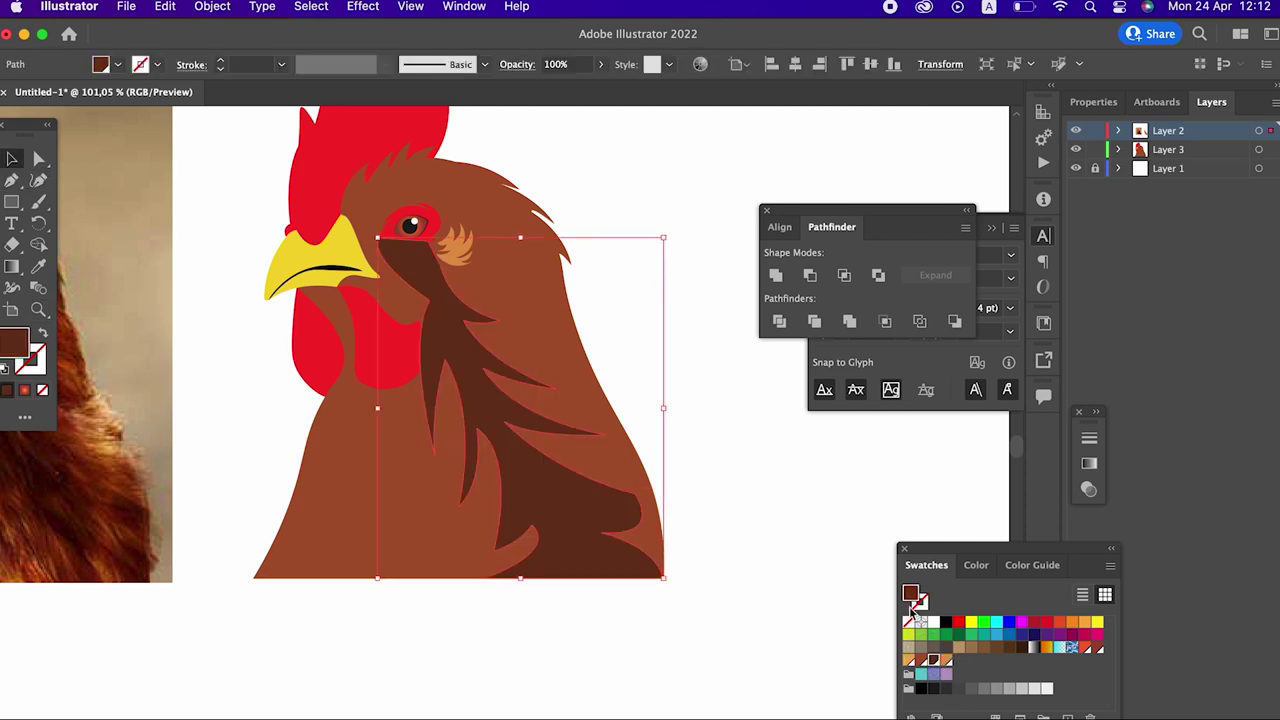
left_click(643, 326)
Step: Group the inner eye shape with the red outer eye shape
key("z")
left_click_drag(491, 337, 268, 329)
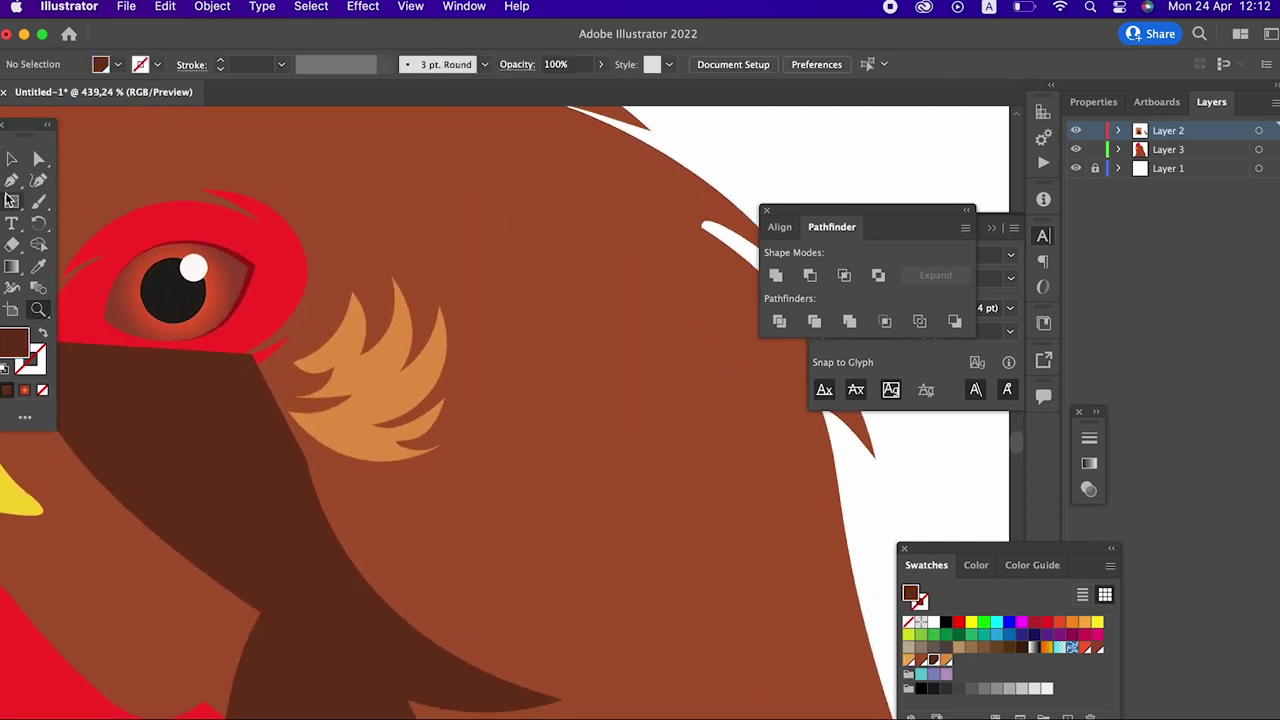
left_click(12, 160)
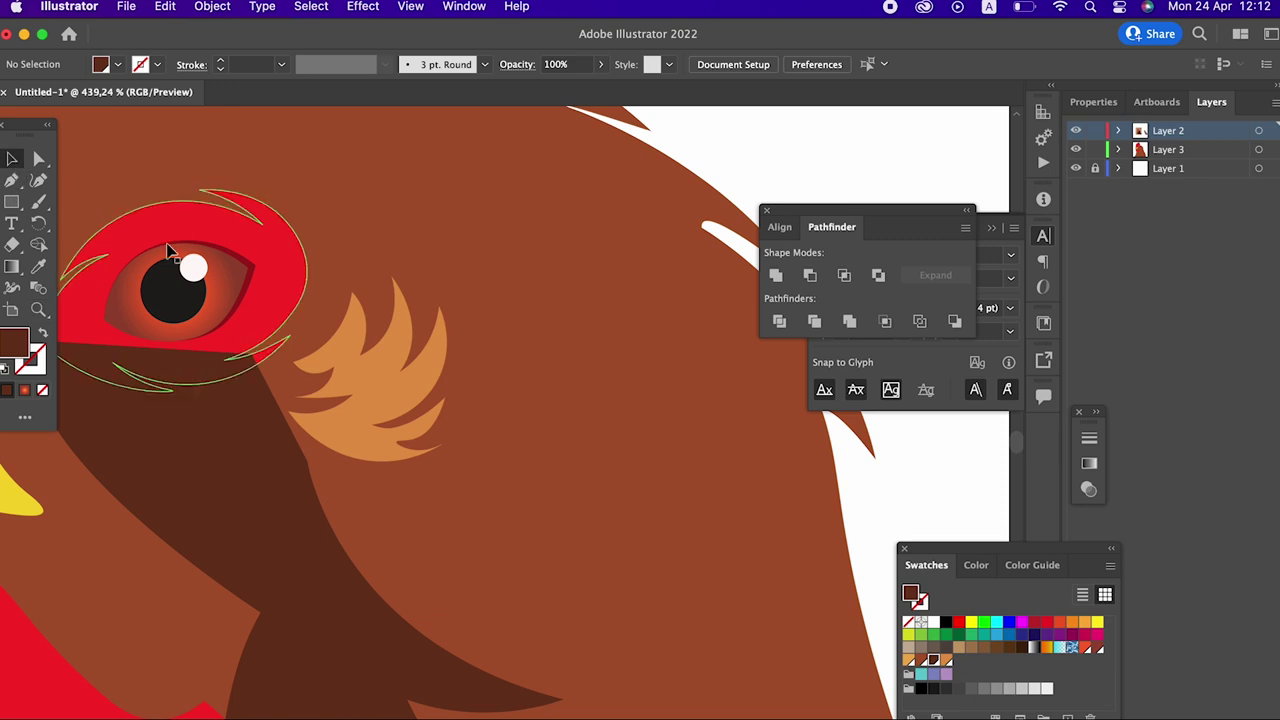
left_click(253, 278)
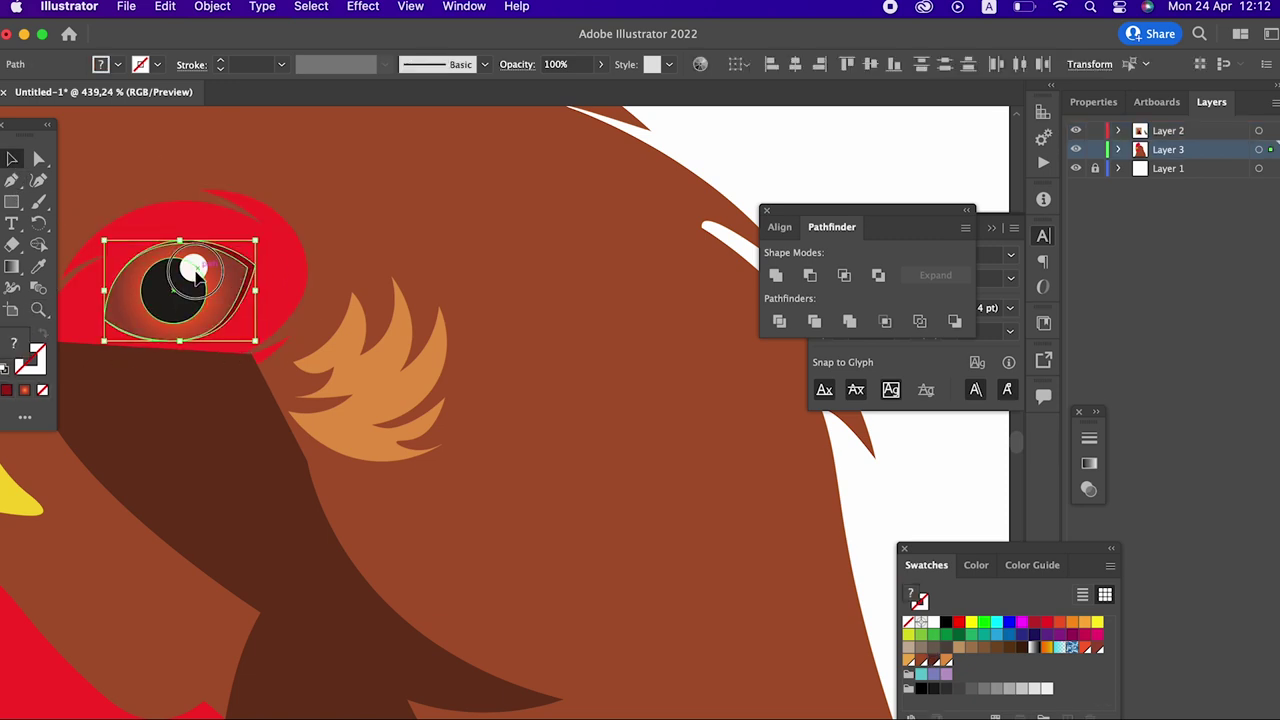
left_click(278, 300, "shift")
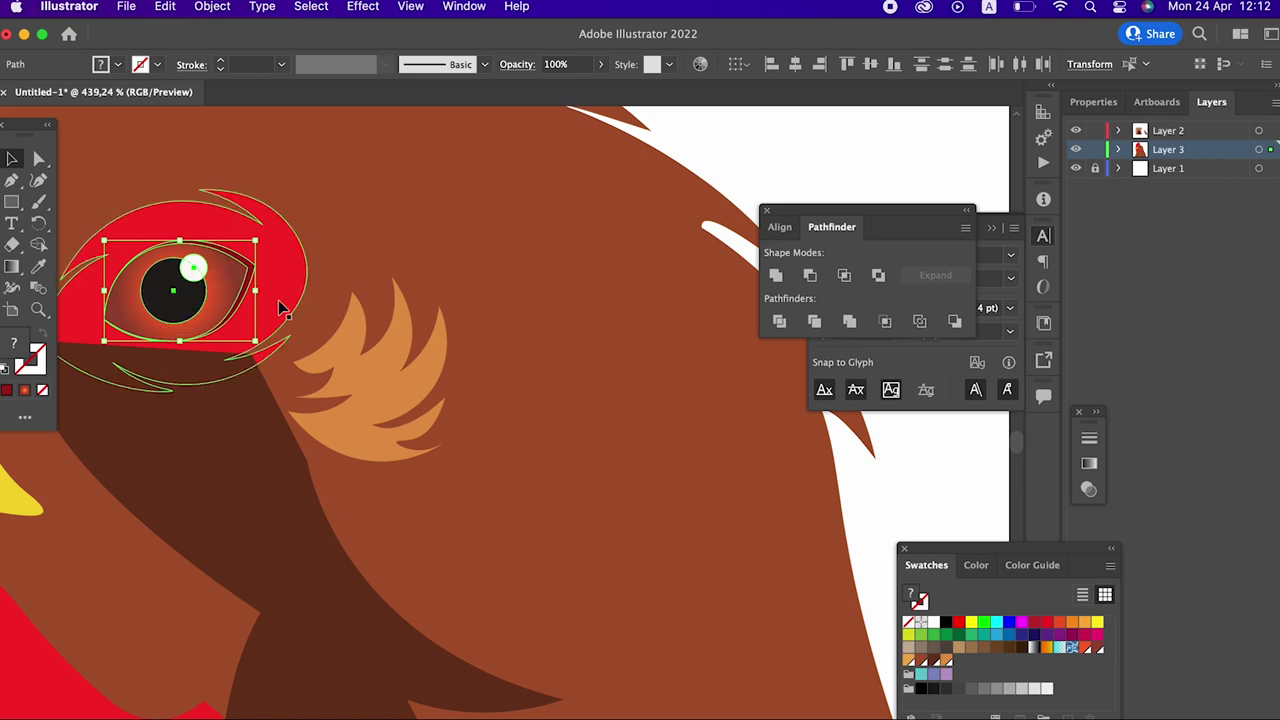
right_click(282, 274)
left_click(320, 396)
Step: Bring the eye group in front of the feather strands
left_click(211, 7)
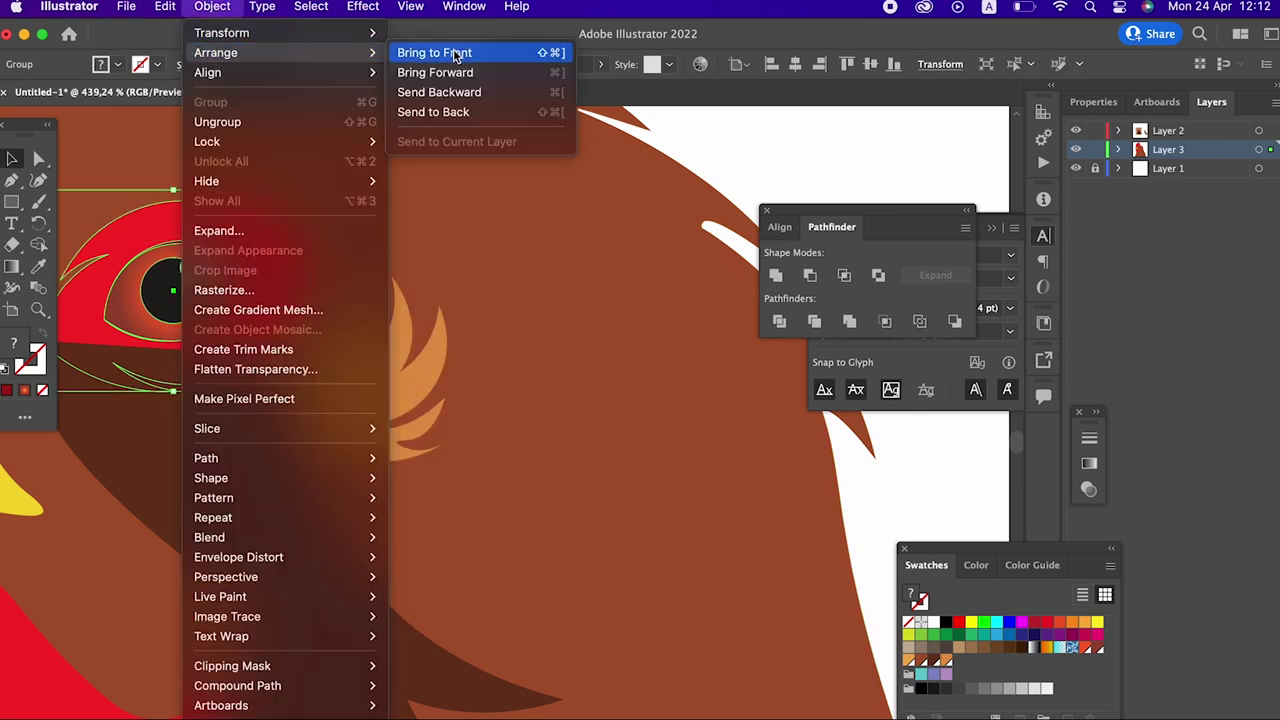
mouse_move(216, 52)
left_click(455, 52)
scroll(380, 368, "left", 5)
scroll(380, 368, "up", 2)
left_click(917, 134)
left_click(533, 330)
left_click(212, 7)
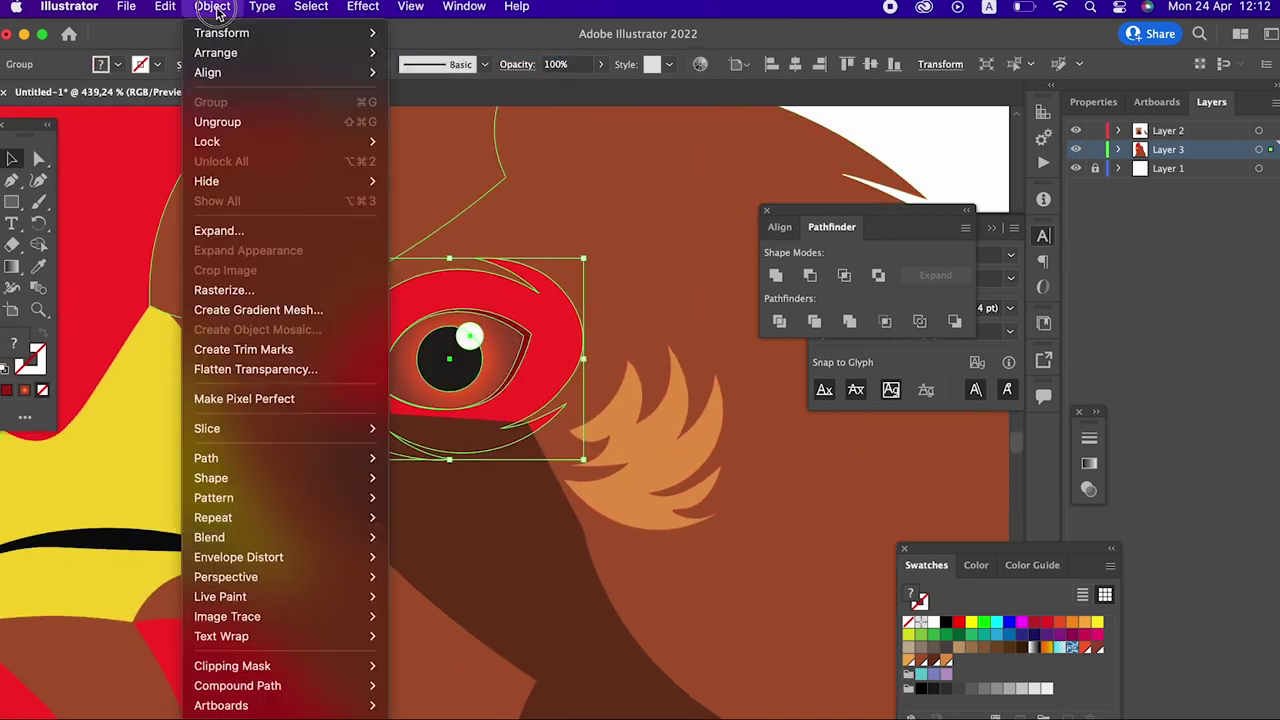
left_click(415, 54)
left_click(491, 531)
left_click(537, 350)
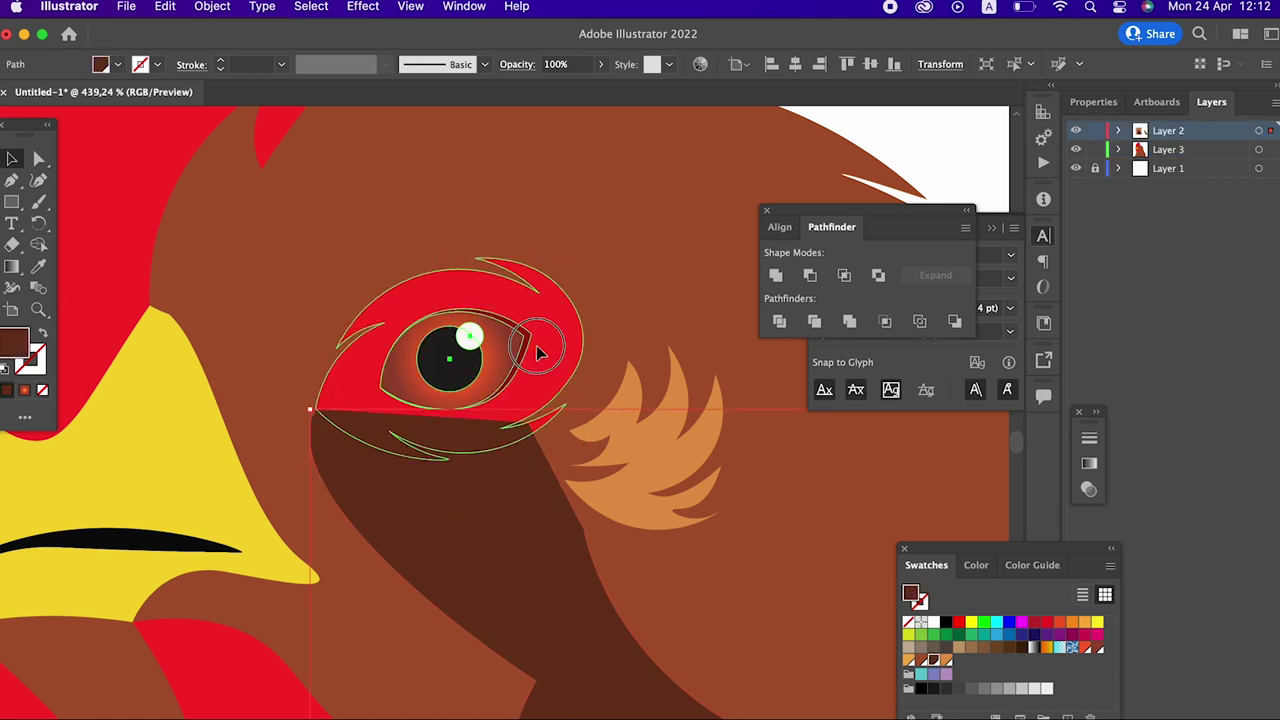
Step: Cut the dark-brown neck shape and paste it into Layer 3
left_click(534, 551)
key("z")
left_click(289, 337, "alt")
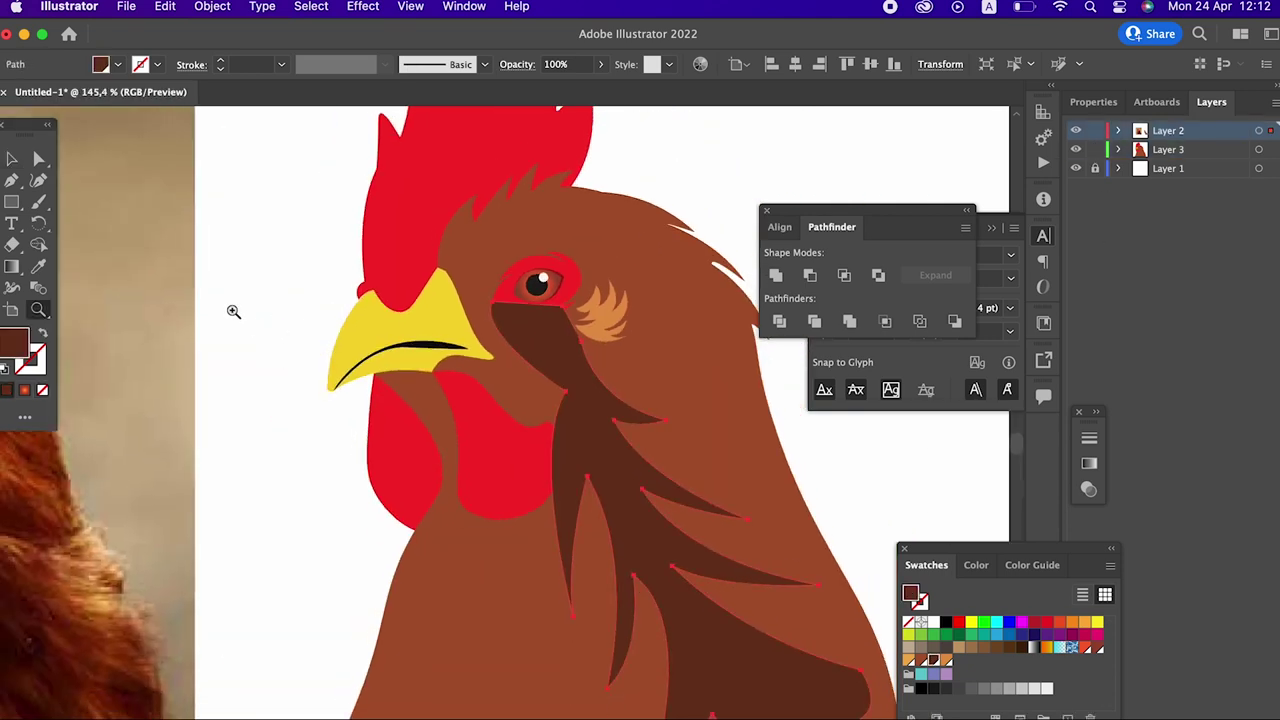
left_click(12, 160)
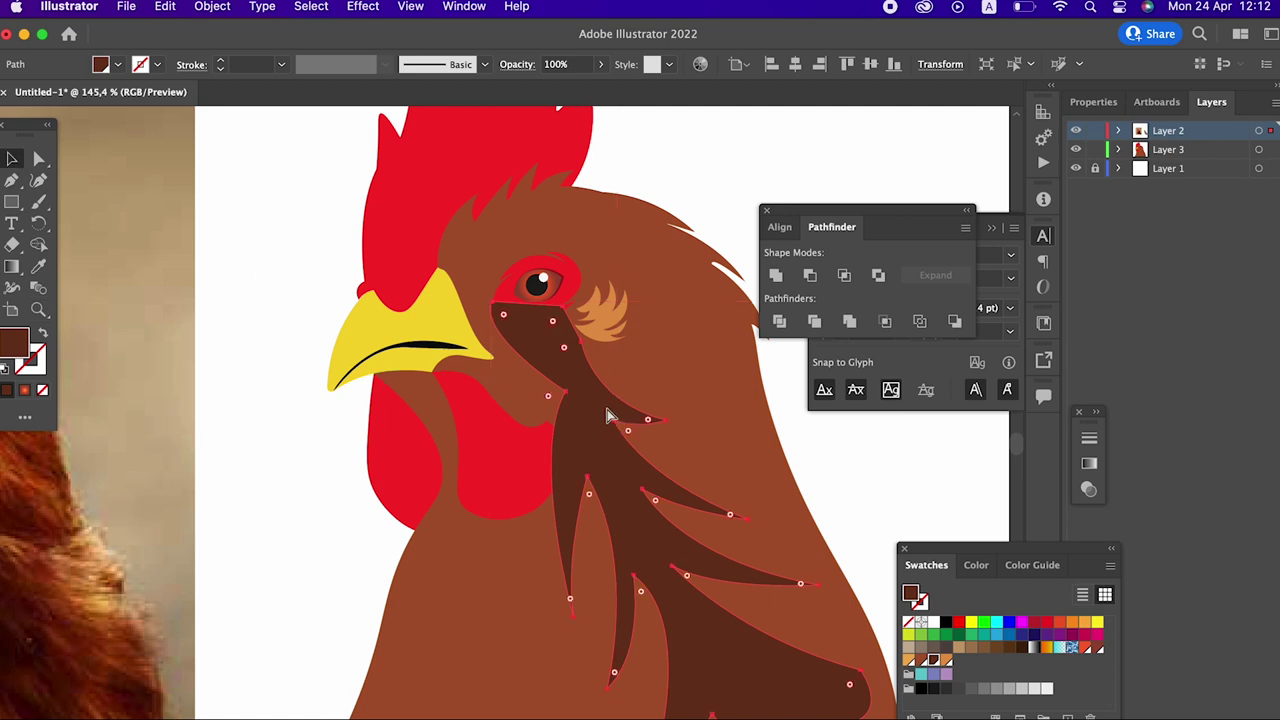
key("Delete")
left_click(1168, 149)
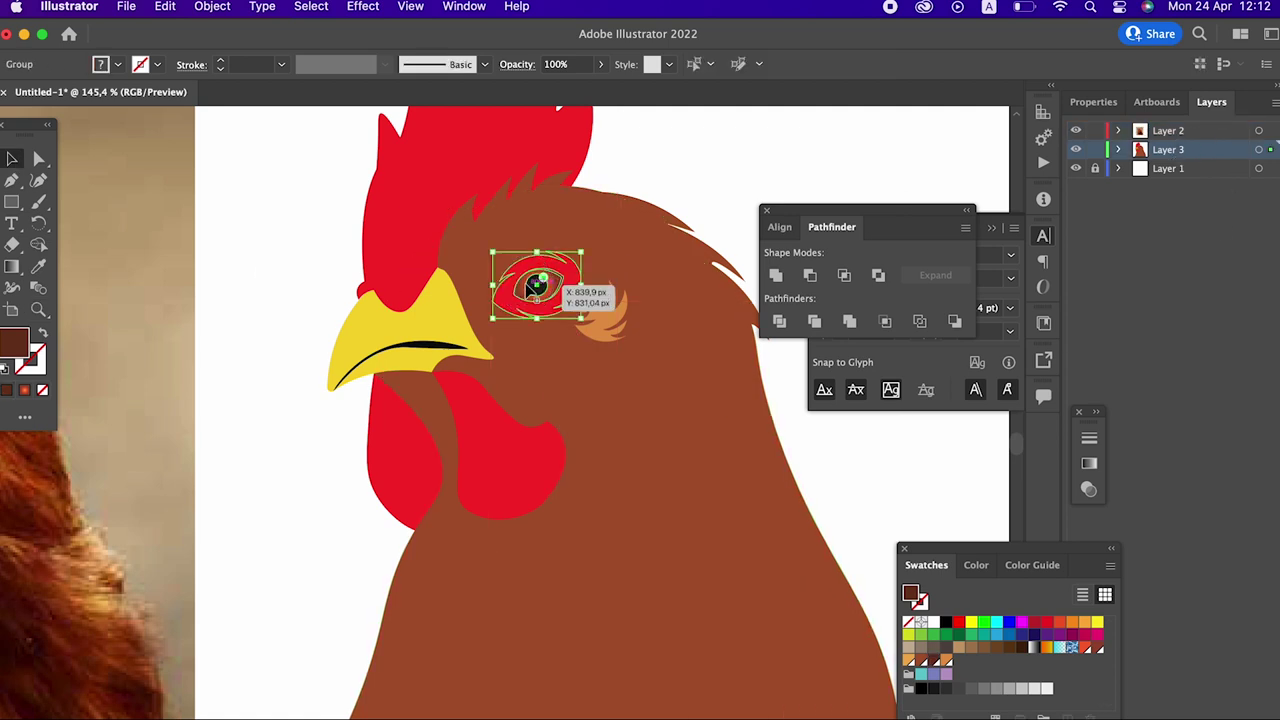
key("super+z")
Step: Bring the eye group back in front of the relocated neck shape
left_click(583, 270)
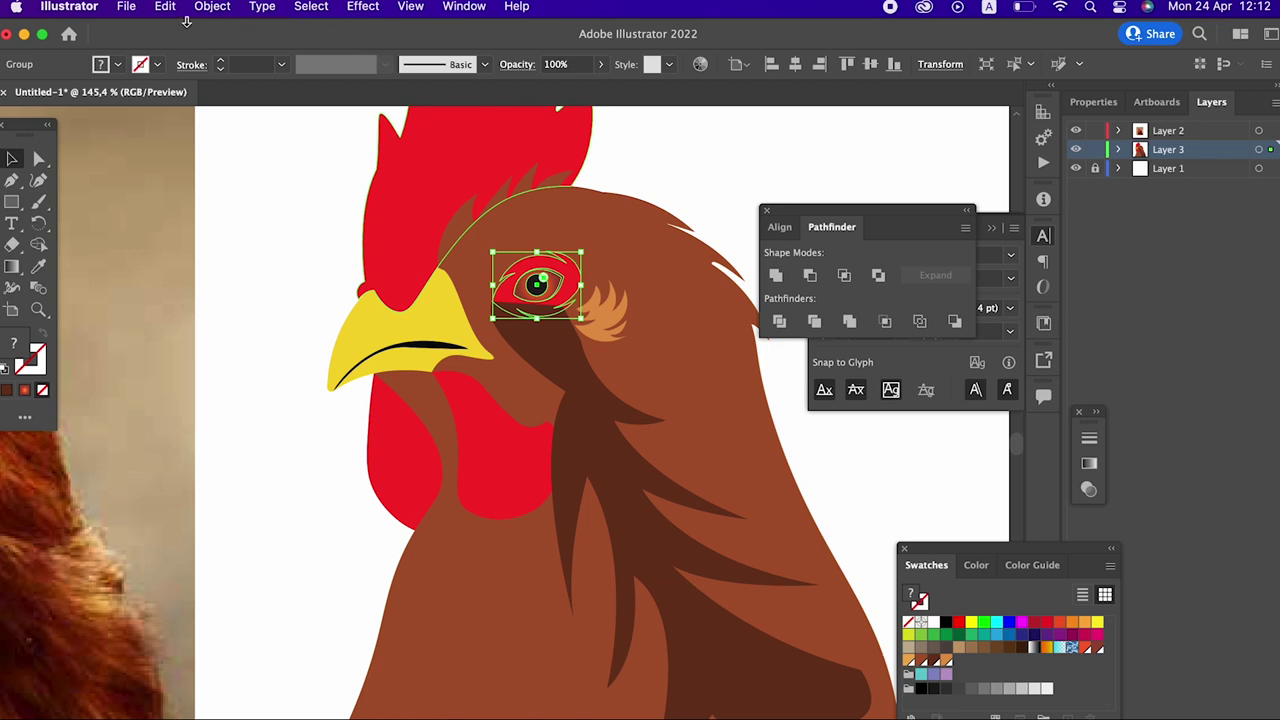
left_click(212, 6)
left_click(477, 52)
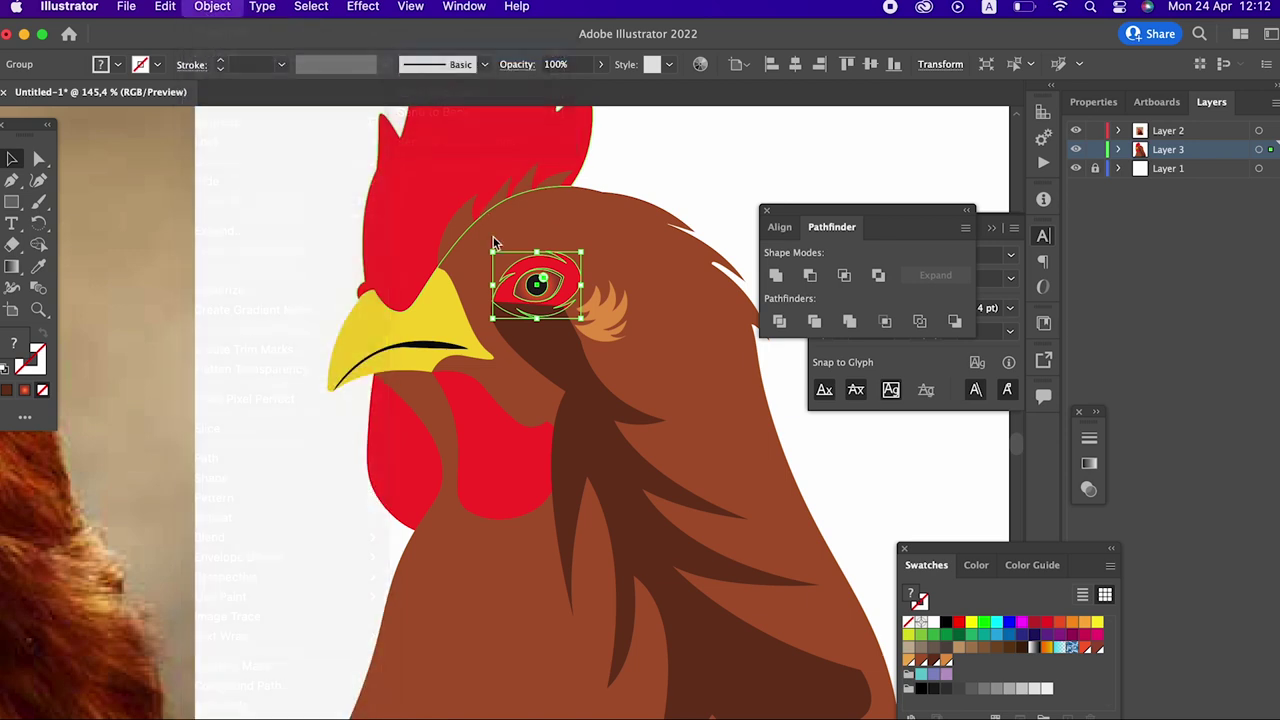
key("z")
left_click_drag(420, 330, 309, 424)
left_click_drag(349, 357, 594, 509)
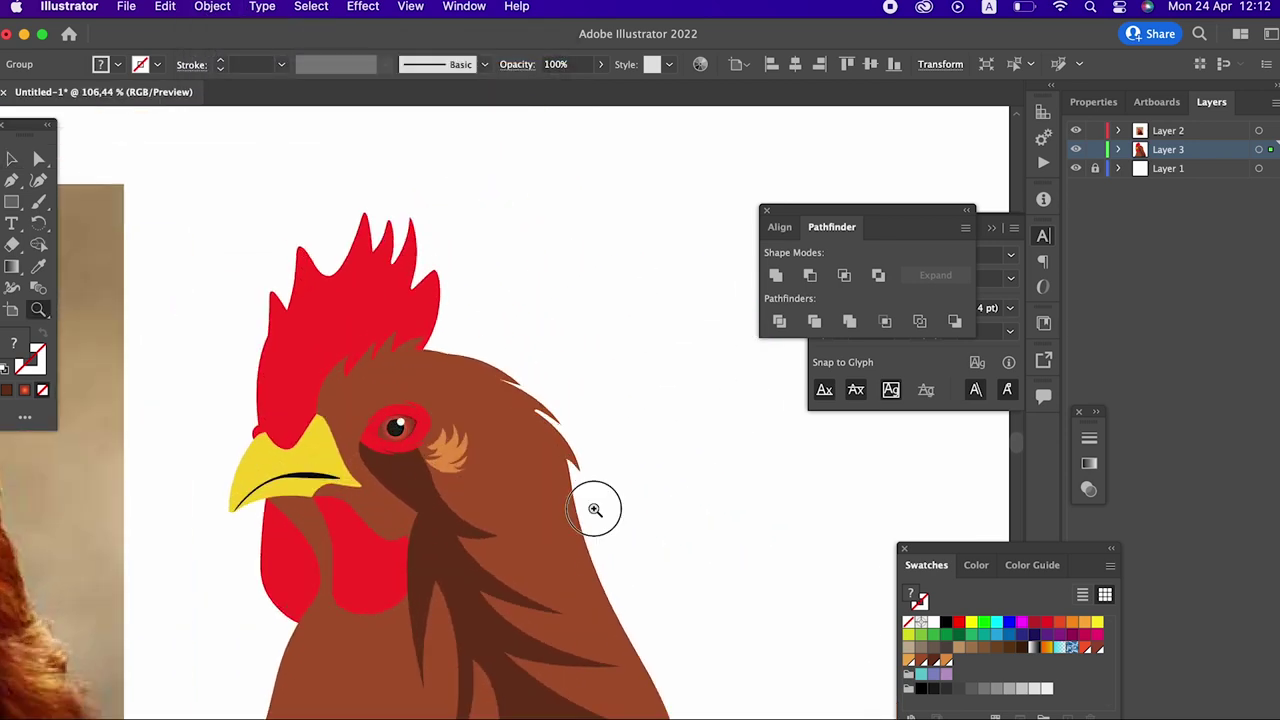
key("super+shift+a")
key("super+0")
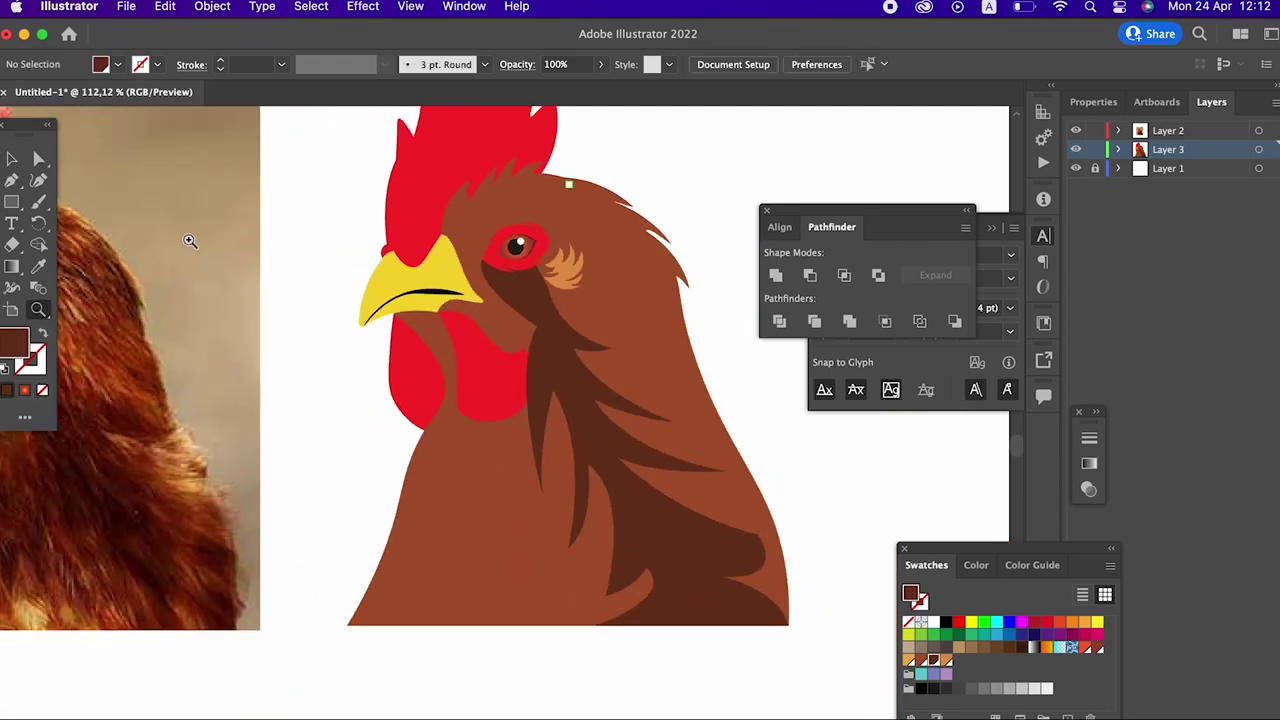
mouse_move(357, 457)
left_mouse_down()
mouse_move(330, 410)
mouse_move(523, 383)
mouse_move(306, 403)
mouse_move(459, 408)
left_mouse_up()
Step: Bring the red wattle to the front, above the dark-brown neck band
left_click(8, 158)
left_click(398, 478)
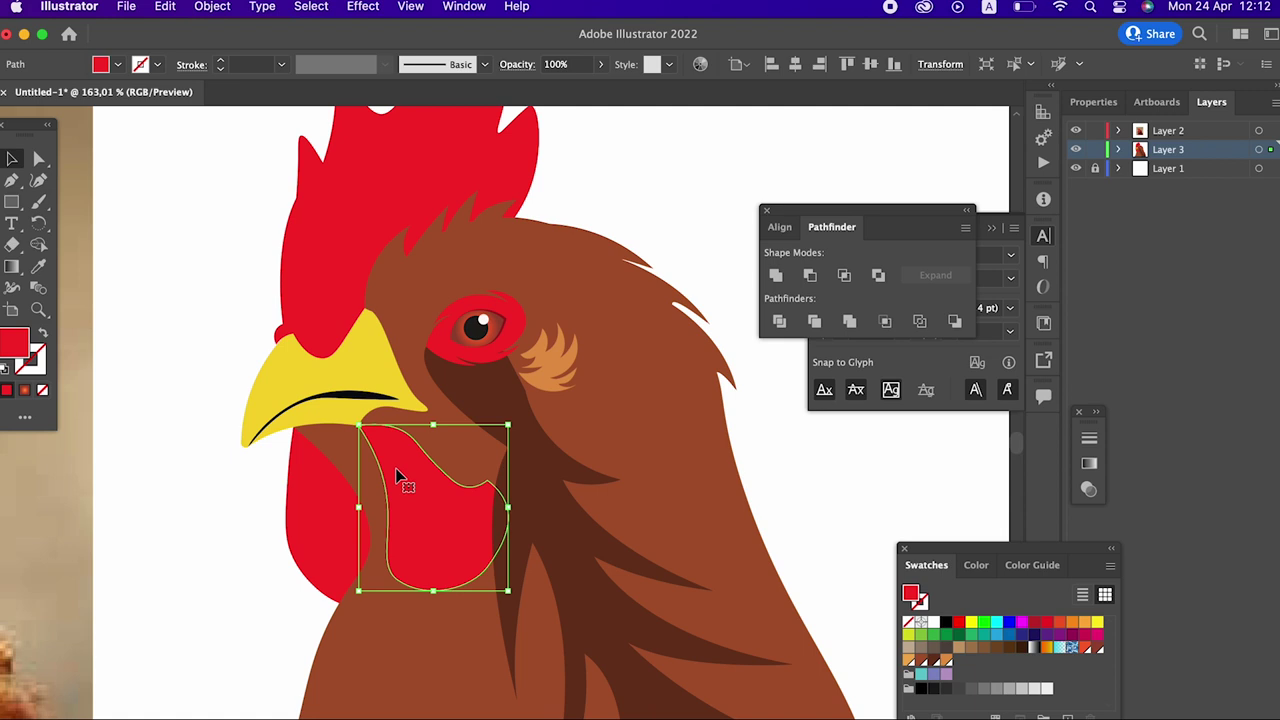
left_click(211, 7)
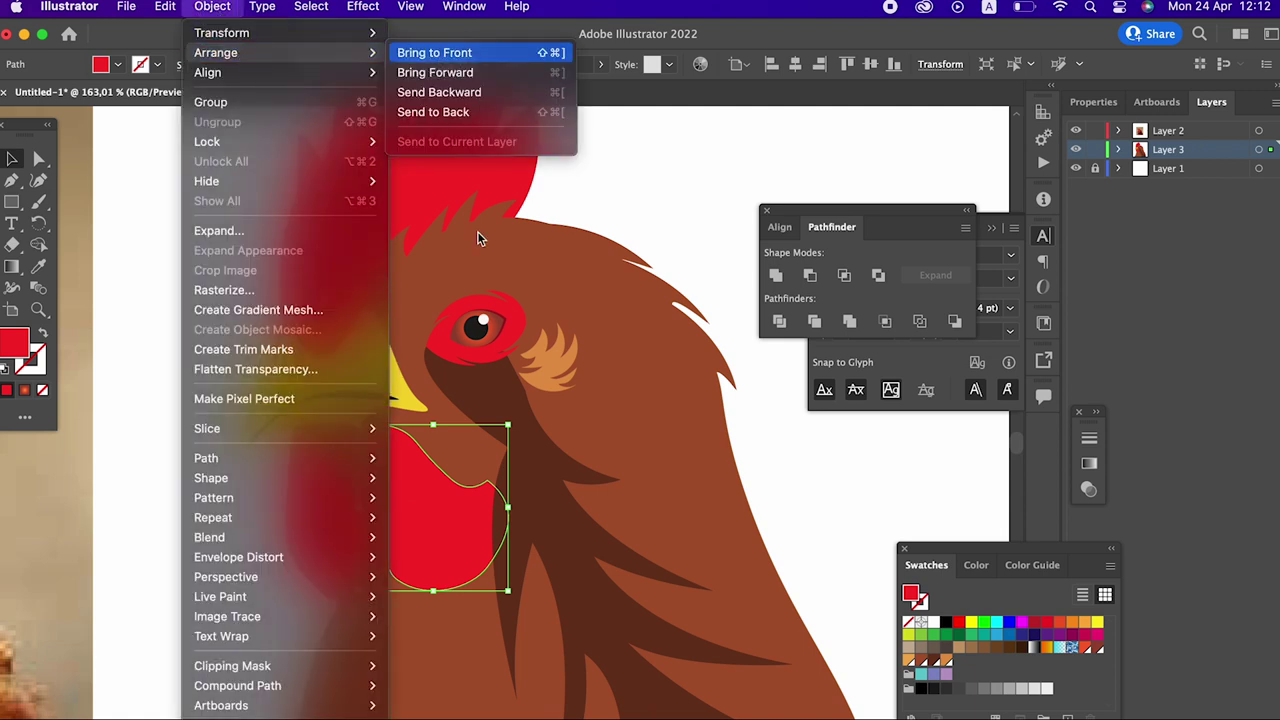
left_click(434, 52)
left_click_drag(366, 357, 415, 403)
left_click(415, 403)
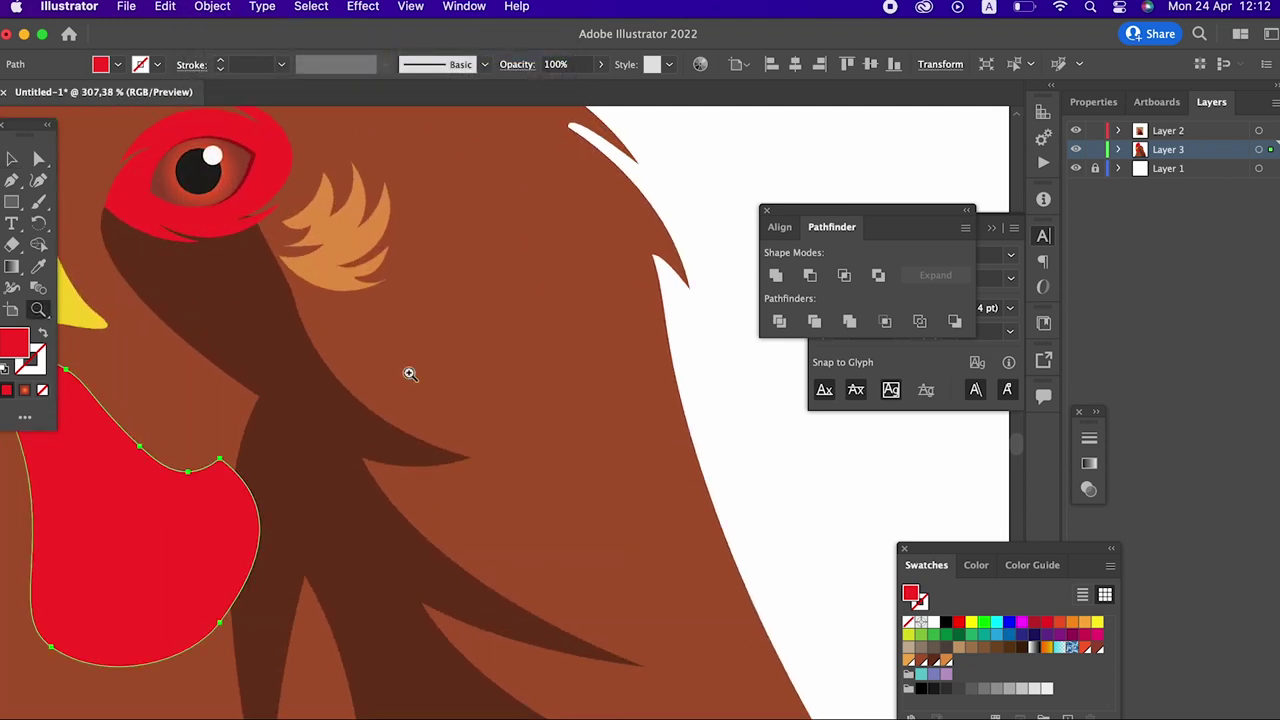
left_click(37, 181)
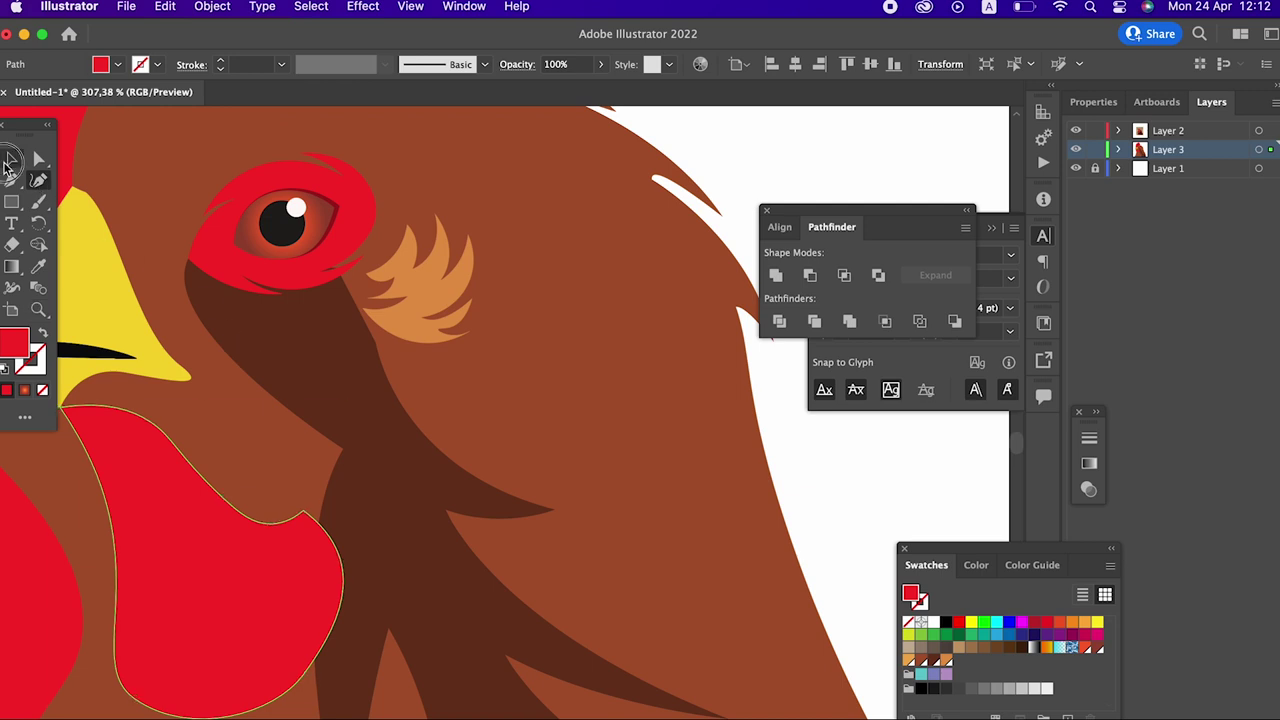
left_click(240, 335)
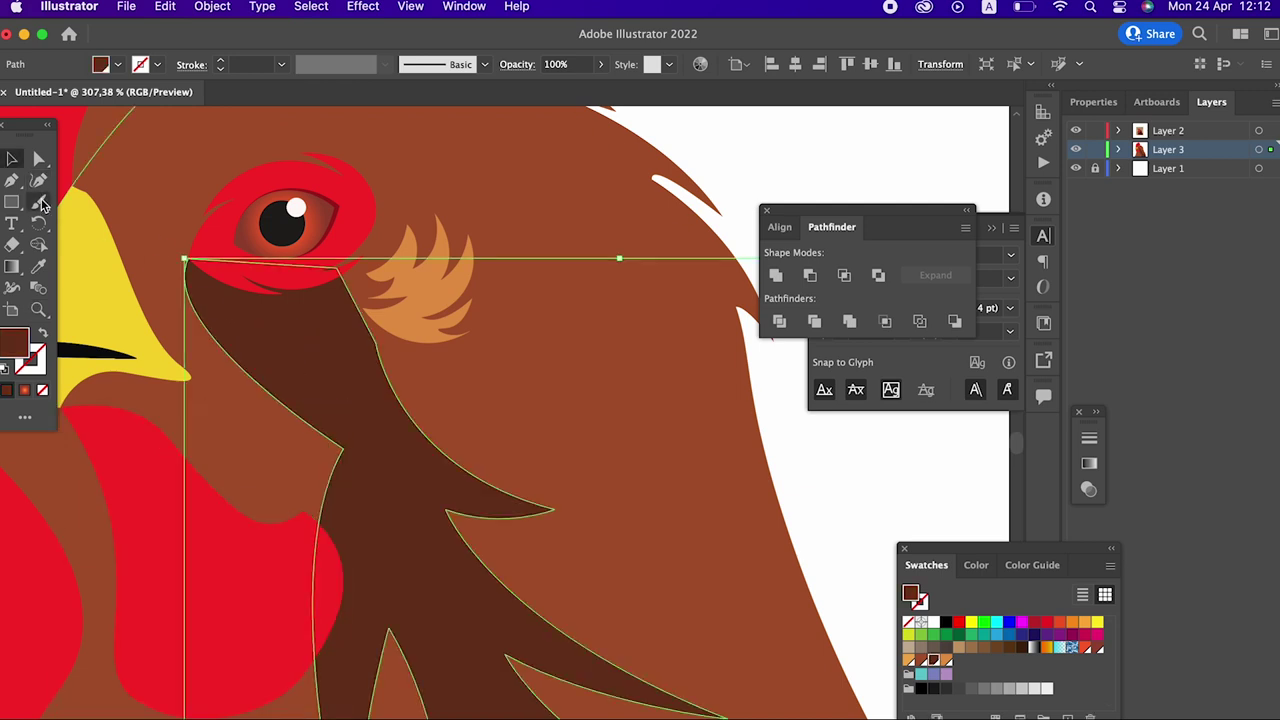
Step: Add an anchor on the neck shape's edge and pull it into a pointed spike
left_click(266, 377)
mouse_move(259, 376)
left_mouse_down()
mouse_move(244, 404)
mouse_move(256, 338)
mouse_move(291, 489)
mouse_move(310, 419)
left_mouse_up()
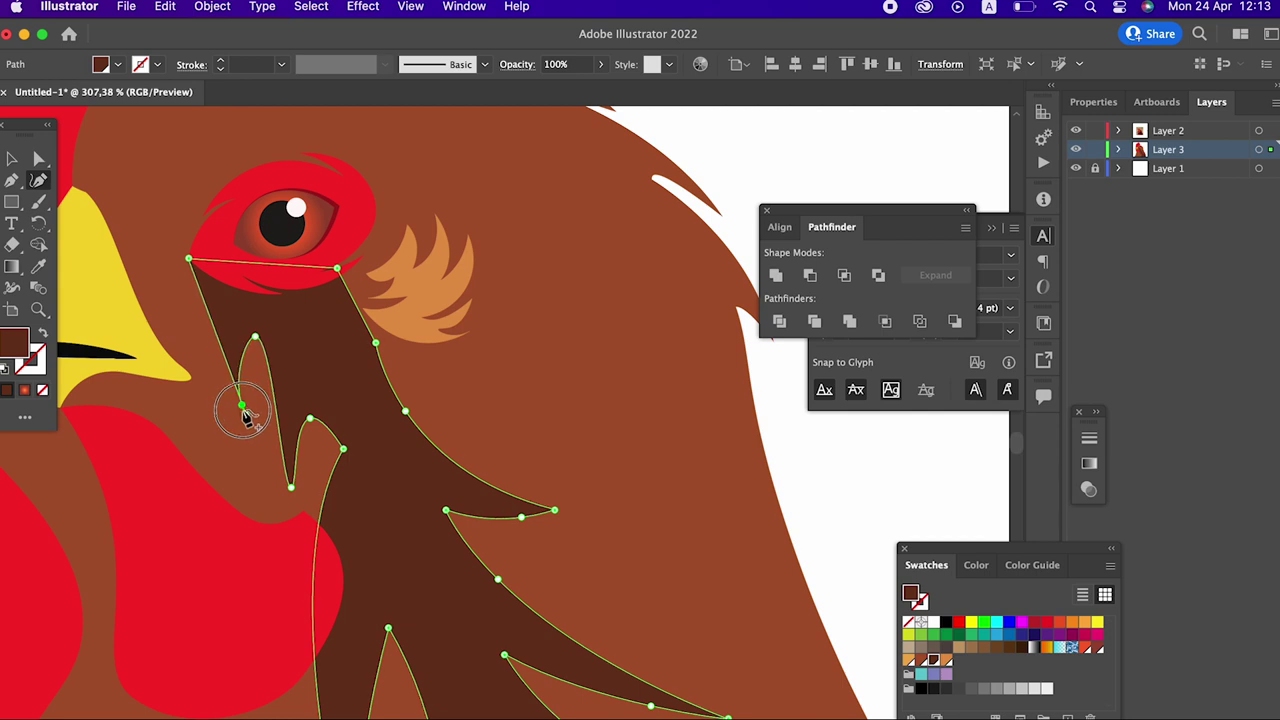
key("z")
left_click(143, 371, "alt")
left_click_drag(114, 449, 397, 529)
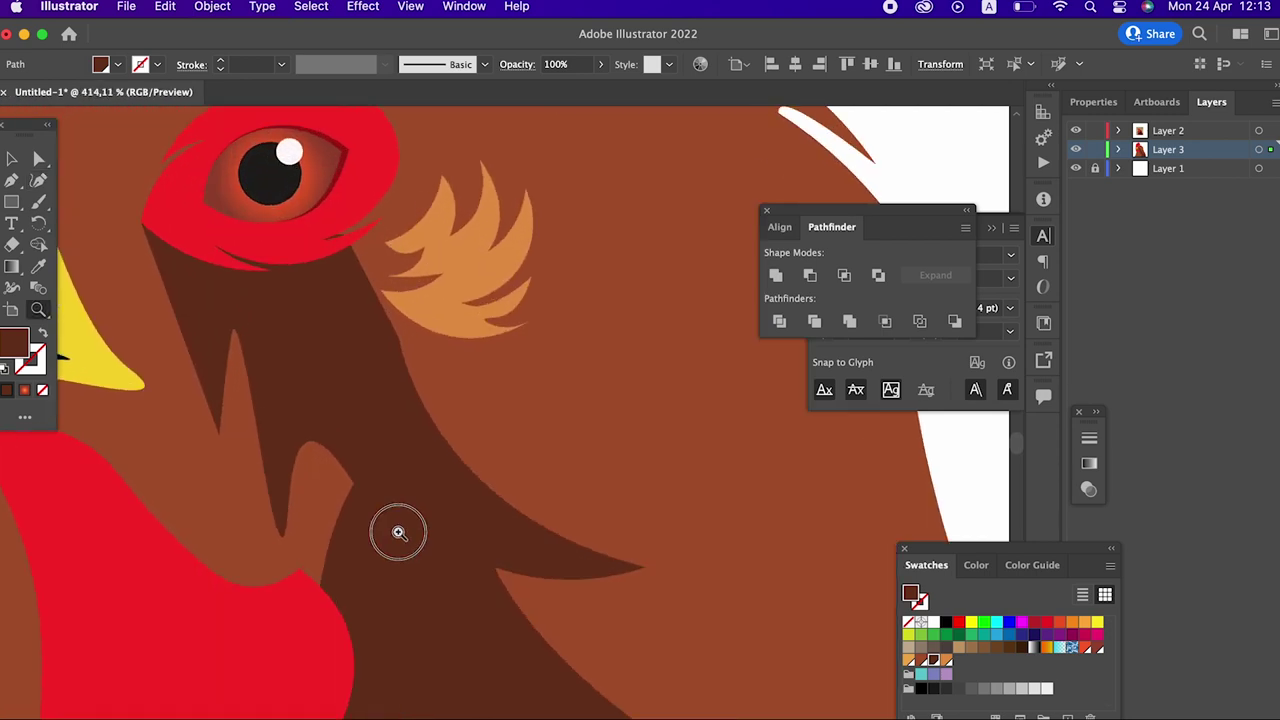
key("shift+asciitilde")
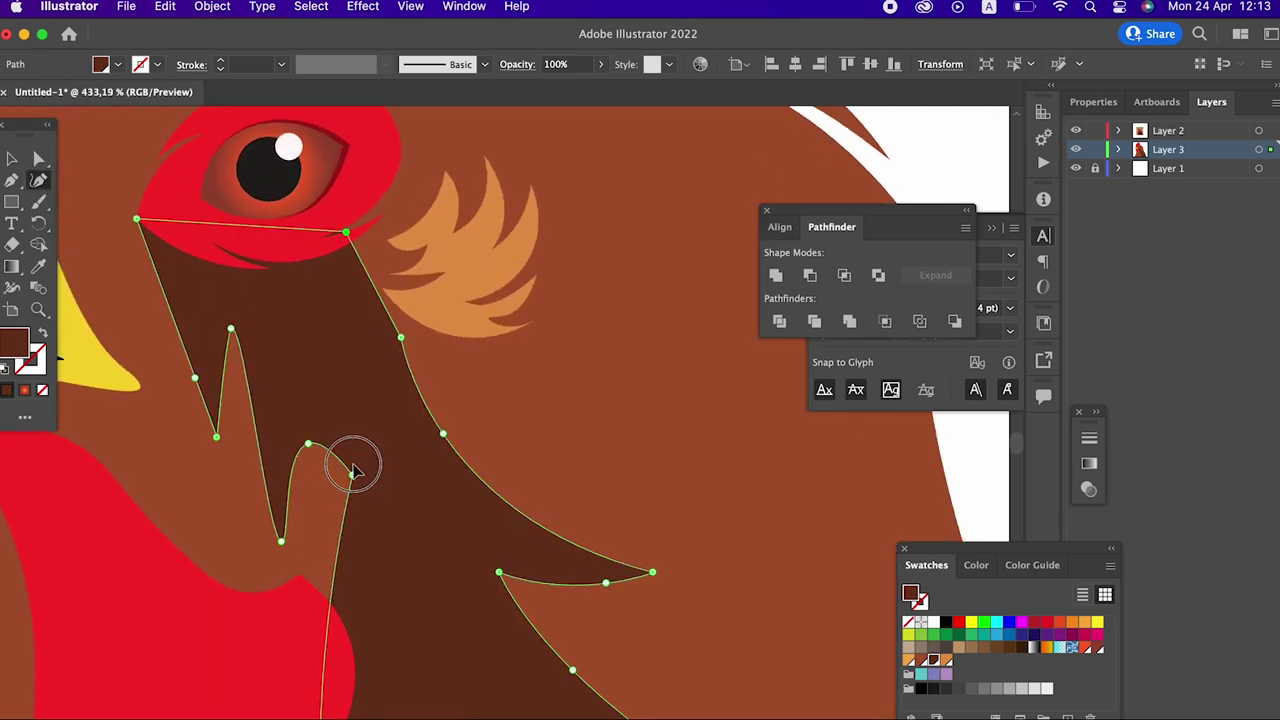
left_click_drag(355, 487, 325, 408)
key("Delete")
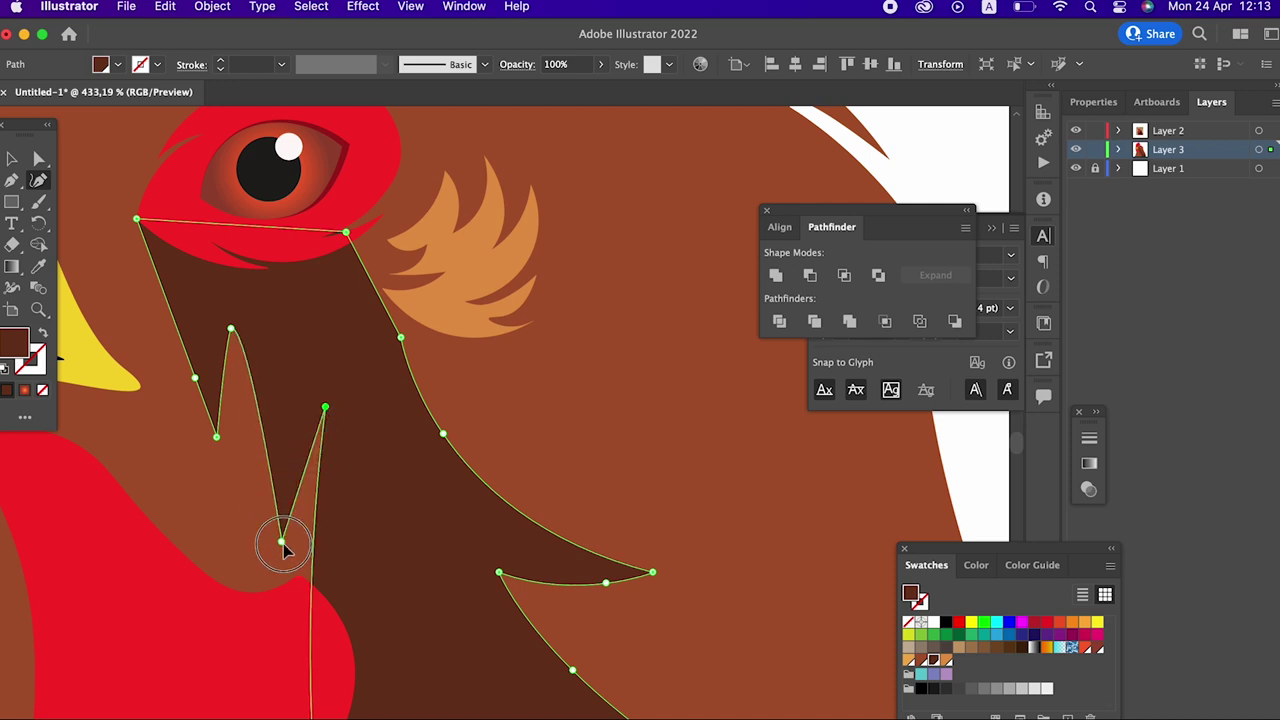
mouse_move(259, 407)
left_mouse_down()
mouse_move(246, 443)
mouse_move(51, 334)
mouse_move(183, 265)
left_mouse_up()
Step: Sharpen the spike's bottom tip and inner edge, shifting its tip right
key("z")
scroll(431, 514, "down", 3)
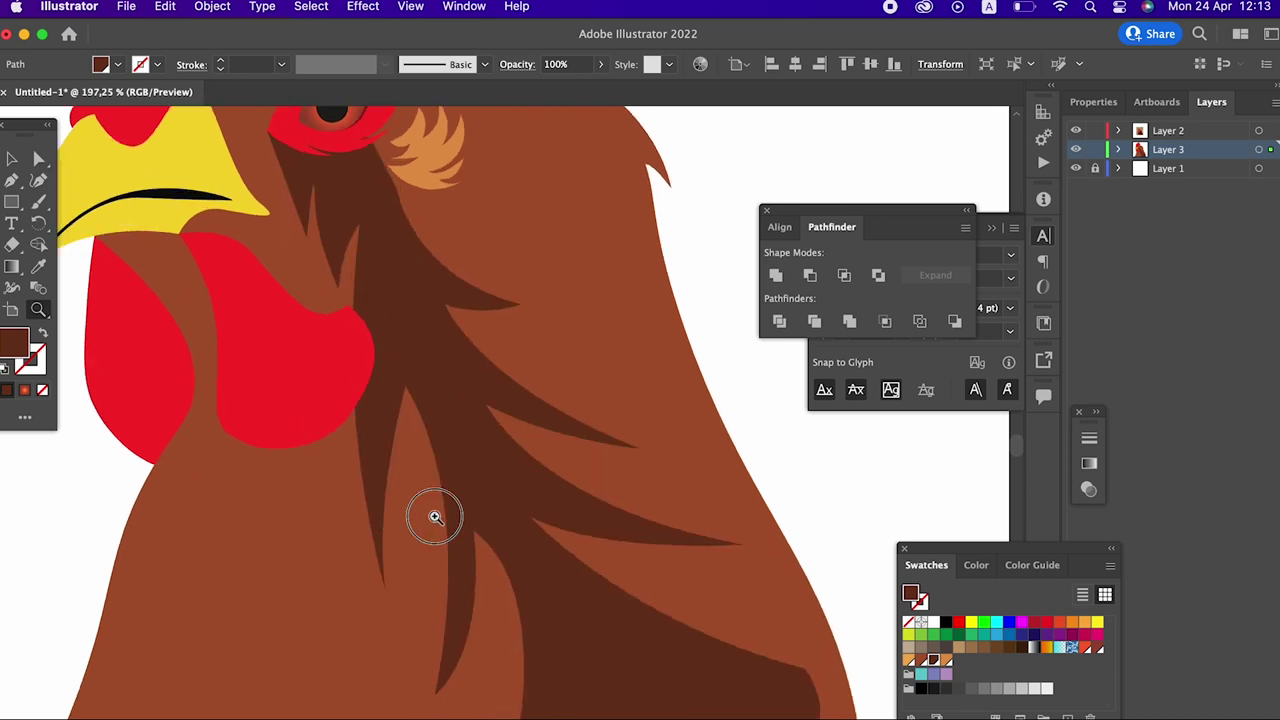
left_click_drag(270, 463, 315, 463)
left_click(44, 184)
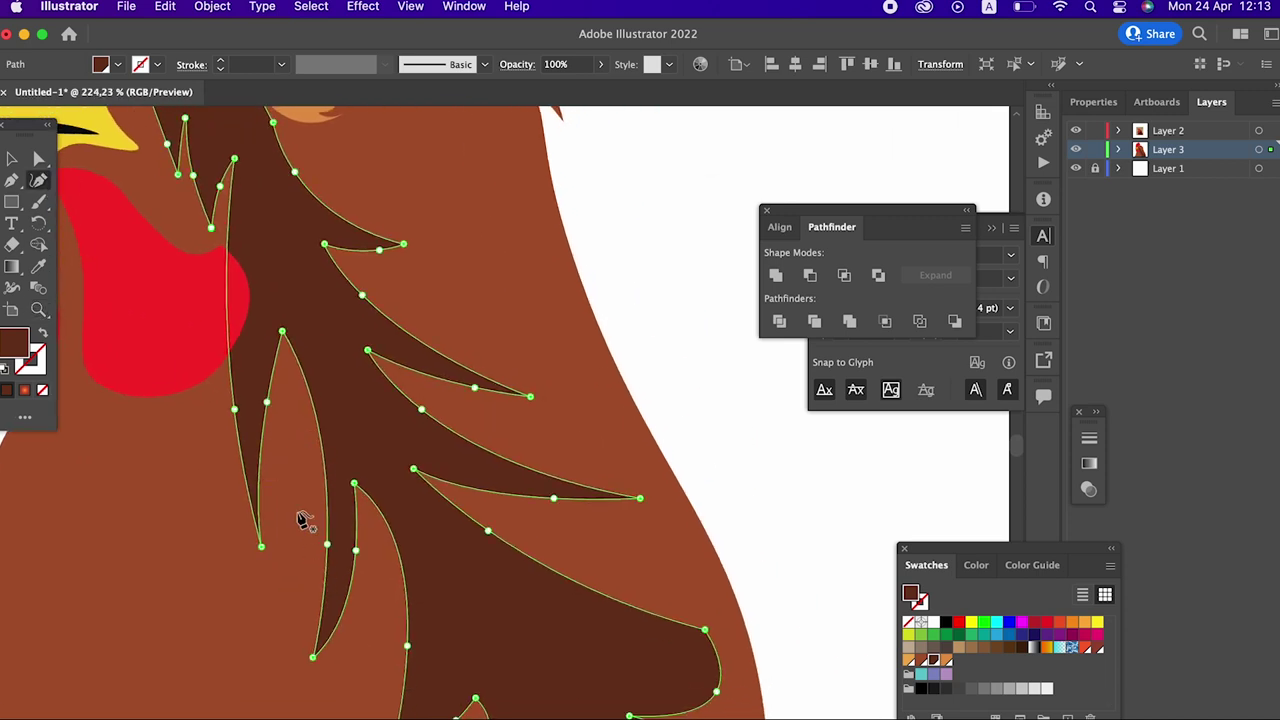
left_click_drag(261, 549, 283, 531)
left_click_drag(274, 413, 292, 435)
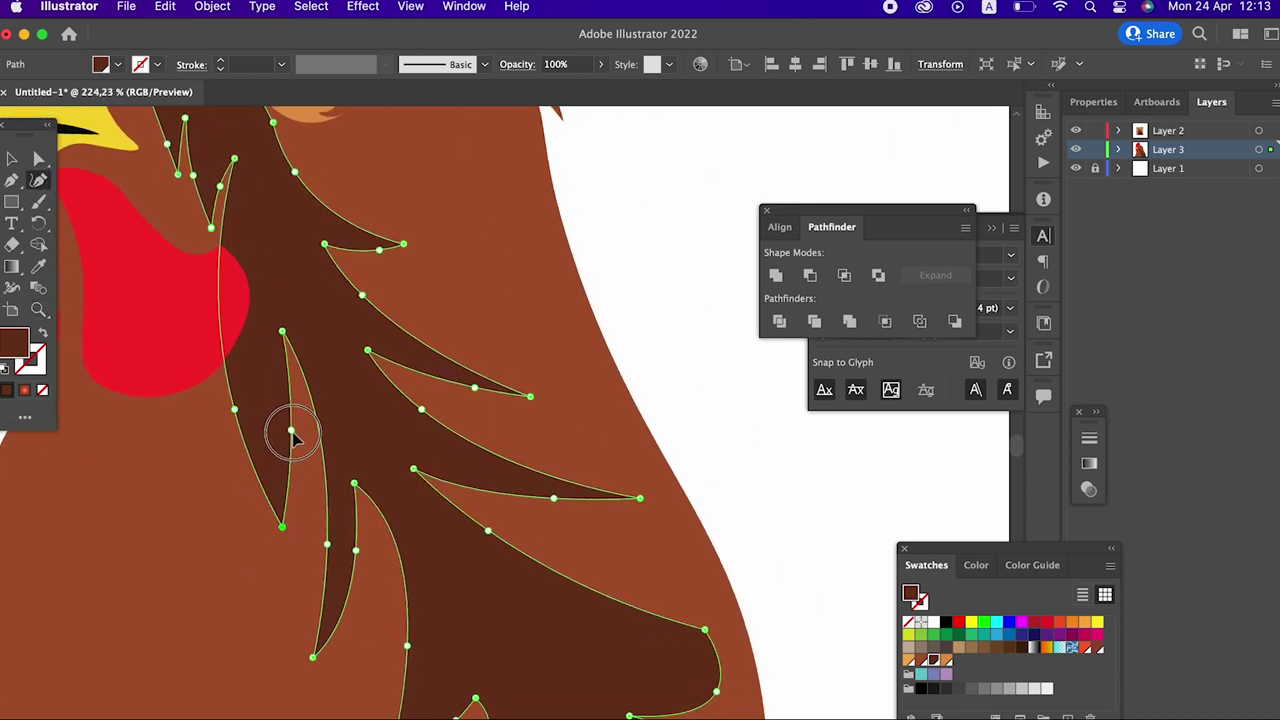
mouse_move(243, 371)
left_mouse_down()
mouse_move(51, 428)
mouse_move(107, 315)
left_mouse_up()
left_click(38, 180)
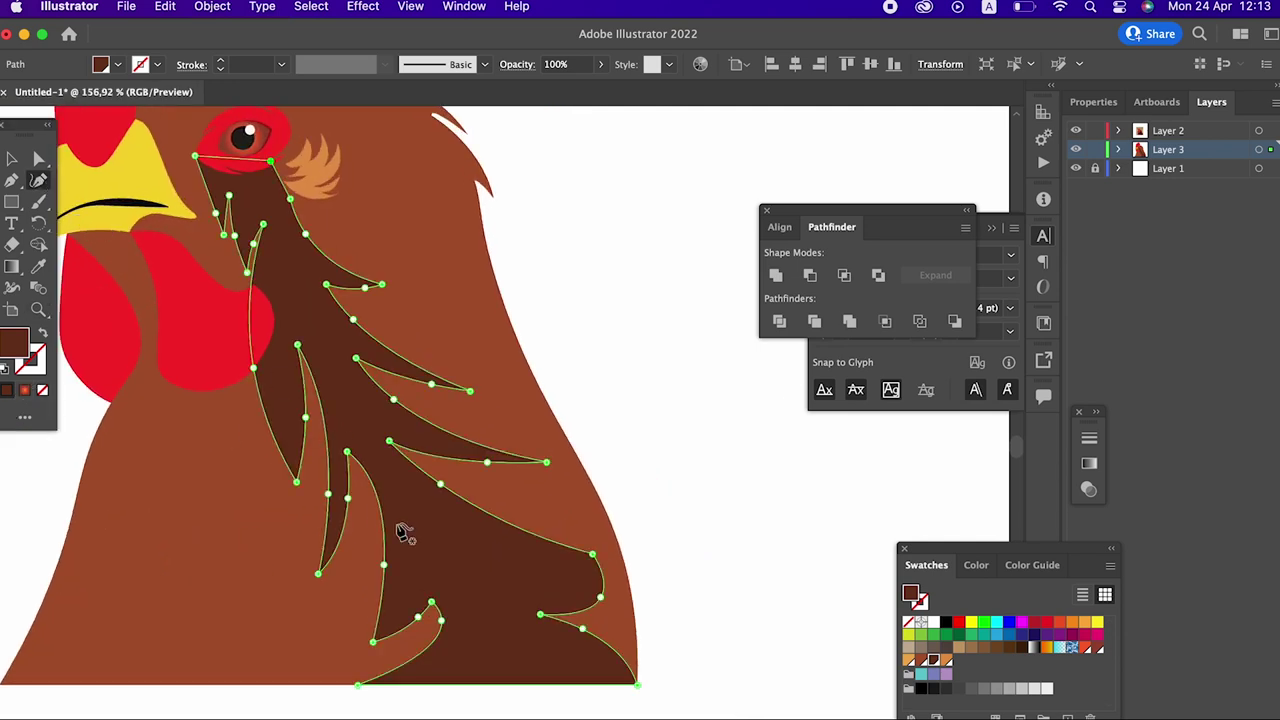
left_click_drag(347, 453, 367, 455)
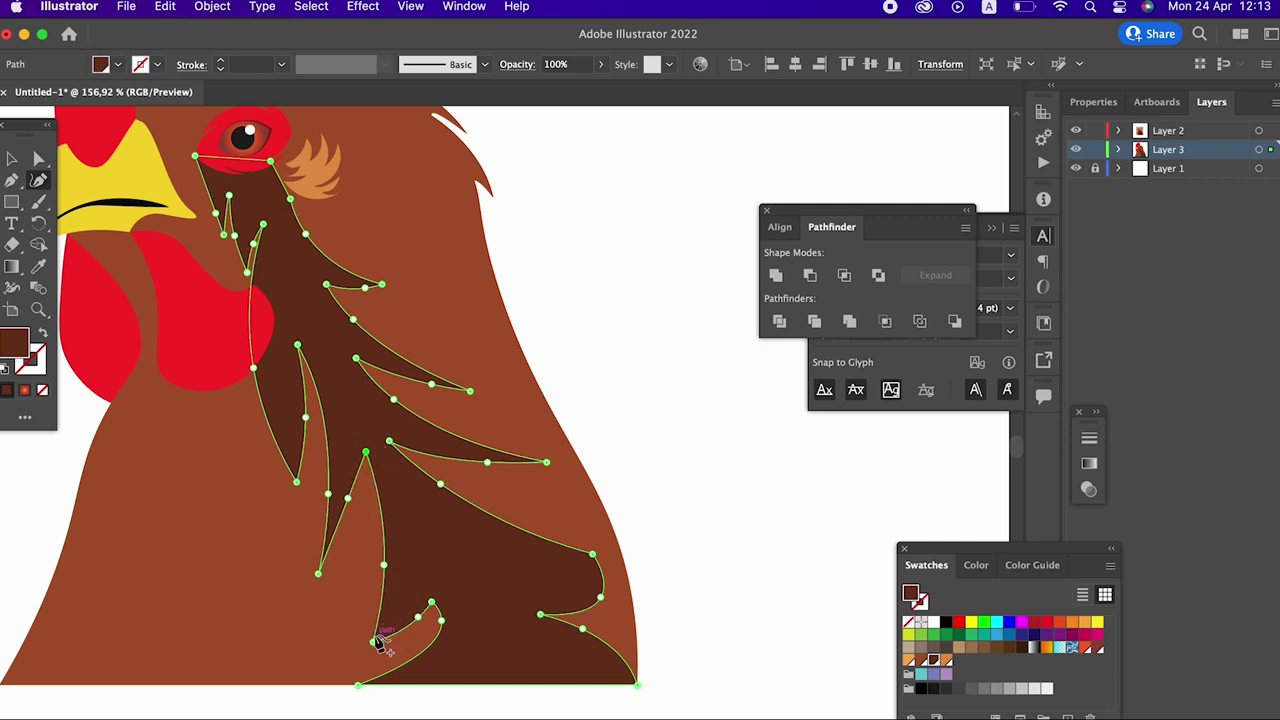
Step: Raise a lower anchor into a second spike and adjust the neighbouring lower-feather anchors
left_click_drag(376, 640, 328, 628)
left_click_drag(431, 603, 410, 540)
mouse_move(418, 617)
left_mouse_down()
mouse_move(384, 611)
mouse_move(410, 622)
left_mouse_up()
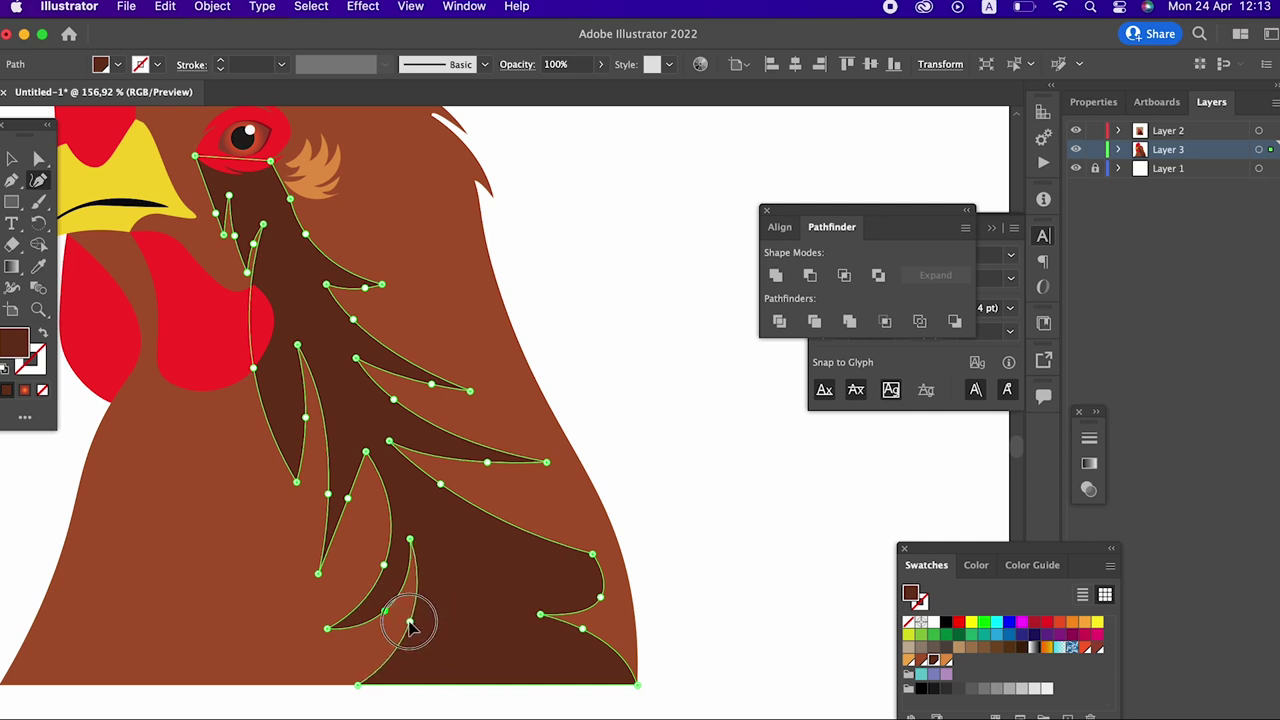
left_click_drag(384, 566, 362, 572)
left_click_drag(366, 453, 353, 485)
left_click_drag(297, 344, 298, 372)
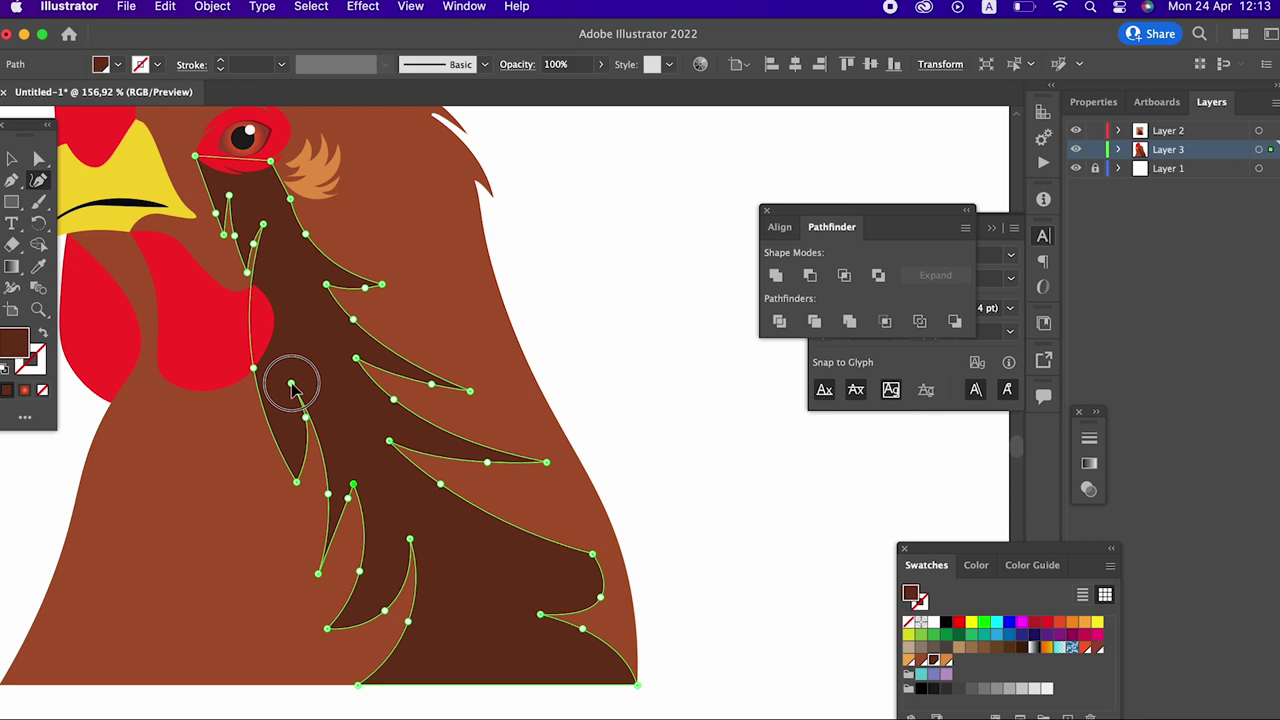
left_click_drag(306, 417, 292, 420)
Step: Push the neck shape's lower-right edge outward with an added bending point
scroll(343, 551, "down", 3)
scroll(551, 531, "up", 2)
scroll(145, 308, "up", 5)
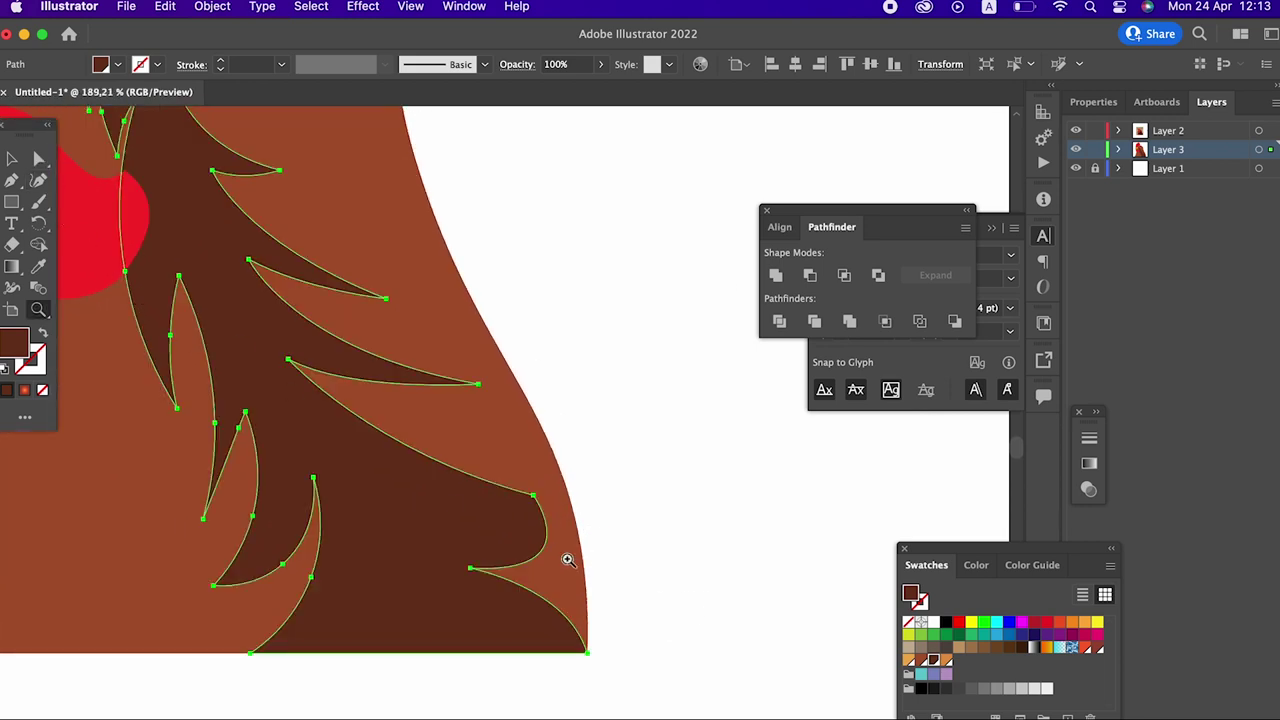
left_click(38, 180)
mouse_move(535, 494)
left_mouse_down()
mouse_move(553, 507)
mouse_move(500, 536)
left_mouse_up()
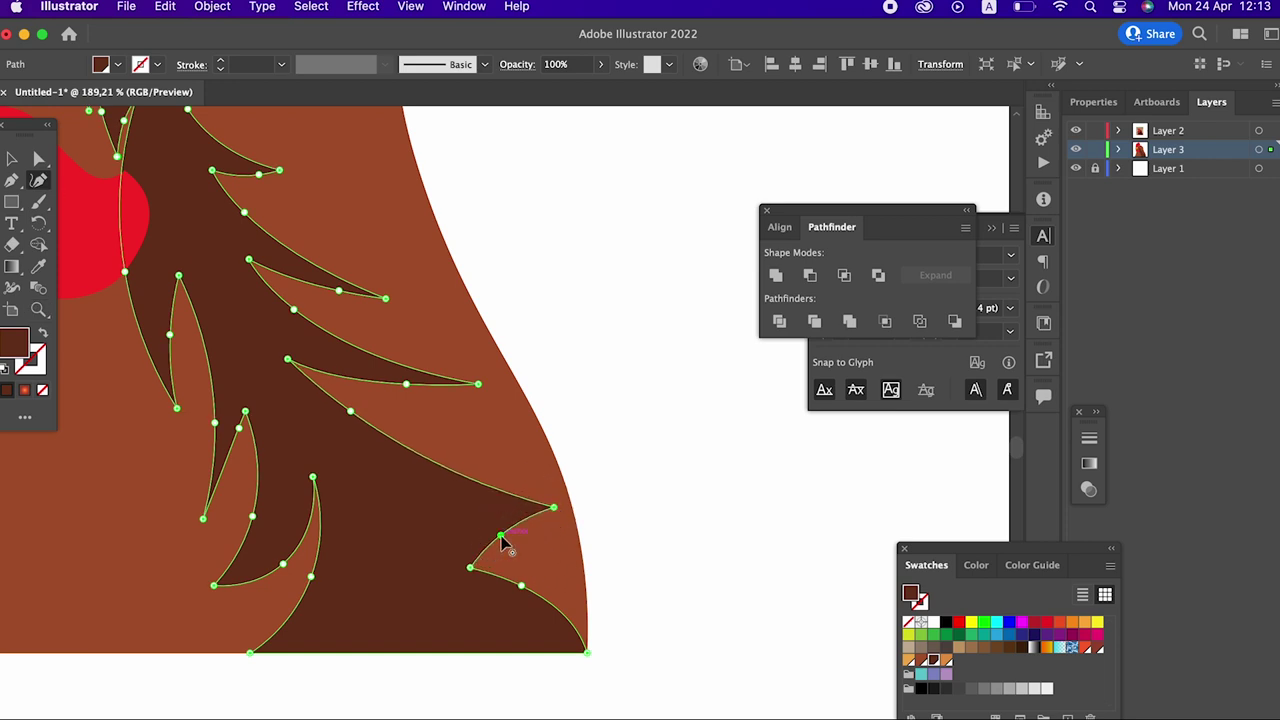
mouse_move(380, 437)
left_mouse_down()
mouse_move(491, 455)
mouse_move(496, 436)
left_mouse_up()
key("z")
mouse_move(410, 425)
left_mouse_down()
mouse_move(177, 443)
mouse_move(342, 508)
left_mouse_up()
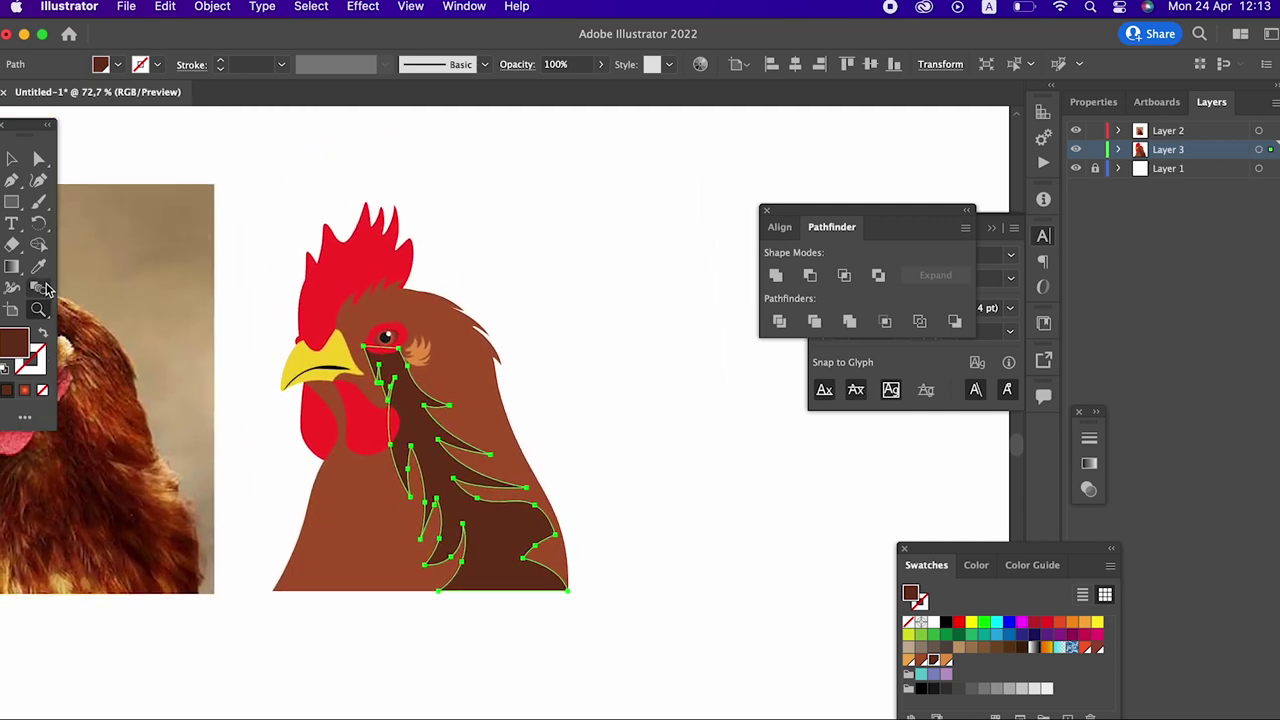
Step: Give the neck shape a darker brown fill
left_click(38, 266)
left_click(351, 531)
double_click(22, 350)
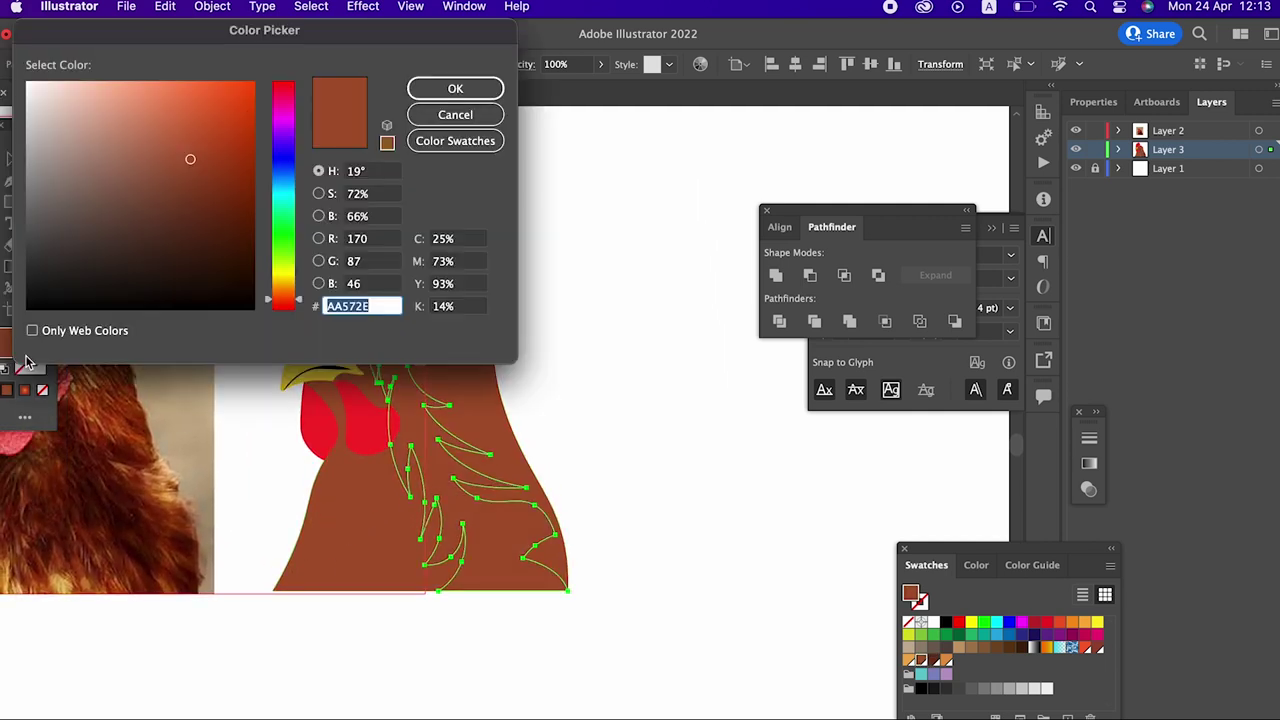
left_click_drag(166, 172, 200, 171)
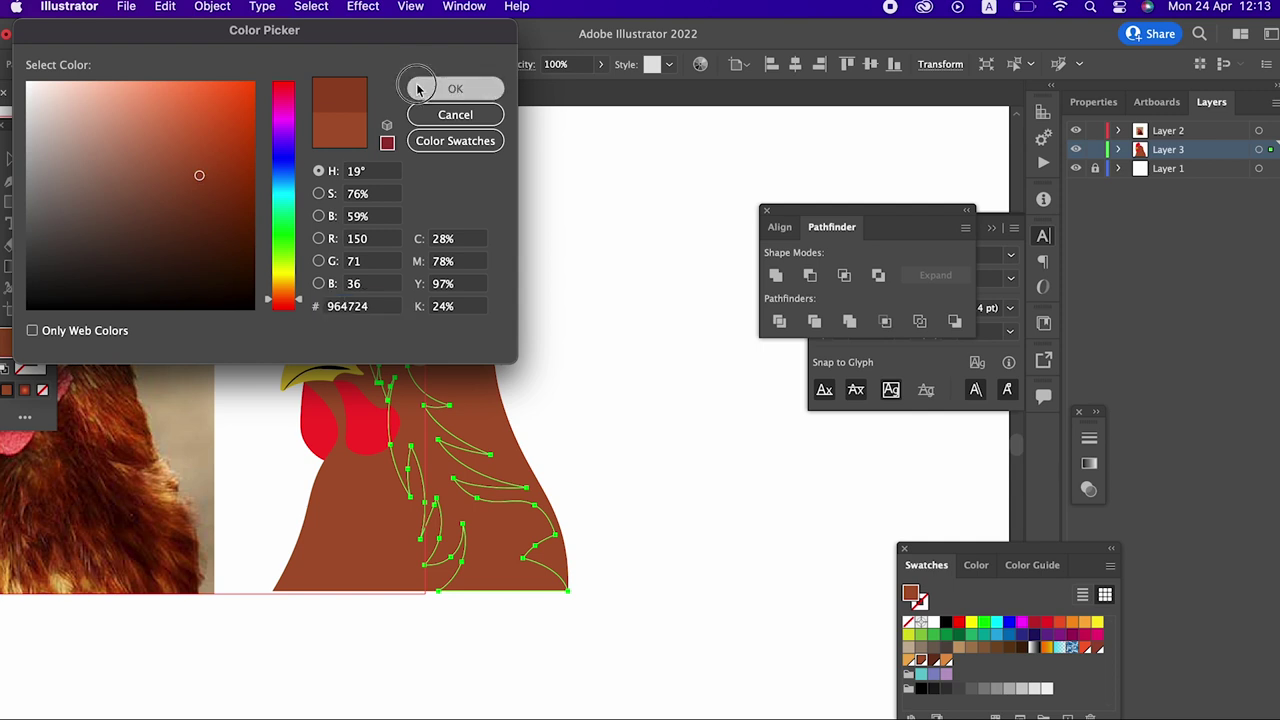
left_click(455, 88)
left_click(487, 369, "alt")
Step: Start a curved feather strand beside the rooster's eye
mouse_move(487, 369)
left_mouse_down()
mouse_move(571, 506)
mouse_move(706, 543)
mouse_move(209, 466)
left_mouse_up()
mouse_move(560, 495)
left_mouse_down()
mouse_move(580, 503)
mouse_move(891, 390)
left_mouse_up()
left_click(417, 337)
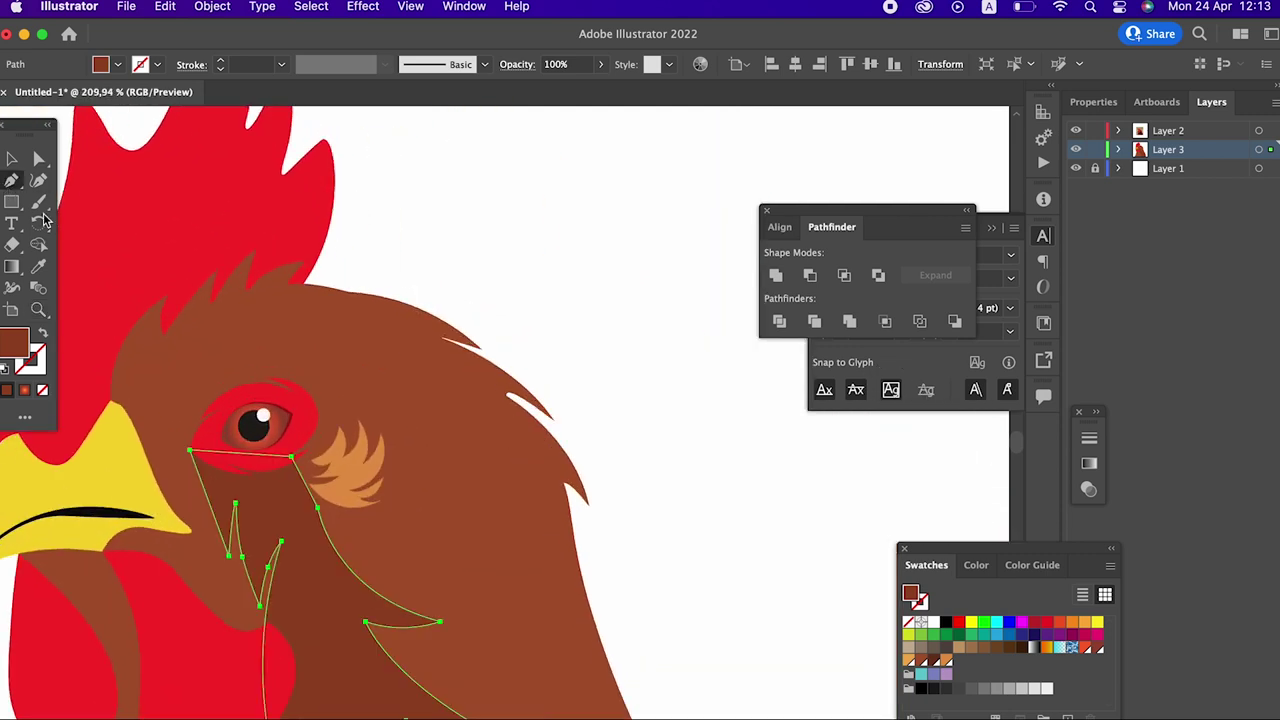
left_click(246, 355)
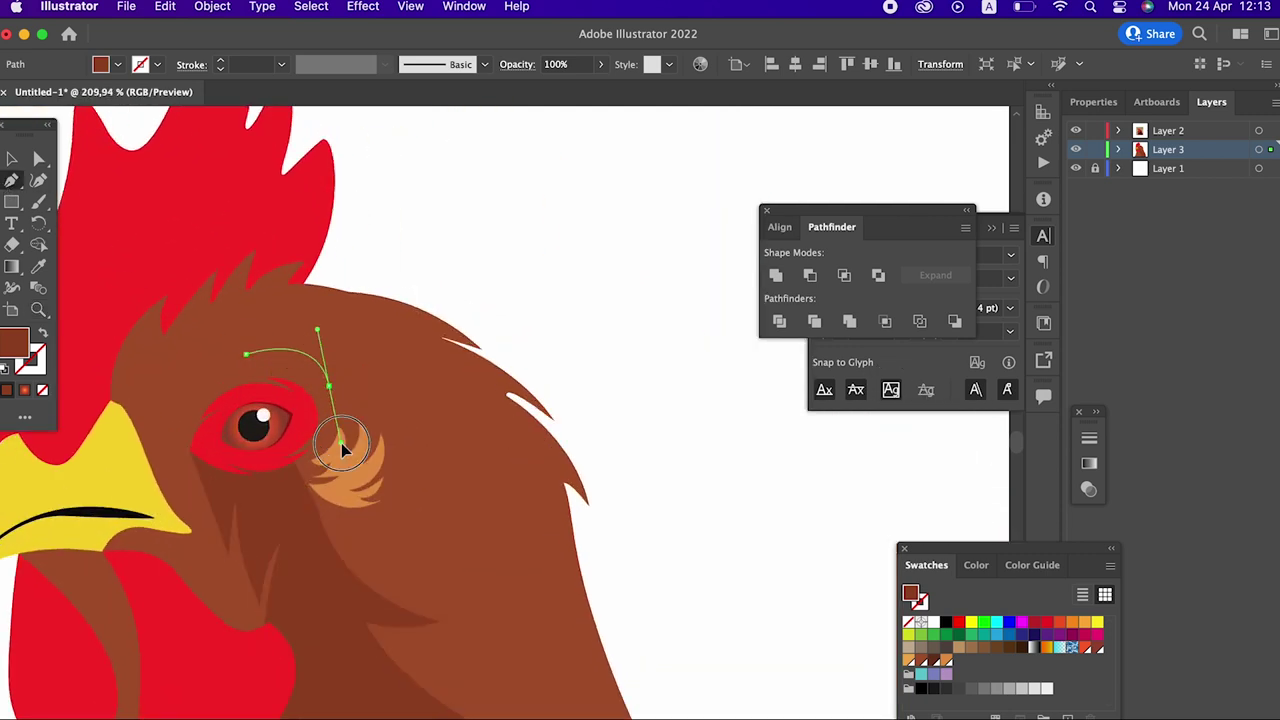
left_click_drag(350, 450, 352, 447)
left_click(253, 327)
left_click_drag(299, 342, 313, 352)
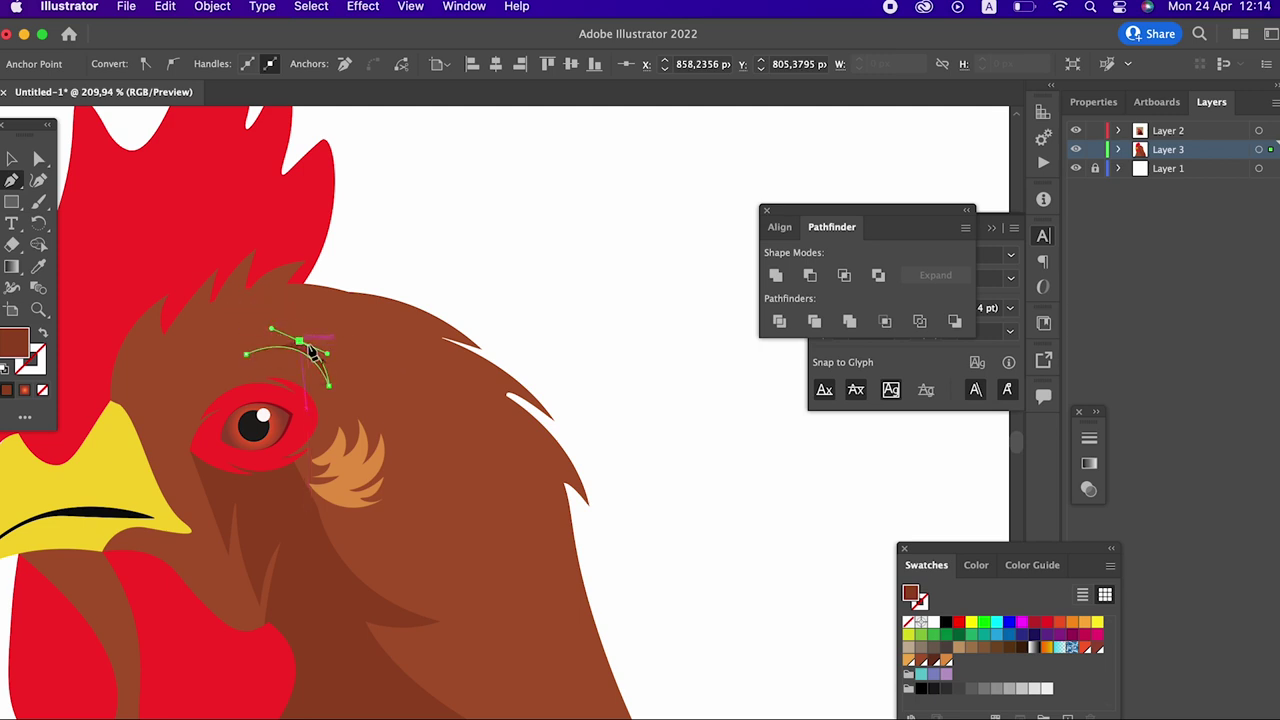
Step: Extend that strand in a smooth curve down below the eye
left_click(360, 465)
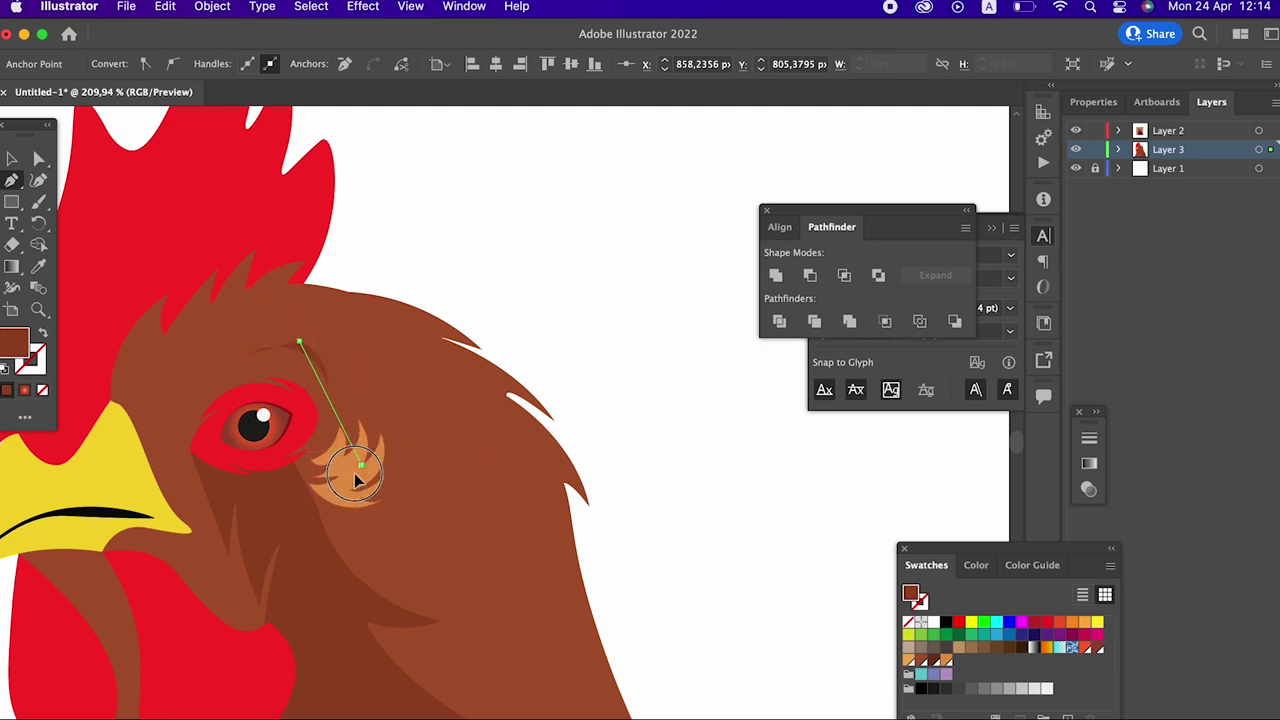
left_click_drag(349, 565, 348, 578)
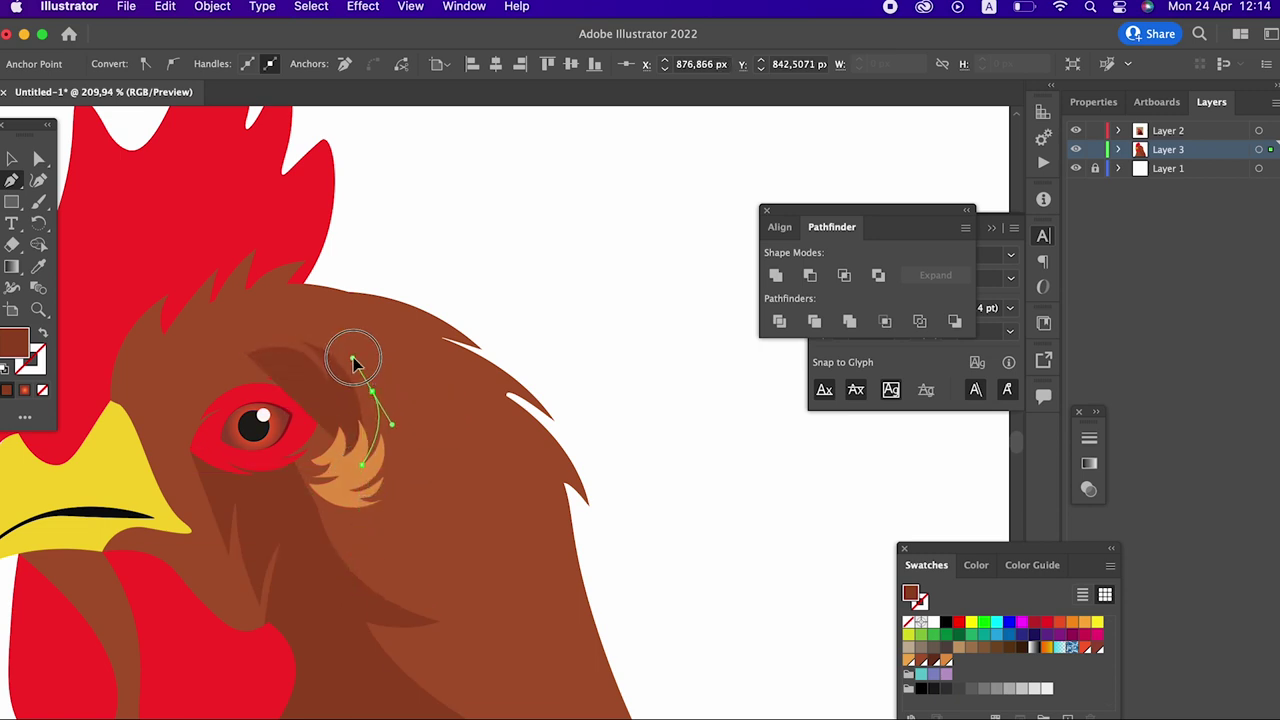
left_click_drag(372, 392, 391, 424)
left_click_drag(384, 538, 341, 637)
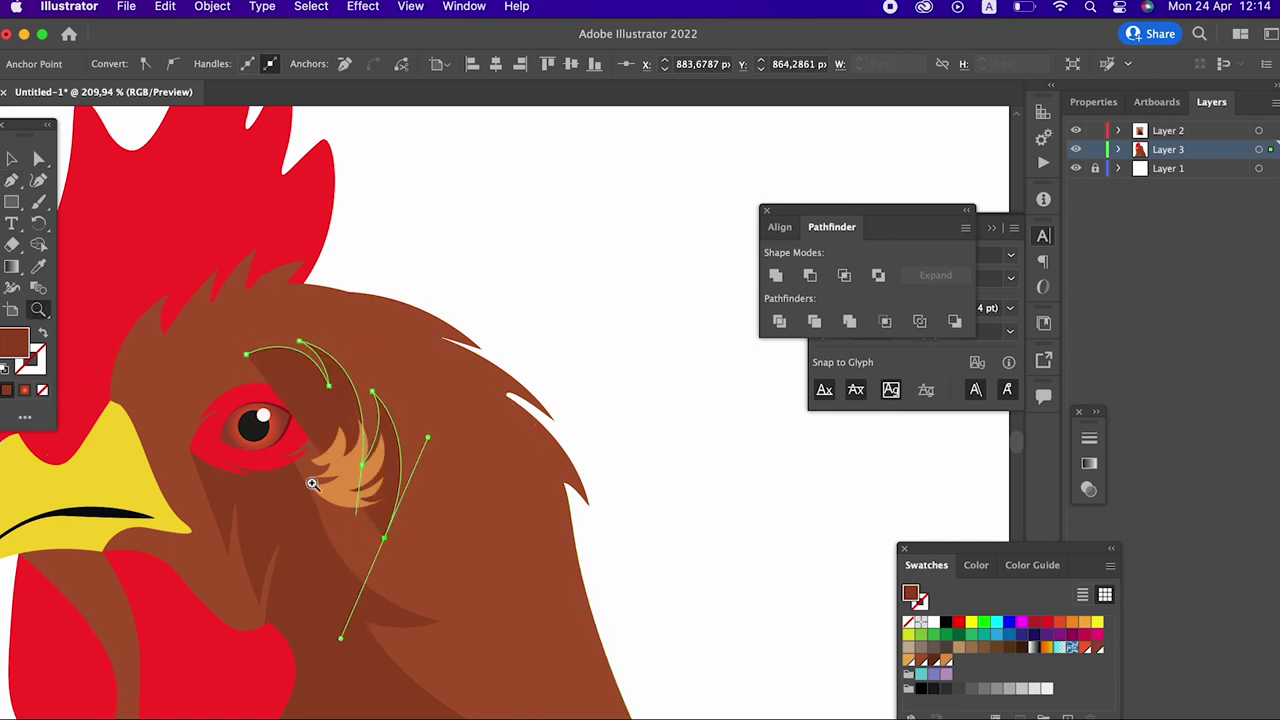
key("super+z")
key("super+z")
mouse_move(367, 543)
left_mouse_down()
mouse_move(318, 618)
mouse_move(300, 623)
left_mouse_up()
Step: Draw a second strand arcing over the head and down behind the eye
mouse_move(246, 354)
left_mouse_down()
mouse_move(362, 381)
mouse_move(354, 351)
left_mouse_up()
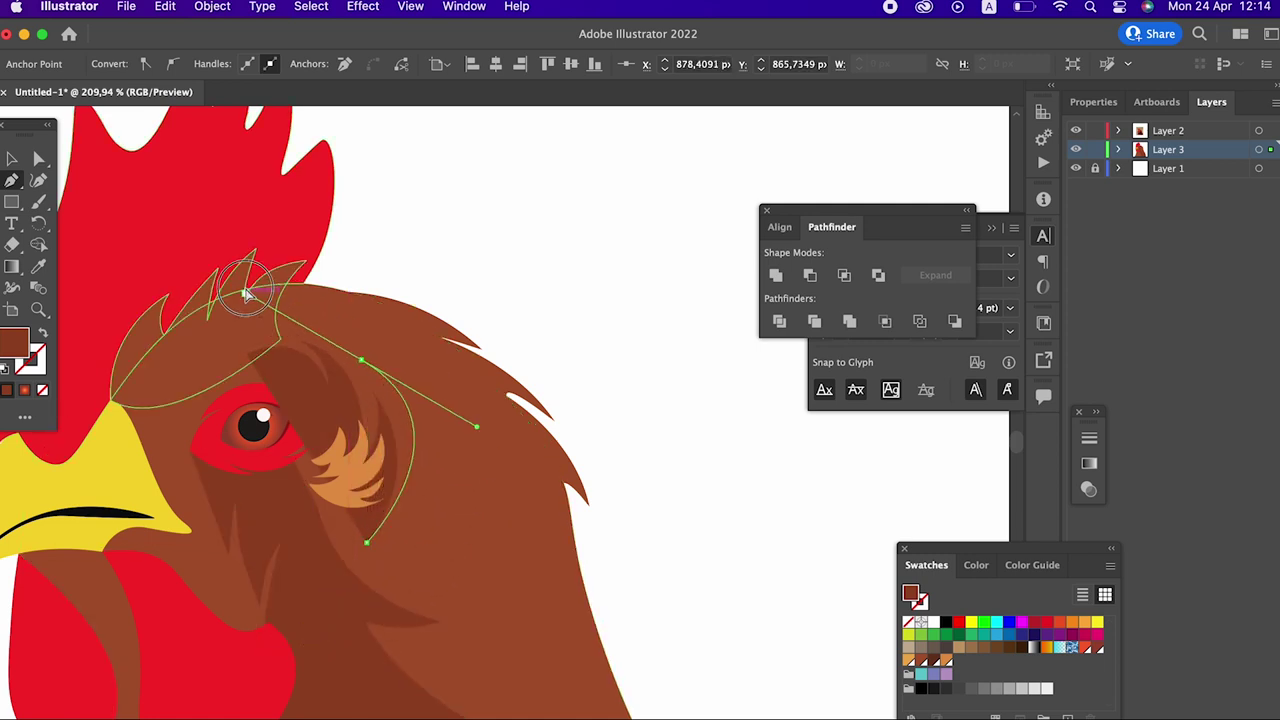
left_click_drag(246, 293, 476, 427)
left_click_drag(398, 341, 275, 240)
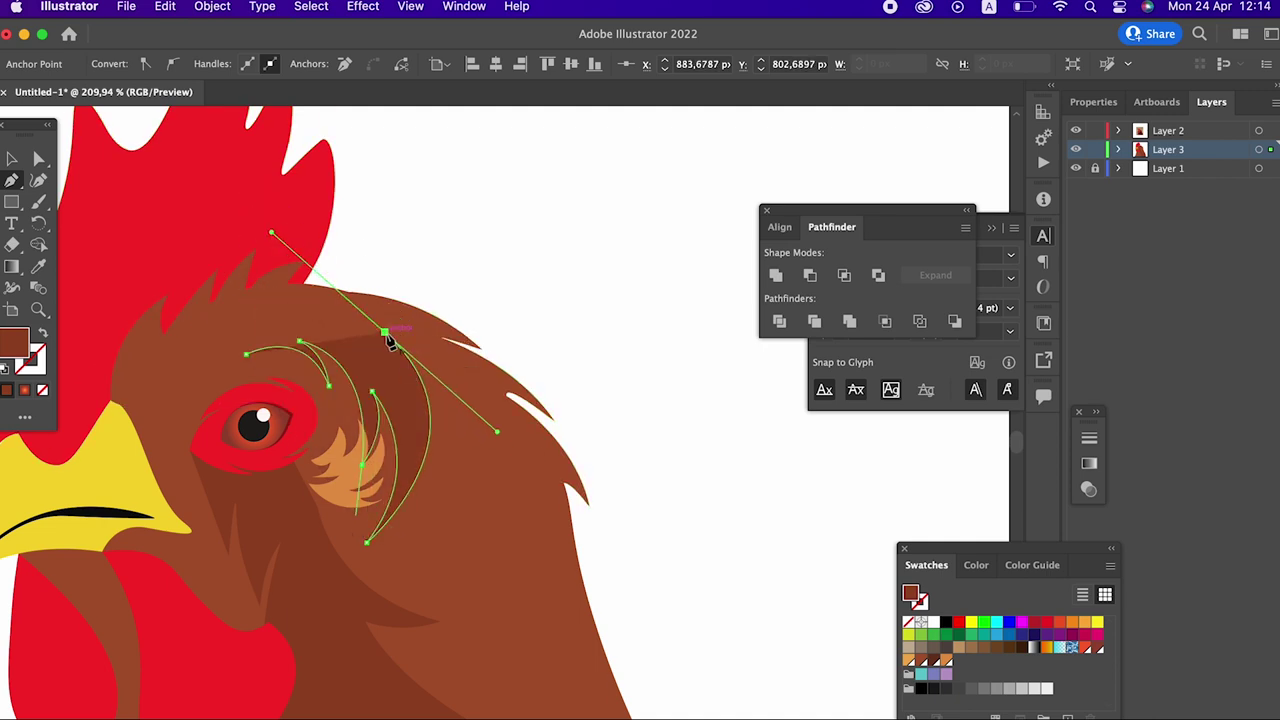
left_click_drag(405, 472, 410, 420)
Step: Draw a strand across the top of the head, curving left over the eye
mouse_move(187, 303)
left_mouse_down()
mouse_move(353, 333)
mouse_move(374, 380)
left_mouse_up()
left_click(385, 425)
left_click_drag(385, 425, 378, 384)
left_click_drag(224, 330, 125, 392)
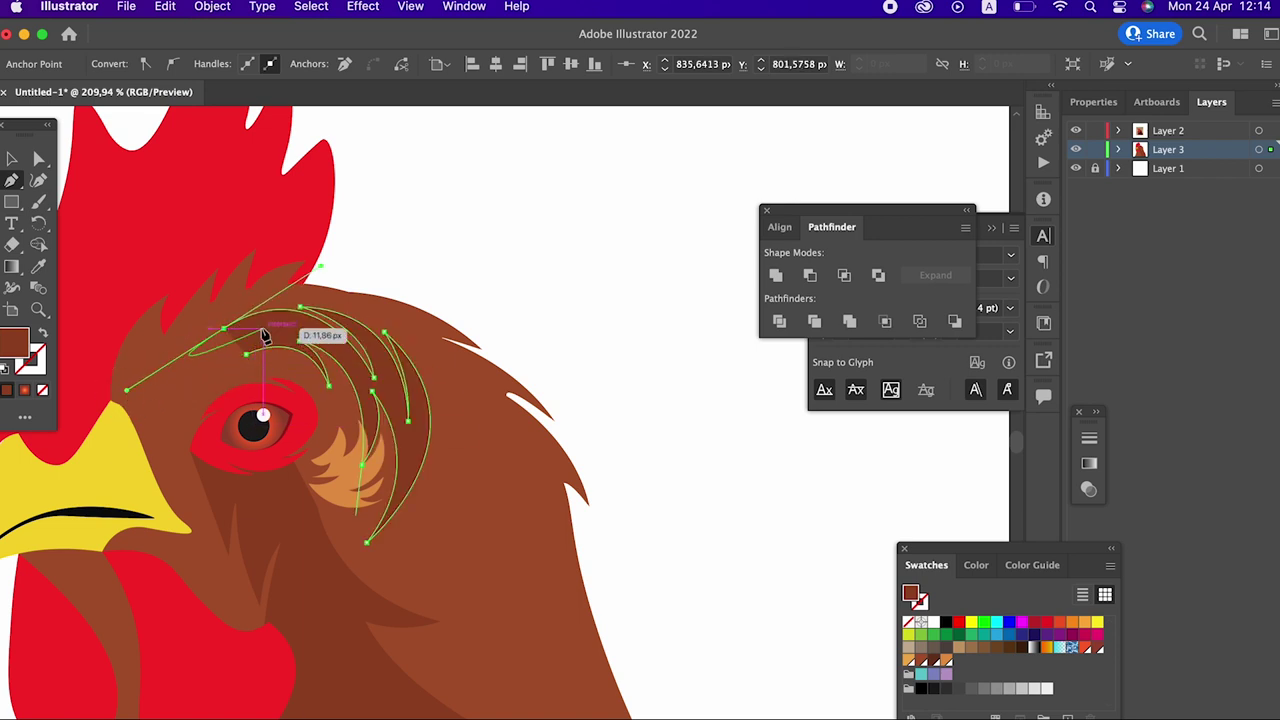
mouse_move(288, 345)
left_mouse_down()
mouse_move(300, 334)
mouse_move(306, 345)
left_mouse_up()
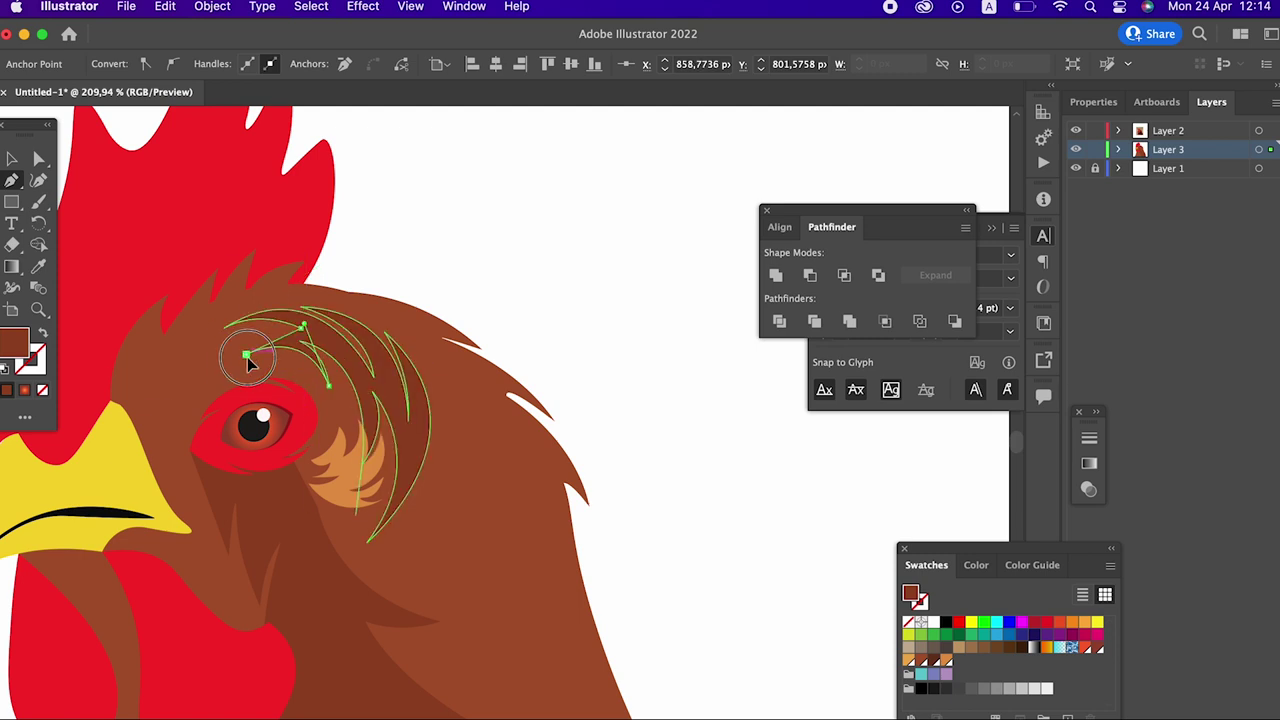
left_click(293, 383, "alt+super")
mouse_move(293, 383)
left_mouse_down()
mouse_move(114, 386)
mouse_move(229, 500)
mouse_move(346, 570)
mouse_move(457, 466)
mouse_move(339, 553)
left_mouse_up()
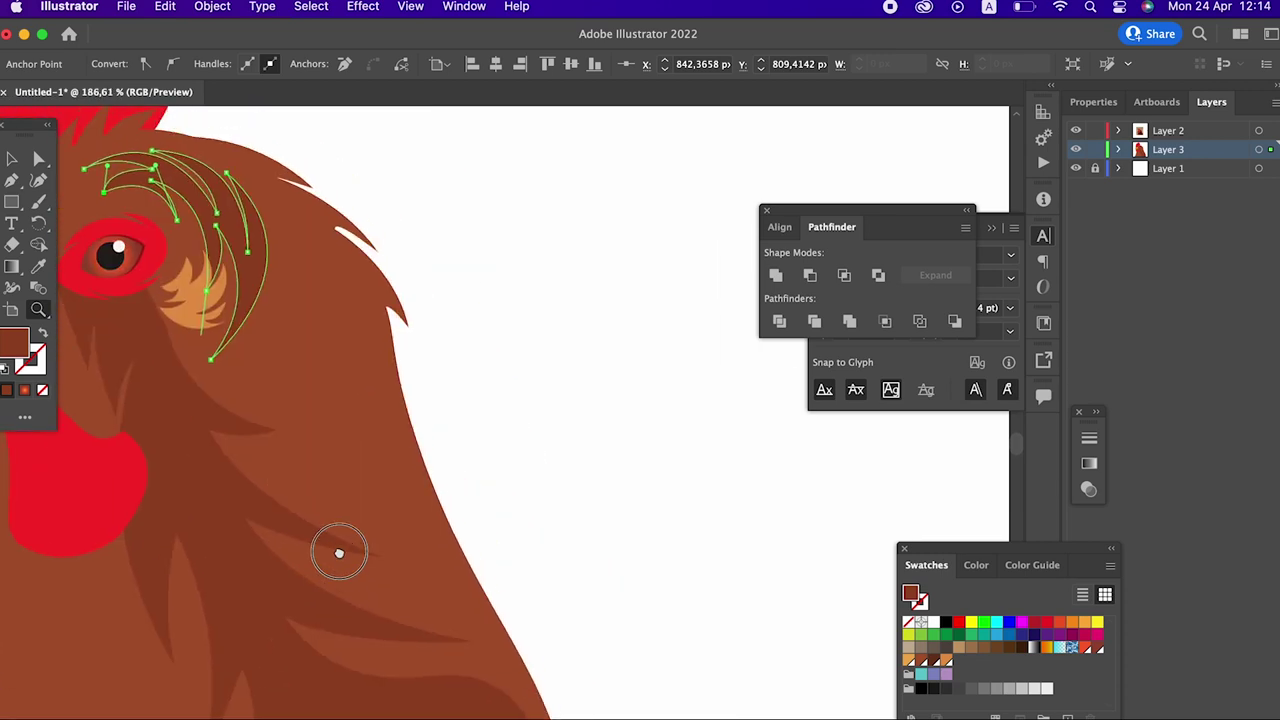
Step: Draw a closed curved feather strand shape on the neck
left_click(246, 380)
left_click_drag(352, 421, 430, 418)
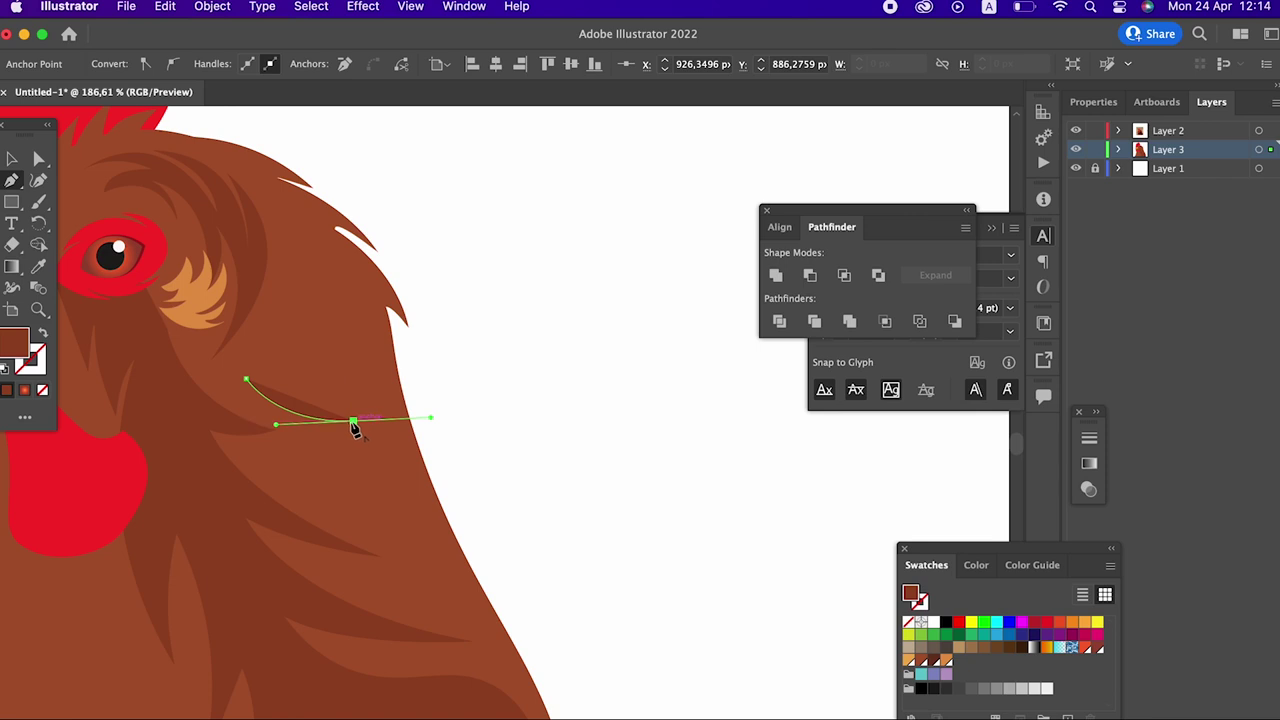
left_click_drag(266, 445, 197, 437)
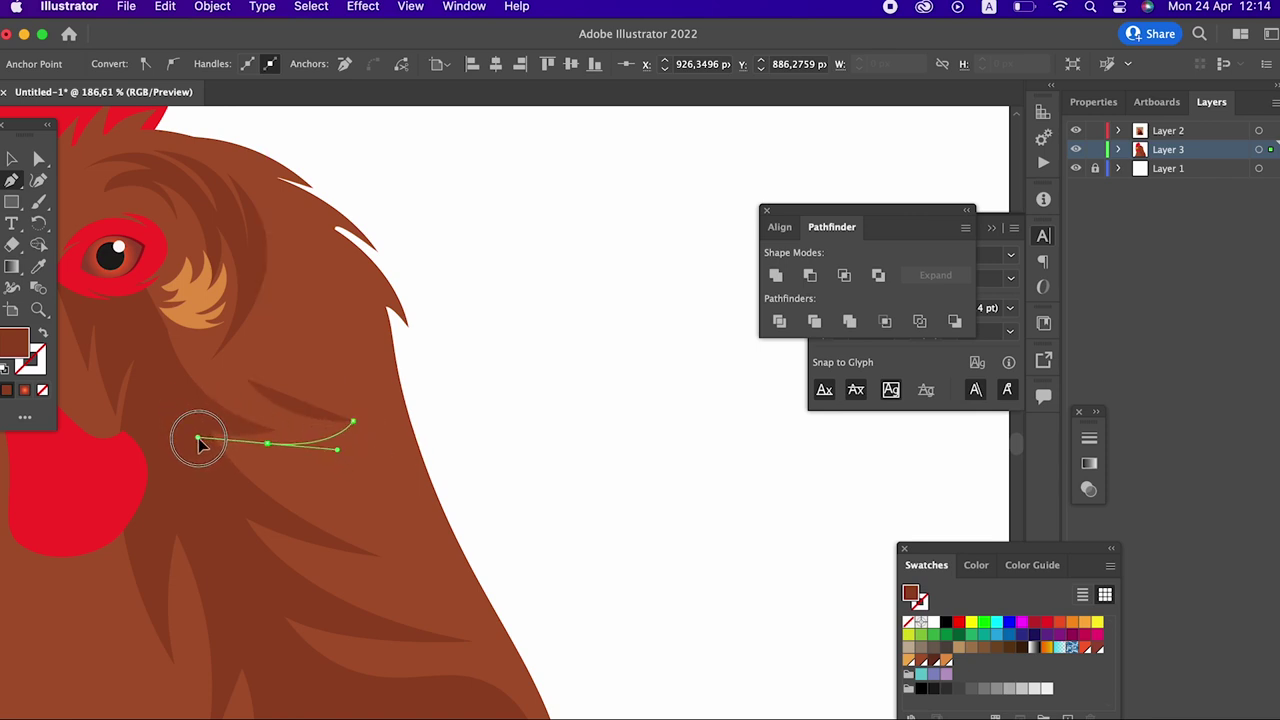
left_click_drag(262, 462, 273, 455)
left_click_drag(380, 521, 477, 545)
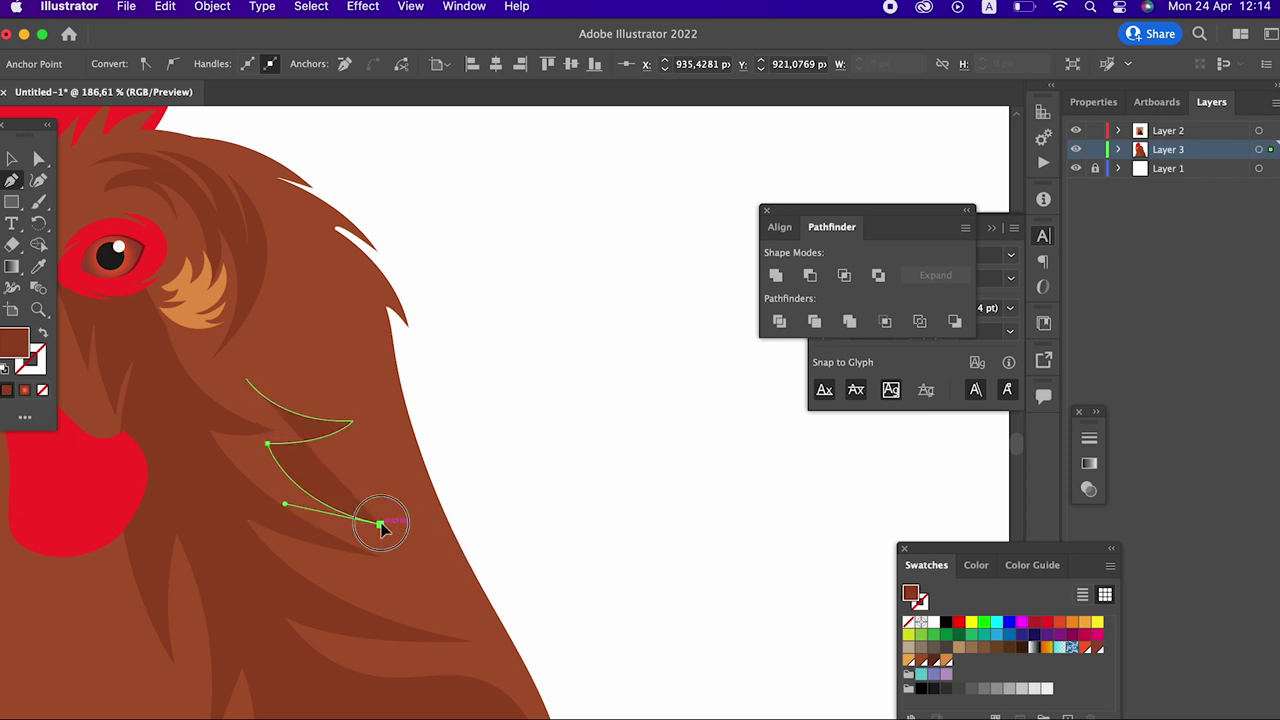
left_click_drag(301, 462, 312, 475)
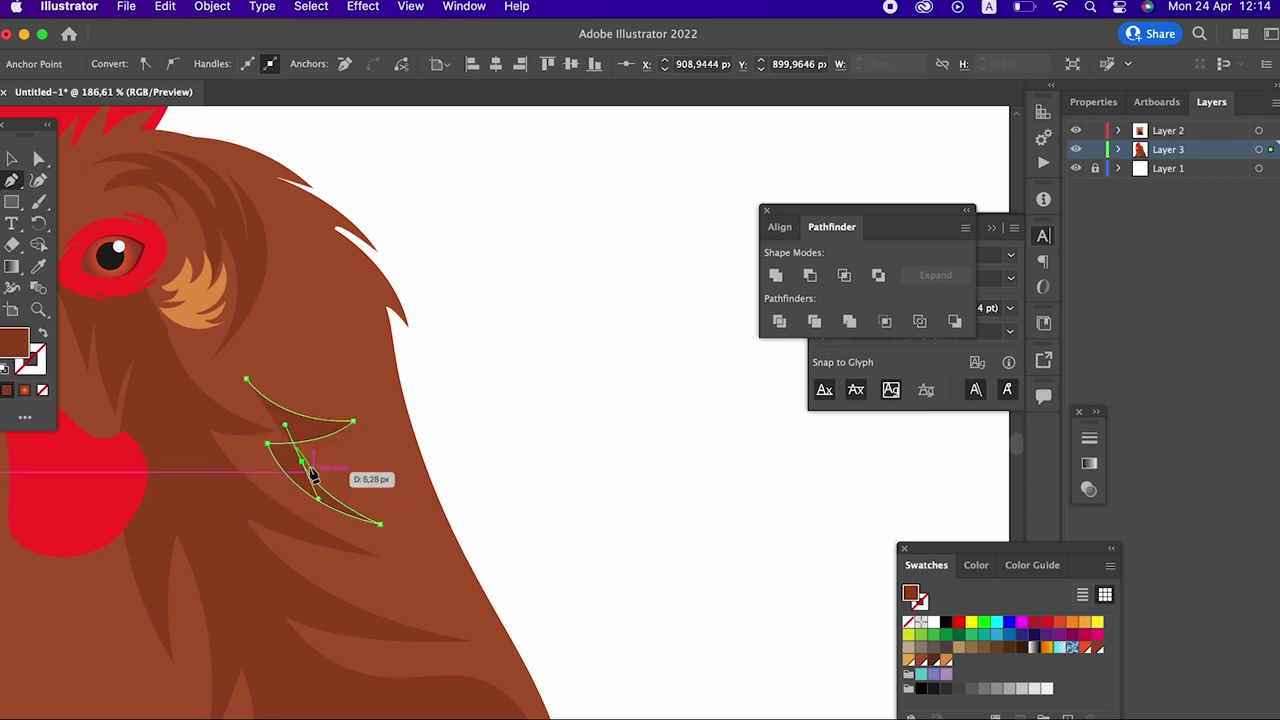
left_click(301, 461)
left_click(371, 403)
left_click_drag(358, 418, 366, 413)
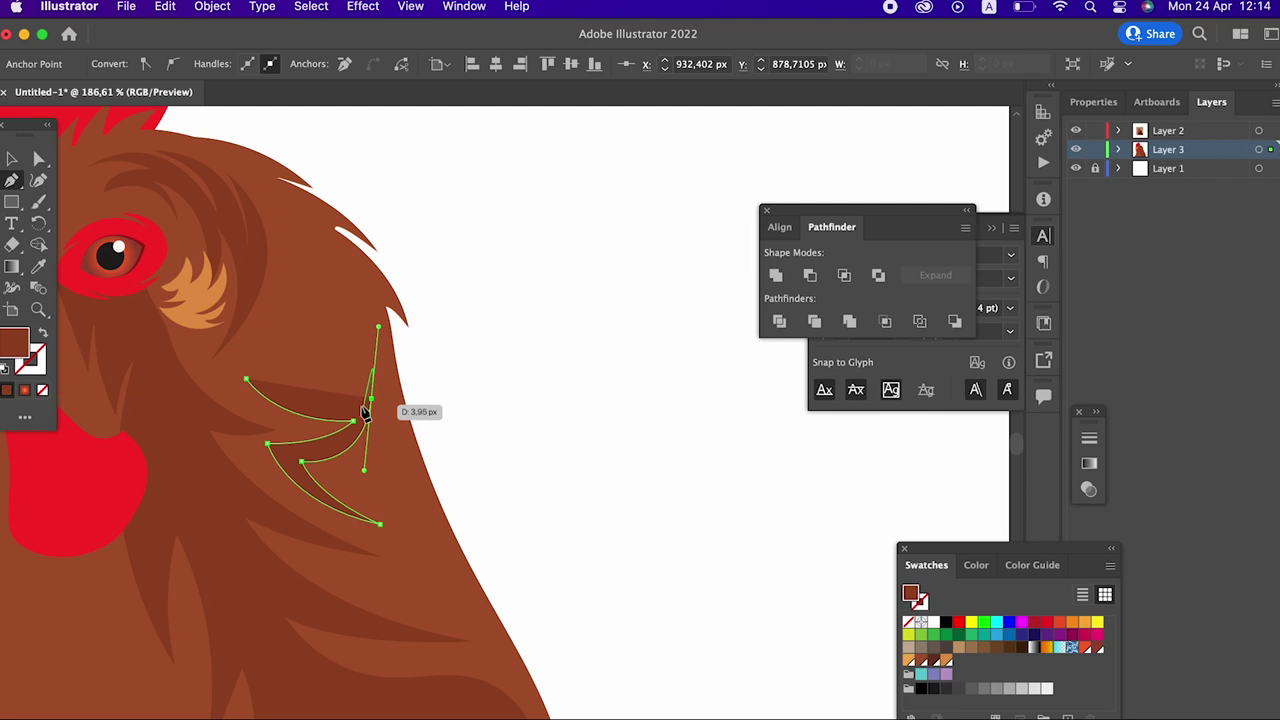
left_click_drag(275, 424, 271, 400)
left_click(246, 380)
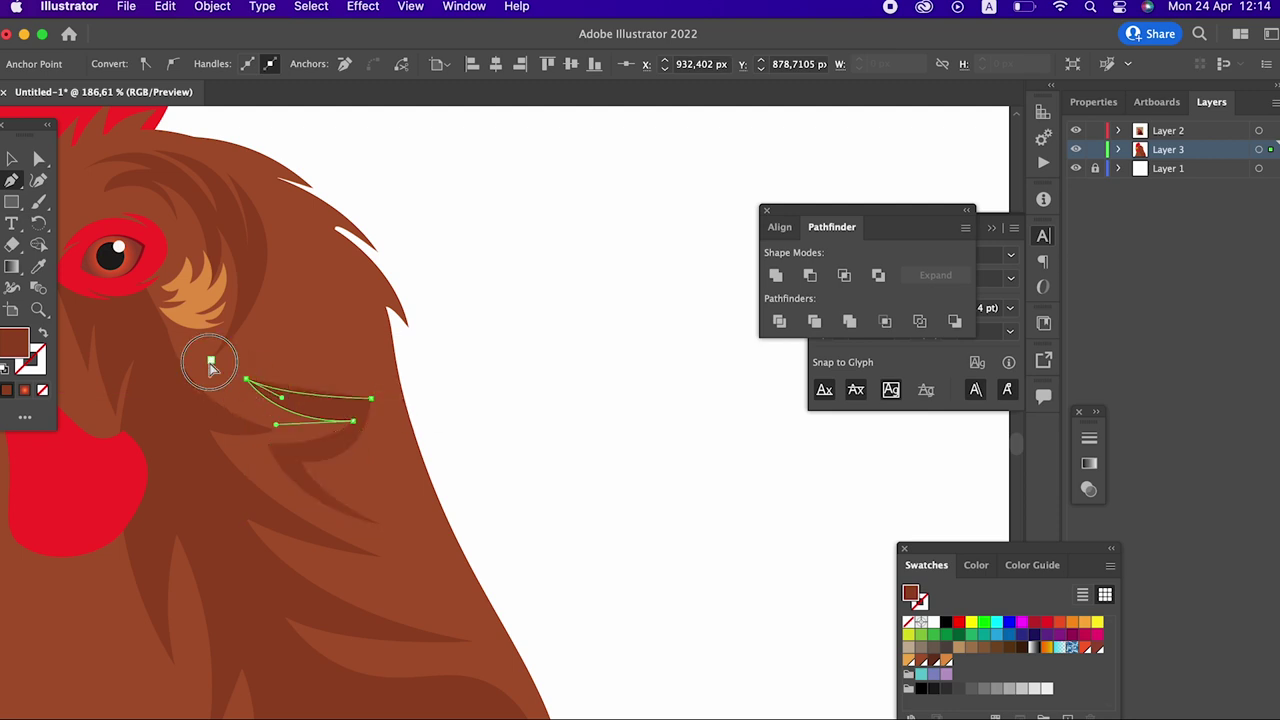
Step: Begin a strand cluster on the lower neck with a sharp bottom tip
scroll(183, 351, "down", 5)
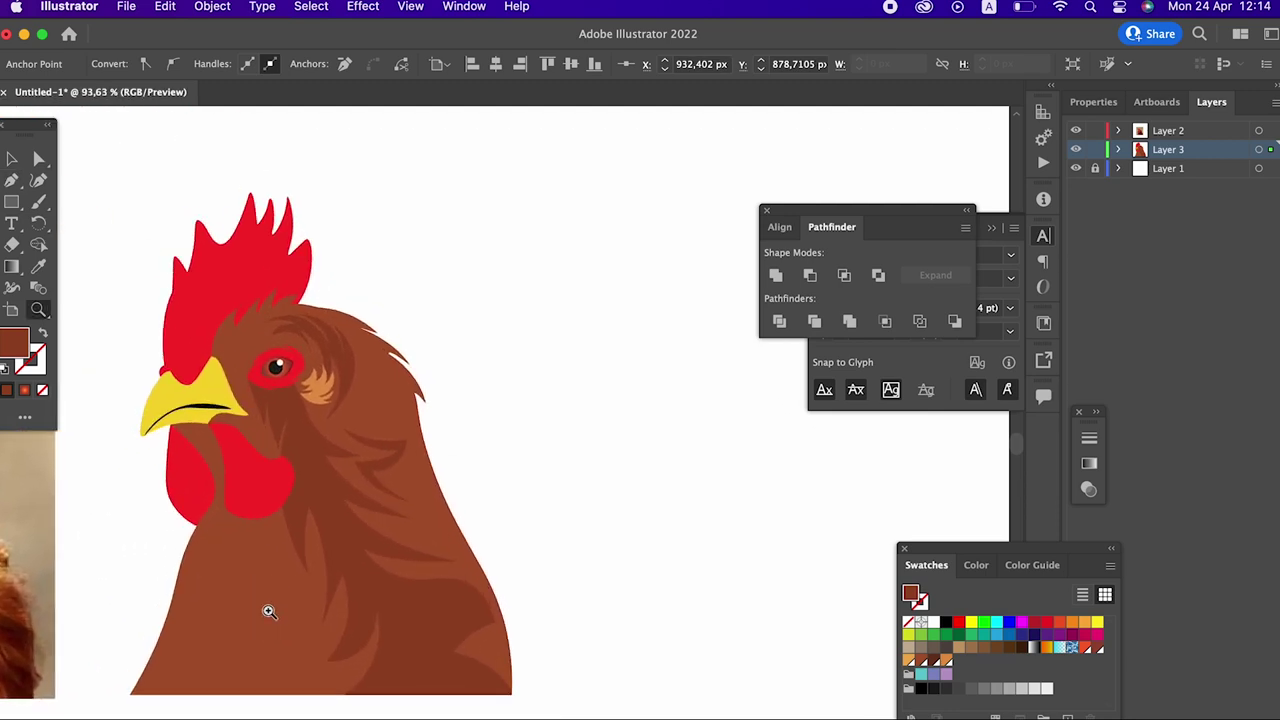
scroll(266, 608, "up", 2)
scroll(483, 463, "up", 3)
scroll(434, 420, "up", 2)
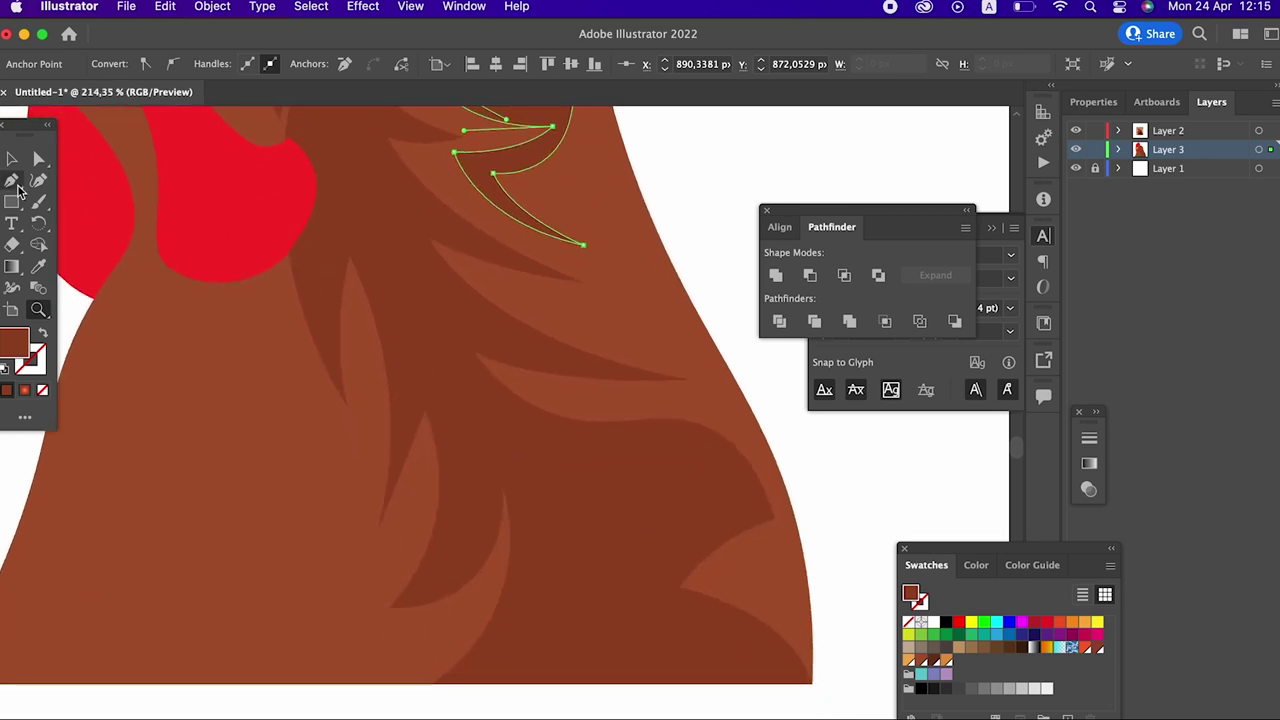
left_click(358, 340)
left_click_drag(332, 530, 283, 602)
left_click(332, 530)
left_click_drag(305, 377, 254, 322)
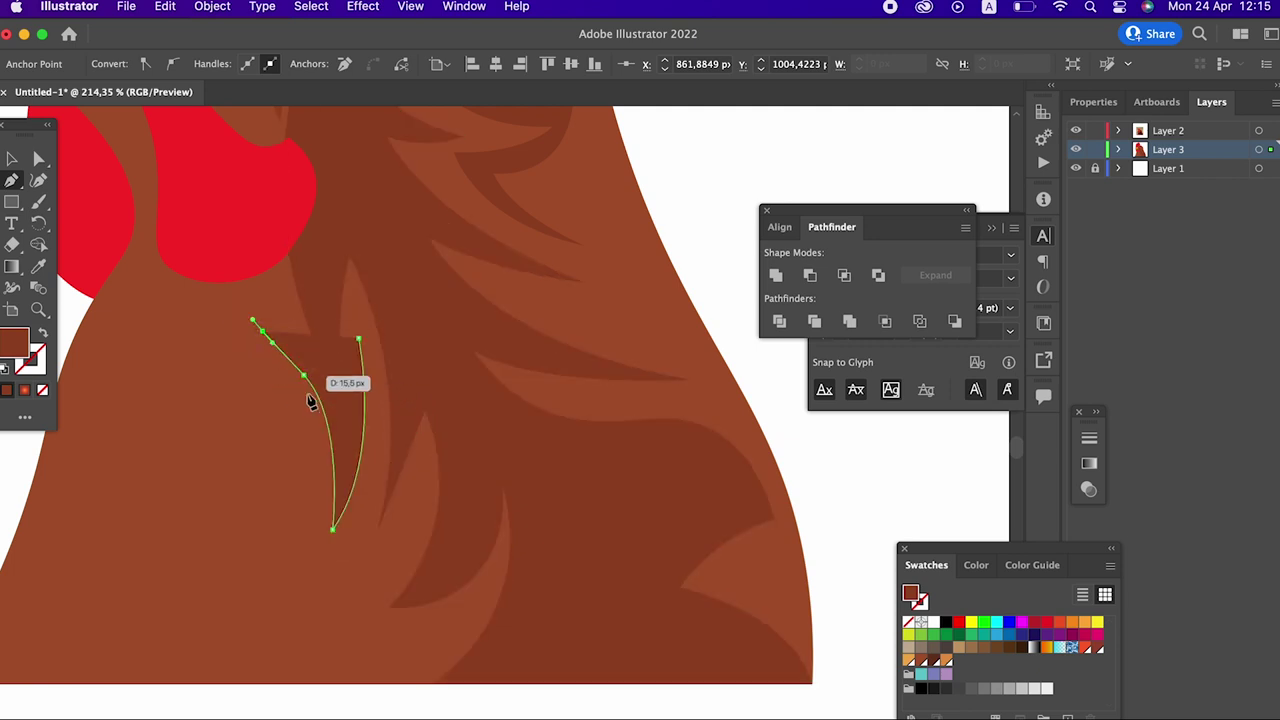
left_click_drag(310, 400, 311, 398)
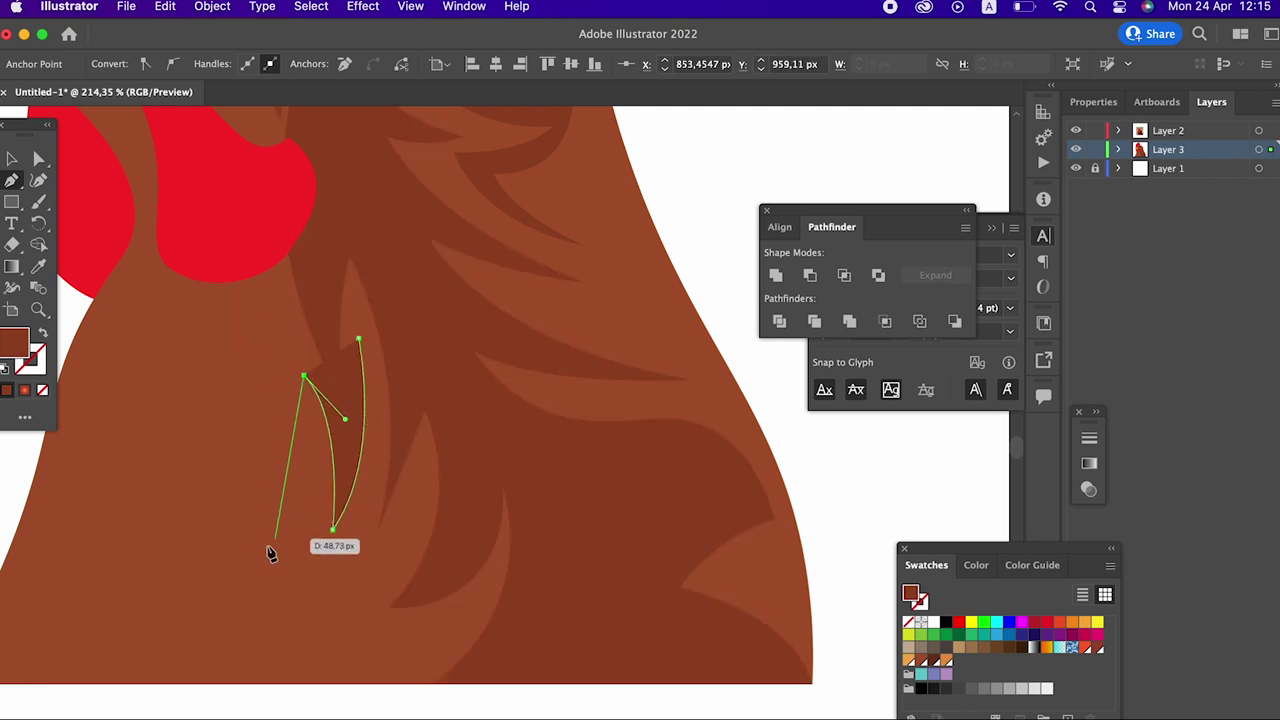
left_click_drag(248, 604, 160, 684)
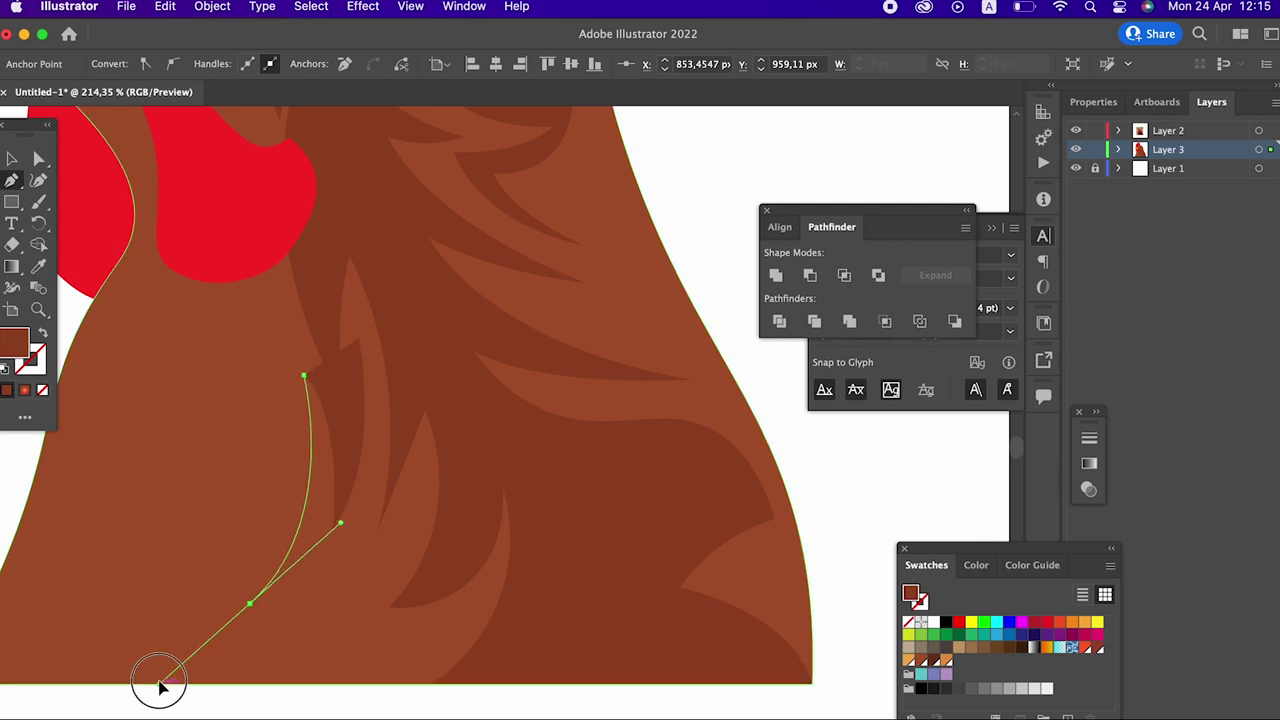
Step: Add the left and short third prongs and close the three-pronged cluster
left_click(358, 340)
left_click_drag(286, 462, 296, 480)
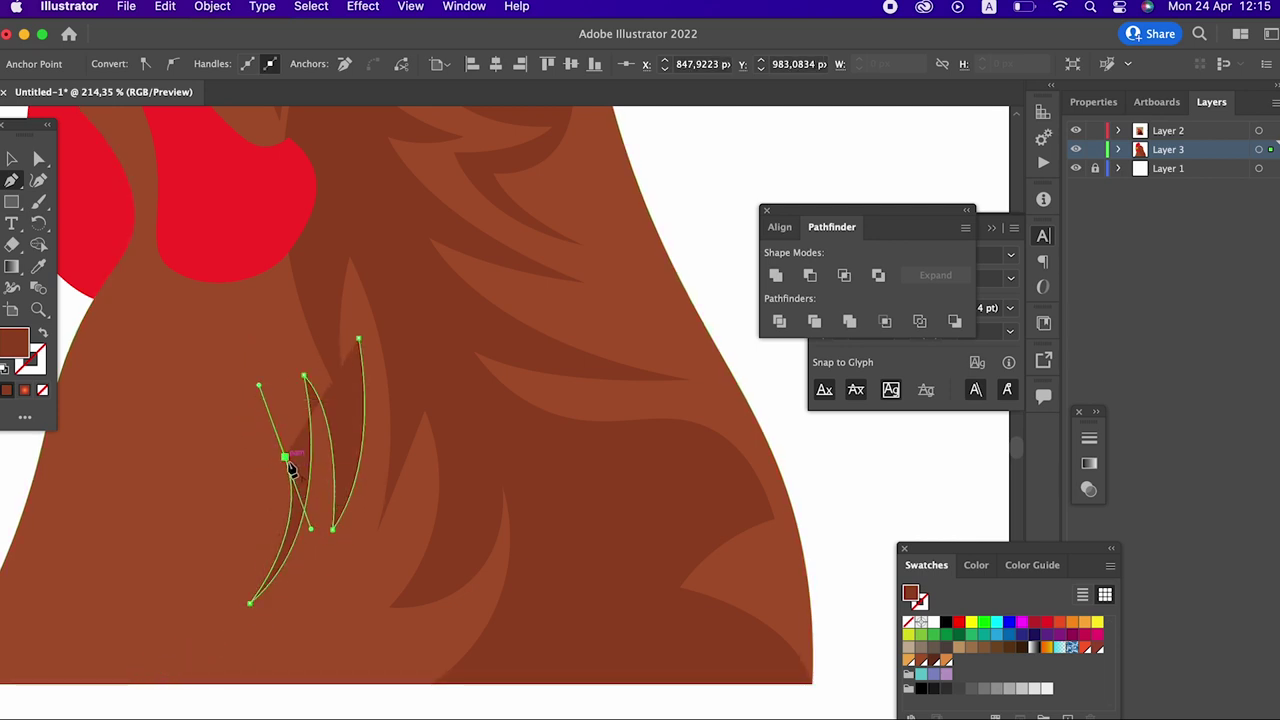
left_click_drag(180, 640, 100, 680)
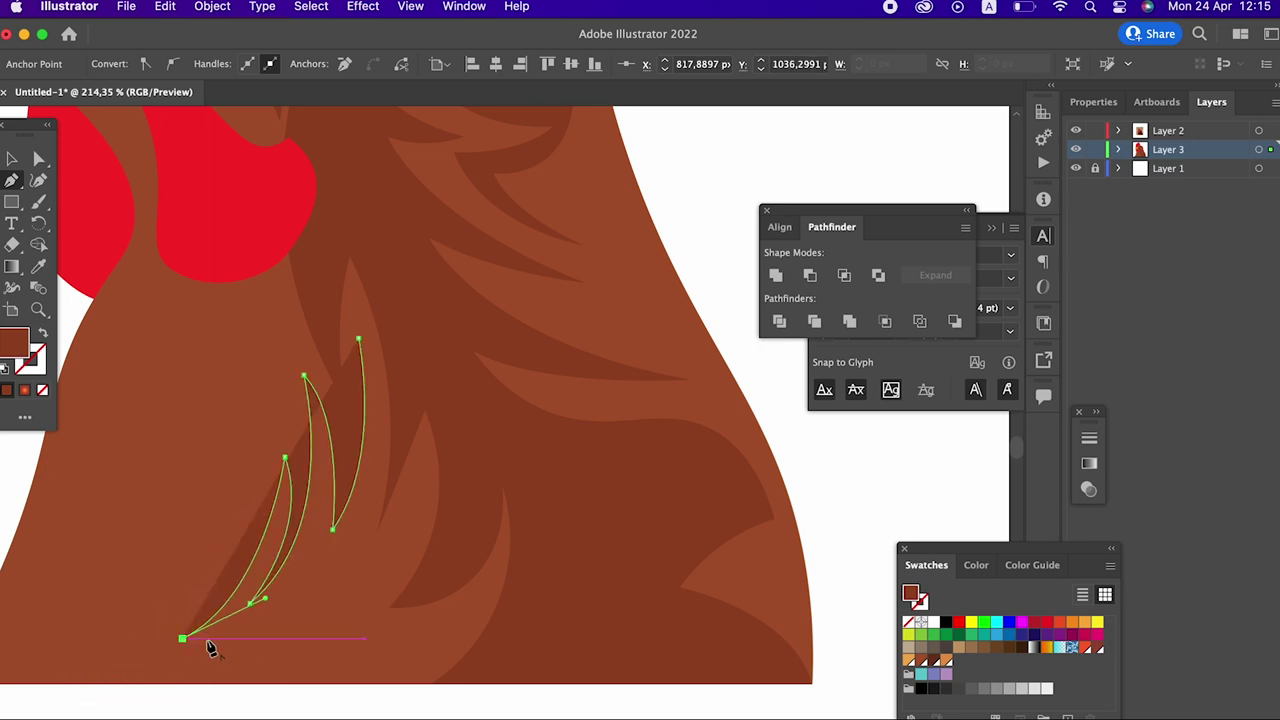
left_click_drag(298, 576, 345, 505)
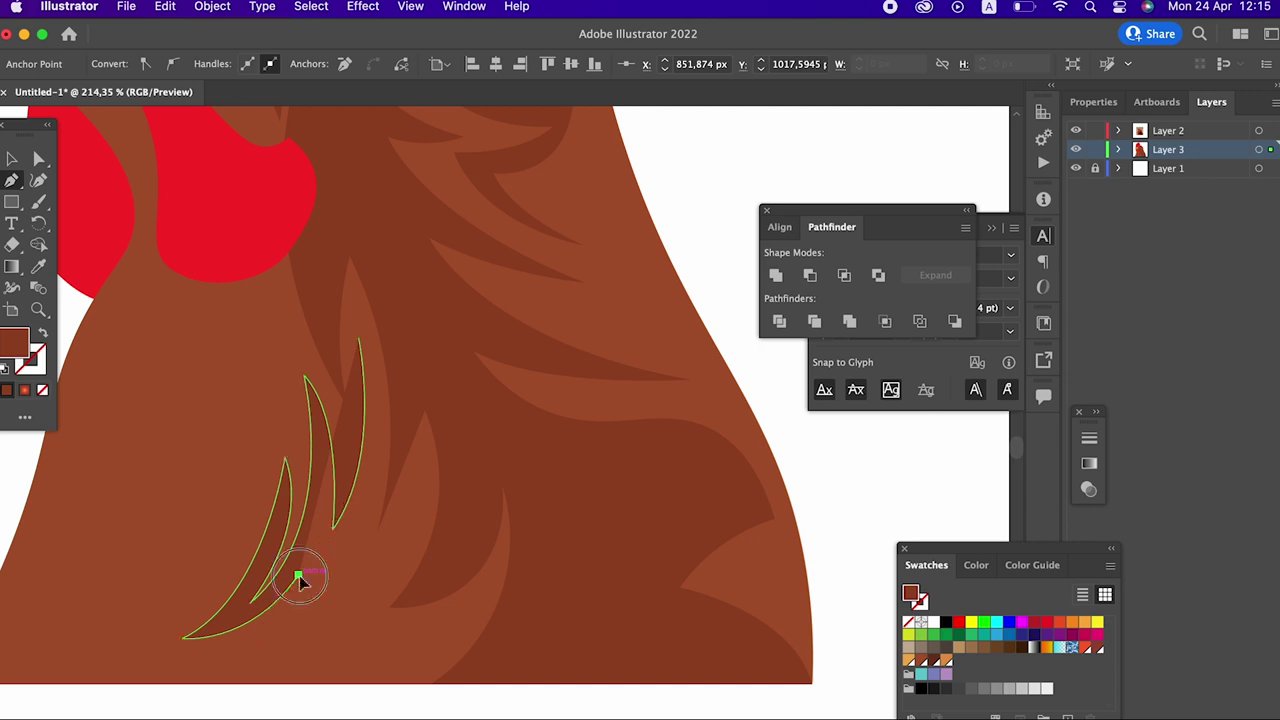
left_click_drag(278, 630, 250, 664)
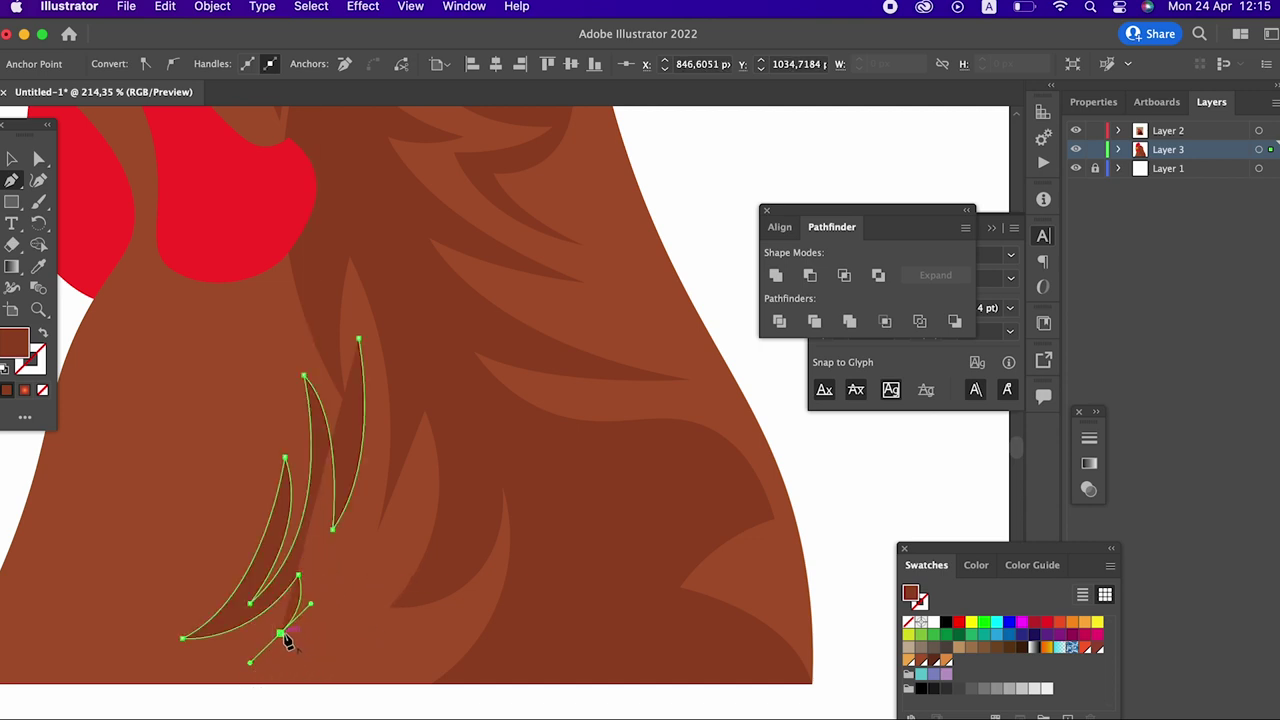
left_click_drag(359, 340, 270, 229)
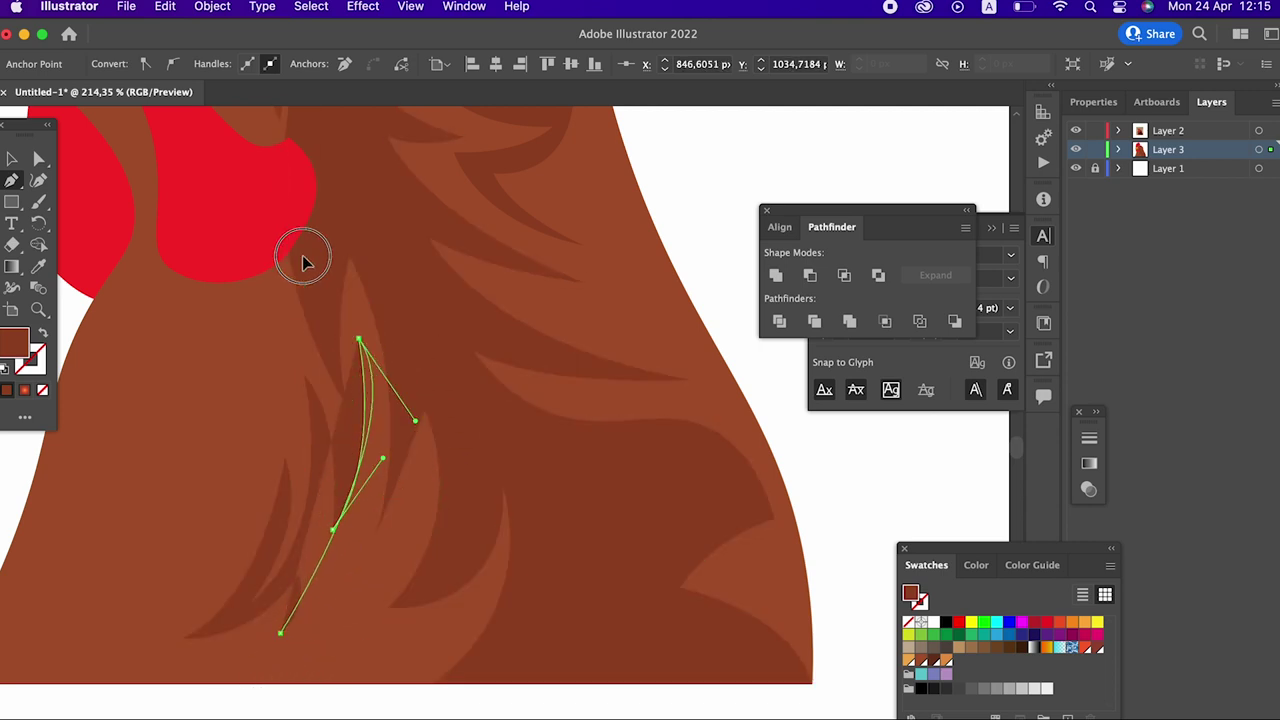
scroll(494, 466, "down", 3)
scroll(371, 591, "up", 3)
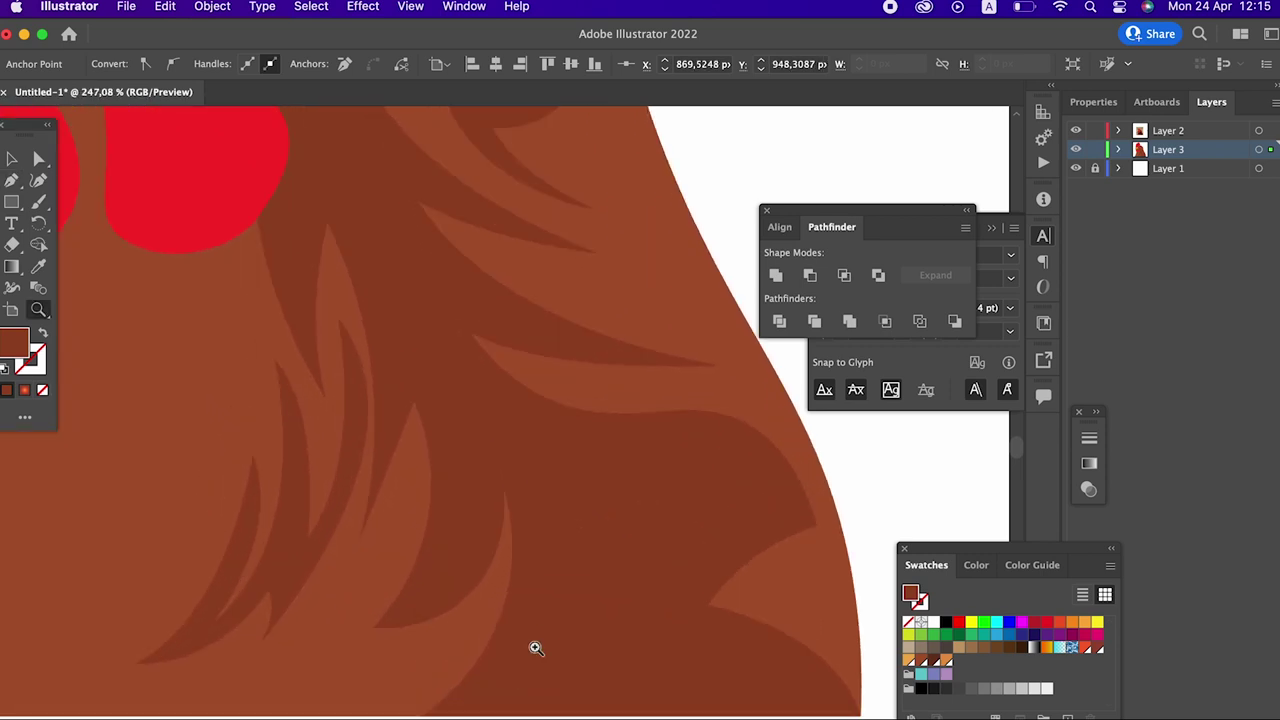
Step: Refine the cluster's inner curves with the Curvature tool
left_click(40, 181)
mouse_move(332, 539)
left_mouse_down()
mouse_move(328, 576)
mouse_move(308, 525)
left_mouse_up()
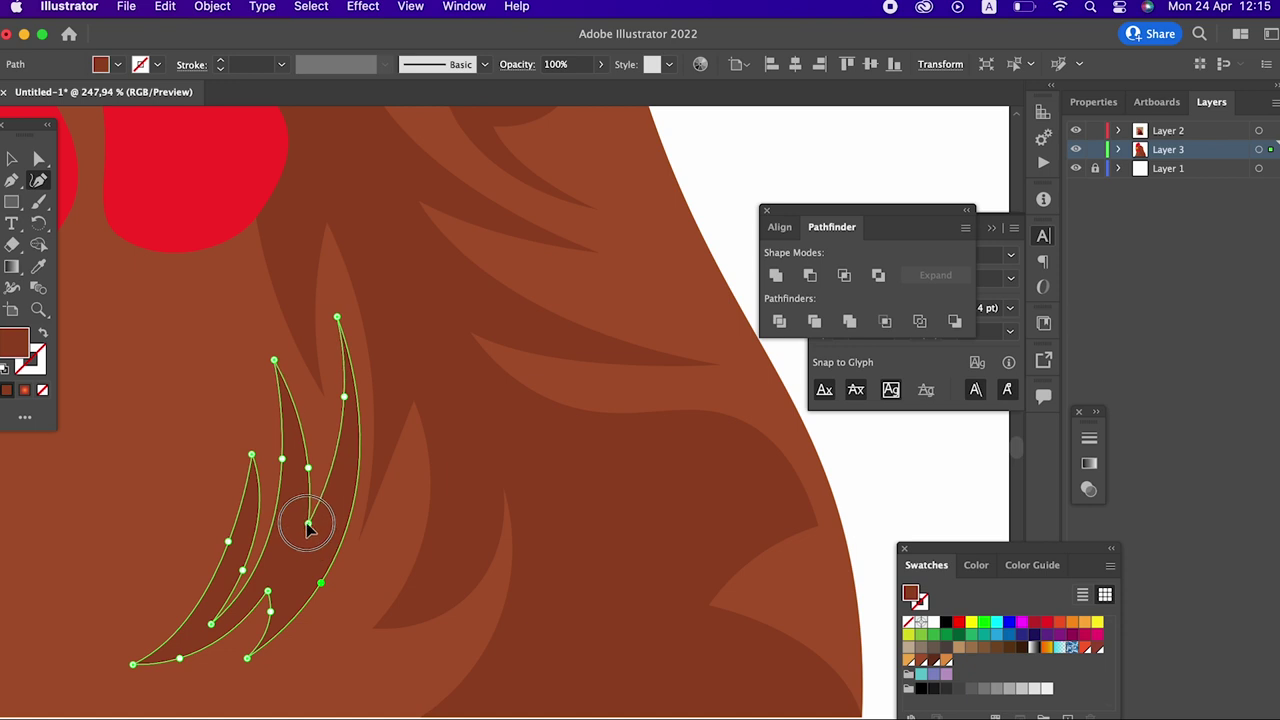
left_click_drag(213, 624, 225, 608)
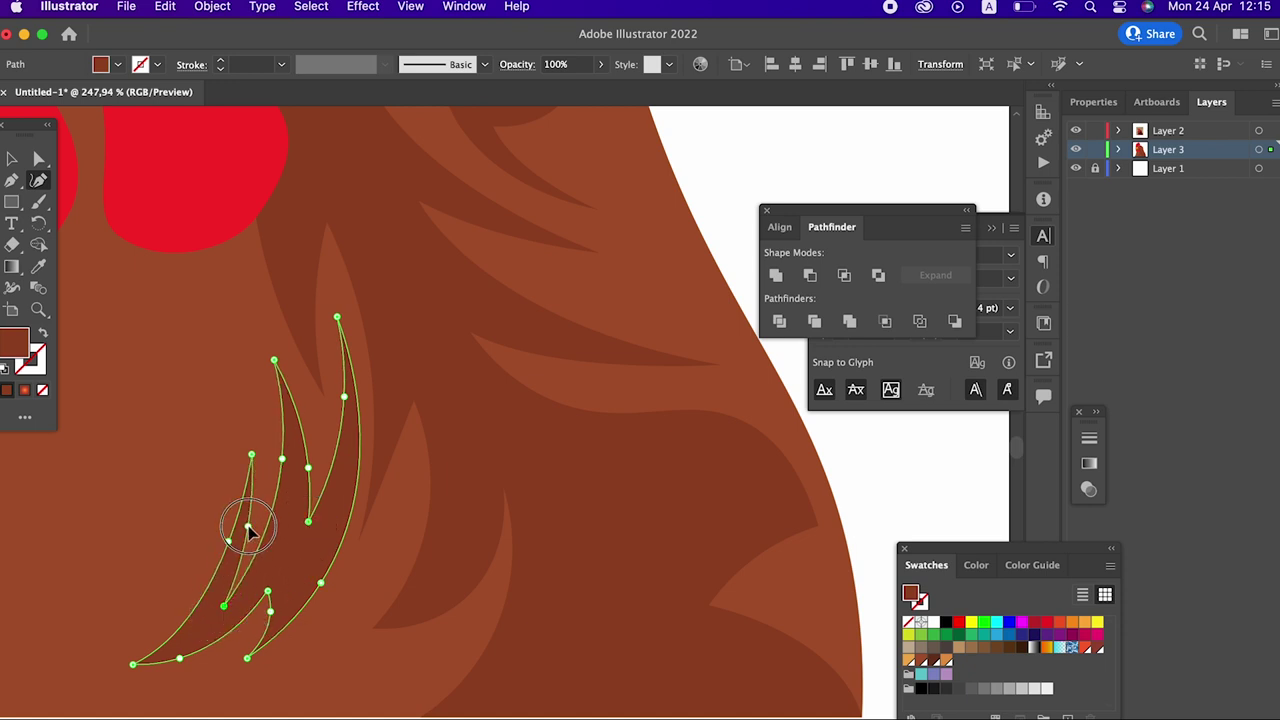
key("z")
left_click_drag(243, 525, 228, 516)
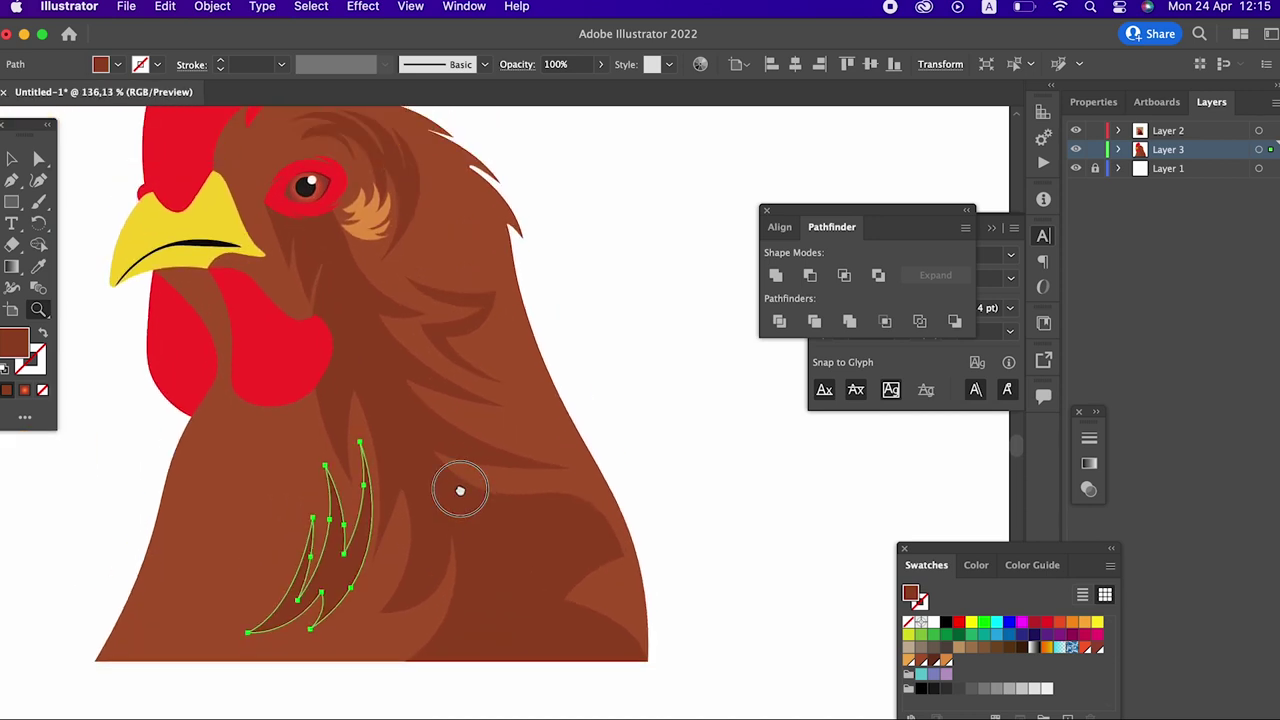
Step: Add and drag Curvature points to bend the lower-right neck strand along the neck
scroll(457, 489, "up", 3)
left_click(480, 600, "super")
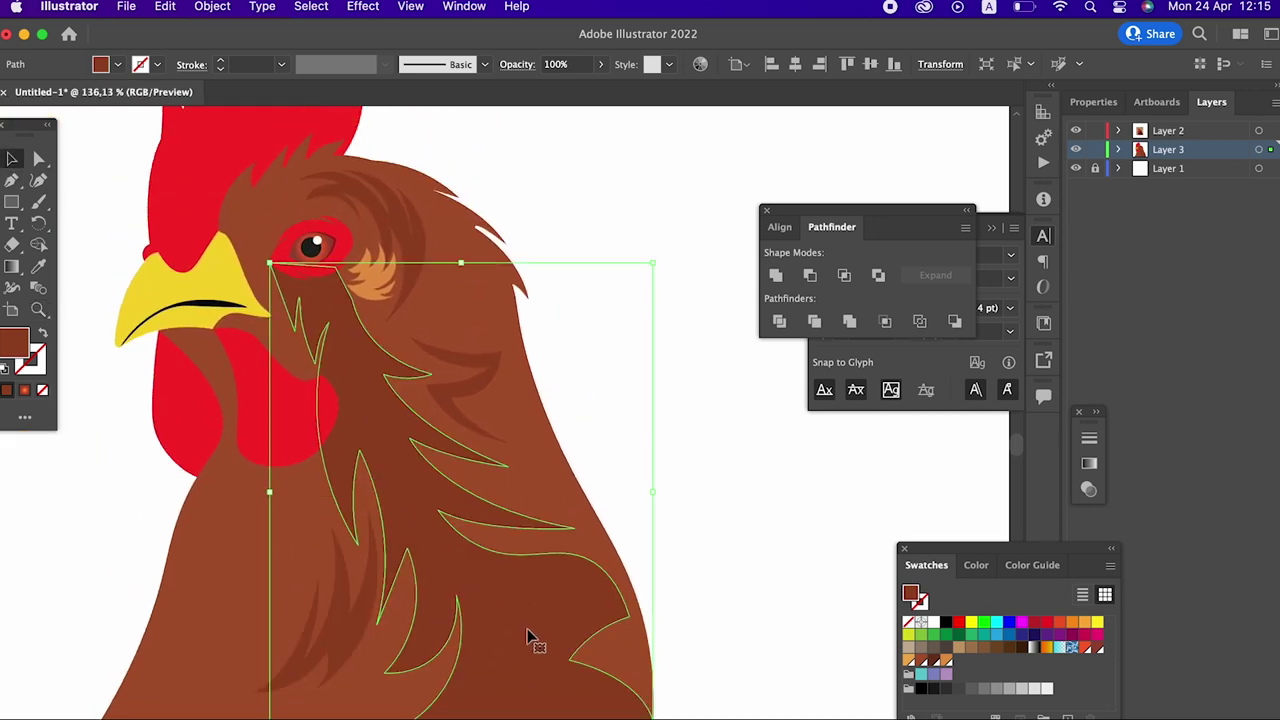
scroll(549, 571, "up", 2)
left_click(38, 180)
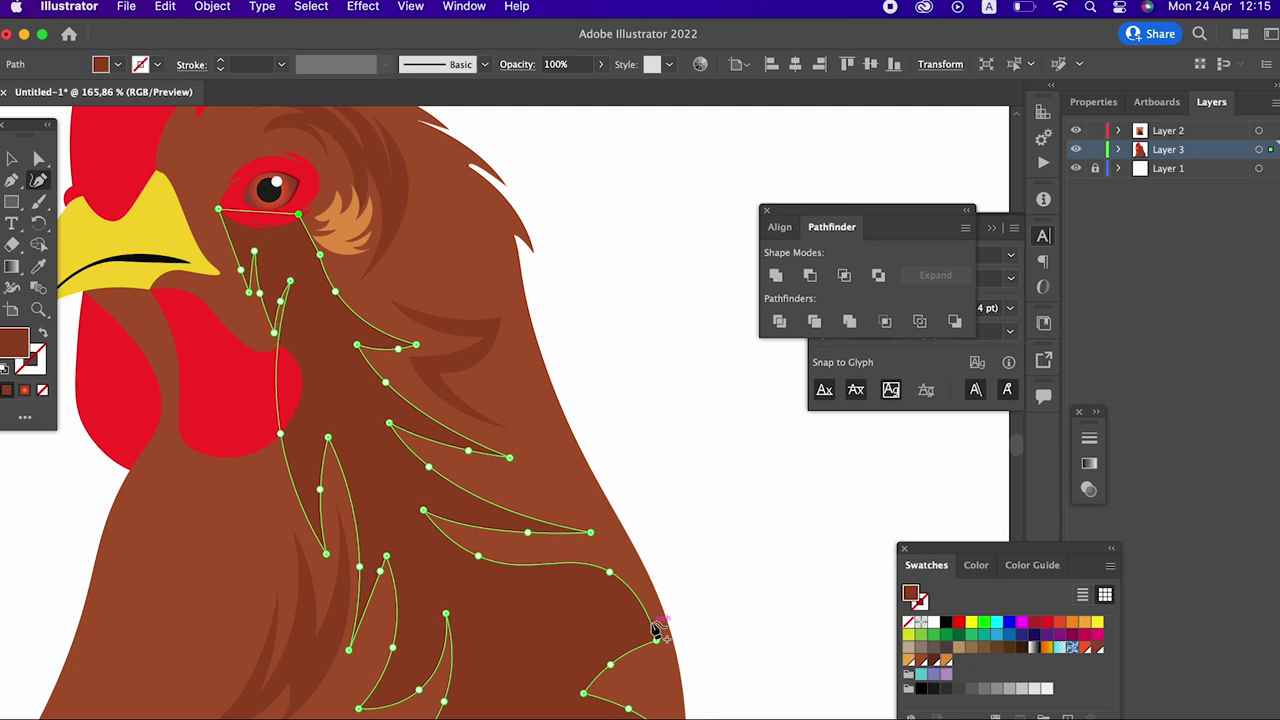
left_click(495, 592)
left_click_drag(609, 574, 616, 615)
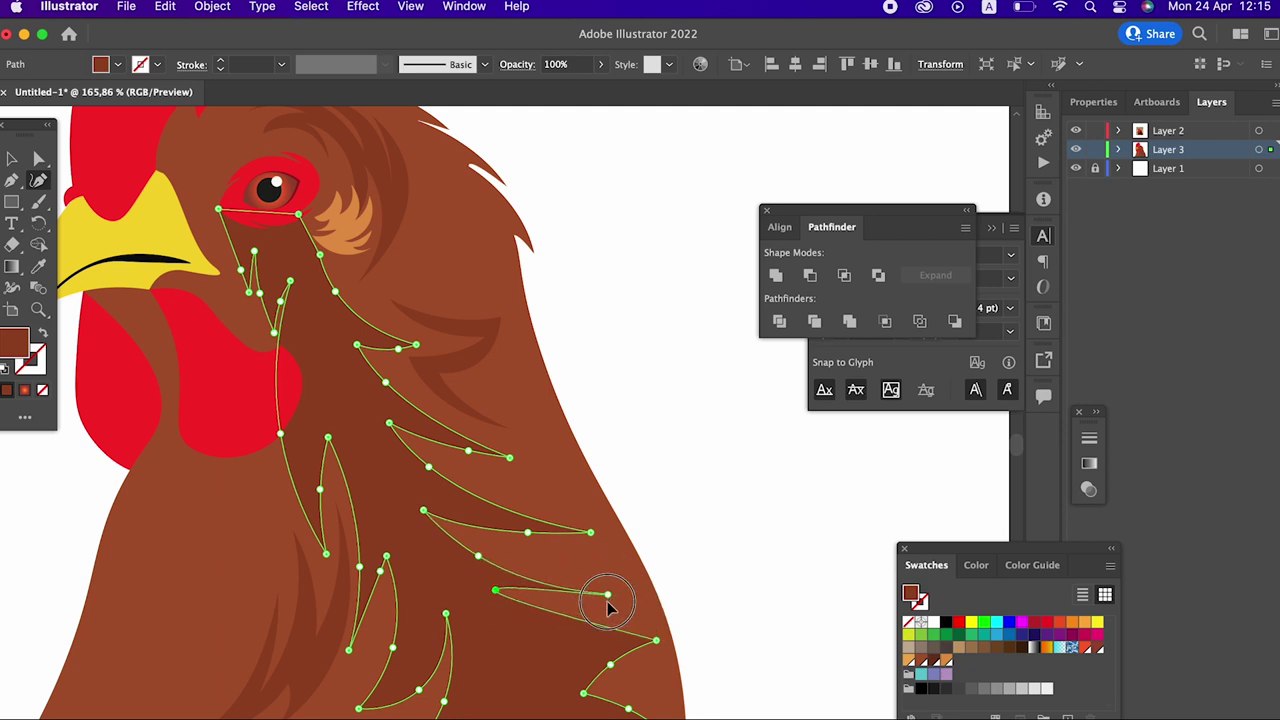
mouse_move(546, 585)
left_mouse_down()
mouse_move(545, 572)
mouse_move(481, 546)
left_mouse_up()
left_click(617, 618)
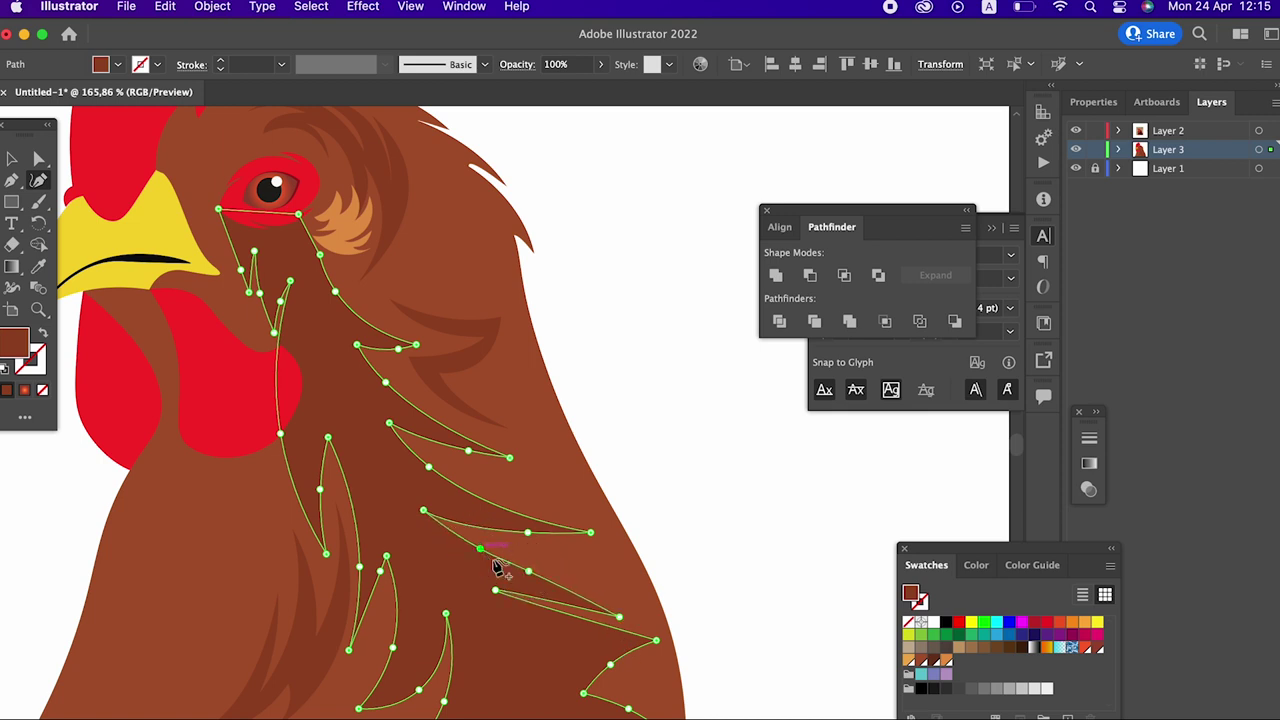
Step: Move the strand's tip toward the neck edge, then zoom out and deselect
left_click_drag(655, 641, 640, 657)
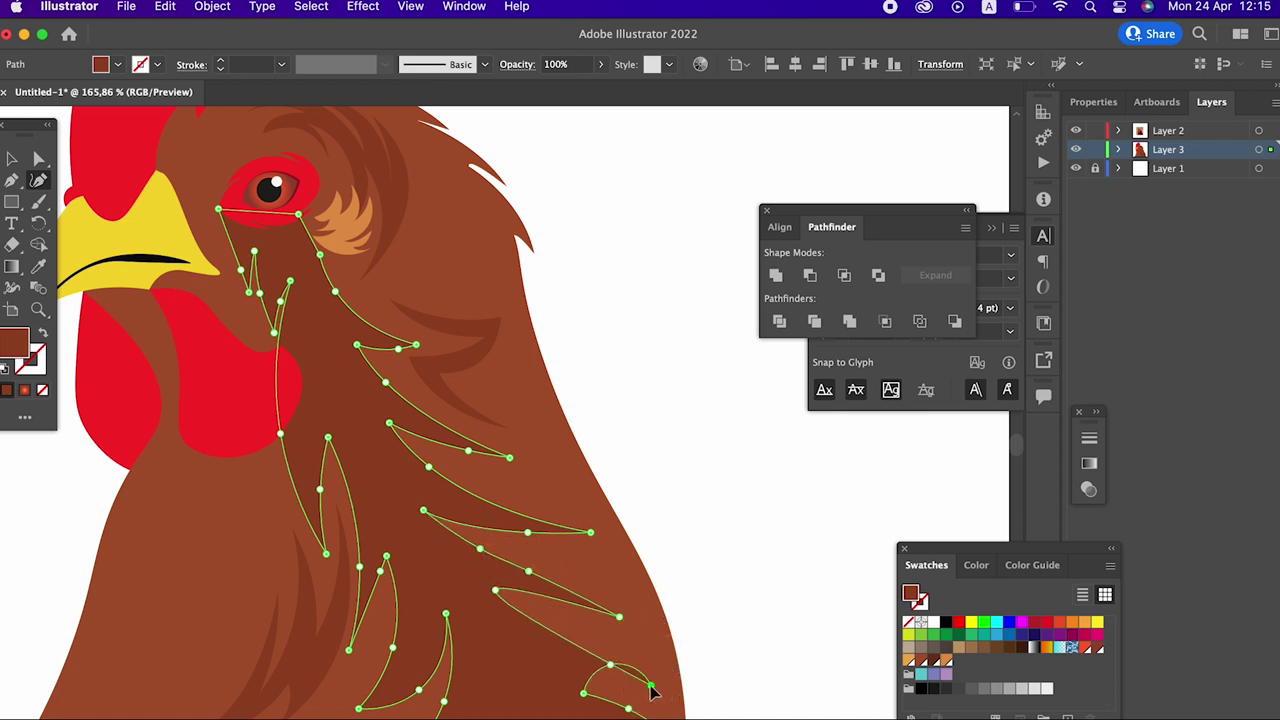
left_click_drag(603, 620, 495, 591)
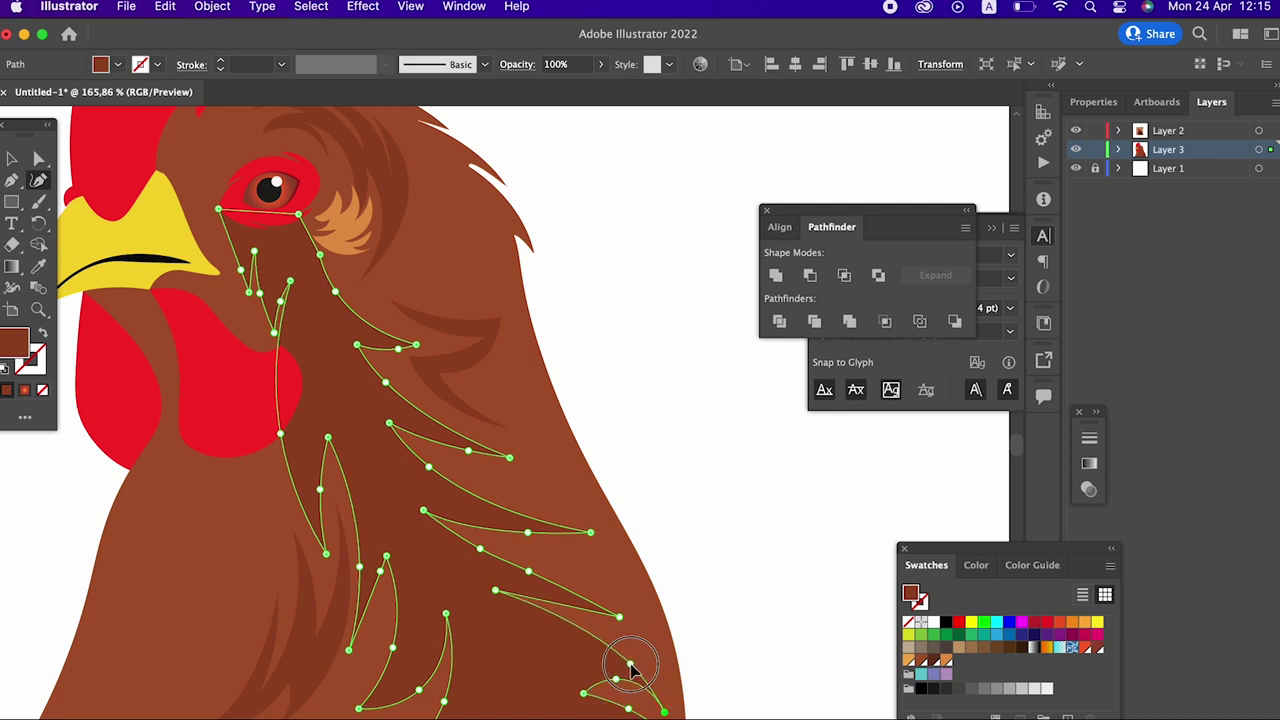
key("z")
mouse_move(588, 710)
left_mouse_down()
mouse_move(323, 543)
mouse_move(286, 586)
mouse_move(500, 509)
left_mouse_up()
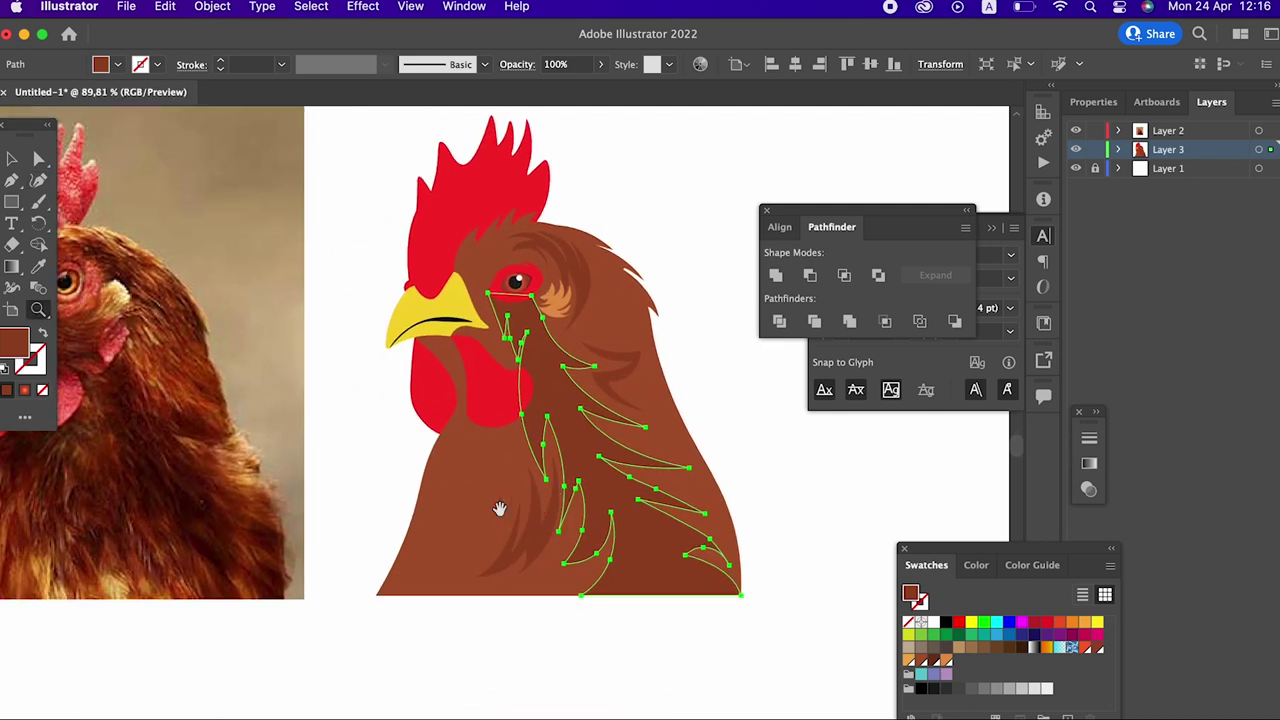
key("ctrl+shift+a")
Step: Draw a closed crescent shadow shape under the red wattle's lower edge
scroll(343, 481, "up", 5)
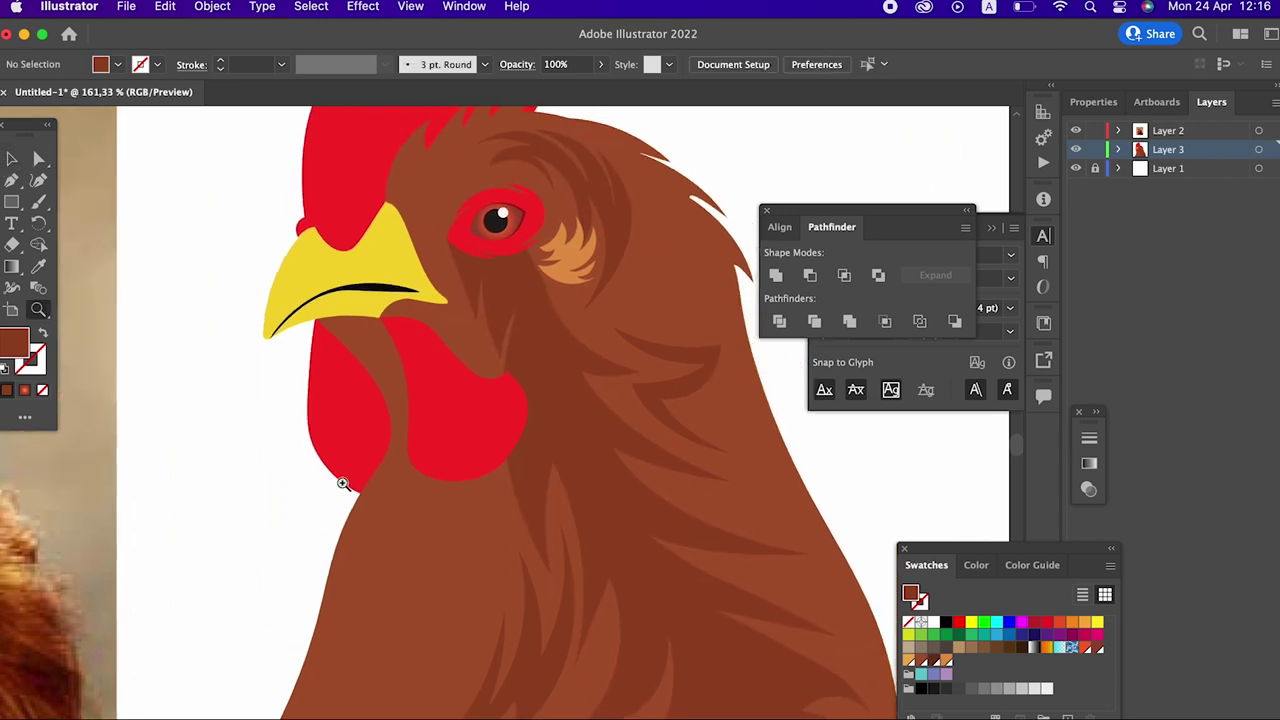
left_click(24, 184)
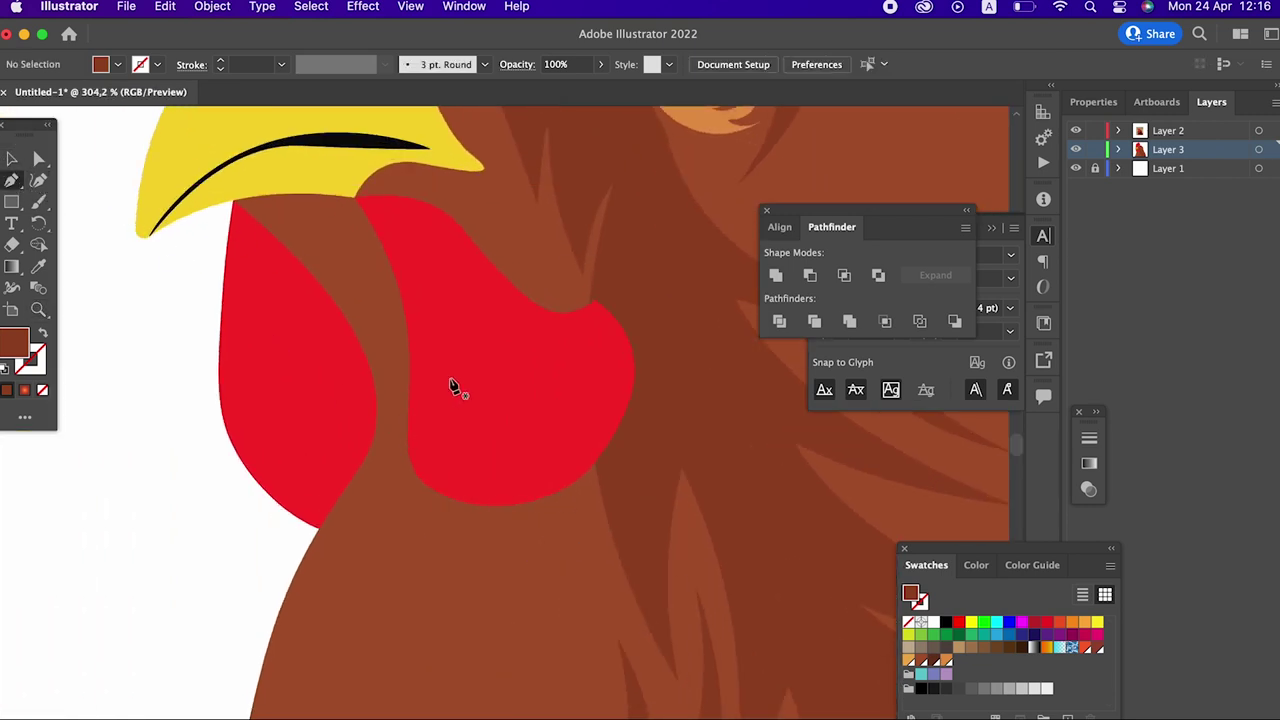
left_click(430, 364)
mouse_move(563, 489)
left_mouse_down()
mouse_move(668, 449)
mouse_move(730, 464)
left_mouse_up()
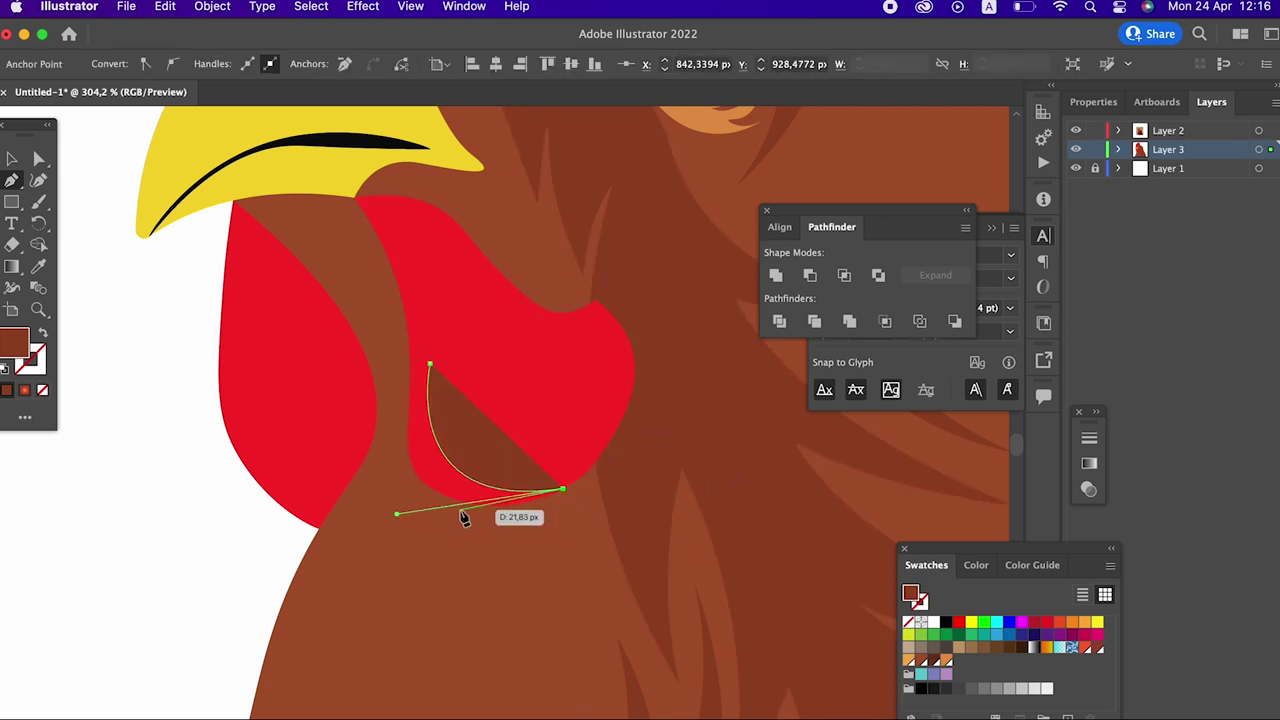
mouse_move(372, 498)
left_mouse_down()
mouse_move(474, 531)
mouse_move(527, 593)
mouse_move(494, 564)
left_mouse_up()
left_click(463, 507)
left_click_drag(399, 482, 389, 412)
left_click(429, 366)
Step: Restack the red wattle relative to the shadow via Object > Arrange
left_click(11, 158)
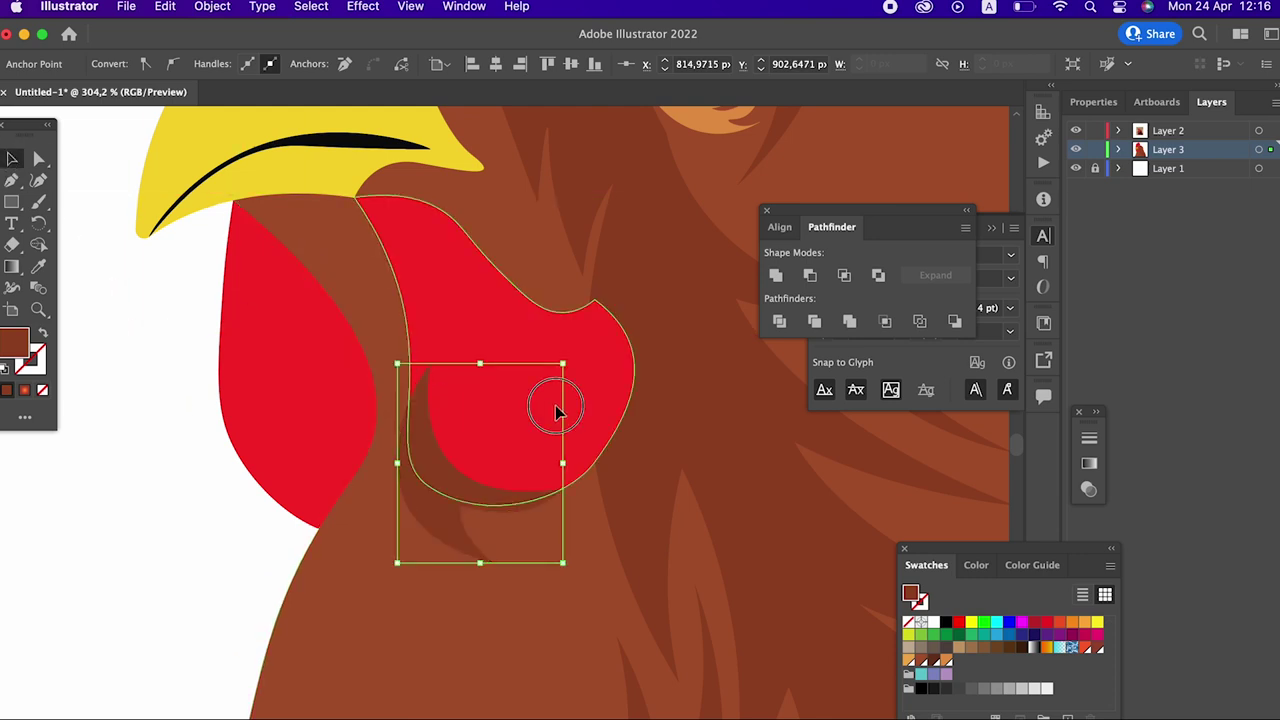
left_click(557, 400)
left_click(208, 7)
mouse_move(216, 53)
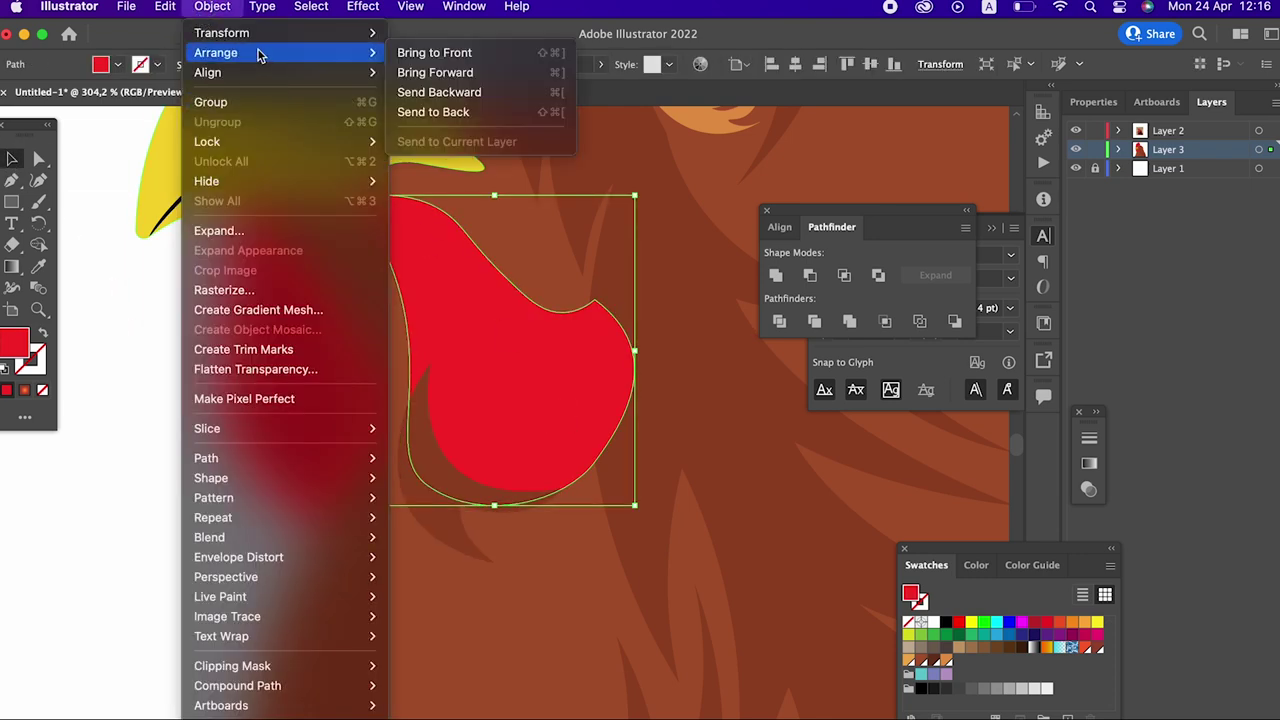
key("z")
mouse_move(523, 246)
left_mouse_down()
mouse_move(414, 485)
mouse_move(400, 451)
mouse_move(449, 446)
left_mouse_up()
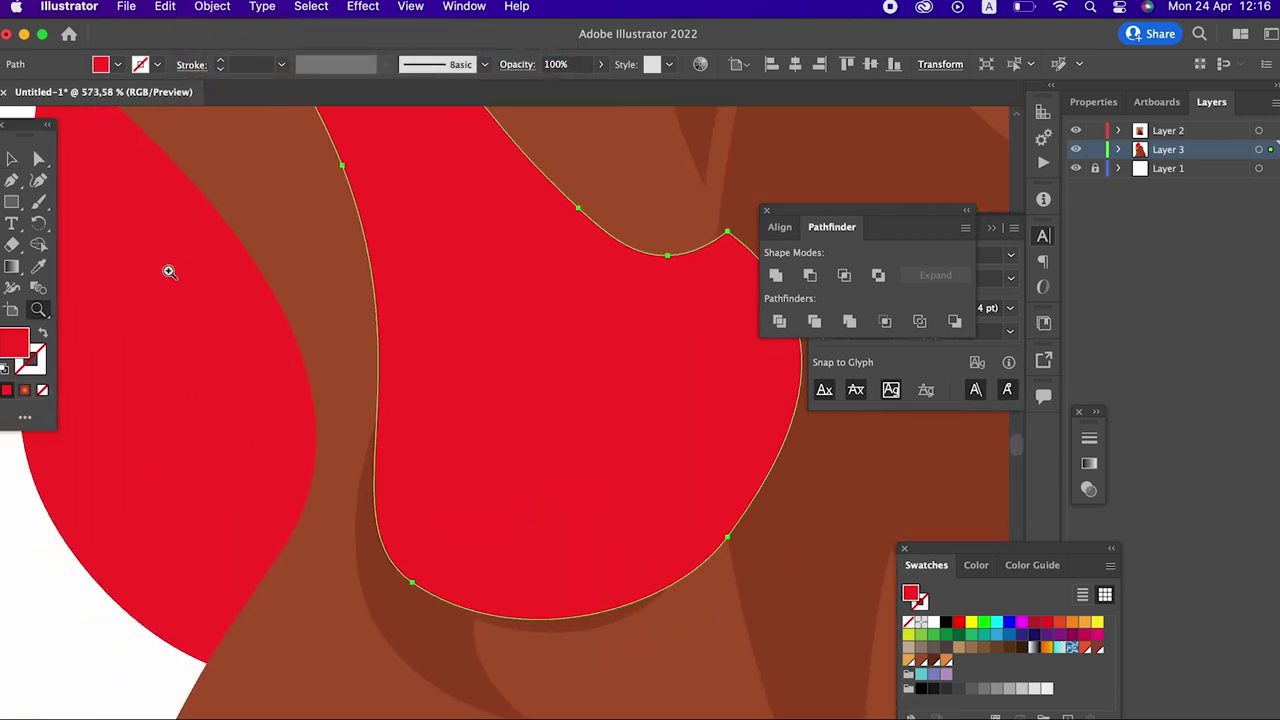
Step: Adjust the crescent's inner and lower anchor points with the Curvature tool
left_click(440, 630)
left_click(38, 180)
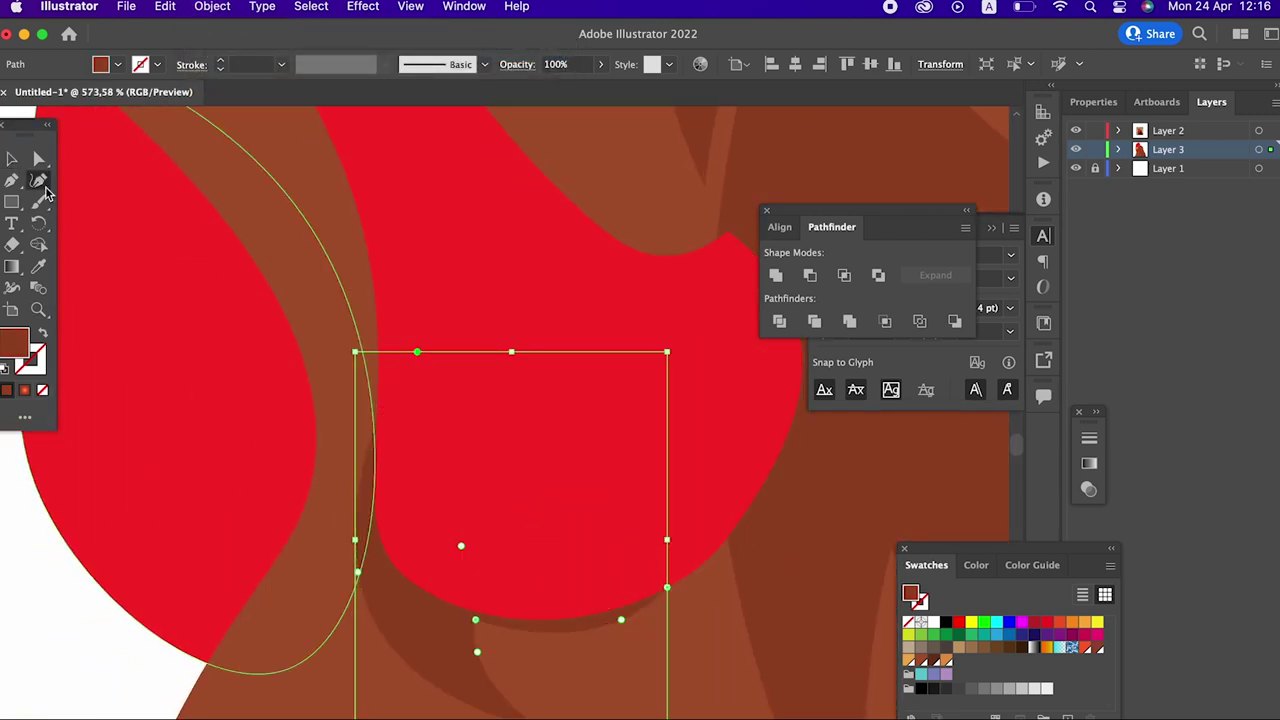
mouse_move(476, 621)
left_mouse_down()
mouse_move(462, 675)
mouse_move(433, 634)
left_mouse_up()
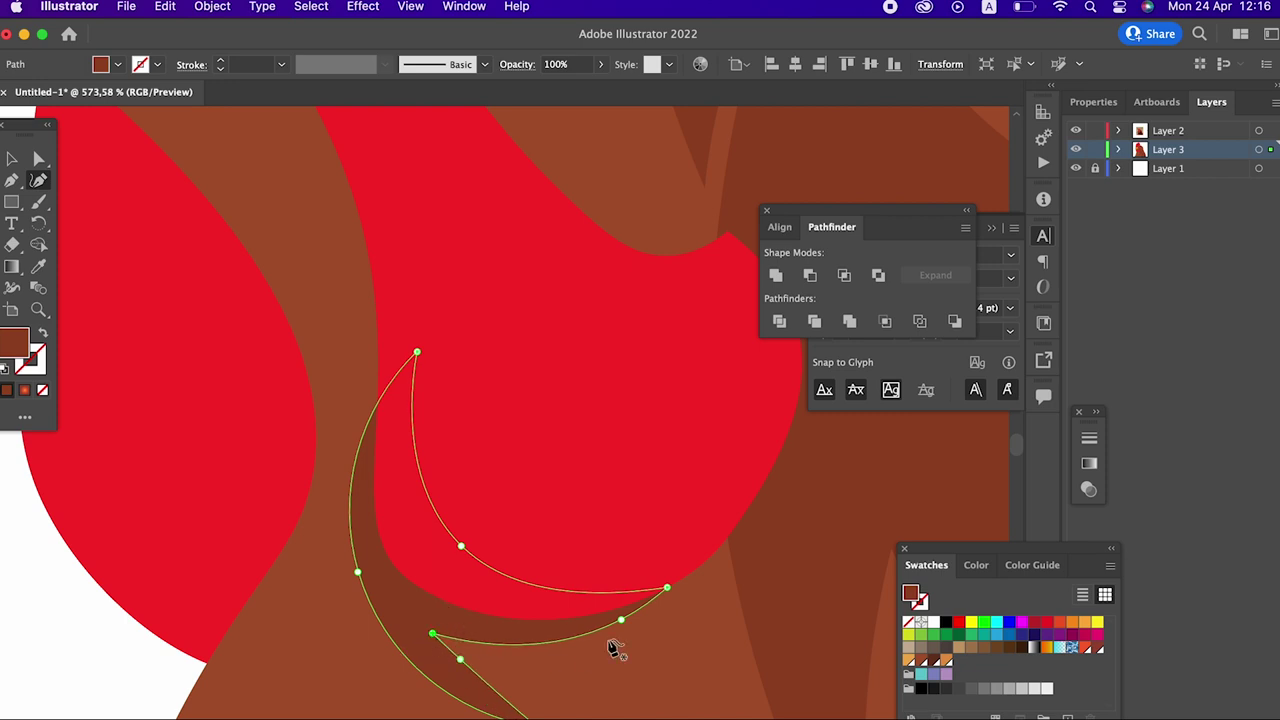
left_click_drag(614, 635, 593, 645)
Step: Start a shadow shape at the beak tip, curving down past it
left_click_drag(680, 605, 471, 557)
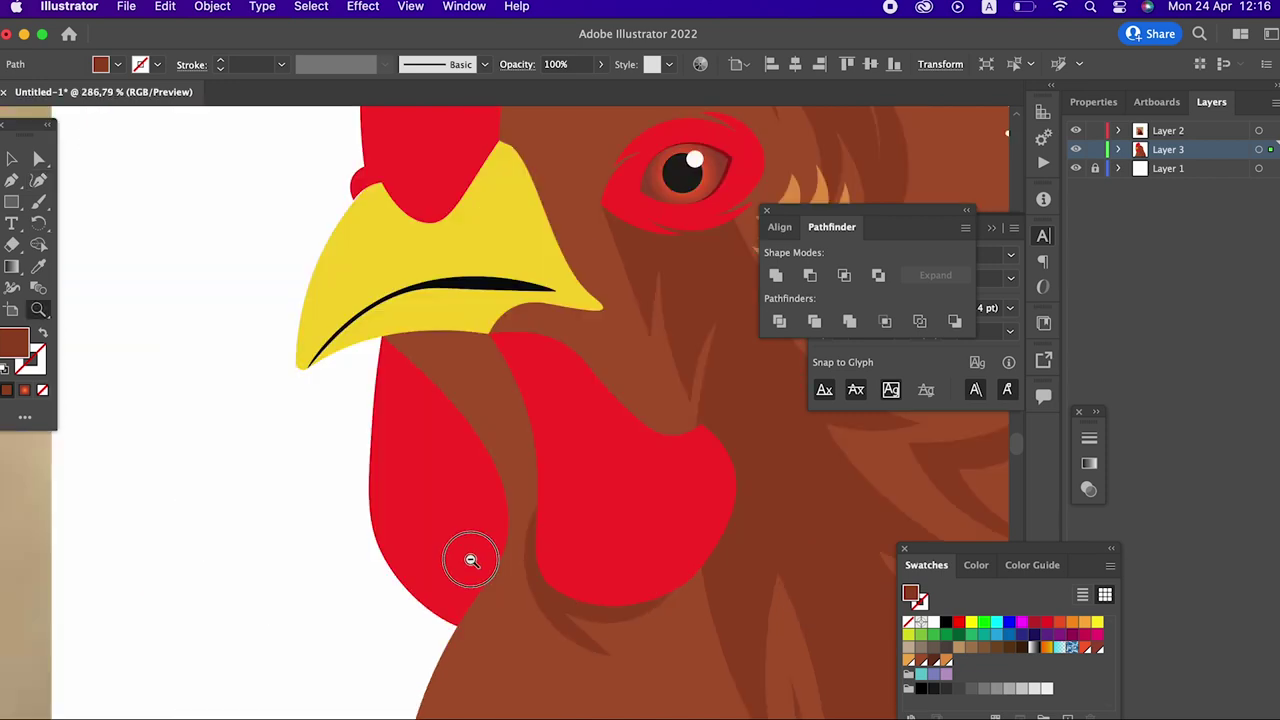
left_click_drag(497, 468, 265, 341)
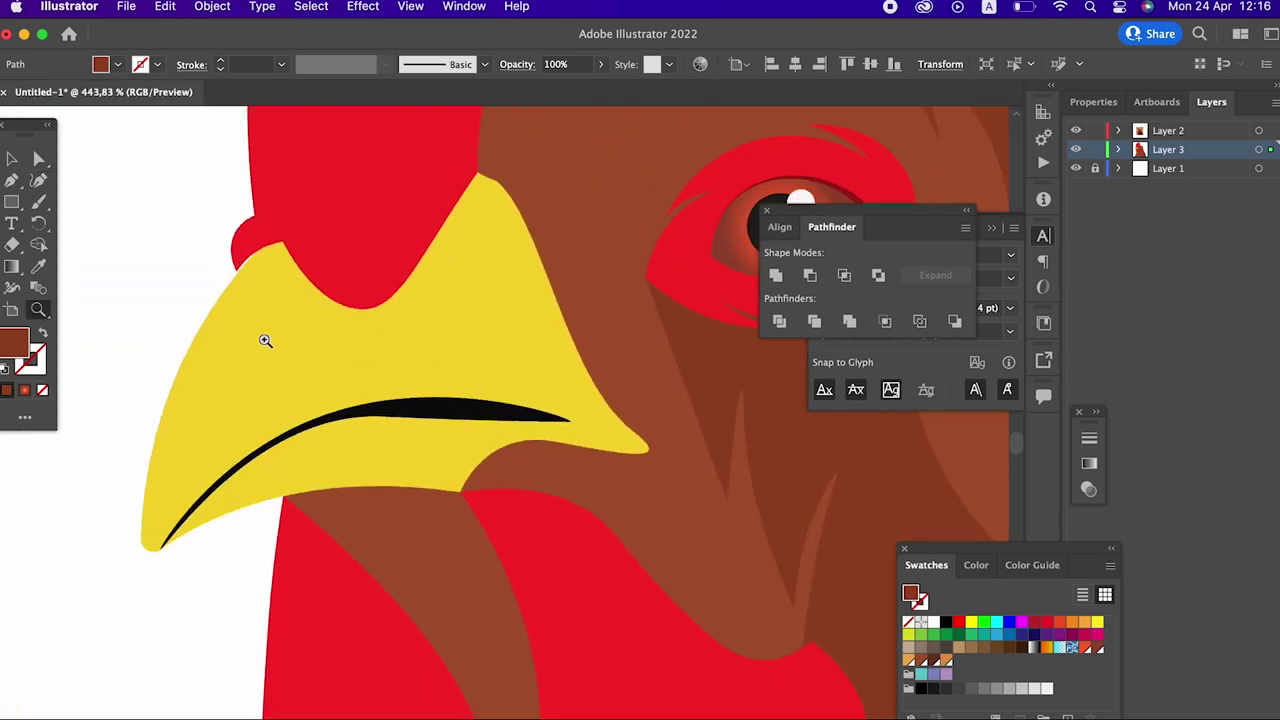
left_click(12, 160)
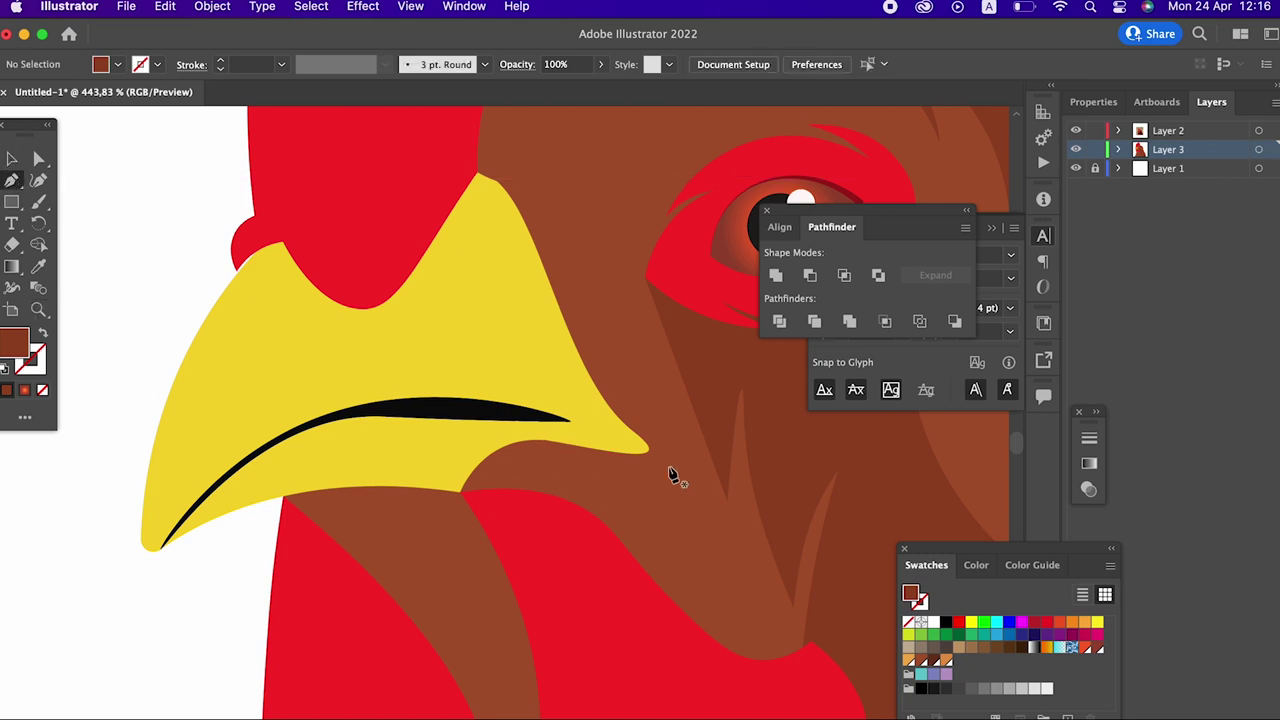
left_click(592, 378)
left_click_drag(648, 413, 682, 461)
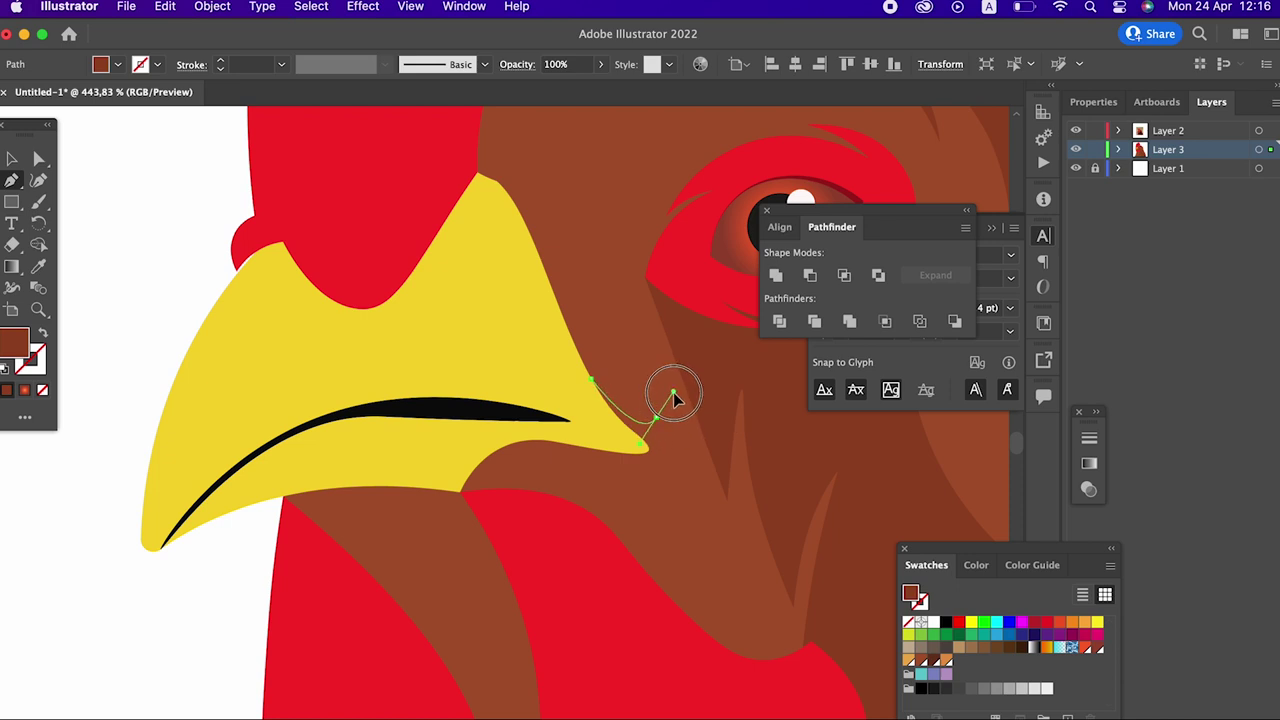
left_click_drag(656, 417, 652, 416)
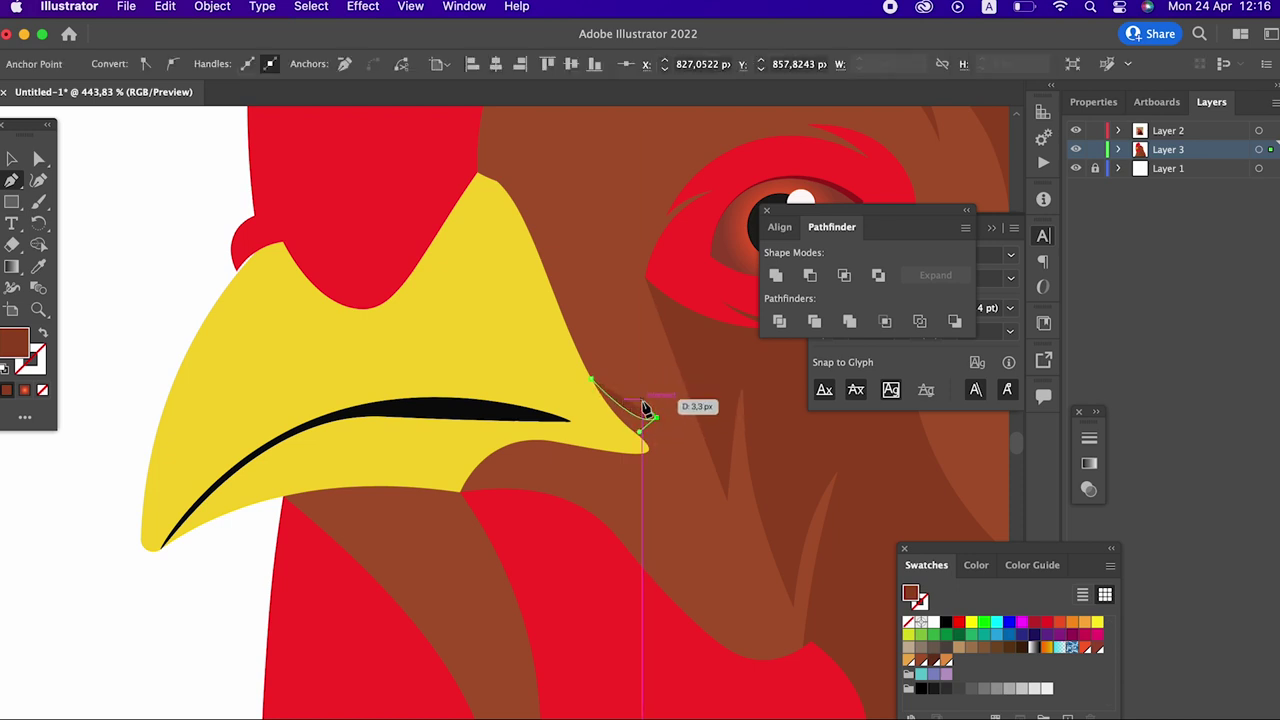
left_click_drag(656, 481, 610, 572)
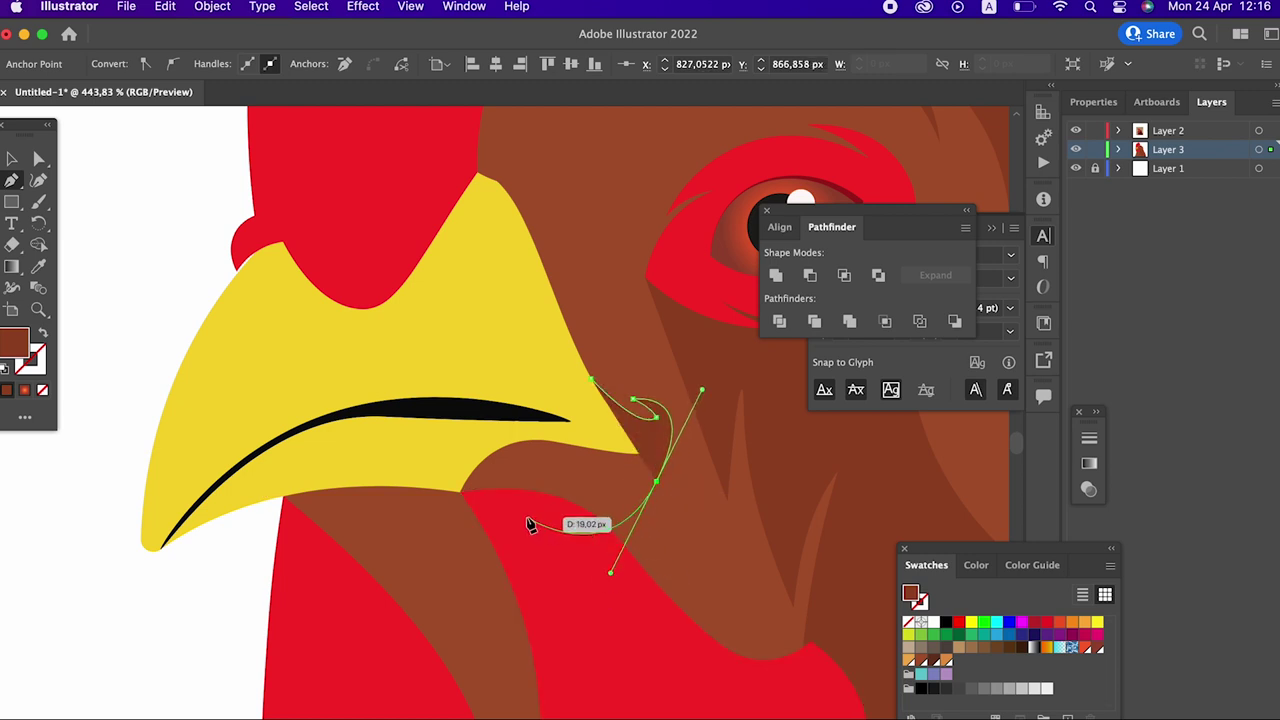
Step: Continue the shadow along the wattle top and under the beak, then close it
left_click_drag(557, 474, 491, 489)
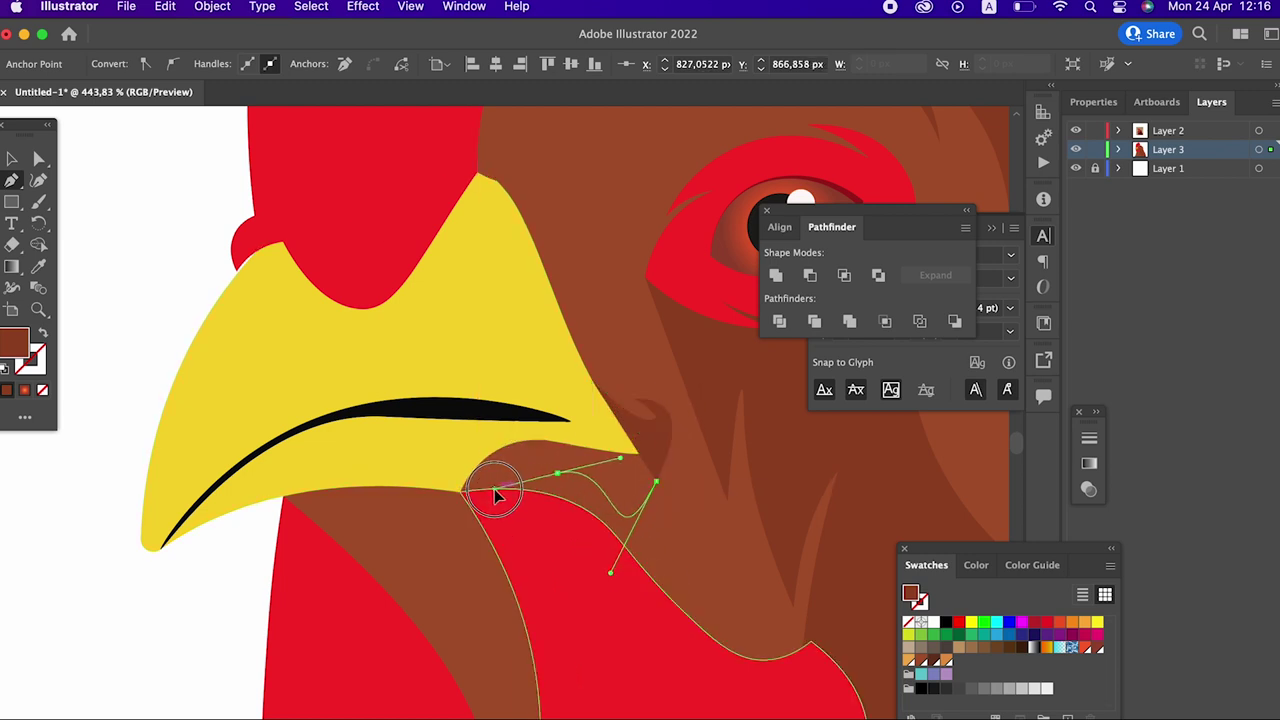
left_click_drag(519, 540, 532, 563)
left_click(414, 511)
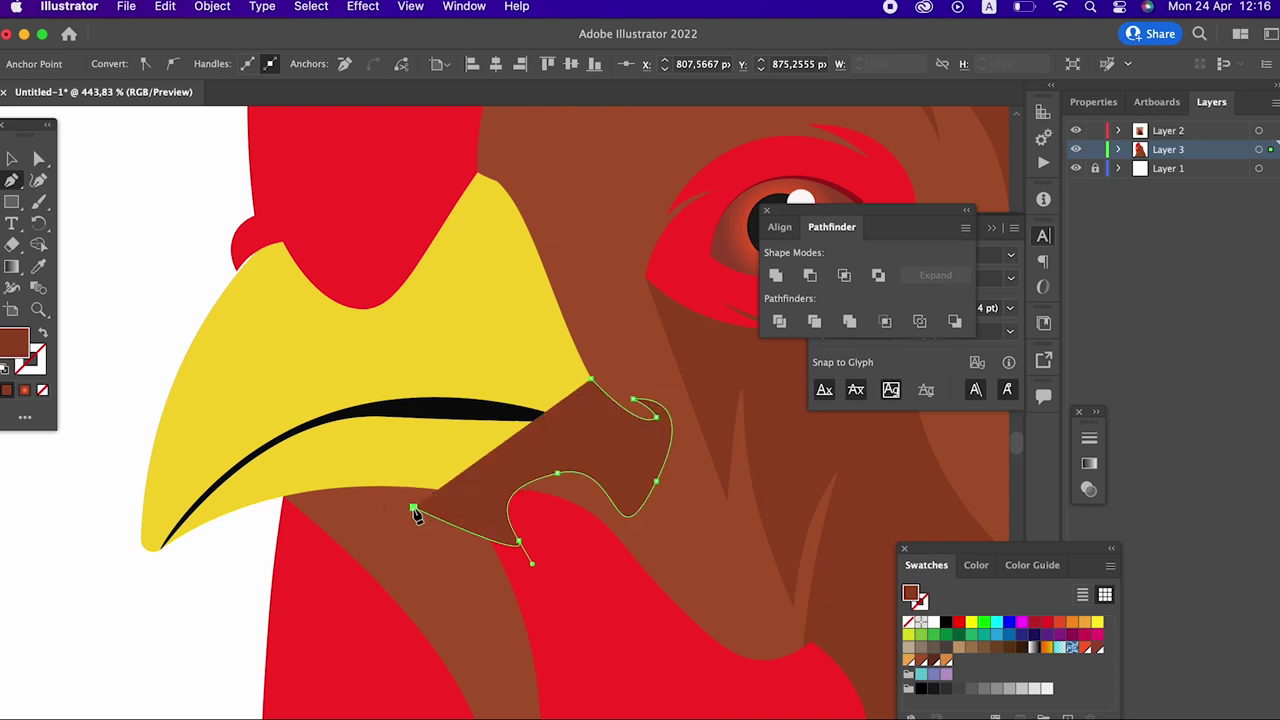
left_click_drag(514, 557, 449, 549)
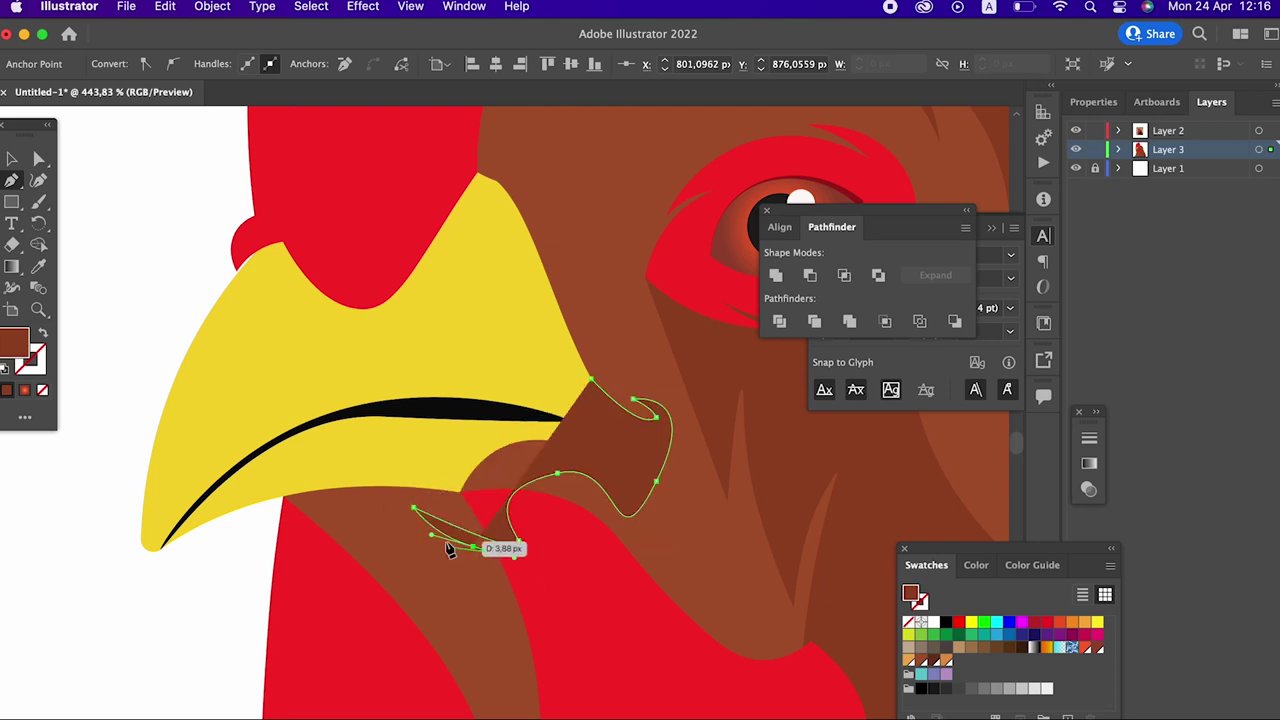
left_click_drag(373, 516, 349, 491)
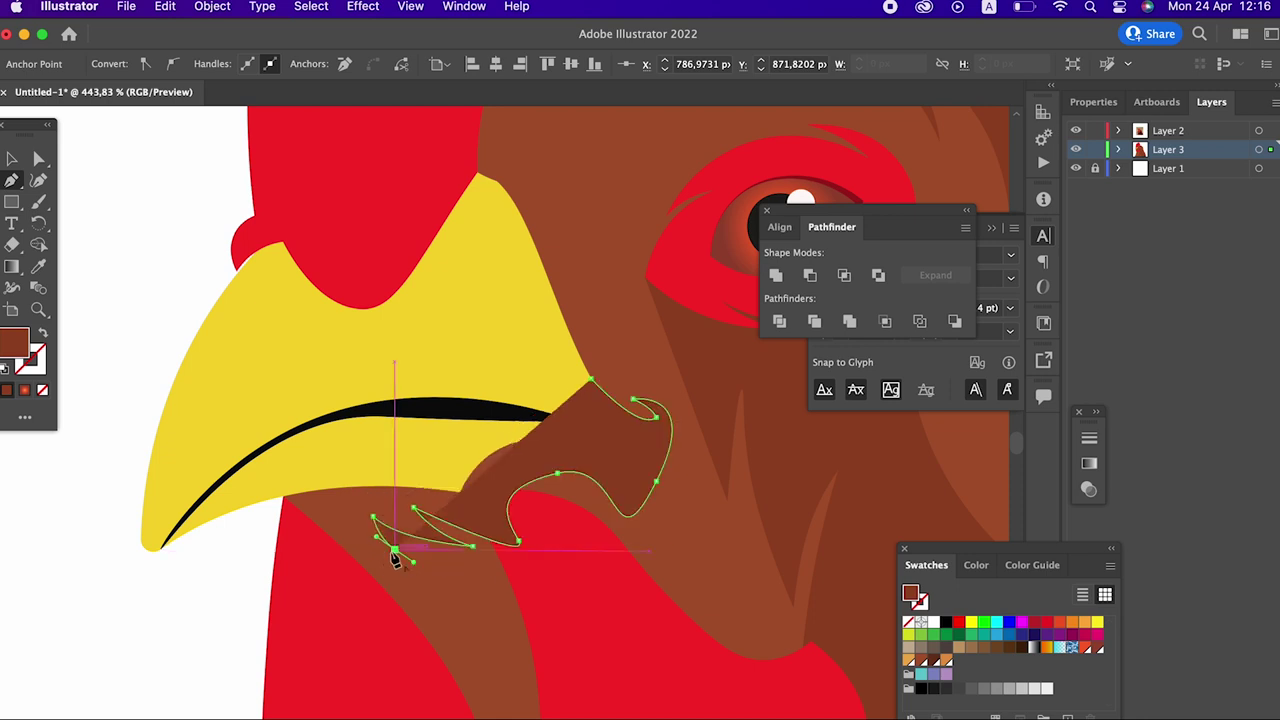
left_click_drag(284, 497, 266, 457)
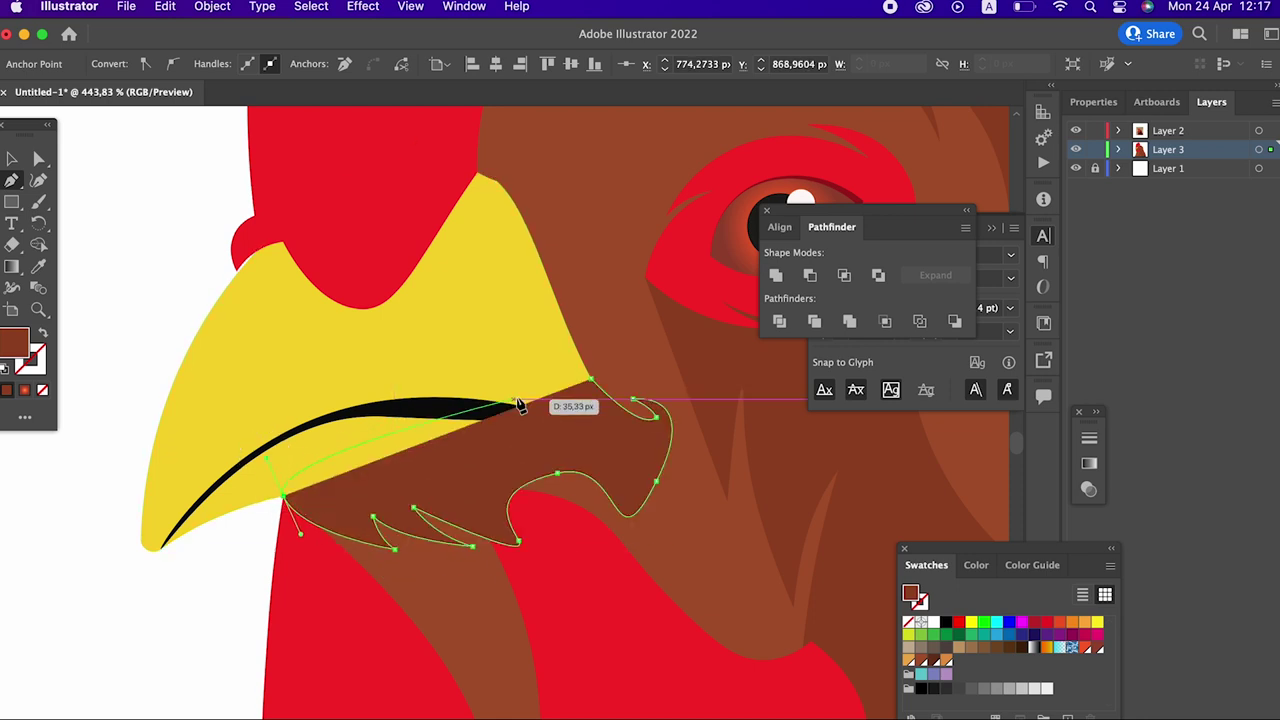
left_click_drag(591, 381, 592, 412)
Step: Place the shadow behind the yellow beak, sending beak and red comb one level backward
left_click(11, 158)
left_click(330, 480)
key("super+shift+bracketright")
left_click(447, 320)
left_click(364, 270, "shift")
left_click(212, 6)
mouse_move(216, 52)
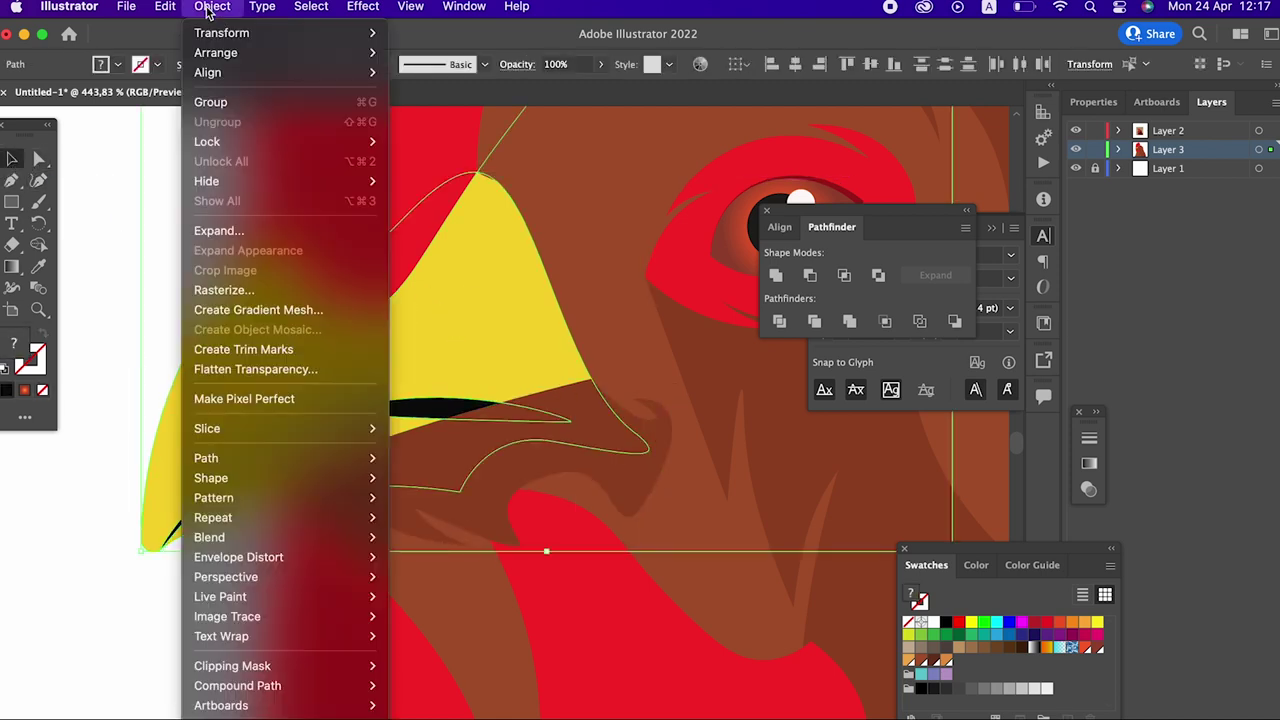
left_click(440, 95)
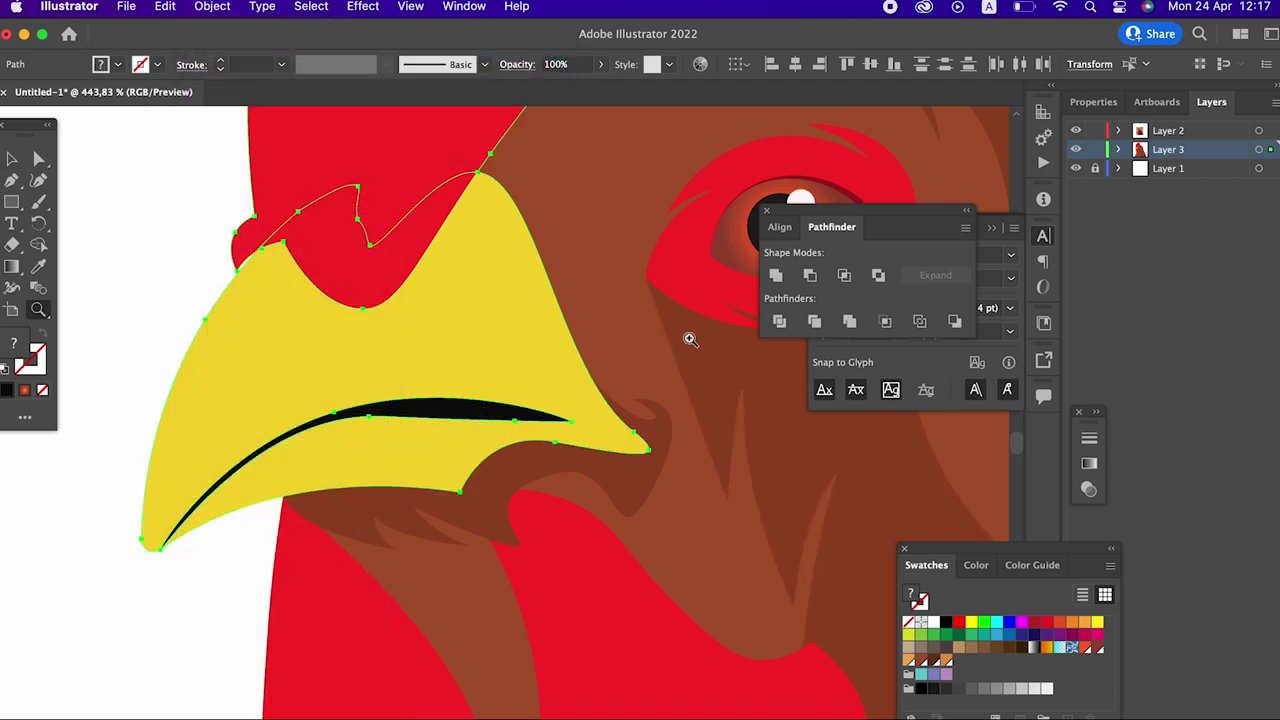
left_click(300, 386, "alt")
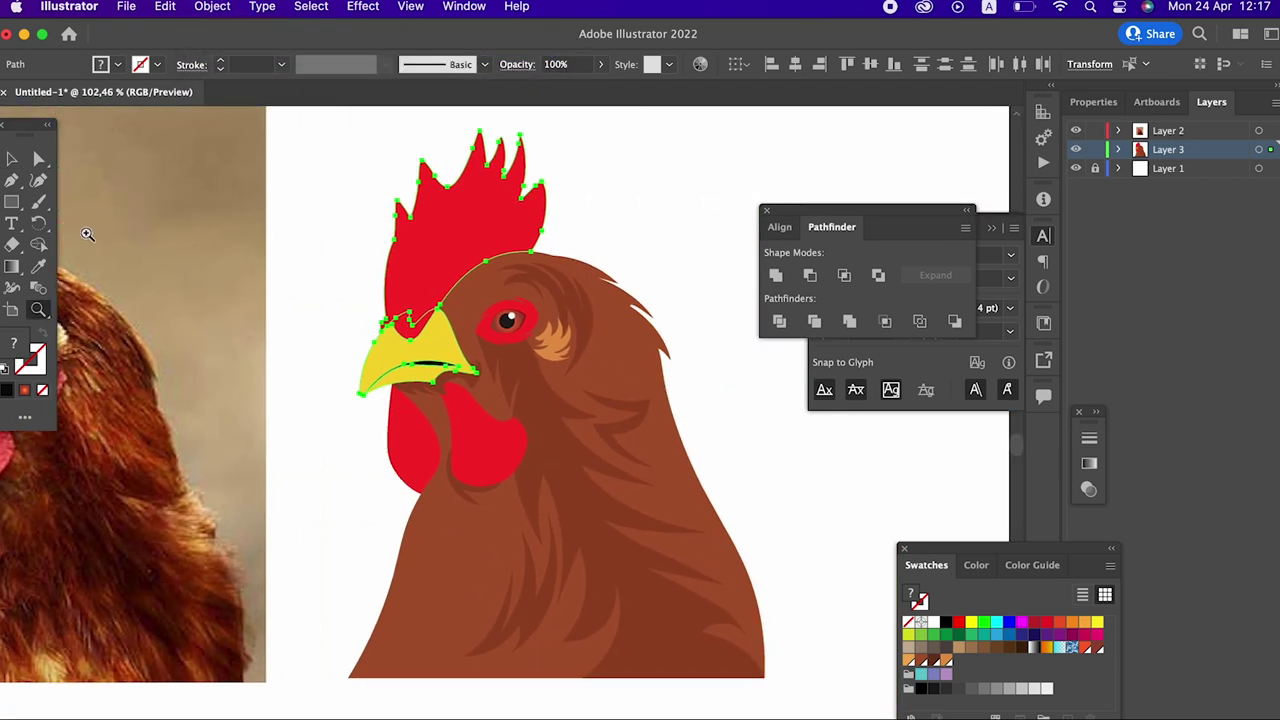
left_click(11, 158)
left_click(763, 449)
mouse_move(709, 417)
left_mouse_down()
mouse_move(600, 422)
mouse_move(577, 480)
left_mouse_up()
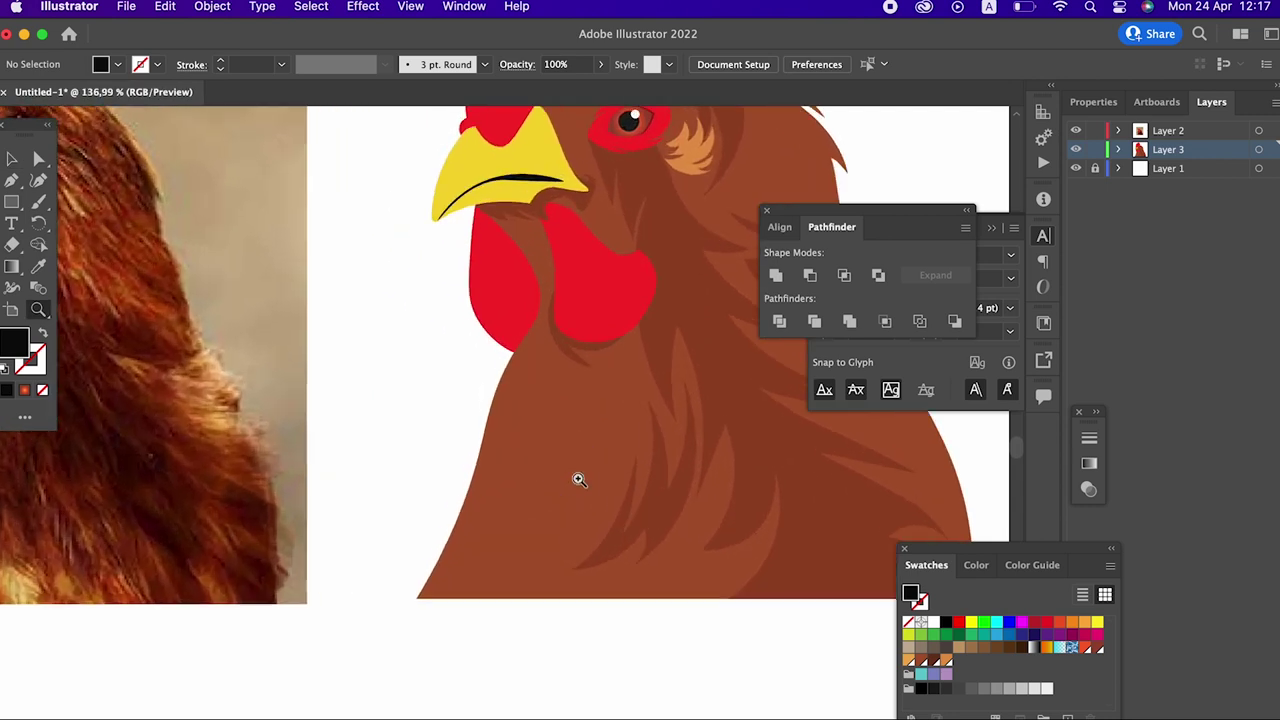
left_click_drag(347, 338, 543, 505)
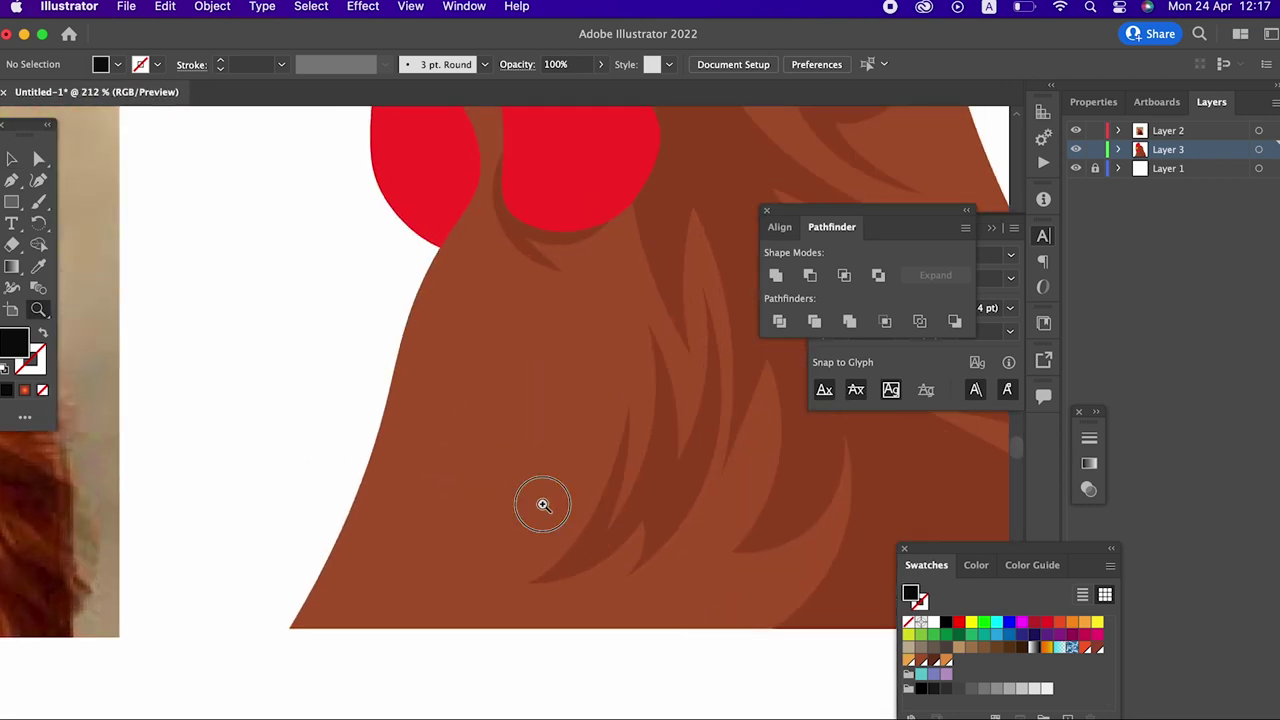
left_click(543, 505)
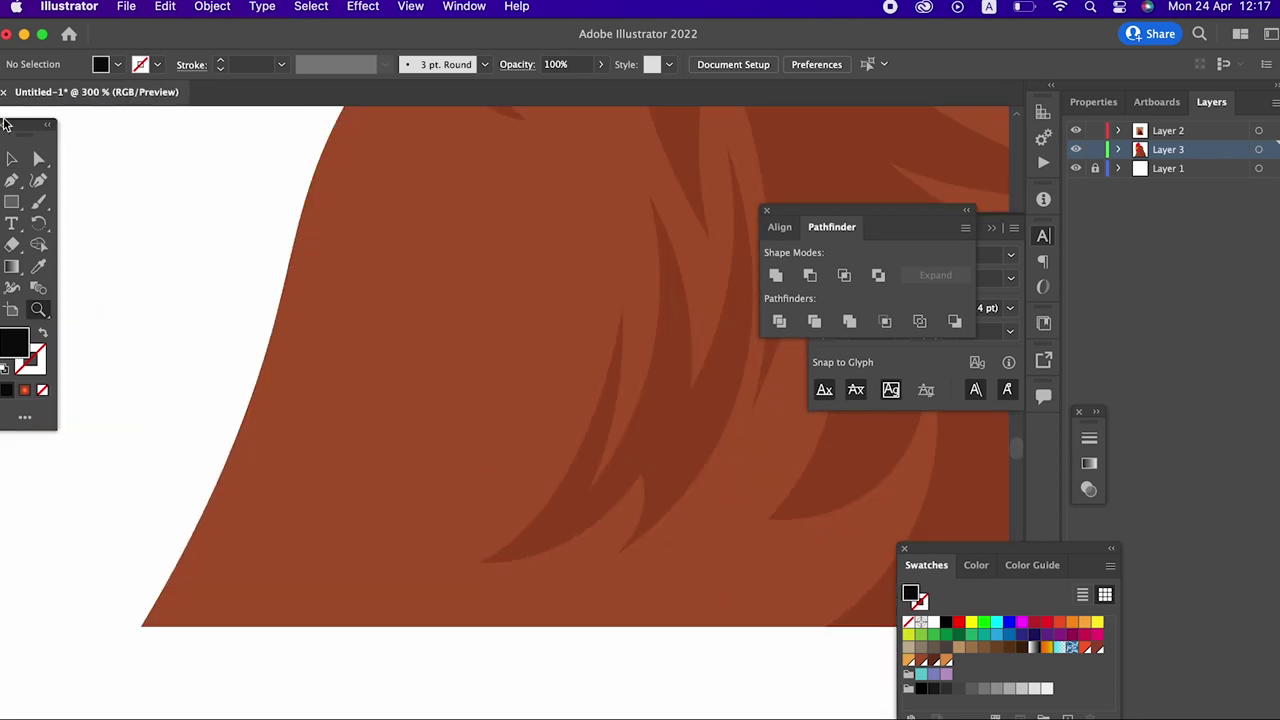
Step: Draw the main body of a black feather strand down the lower neck
left_click(366, 167)
left_click_drag(329, 284, 342, 330)
left_click(296, 390)
mouse_move(298, 393)
left_mouse_down()
mouse_move(362, 262)
mouse_move(386, 290)
mouse_move(365, 447)
left_mouse_up()
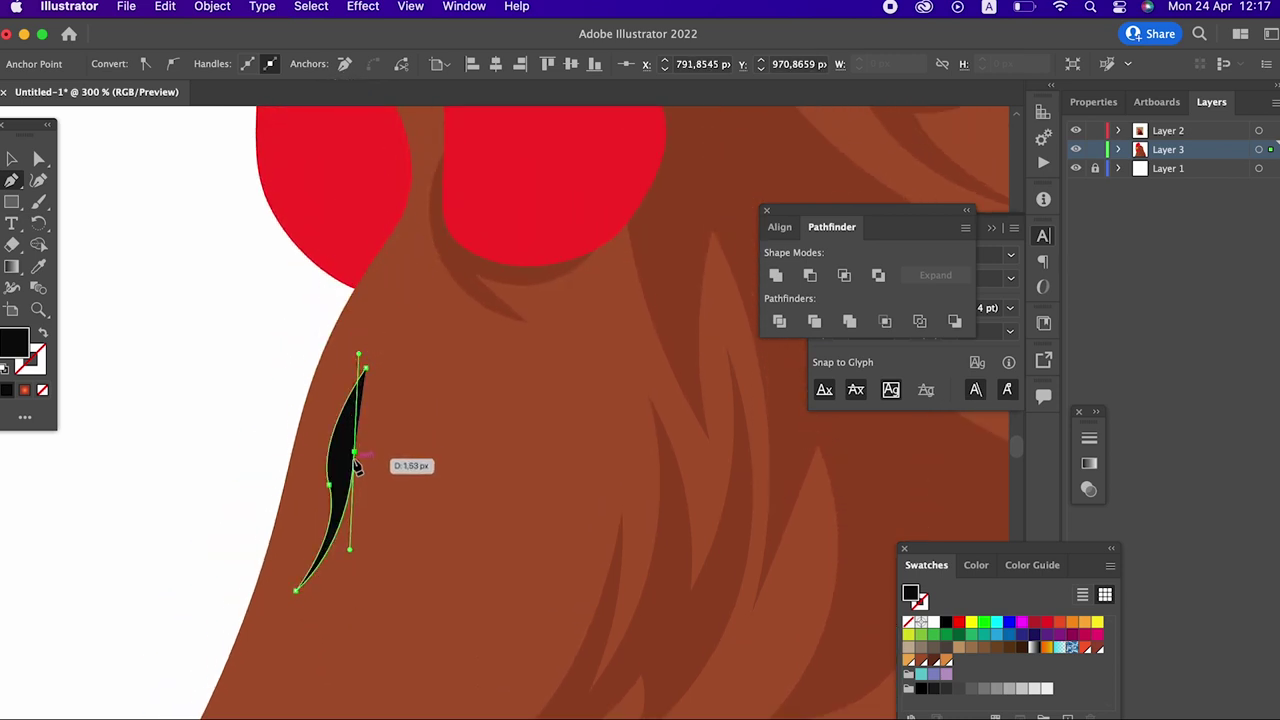
scroll(400, 470, "down", 5)
left_click_drag(386, 354, 254, 467)
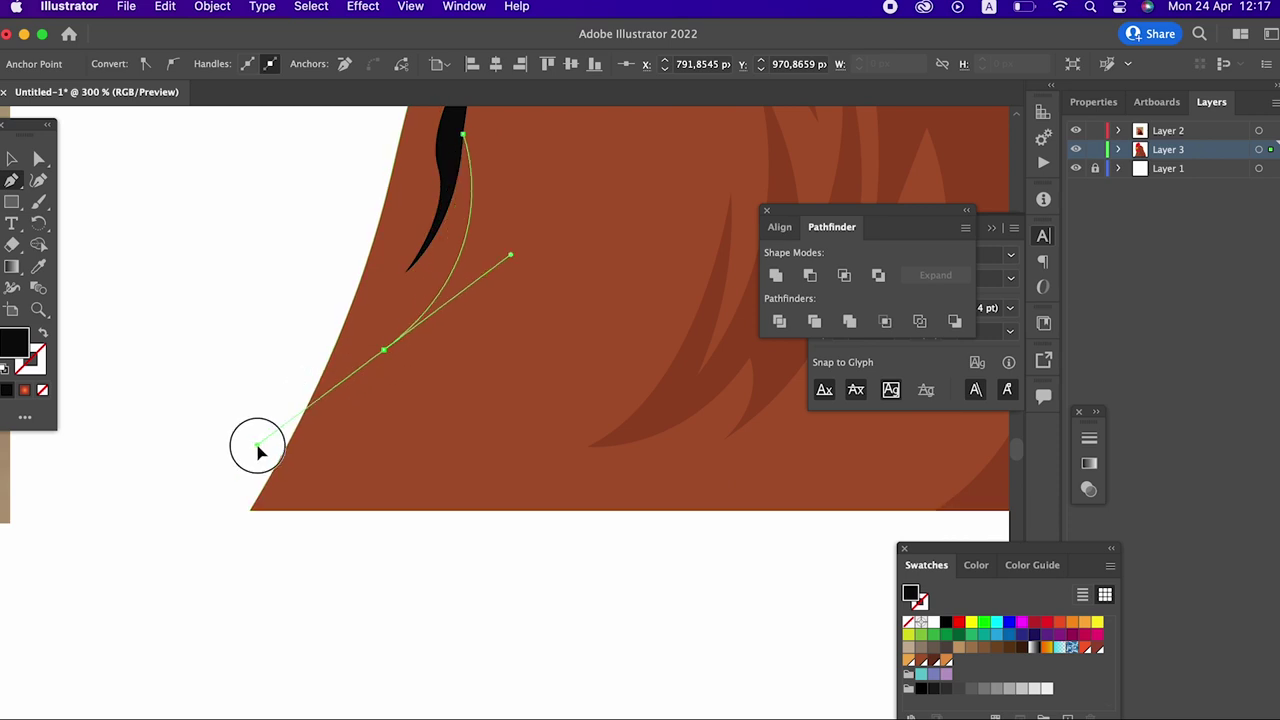
scroll(407, 462, "up", 3)
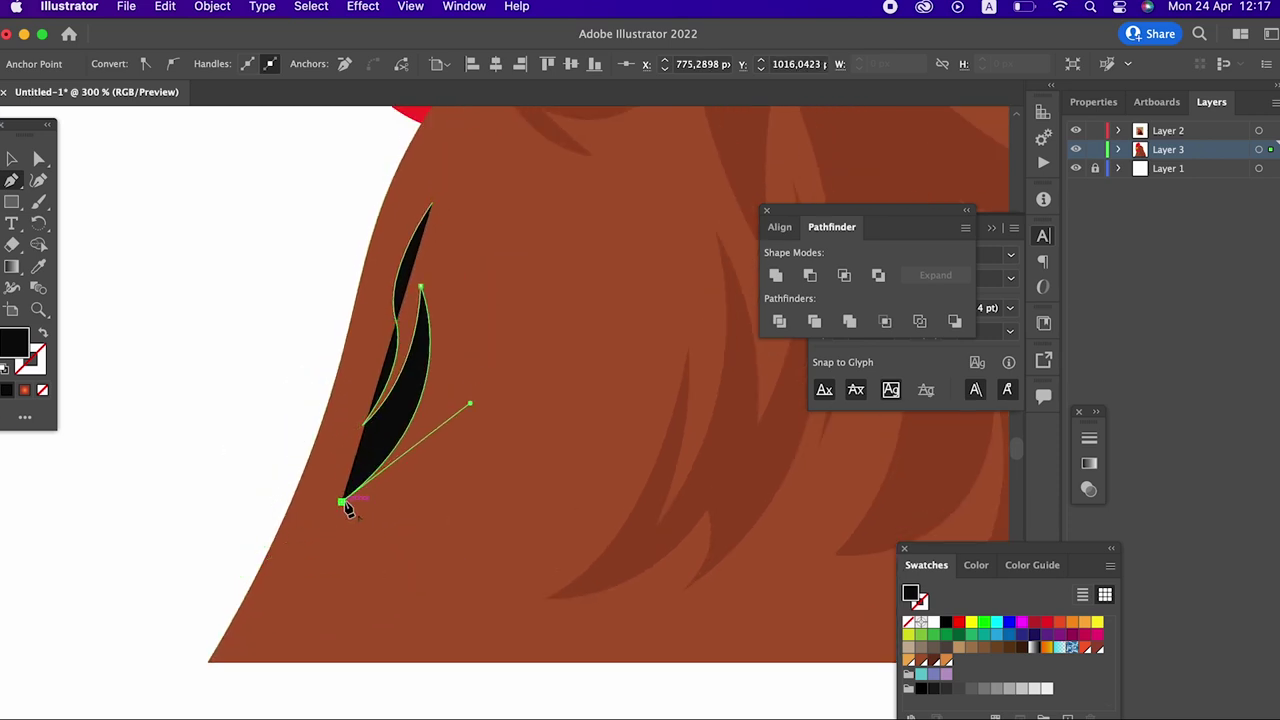
left_click_drag(450, 366, 481, 278)
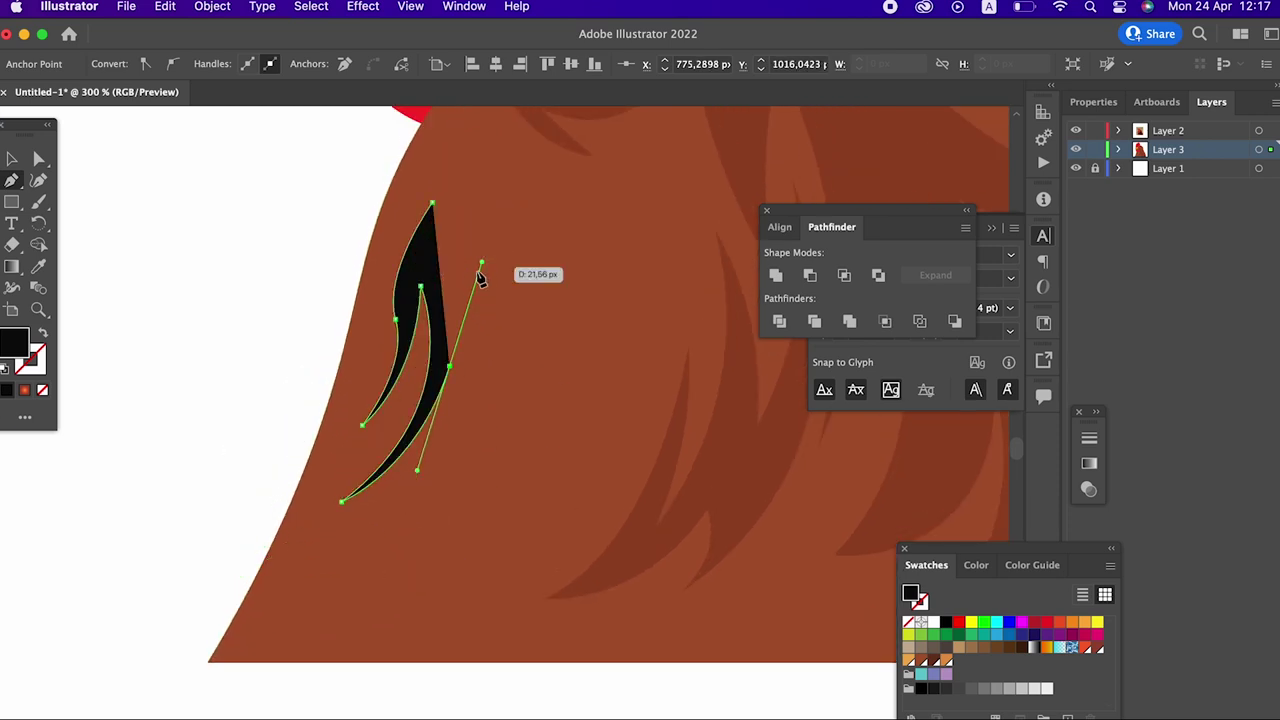
mouse_move(276, 610)
left_mouse_down()
mouse_move(140, 680)
mouse_move(130, 712)
left_mouse_up()
left_click_drag(222, 662, 347, 645)
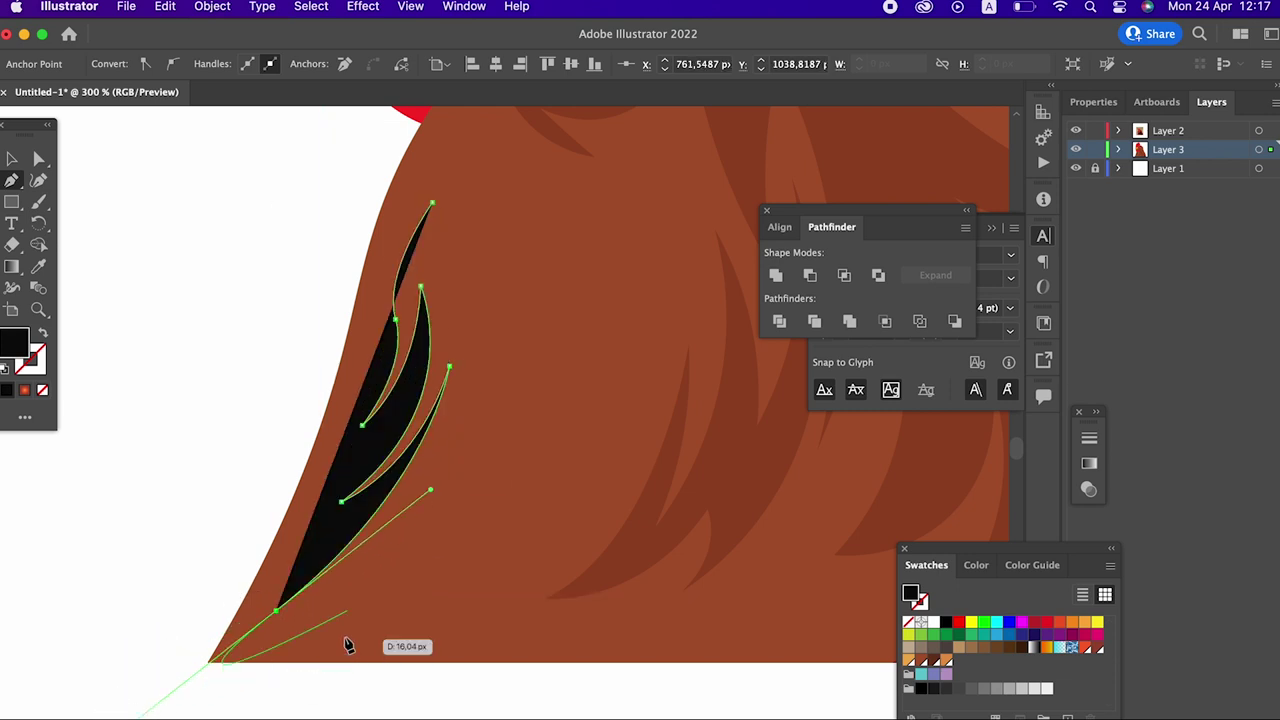
left_click(277, 611)
Step: Add the remaining prongs and top prong tip, closing the black strand shape
left_click_drag(449, 466, 527, 341)
left_click_drag(493, 436, 483, 337)
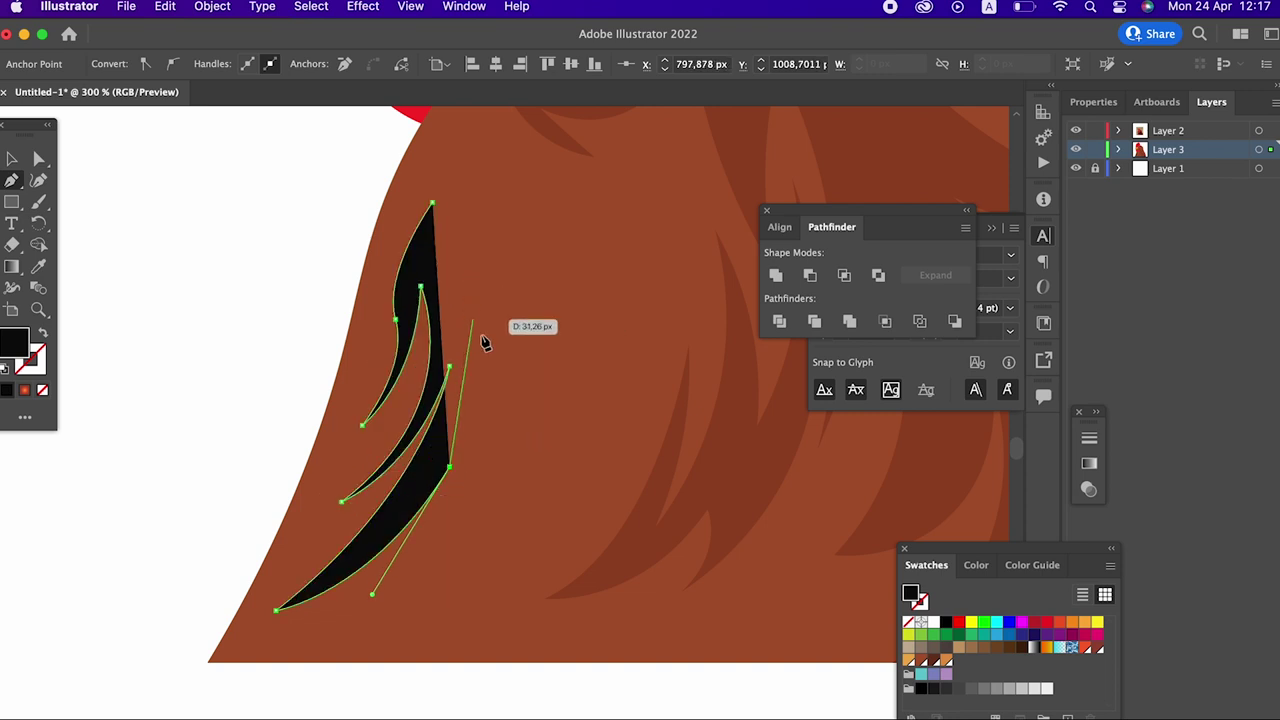
left_click_drag(427, 579, 386, 631)
mouse_move(477, 393)
left_mouse_down()
mouse_move(477, 251)
mouse_move(508, 615)
mouse_move(536, 491)
mouse_move(612, 388)
left_mouse_up()
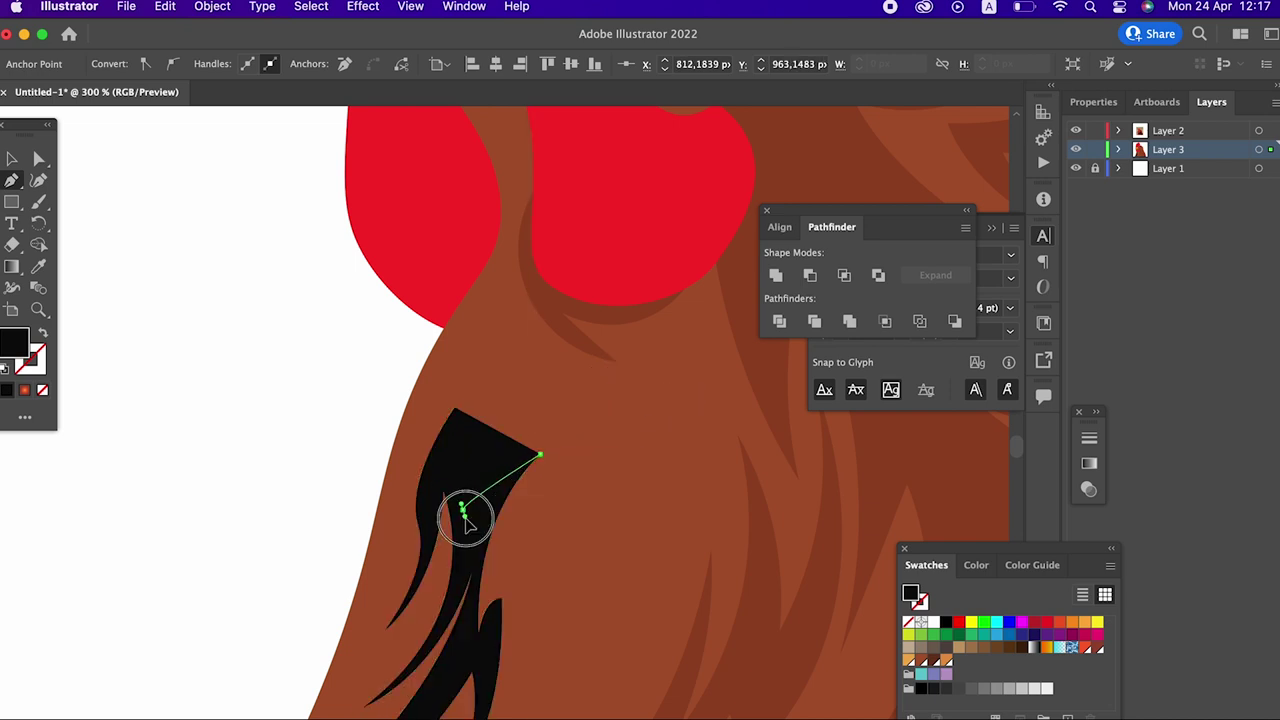
left_click_drag(463, 509, 456, 575)
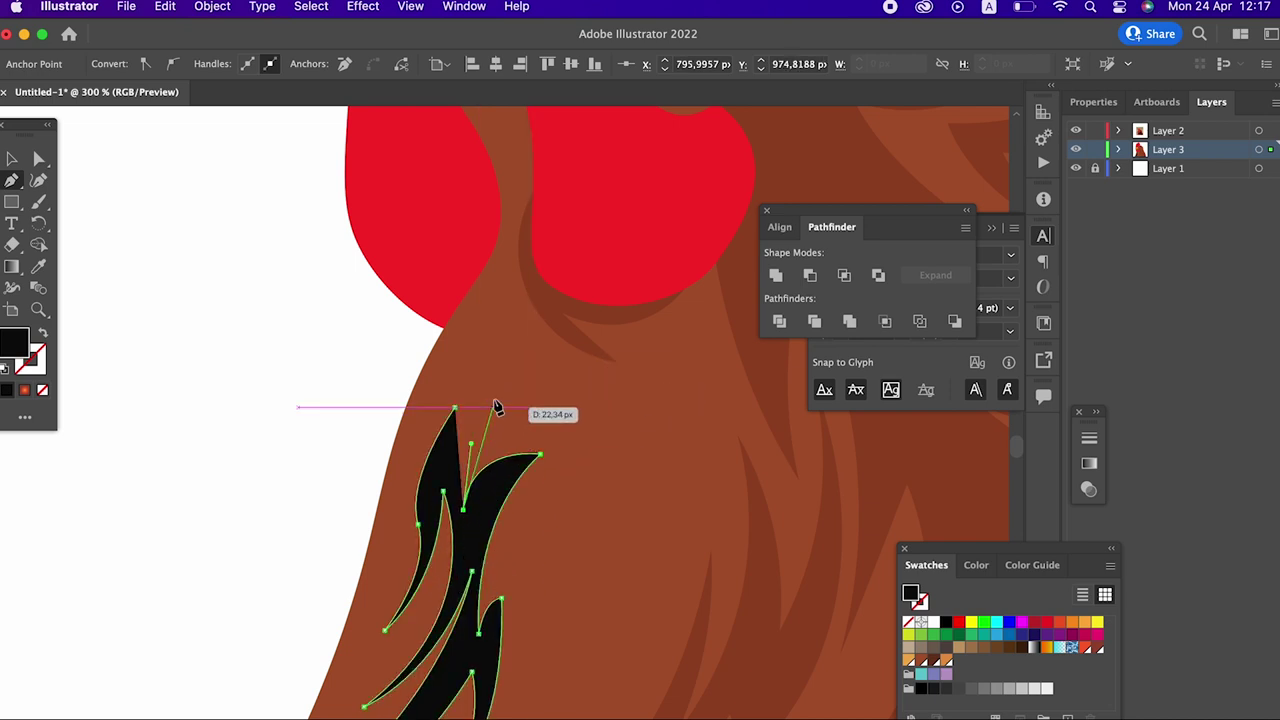
left_click(457, 408)
left_click_drag(491, 394, 270, 402)
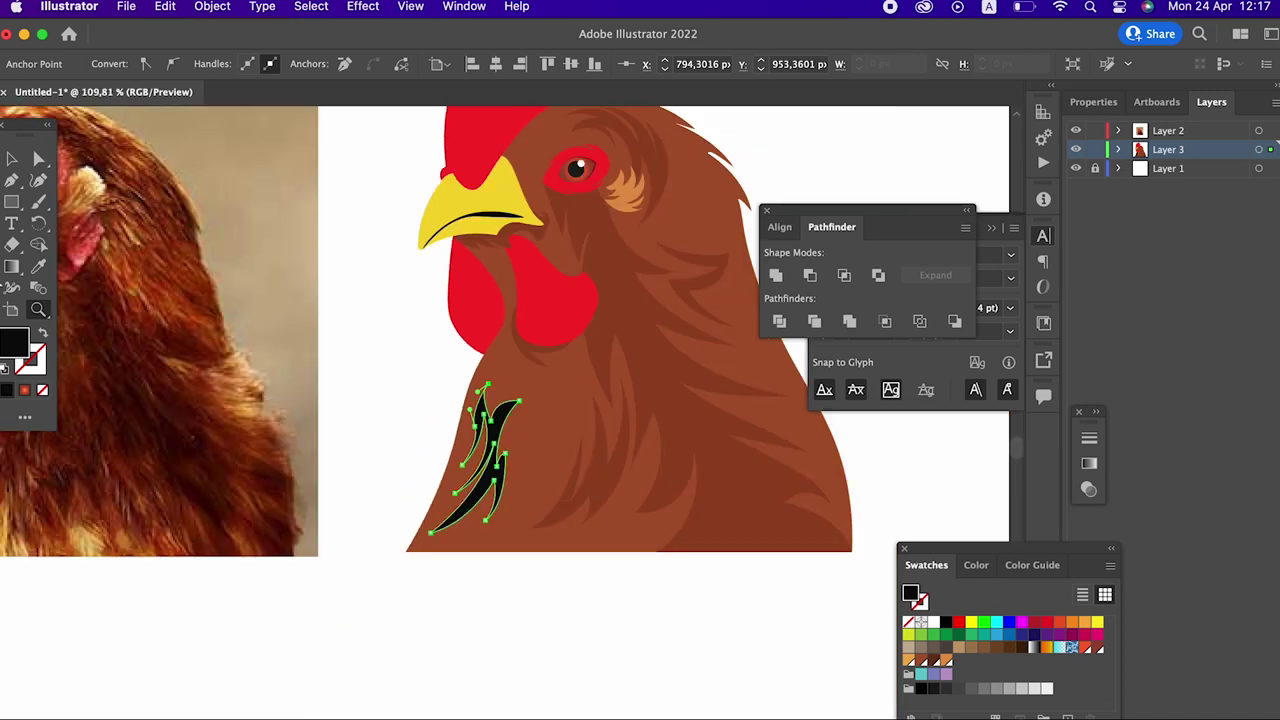
Step: Eyedropper the darker feather brown onto the black neck strand, then zoom in on the lower neck
left_click(37, 267)
left_click(614, 337)
key("z")
left_click_drag(600, 340, 764, 563)
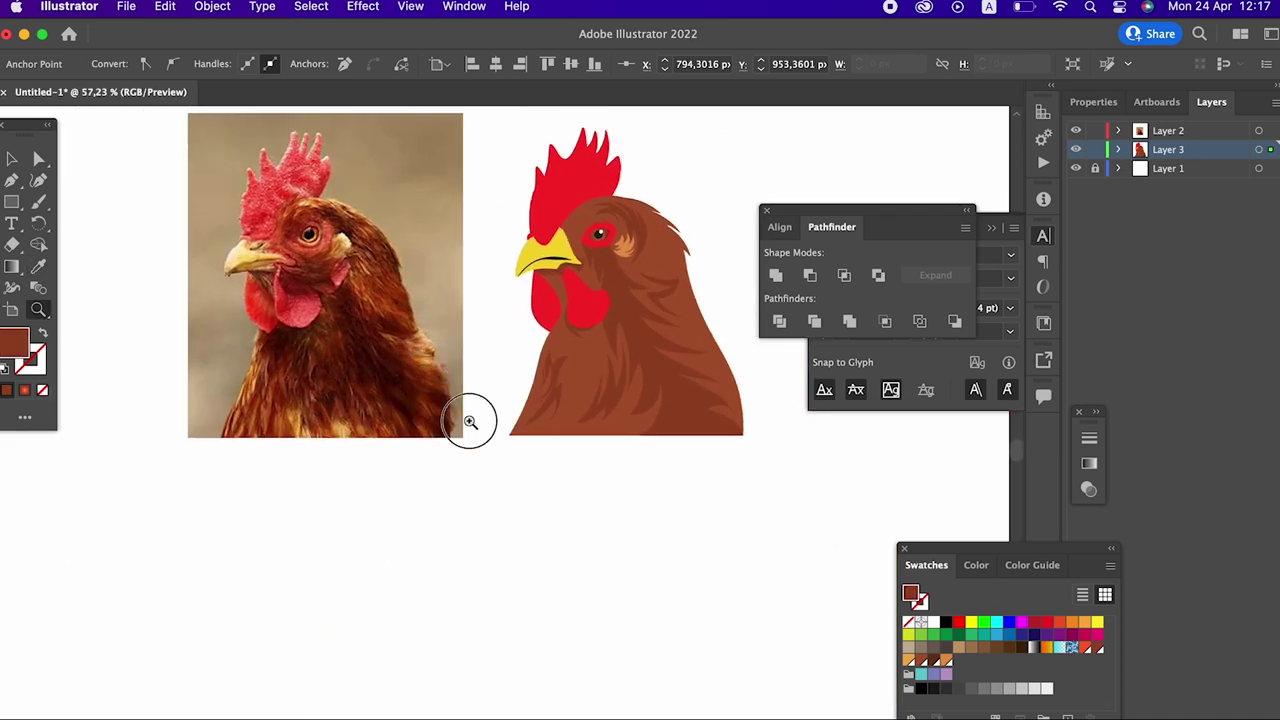
left_click_drag(538, 503, 545, 423)
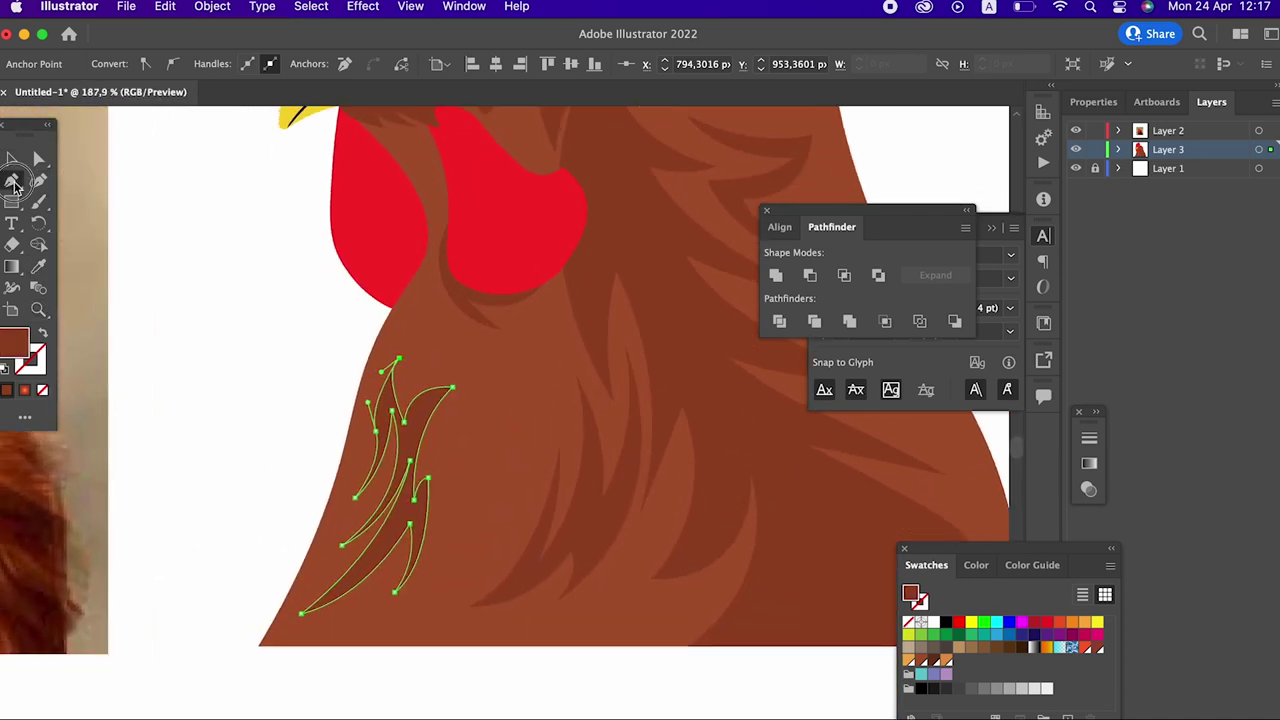
Step: Pen-draw and close a three-pronged pointed feather strand across the mid-neck
left_click(500, 385)
left_click_drag(490, 510, 456, 544)
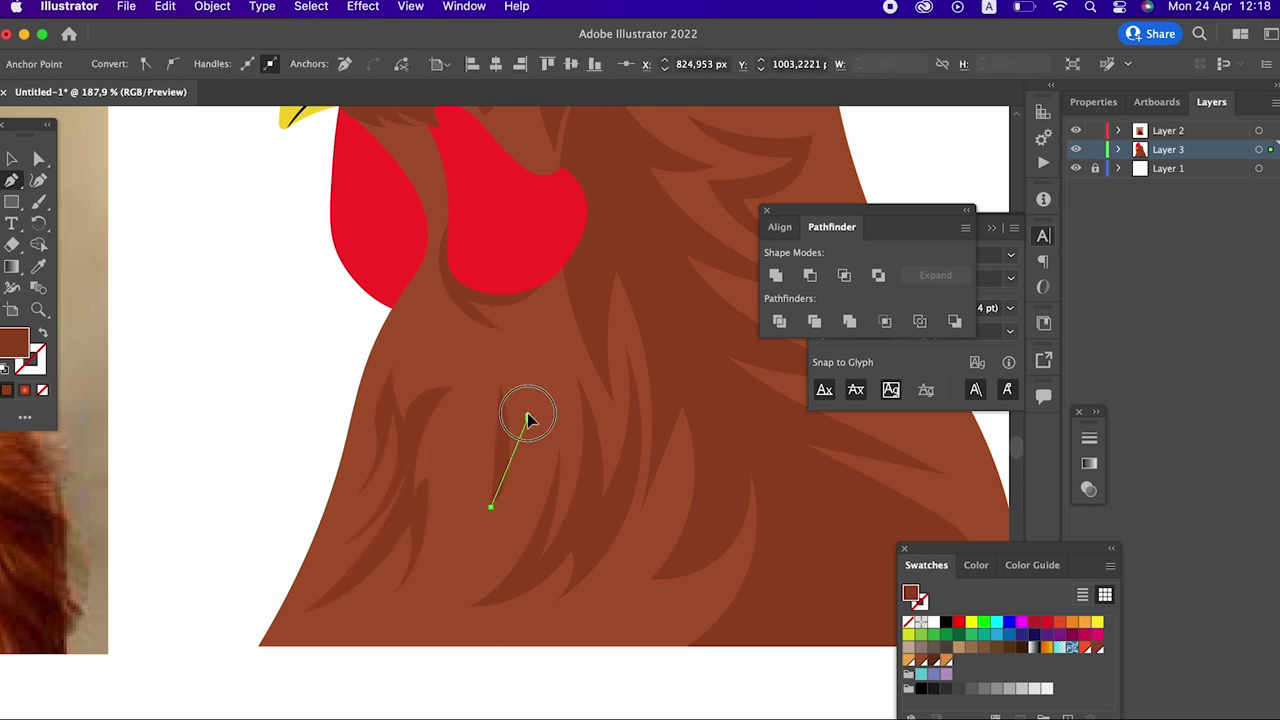
mouse_move(534, 340)
left_mouse_down()
mouse_move(533, 450)
mouse_move(557, 520)
left_mouse_up()
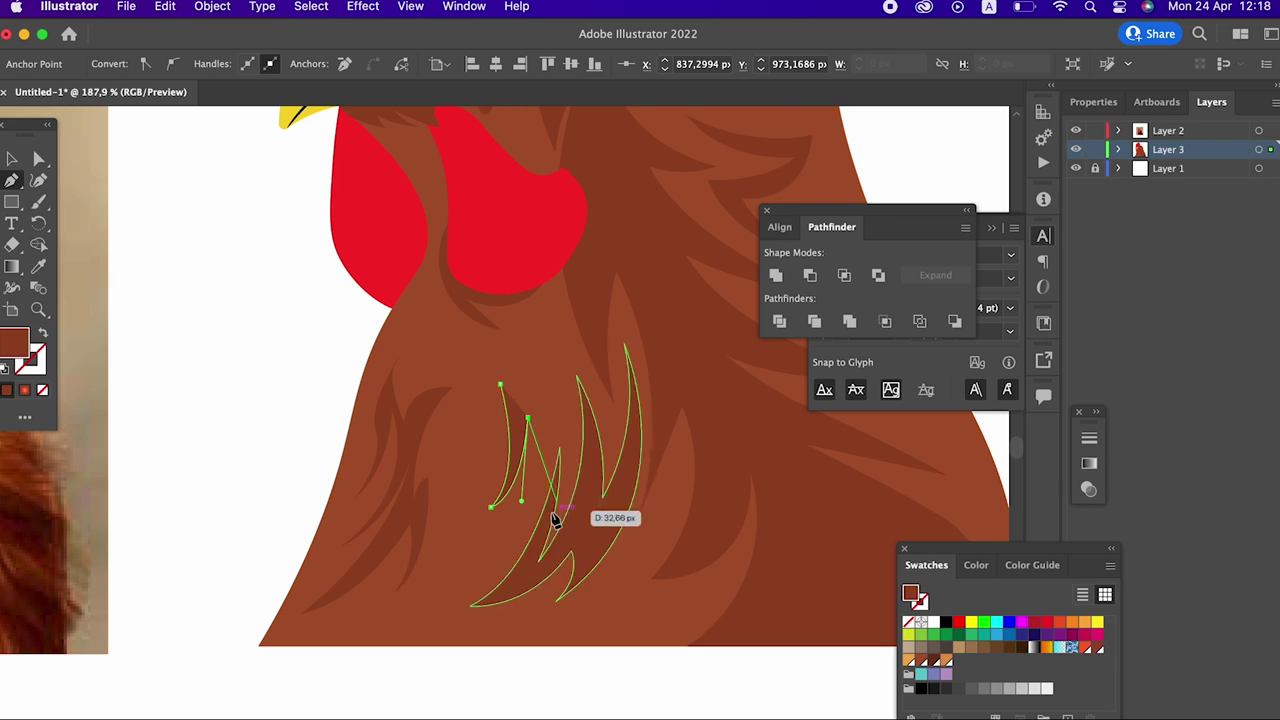
left_click_drag(492, 557, 430, 601)
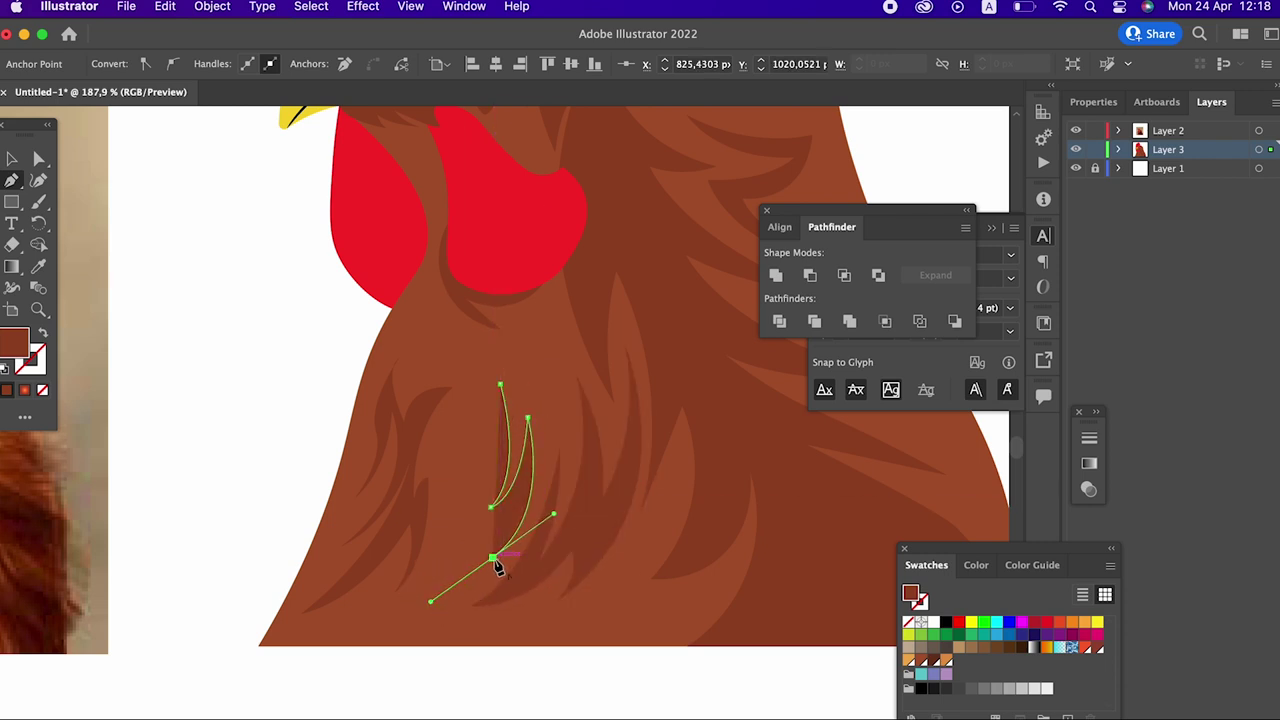
mouse_move(510, 535)
left_mouse_down()
mouse_move(526, 498)
mouse_move(521, 513)
left_mouse_up()
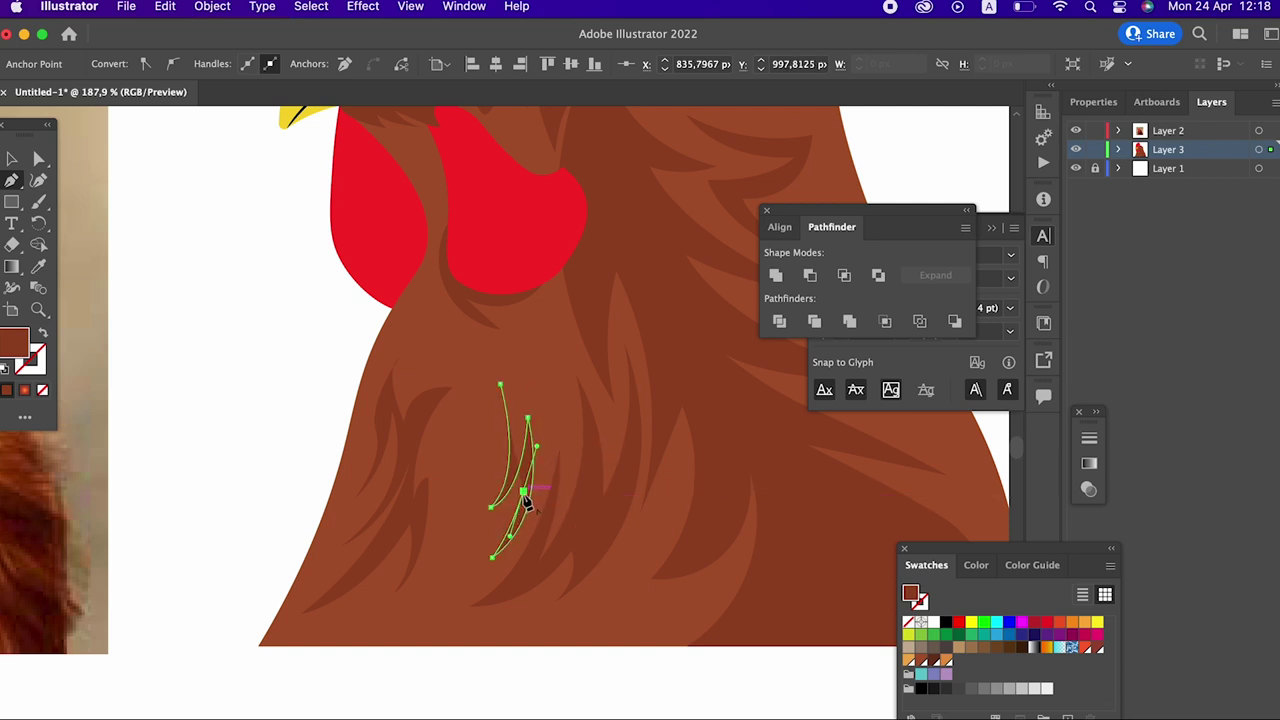
left_click_drag(421, 623, 371, 675)
left_click_drag(421, 623, 436, 627)
left_click_drag(492, 458, 495, 463)
left_click_drag(447, 358, 386, 320)
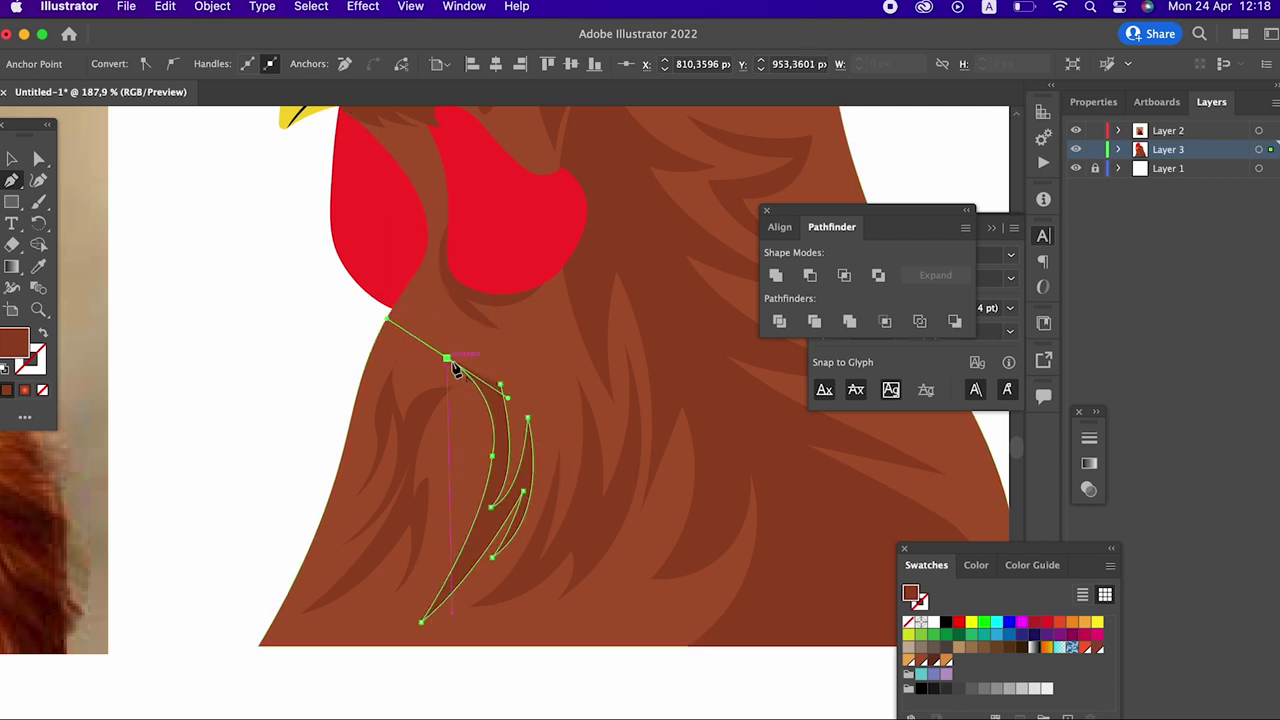
left_click(508, 452)
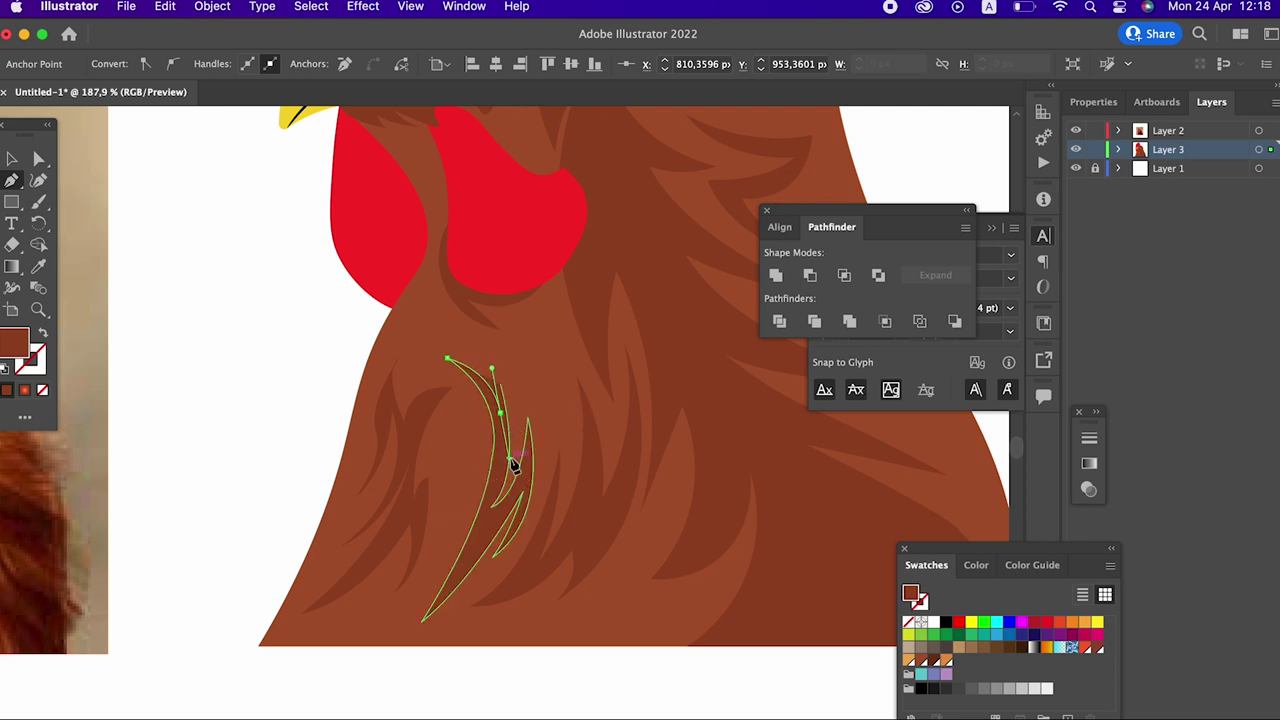
mouse_move(549, 381)
left_mouse_down()
mouse_move(206, 448)
mouse_move(626, 463)
left_mouse_up()
scroll(500, 548, "up", 3)
mouse_move(500, 529)
left_mouse_down()
mouse_move(531, 346)
mouse_move(591, 277)
left_mouse_up()
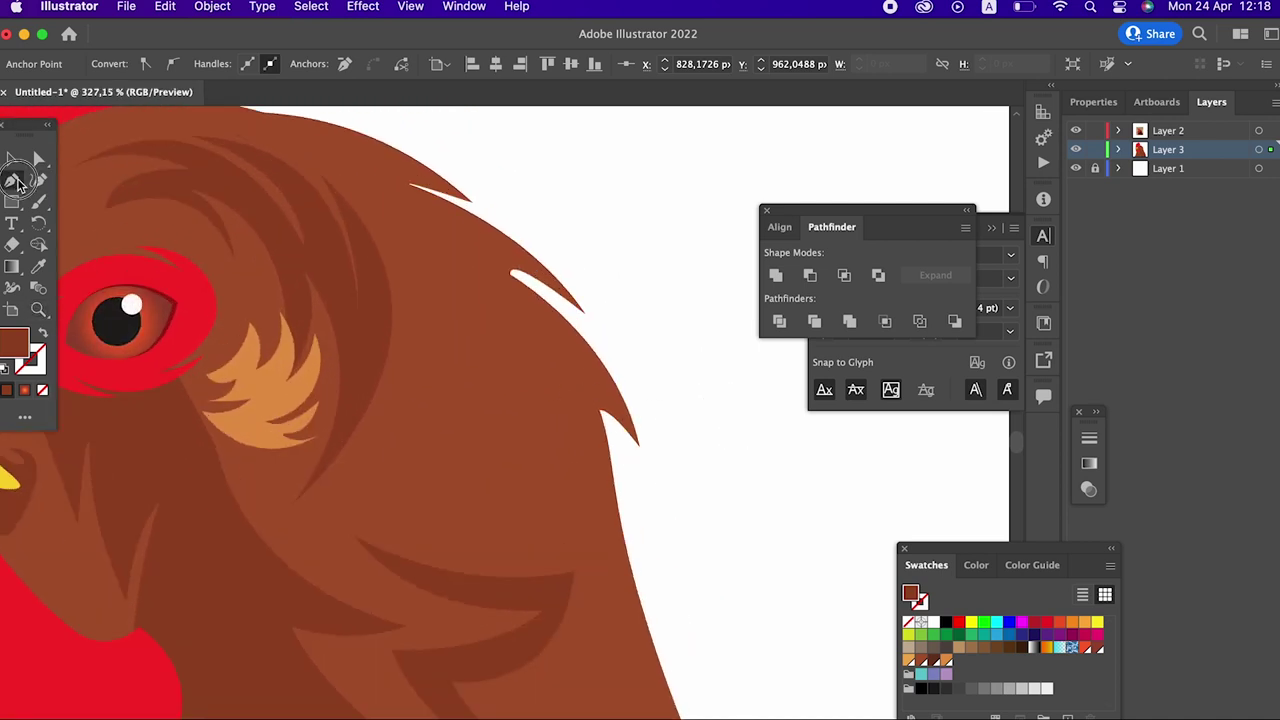
Step: Pen-draw and close a clawed, multi-pronged feather strand behind the eye
left_click(431, 347)
left_click_drag(342, 497, 259, 518)
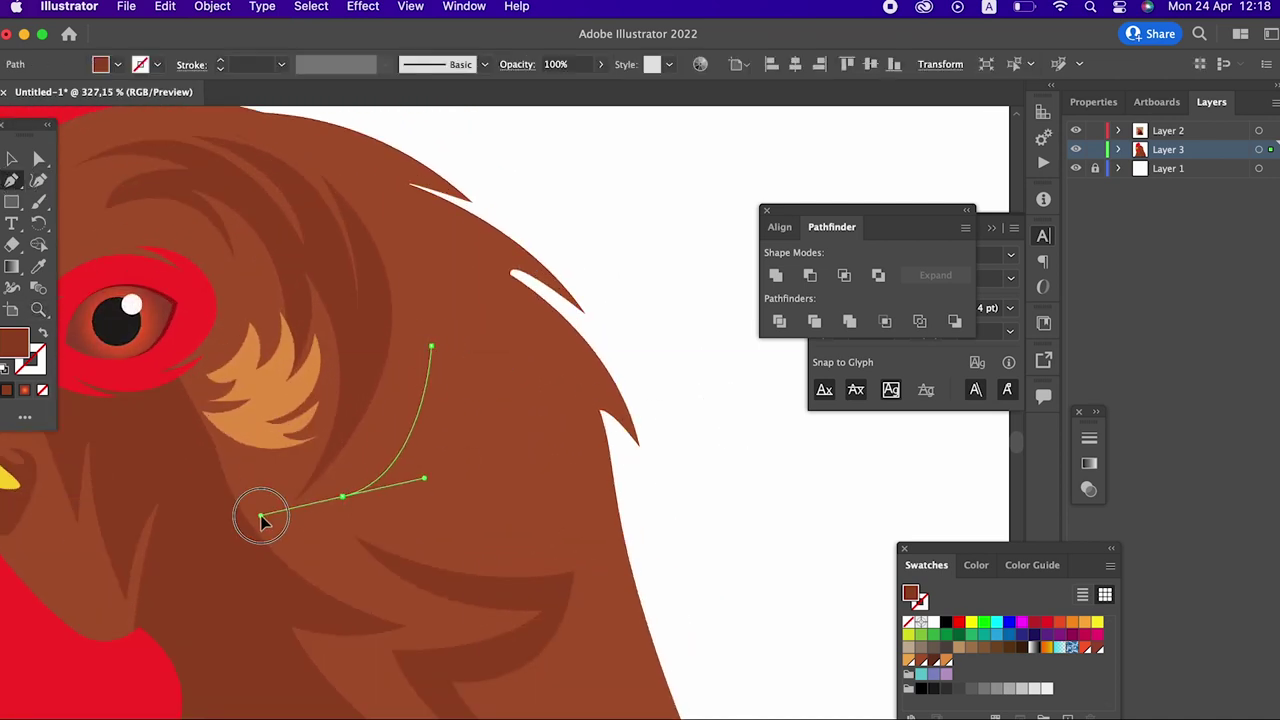
left_click_drag(454, 468, 440, 430)
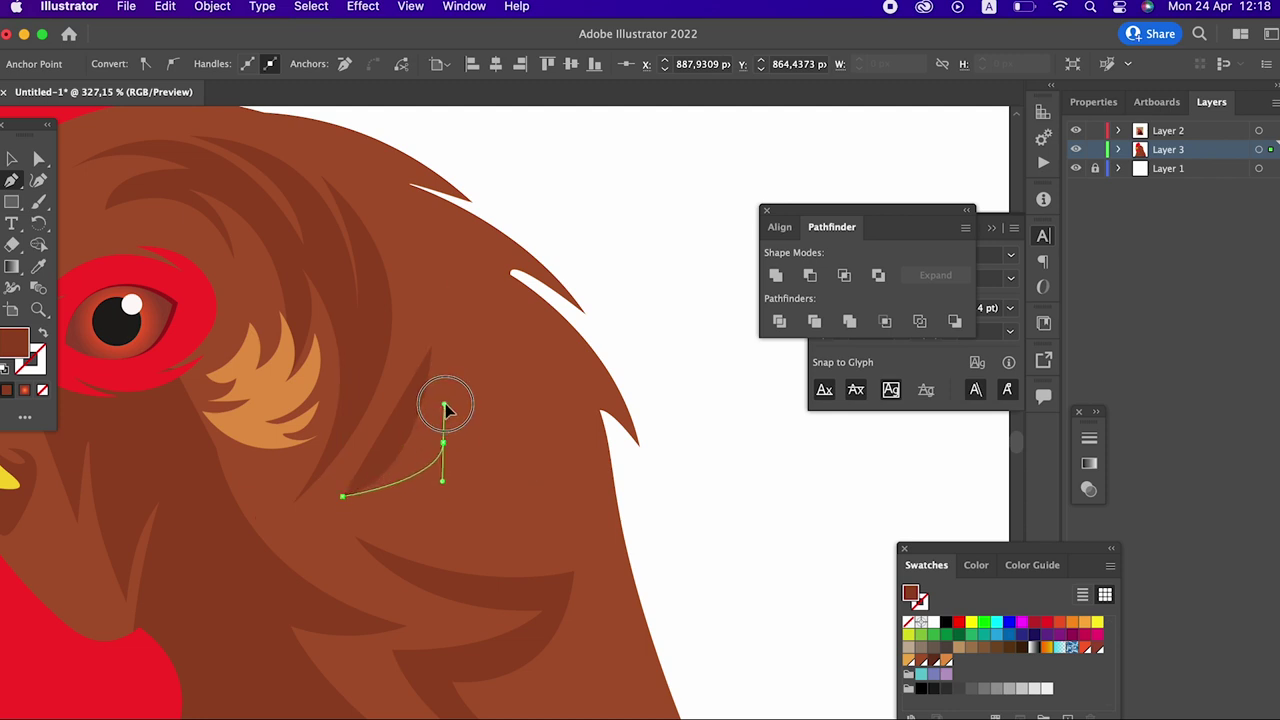
left_click_drag(493, 370, 498, 350)
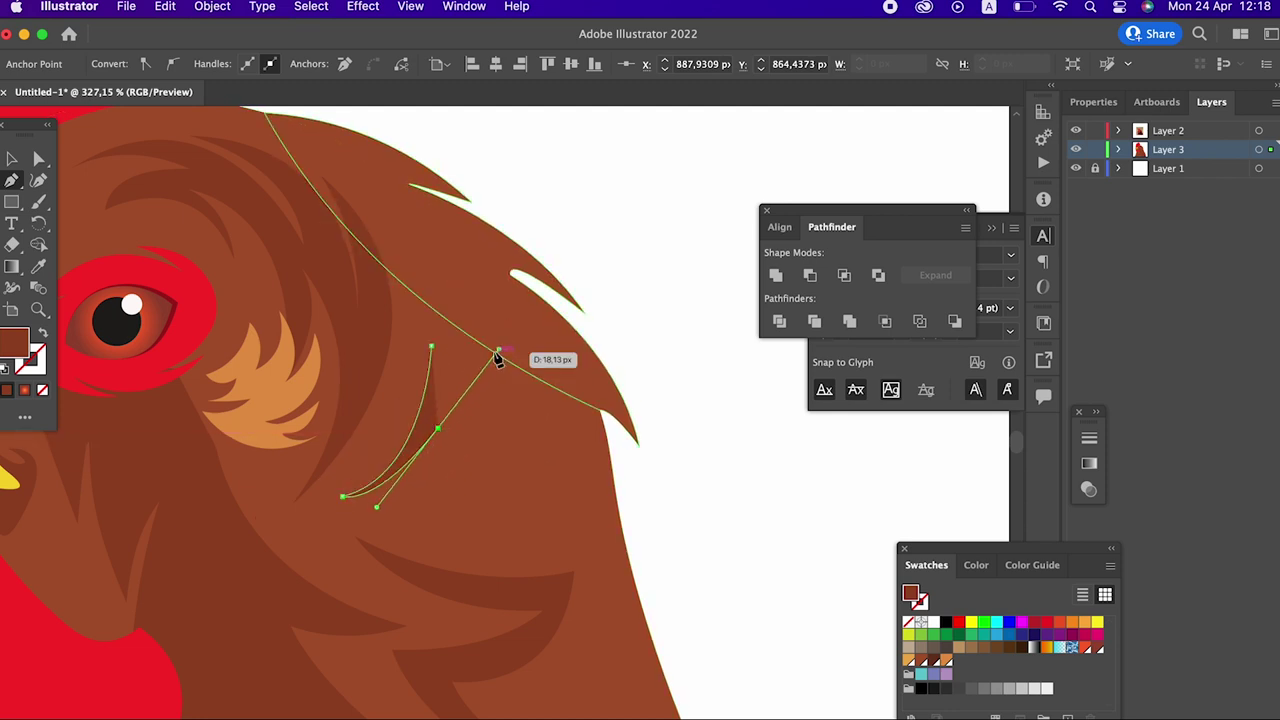
mouse_move(419, 503)
left_mouse_down()
mouse_move(392, 533)
mouse_move(479, 457)
mouse_move(486, 437)
mouse_move(455, 375)
mouse_move(471, 378)
left_mouse_up()
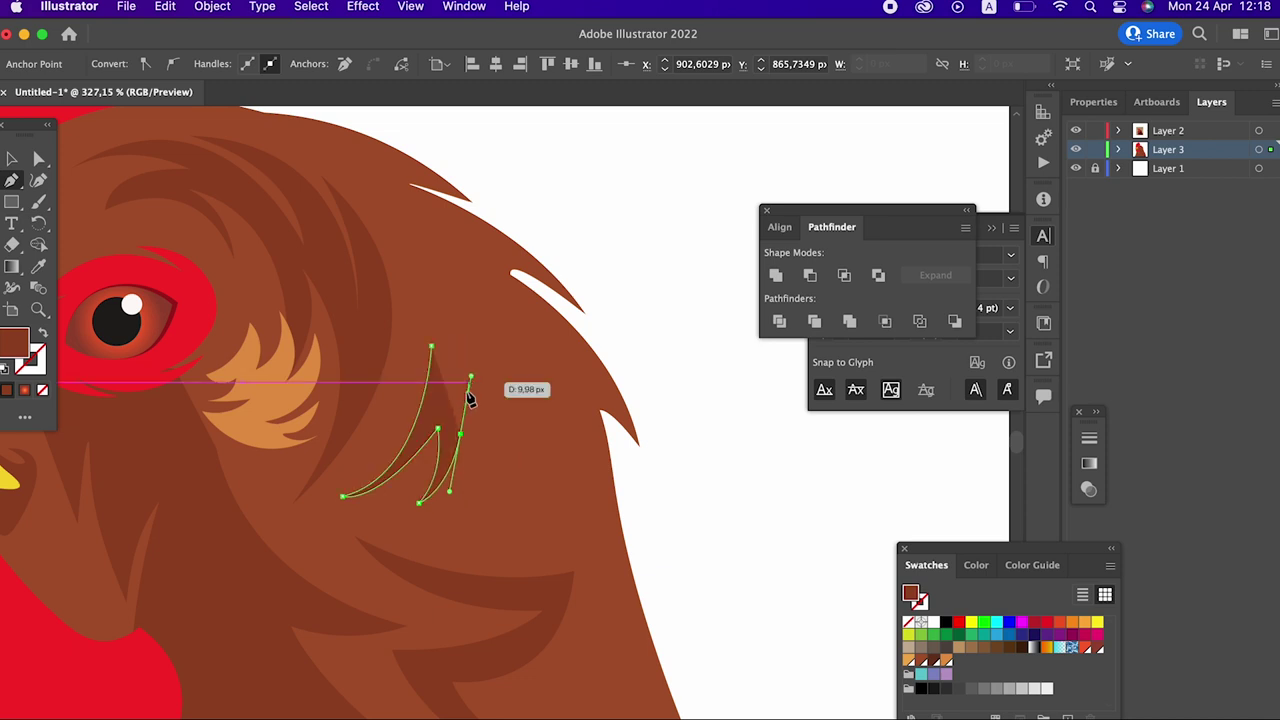
left_click_drag(502, 548, 540, 568)
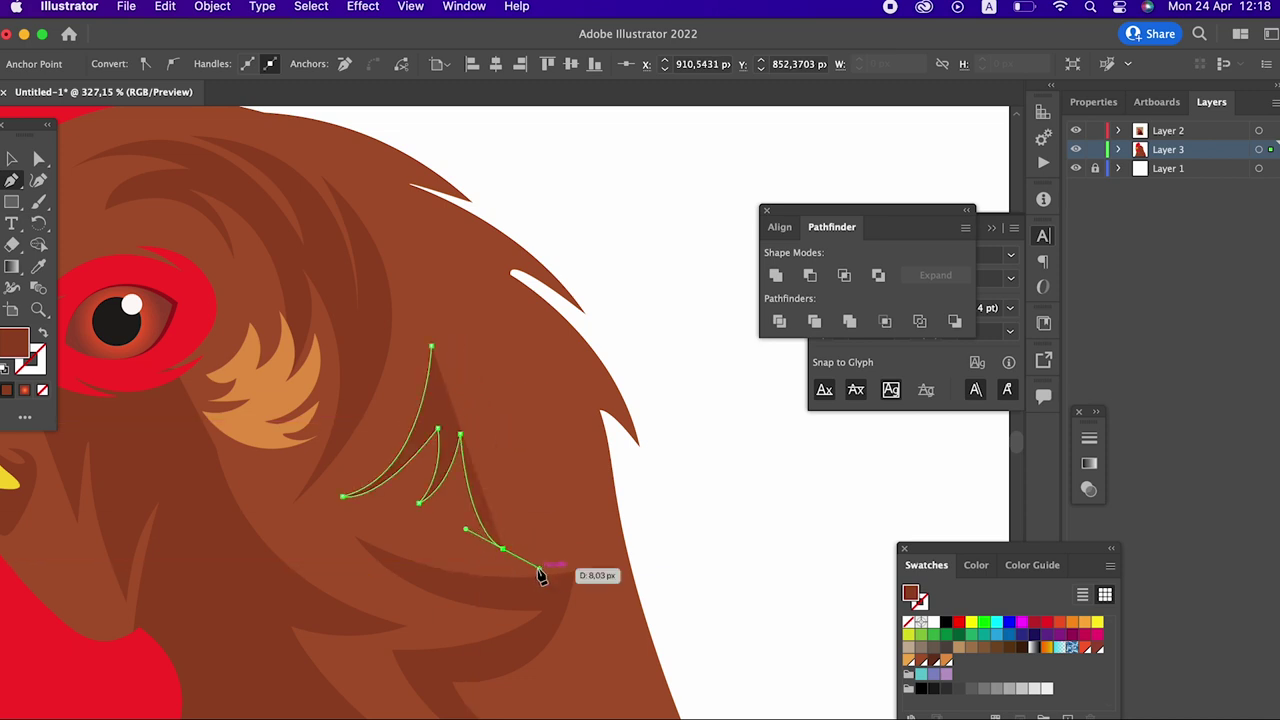
left_click(480, 424)
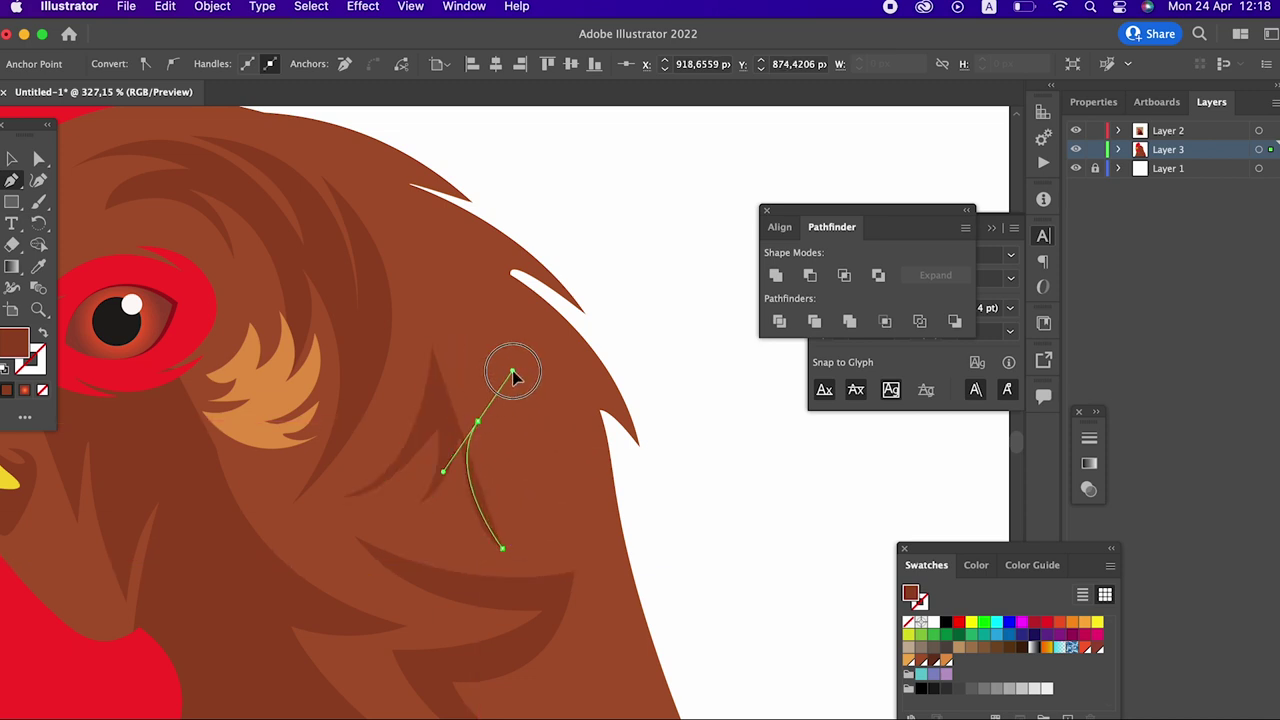
left_click_drag(512, 375, 487, 373)
left_click_drag(480, 424, 460, 430)
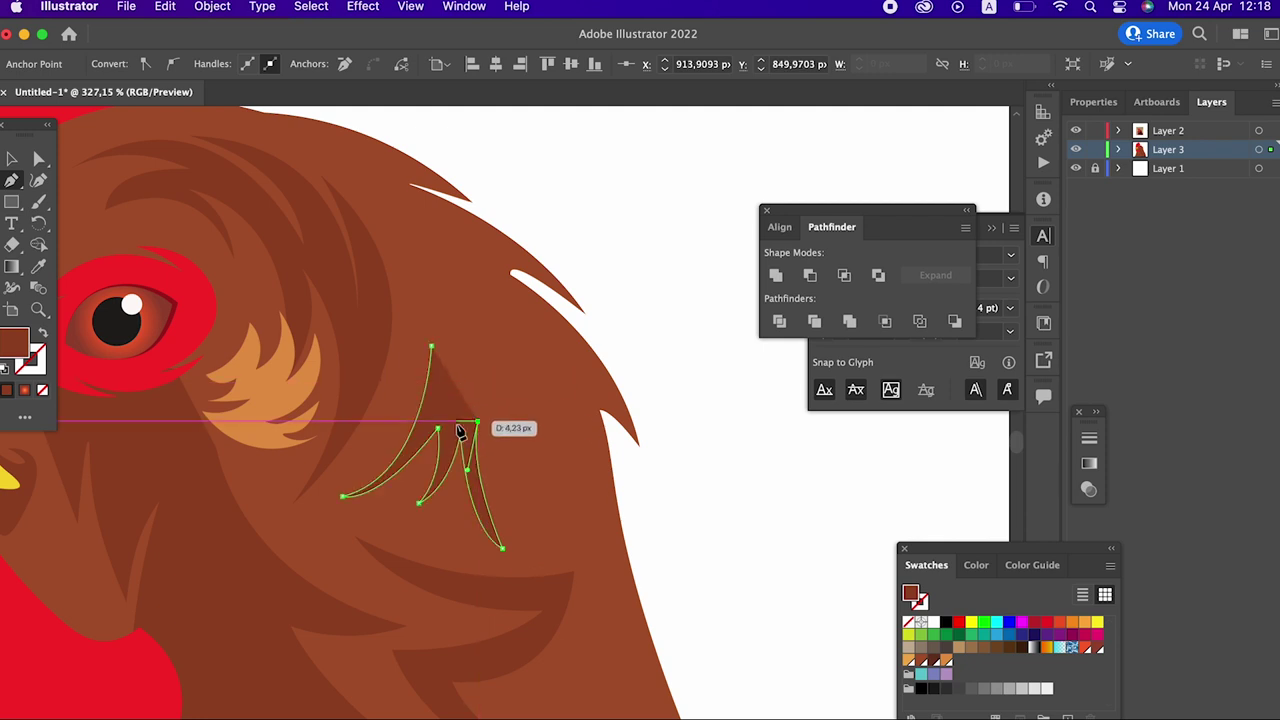
left_click_drag(470, 385, 486, 337)
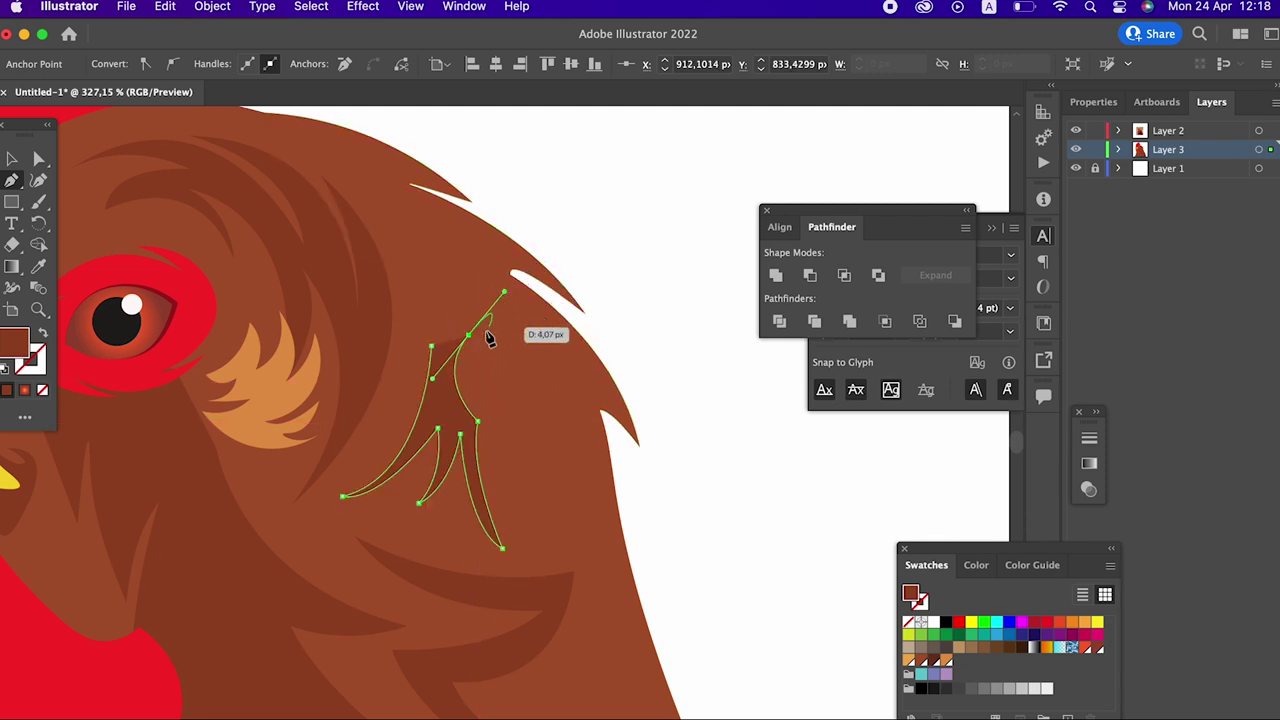
left_click_drag(507, 480, 507, 533)
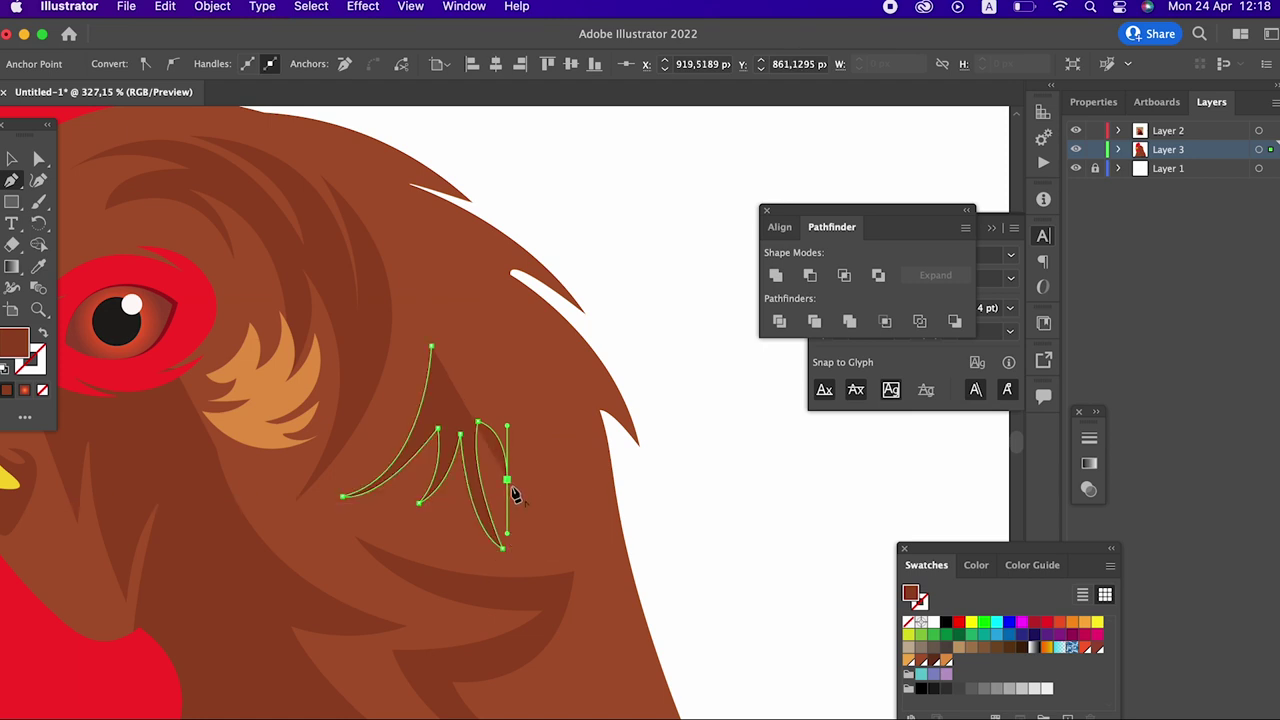
left_click_drag(452, 383, 372, 399)
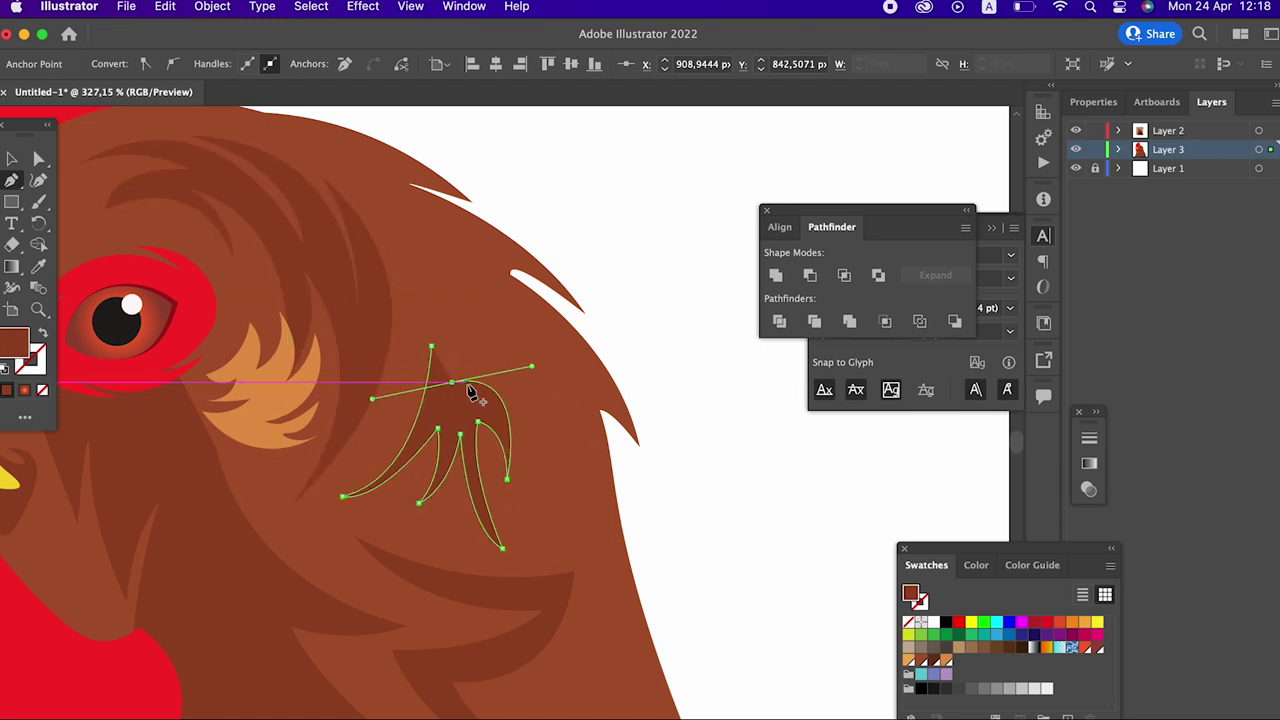
left_click(432, 350)
Step: Zoom in and use the Curvature tool to widen the left prong into a pointed tip
key("z")
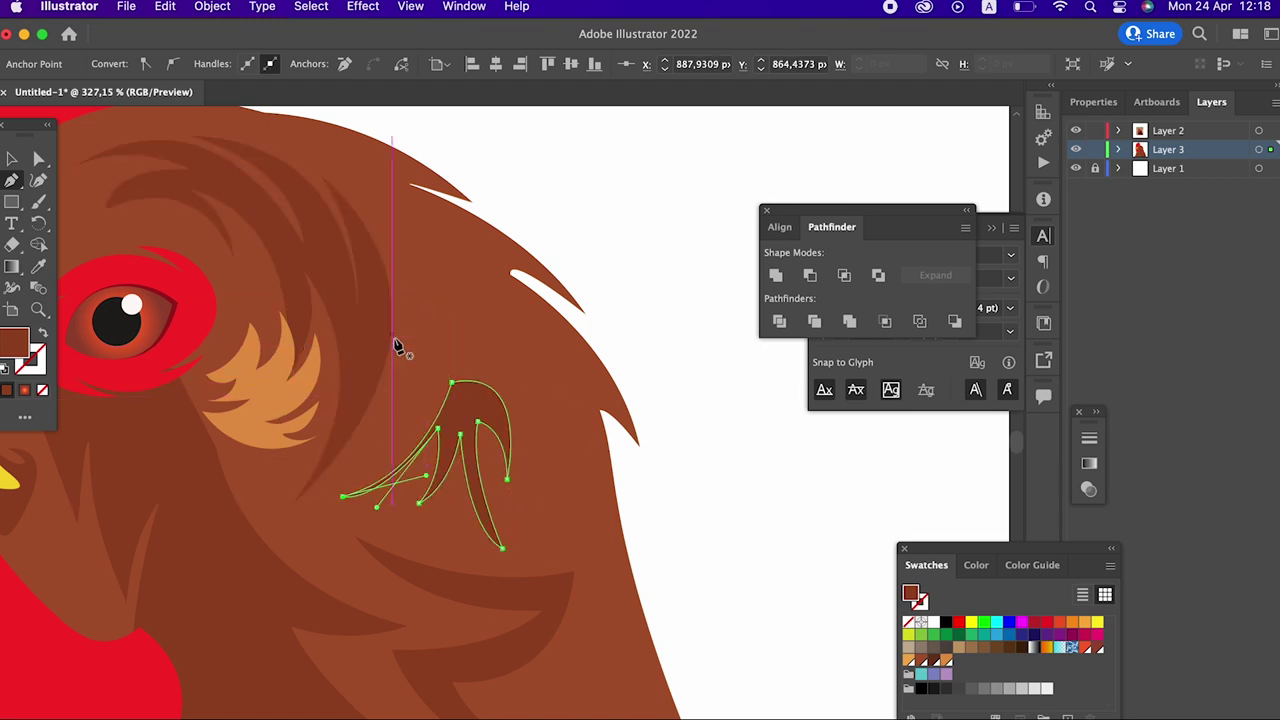
left_click(460, 378, "alt")
left_click_drag(424, 515, 797, 418)
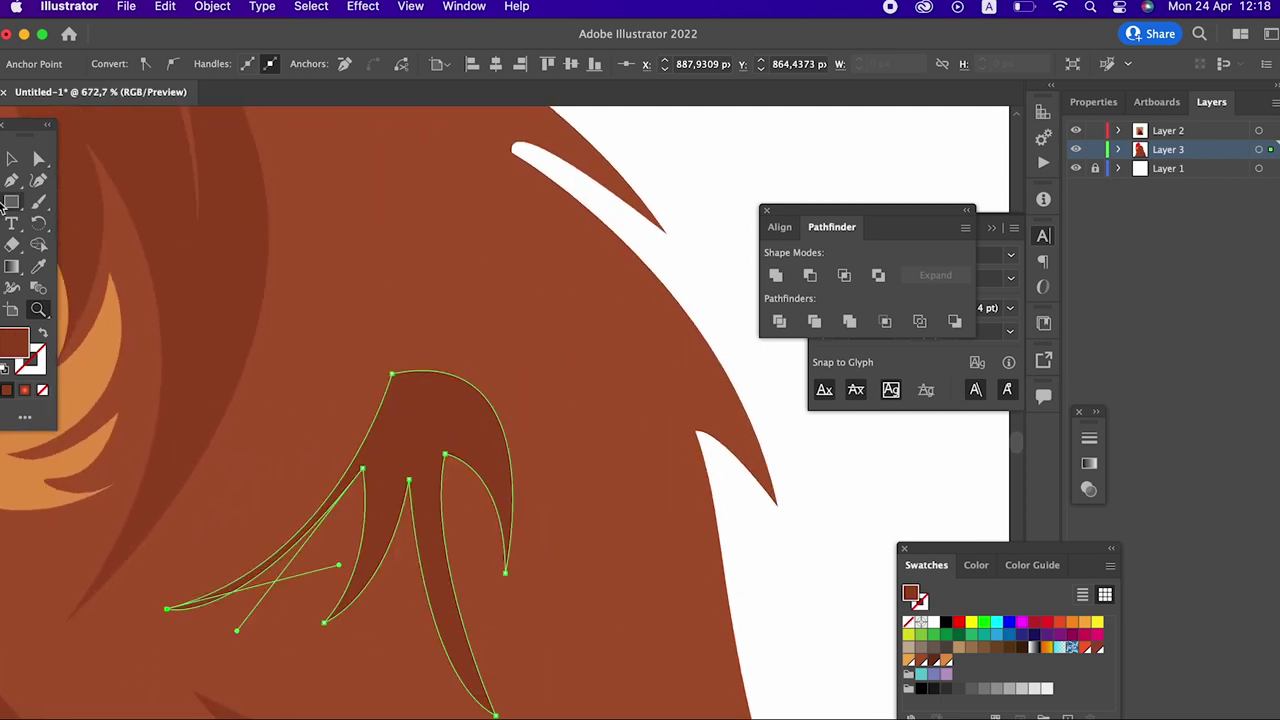
left_click(37, 181)
left_click_drag(340, 476, 312, 436)
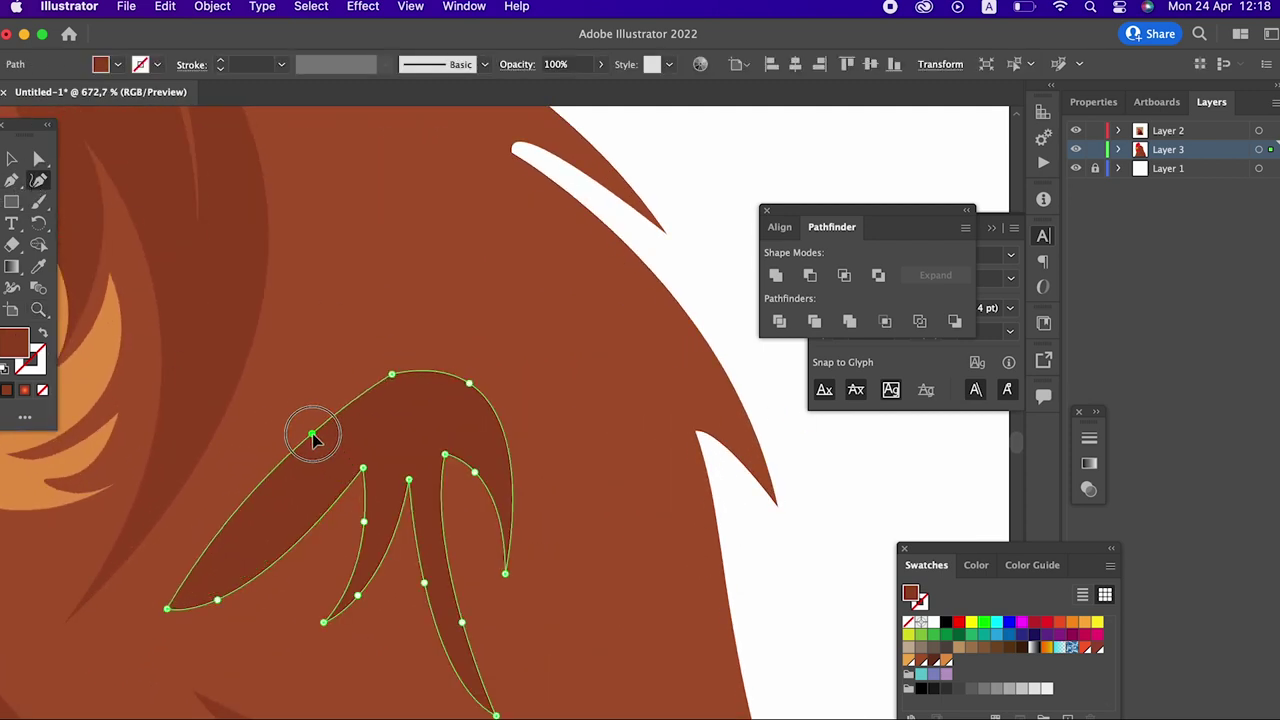
left_click_drag(392, 378, 333, 256)
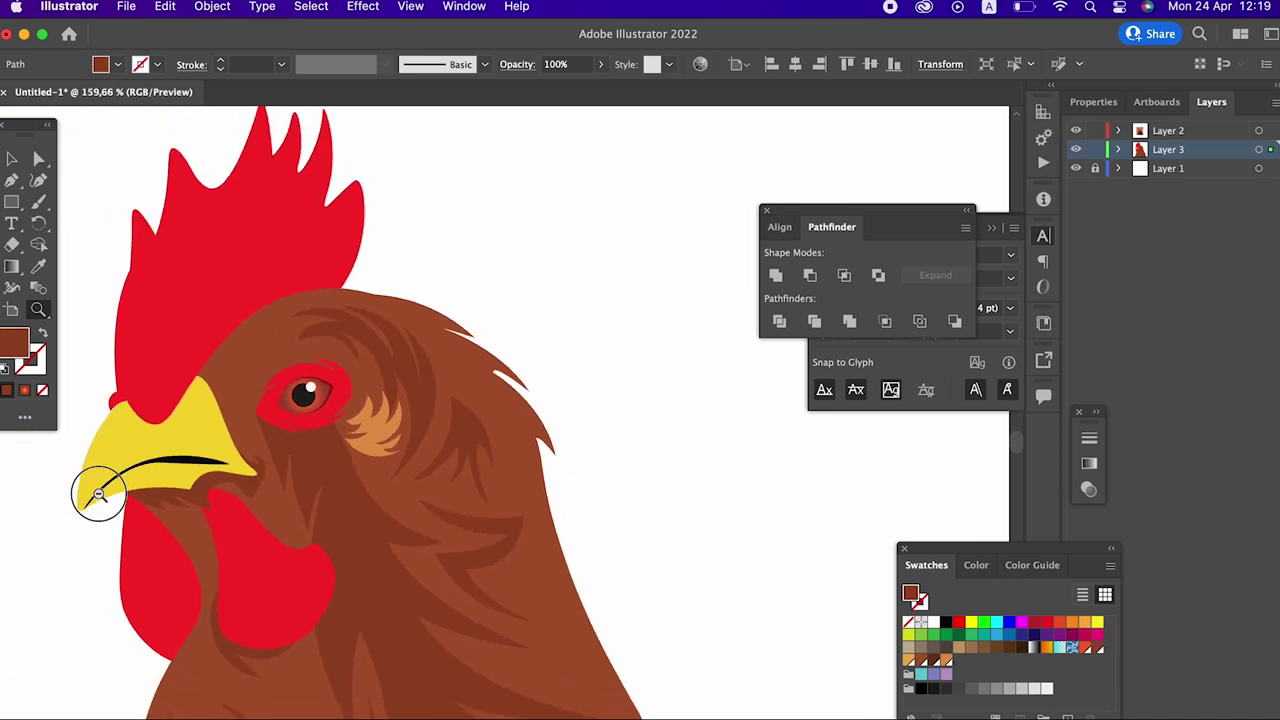
Step: Zoom out to the whole rooster, then zoom closely into the neck with the Pen tool ready
left_click_drag(436, 437, 60, 505)
mouse_move(471, 514)
left_mouse_down()
mouse_move(555, 578)
mouse_move(389, 569)
left_mouse_up()
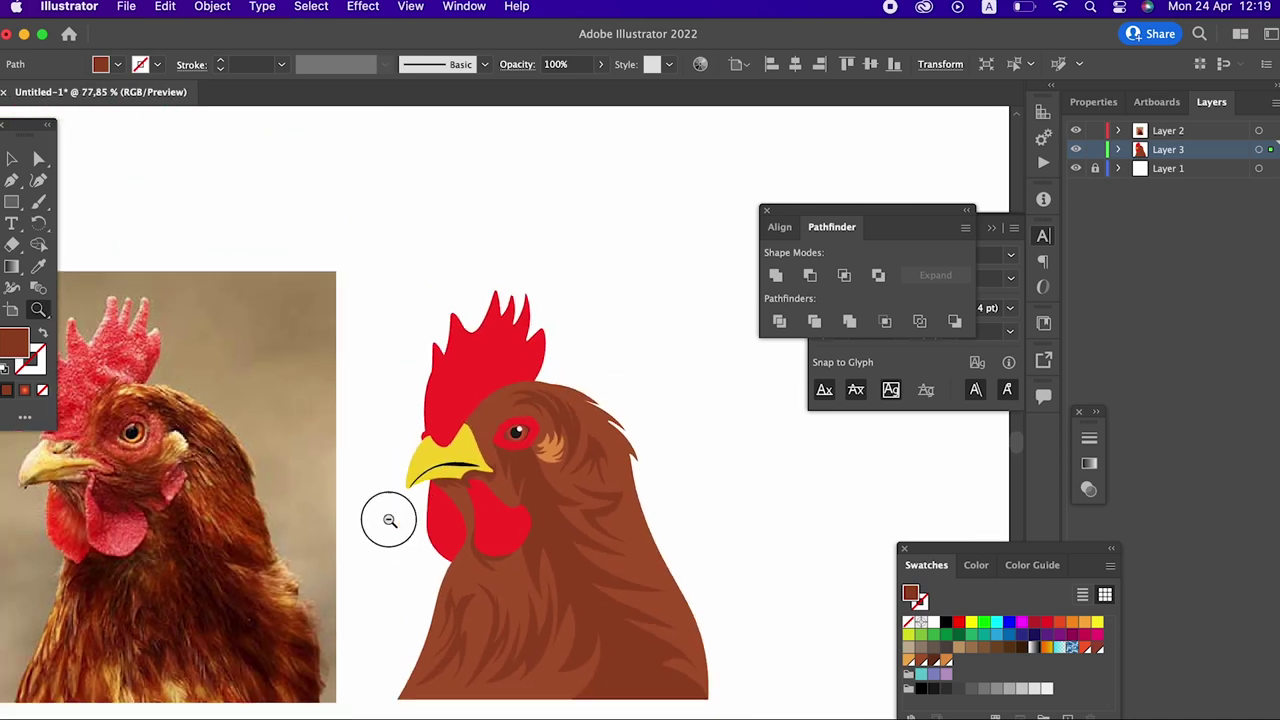
left_click_drag(560, 510, 643, 517)
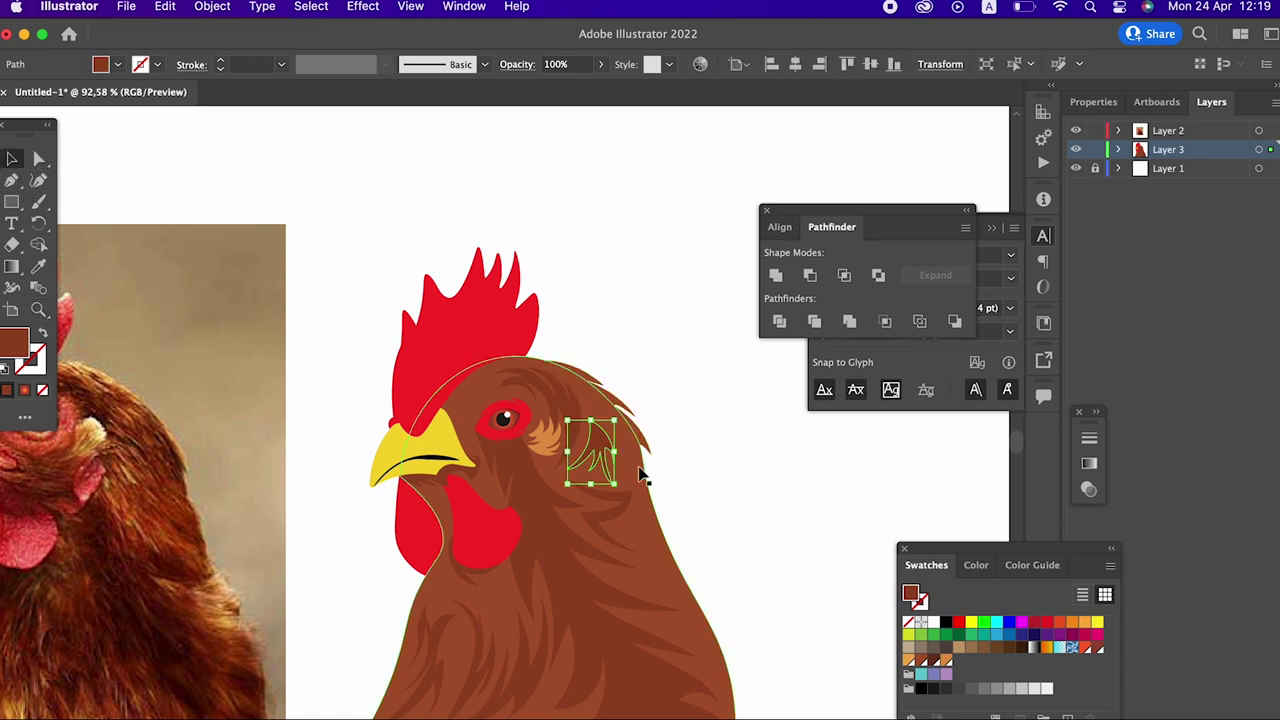
mouse_move(686, 423)
left_mouse_down()
mouse_move(804, 669)
mouse_move(599, 485)
left_mouse_up()
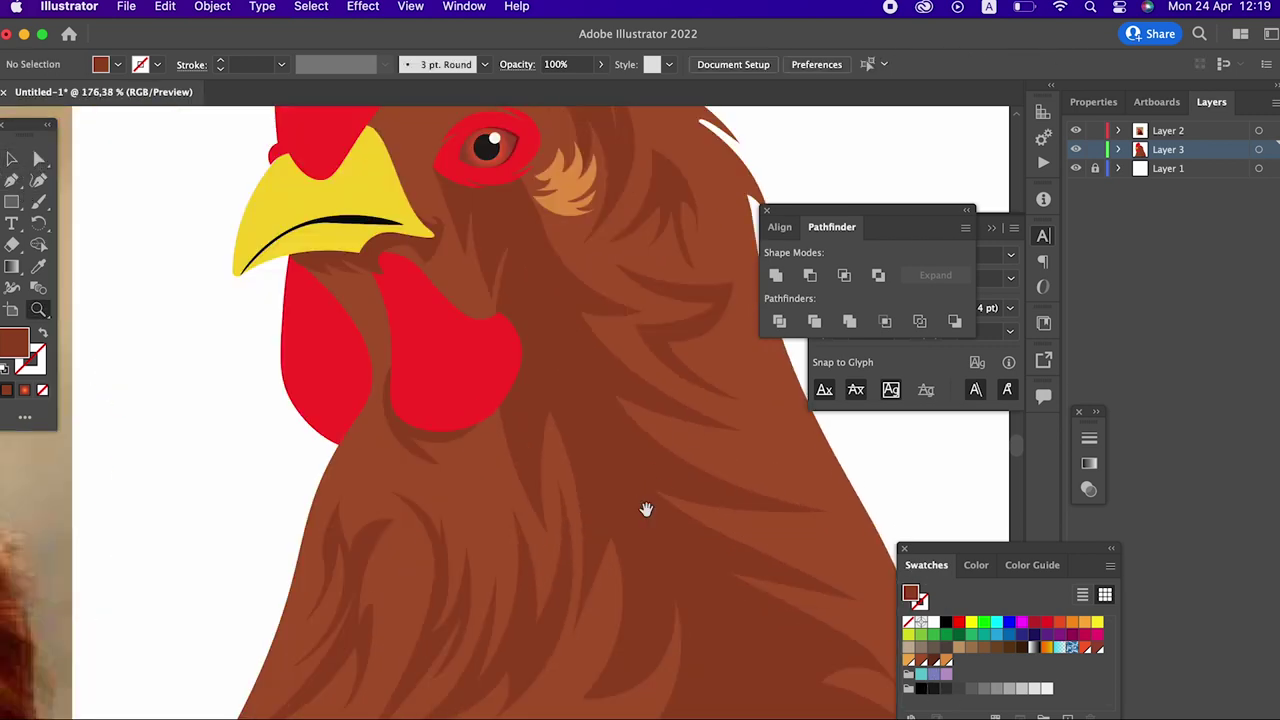
left_click(12, 181)
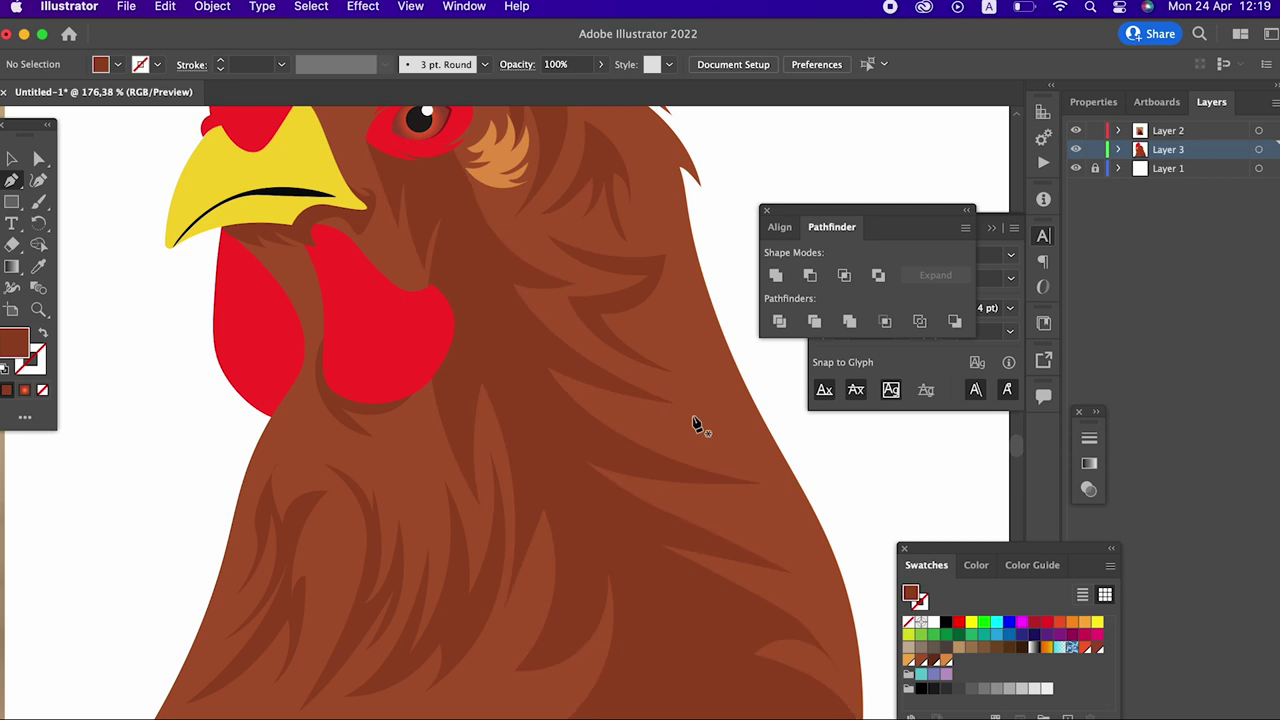
Step: Pen-draw a two-pronged feather strand curving across the middle of the neck
left_click(623, 421)
left_click(760, 478)
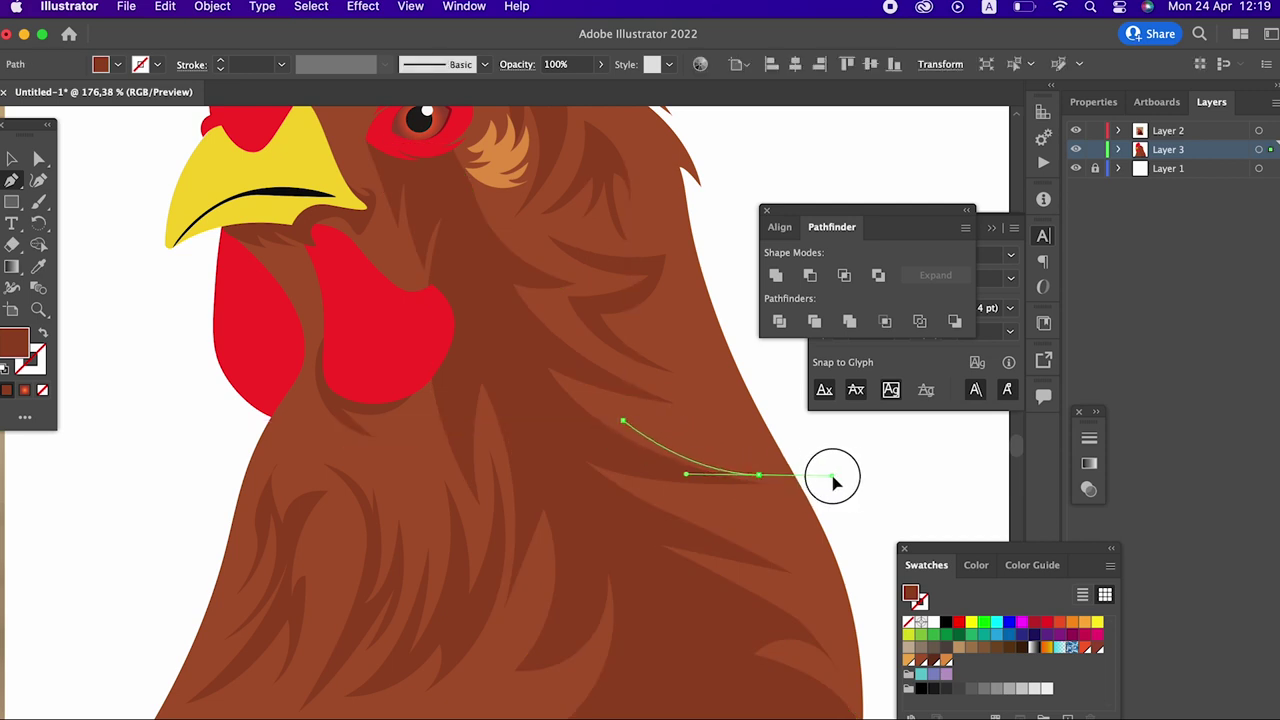
left_click_drag(833, 482, 851, 478)
mouse_move(792, 523)
left_mouse_down()
mouse_move(670, 445)
mouse_move(687, 399)
left_mouse_up()
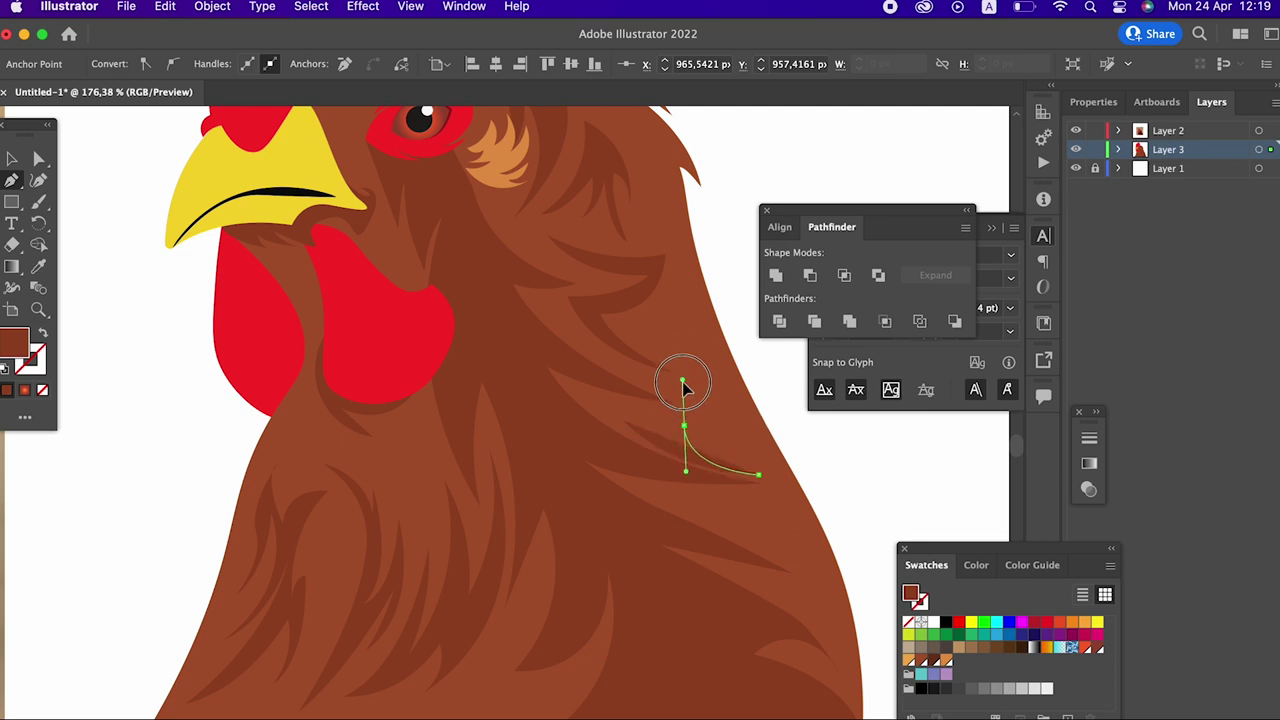
left_click_drag(750, 457, 792, 464)
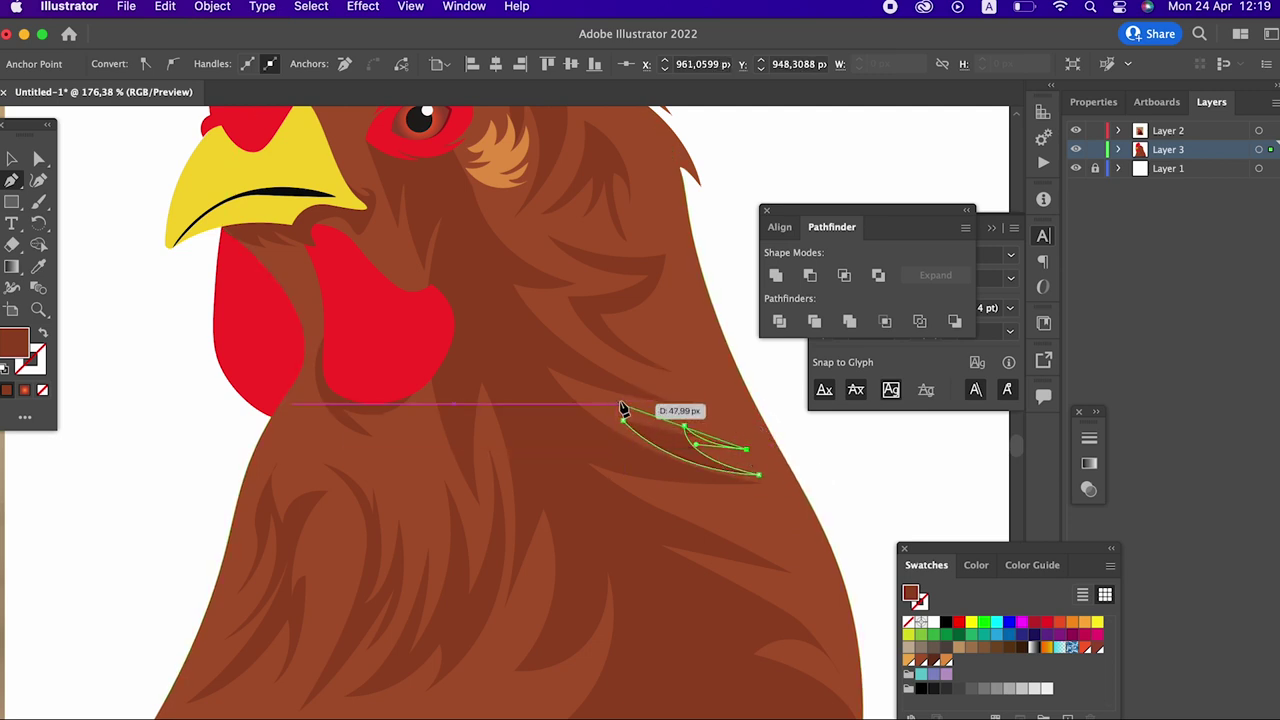
left_click_drag(537, 380, 516, 408)
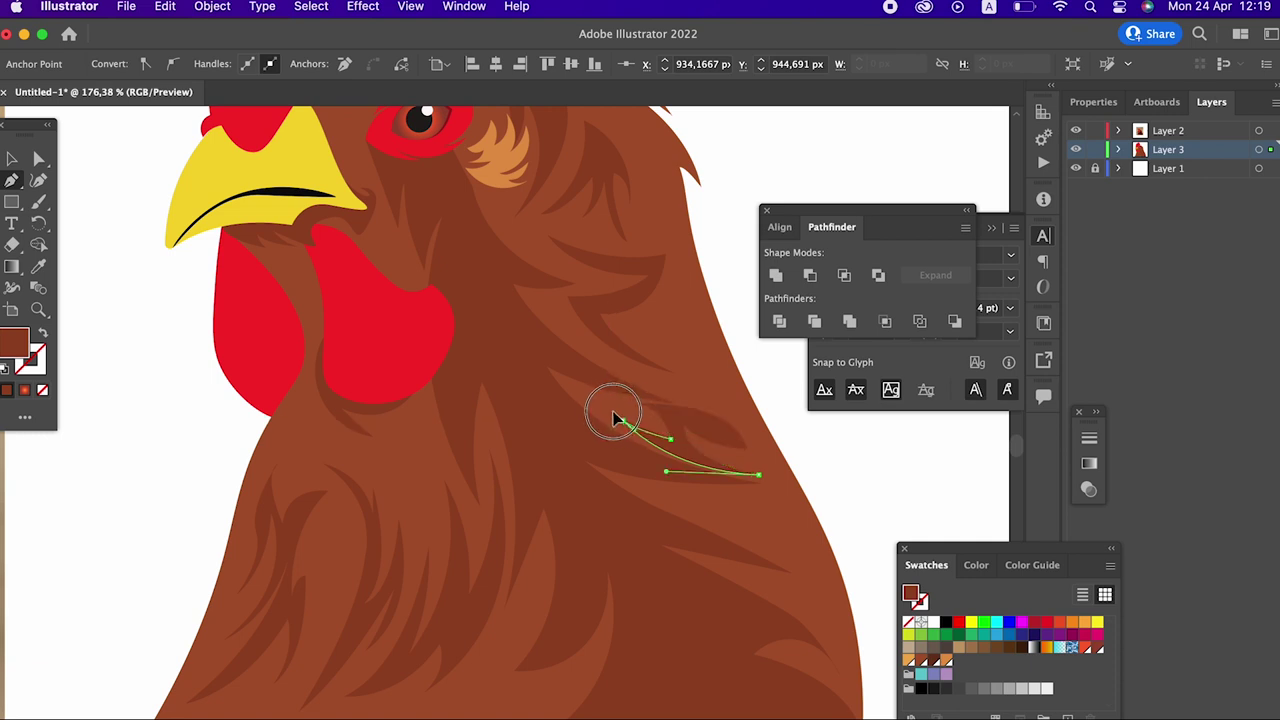
left_click_drag(692, 424, 505, 484)
left_click(698, 410)
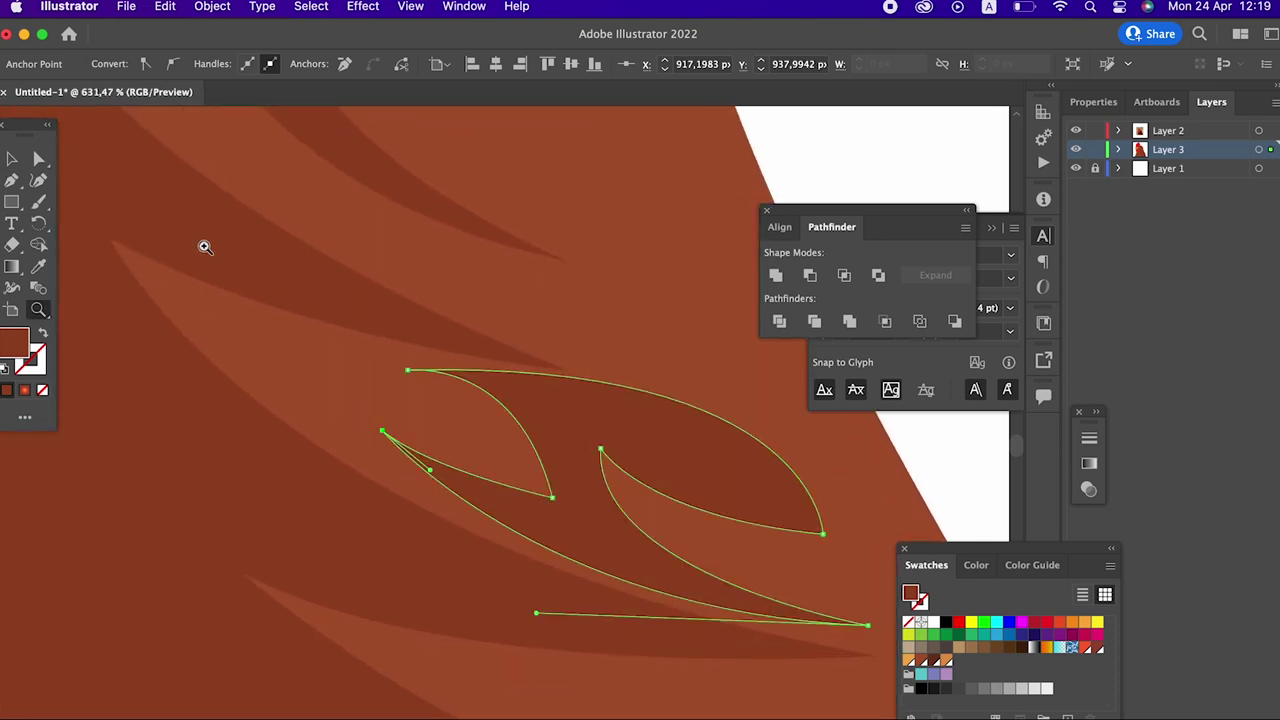
Step: Smooth the strand's inner and upper curves with the Curvature tool, then zoom out
left_click(40, 182)
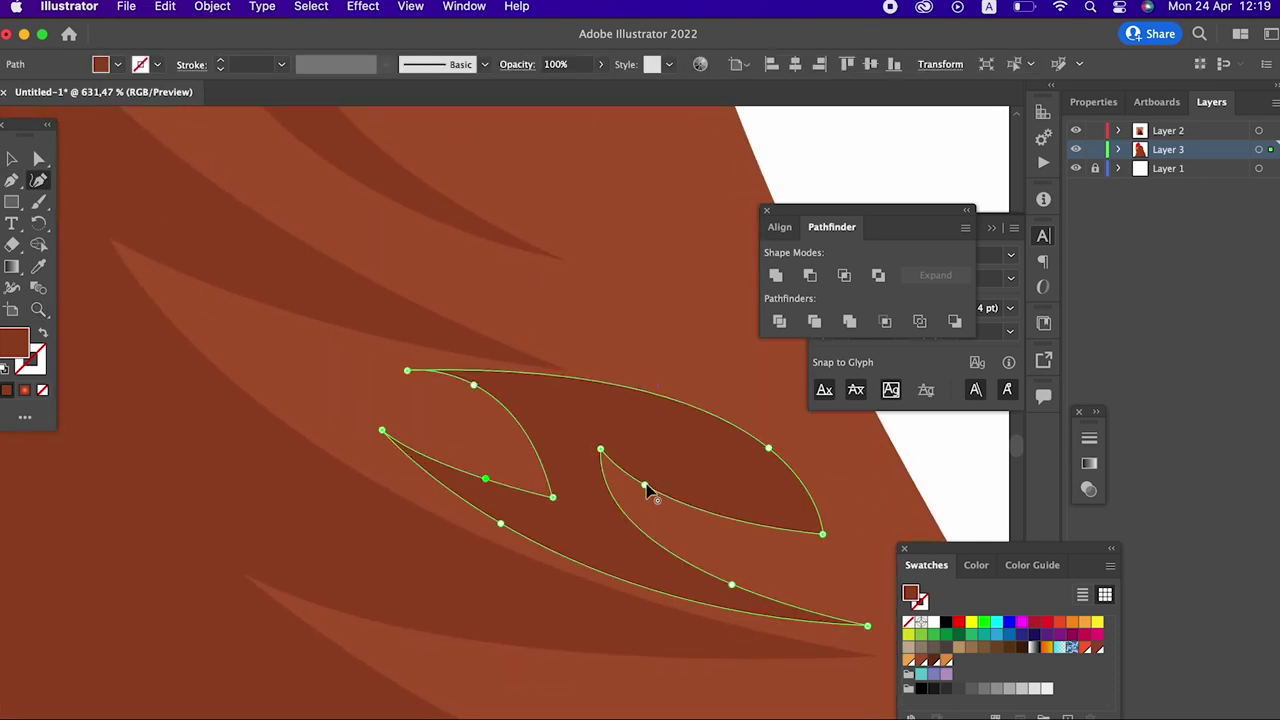
left_click_drag(645, 485, 696, 444)
mouse_move(554, 498)
left_mouse_down()
mouse_move(564, 473)
mouse_move(490, 459)
left_mouse_up()
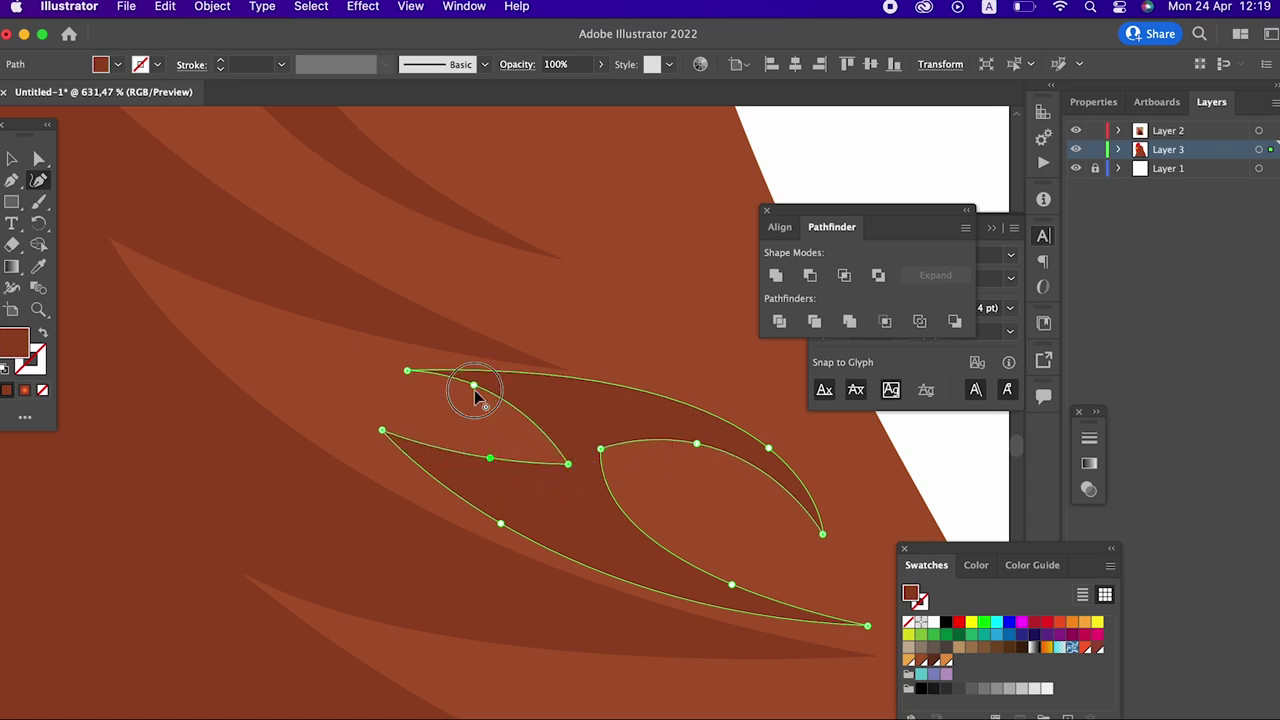
left_click_drag(476, 392, 471, 406)
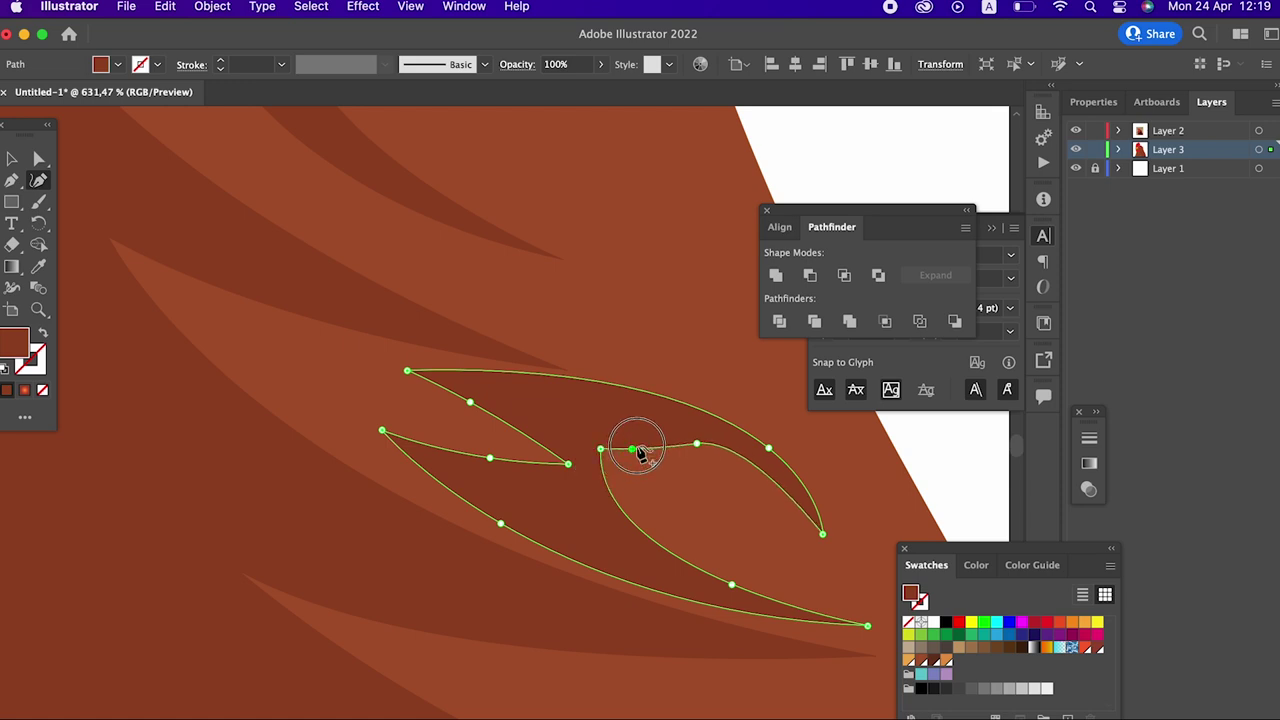
left_click_drag(602, 450, 602, 465)
key("z")
left_click_drag(681, 449, 380, 420)
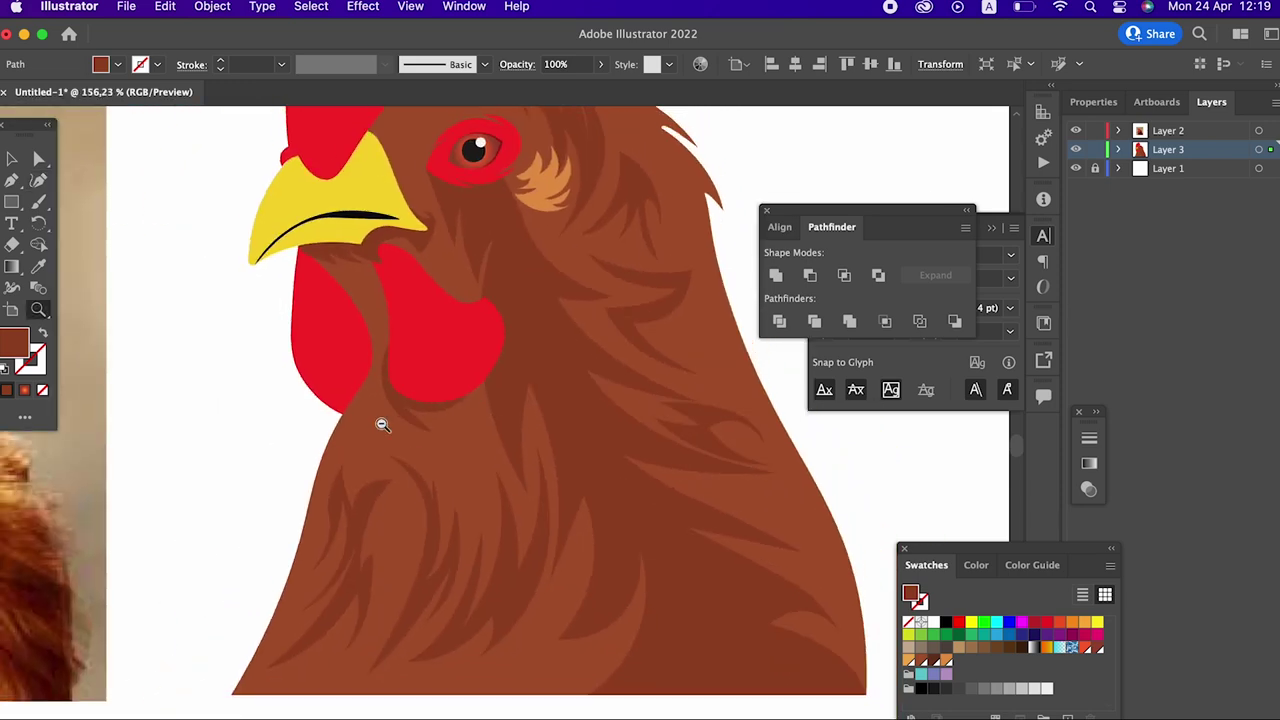
Step: Begin Pen-drawing a new feather strand along the neck's right edge with curved anchors
left_click_drag(194, 354, 554, 496)
scroll(554, 496, "right", 5)
left_click(11, 182)
left_click(212, 343)
left_click_drag(465, 425, 579, 548)
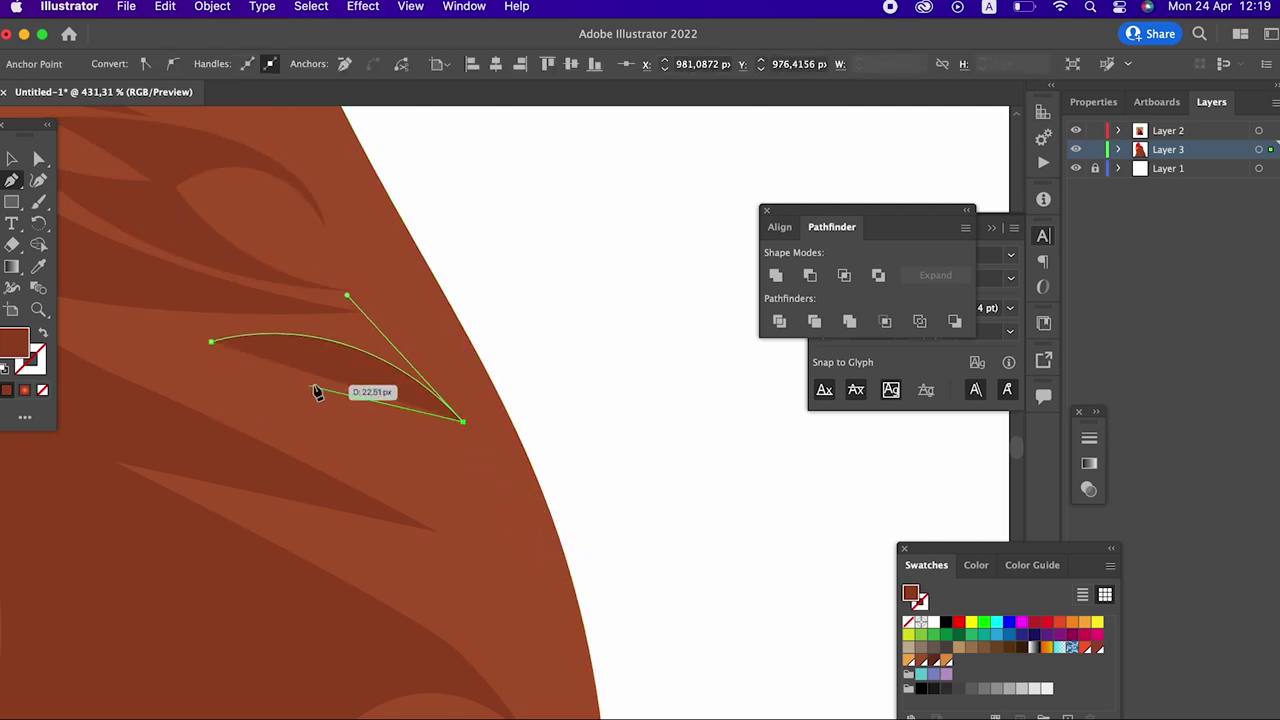
left_click_drag(300, 369, 234, 385)
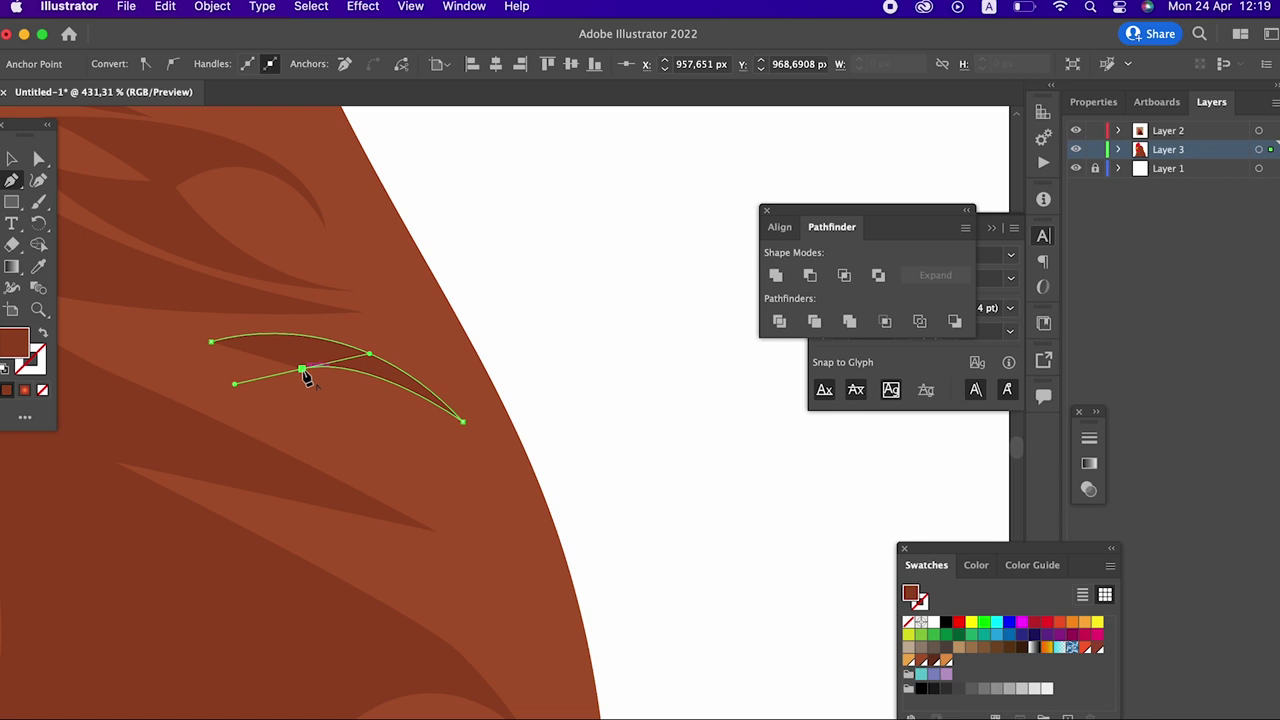
left_click_drag(527, 540, 576, 677)
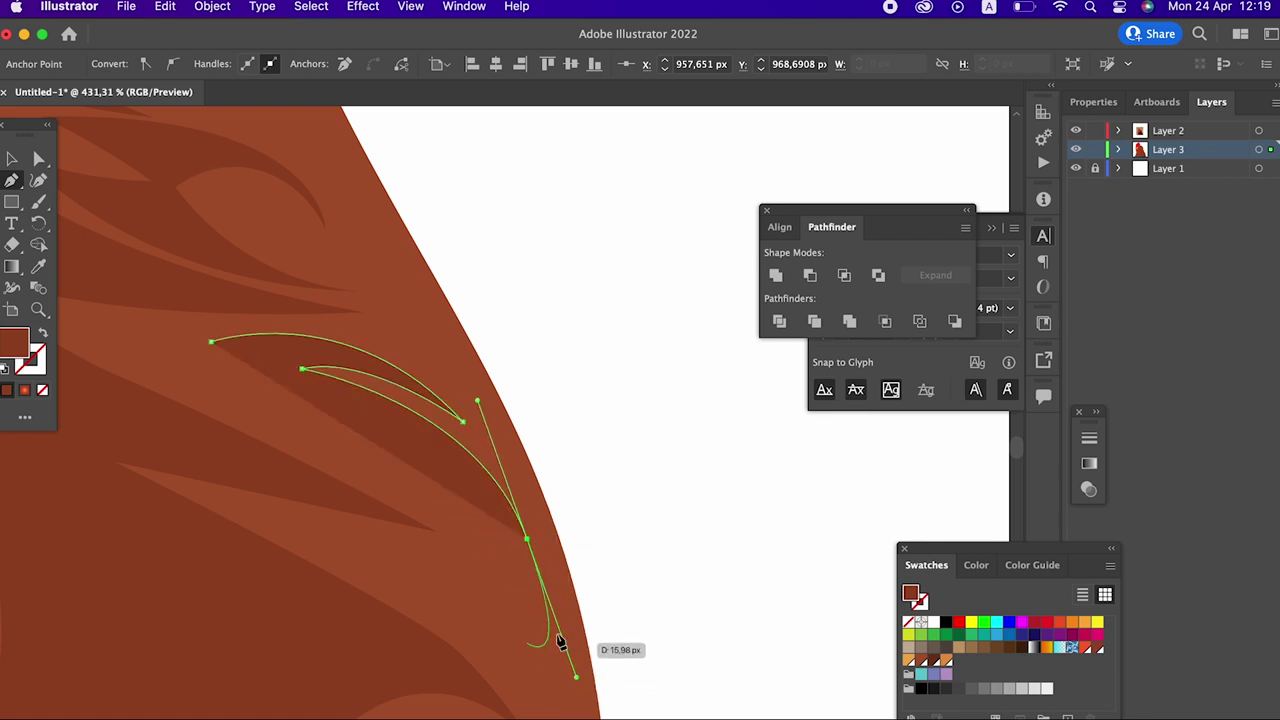
left_click_drag(357, 424, 259, 424)
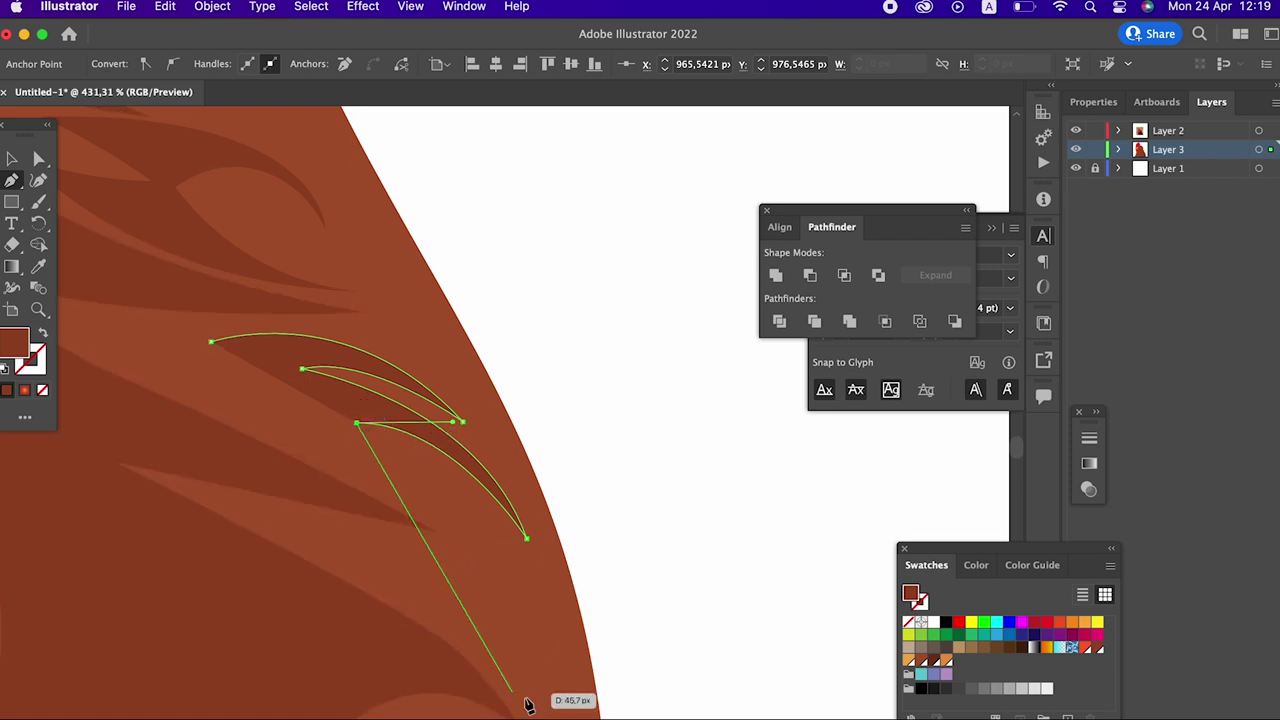
Step: Complete the multi-pronged strand outline with its lower end and curved outer prong
scroll(560, 690, "down", 10)
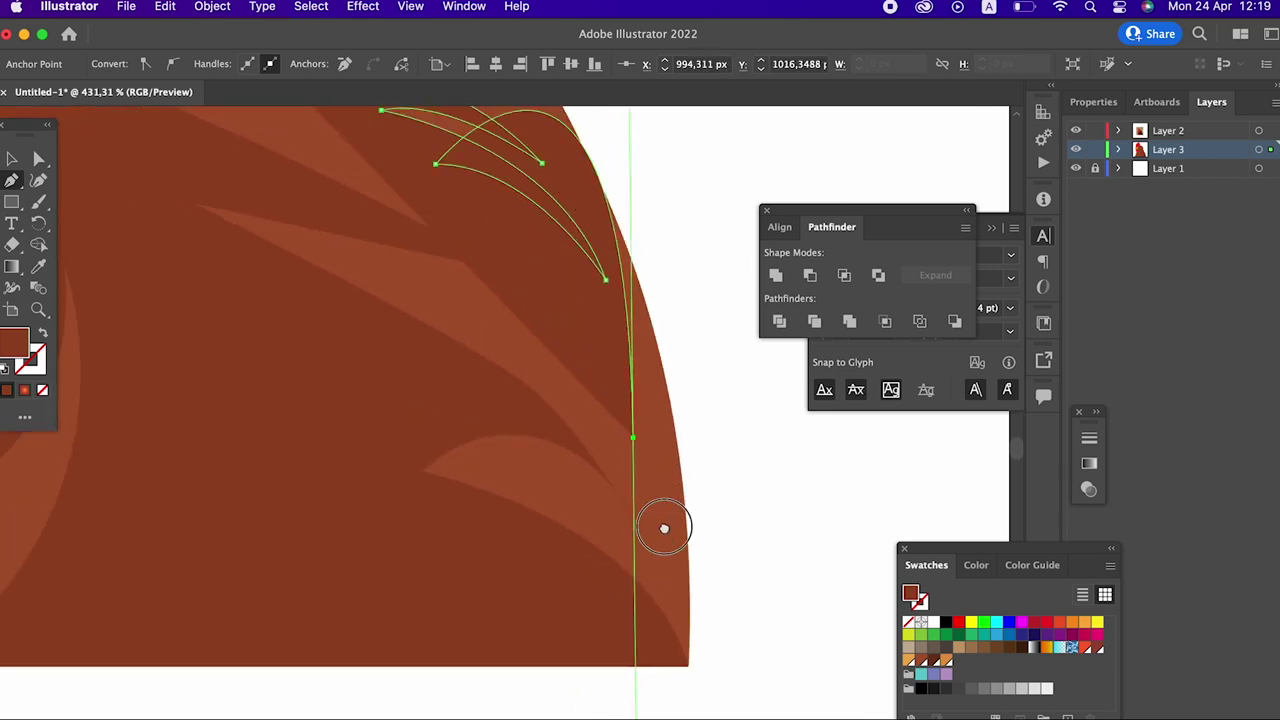
scroll(600, 350, "up", 10)
left_click(631, 463)
scroll(543, 374, "up", 5)
left_click(534, 373)
left_click_drag(673, 403, 730, 447)
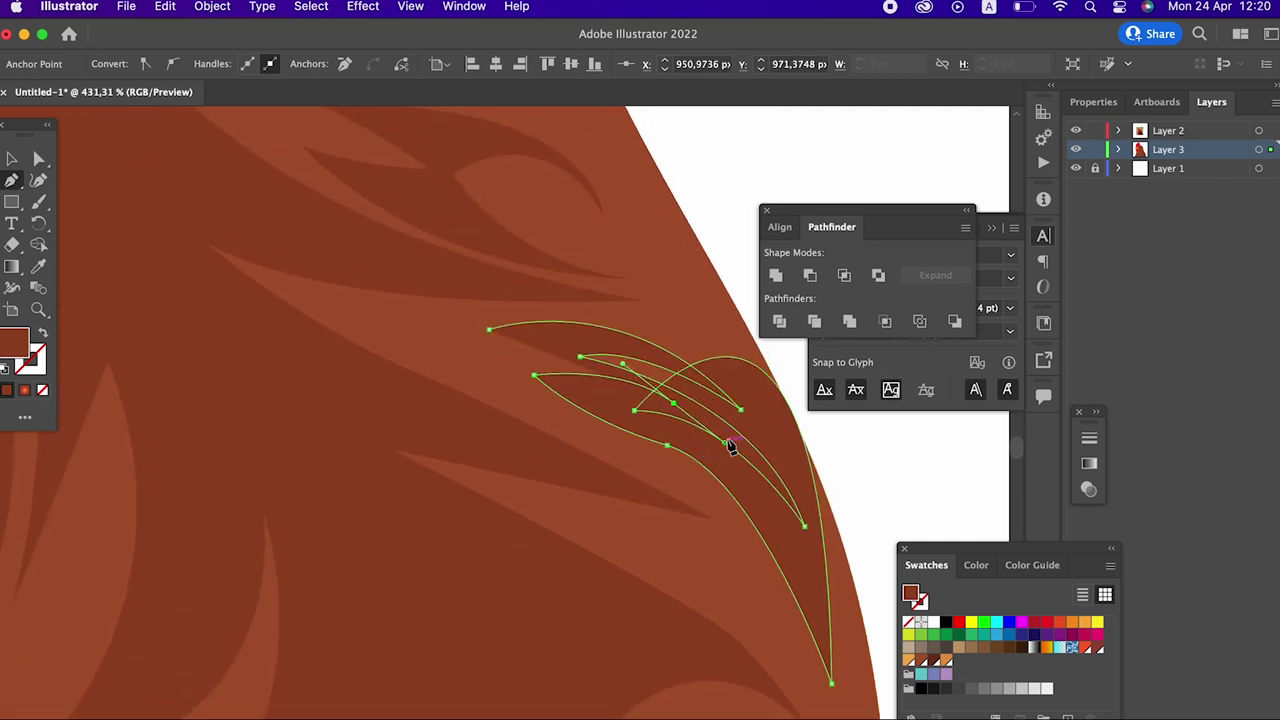
left_click_drag(380, 346, 474, 335)
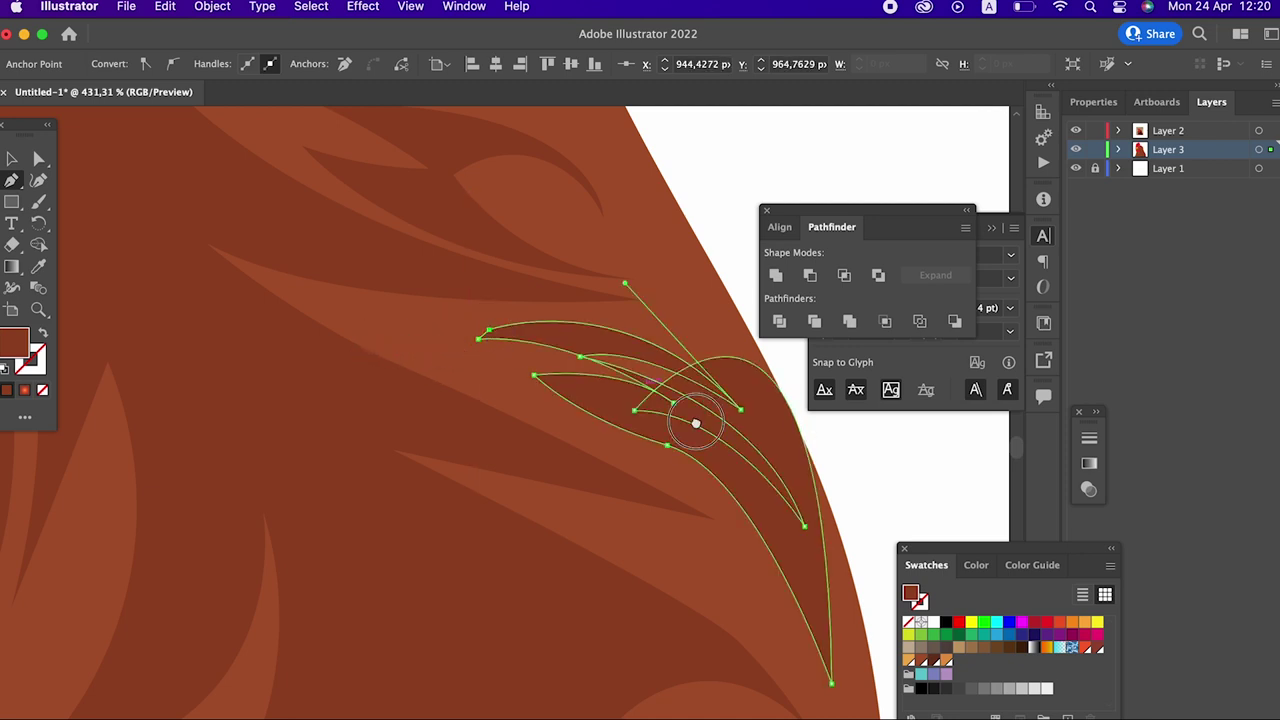
left_click_drag(694, 423, 319, 395)
Step: Reshape the strand's inner curves, end point and outer prong with Curvature, then zoom out to 92.58%
left_click(38, 181)
left_click_drag(380, 338, 392, 470)
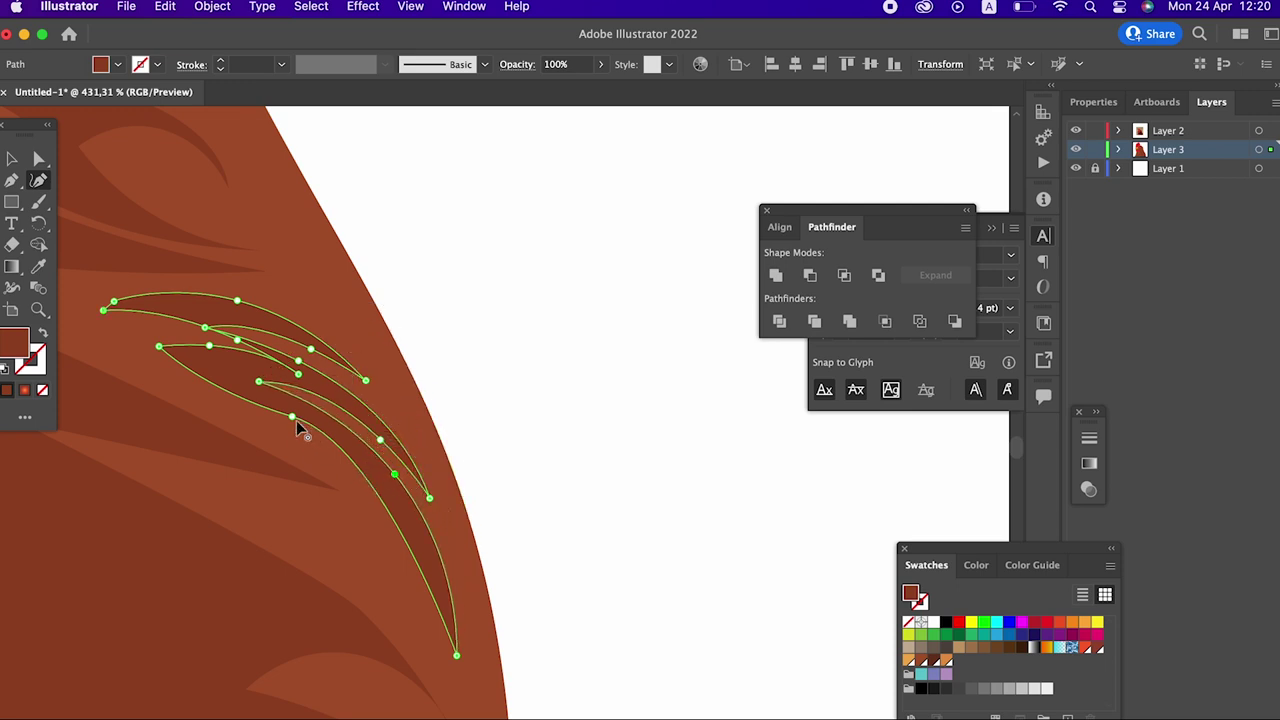
left_click_drag(296, 424, 304, 444)
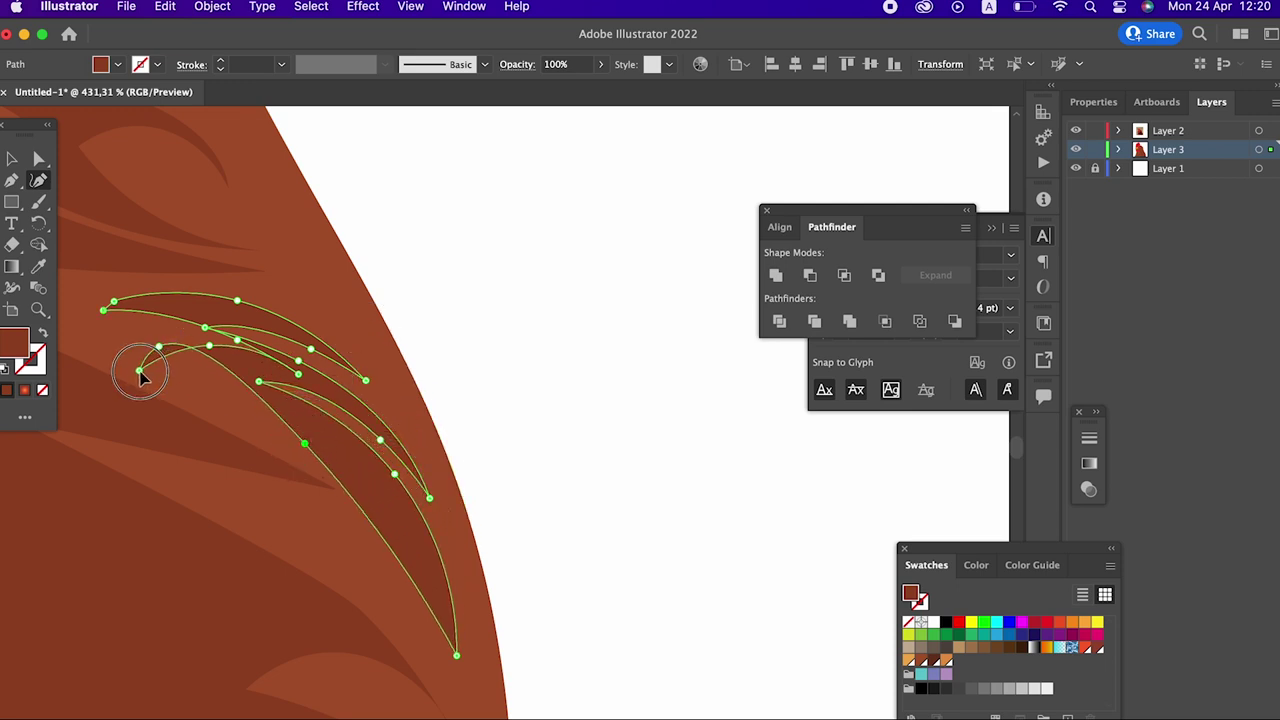
mouse_move(160, 348)
left_mouse_down()
mouse_move(152, 373)
mouse_move(216, 362)
left_mouse_up()
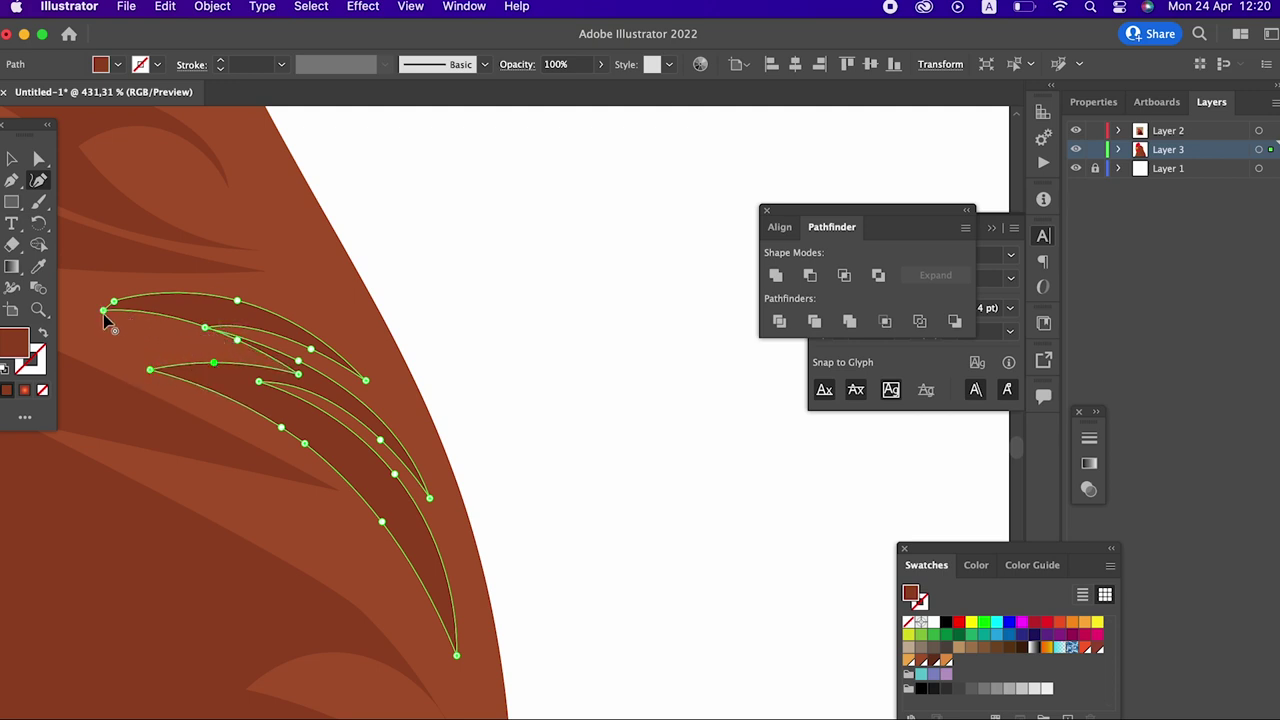
left_click_drag(205, 329, 176, 339)
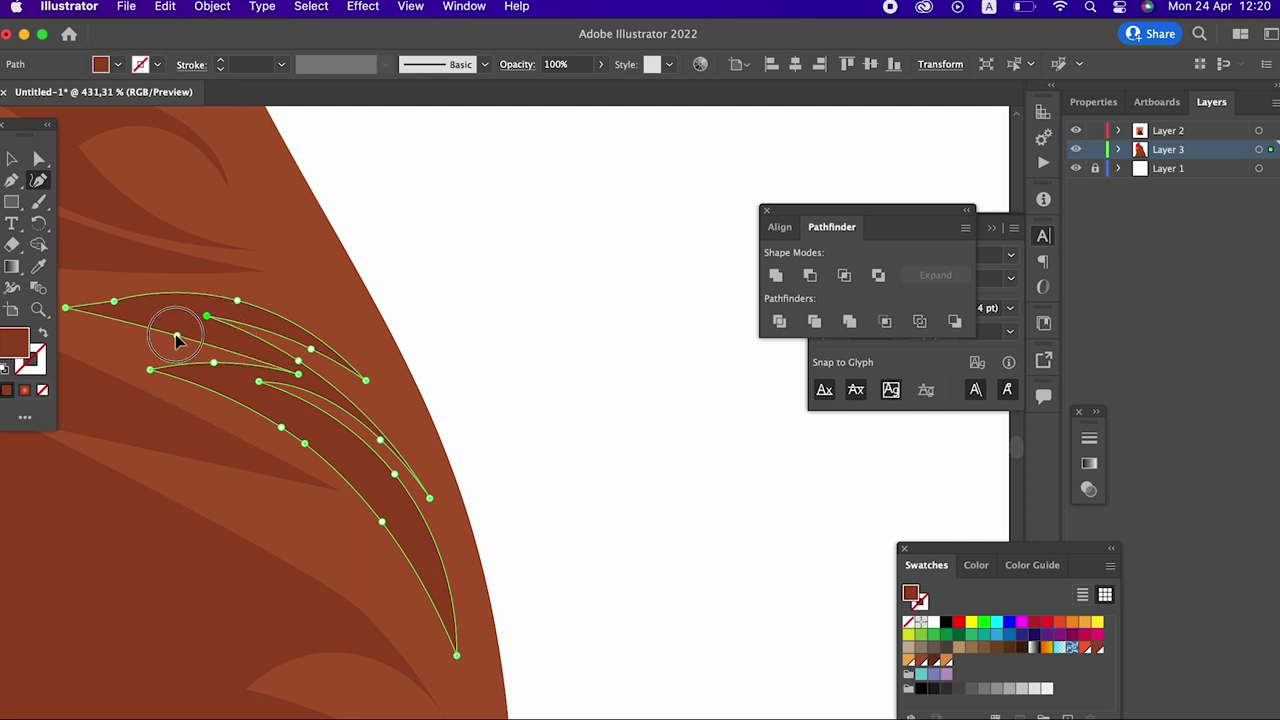
left_click_drag(114, 301, 130, 287)
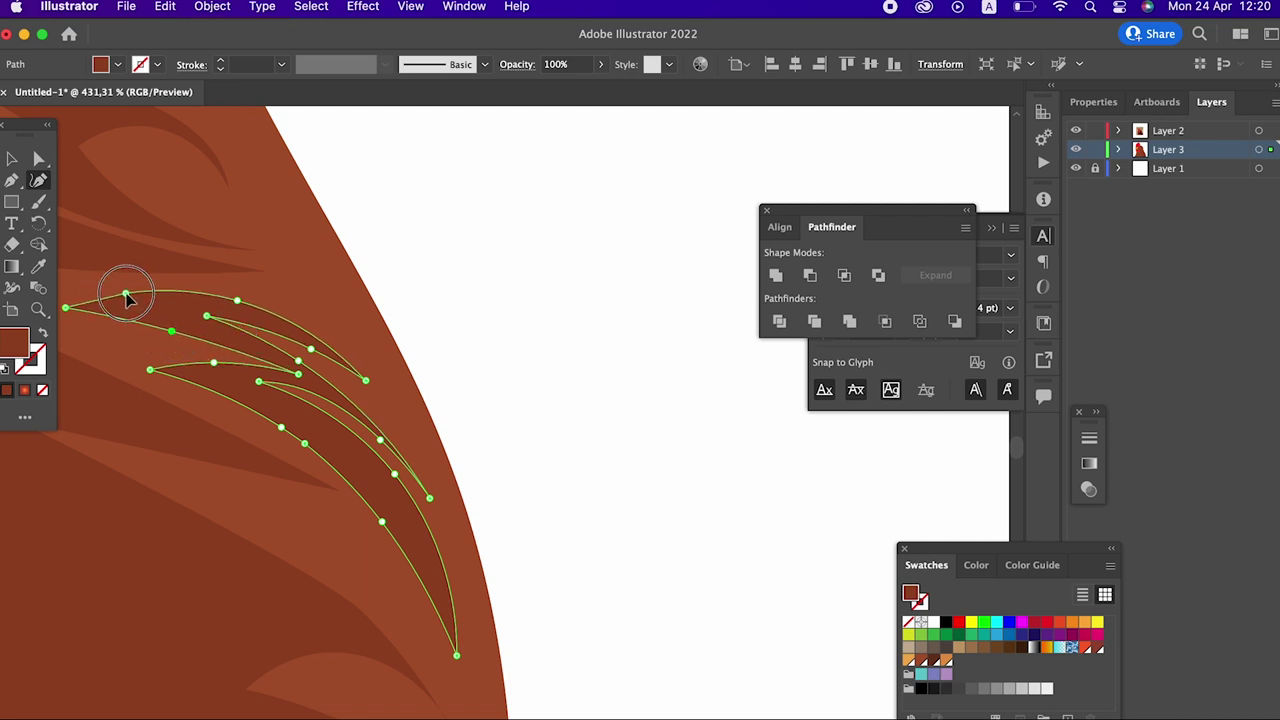
key("z")
left_click_drag(451, 486, 54, 506)
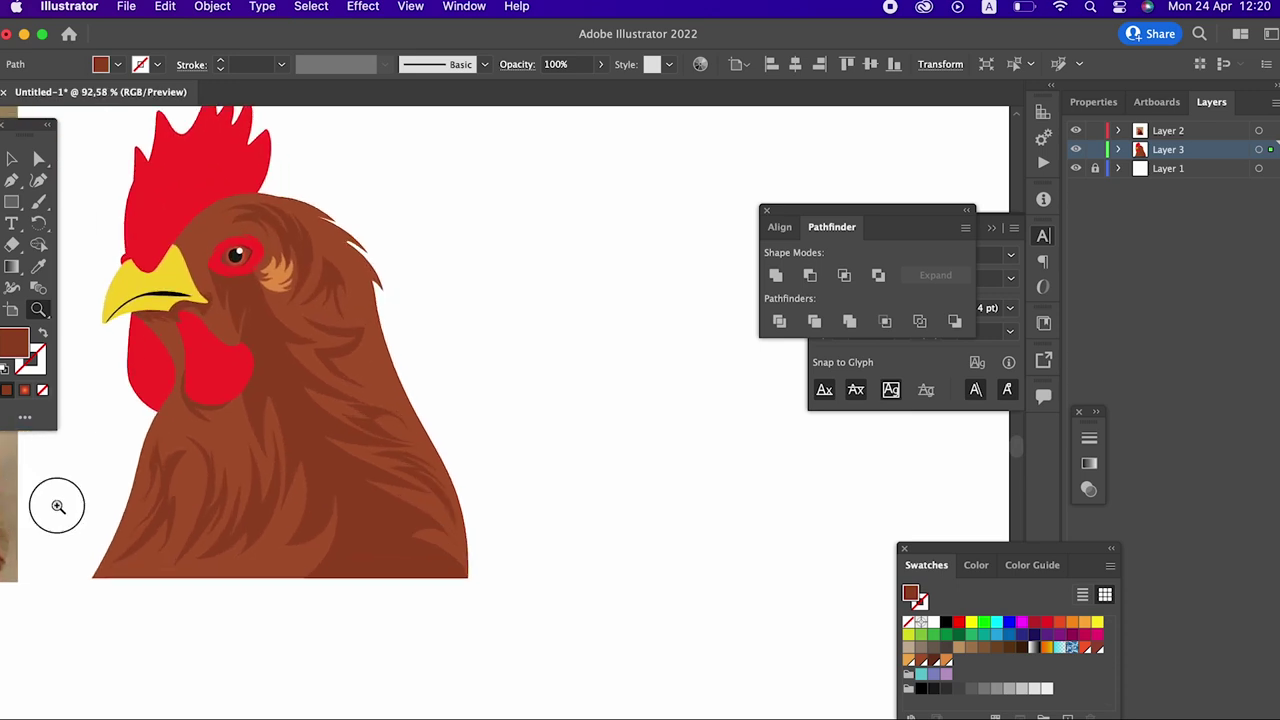
Step: Bring the dark feather shape above the eye to the front, then deselect
left_click_drag(300, 290, 490, 320)
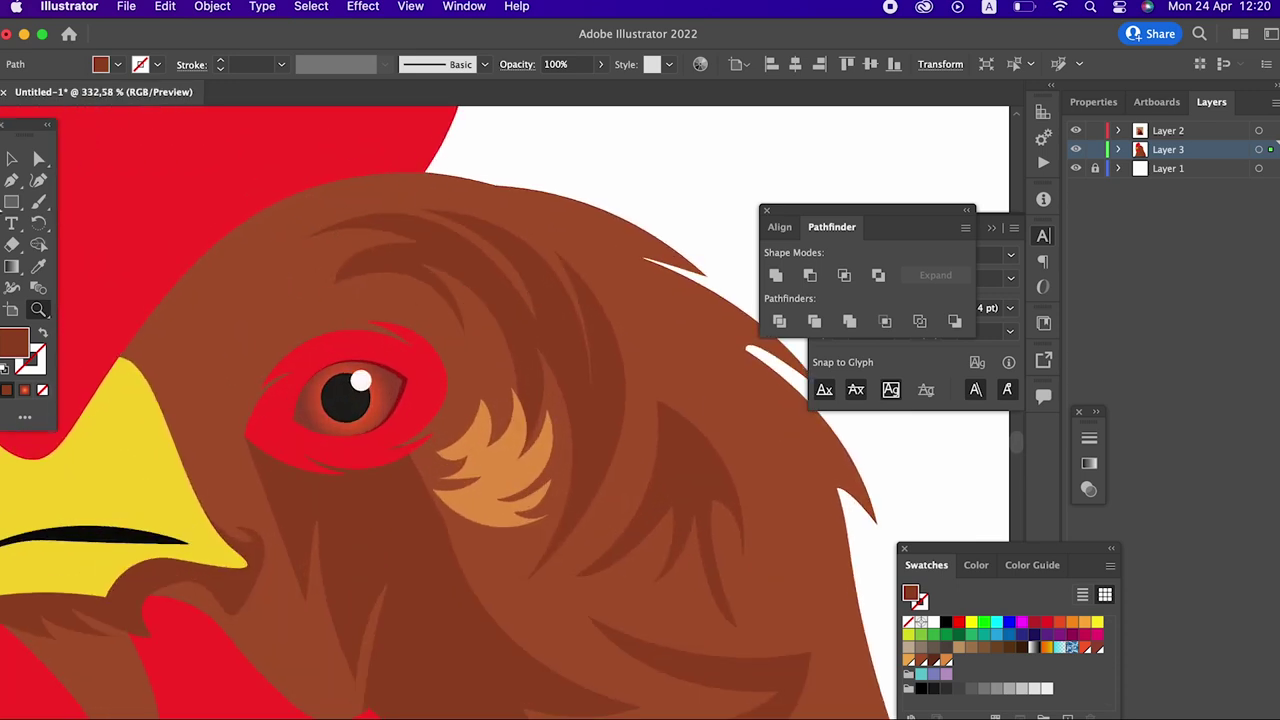
left_click(13, 182)
scroll(354, 415, "up", 3)
scroll(354, 415, "left", 2)
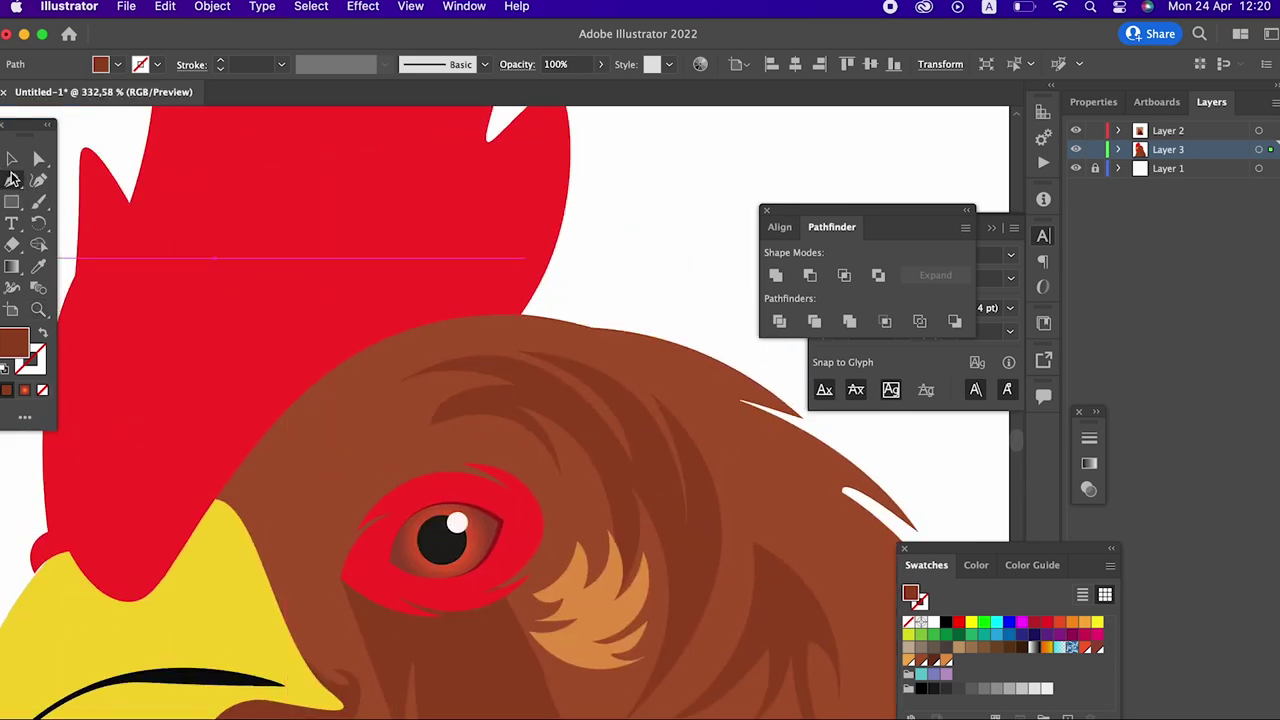
left_click(12, 160)
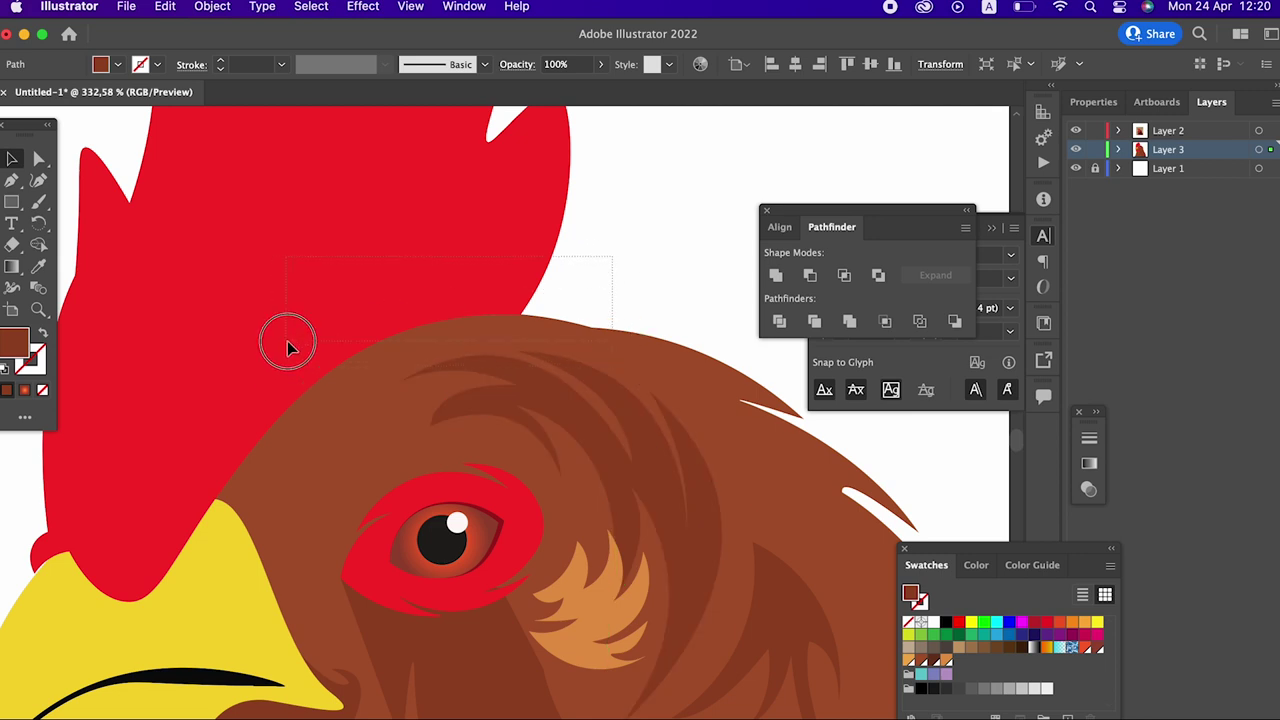
left_click_drag(277, 375, 287, 341)
left_click_drag(634, 297, 583, 335)
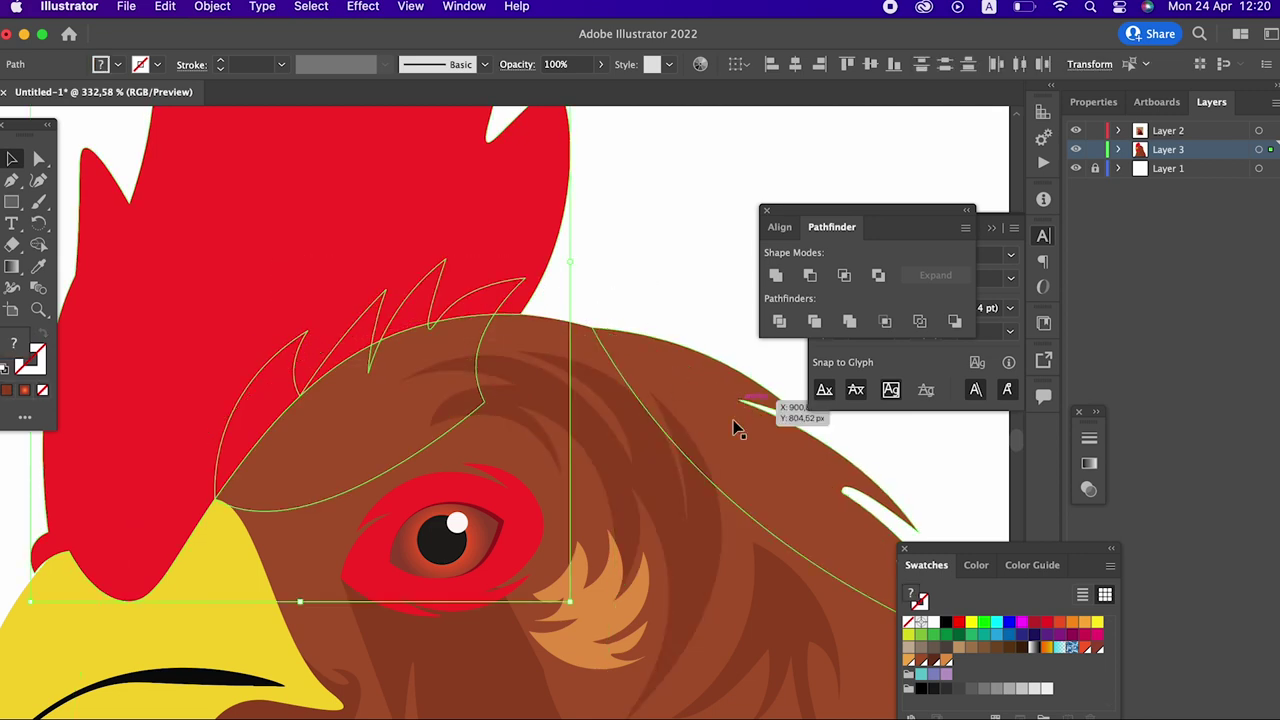
left_click(577, 183, "shift")
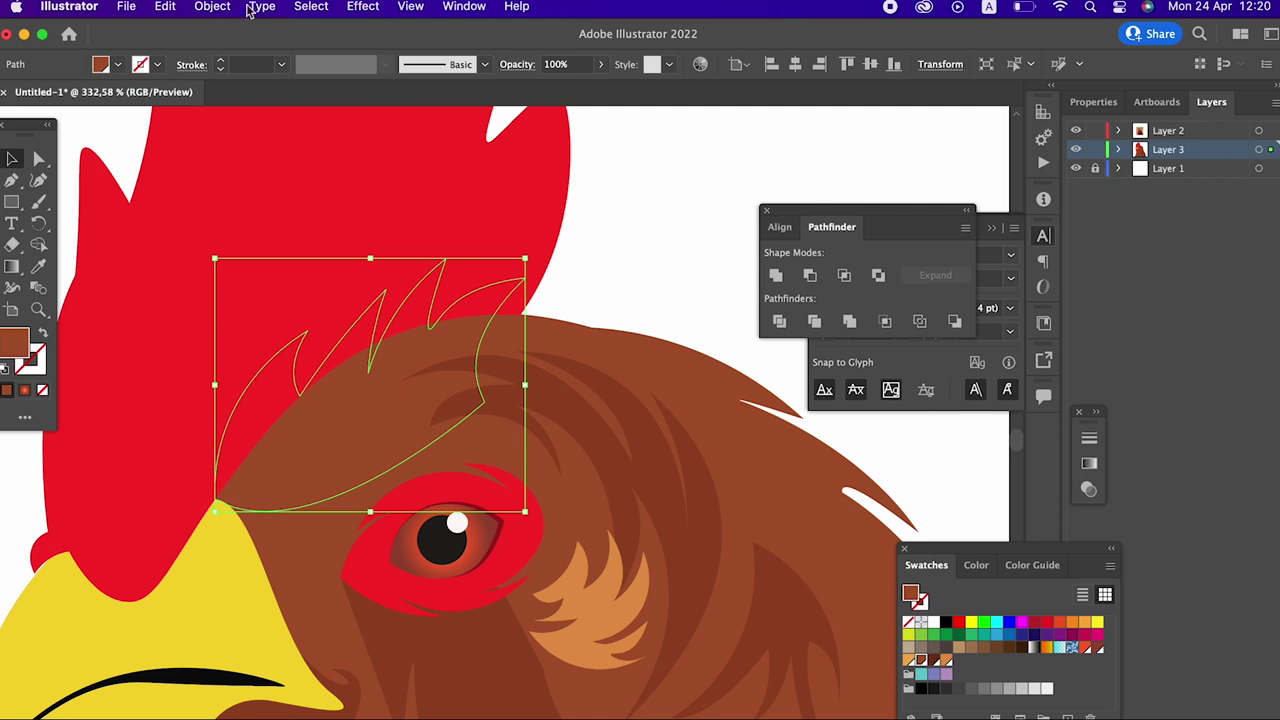
left_click(212, 6)
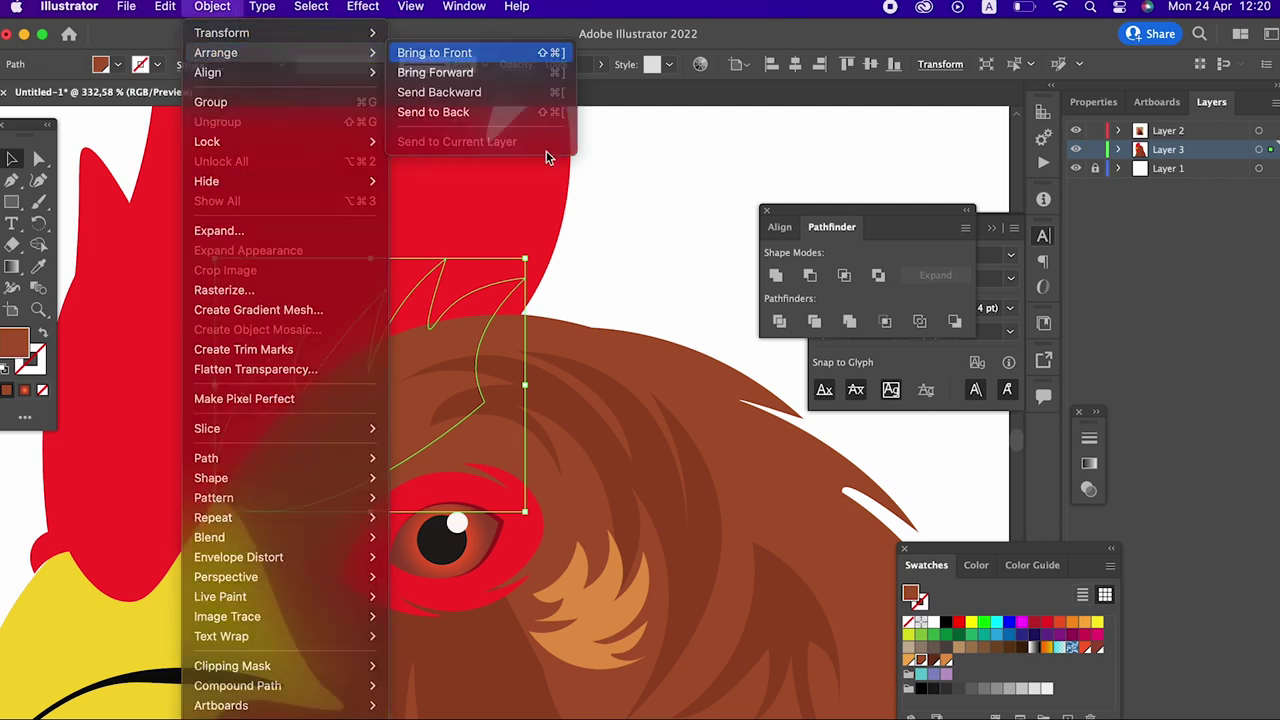
key("Return")
key("super+shift+a")
Step: Zoom in on the eye, bring the surrounding feather strands to the front, and deselect
key("z")
left_click_drag(651, 223, 560, 223)
left_click_drag(423, 166, 505, 302)
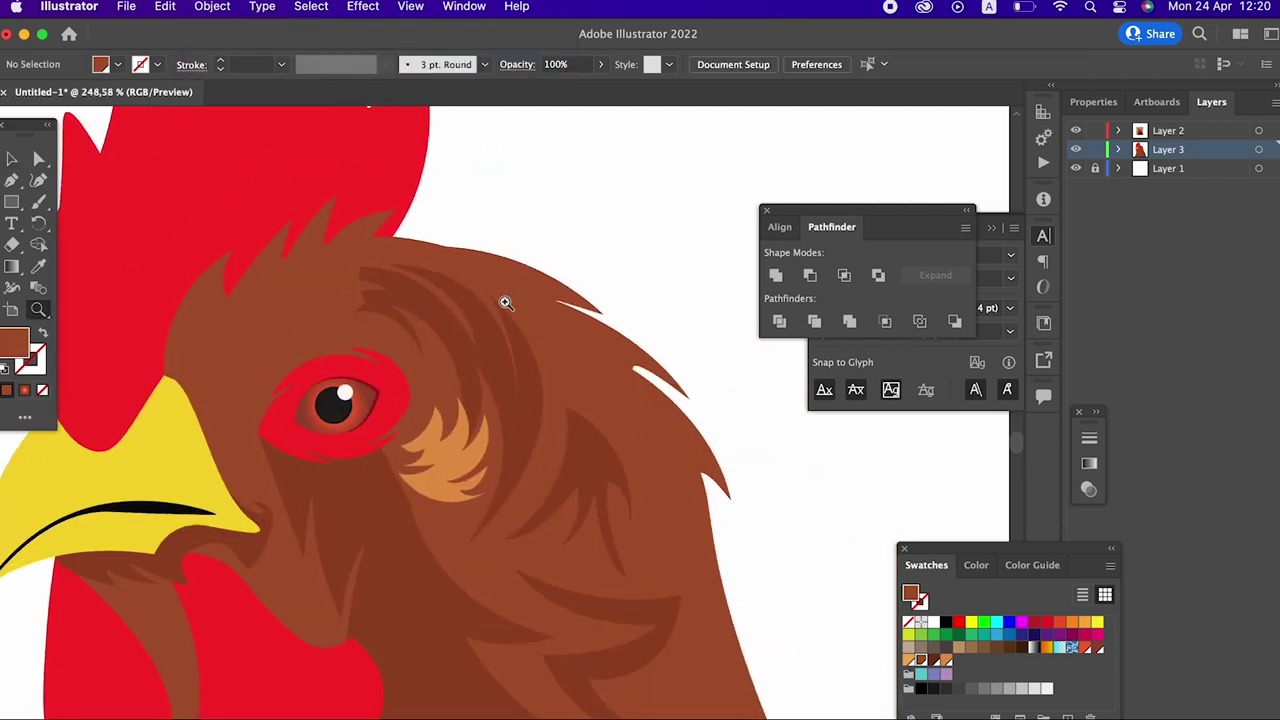
left_click_drag(417, 284, 470, 290)
left_click(10, 159)
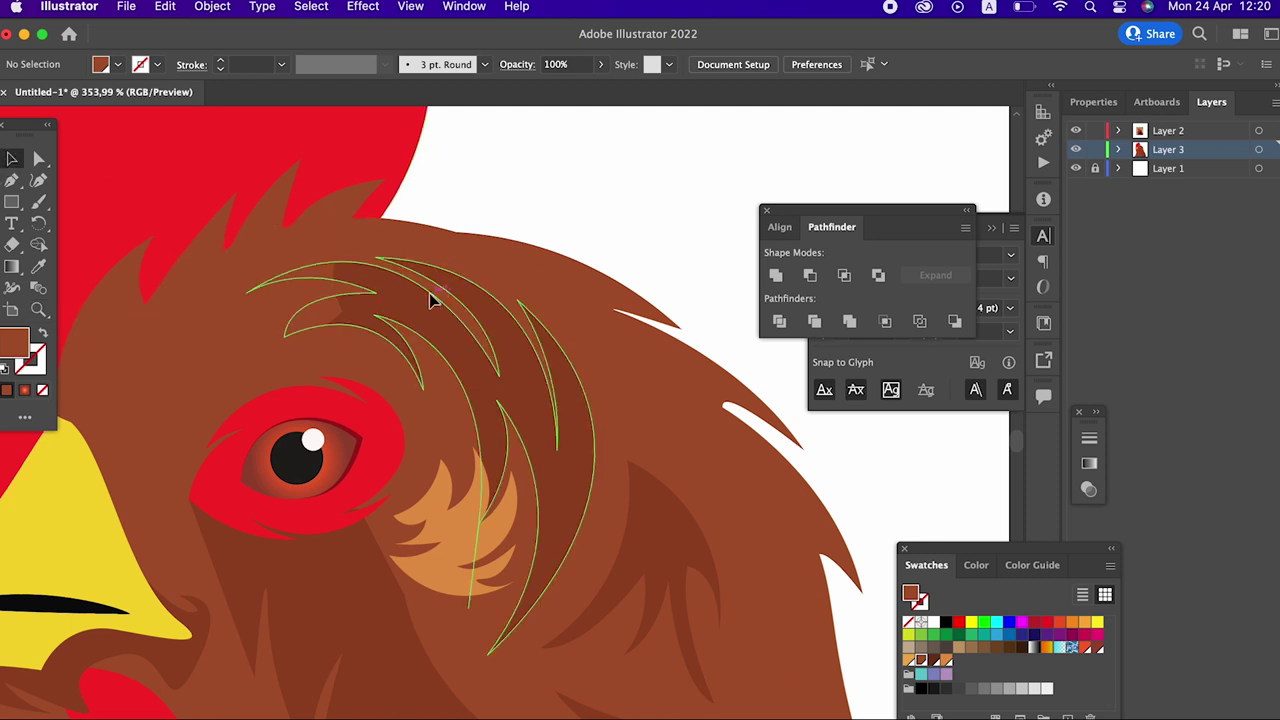
left_click(437, 297)
left_click(205, 6)
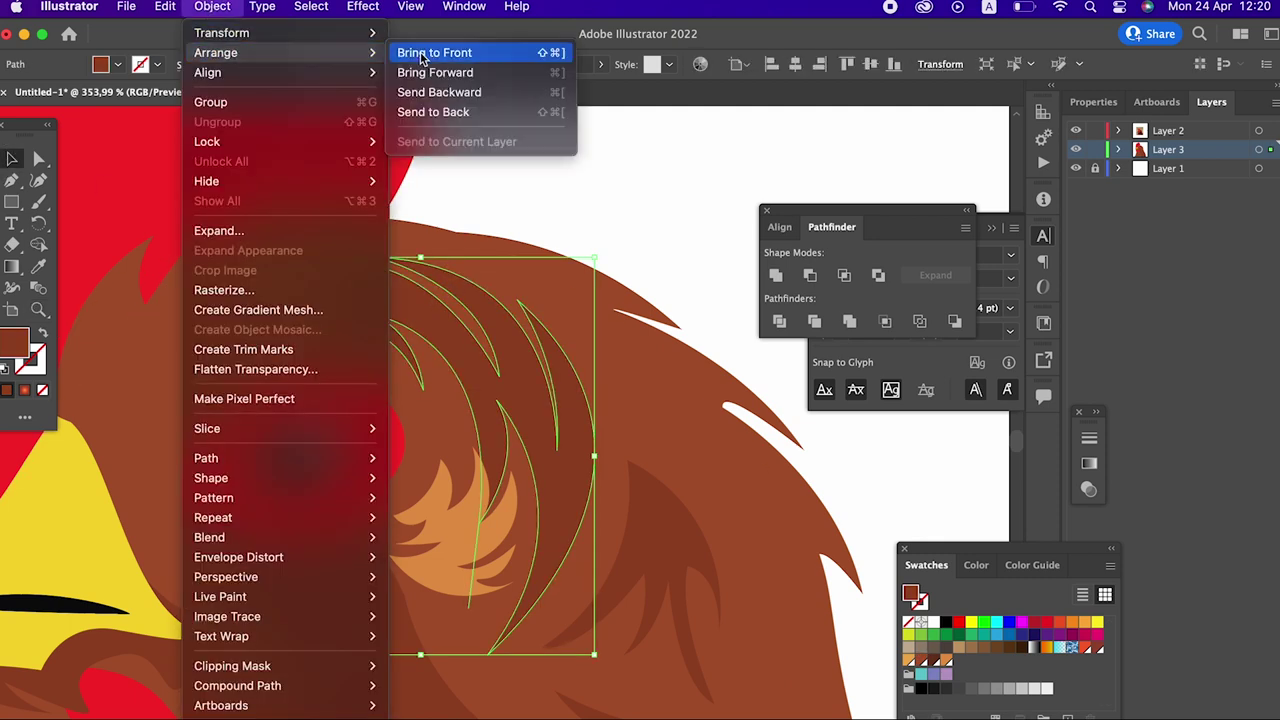
left_click(443, 49)
key("super+shift+a")
key("z")
scroll(429, 257, "up", 3)
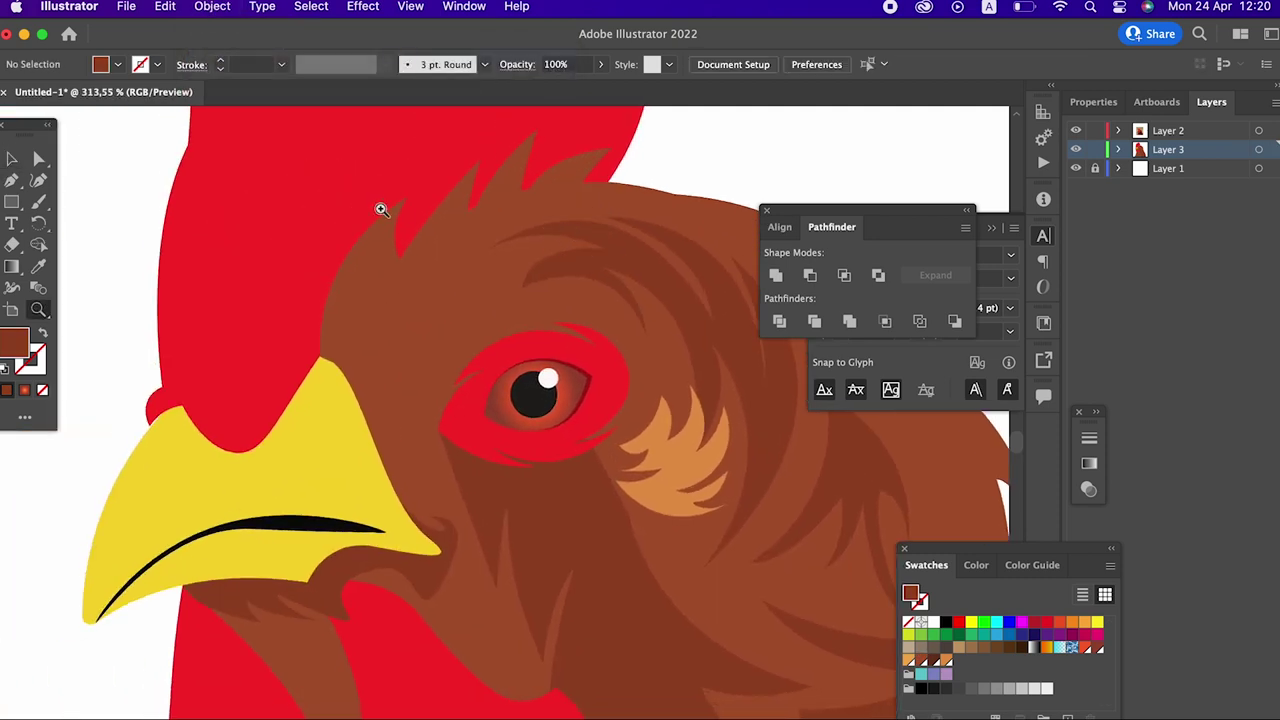
scroll(380, 206, "up", 2)
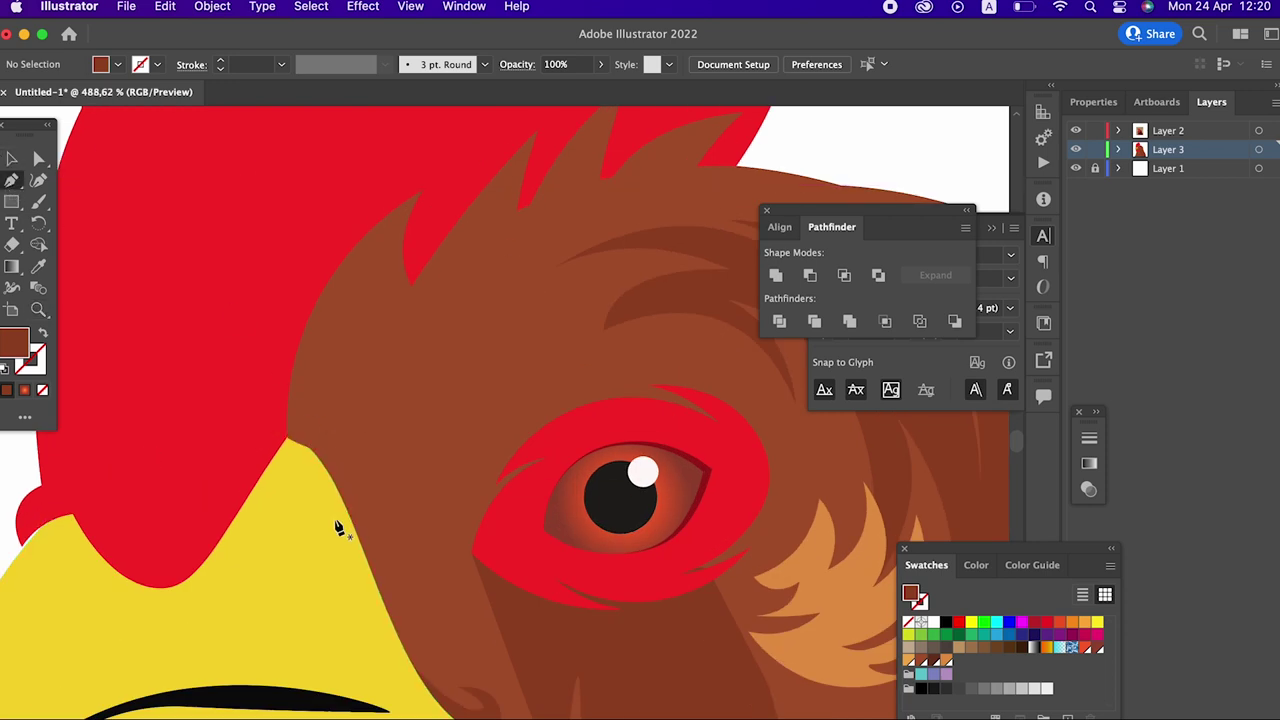
Step: Trace a closed multi-spike feather strand from the forehead up toward the comb with the Pen tool
left_click(330, 435)
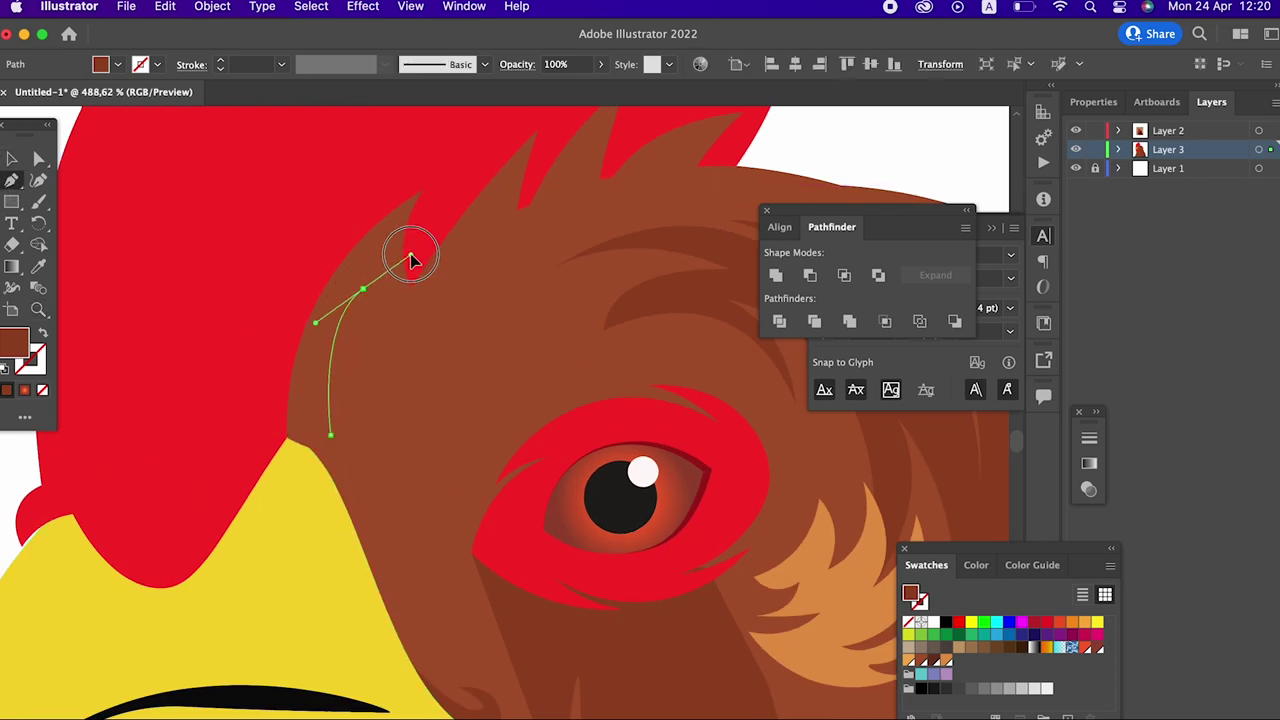
left_click_drag(410, 259, 410, 254)
left_click_drag(408, 436, 490, 505)
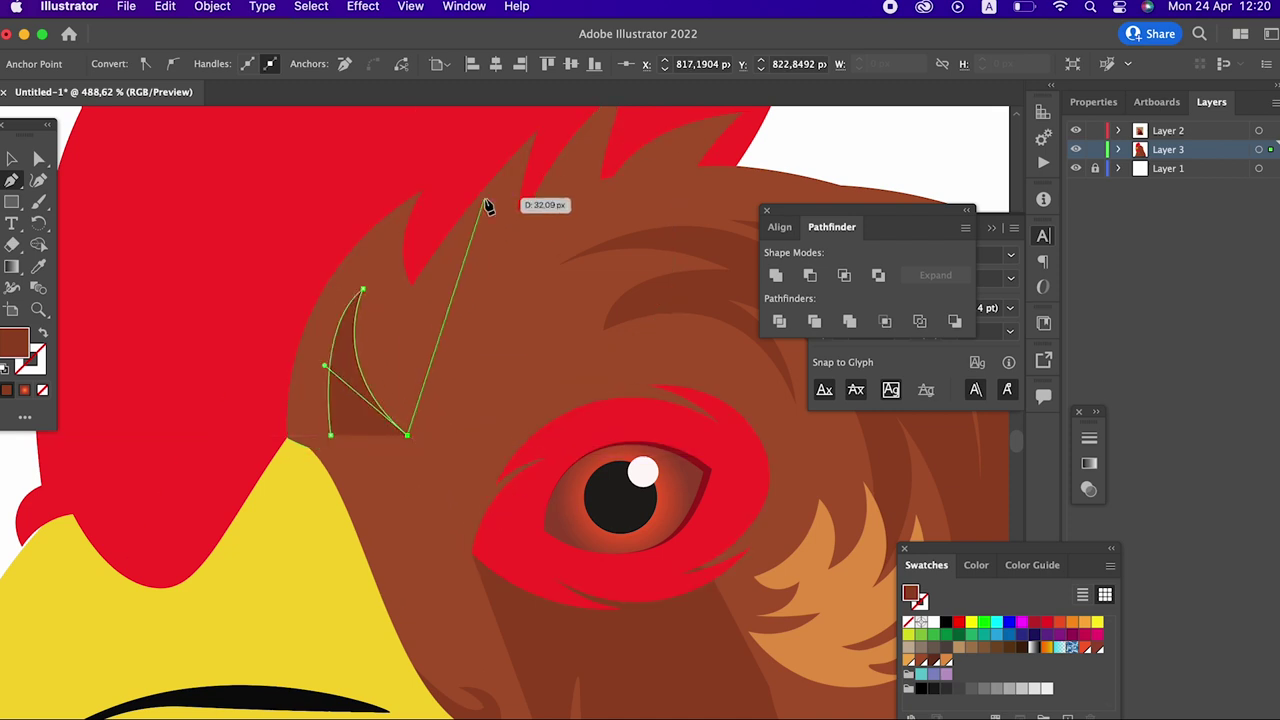
scroll(666, 109, "up", 1)
scroll(640, 245, "up", 4)
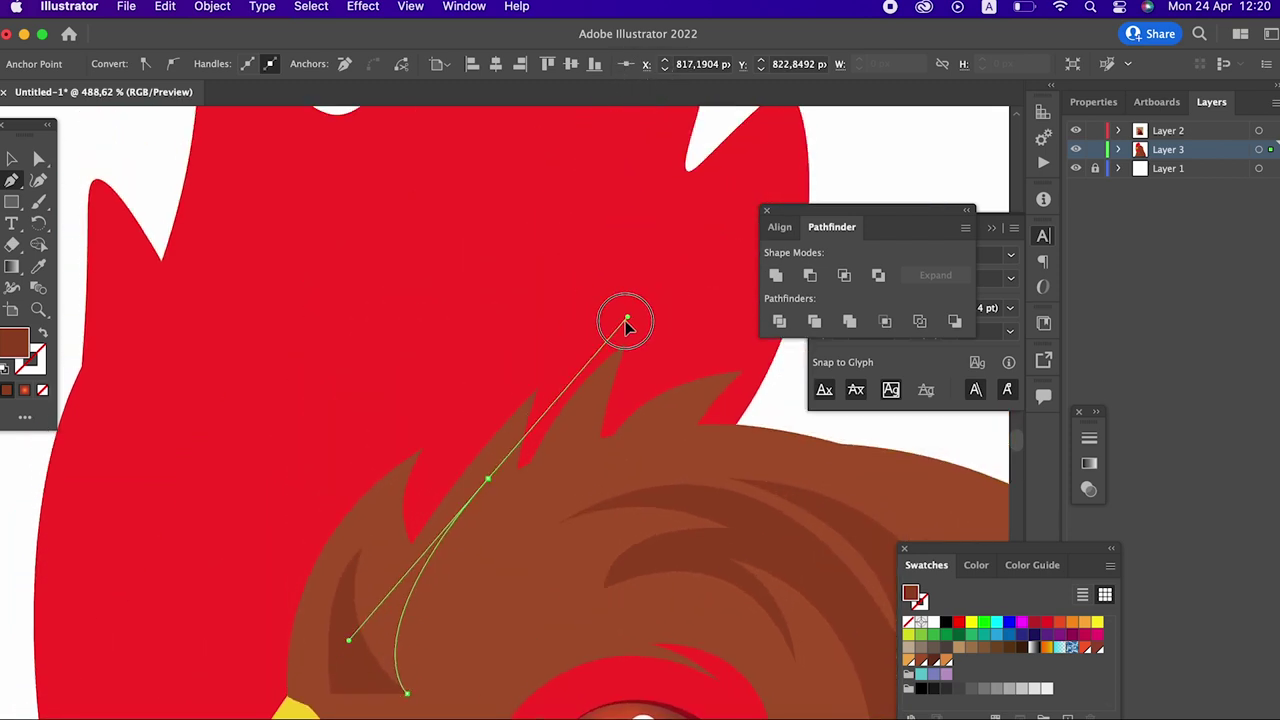
left_click(490, 486)
scroll(490, 488, "down", 5)
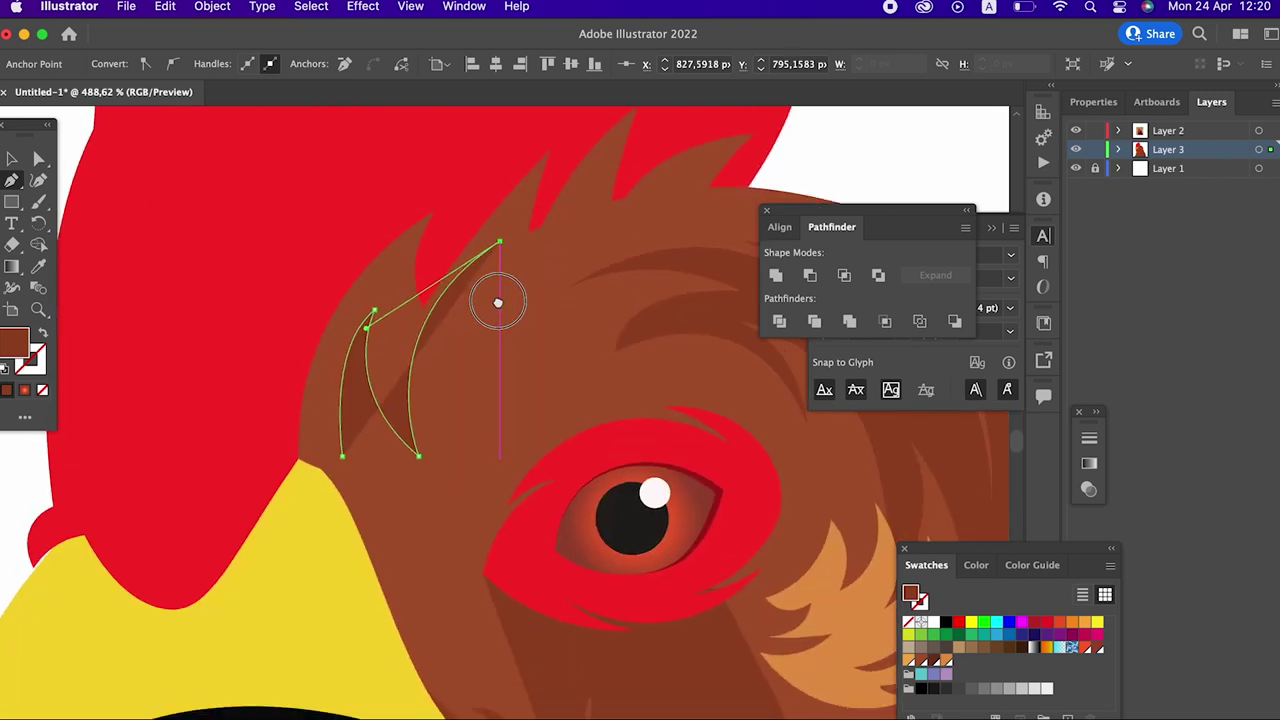
left_click_drag(493, 397, 536, 463)
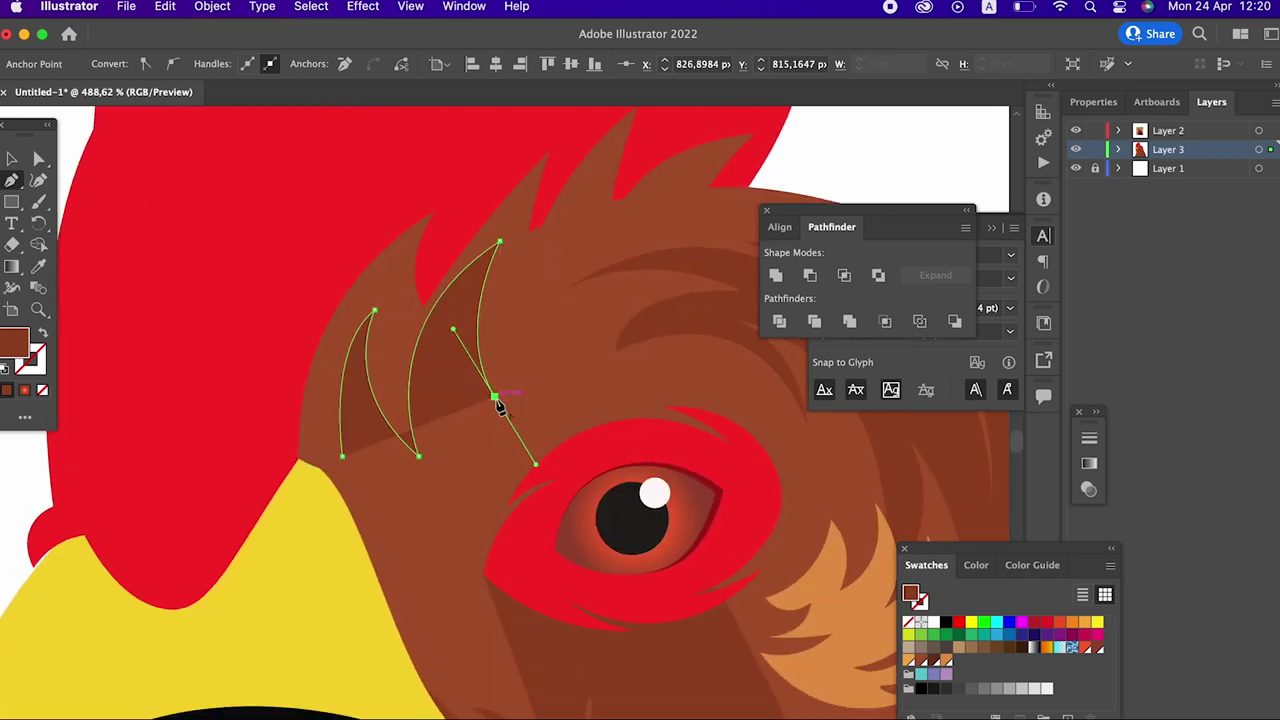
left_click_drag(609, 299, 646, 308)
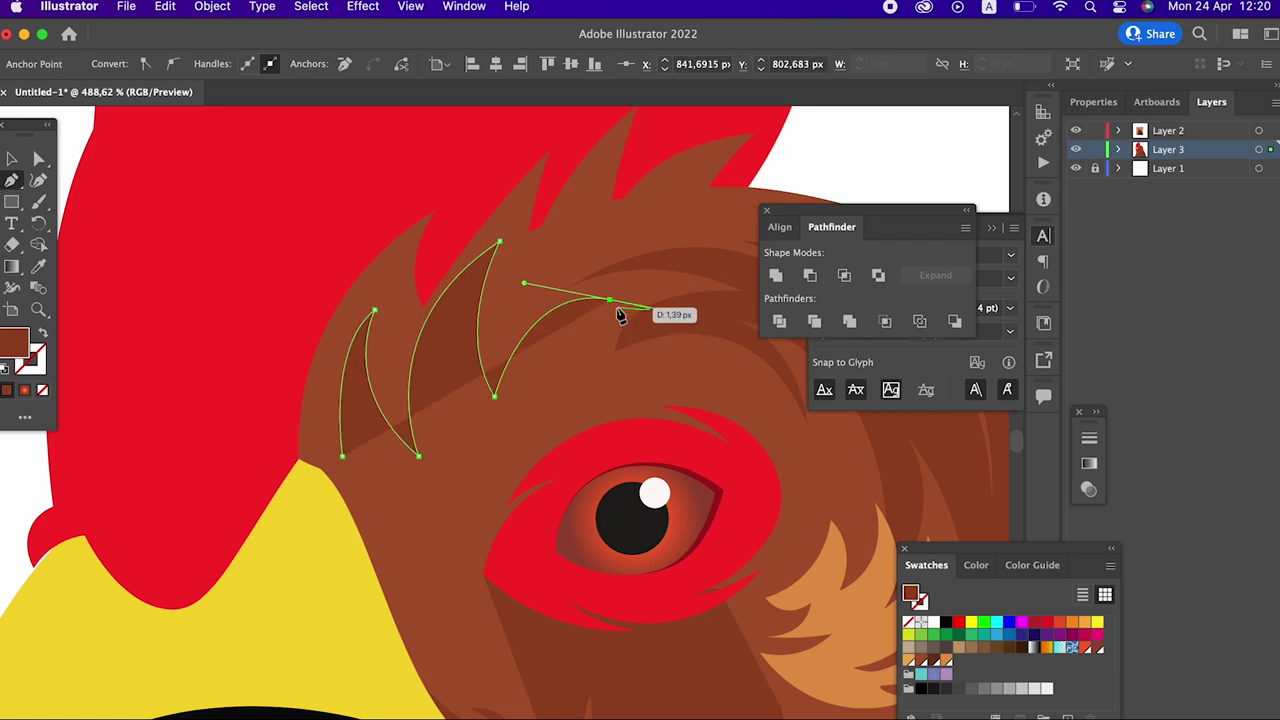
left_click_drag(531, 400, 528, 474)
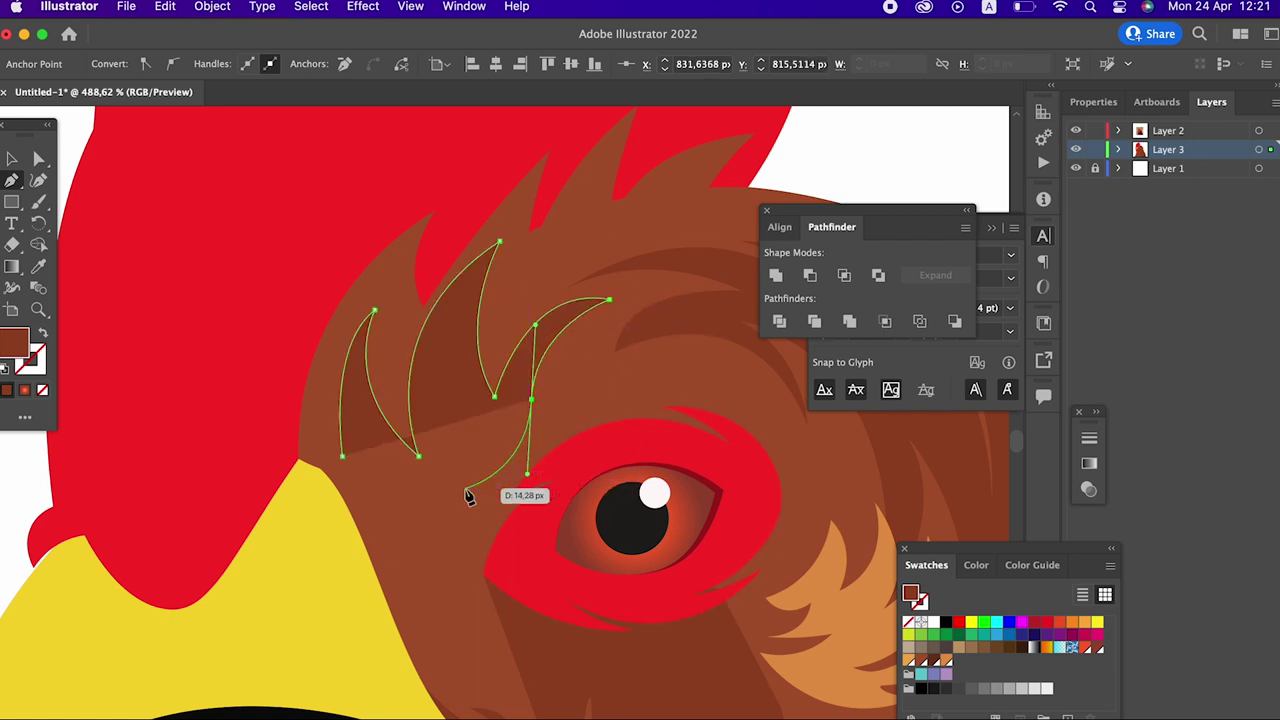
left_click(436, 503)
left_click_drag(480, 407, 431, 340)
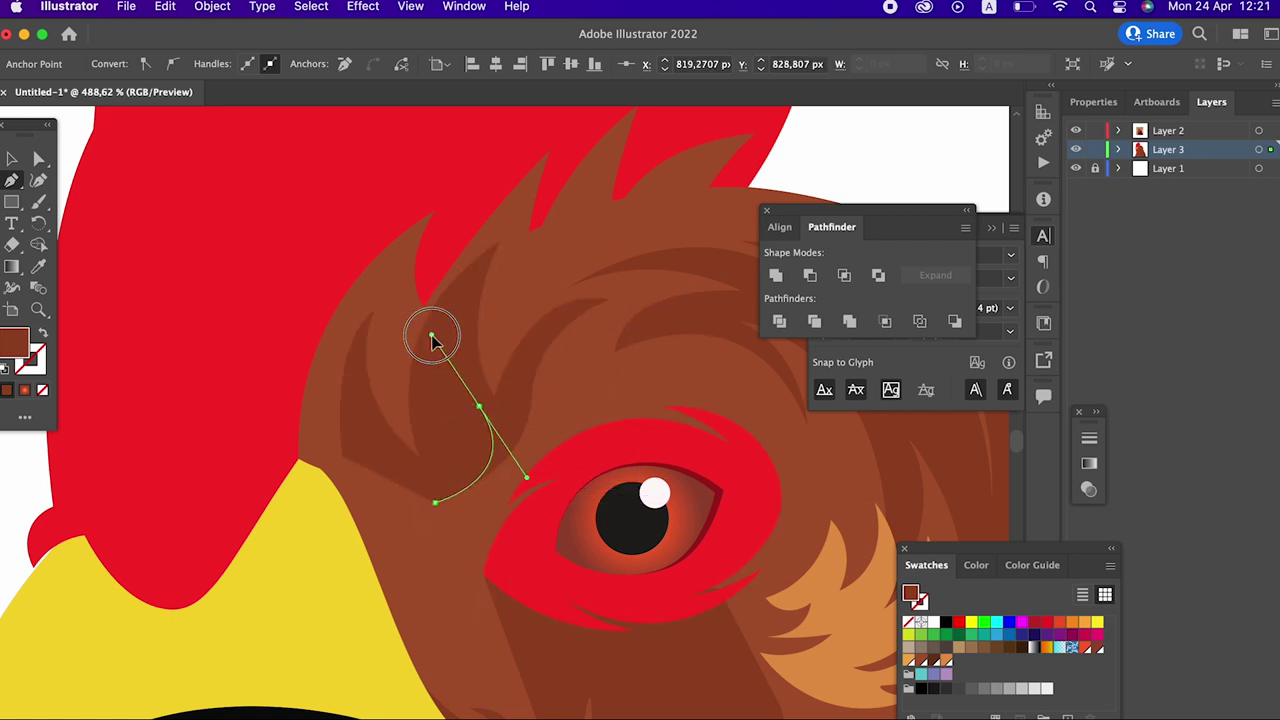
left_click_drag(459, 385, 487, 433)
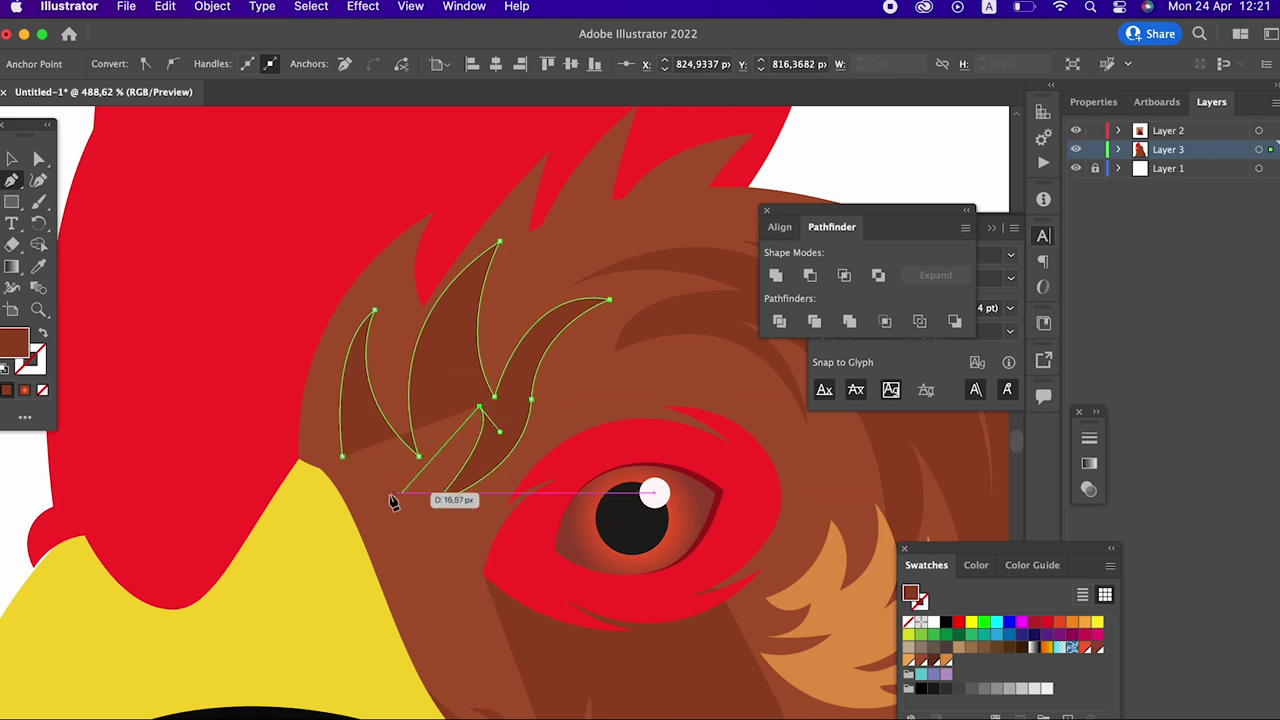
Step: Zoom in and round the new feather's lower-left corner point
key("z")
left_click(395, 402, "alt")
mouse_move(395, 402)
left_mouse_down()
mouse_move(517, 586)
mouse_move(594, 586)
left_mouse_up()
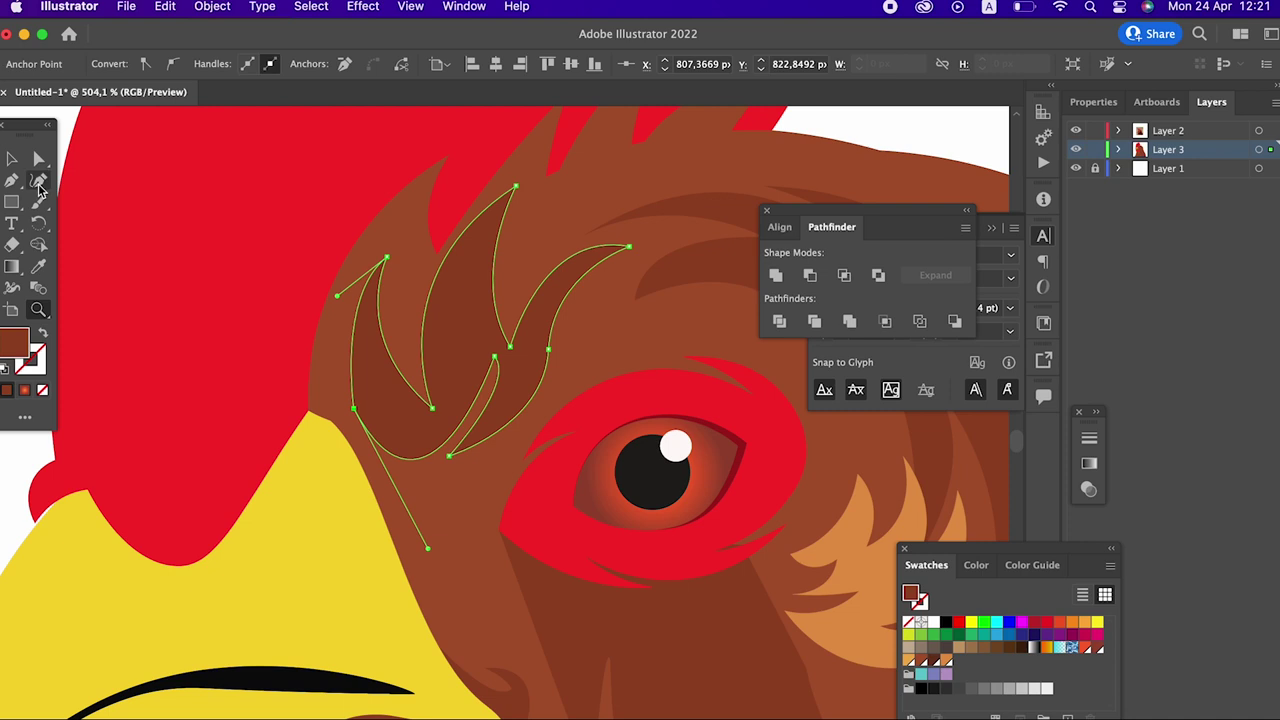
left_click(38, 181)
left_click(38, 158)
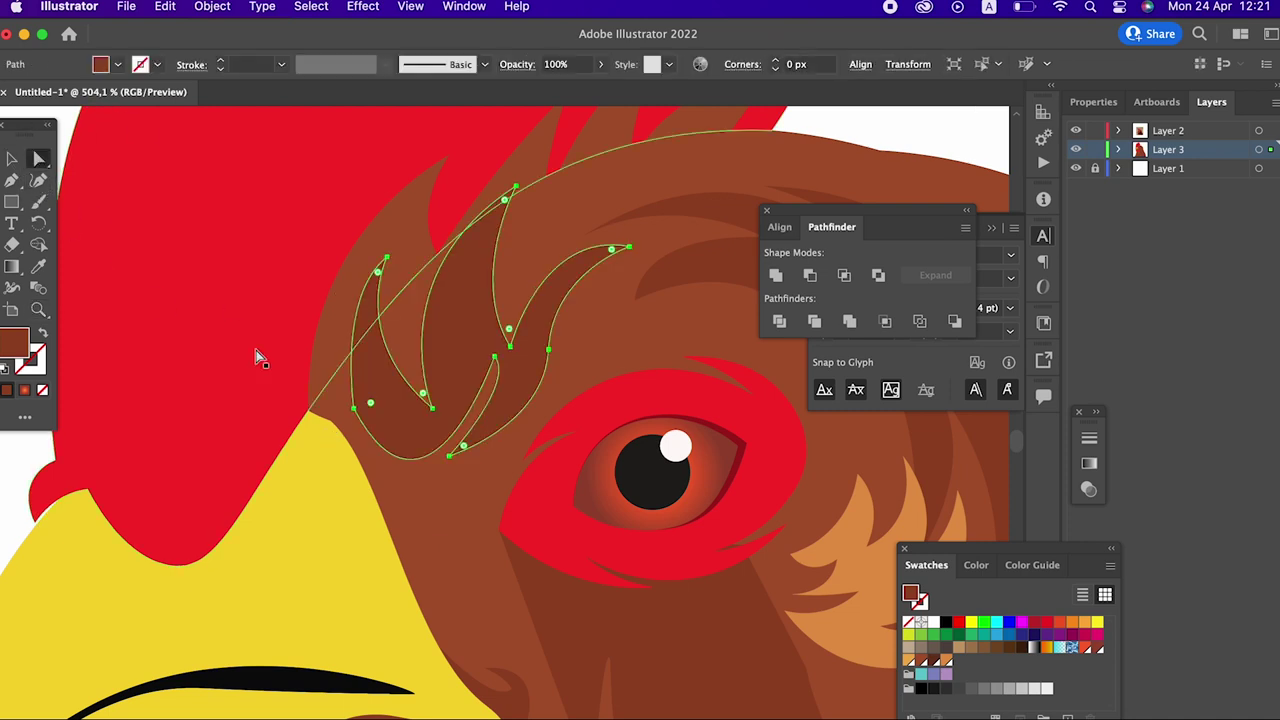
left_click(355, 410)
mouse_move(374, 409)
left_mouse_down()
mouse_move(566, 423)
mouse_move(423, 286)
mouse_move(241, 280)
left_mouse_up()
Step: Clear the selection and zoom in on the rooster's neck
key("z")
scroll(241, 280, "down", 2)
scroll(382, 309, "down", 2)
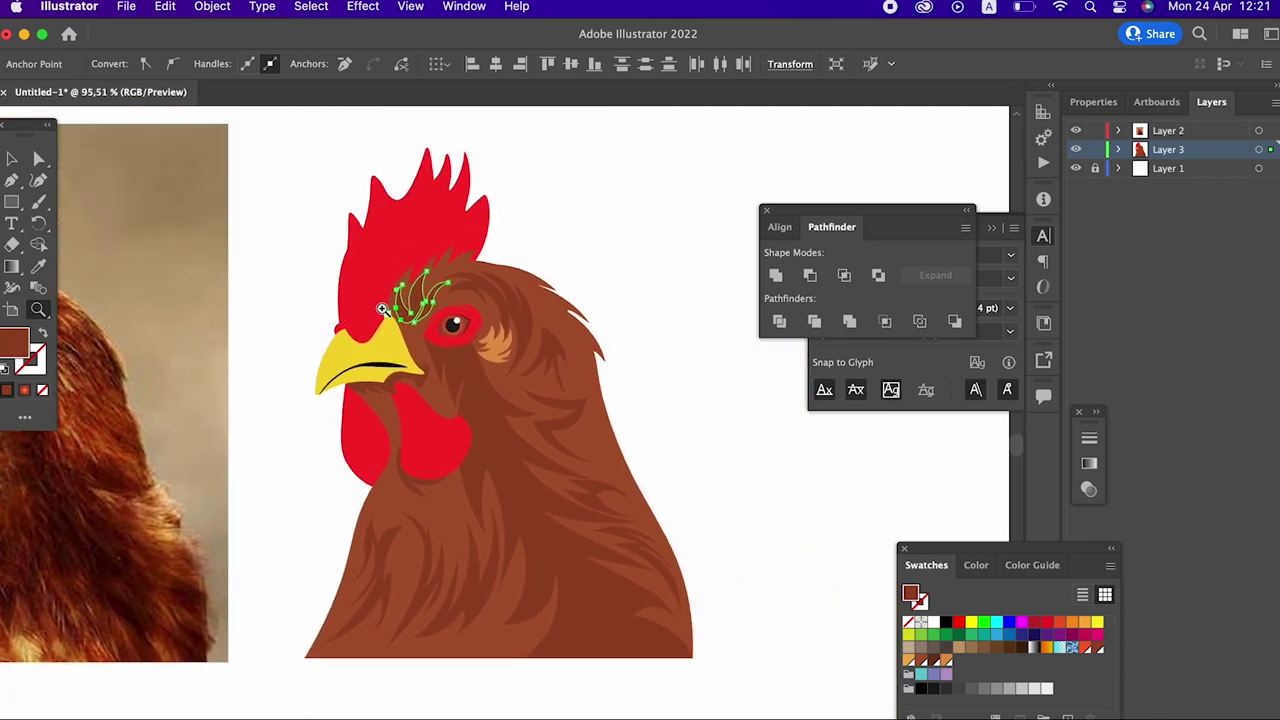
left_click(12, 158)
left_click(634, 466)
left_click(700, 420)
scroll(615, 425, "right", 2)
scroll(615, 425, "up", 1)
key("z")
mouse_move(615, 425)
left_mouse_down()
mouse_move(503, 429)
mouse_move(434, 363)
mouse_move(540, 568)
left_mouse_up()
scroll(540, 568, "up", 1)
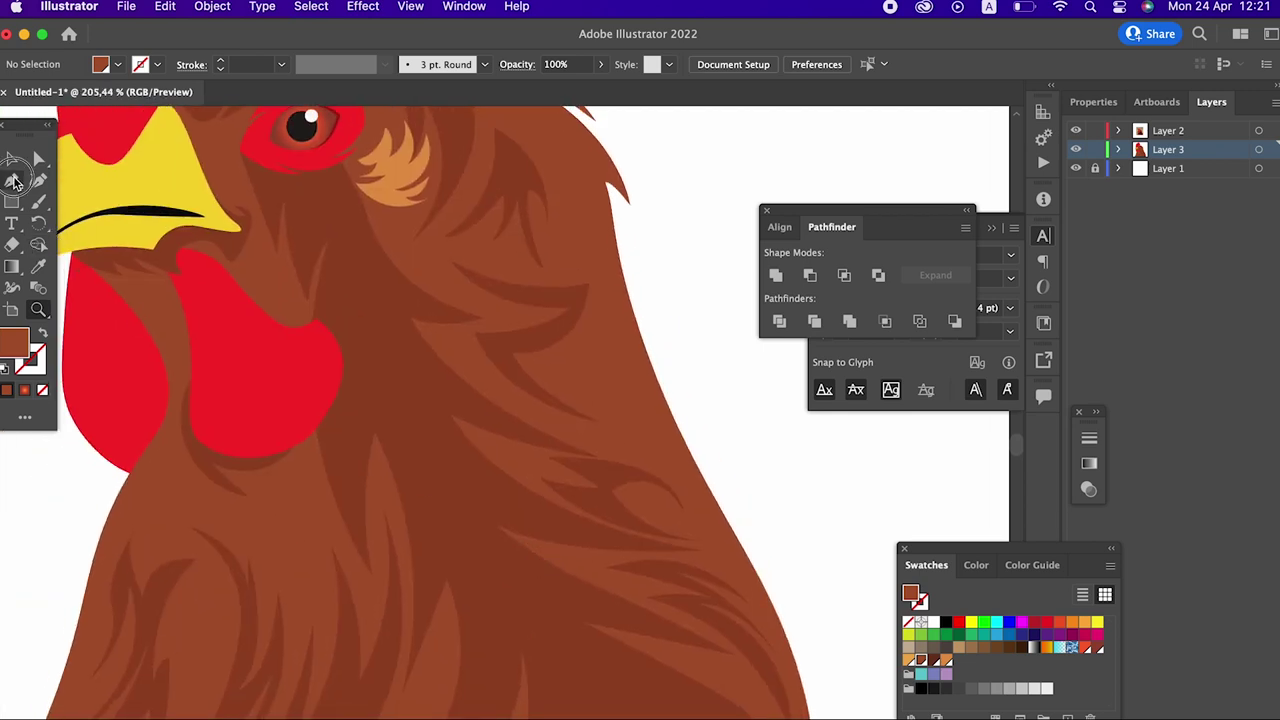
Step: Draw a closed, curved pointed feather strand down the neck
left_click(388, 416)
left_click_drag(430, 604, 409, 692)
left_click(431, 604)
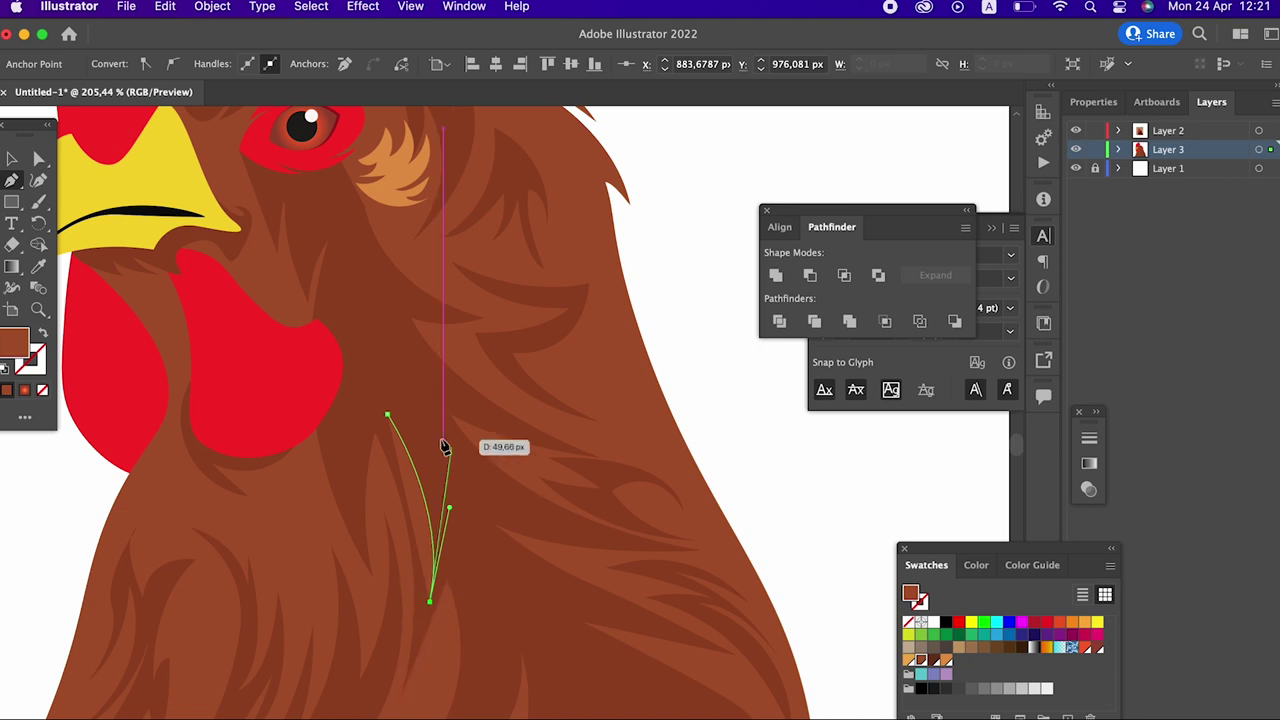
mouse_move(433, 492)
left_mouse_down()
mouse_move(403, 418)
mouse_move(478, 598)
left_mouse_up()
scroll(440, 495, "down", 5)
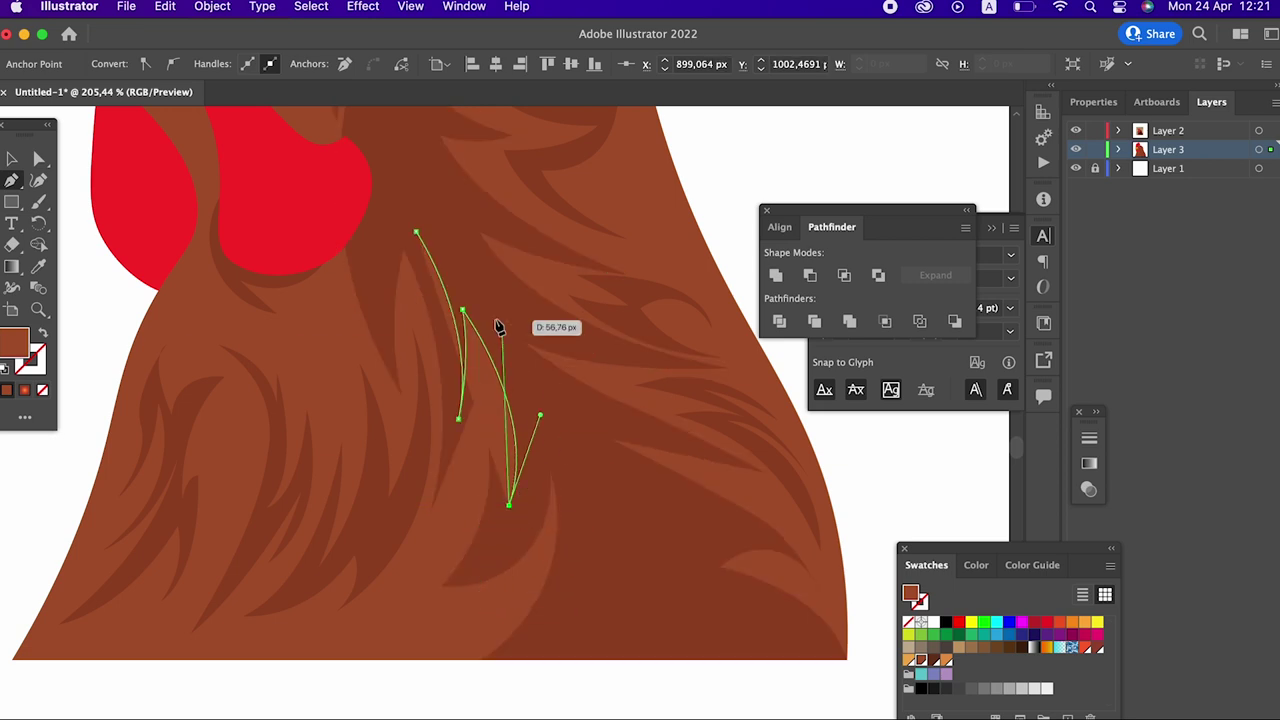
left_click_drag(480, 297, 575, 622)
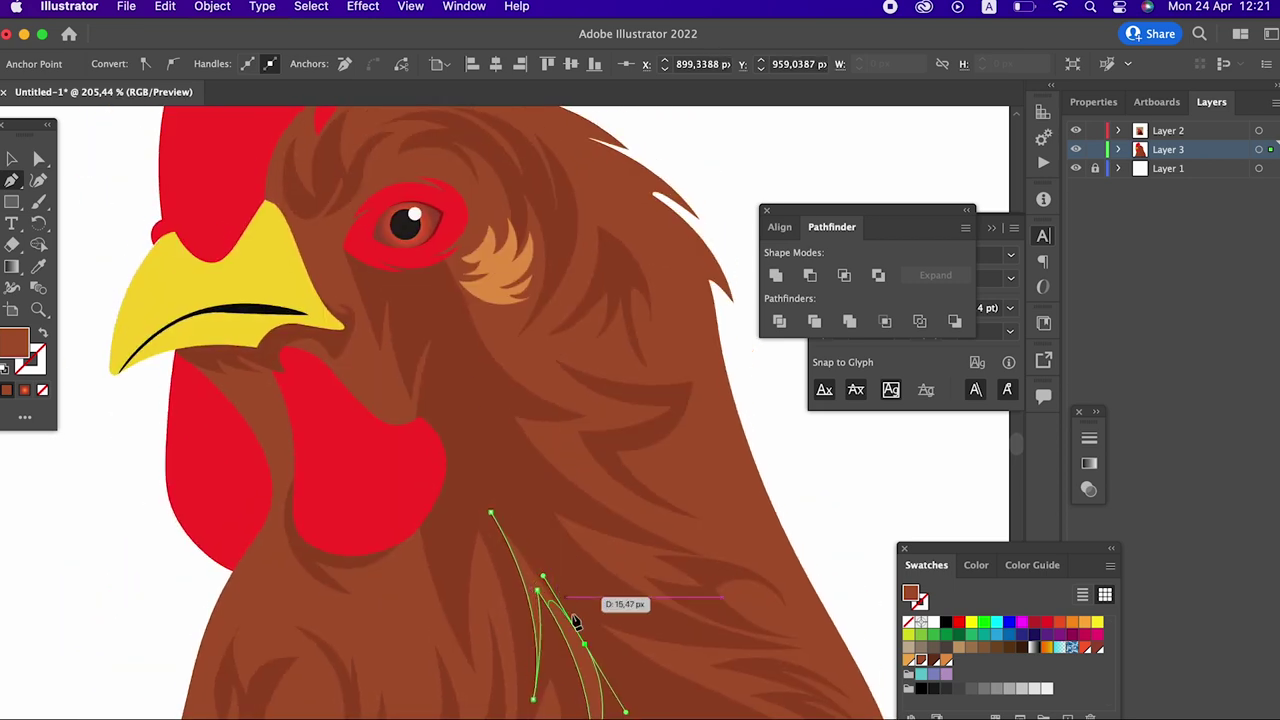
mouse_move(670, 705)
left_mouse_down()
mouse_move(755, 712)
mouse_move(730, 716)
left_mouse_up()
key("ctrl+z")
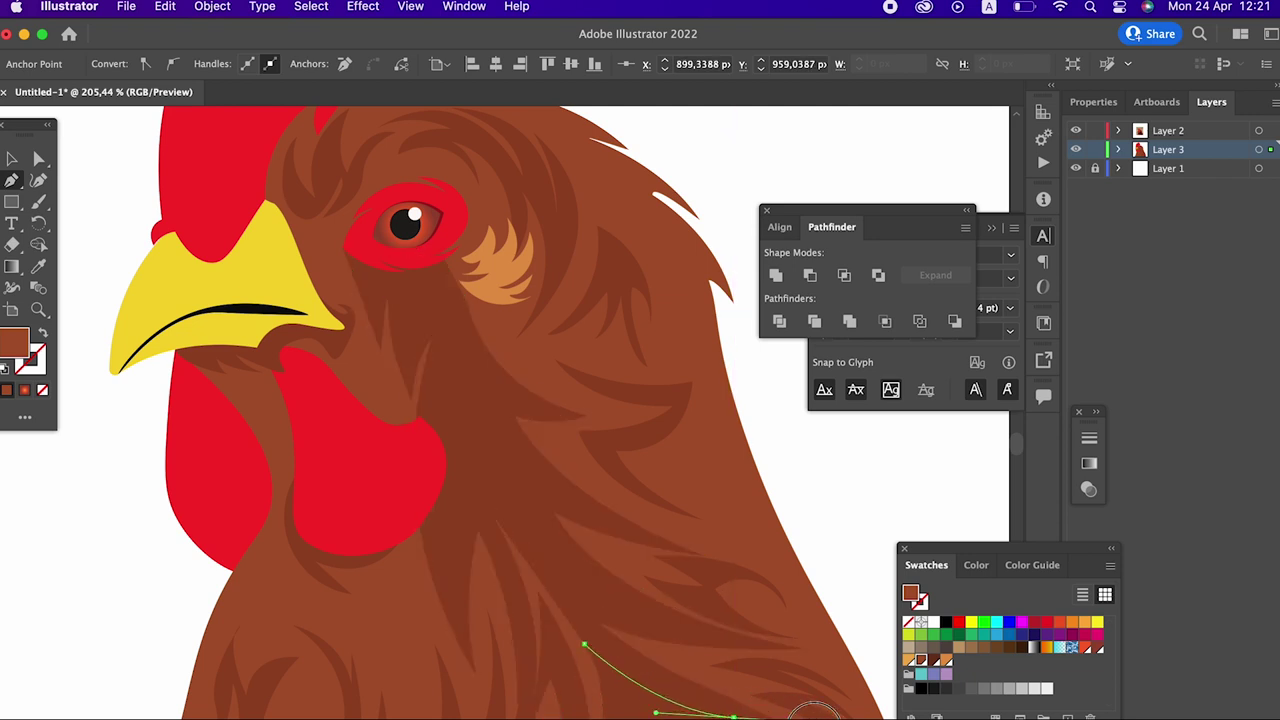
key("ctrl+shift+z")
left_click(573, 611)
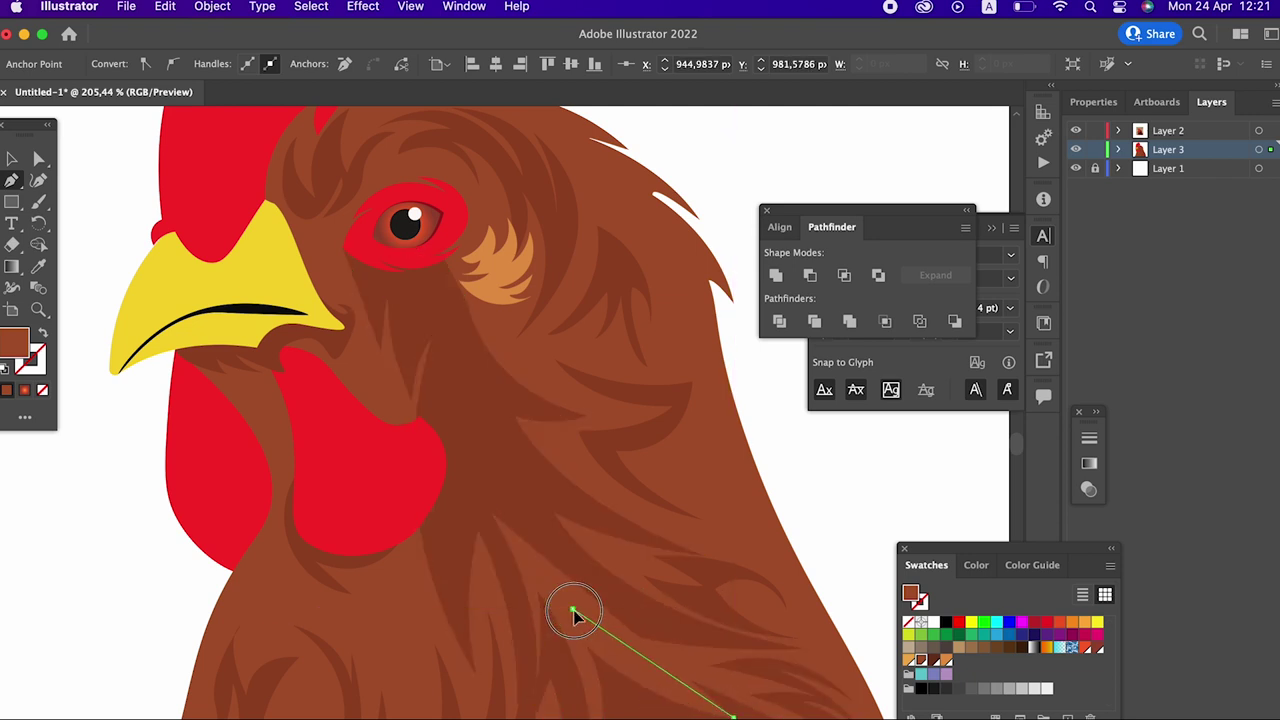
left_click(595, 540)
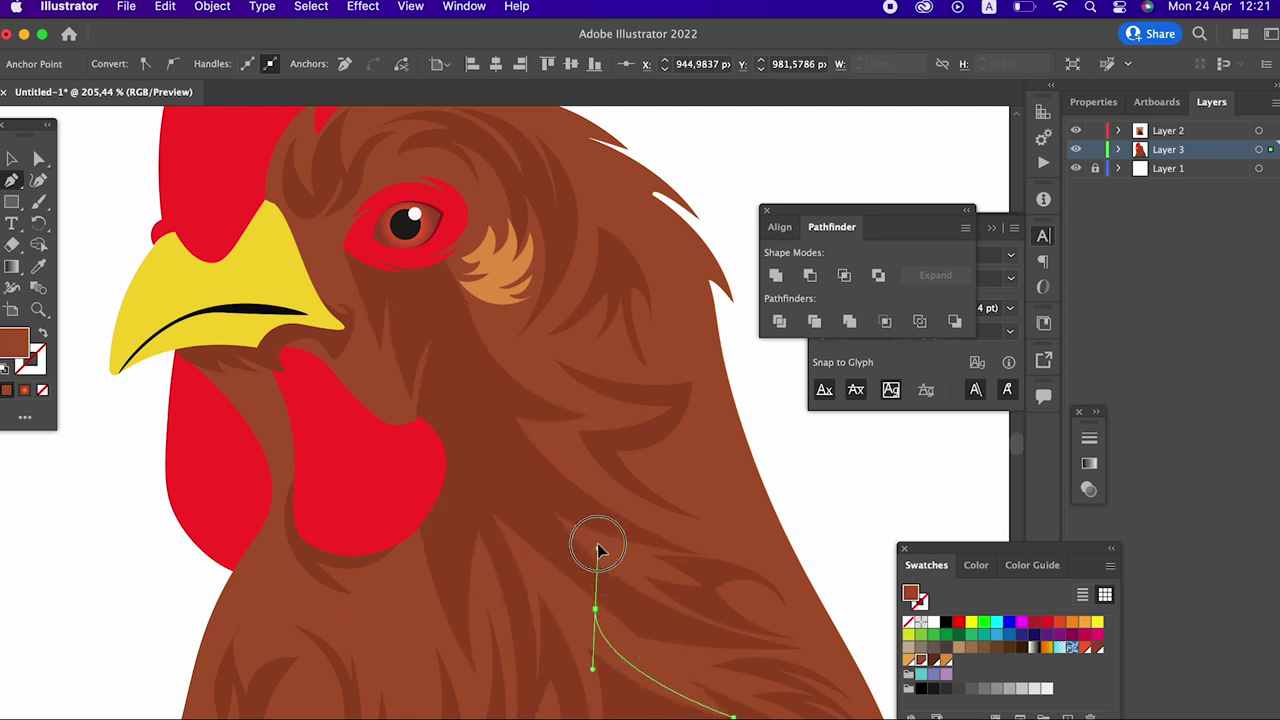
left_click_drag(586, 612, 591, 638)
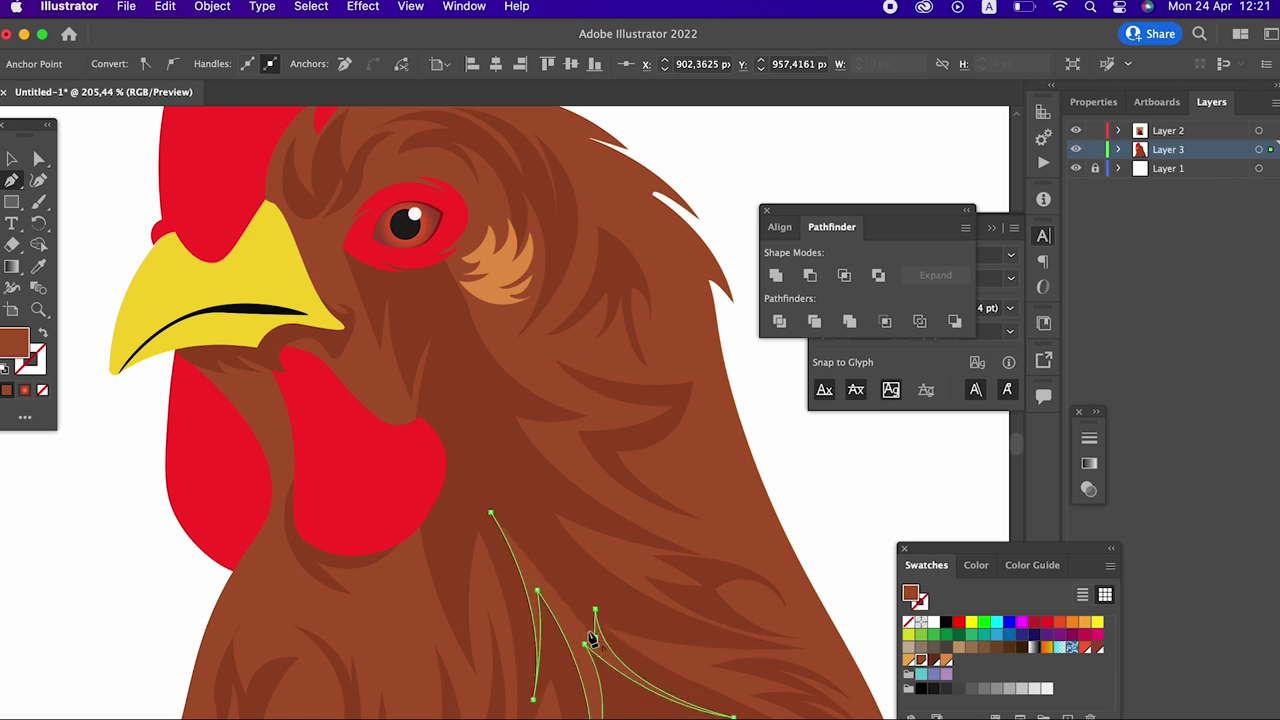
mouse_move(546, 503)
left_mouse_down()
mouse_move(567, 482)
mouse_move(538, 523)
left_mouse_up()
left_click(567, 482)
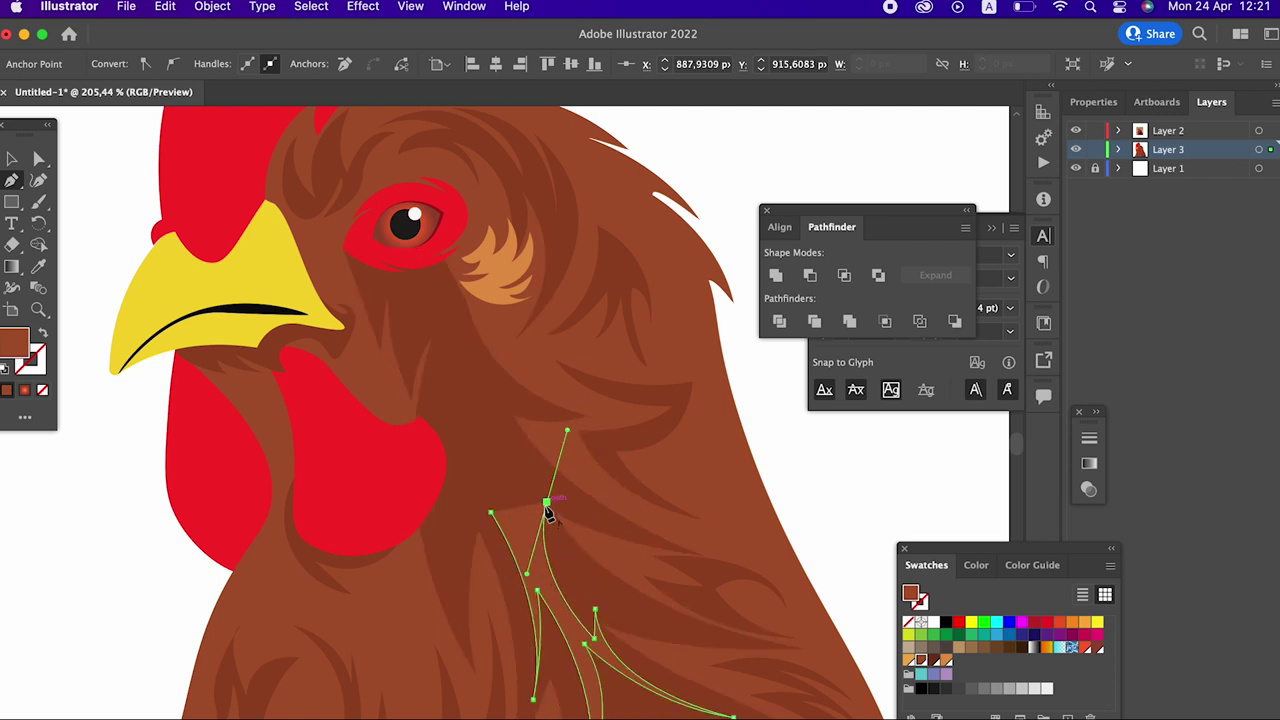
Step: Begin another neck feather strand, curving it upward
left_click_drag(545, 590, 549, 590)
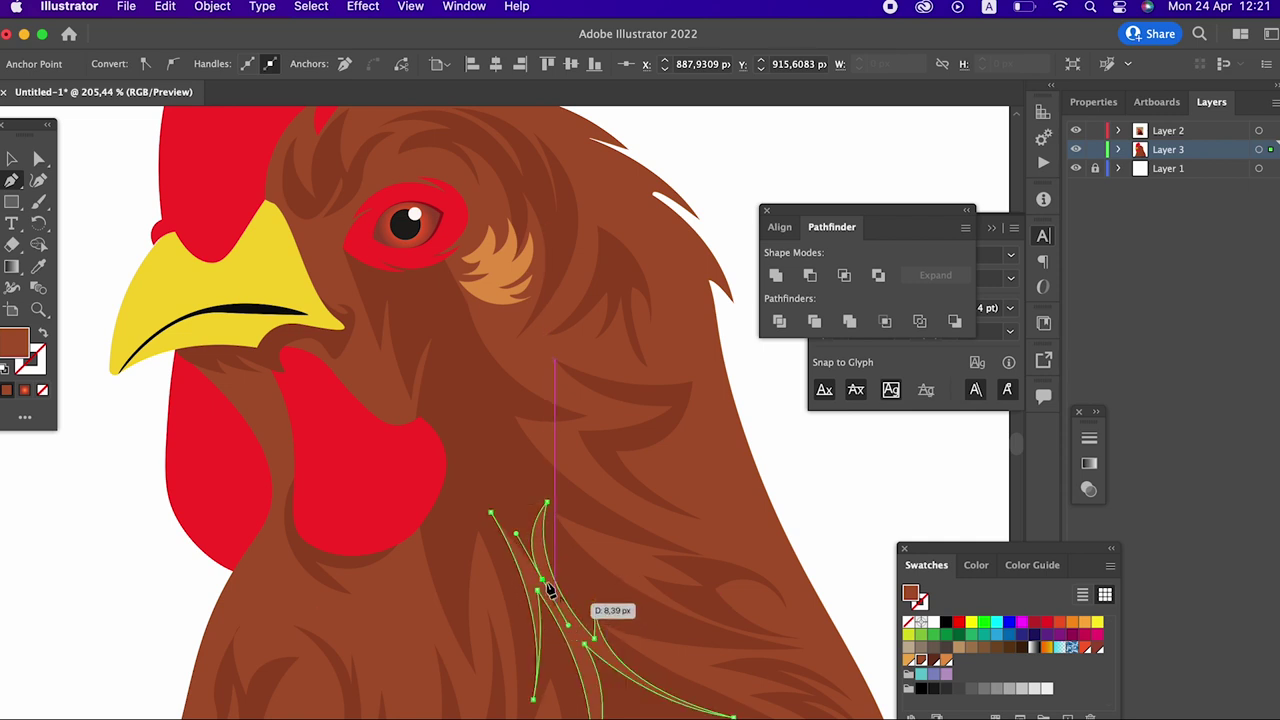
left_click(505, 392)
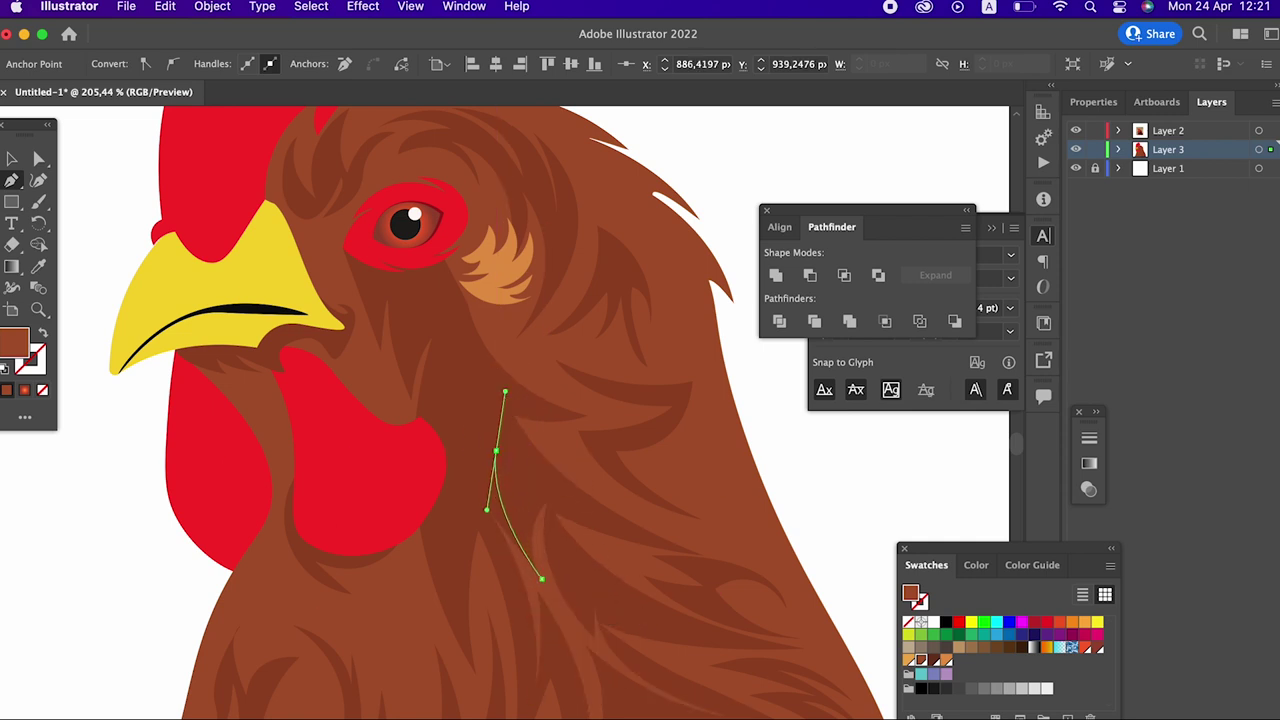
left_click_drag(496, 453, 500, 529)
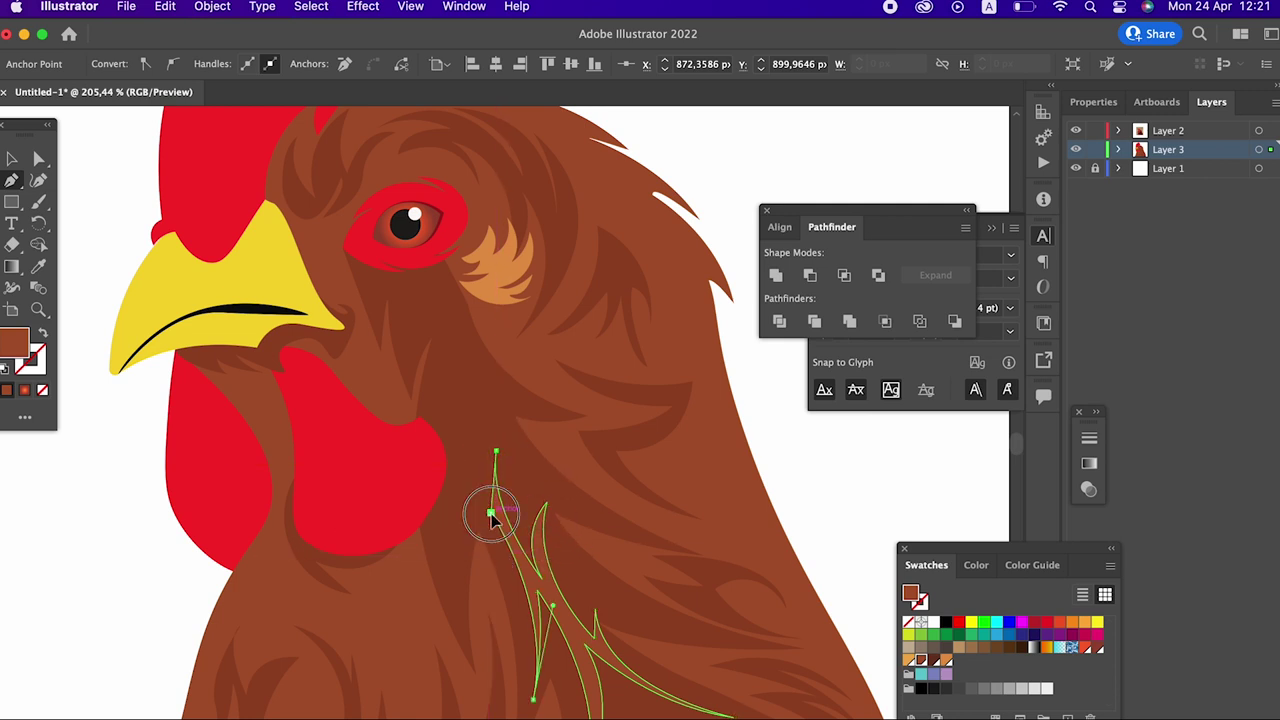
key("z")
mouse_move(660, 623)
left_mouse_down()
mouse_move(439, 405)
mouse_move(445, 535)
left_mouse_up()
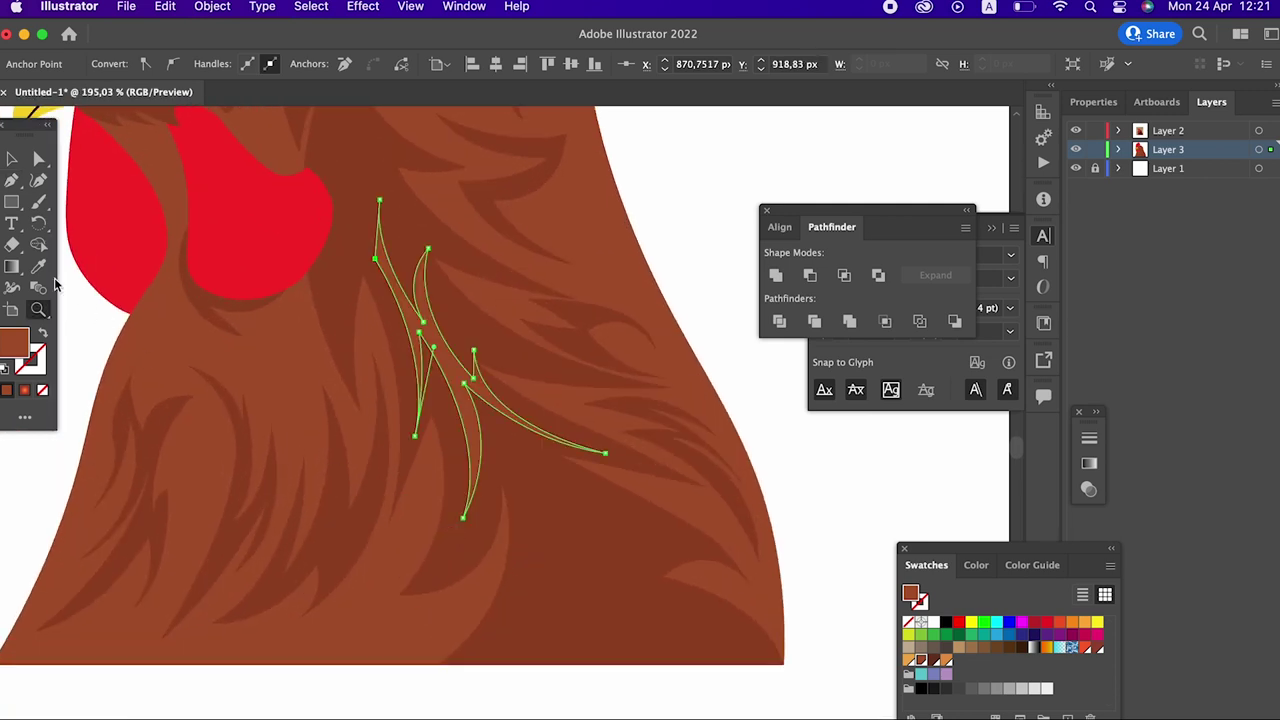
Step: Fill the neck strands with darker brown #873C1E
double_click(14, 343)
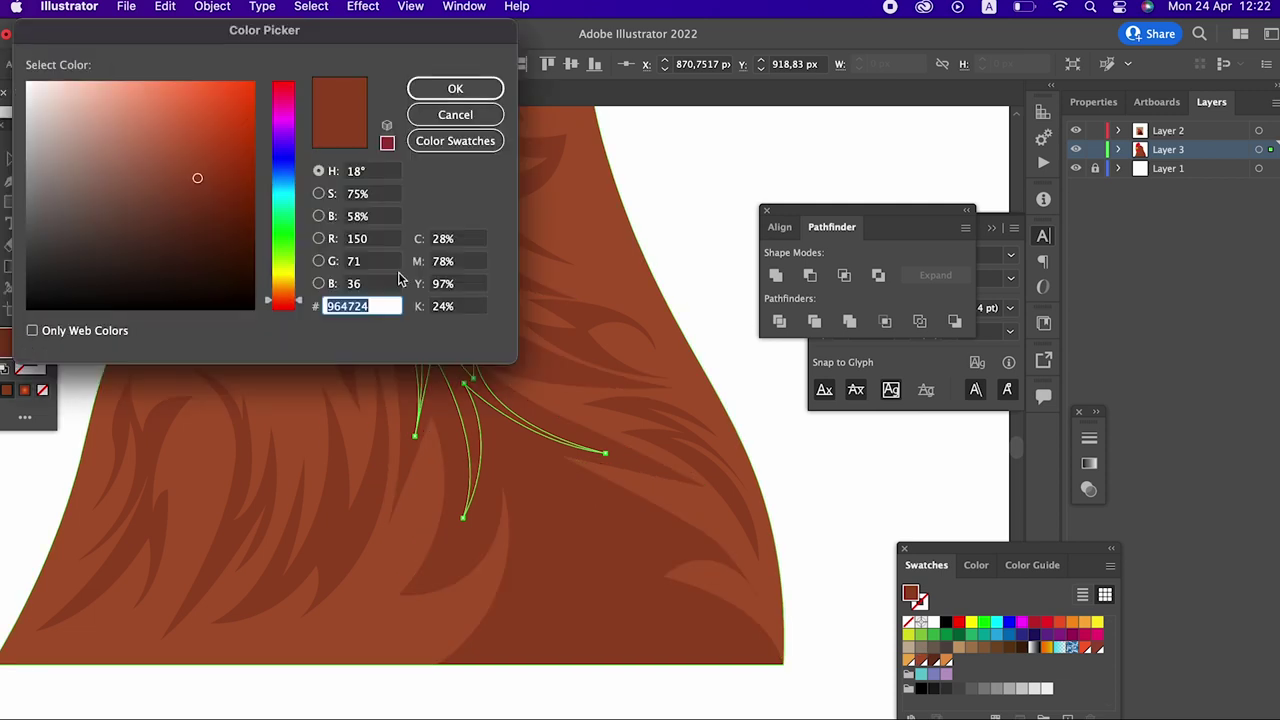
left_click(206, 189)
left_click(466, 87)
Step: Zoom in and out to check the darkened strands, then deselect them
left_click(483, 286, "alt")
left_click_drag(589, 449, 591, 427)
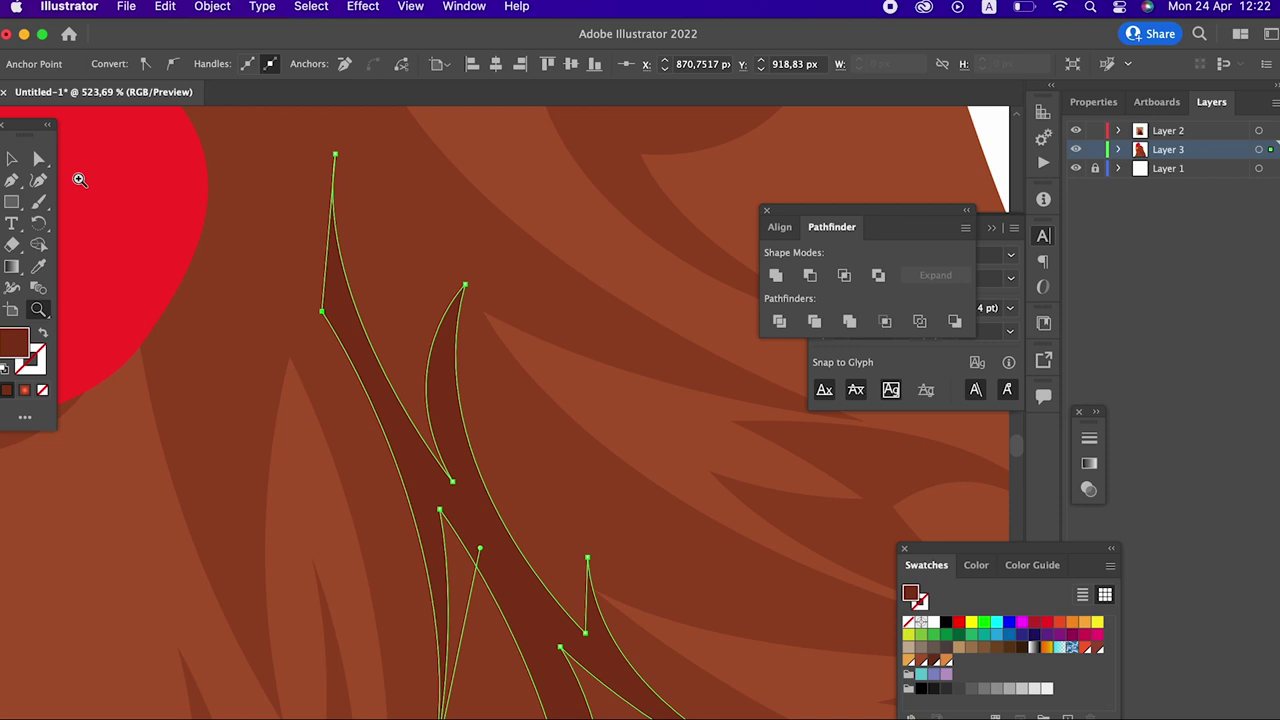
key("a")
left_click_drag(339, 308, 1223, 429)
key("z")
left_click_drag(631, 411, 250, 432)
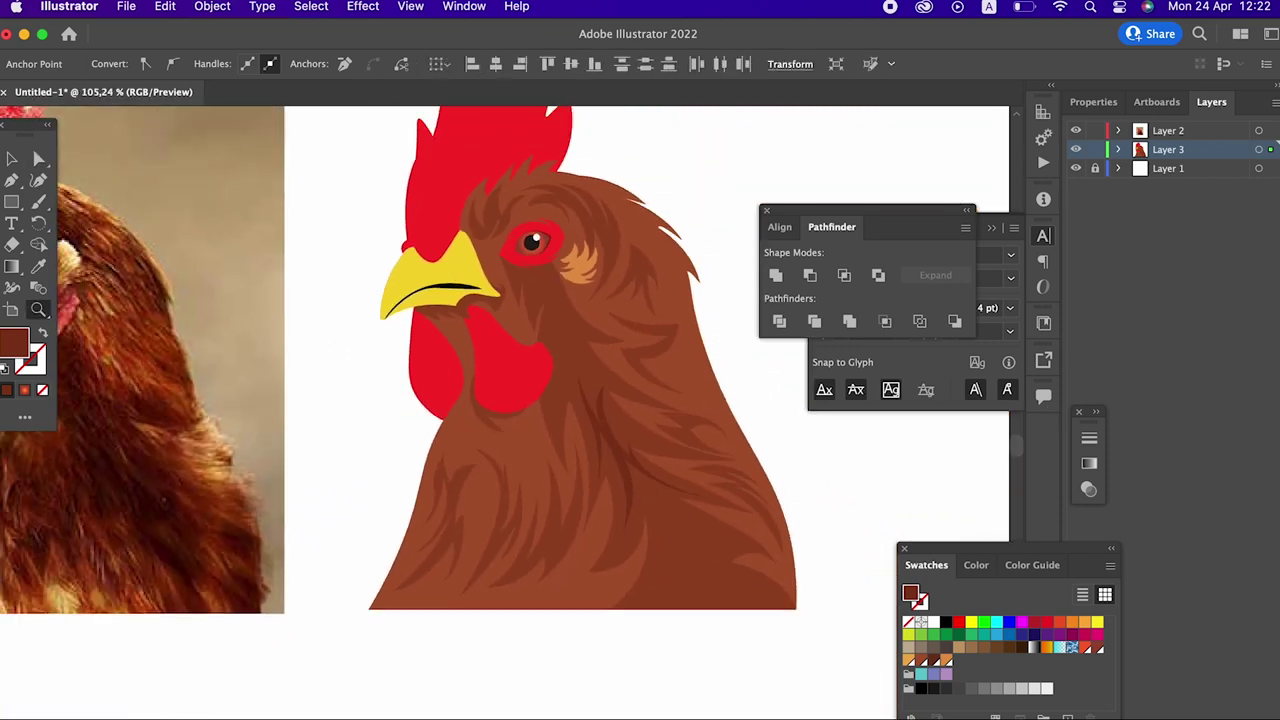
left_click_drag(467, 300, 367, 310)
left_click(12, 159)
key("super+shift+a")
Step: Zoom in on the eye and draw the shadow's lower edge with sharp-tipped strands from the eye's left corner
key("z")
mouse_move(629, 283)
left_mouse_down()
mouse_move(531, 452)
mouse_move(569, 537)
mouse_move(659, 365)
left_mouse_up()
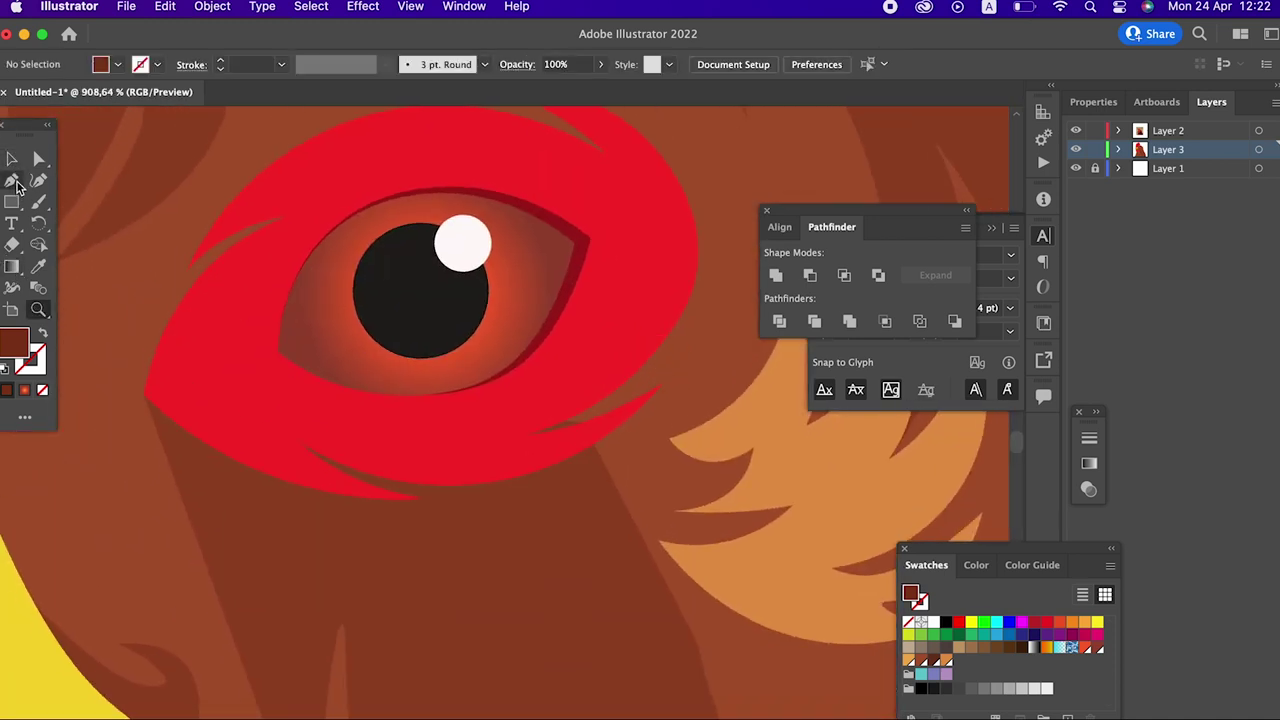
left_click(144, 395)
left_click_drag(347, 568, 519, 618)
left_click(349, 569)
left_click_drag(217, 450, 198, 383)
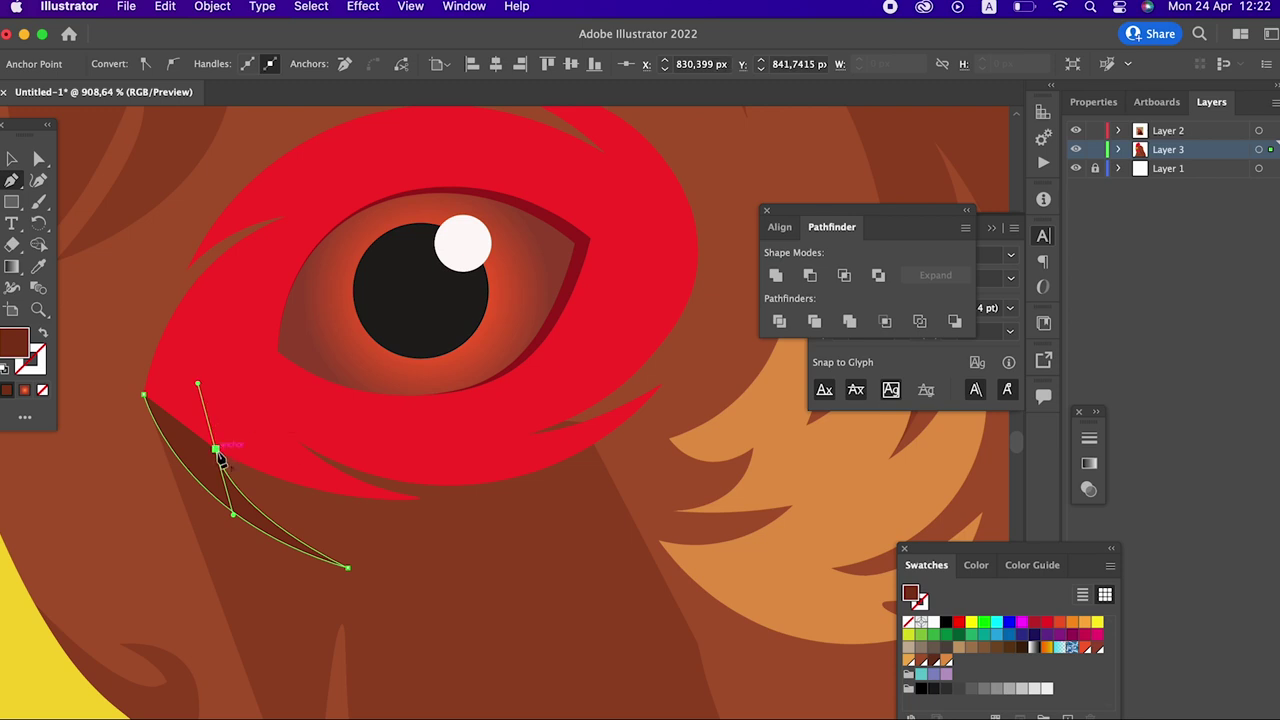
left_click_drag(533, 492, 765, 401)
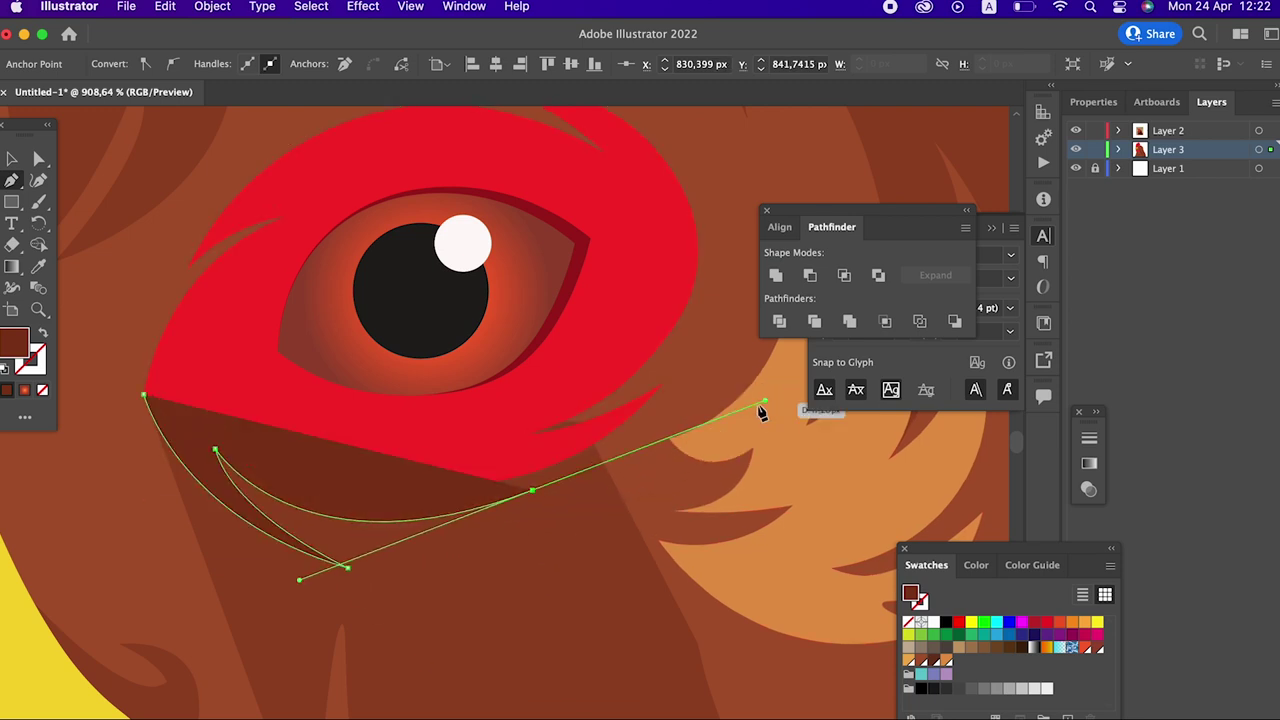
left_click(531, 491)
left_click_drag(333, 460, 274, 406)
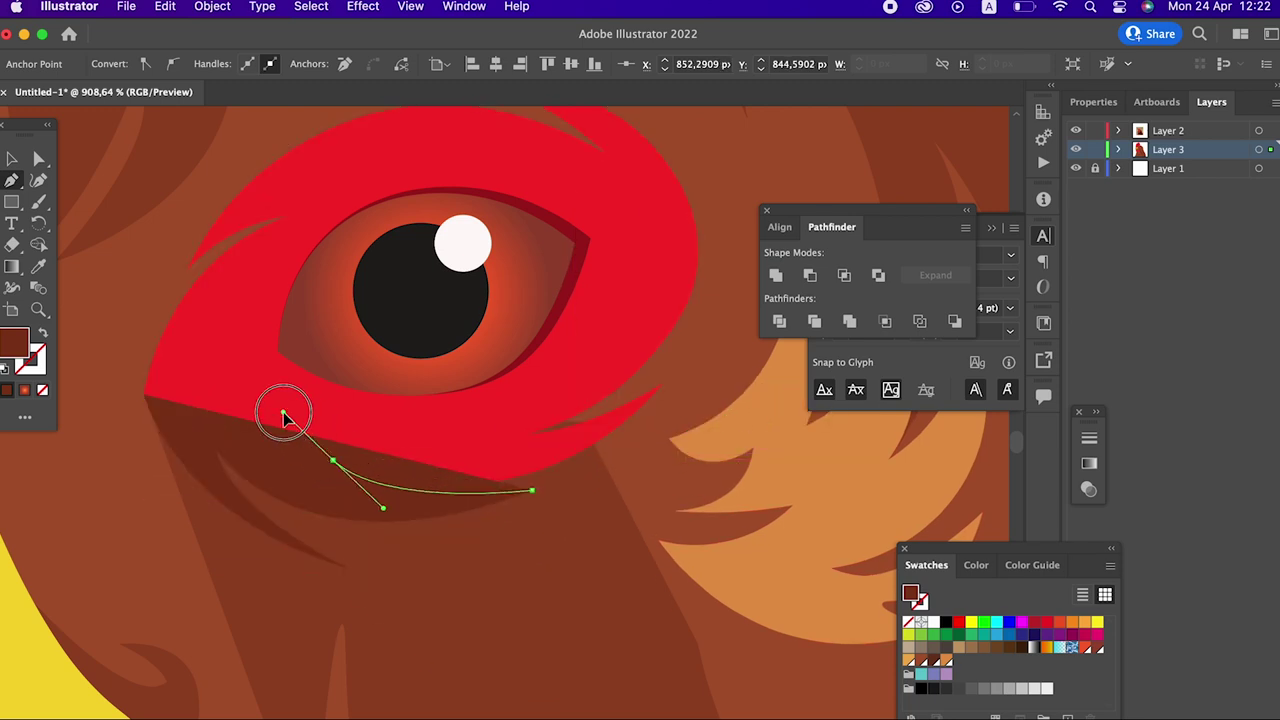
left_click(334, 461)
Step: Sweep the shadow up beside the eye's right and close it at the starting point
left_click_drag(703, 342, 757, 148)
left_click_drag(724, 218, 715, 433)
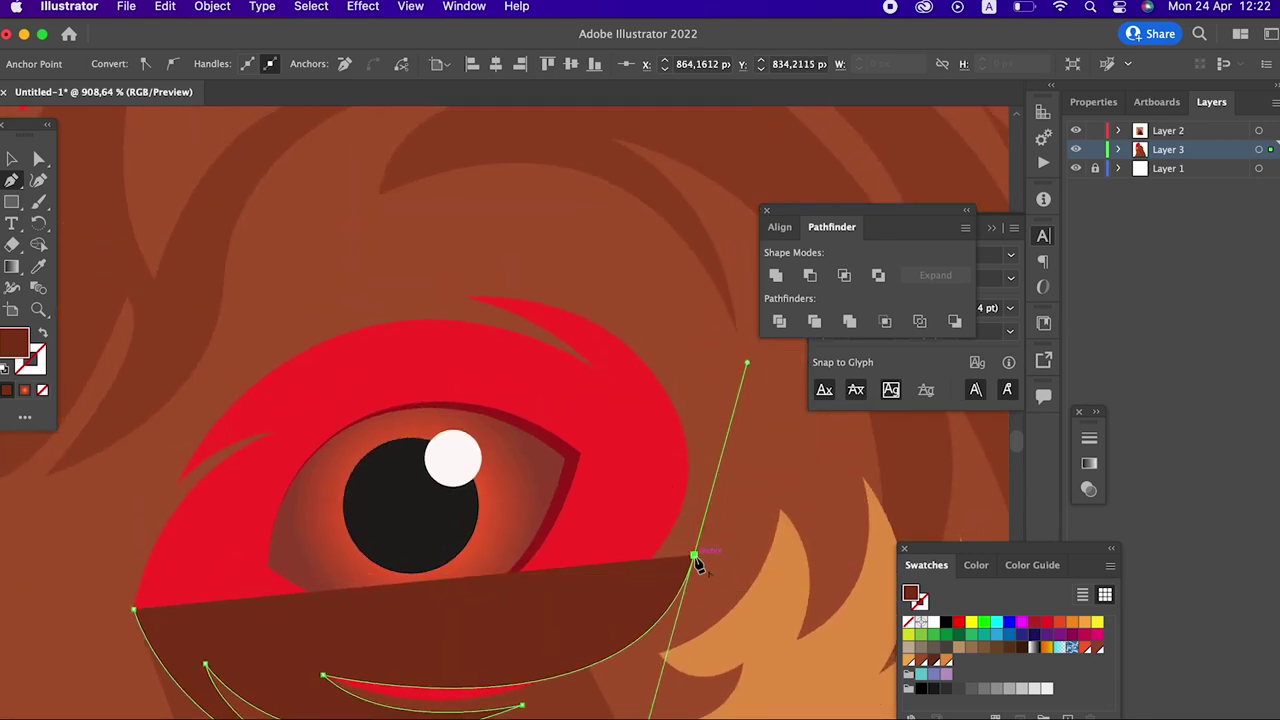
left_click_drag(473, 632, 328, 607)
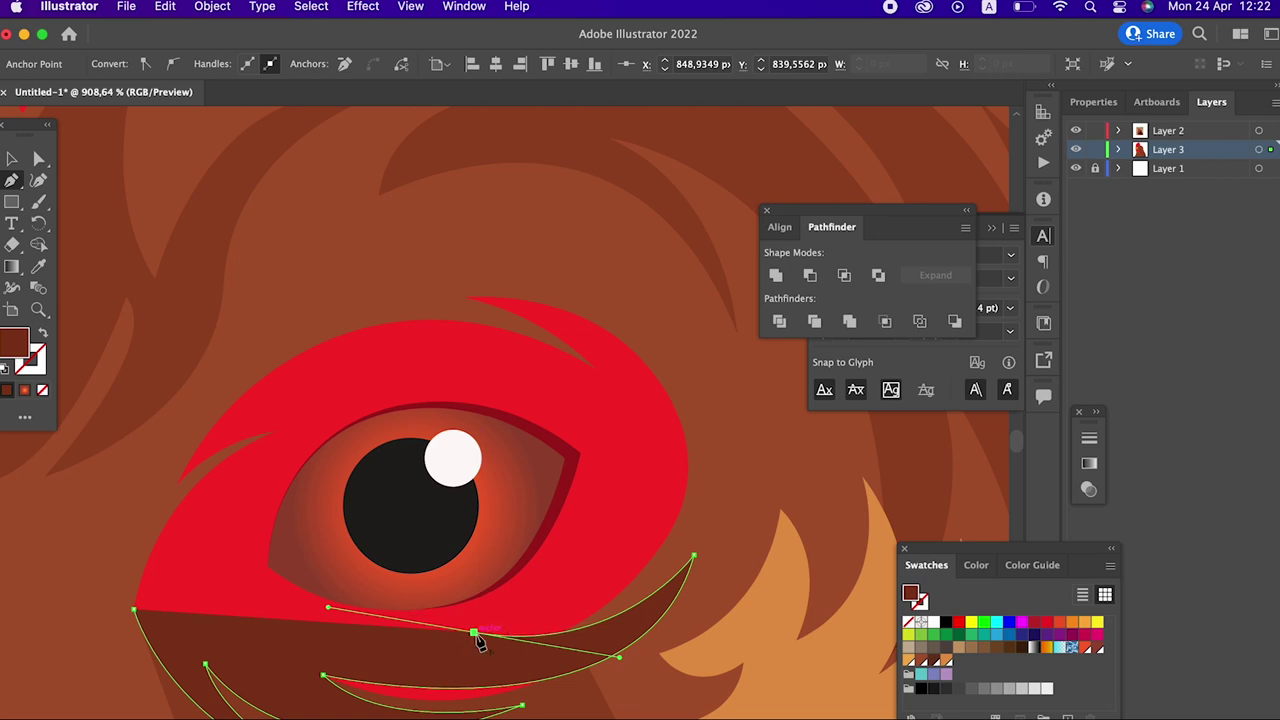
left_click_drag(664, 408, 585, 313)
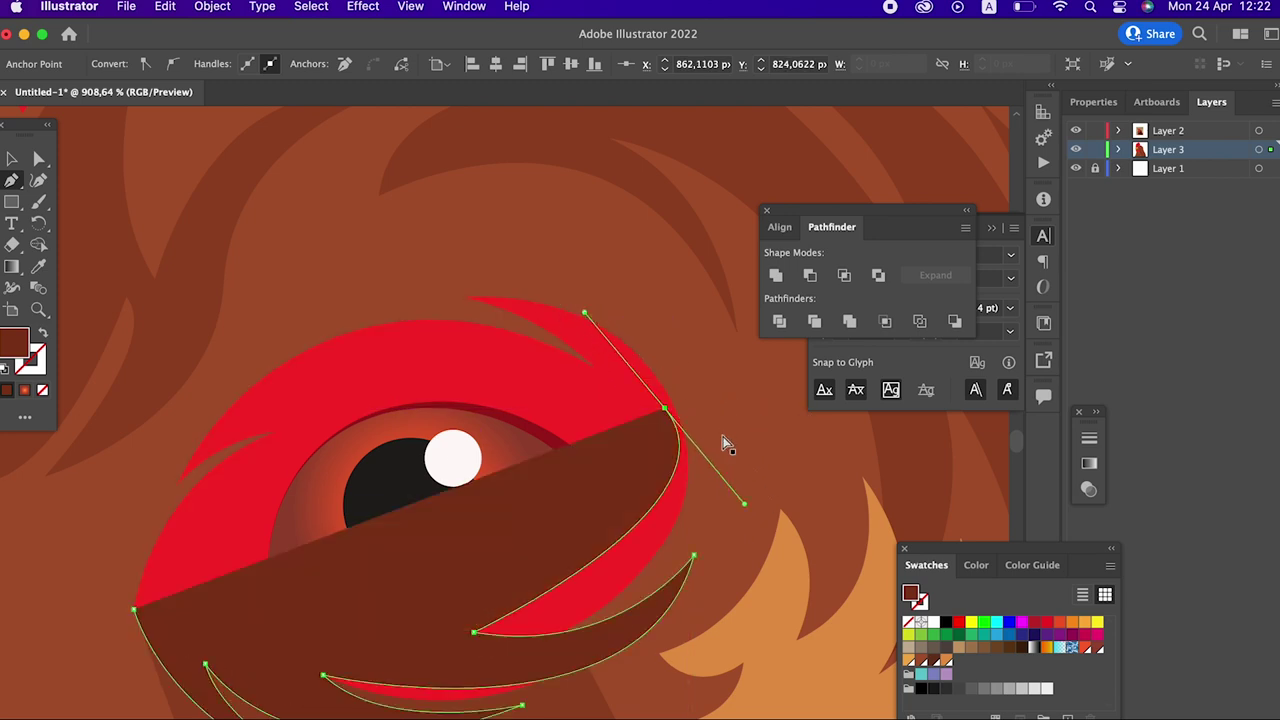
key("cmd+z")
left_click_drag(728, 430, 777, 427)
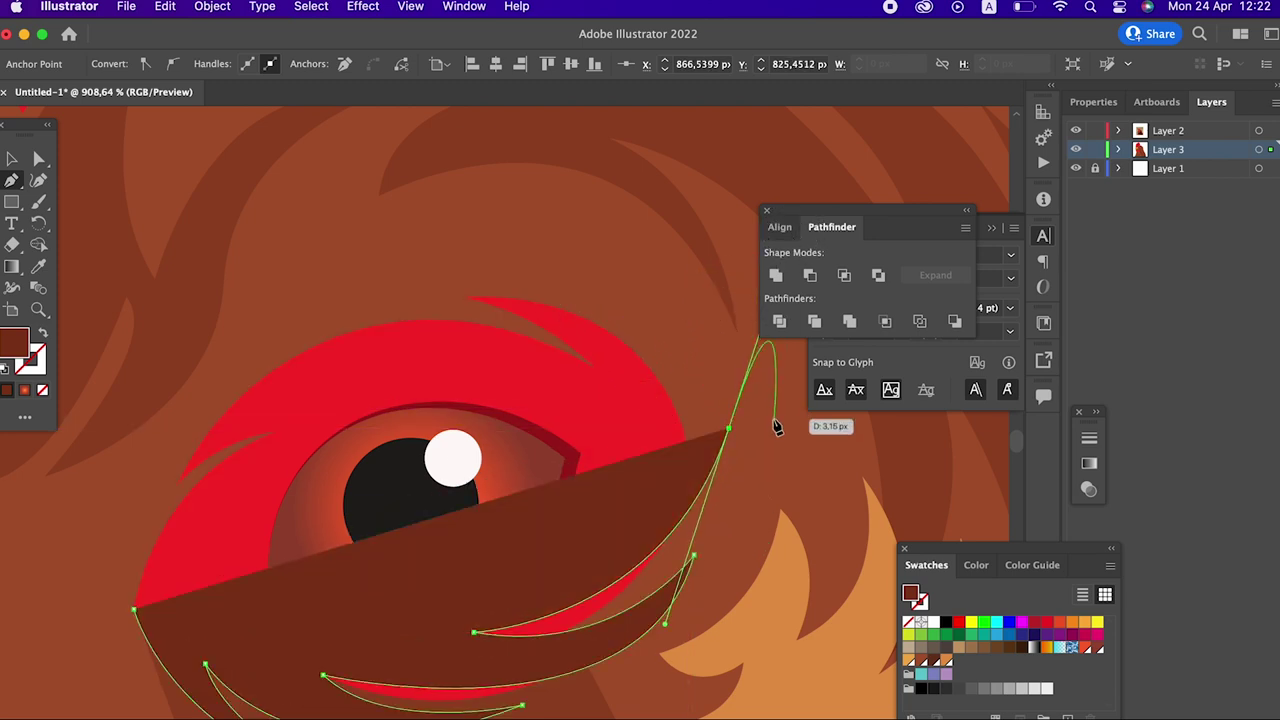
left_click_drag(478, 565, 349, 535)
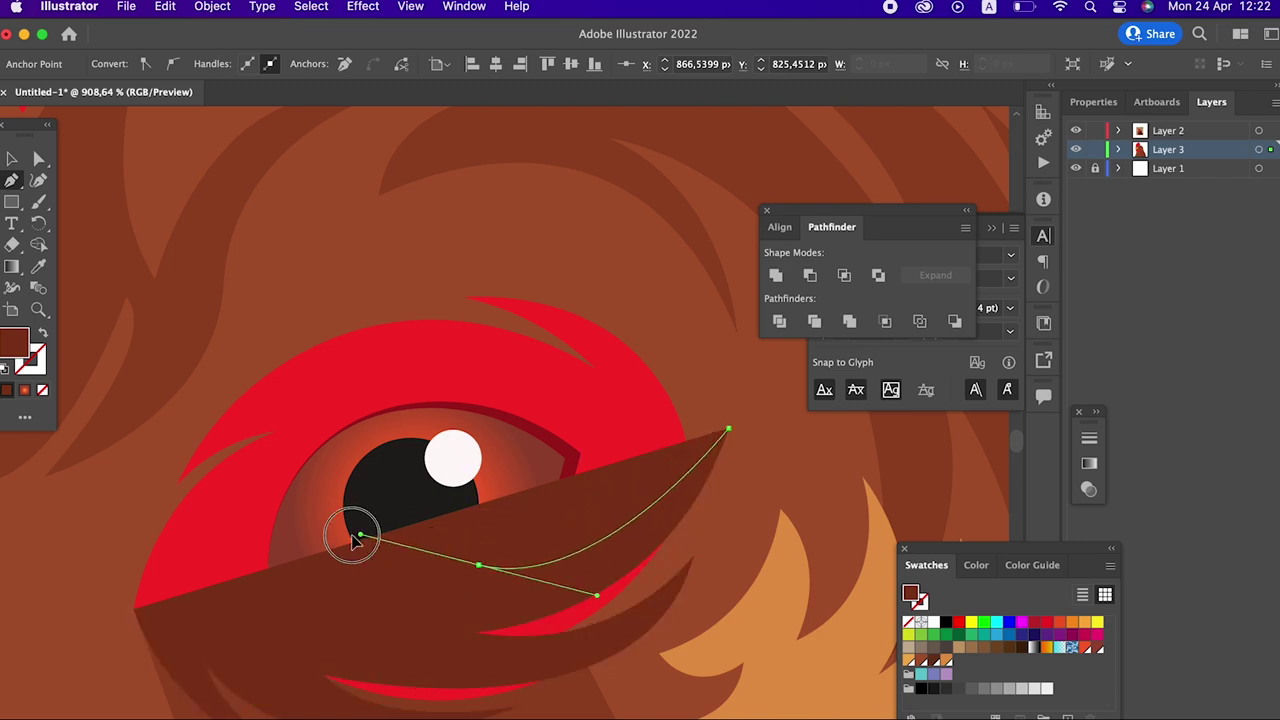
left_click(134, 608)
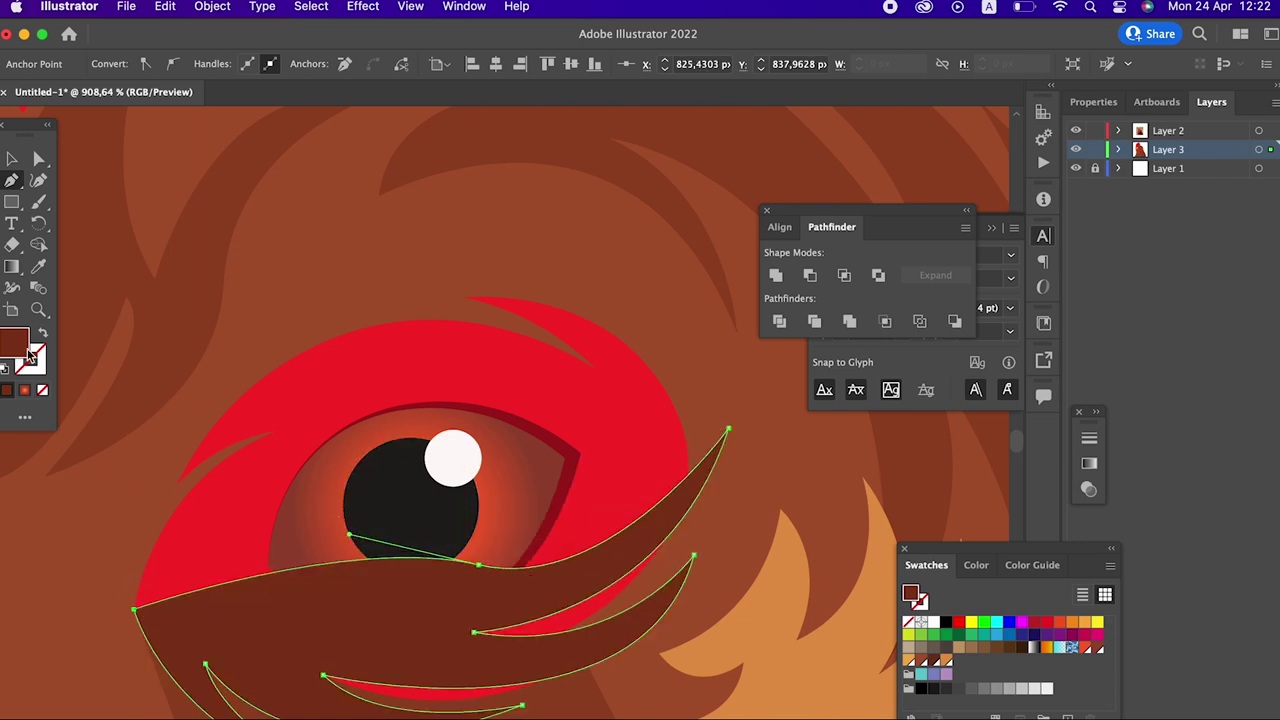
left_click(12, 160)
Step: Bring the red eye group in front of the shadow via Object > Arrange > Bring to Front
left_click(470, 460)
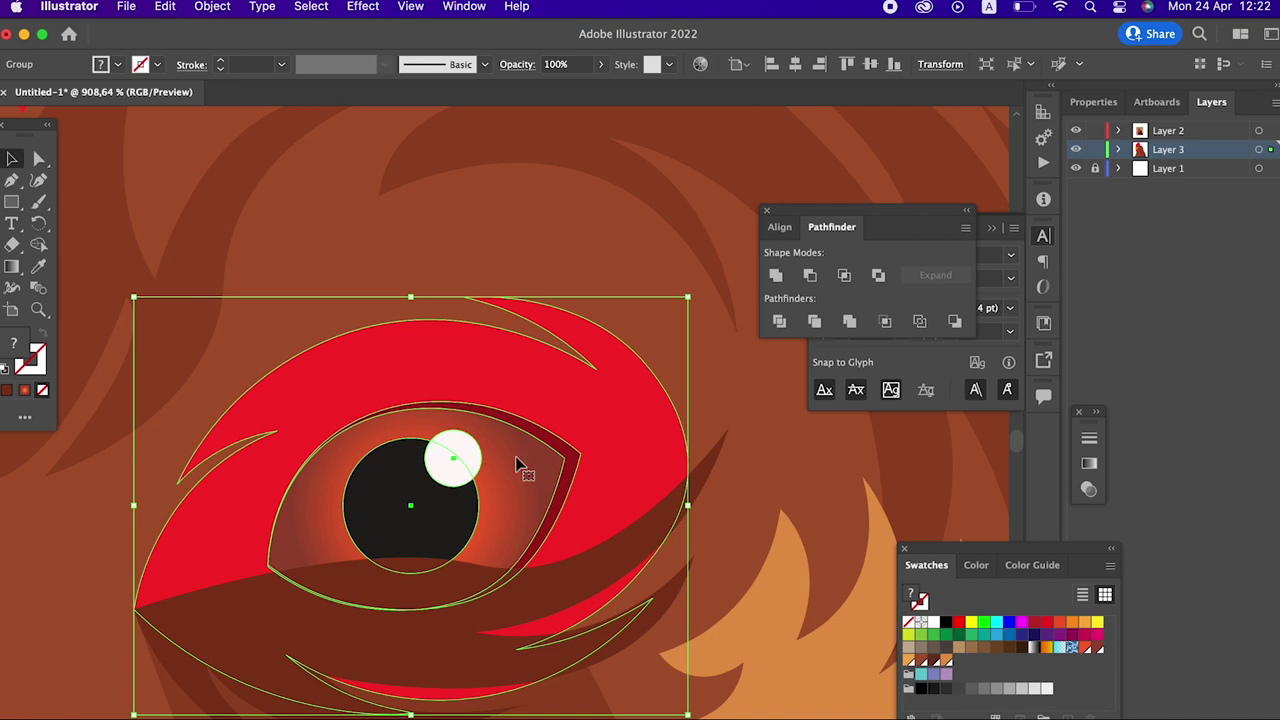
left_click(212, 8)
mouse_move(216, 52)
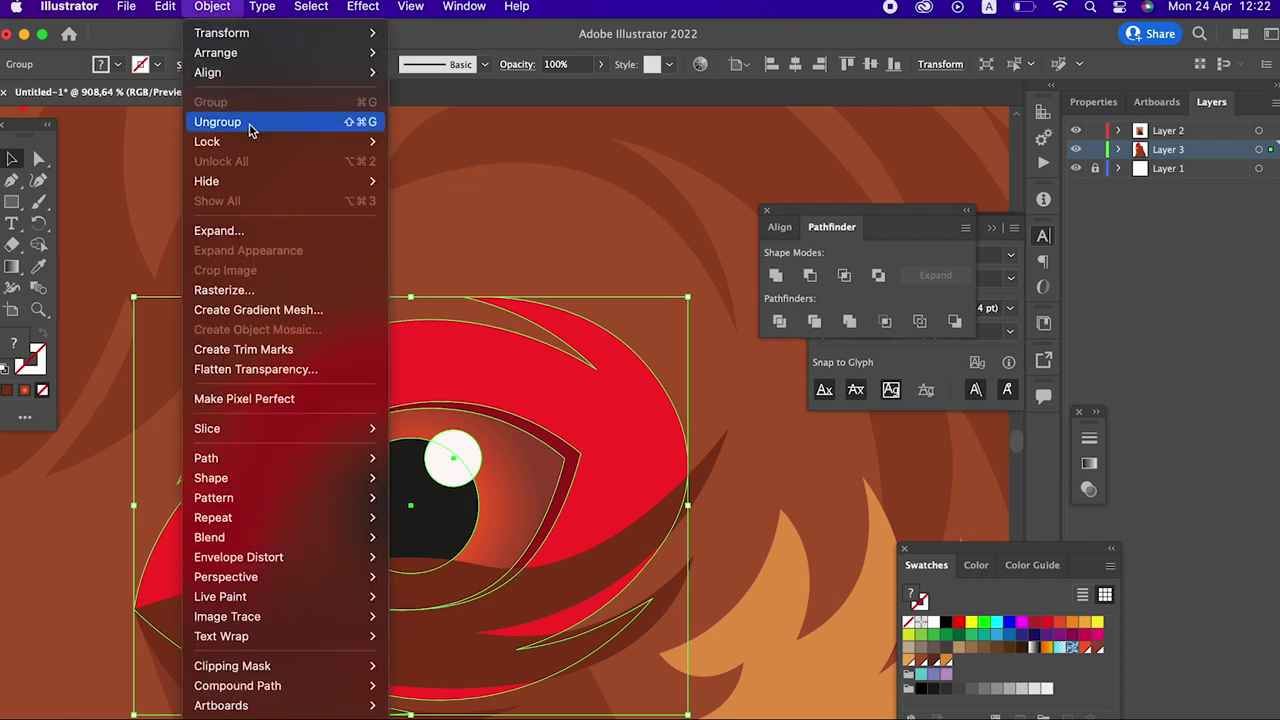
left_click(430, 52)
key("z")
left_click_drag(330, 350, 133, 393)
left_click_drag(445, 436, 677, 406)
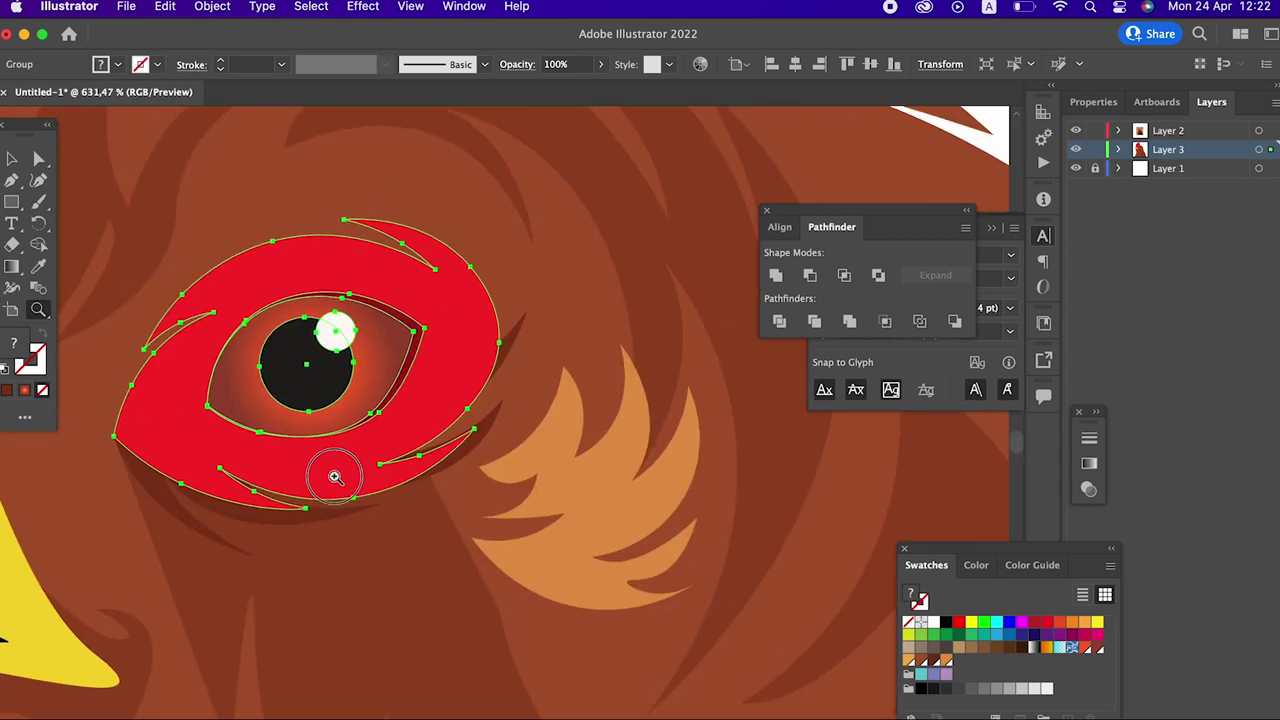
left_click_drag(334, 471, 455, 511)
Step: Reshape the under-eye shadow's points and curves with the Curvature tool, adding one point
left_click(216, 506)
left_click(38, 180)
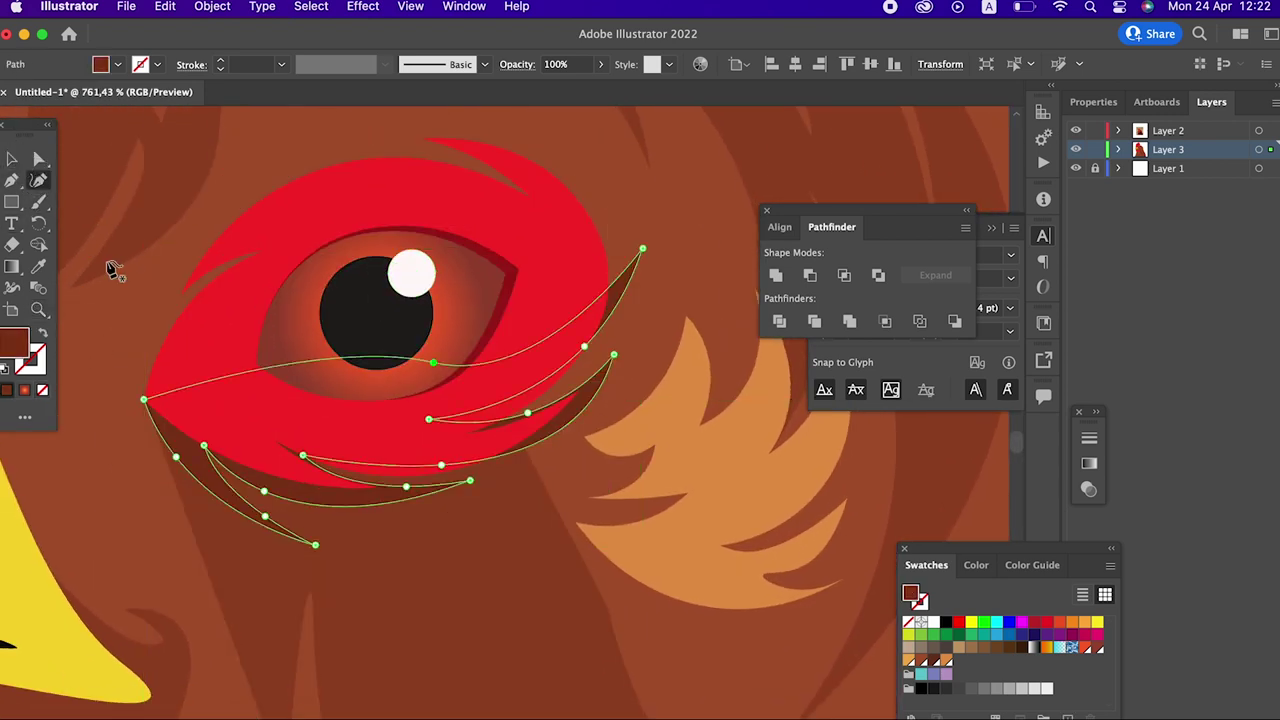
mouse_move(205, 447)
left_mouse_down()
mouse_move(224, 481)
mouse_move(316, 522)
left_mouse_up()
left_click_drag(472, 483, 480, 510)
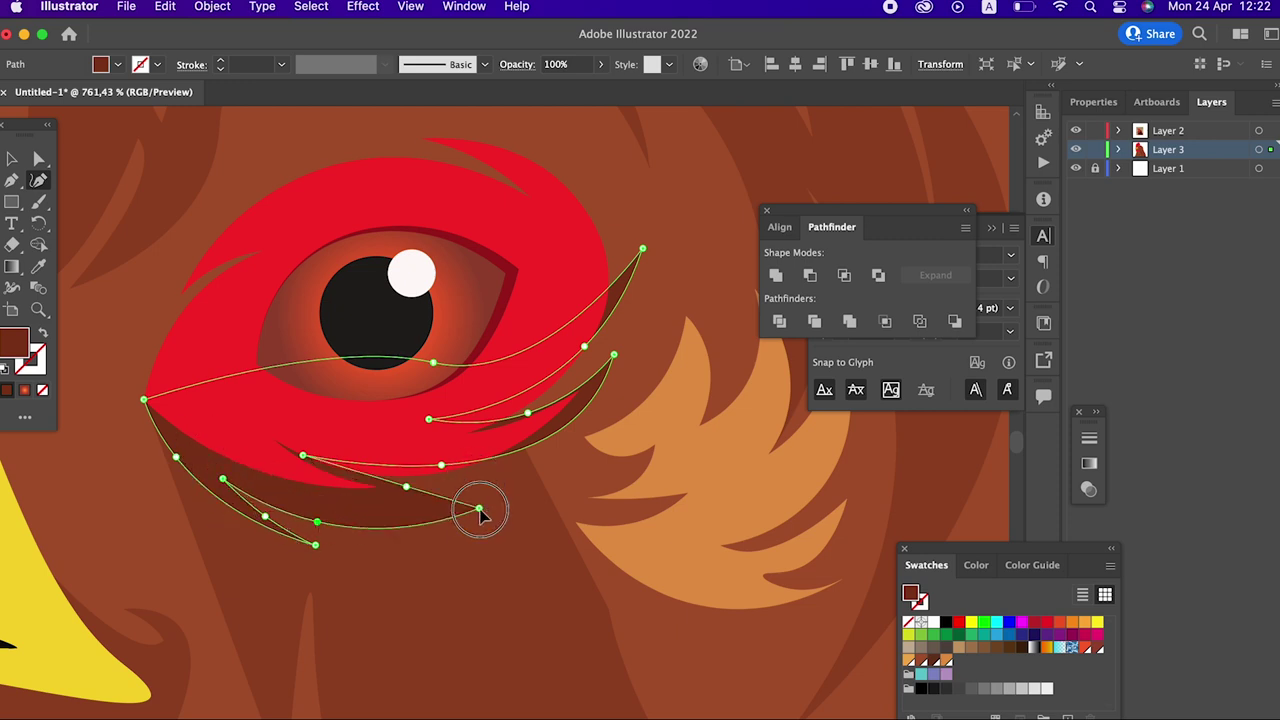
left_click_drag(613, 356, 604, 392)
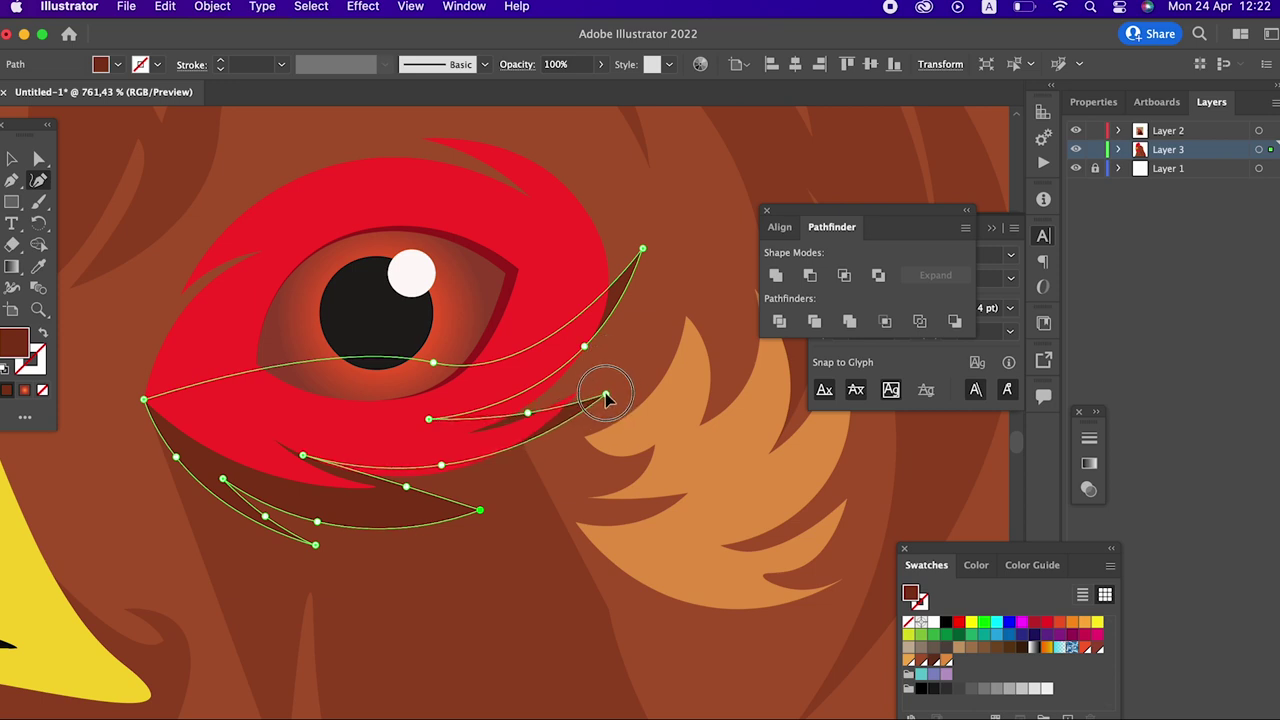
left_click_drag(438, 464, 535, 467)
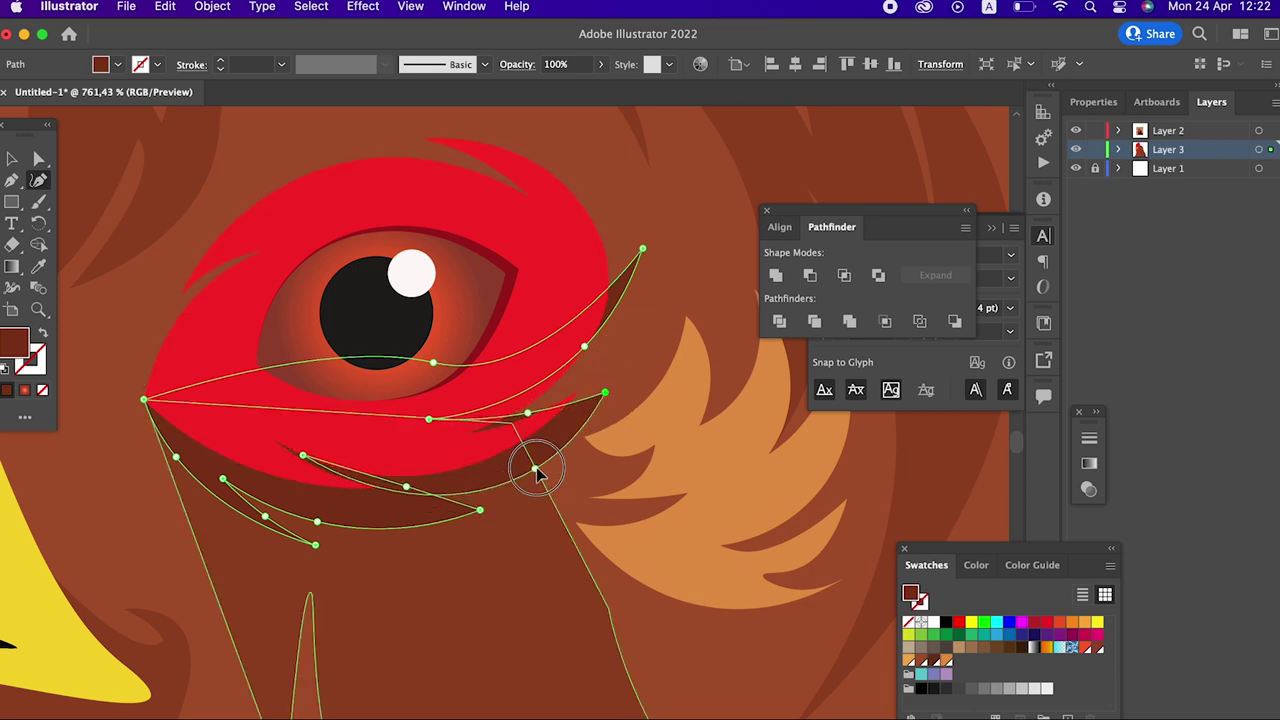
left_click(390, 507)
mouse_move(390, 505)
left_mouse_down()
mouse_move(363, 500)
mouse_move(285, 402)
left_mouse_up()
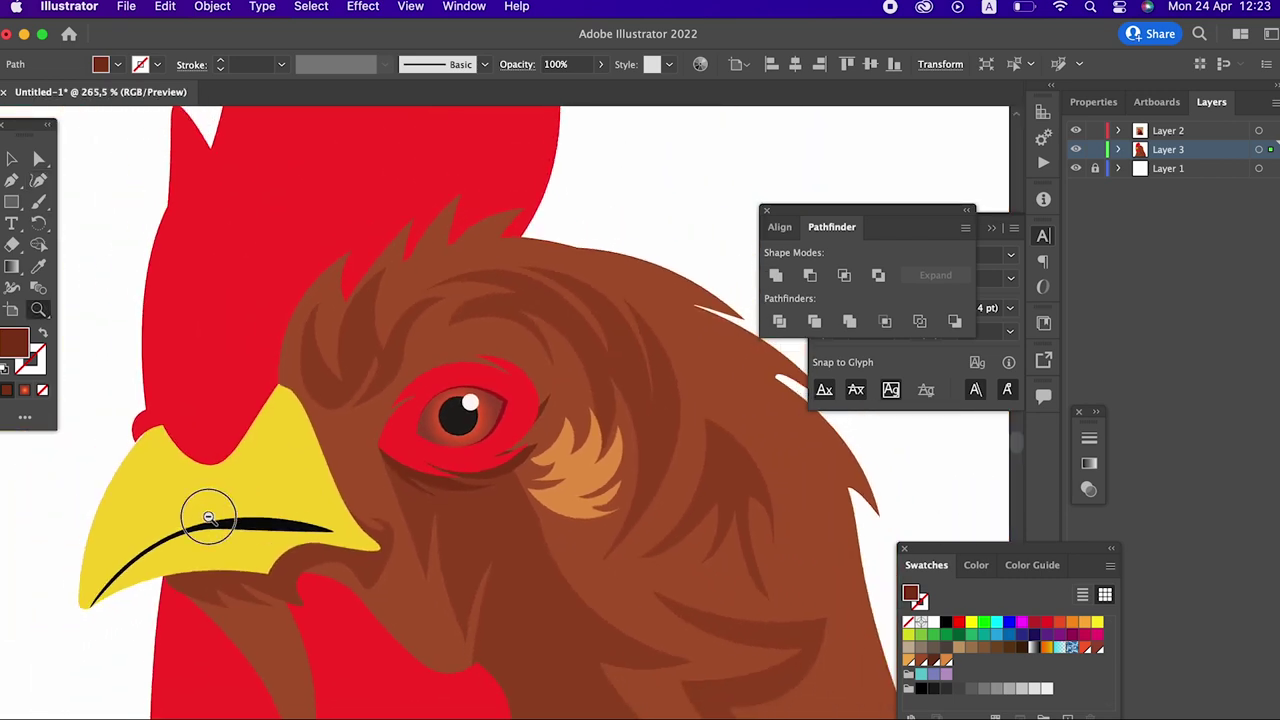
Step: Zoom in on the cheek and place curved Pen anchors running from under the eye toward the wattle
left_click(475, 478)
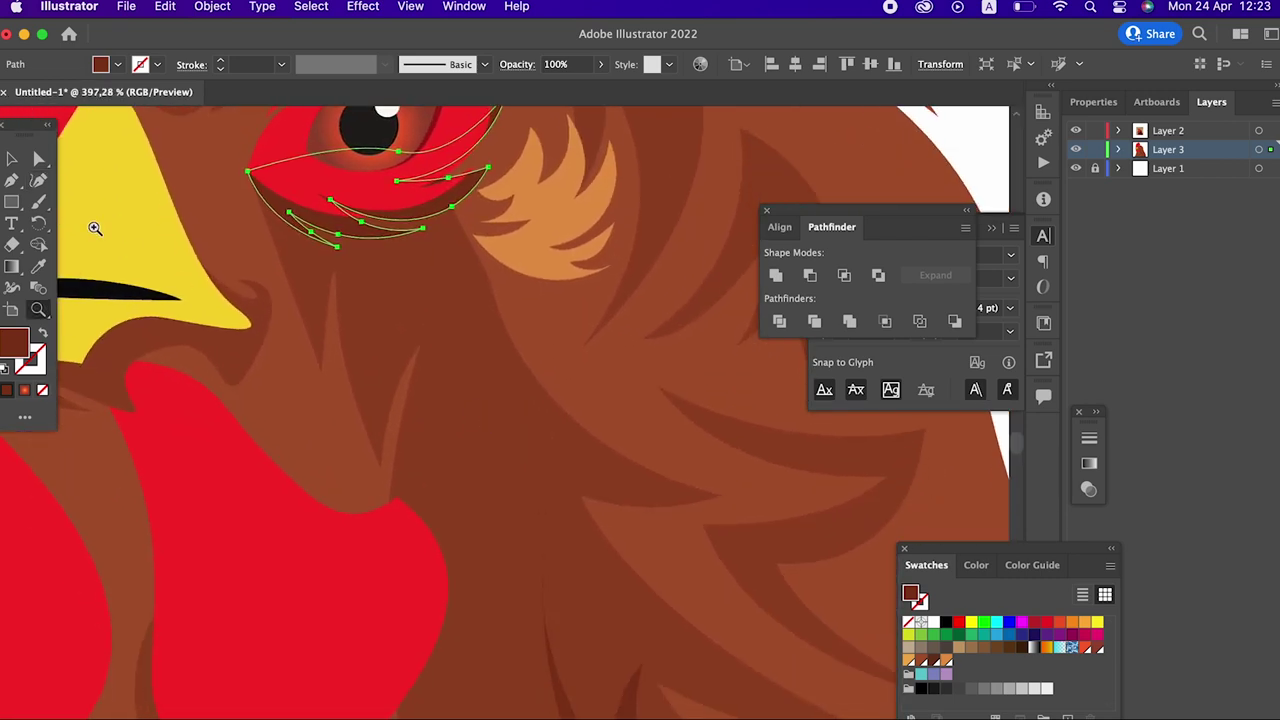
left_click_drag(371, 316, 368, 345)
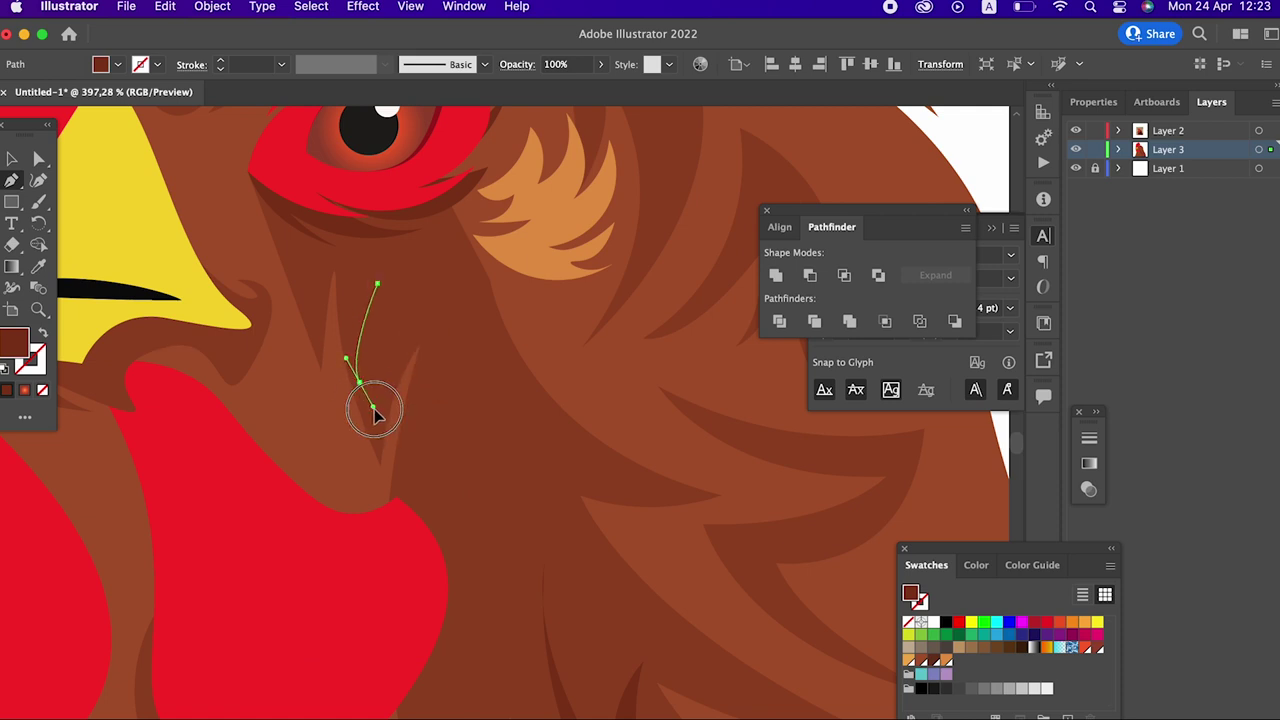
key("ctrl+z")
left_click(377, 359)
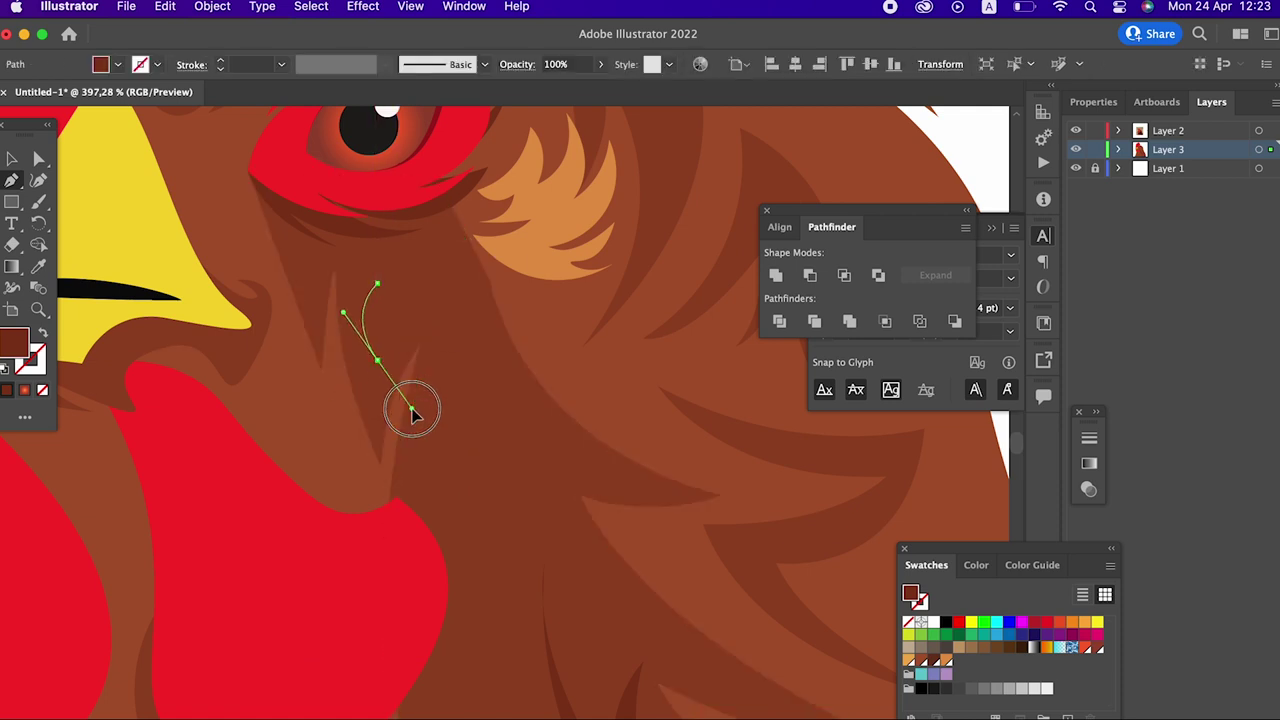
left_click_drag(412, 410, 411, 408)
left_click_drag(394, 299, 418, 300)
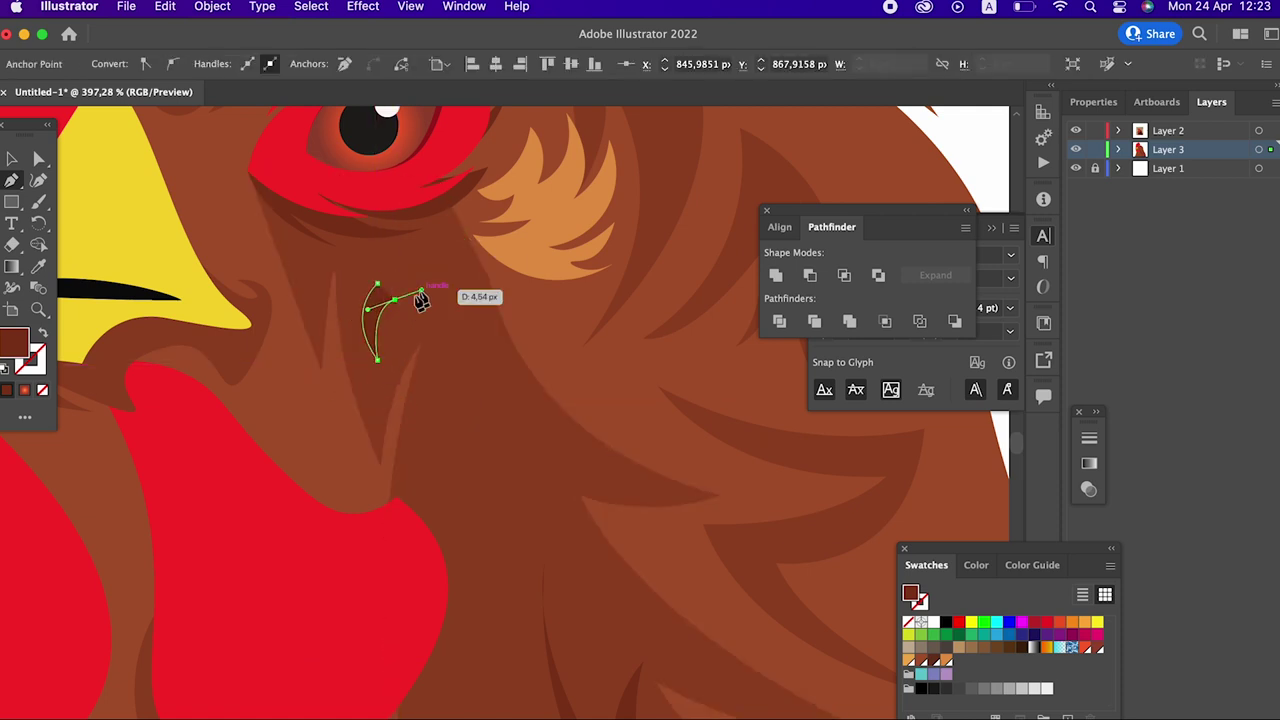
left_click_drag(412, 428, 372, 551)
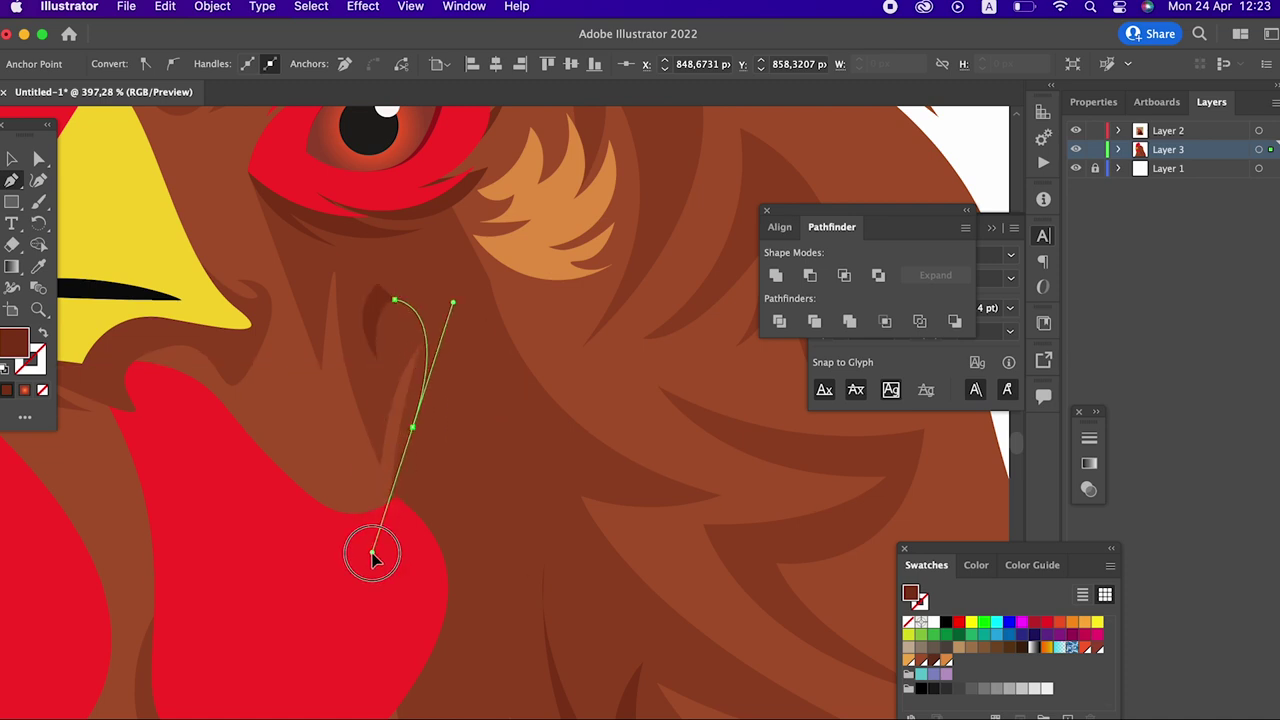
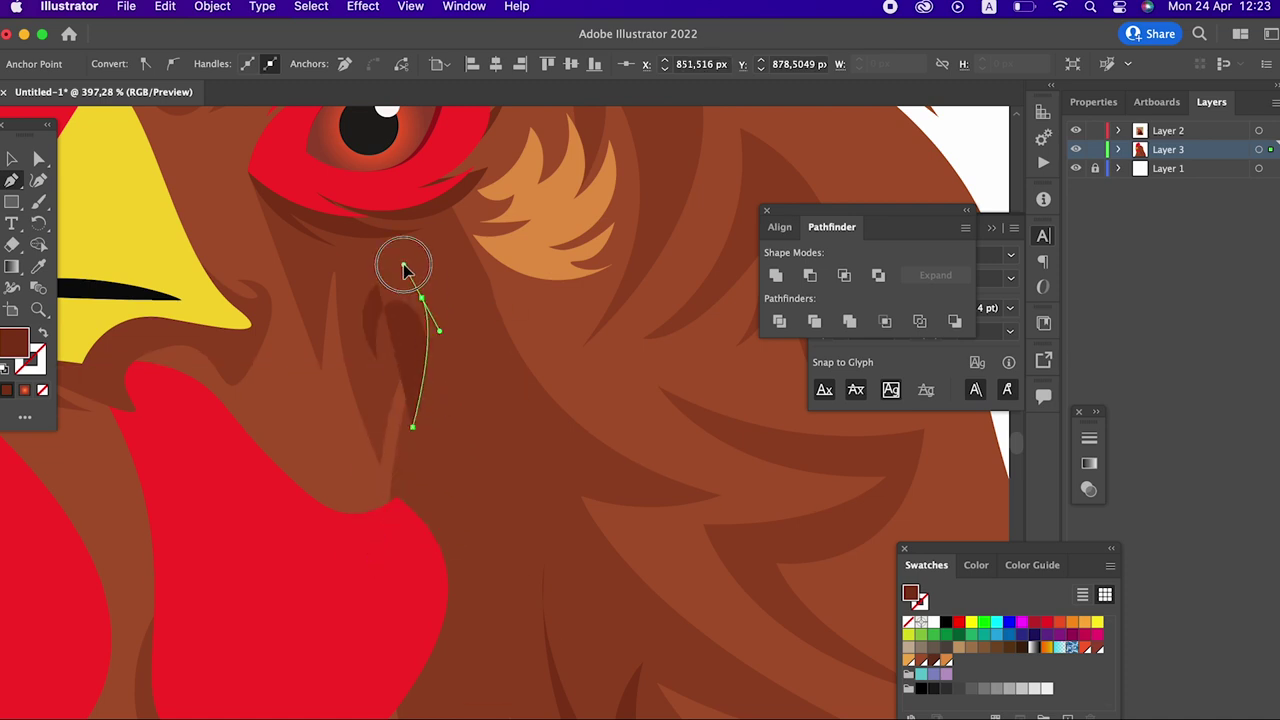
Step: Draw two thin curved closed feather strands in dark brown just below the rooster's eye
left_click_drag(369, 216, 447, 312)
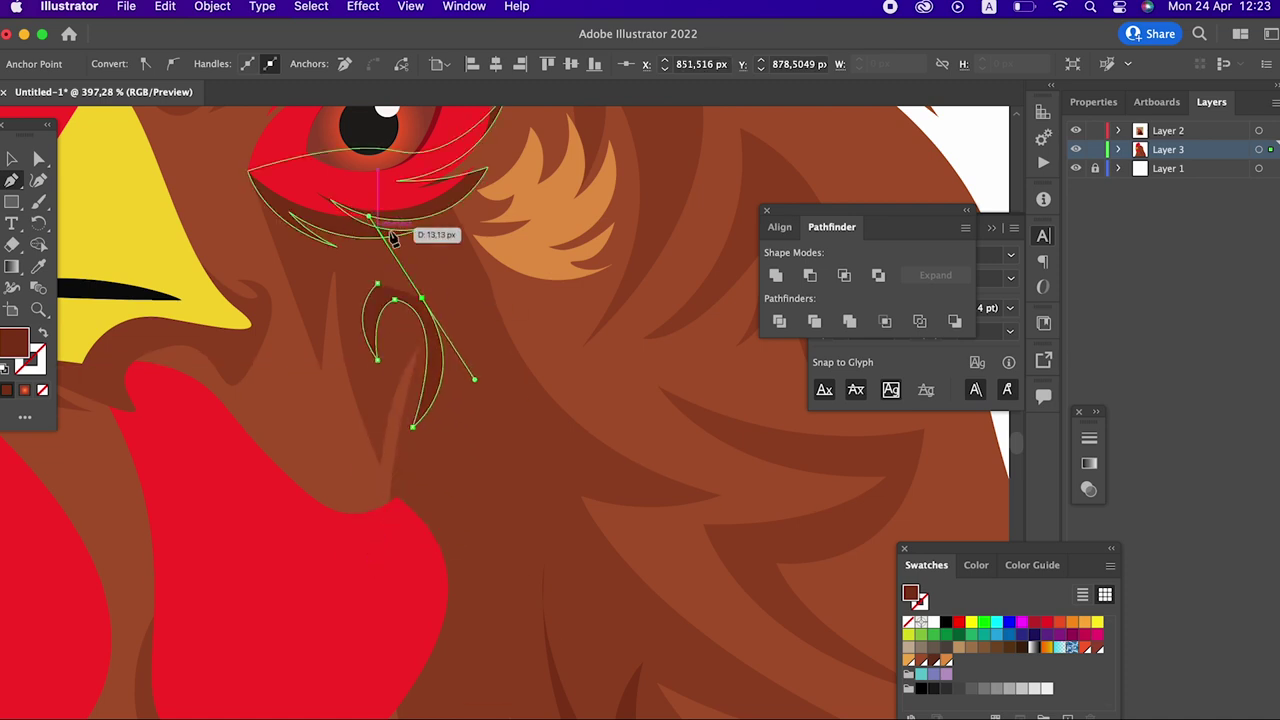
left_click(427, 302)
left_click_drag(457, 580, 381, 718)
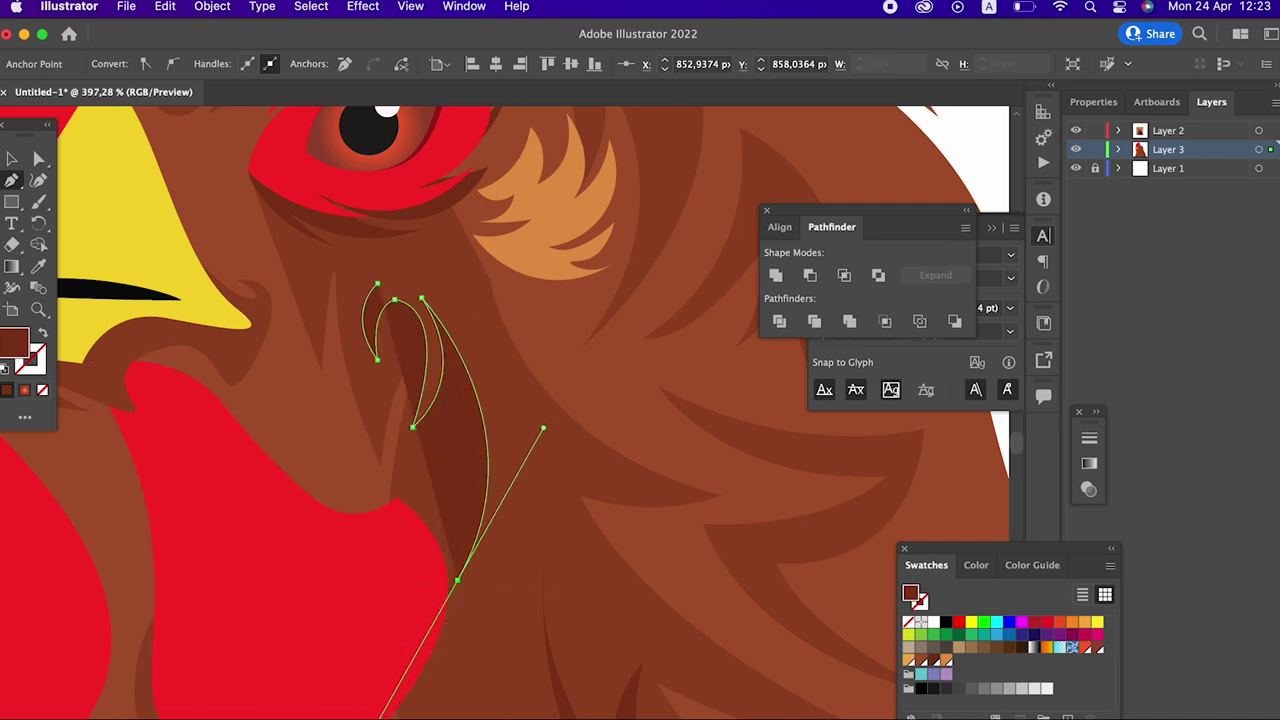
left_click_drag(443, 296, 362, 221)
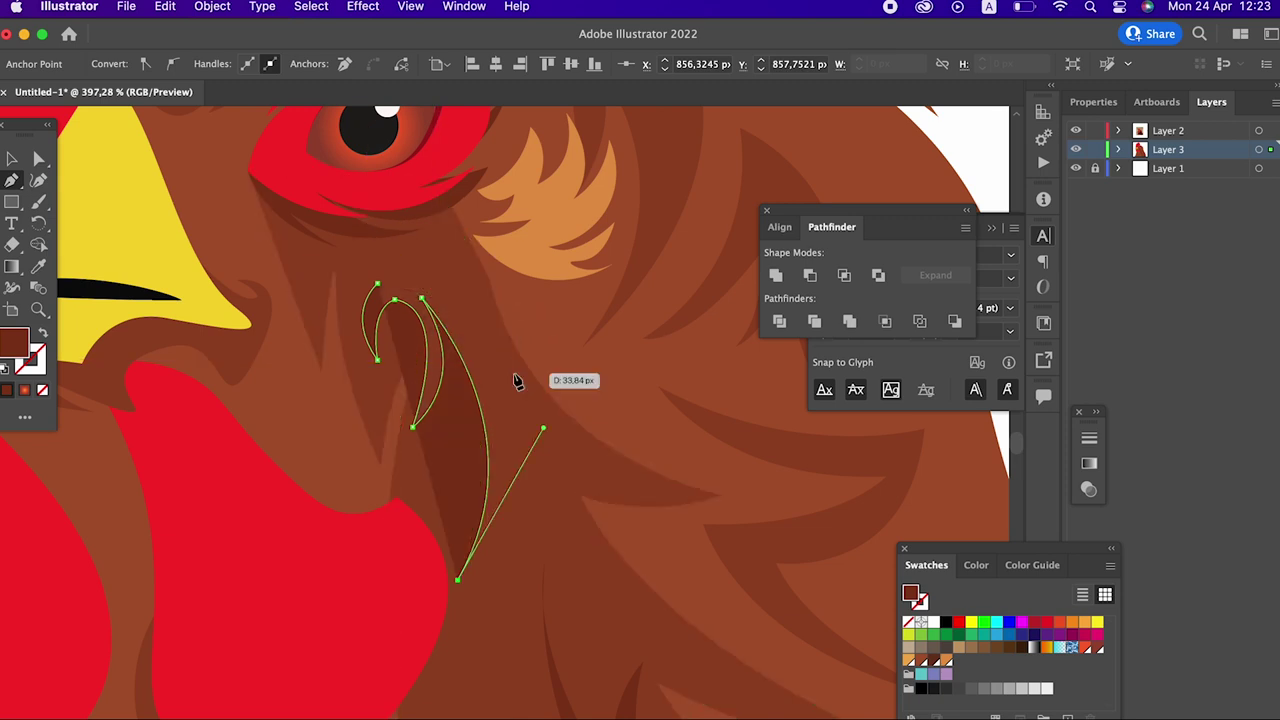
left_click_drag(441, 252, 282, 149)
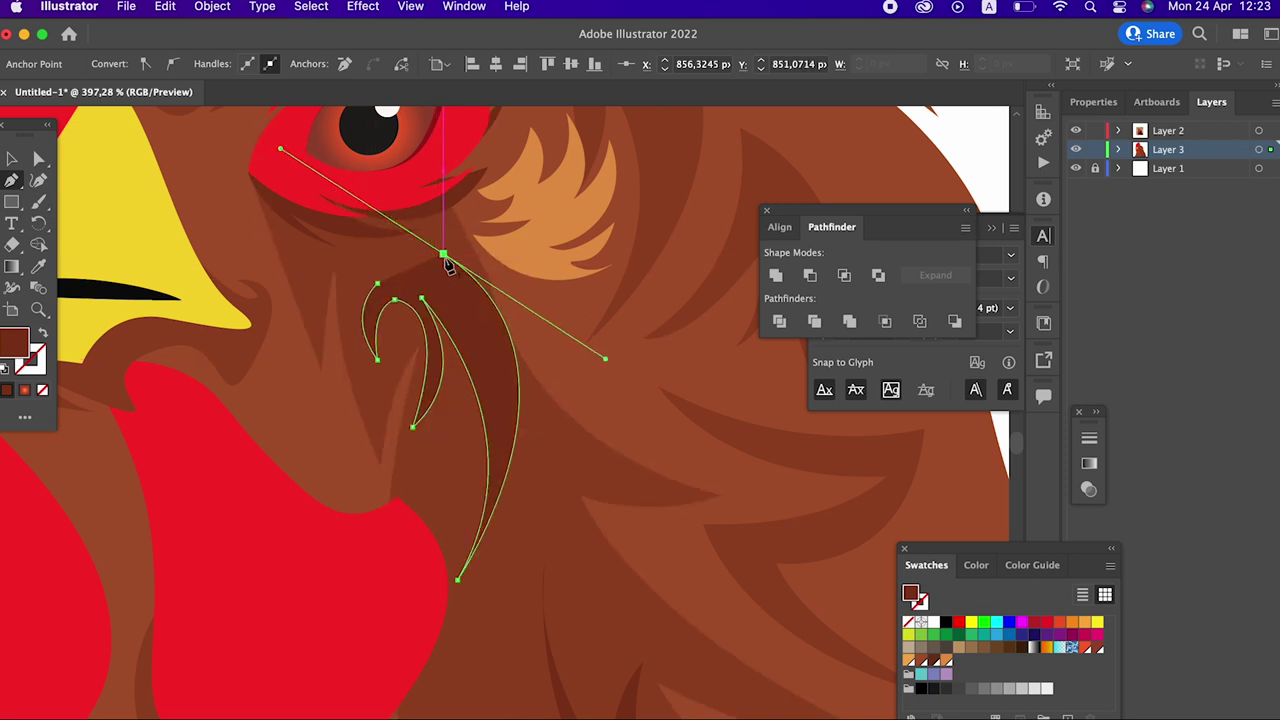
left_click_drag(490, 379, 502, 455)
left_click(490, 379)
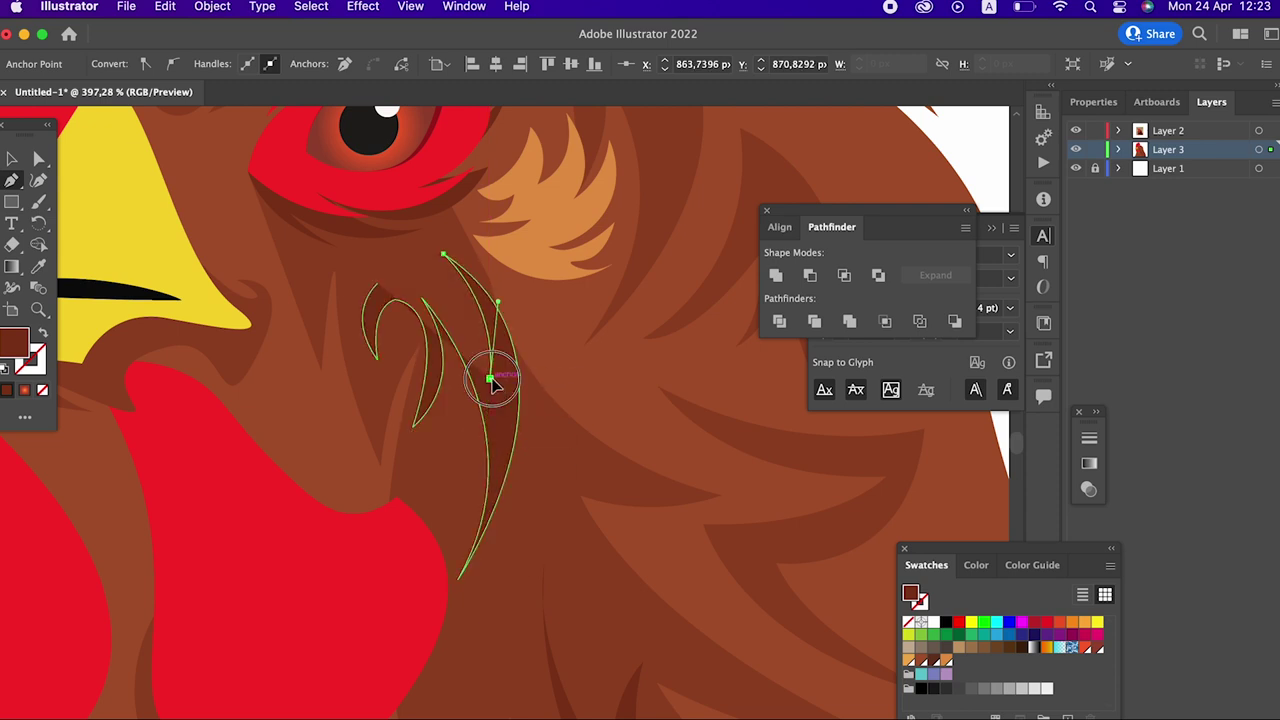
left_click_drag(397, 265, 483, 297)
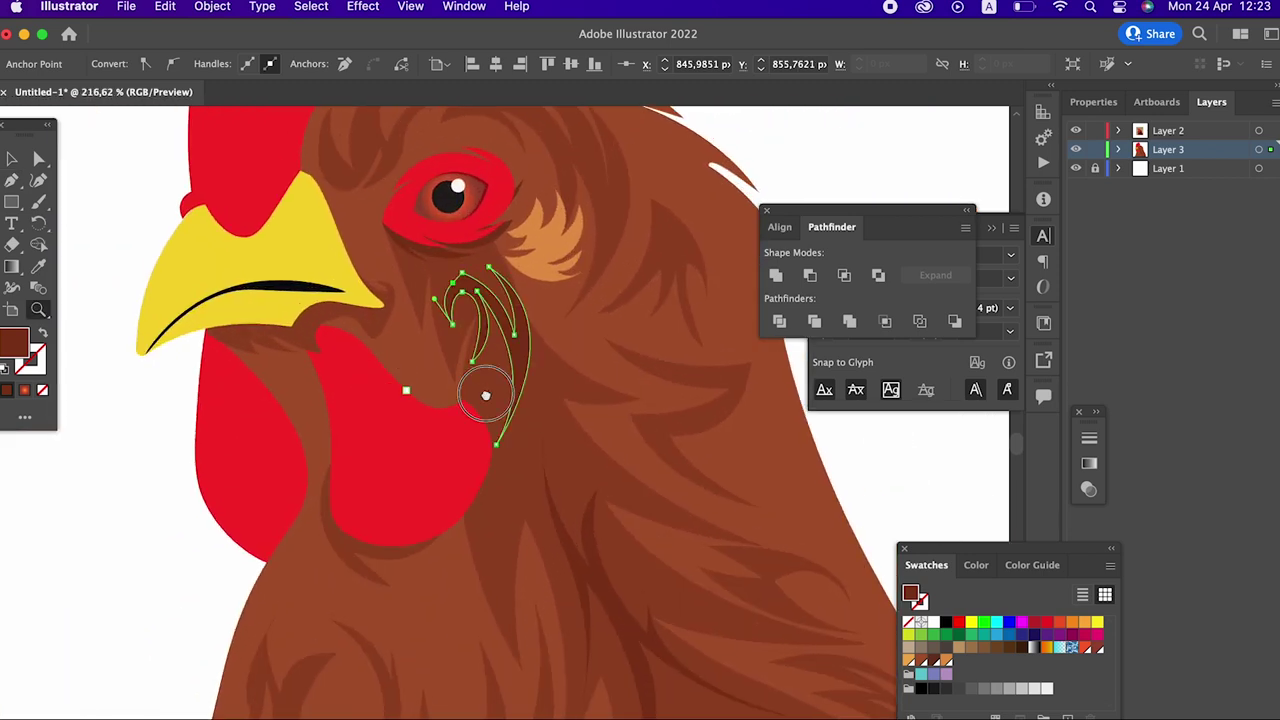
Step: Zoom into the lower neck and start the feather path with its first two blade tips
left_click_drag(383, 287, 557, 378)
scroll(557, 378, "down", 5)
scroll(480, 483, "down", 5)
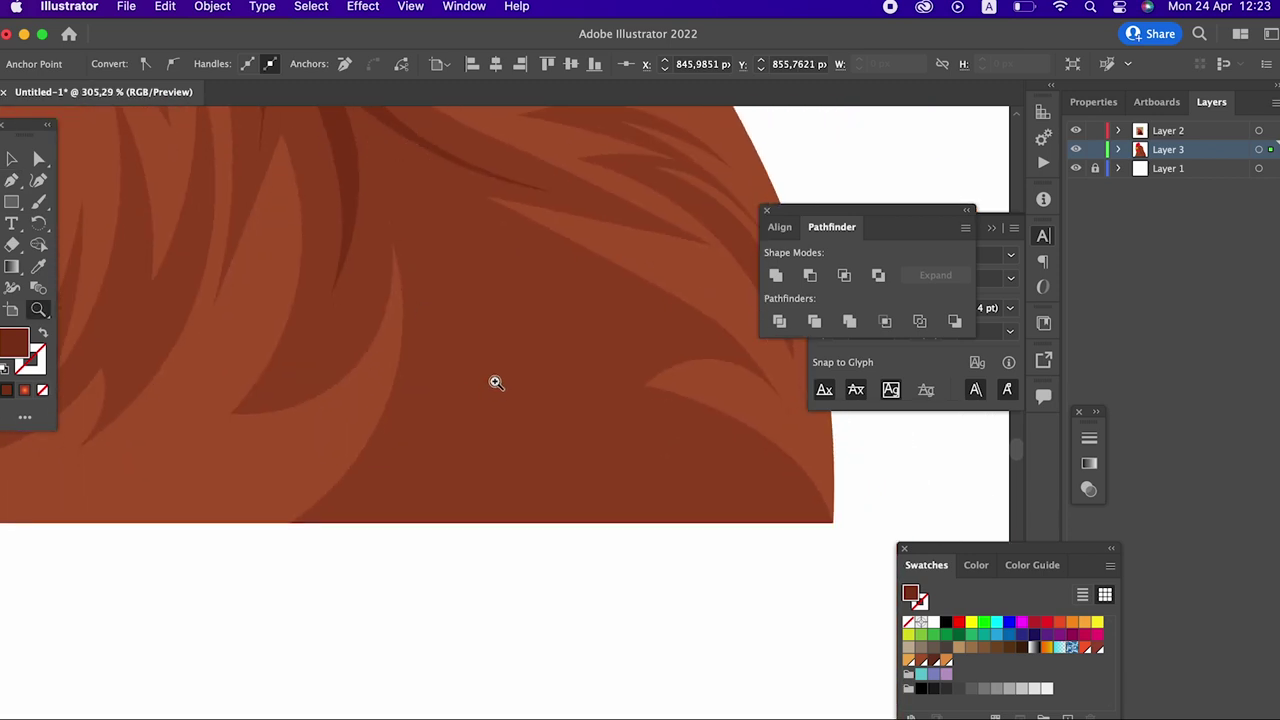
left_click(11, 180)
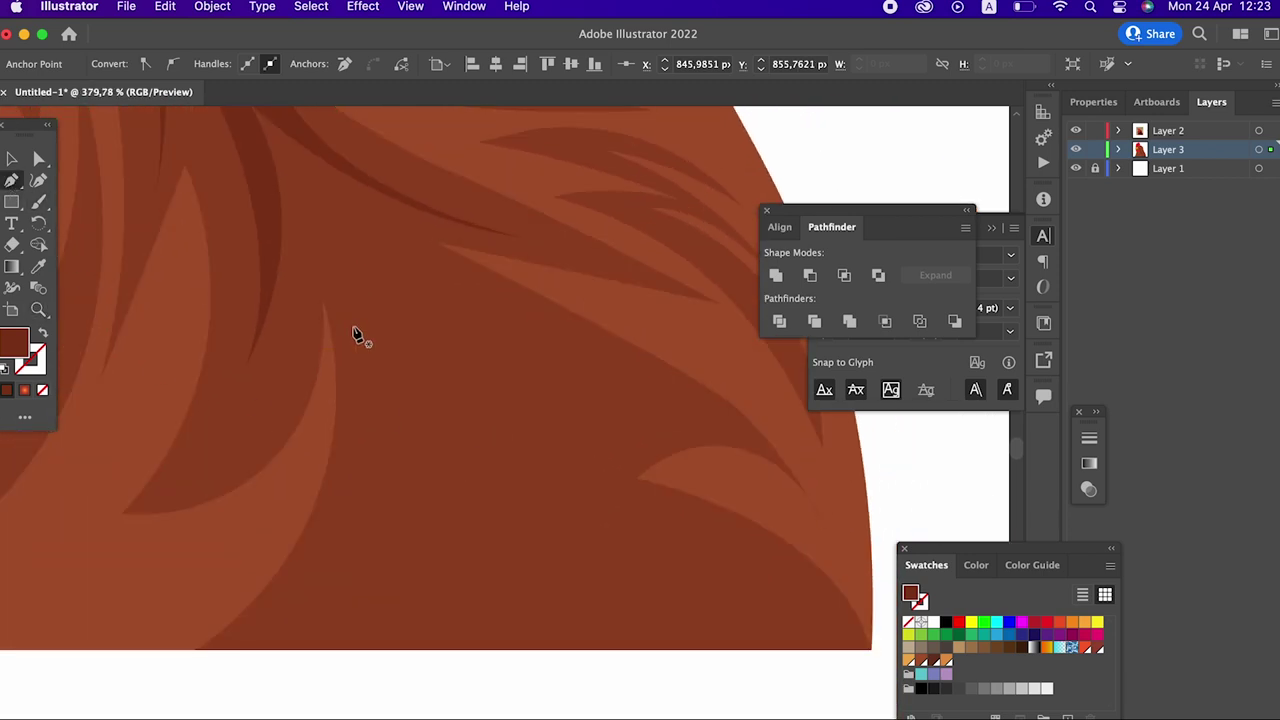
left_click(270, 650)
mouse_move(384, 393)
left_mouse_down()
mouse_move(380, 134)
mouse_move(386, 186)
left_mouse_up()
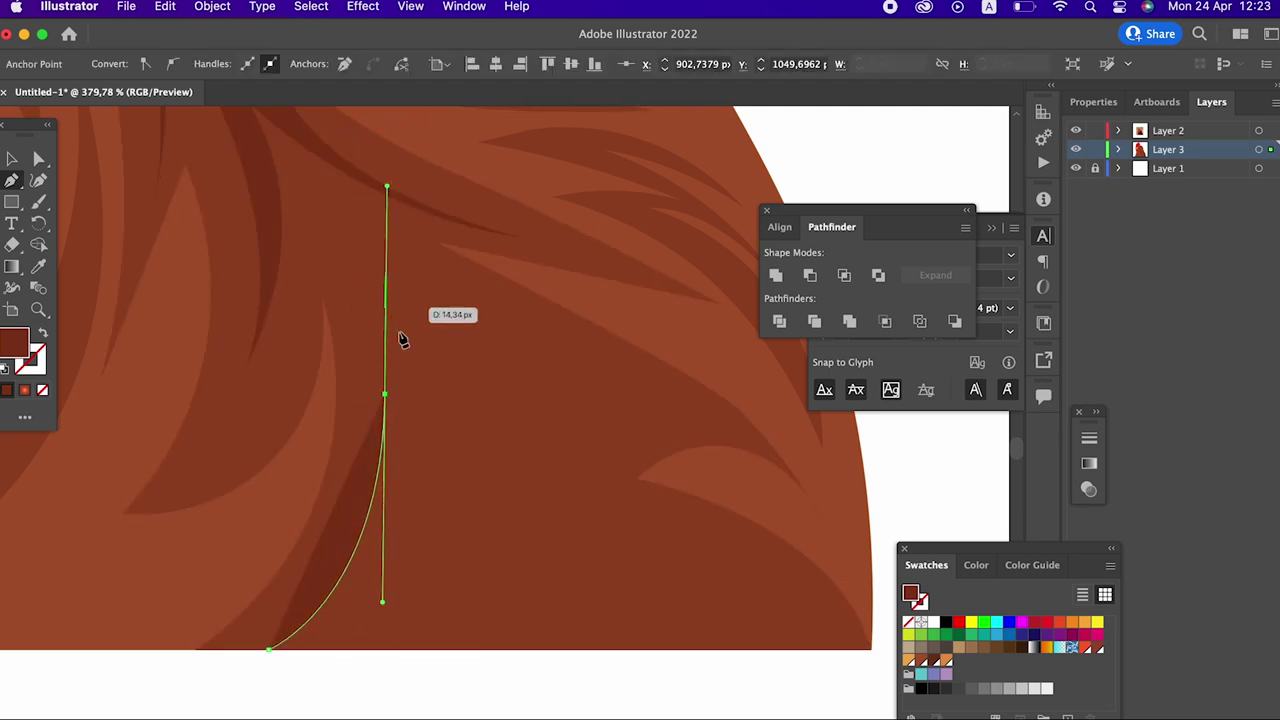
left_click_drag(370, 597, 330, 660)
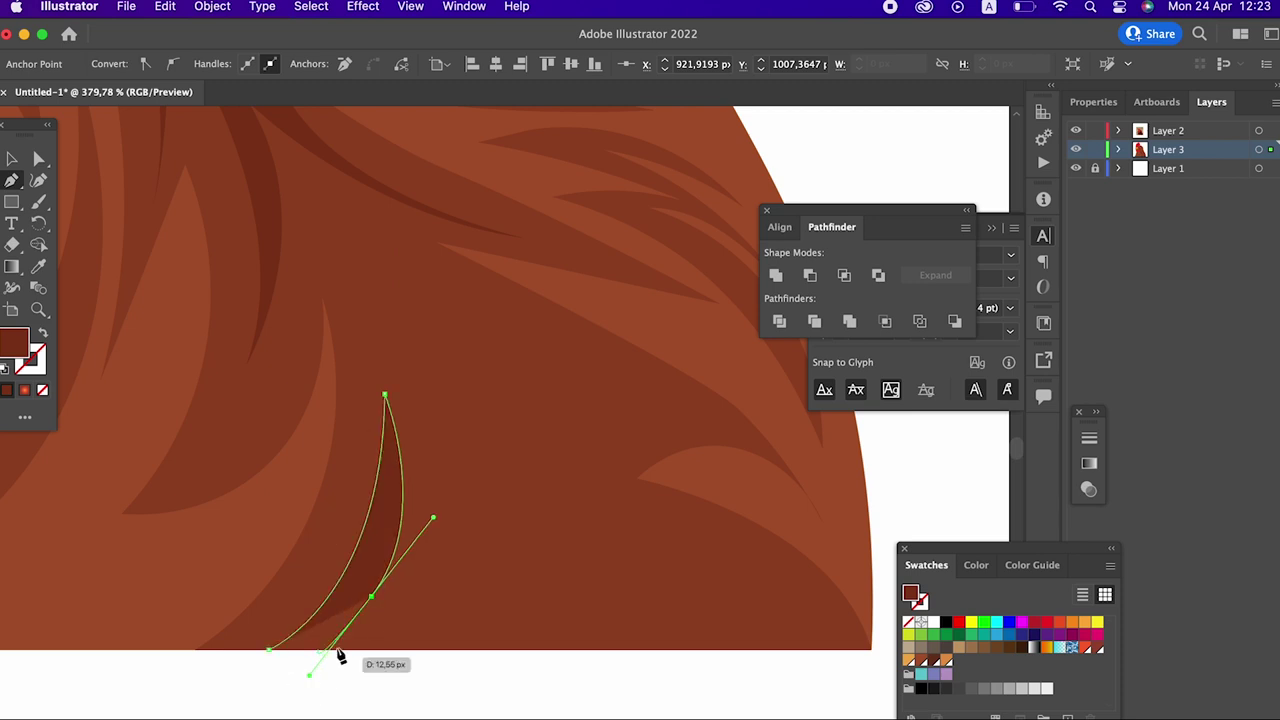
left_click_drag(371, 599, 455, 332)
left_click_drag(385, 266, 289, 149)
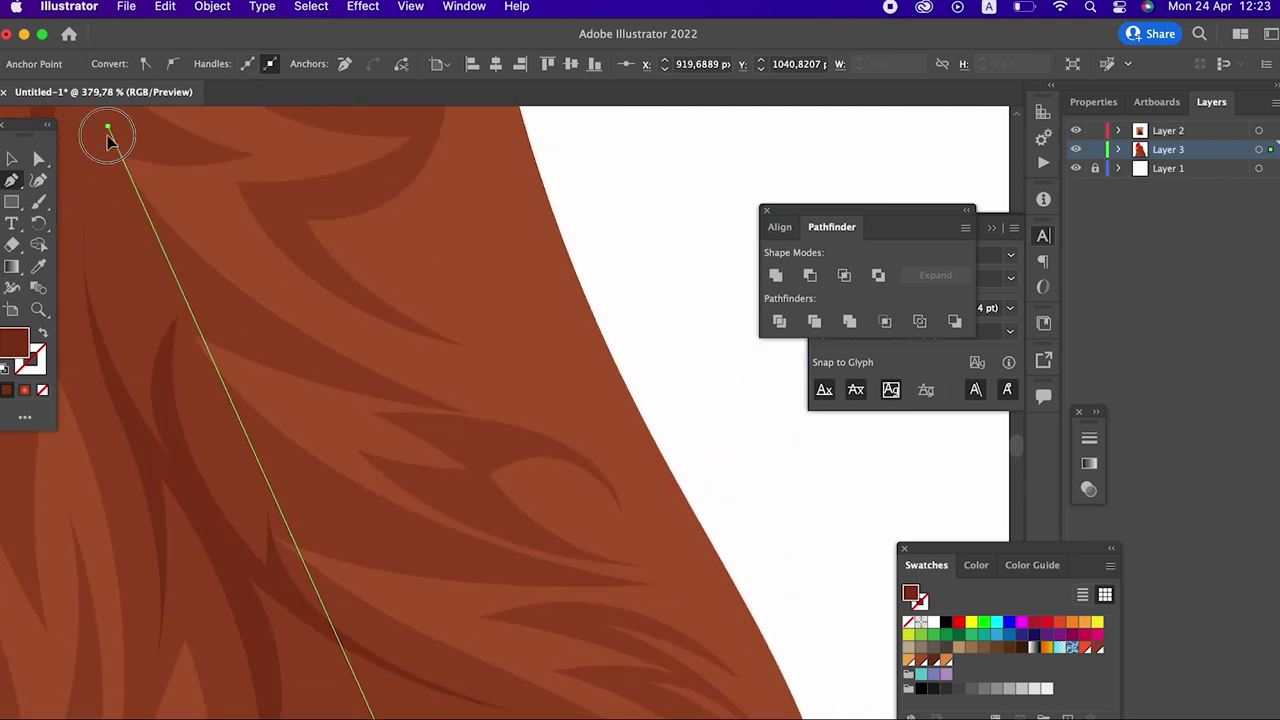
Step: Add three more blade tips to the right and close the five-pointed feather shape
scroll(289, 149, "up", 3)
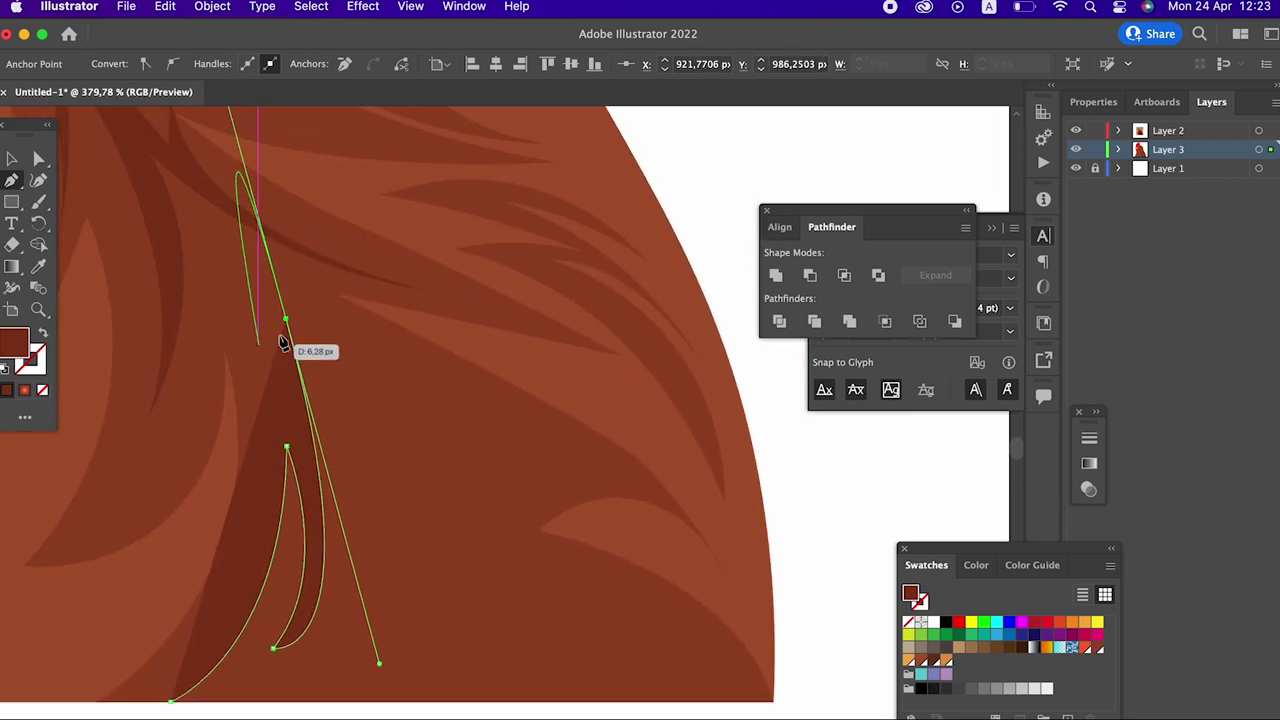
left_click_drag(392, 607, 385, 712)
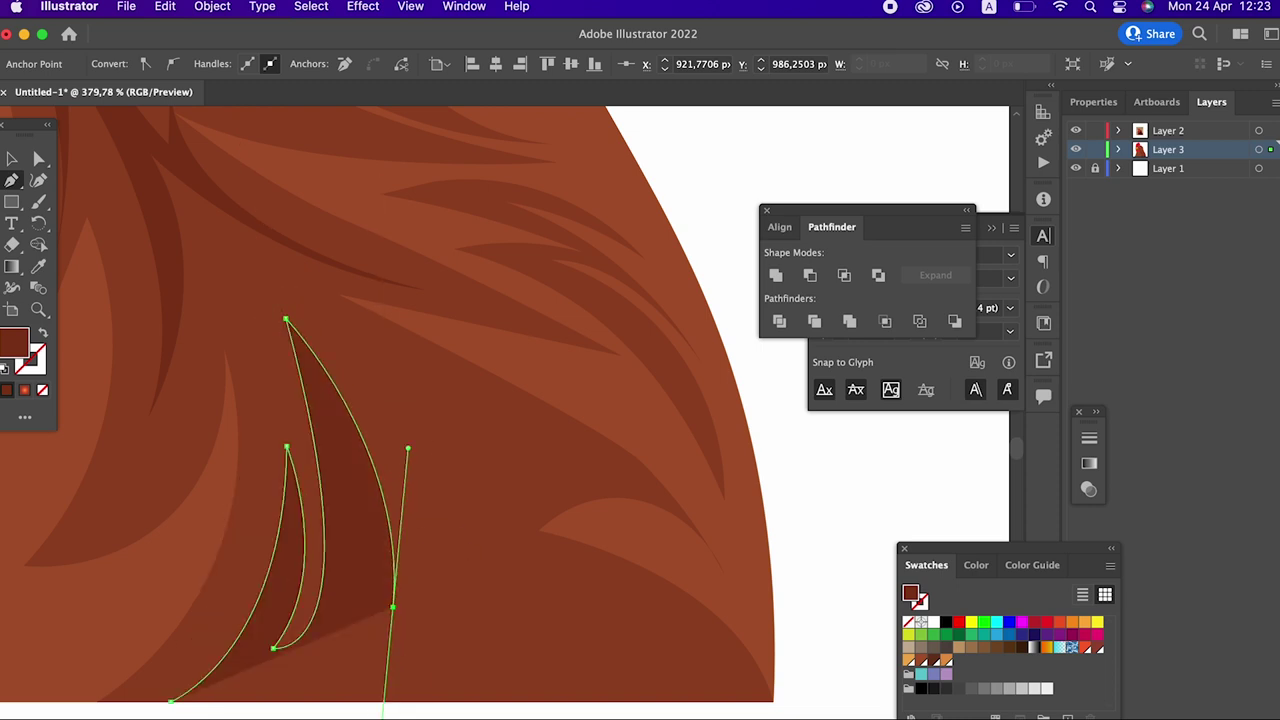
left_click_drag(470, 443, 563, 406)
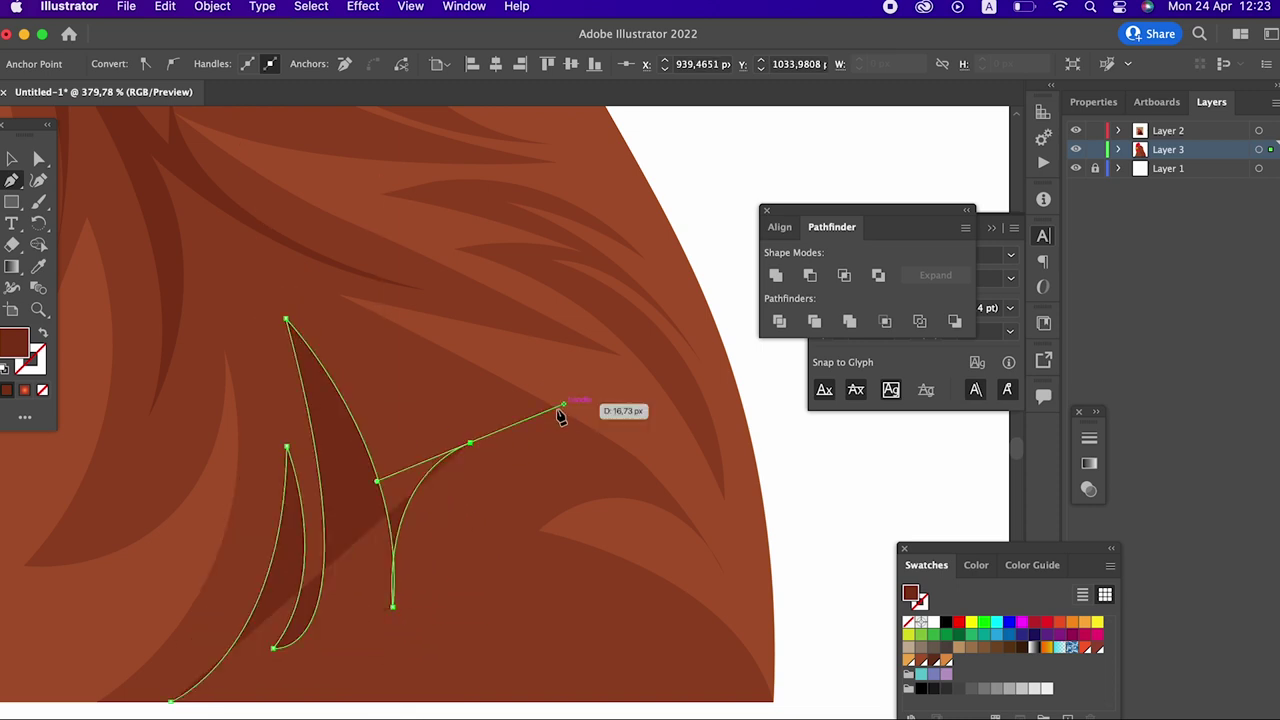
left_click_drag(432, 621, 466, 714)
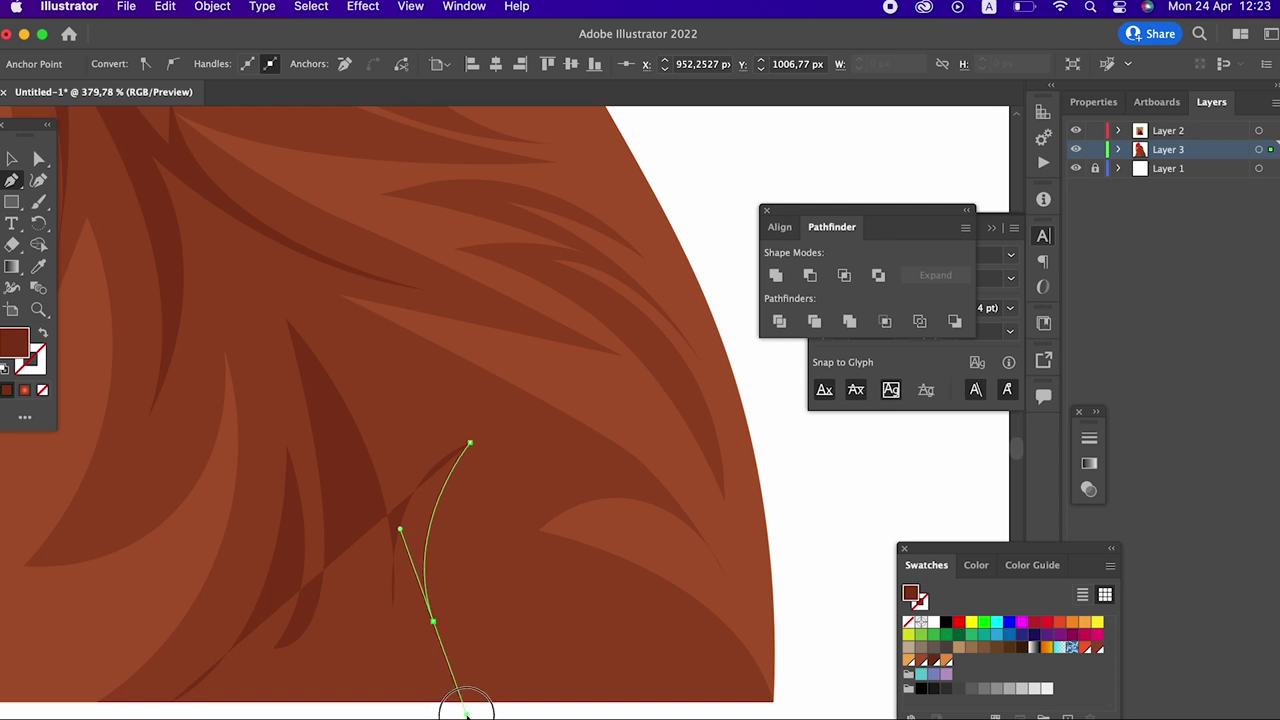
left_click_drag(598, 466, 768, 466)
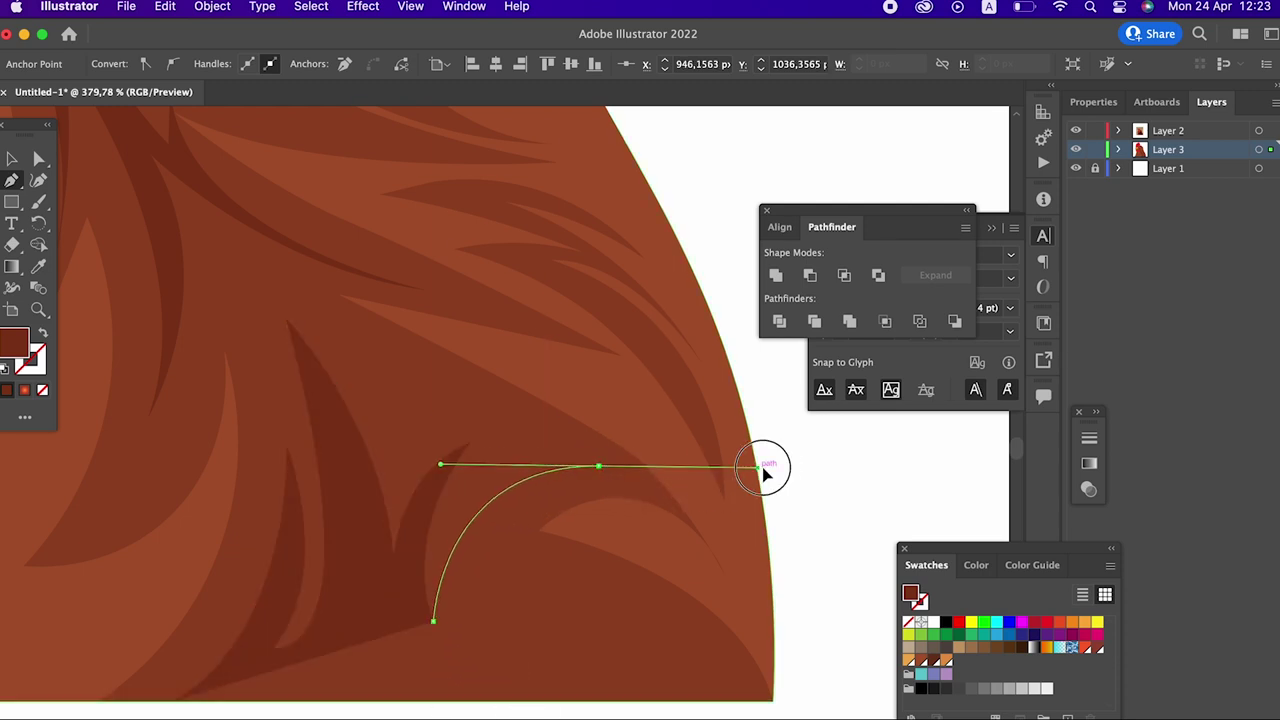
left_click_drag(466, 518, 461, 655)
left_click_drag(571, 591, 668, 632)
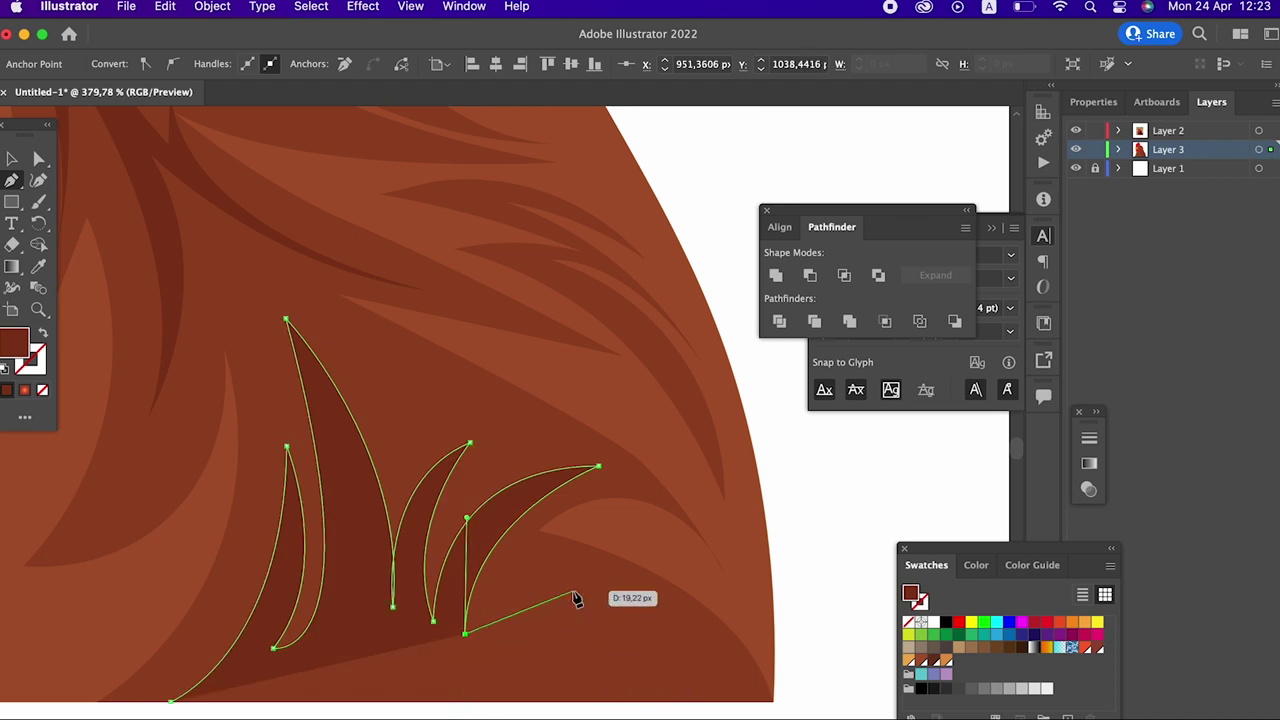
left_click_drag(536, 663, 549, 686)
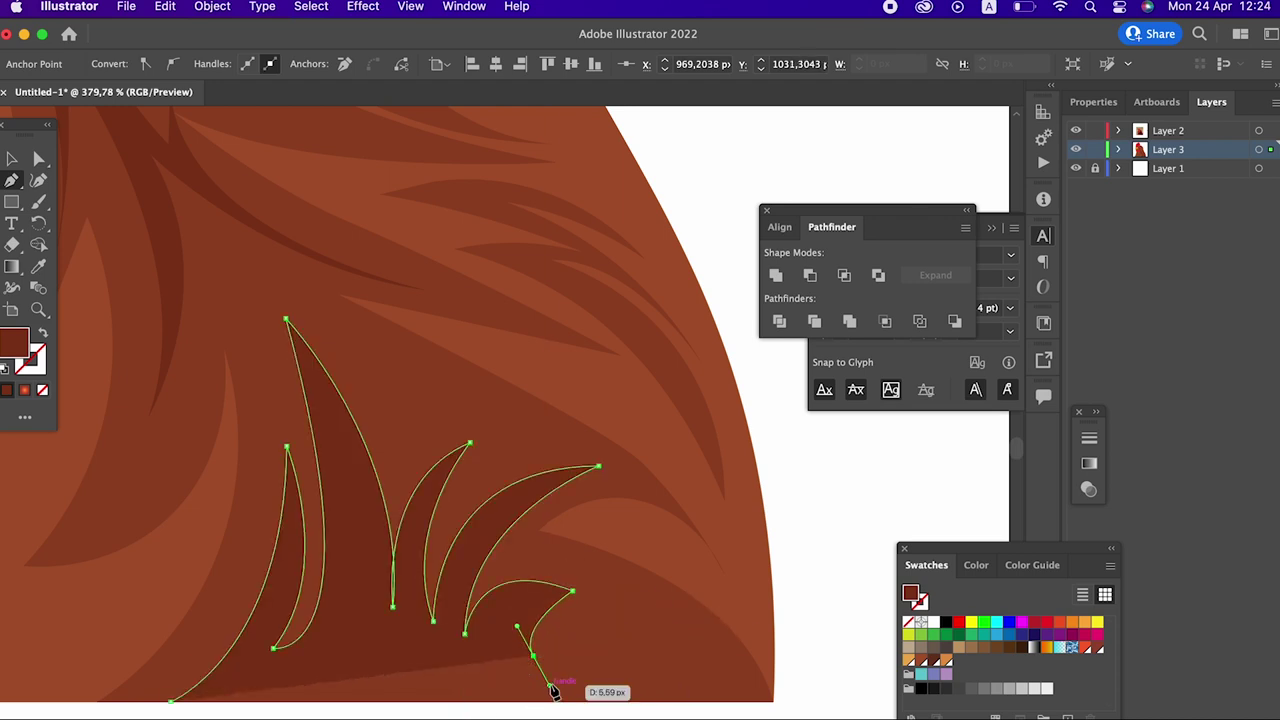
left_click(773, 700)
left_click(171, 700)
left_click_drag(429, 519, 499, 449)
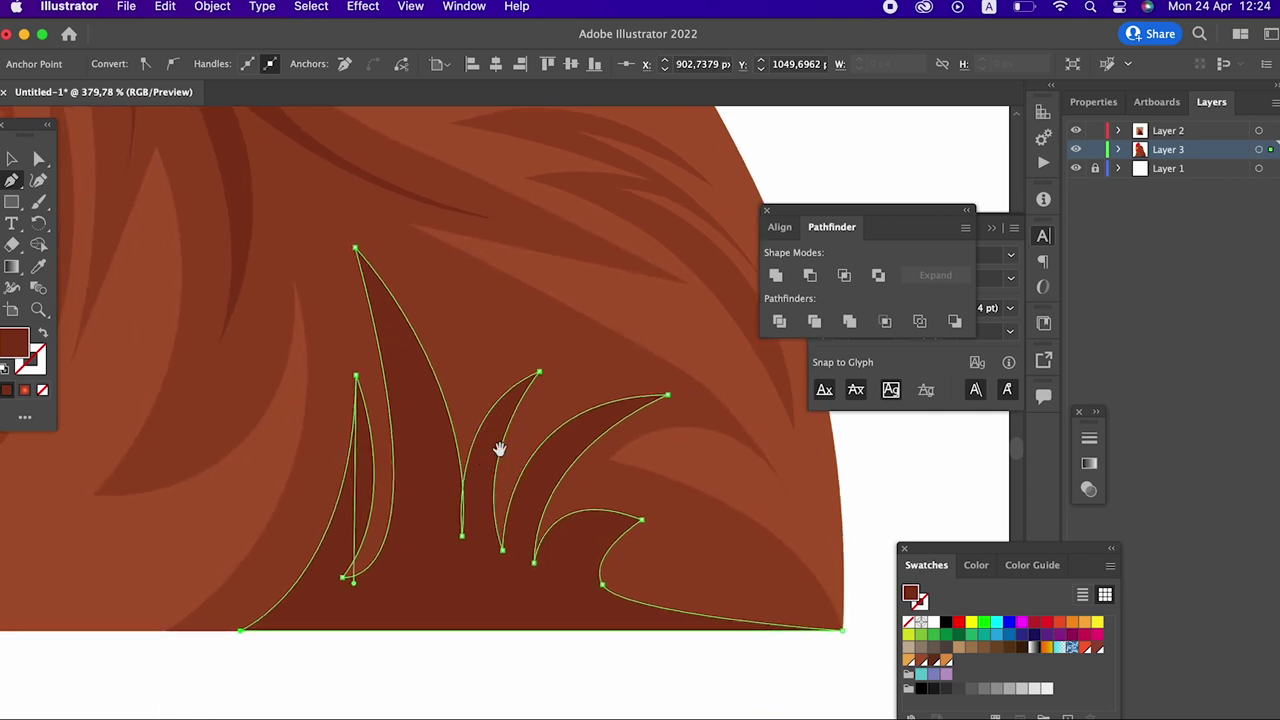
left_click(38, 182)
Step: Smooth the curves and inner points of the left and middle feather blades
mouse_move(384, 545)
left_mouse_down()
mouse_move(413, 471)
mouse_move(389, 411)
mouse_move(326, 348)
left_mouse_up()
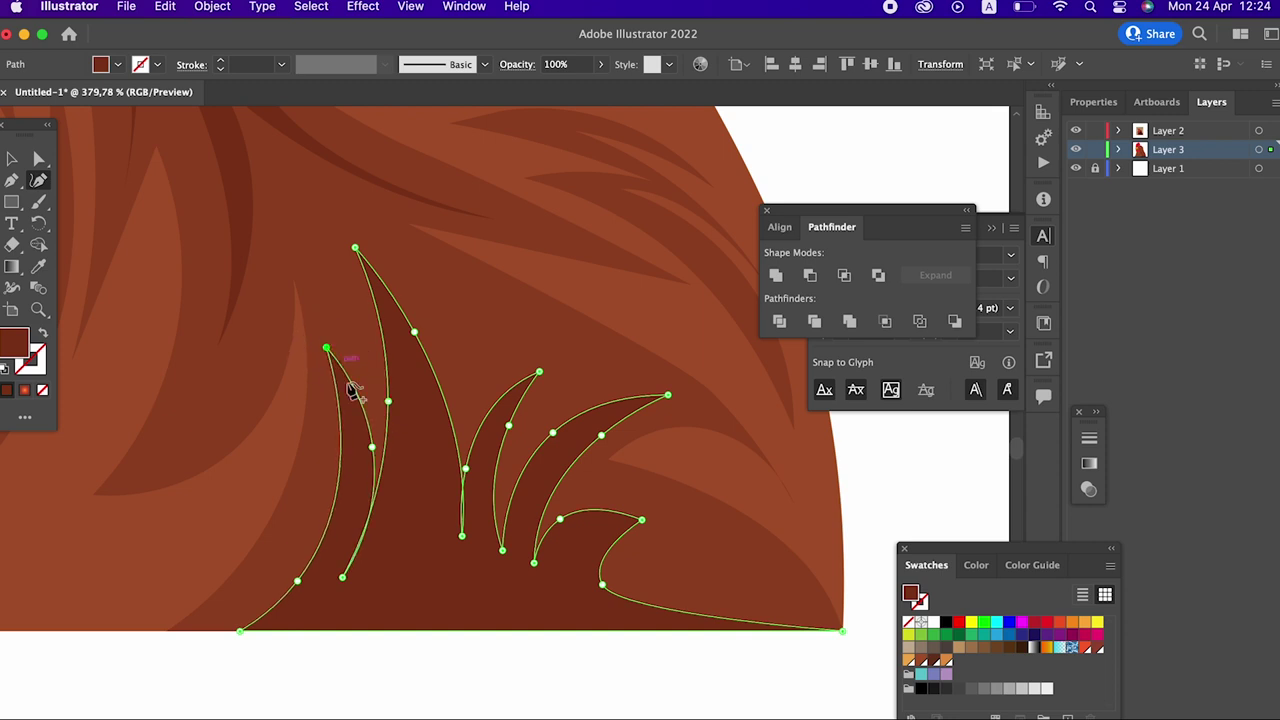
left_click_drag(371, 444, 357, 394)
left_click_drag(342, 580, 386, 487)
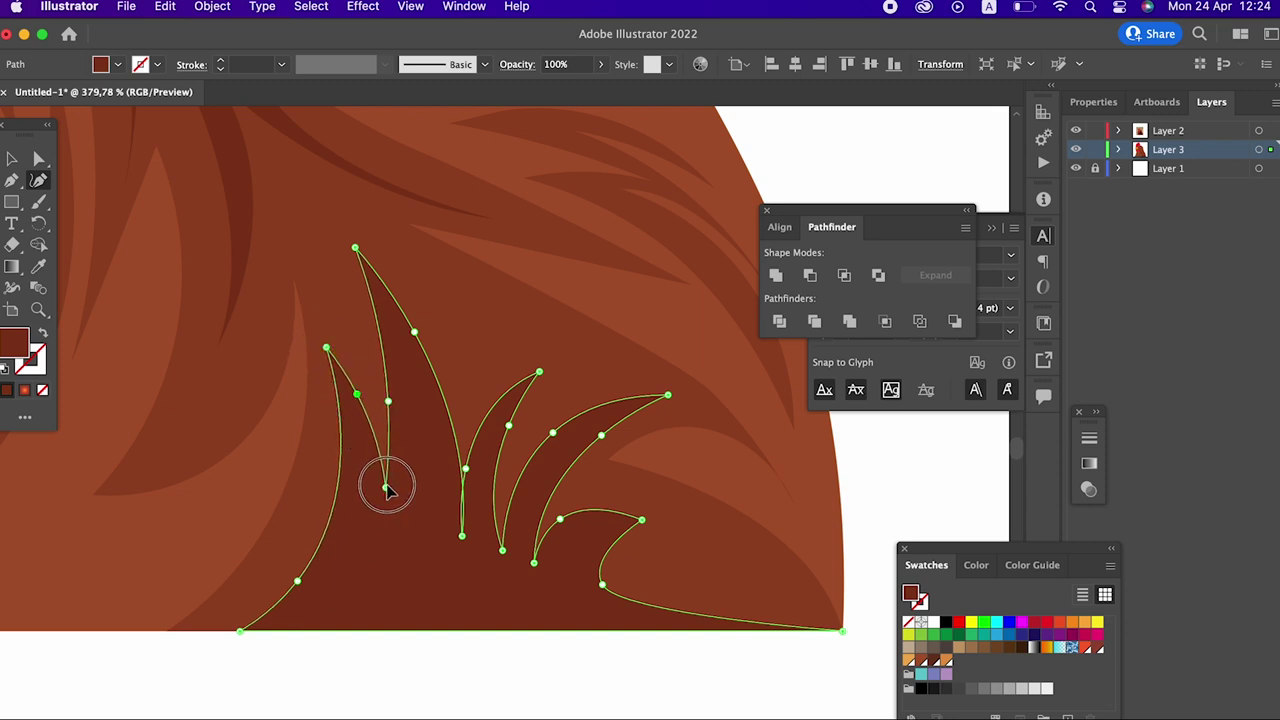
left_click_drag(462, 538, 439, 511)
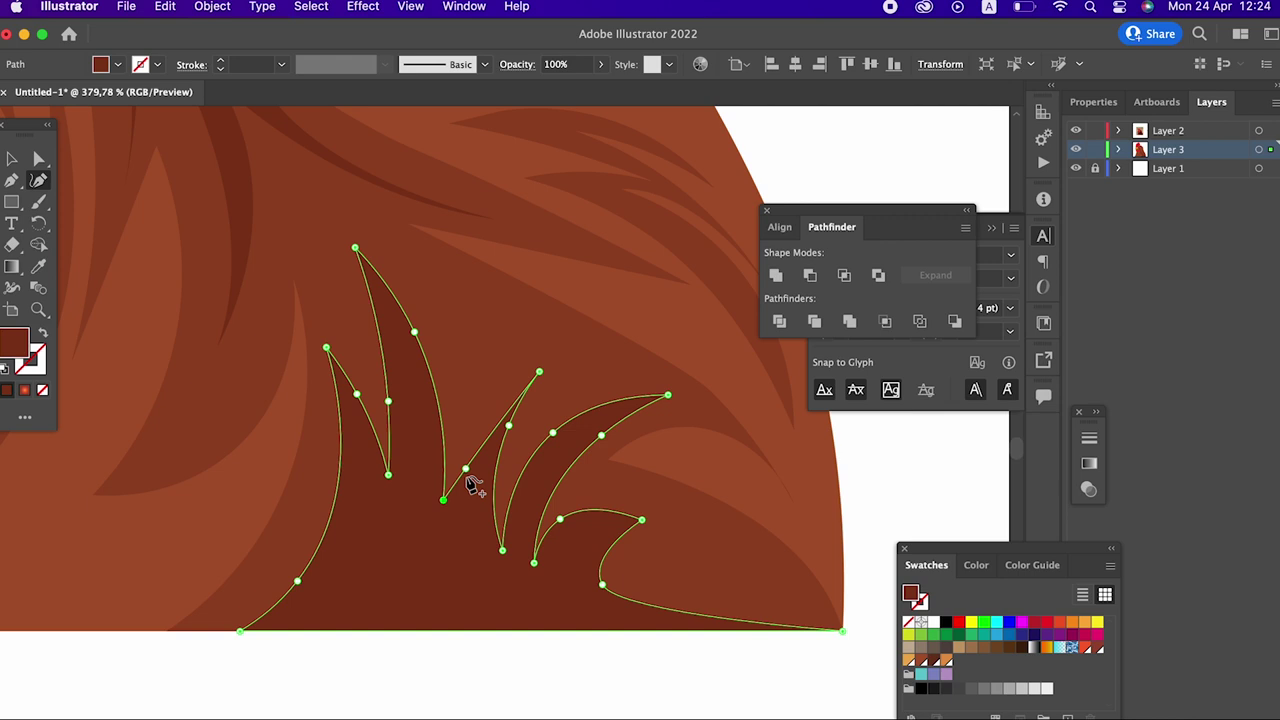
left_click_drag(467, 469, 489, 398)
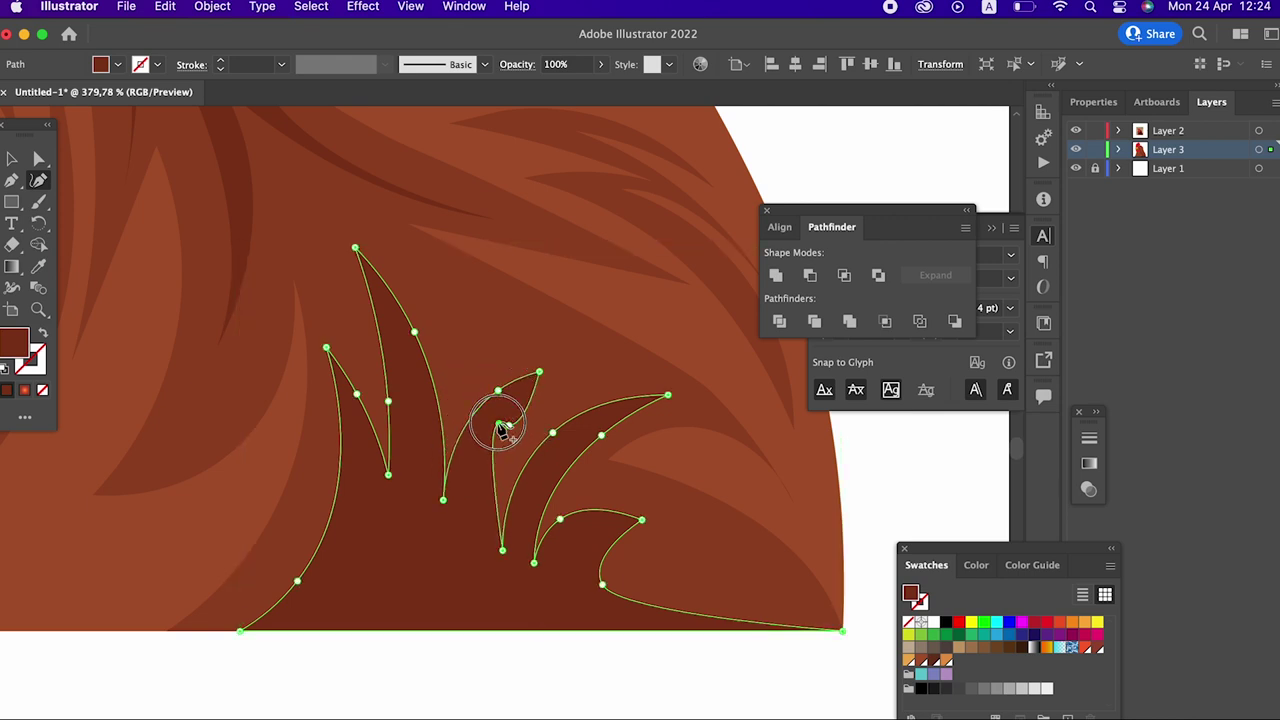
mouse_move(509, 427)
left_mouse_down()
mouse_move(488, 426)
mouse_move(520, 430)
left_mouse_up()
left_click_drag(502, 551, 474, 521)
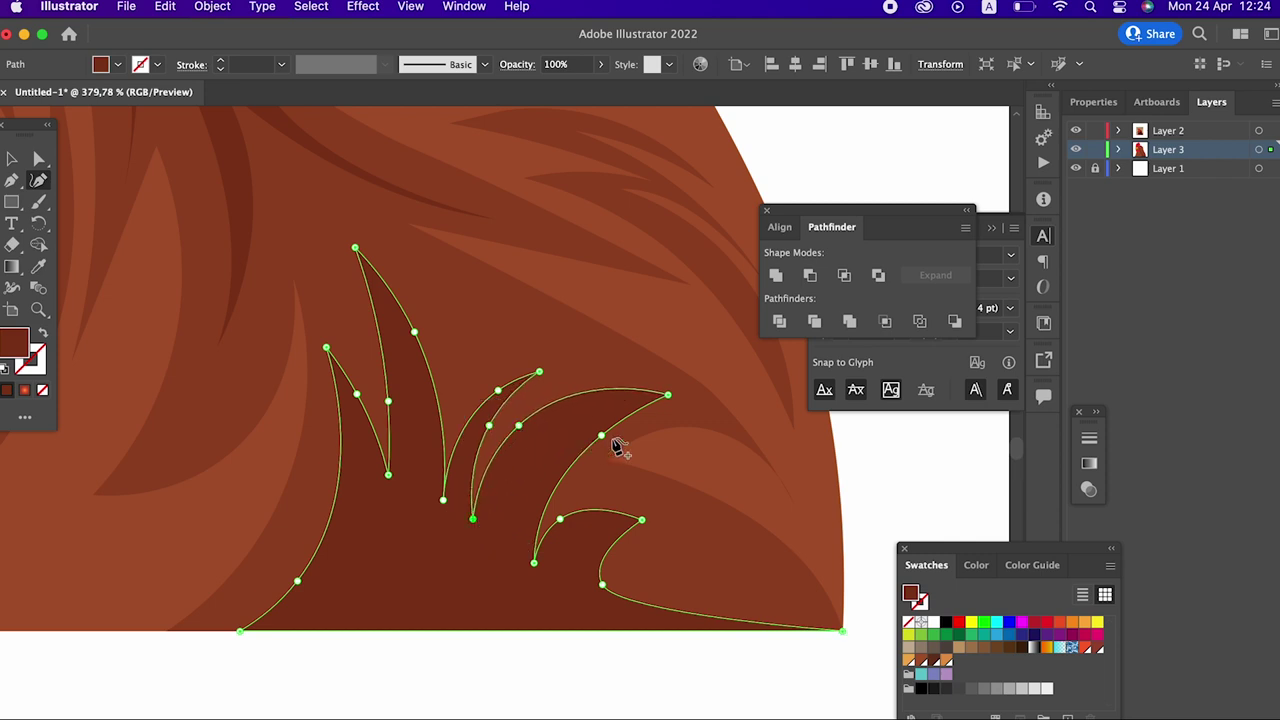
Step: Refine the right and small blades' tips and curves, then zoom out to view the rooster
left_click_drag(668, 395, 614, 386)
left_click_drag(601, 436, 547, 432)
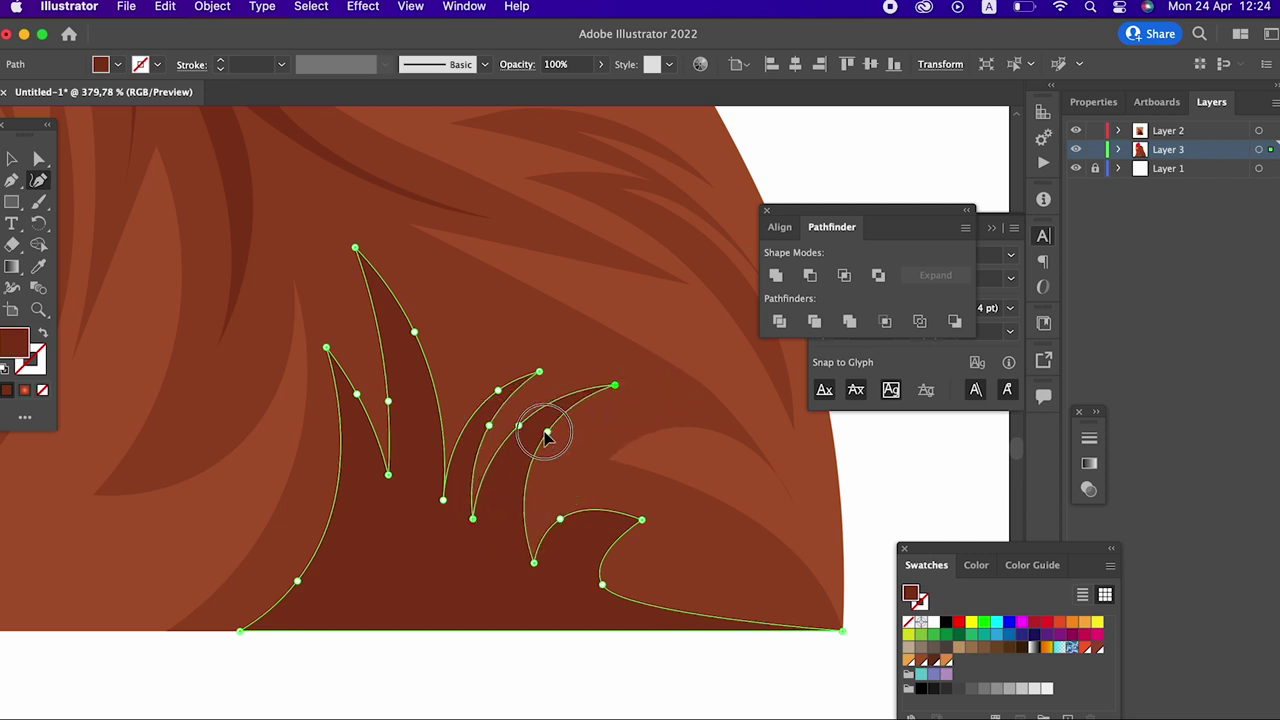
left_click_drag(641, 521, 633, 491)
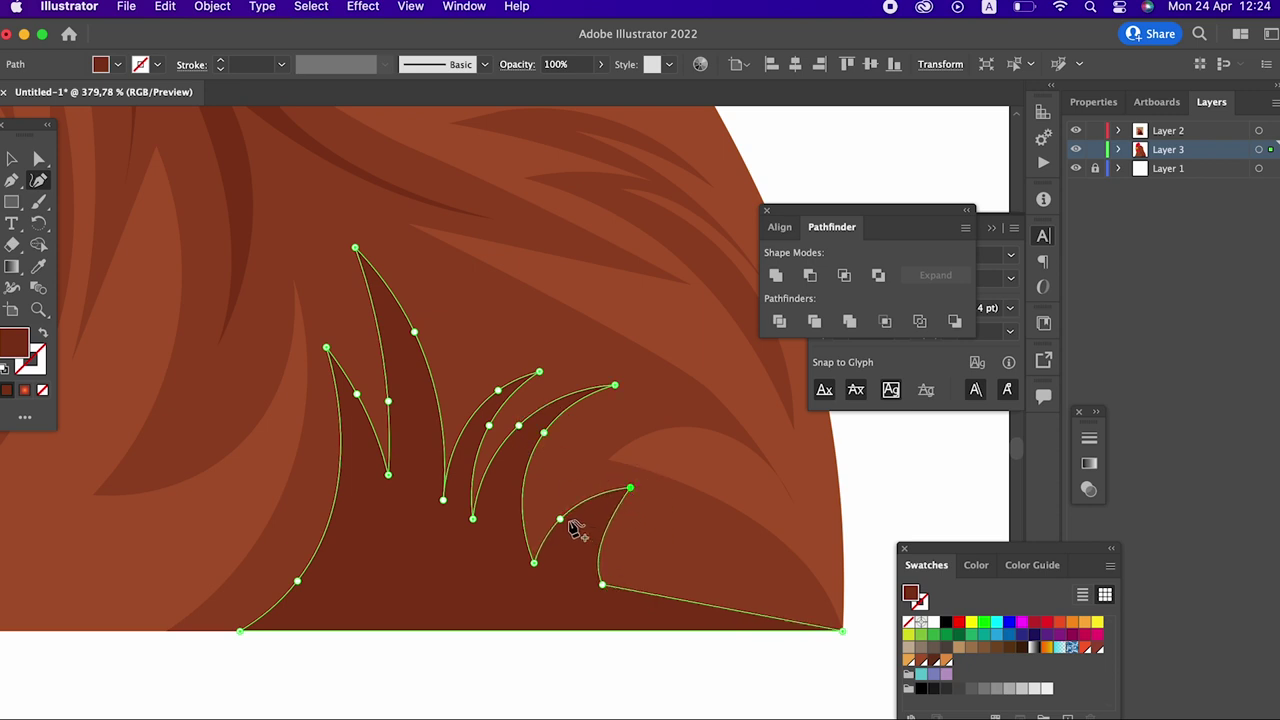
left_click_drag(557, 512, 560, 520)
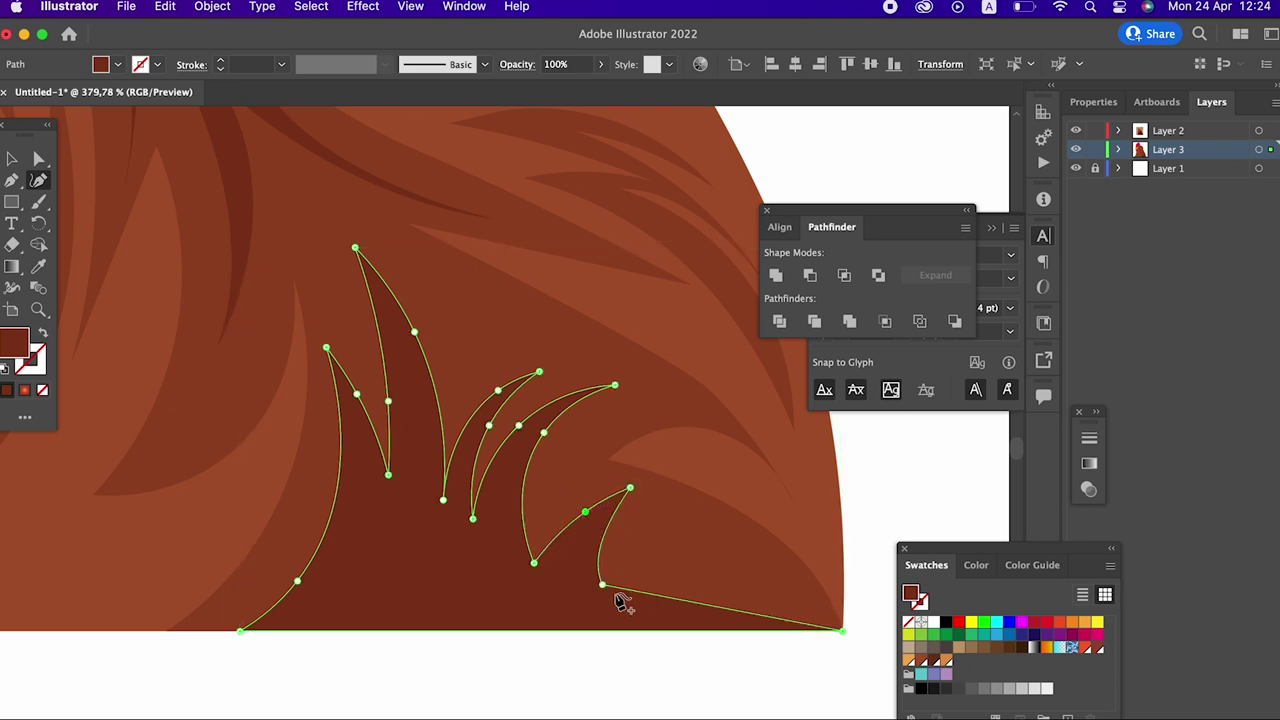
left_click_drag(618, 600, 669, 586)
key("z")
mouse_move(686, 529)
left_mouse_down()
mouse_move(297, 530)
mouse_move(360, 531)
left_mouse_up()
Step: Deselect, zoom into the neck, and draw the first closed curved feather sliver
left_click(16, 160)
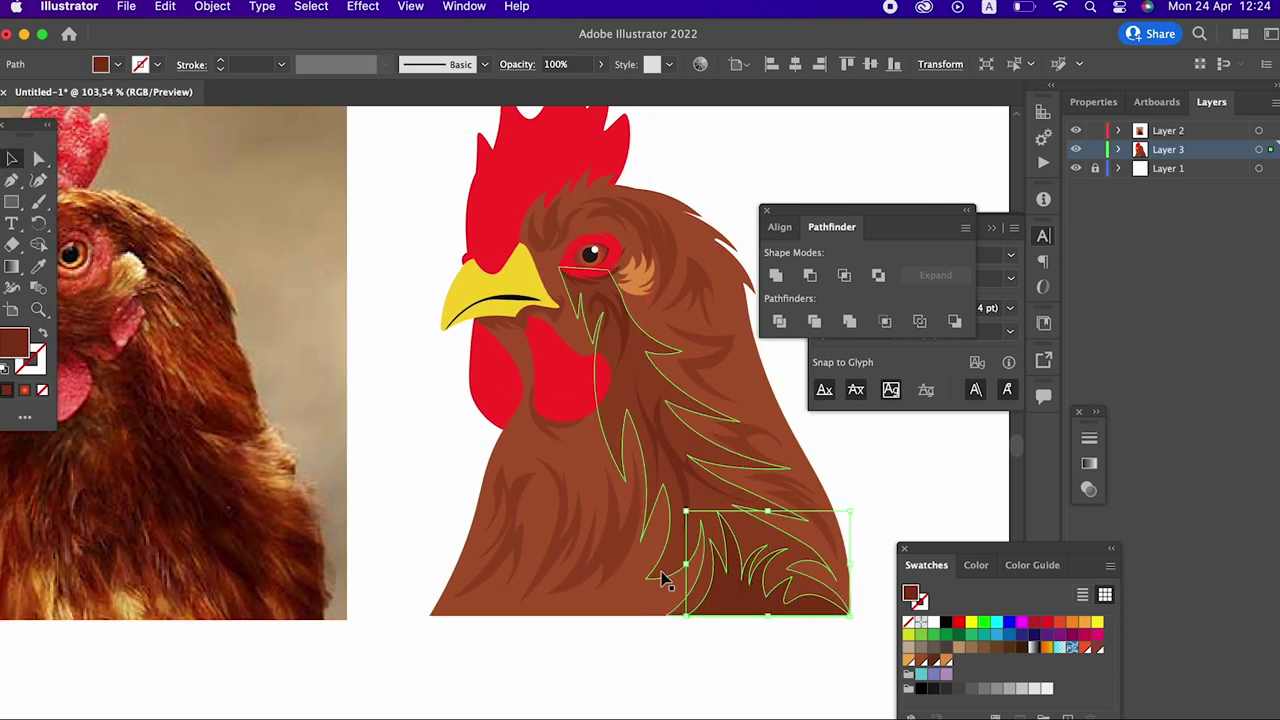
left_click(657, 706)
key("z")
mouse_move(629, 534)
left_mouse_down()
mouse_move(447, 633)
mouse_move(491, 509)
mouse_move(242, 321)
left_mouse_up()
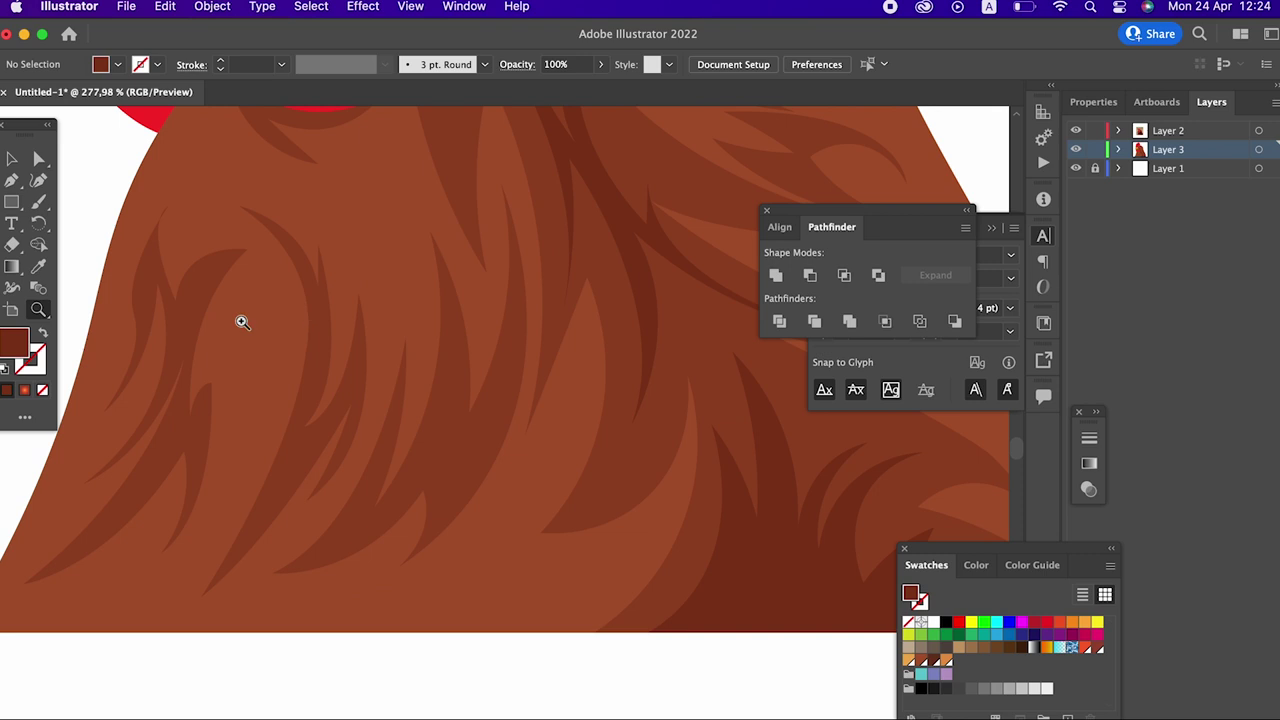
left_click(576, 357)
left_click_drag(399, 590, 232, 670)
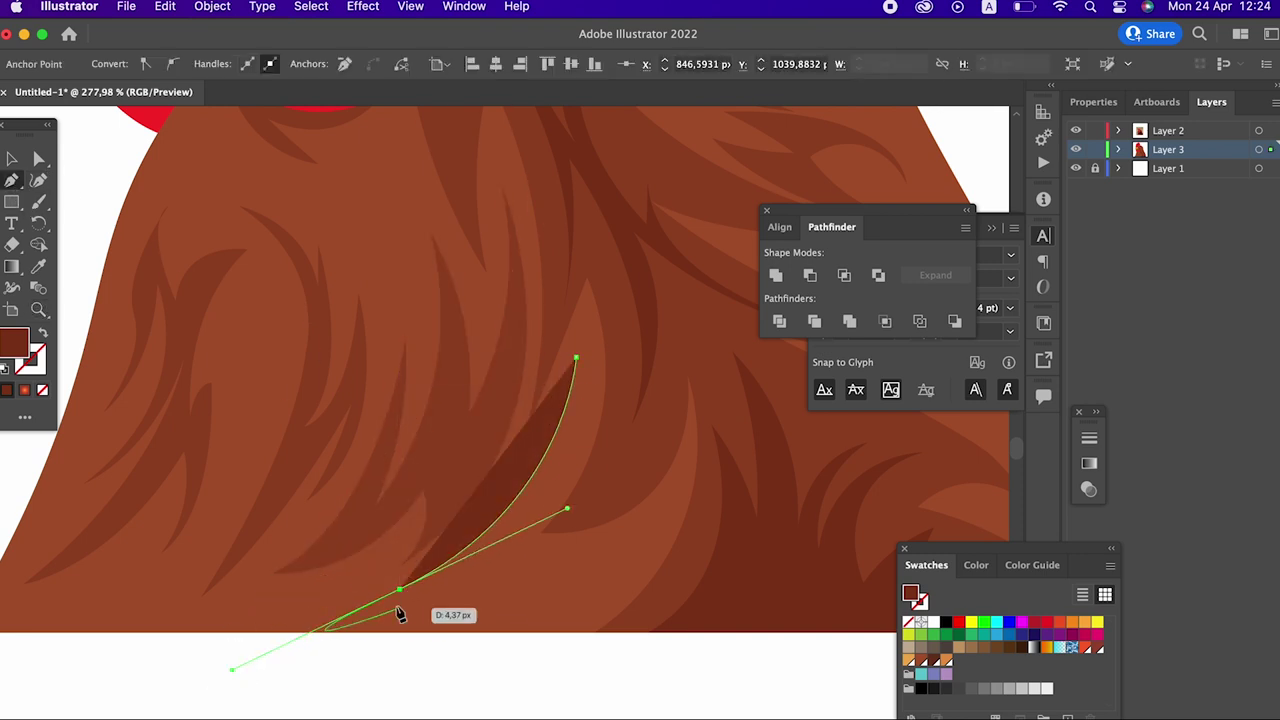
left_click_drag(541, 492, 630, 388)
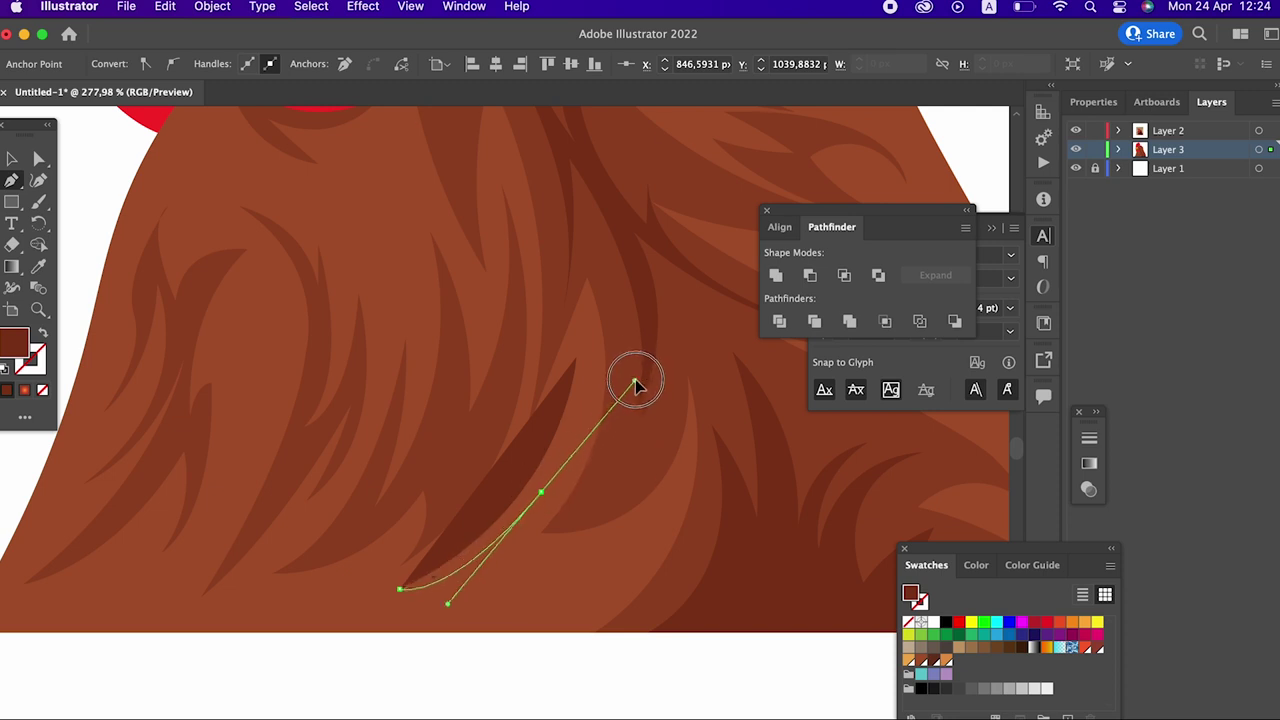
key("ctrl+z")
left_click_drag(565, 468, 630, 370)
left_click(576, 357)
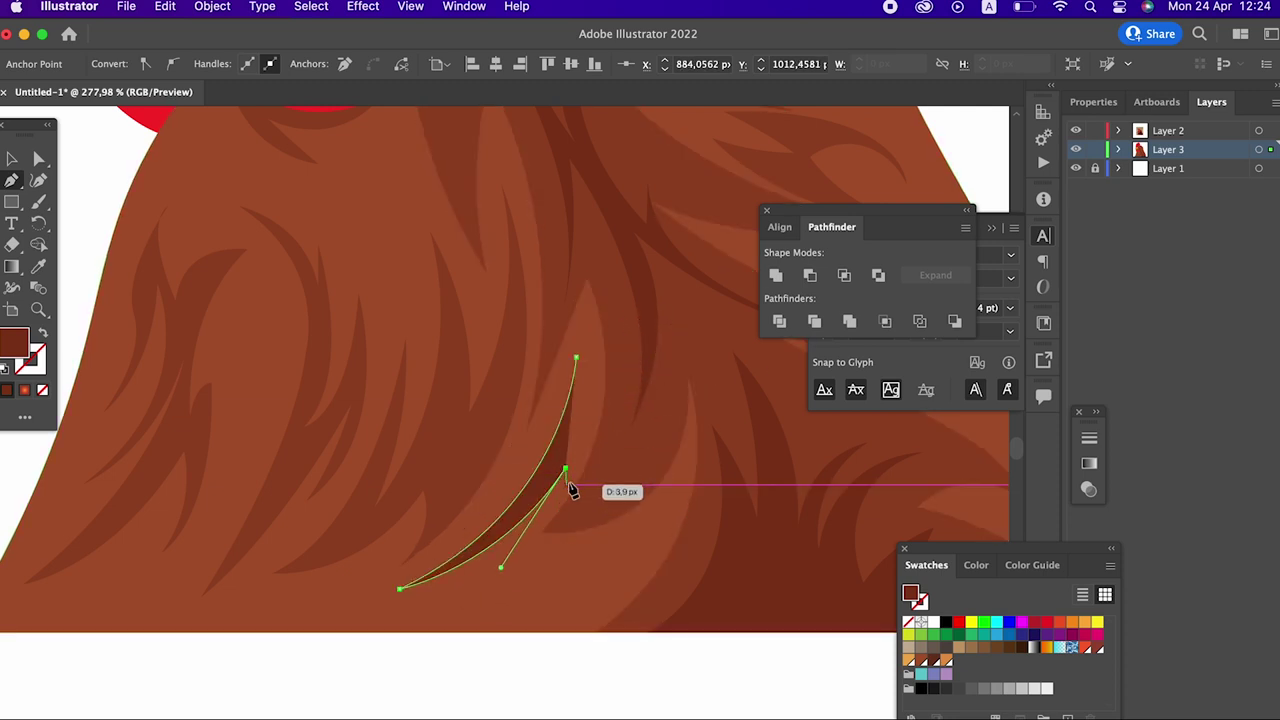
Step: Draw a second closed curved strand with a sharp upper tip beside it
left_click_drag(469, 584, 383, 624)
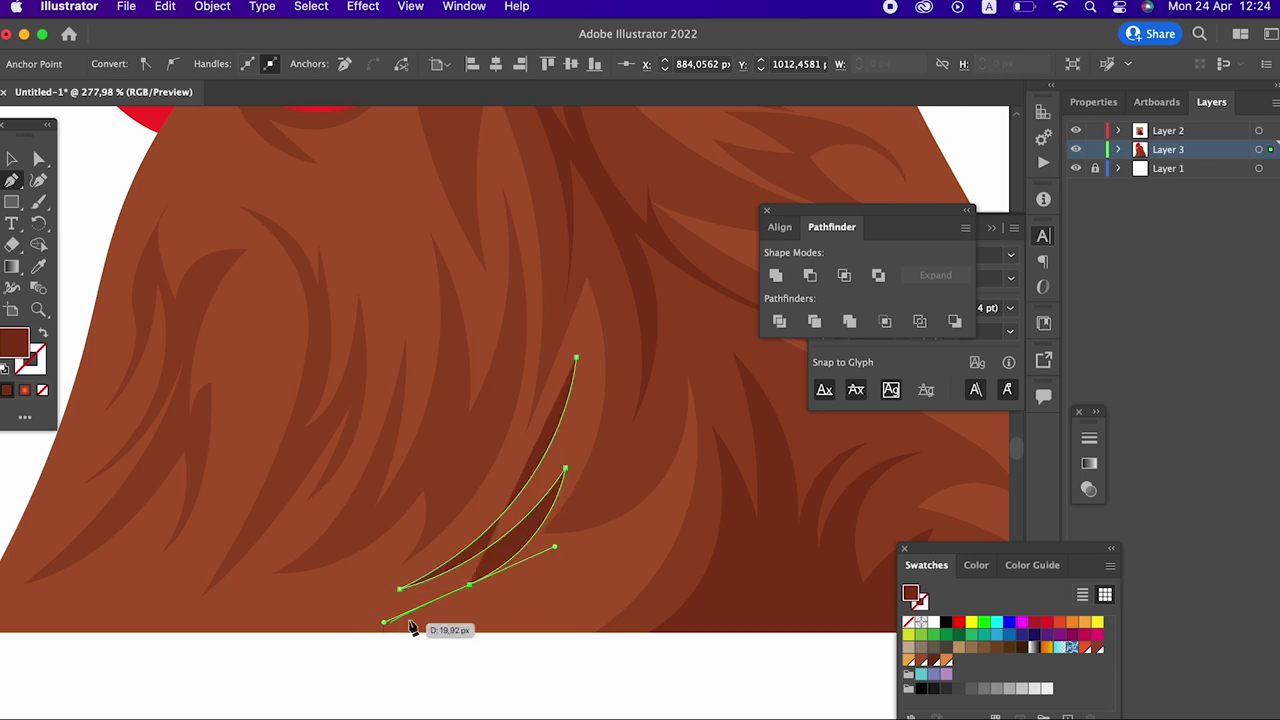
left_click_drag(612, 424, 628, 299)
left_click(612, 424)
left_click_drag(582, 466, 598, 452)
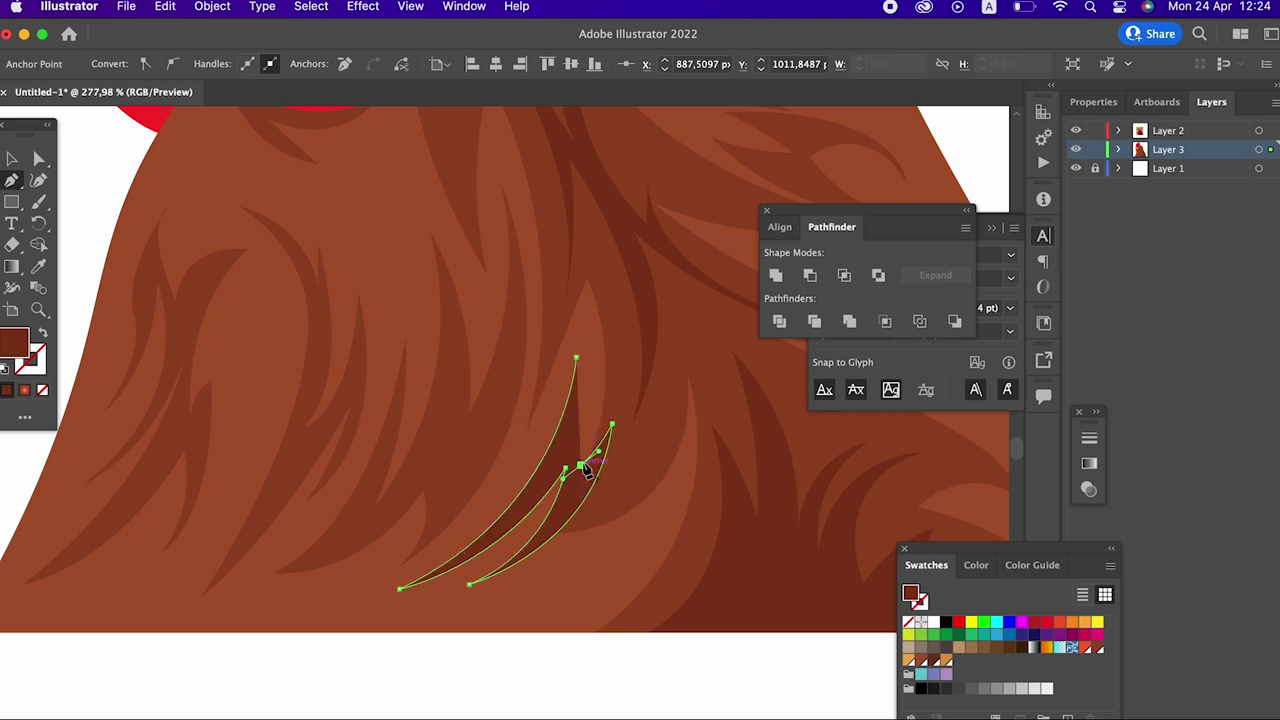
left_click_drag(576, 357, 548, 323)
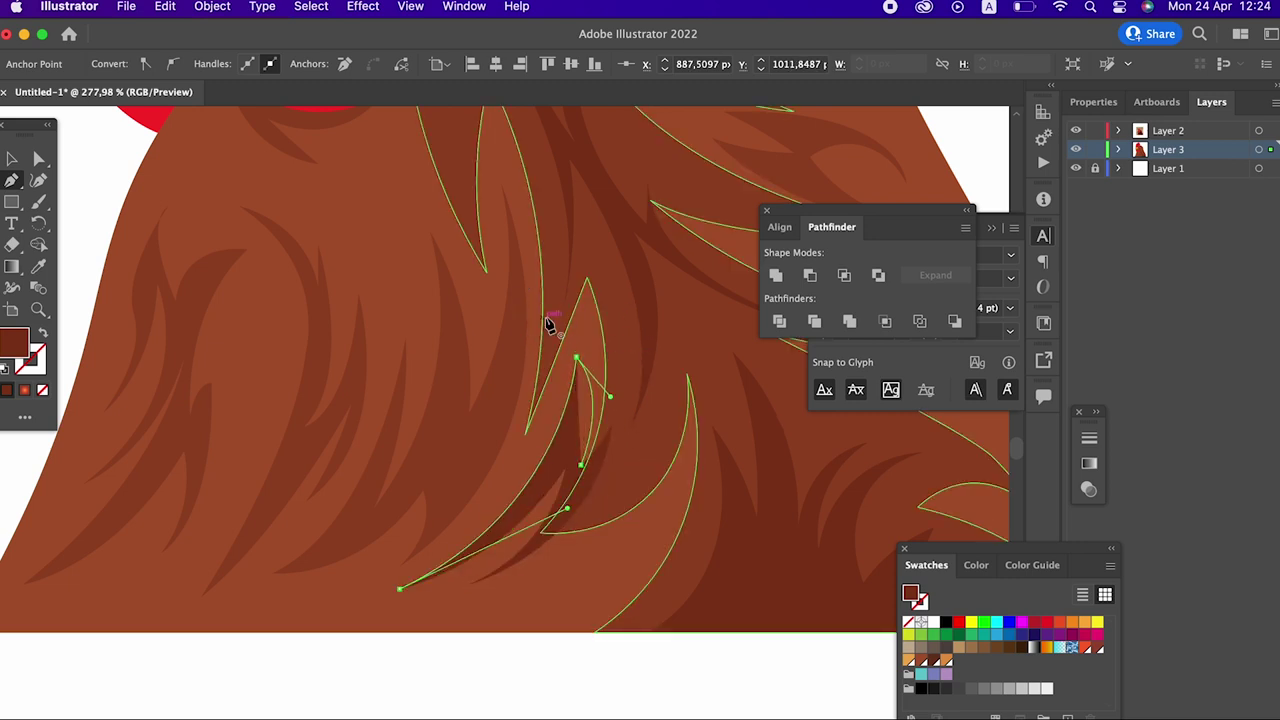
scroll(548, 323, "down", 4)
scroll(529, 477, "up", 2)
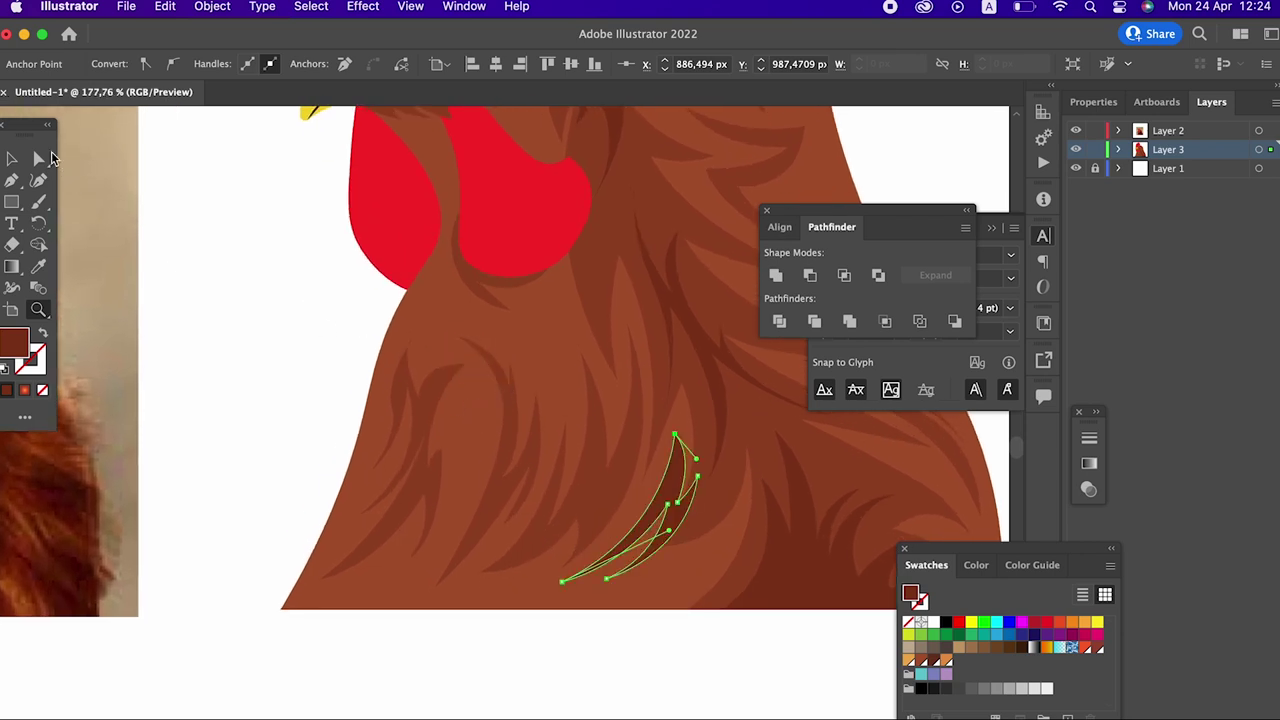
Step: Select the flame-shaped dark feather on the neck's left edge and bend its edge outward
left_click(12, 158)
left_click(365, 383)
left_click_drag(398, 383, 700, 483)
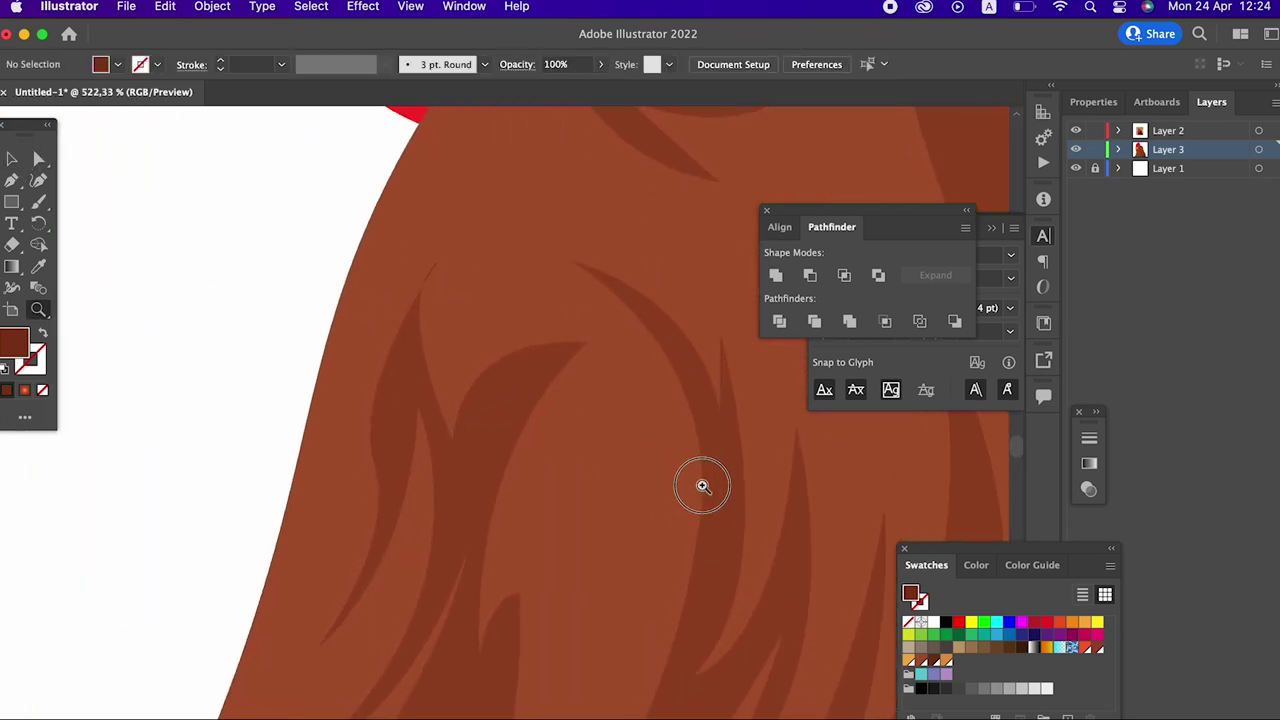
left_click(398, 380)
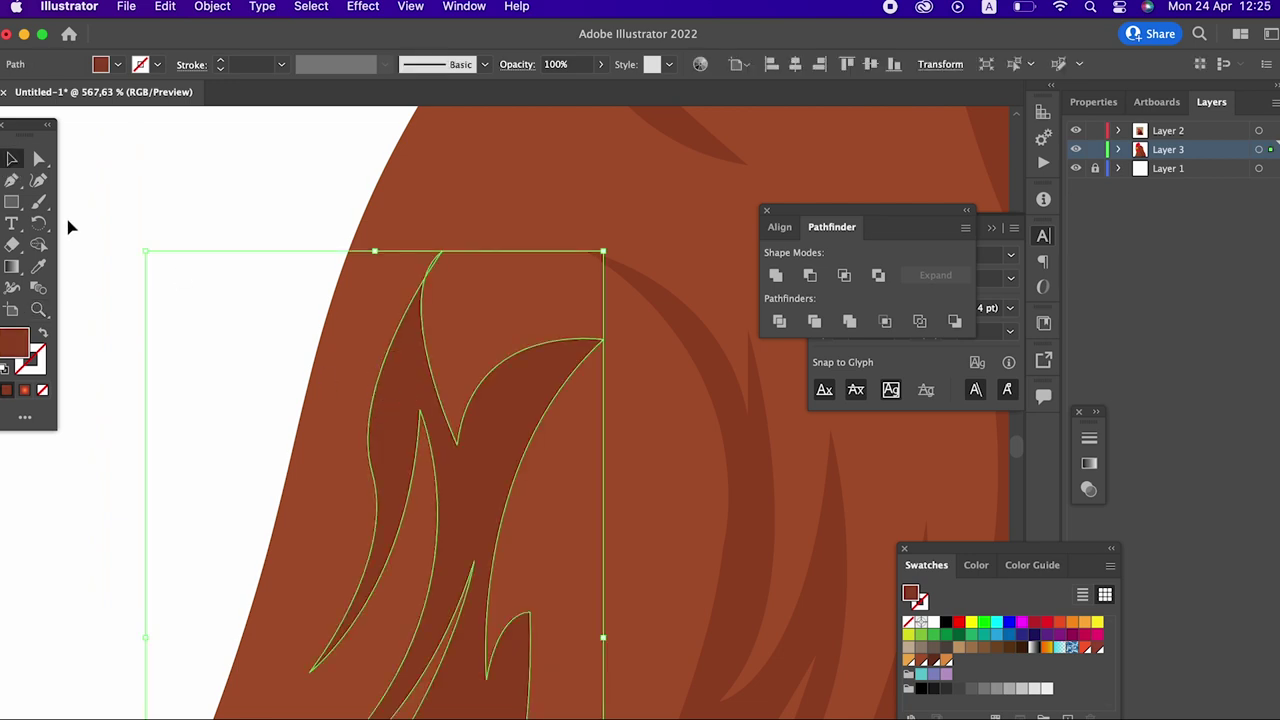
left_click(38, 202)
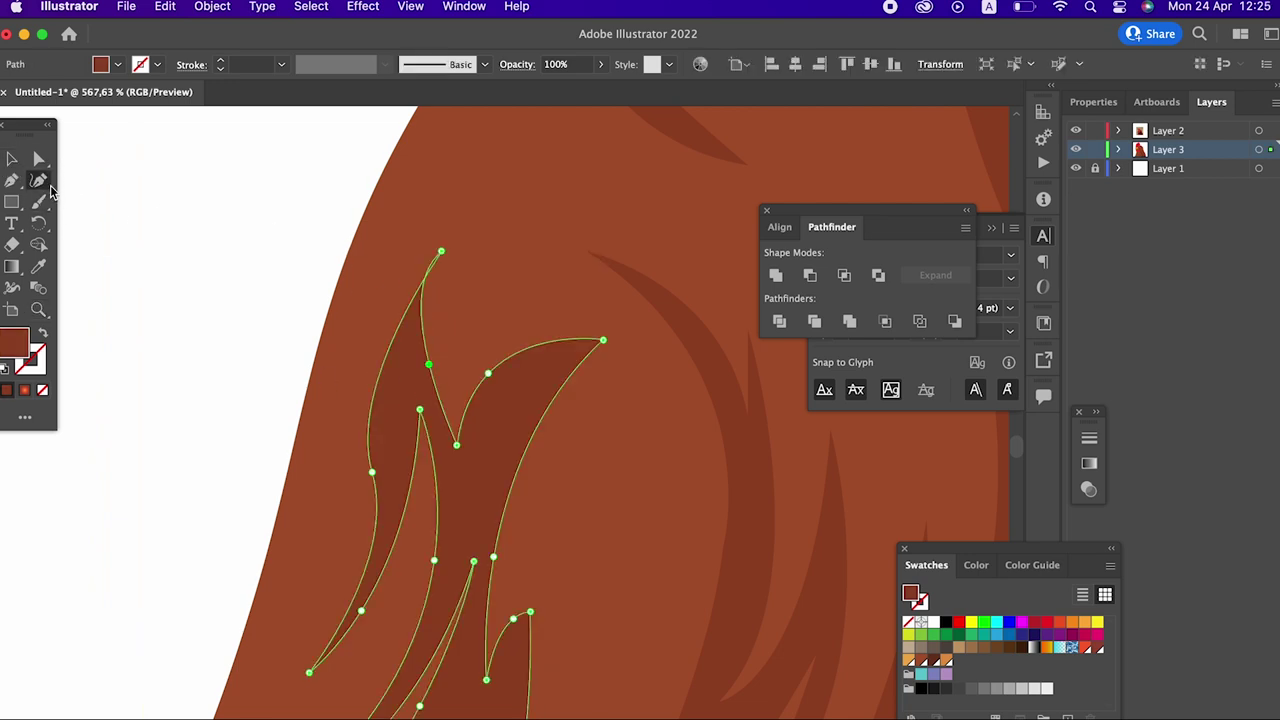
left_click_drag(428, 361, 149, 344)
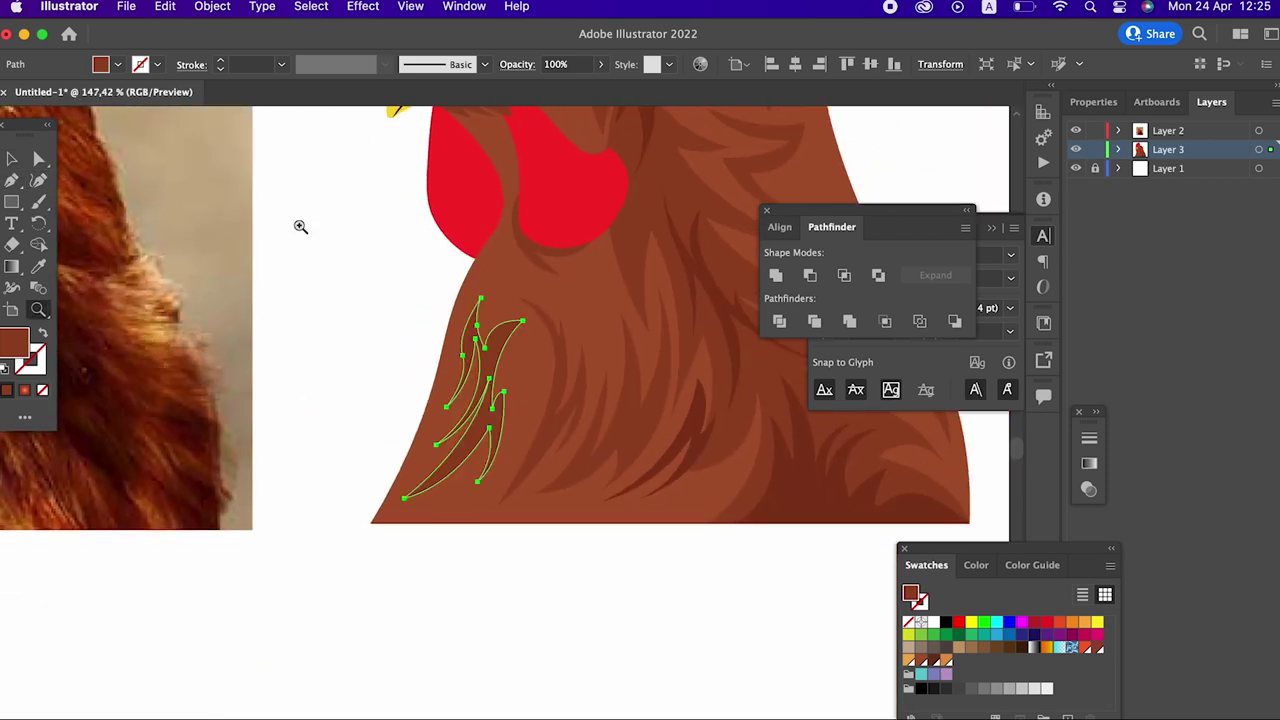
left_click_drag(529, 281, 789, 517)
Step: Reshape the flame feather's upper and lower curves and pull up a new spike near its fork
left_click(38, 180)
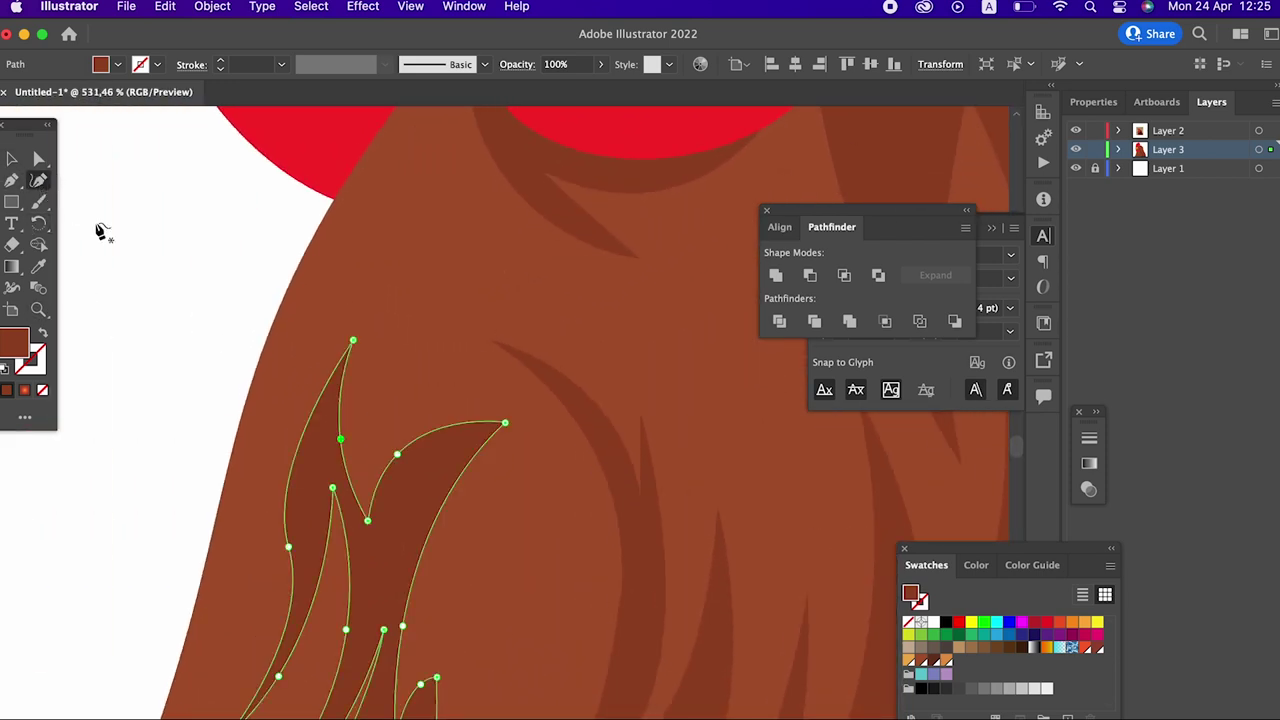
left_click_drag(408, 460, 435, 469)
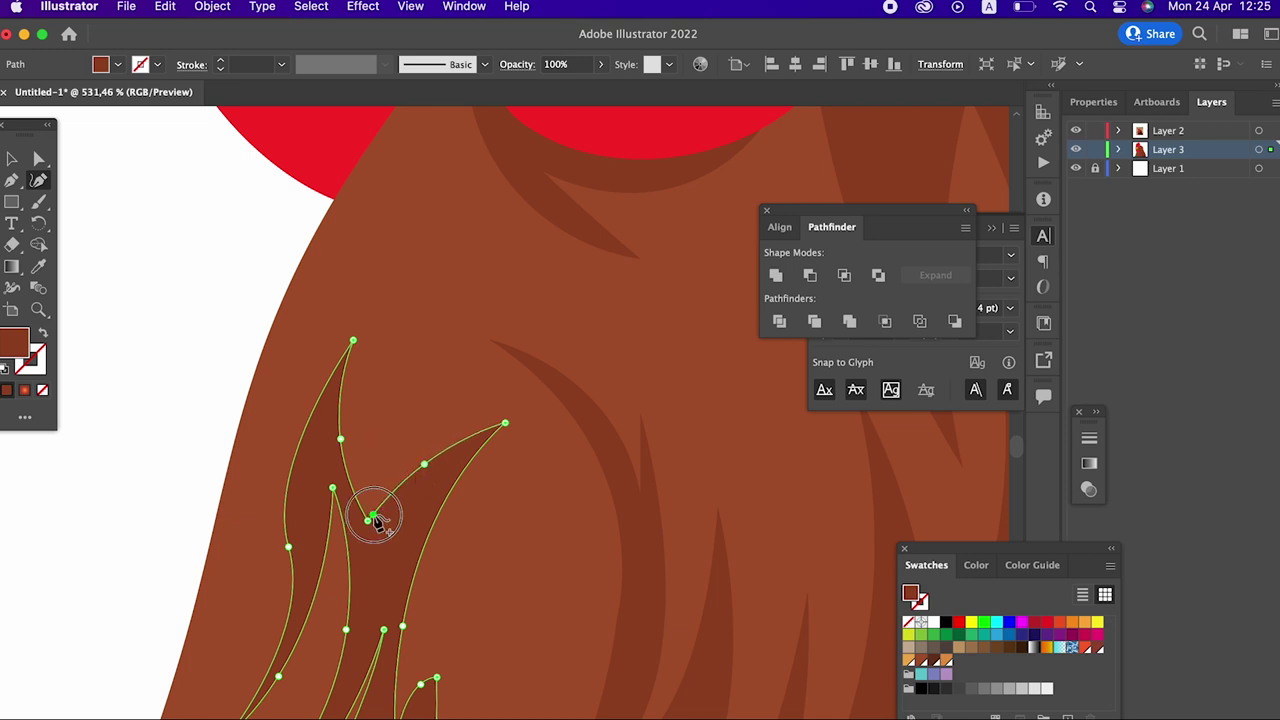
left_click_drag(372, 518, 399, 521)
key("z")
mouse_move(314, 508)
left_mouse_down()
mouse_move(175, 445)
mouse_move(300, 490)
left_mouse_up()
left_click_drag(417, 523, 531, 561)
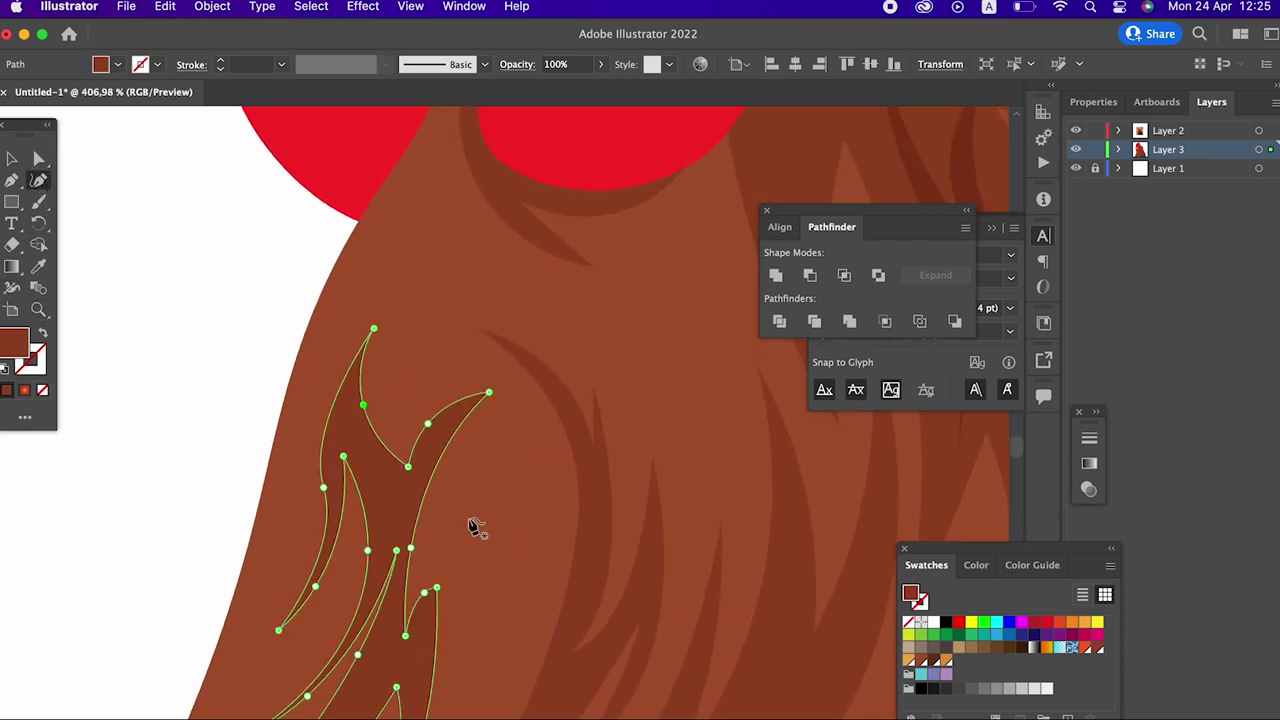
left_click(412, 552)
mouse_move(437, 588)
left_mouse_down()
mouse_move(443, 560)
mouse_move(100, 480)
mouse_move(434, 410)
left_mouse_up()
key("z")
Step: Draw a thin closed dark strand just below the red wattle and zoom out to review it
left_click(427, 211)
left_click_drag(388, 402, 402, 465)
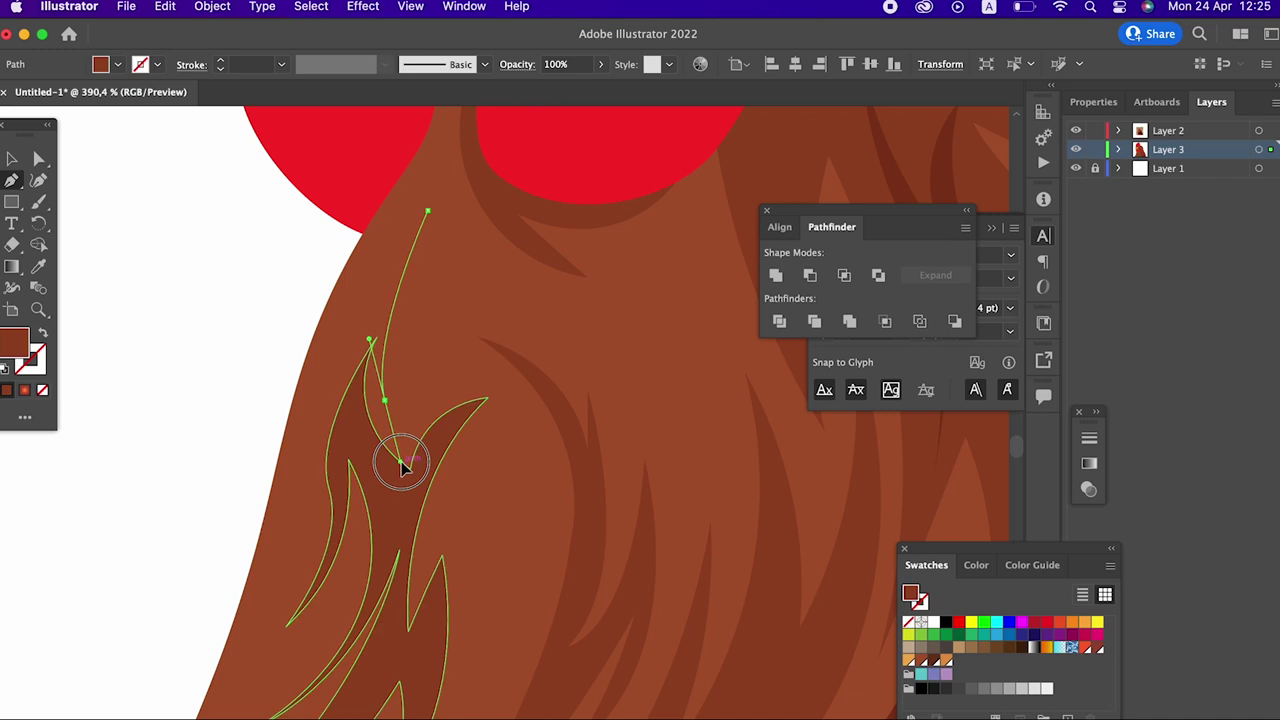
left_click(385, 396)
mouse_move(387, 400)
left_mouse_down()
mouse_move(418, 287)
mouse_move(443, 266)
left_mouse_up()
left_click_drag(381, 428, 405, 425)
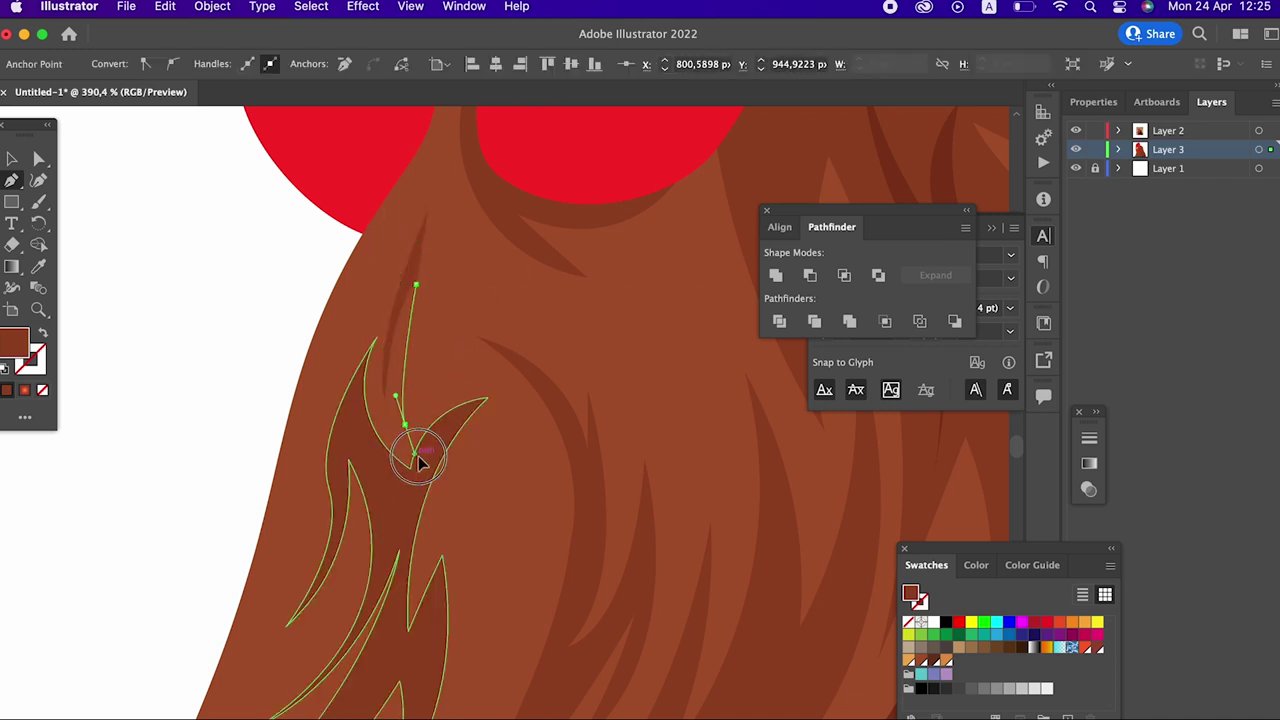
left_click_drag(468, 218, 531, 177)
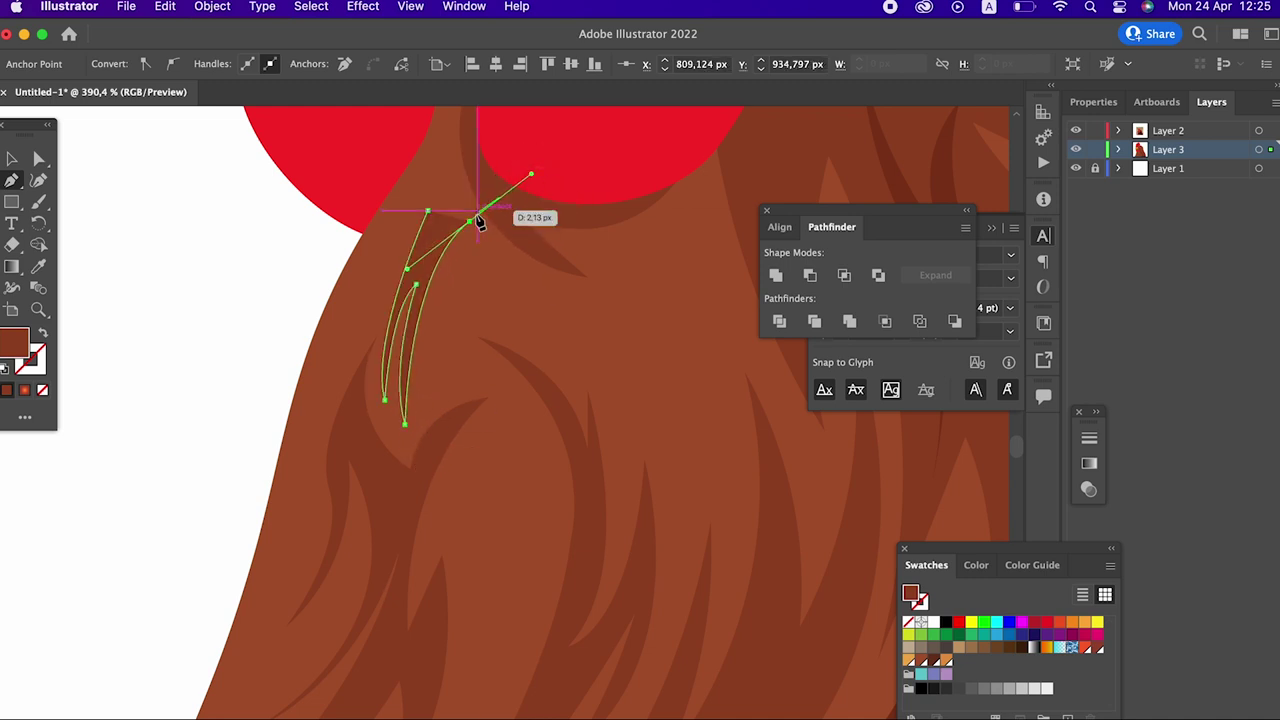
mouse_move(425, 248)
left_mouse_down()
mouse_move(427, 268)
mouse_move(432, 212)
left_mouse_up()
left_click(413, 287)
key("z")
left_click_drag(527, 262, 351, 314)
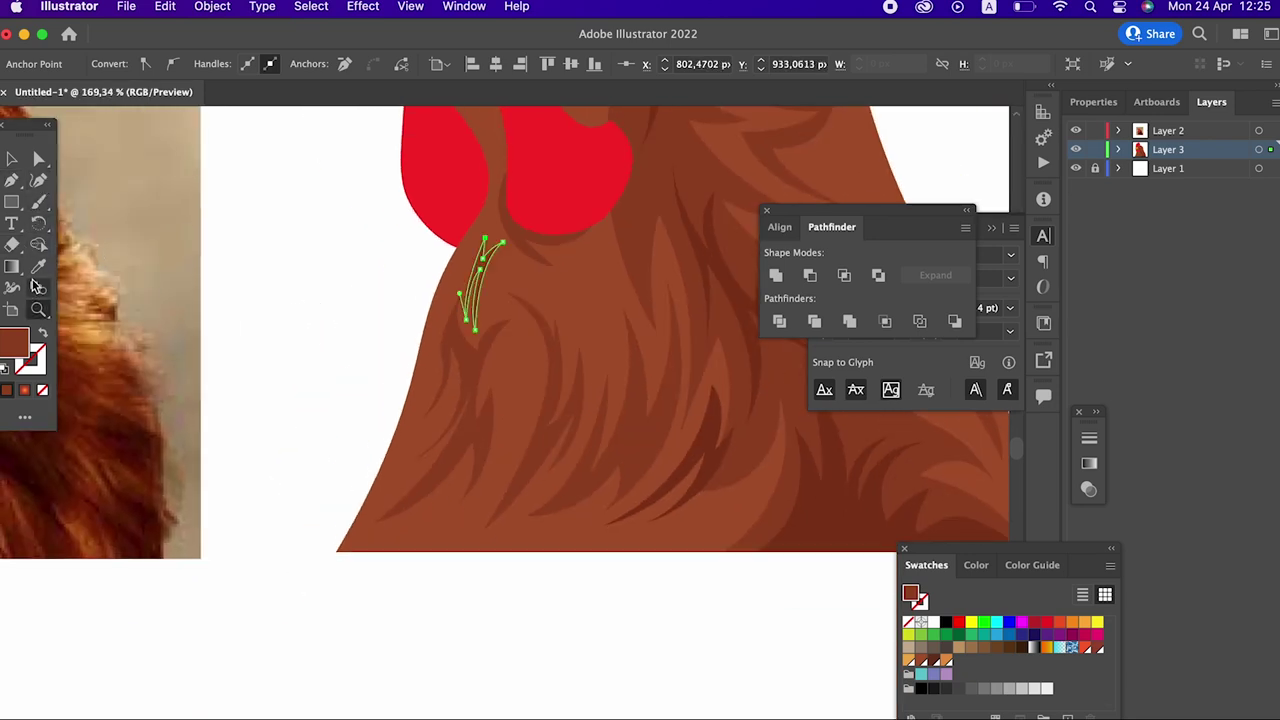
left_click_drag(829, 491, 279, 411)
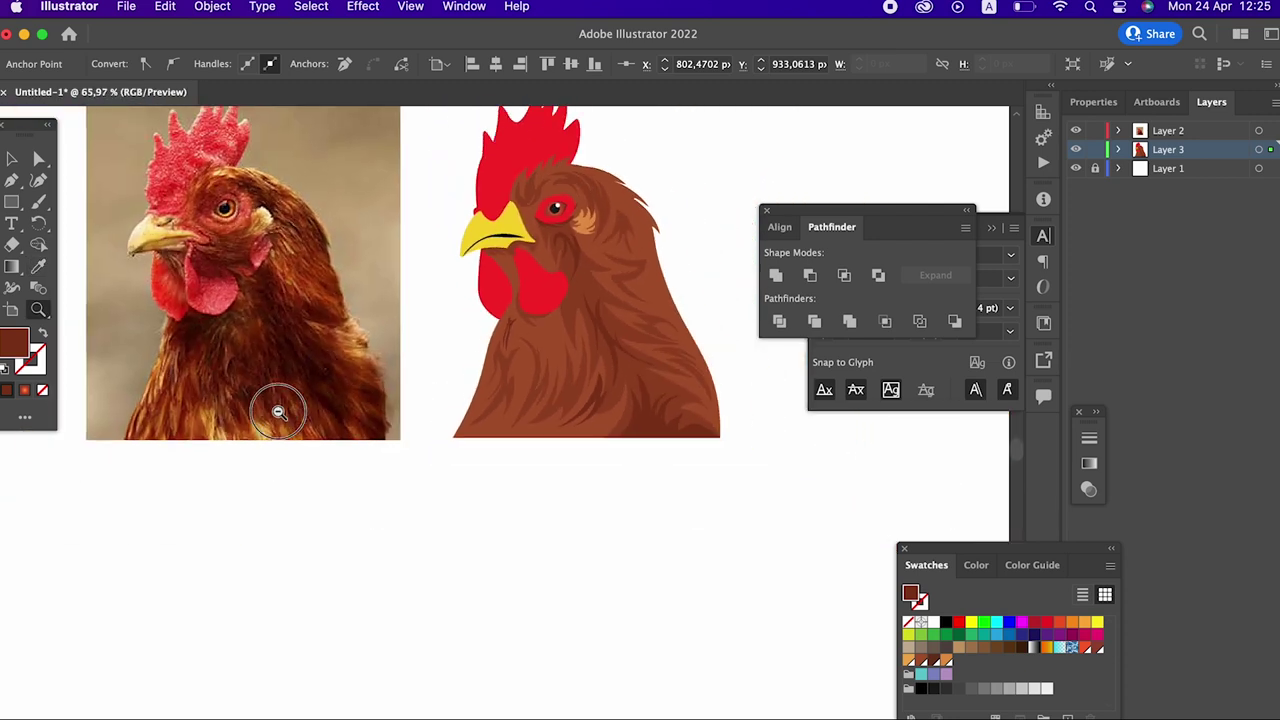
left_click_drag(279, 411, 267, 442)
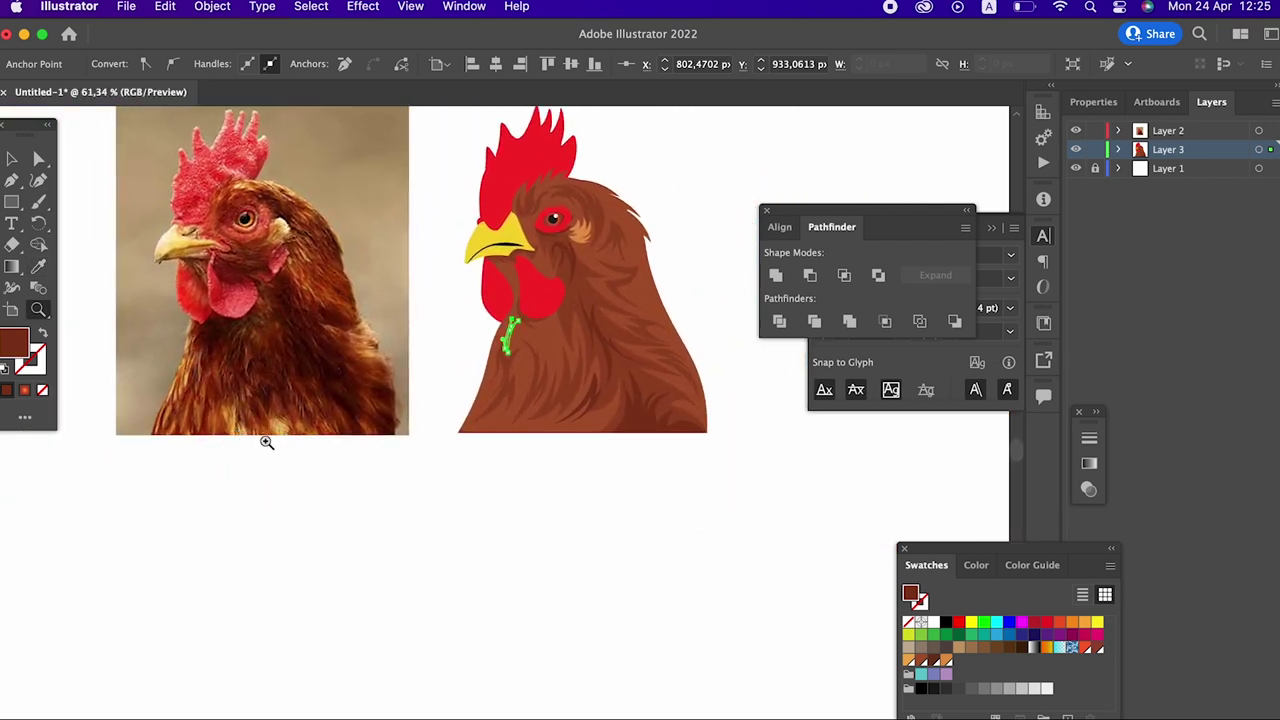
Step: Deselect, zoom in on the upper neck, and draw the first closed curved strand
key("ctrl+shift+a")
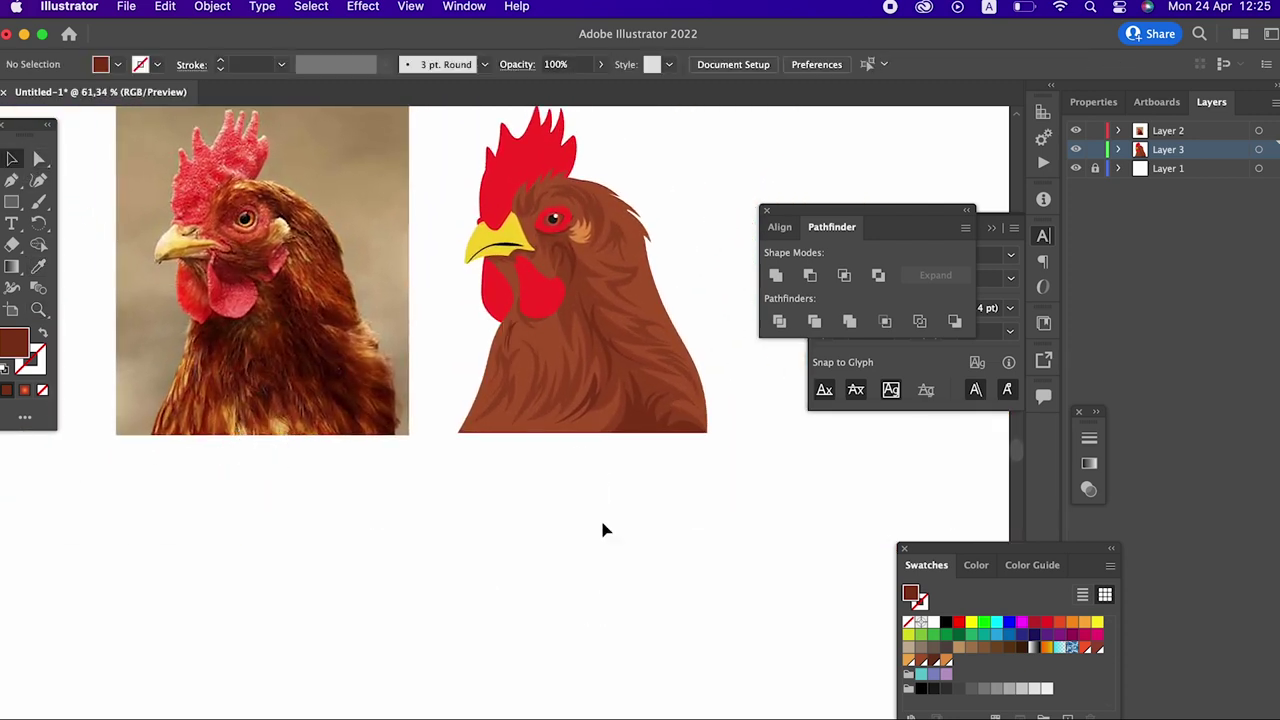
scroll(604, 567, "up", 2)
left_click_drag(604, 567, 481, 557)
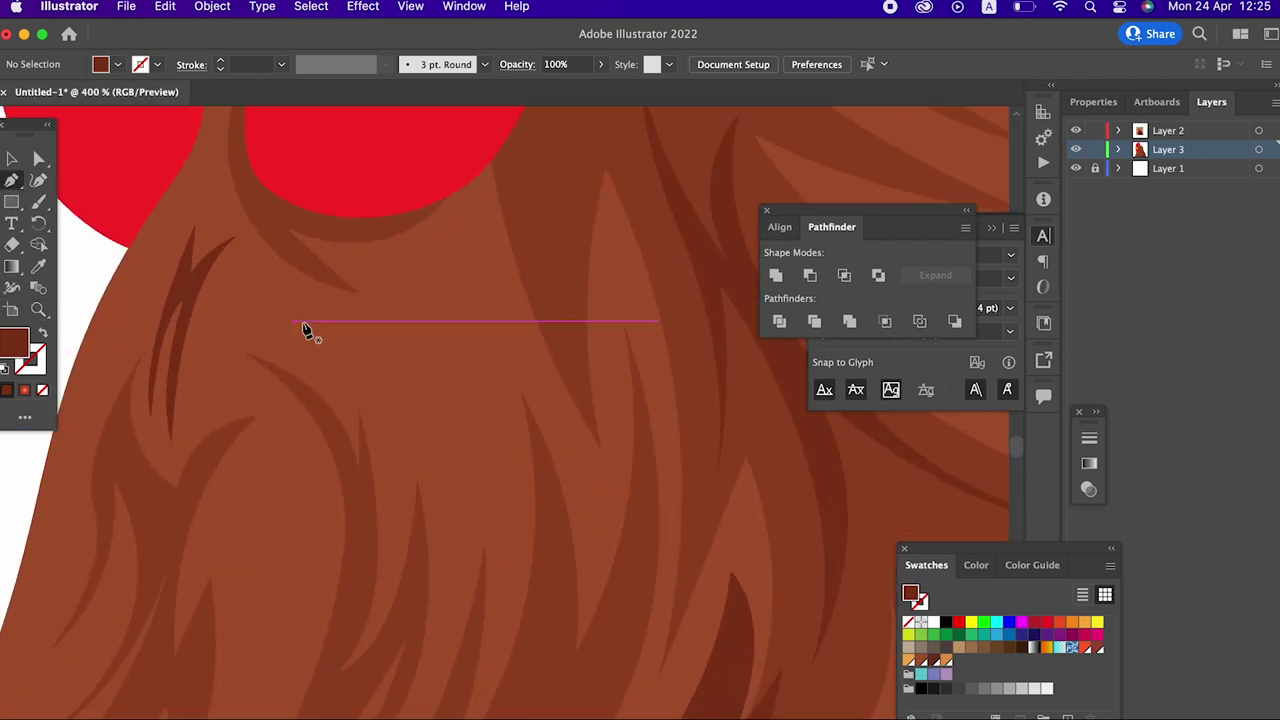
left_click(301, 323)
left_click_drag(397, 455, 390, 543)
left_click_drag(397, 455, 394, 374)
mouse_move(344, 316)
left_mouse_down()
mouse_move(451, 585)
mouse_move(413, 714)
left_mouse_up()
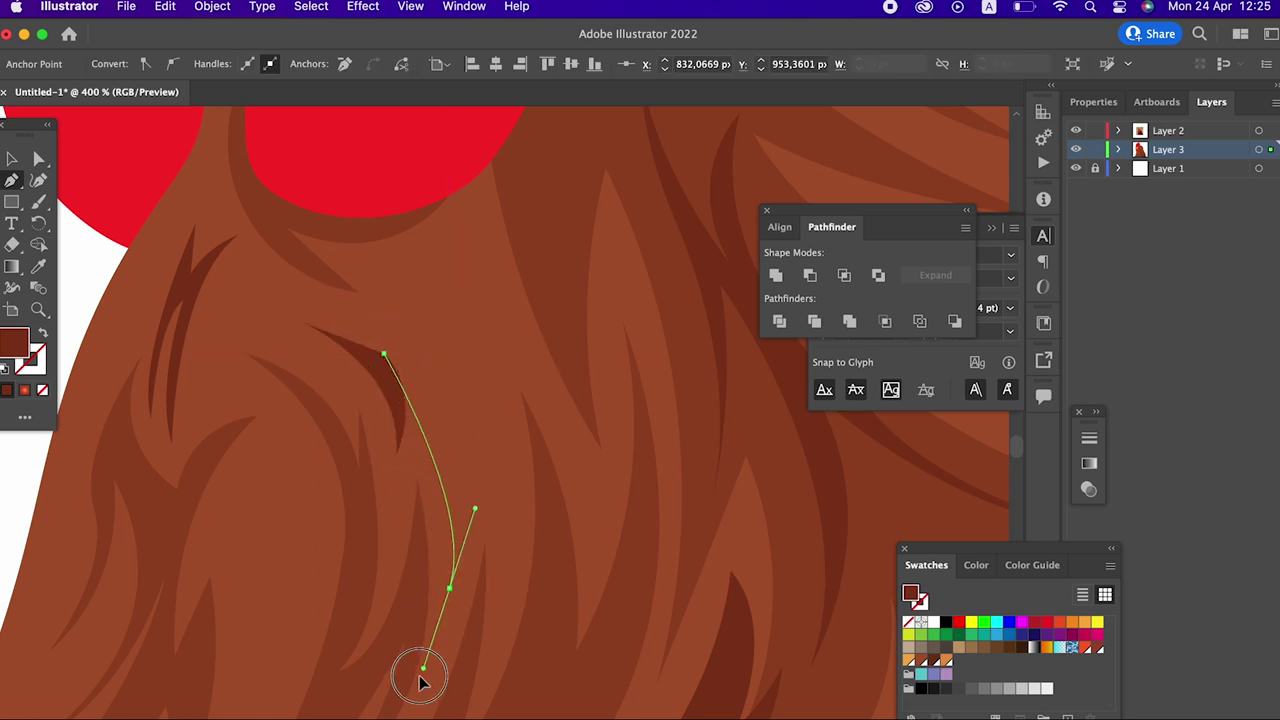
Step: Draw a second curved strand with a sharp point beside the first
left_click_drag(457, 416, 415, 360)
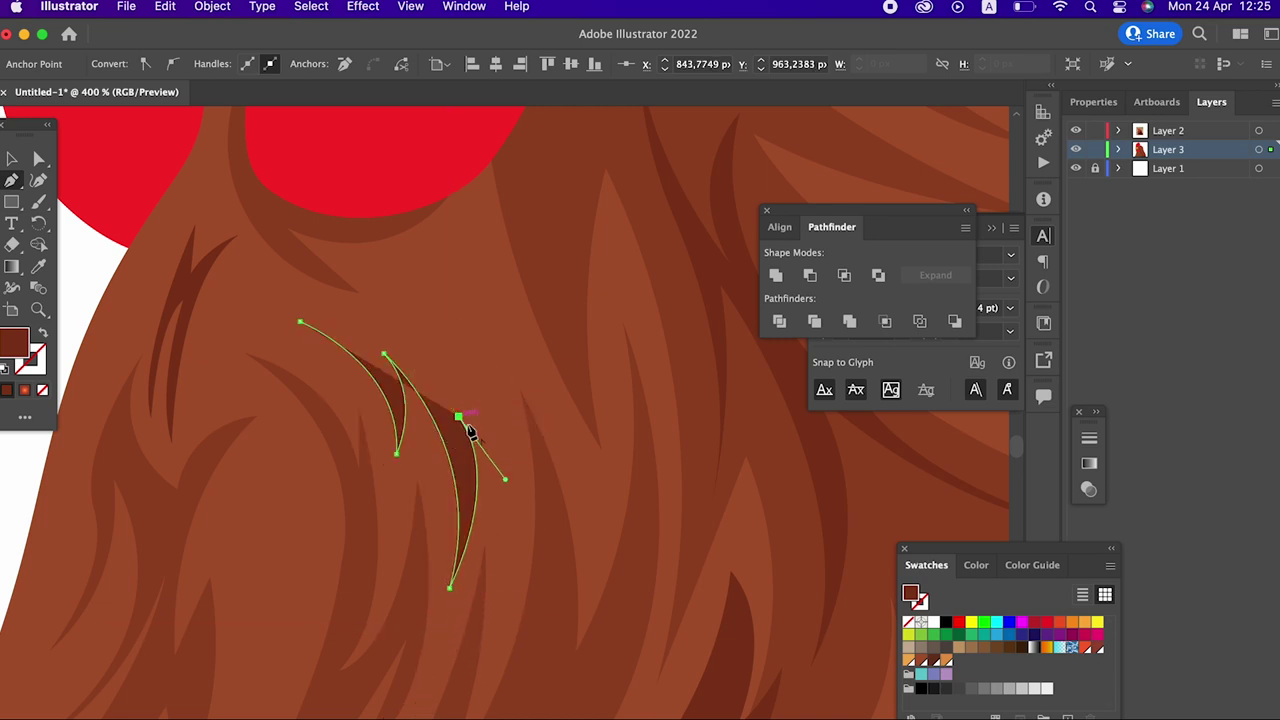
mouse_move(496, 626)
left_mouse_down()
mouse_move(500, 660)
mouse_move(507, 634)
left_mouse_up()
left_click_drag(436, 333, 350, 307)
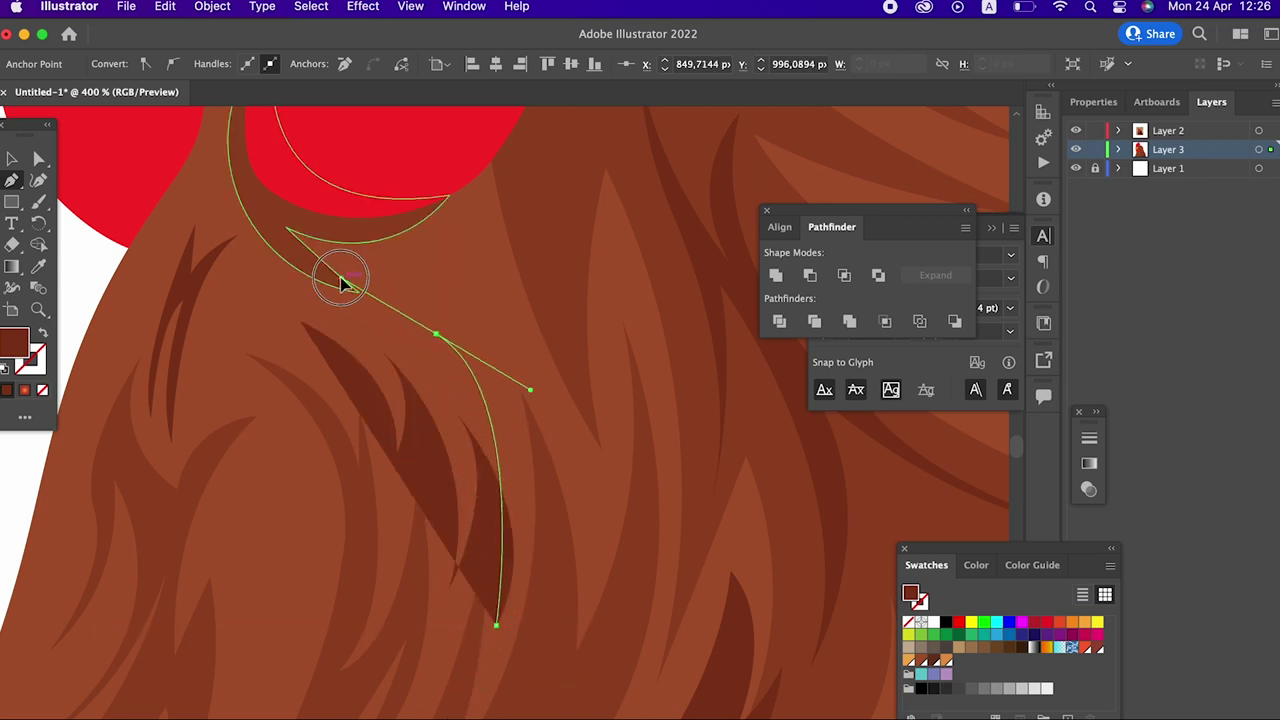
left_click(437, 334)
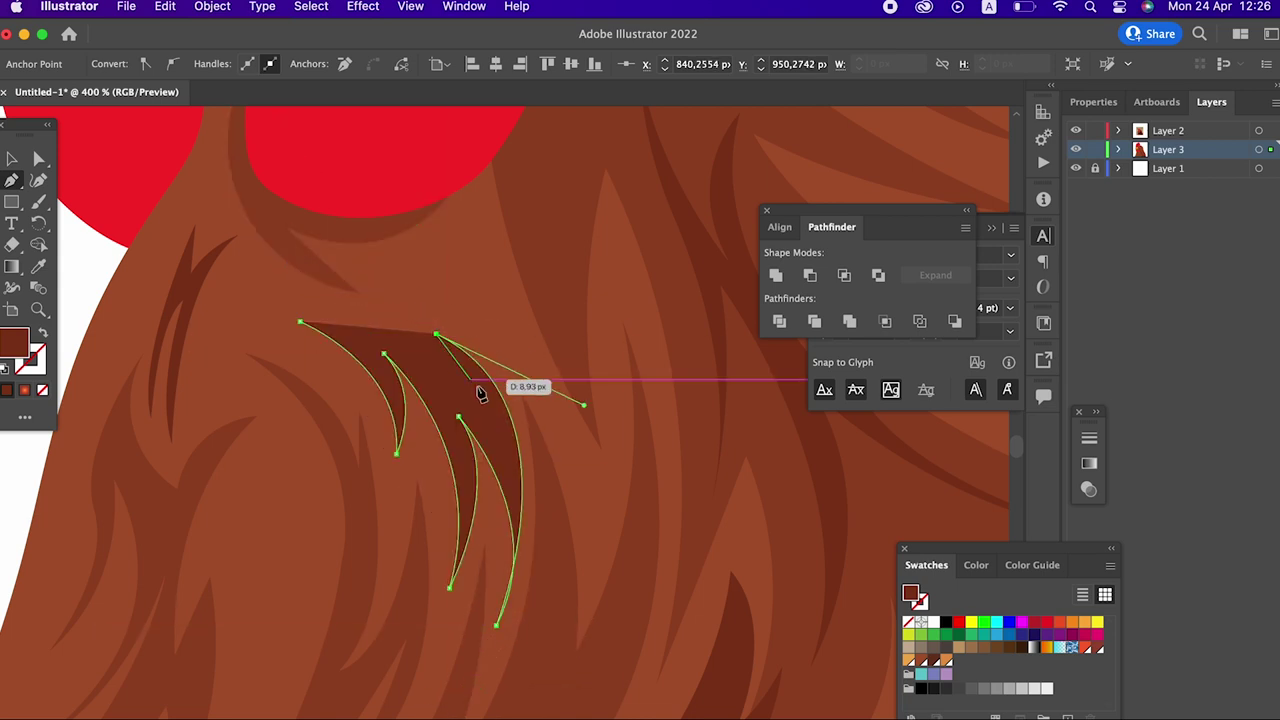
left_click_drag(483, 417, 487, 452)
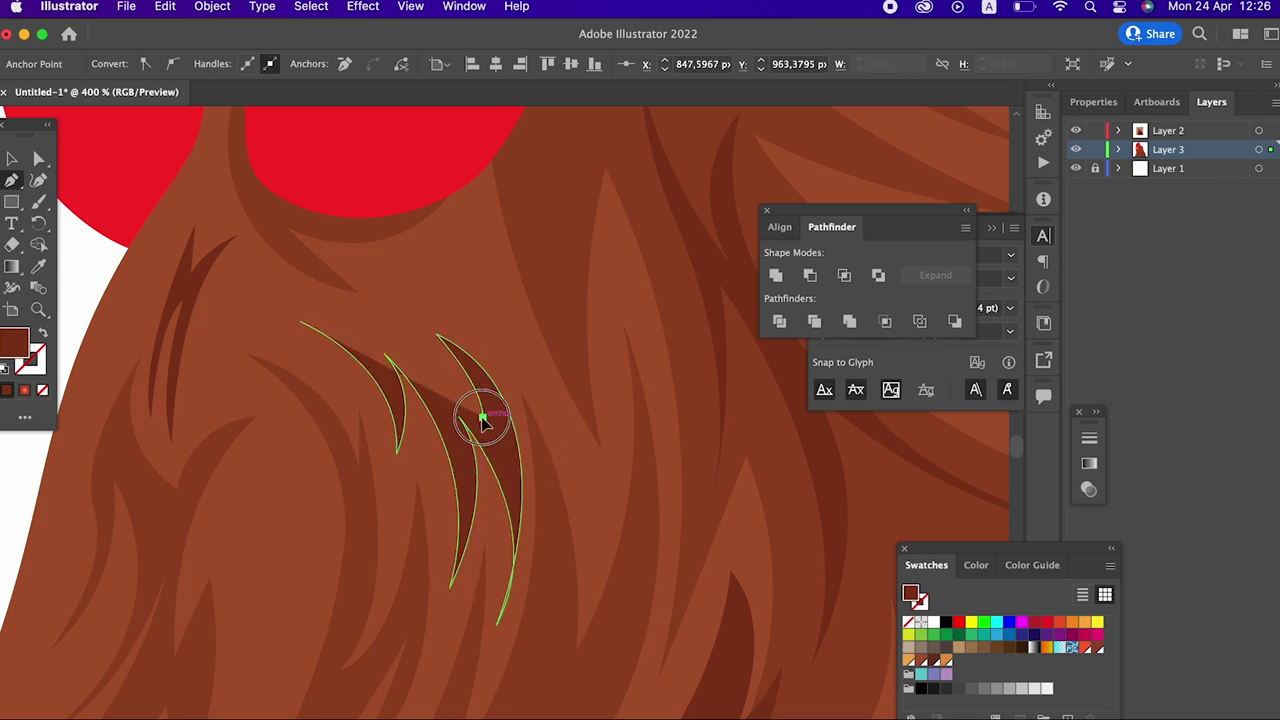
left_click_drag(310, 293, 252, 289)
left_click_drag(185, 258, 166, 271)
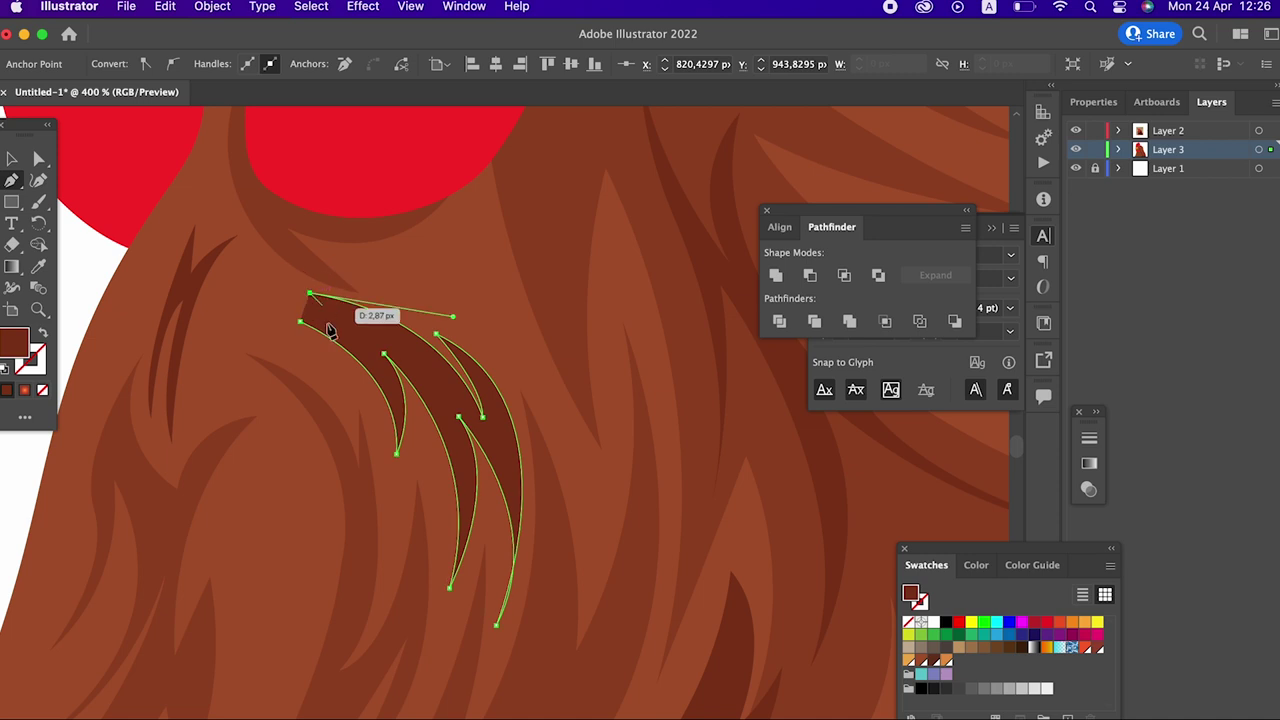
Step: Draw a third closed strand at the upper left and zoom out to view the whole rooster
left_click(389, 386)
left_click(397, 453)
left_click_drag(384, 353, 312, 335)
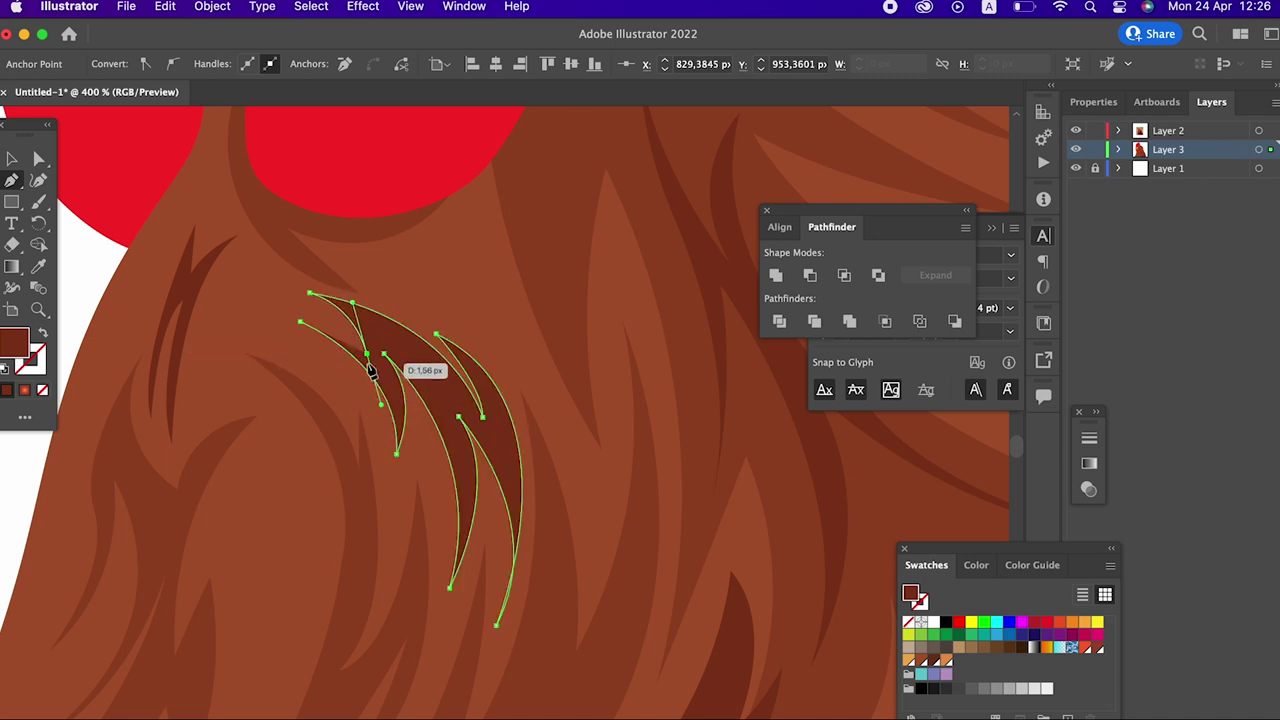
left_click(300, 325)
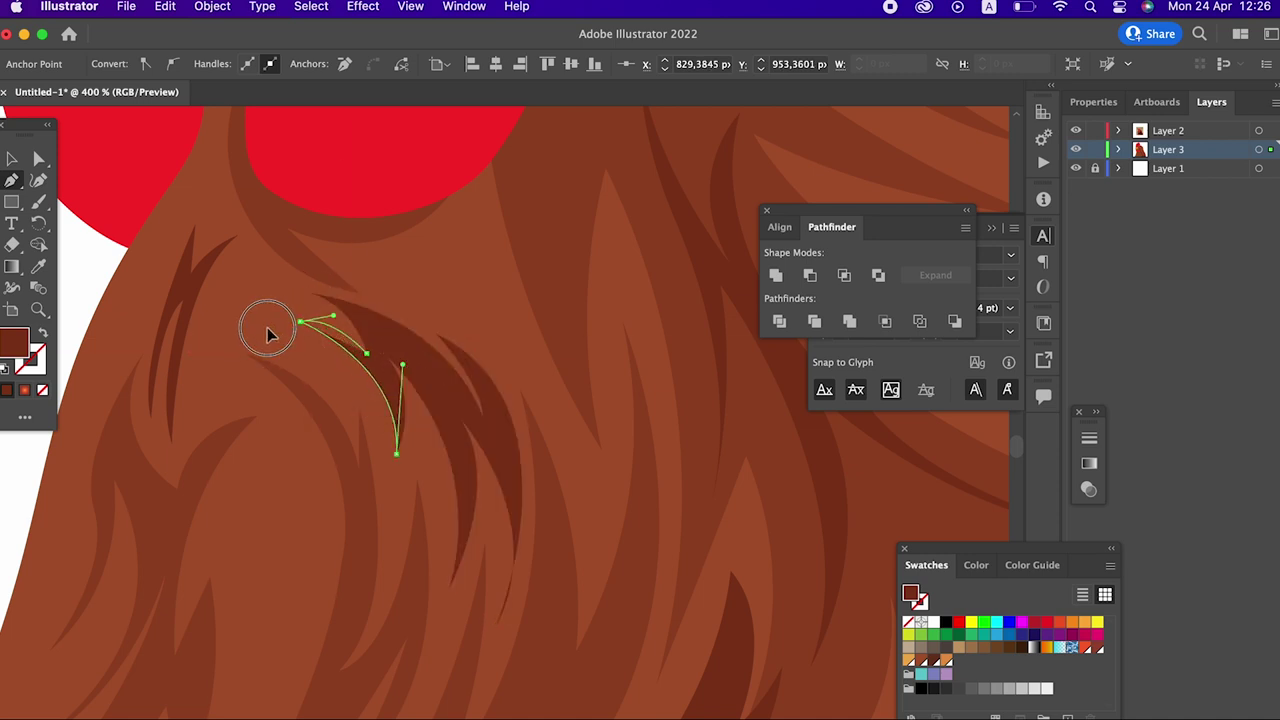
key("super+0")
Step: Sample the chest brown and set the fill to the lighter rust tone D17750
left_click(38, 265)
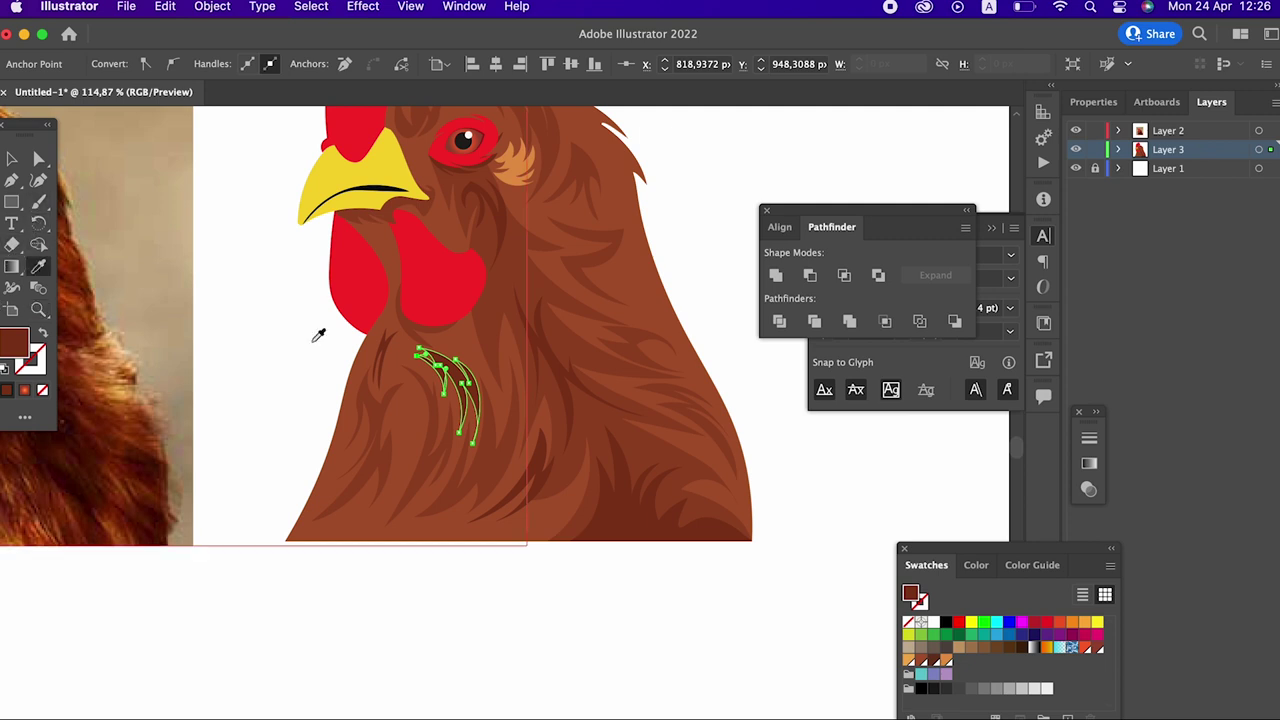
left_click(466, 334)
double_click(15, 346)
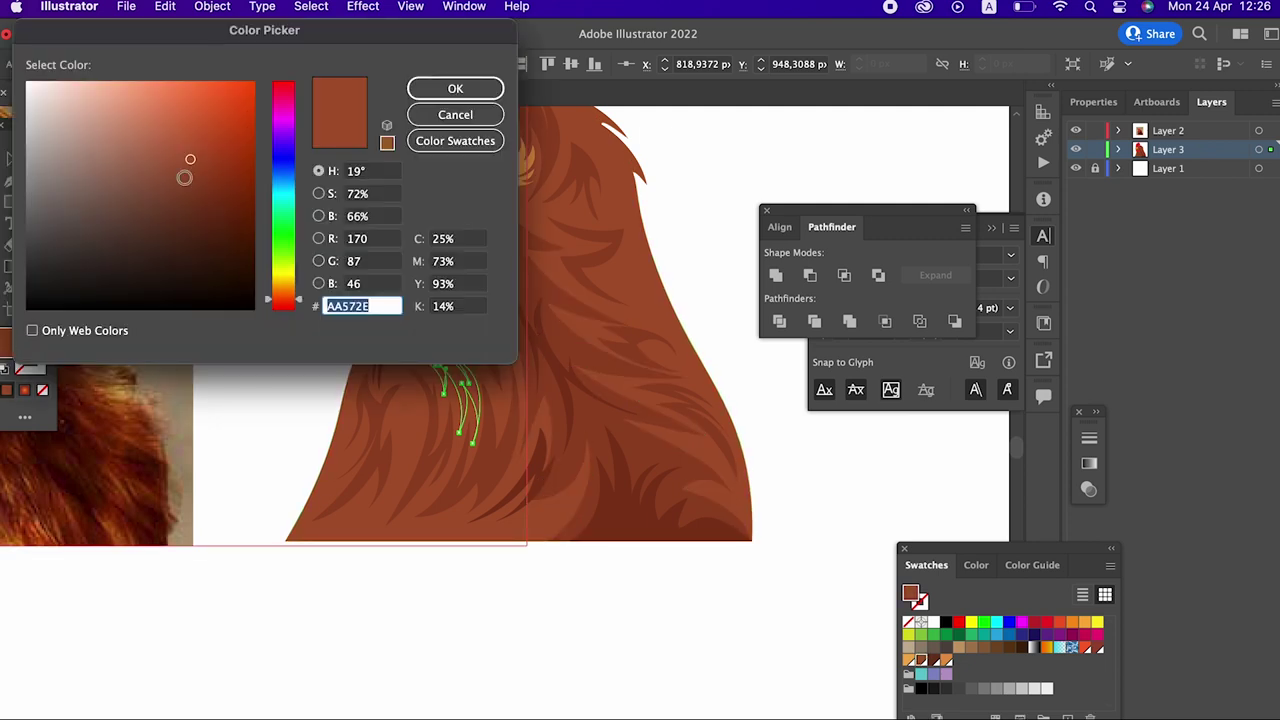
left_click_drag(182, 138, 167, 122)
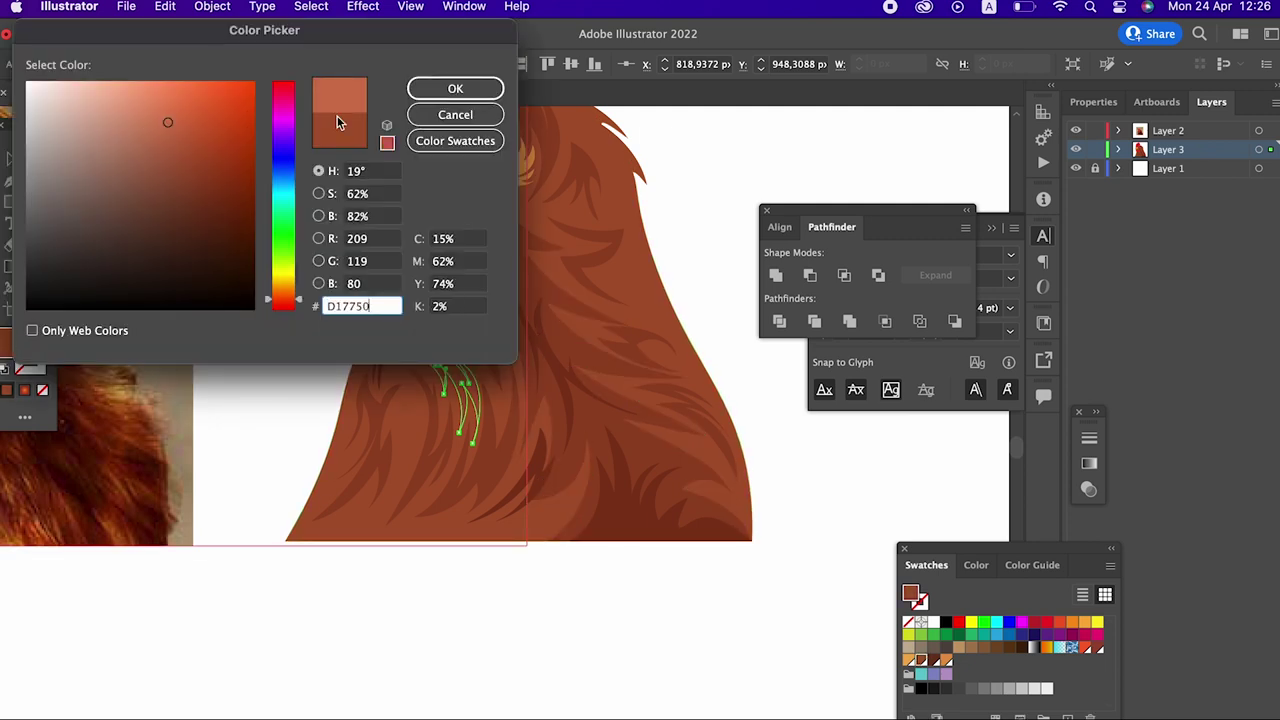
left_click(455, 88)
Step: Zoom to the neck's right side and start a light feather outline with curved points
key("z")
mouse_move(449, 366)
left_mouse_down()
mouse_move(489, 494)
mouse_move(153, 284)
left_mouse_up()
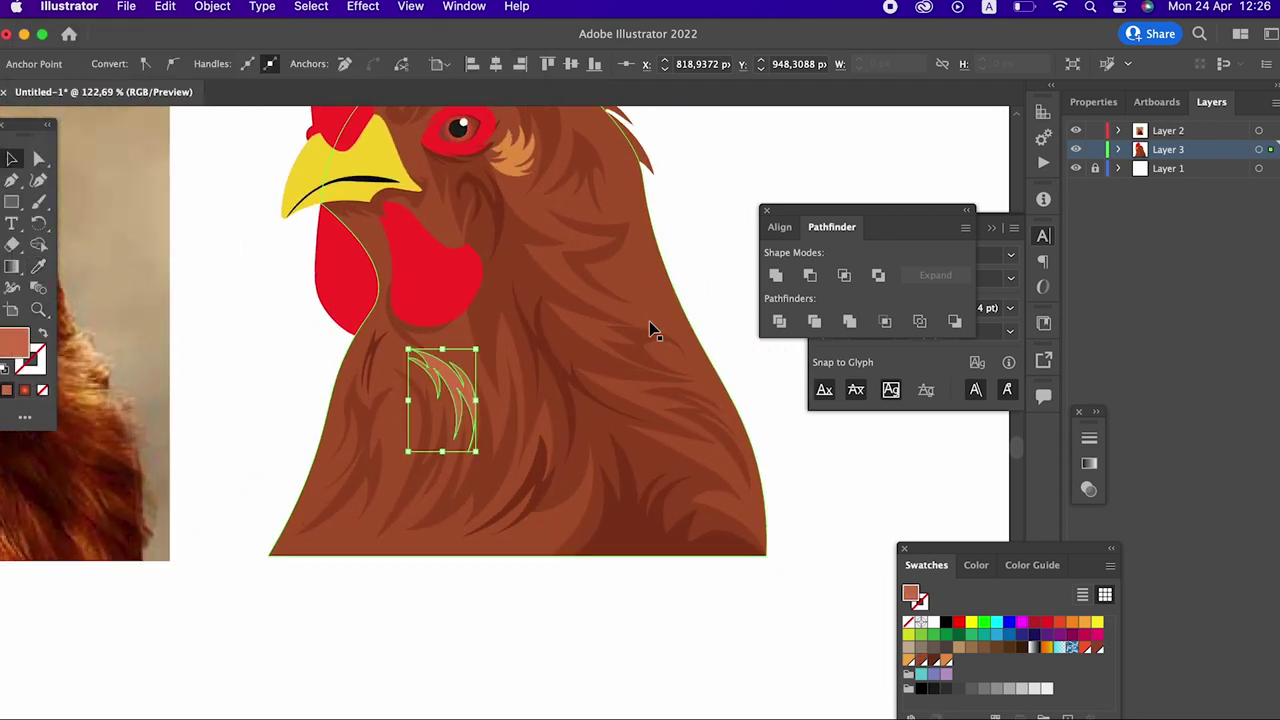
mouse_move(709, 171)
left_mouse_down()
mouse_move(443, 306)
mouse_move(484, 330)
left_mouse_up()
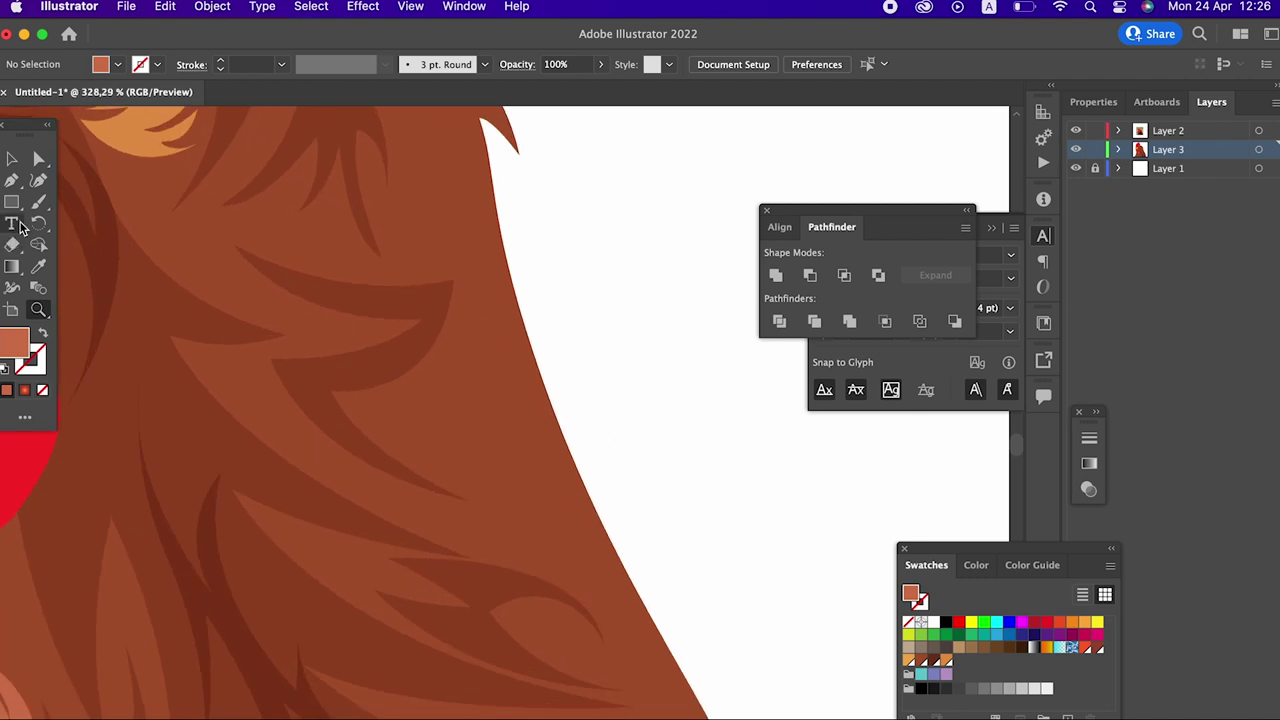
left_click(469, 240)
mouse_move(373, 405)
left_mouse_down()
mouse_move(217, 432)
mouse_move(259, 446)
mouse_move(365, 420)
left_mouse_up()
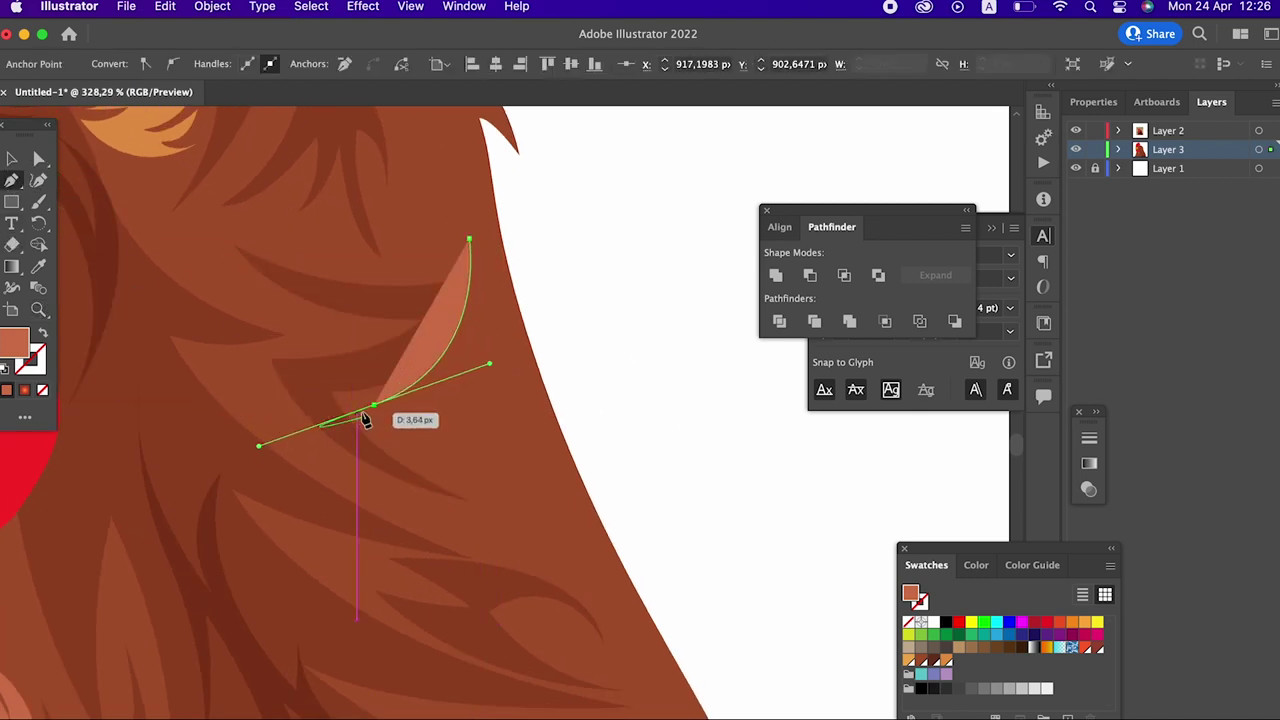
left_click(465, 365, "super")
left_click_drag(490, 310, 490, 307)
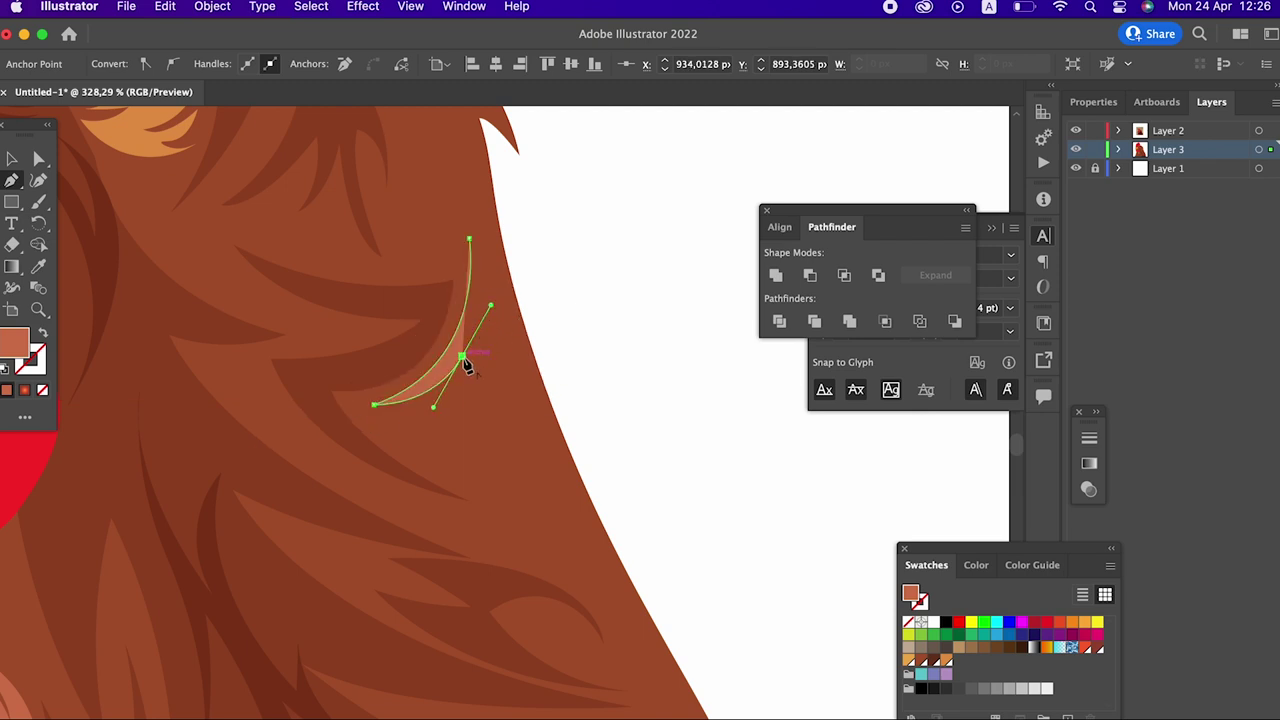
left_click_drag(455, 400, 418, 448)
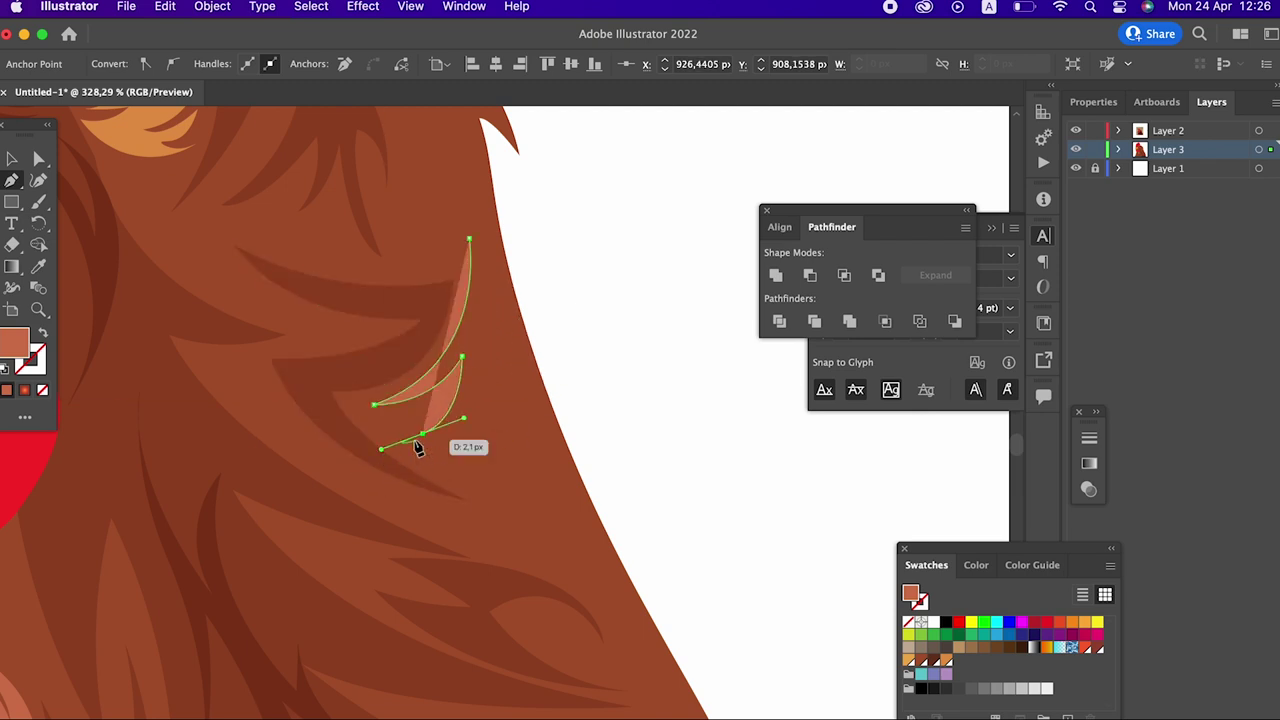
left_click_drag(480, 375, 480, 372)
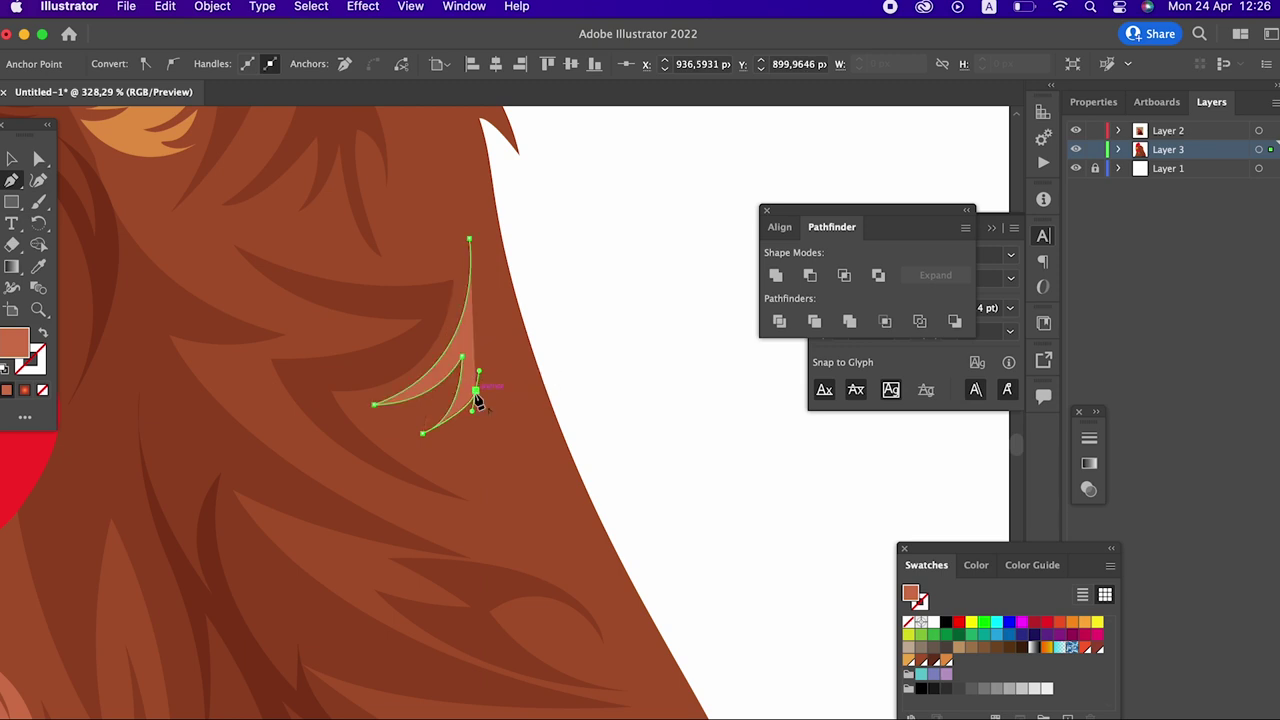
left_click_drag(468, 458, 488, 485)
mouse_move(423, 434)
left_mouse_down()
mouse_move(420, 461)
mouse_move(463, 495)
mouse_move(404, 525)
mouse_move(530, 482)
left_mouse_up()
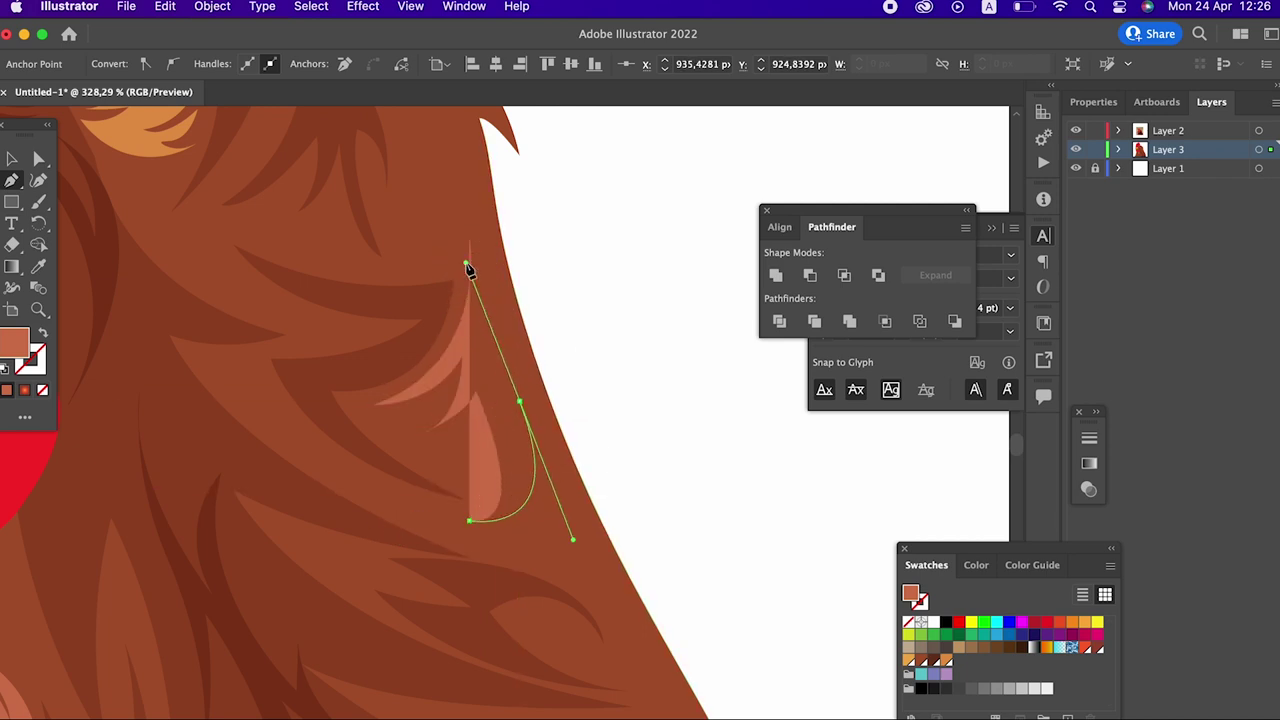
Step: Extend the light feather upward and close its forked outline
left_click_drag(517, 399, 519, 397)
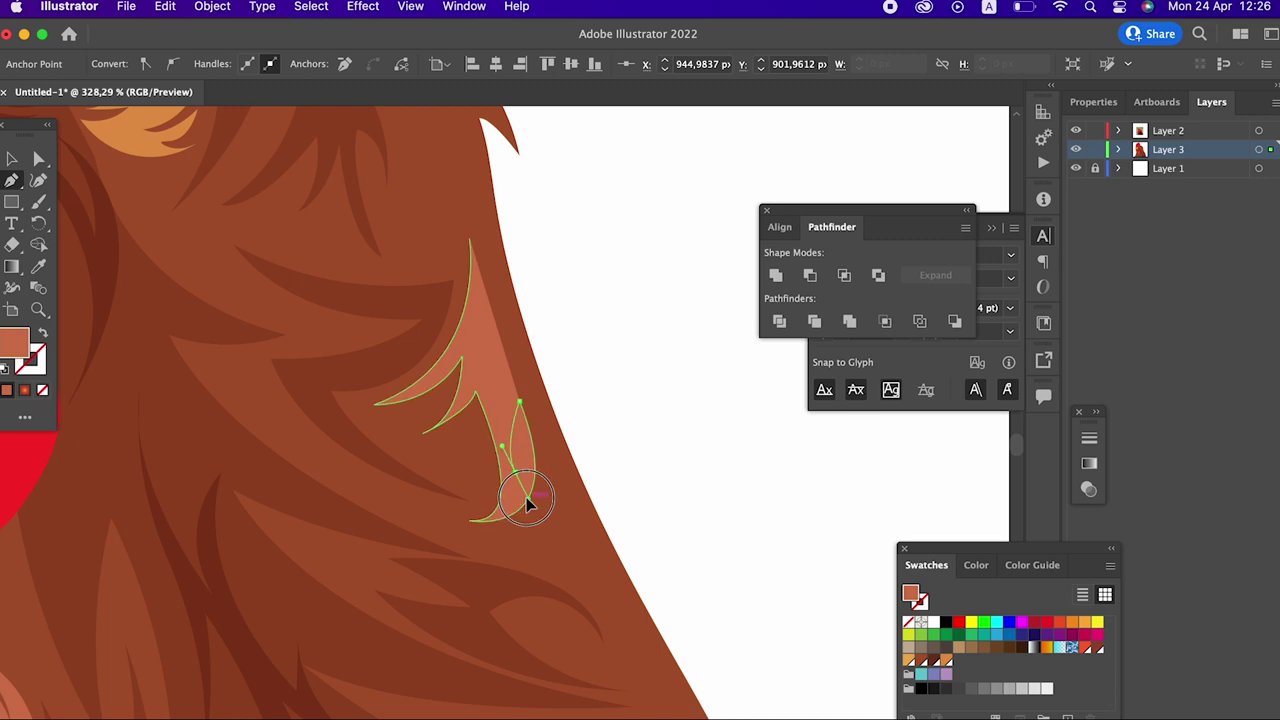
left_click_drag(528, 498, 512, 475)
left_click(514, 471)
left_click_drag(508, 292, 511, 279)
left_click(469, 240)
mouse_move(471, 369)
left_mouse_down()
mouse_move(477, 392)
mouse_move(470, 240)
left_mouse_up()
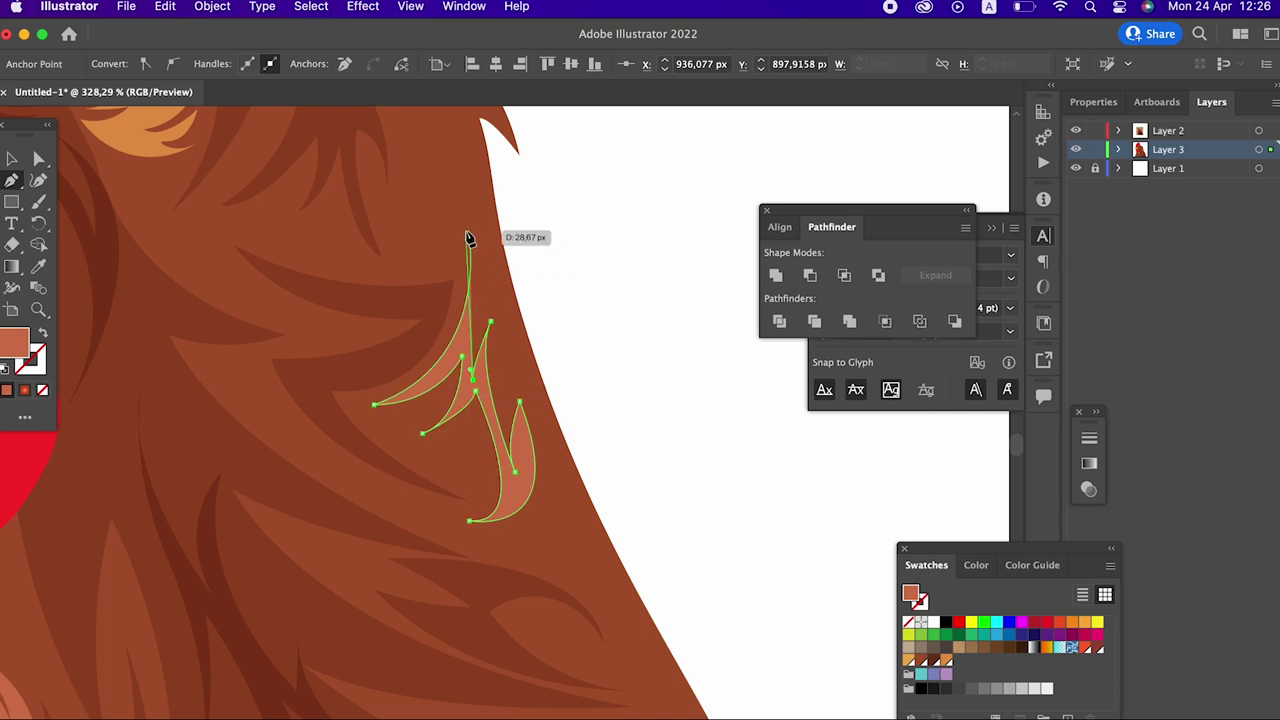
left_click(419, 260)
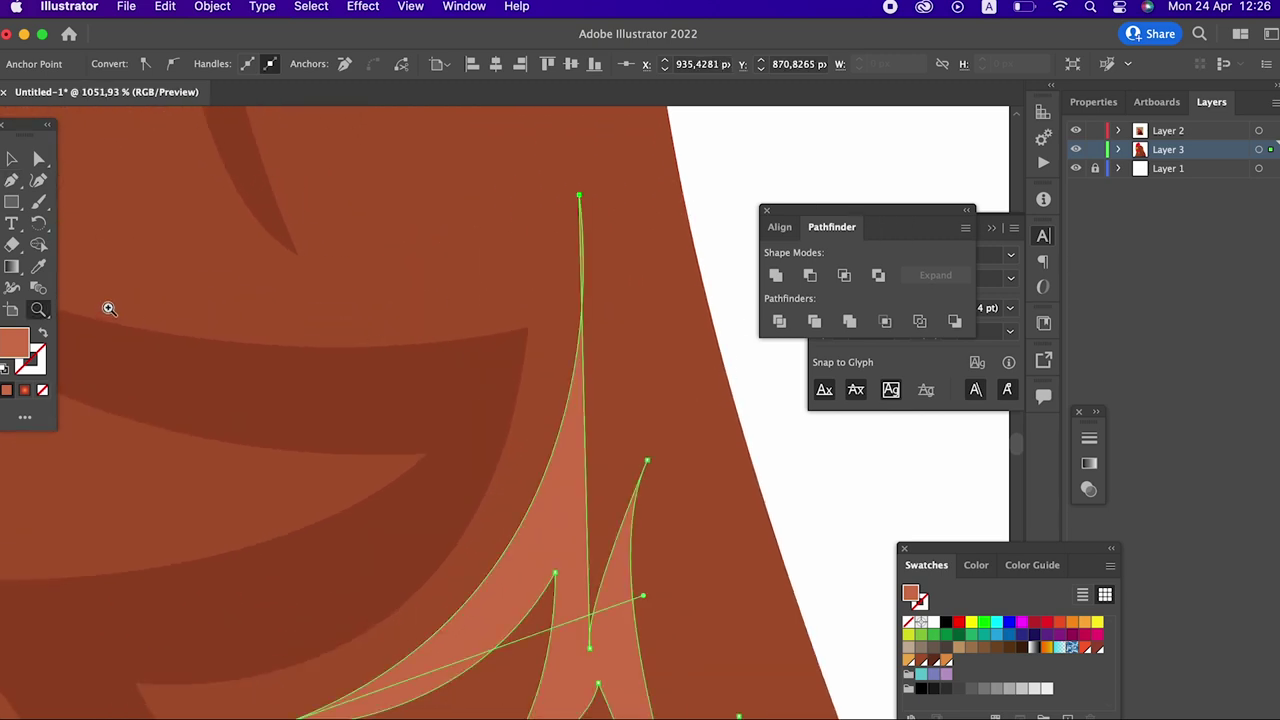
Step: Bulge and refine the light feather's inner curves, then zoom in on the upper neck
left_click(38, 181)
left_click_drag(580, 455, 620, 360)
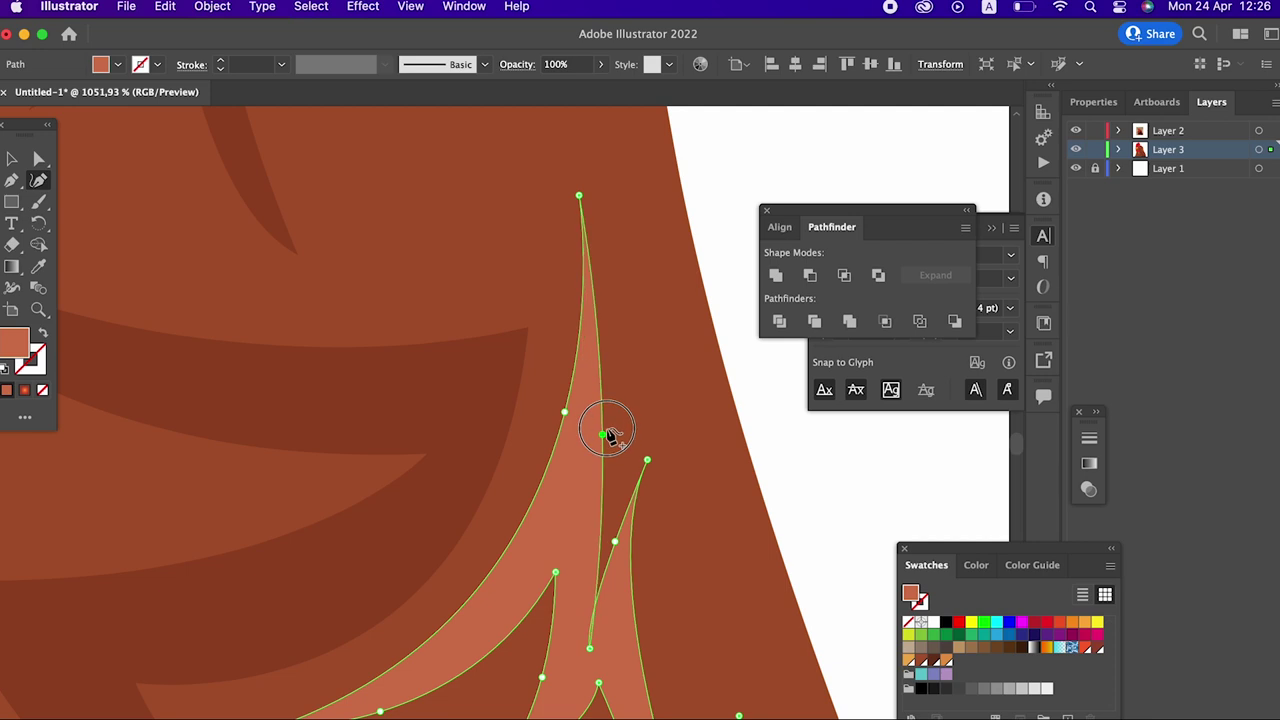
left_click_drag(605, 590, 583, 512)
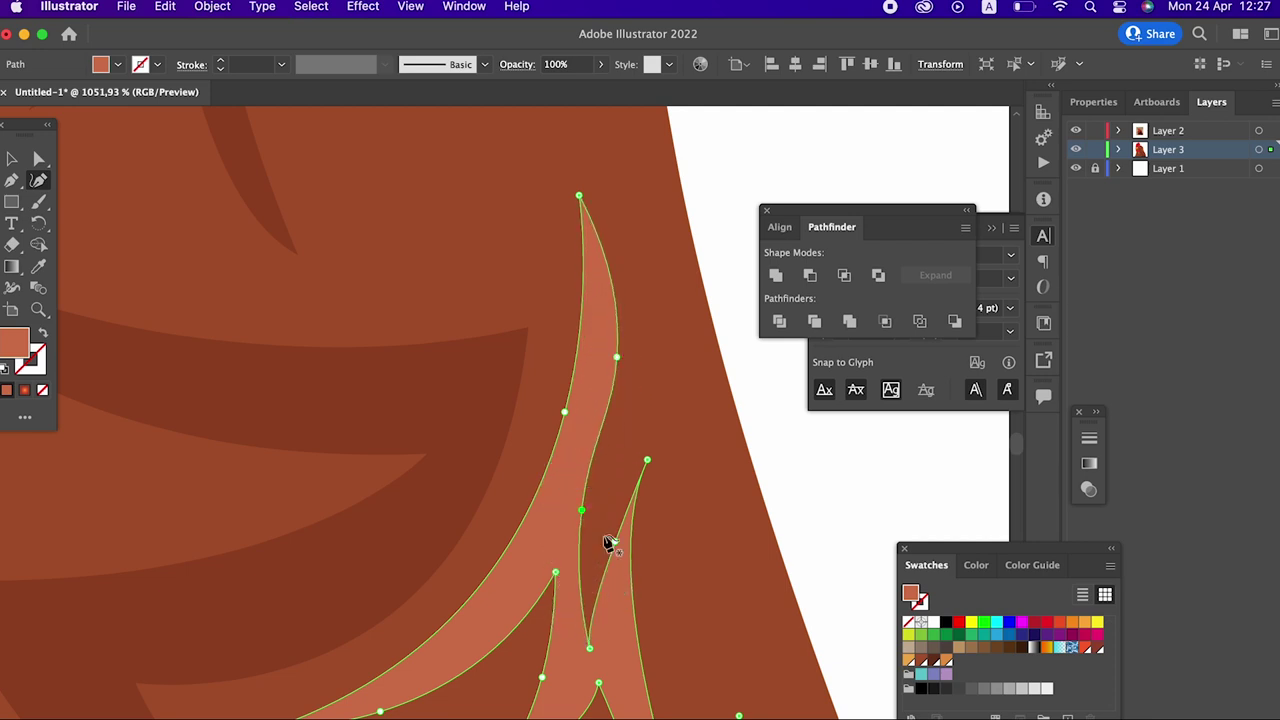
mouse_move(615, 543)
left_mouse_down()
mouse_move(608, 494)
mouse_move(625, 497)
mouse_move(648, 425)
mouse_move(649, 457)
mouse_move(643, 408)
mouse_move(652, 420)
mouse_move(320, 534)
mouse_move(437, 534)
mouse_move(203, 466)
mouse_move(357, 577)
left_mouse_up()
key("z")
mouse_move(485, 488)
left_mouse_down()
mouse_move(406, 420)
mouse_move(517, 346)
mouse_move(580, 492)
left_mouse_up()
Step: Begin a light-brown feather strand on the upper neck with curved Pen anchors
left_click(12, 180)
left_click(337, 300)
left_click_drag(477, 509, 467, 650)
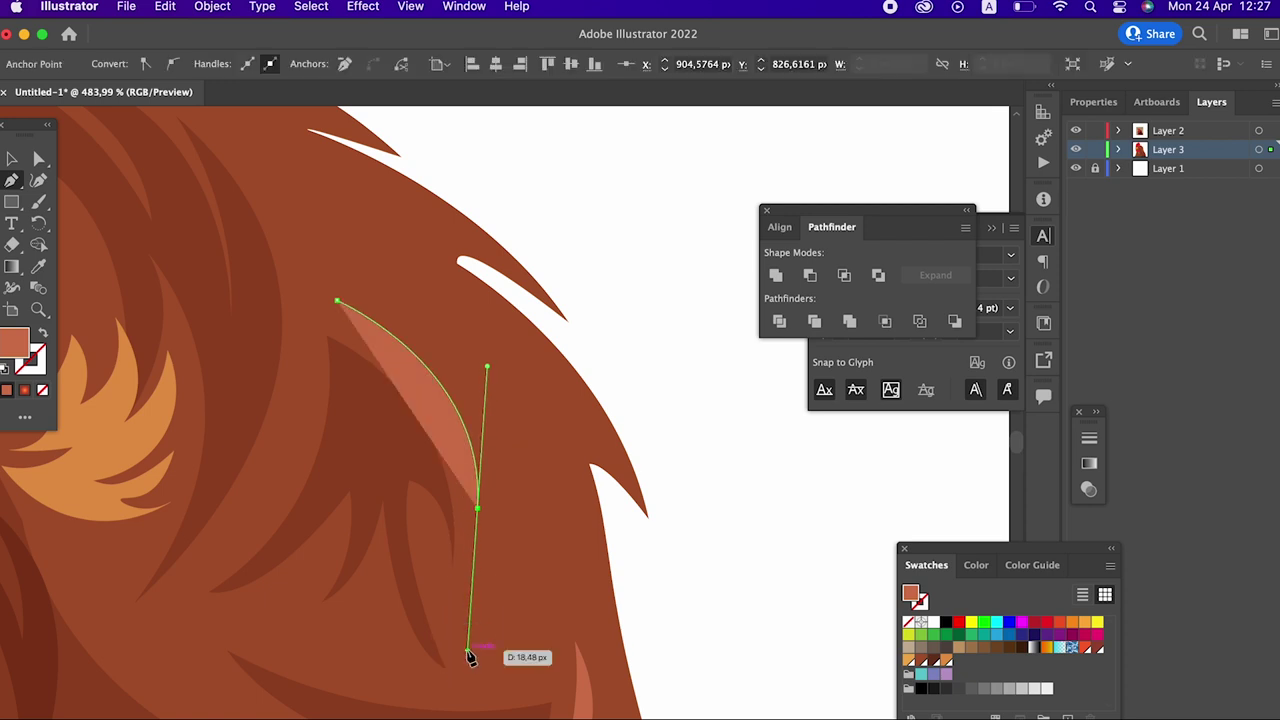
left_click_drag(449, 395, 456, 381)
mouse_move(418, 340)
left_mouse_down()
mouse_move(502, 410)
mouse_move(486, 640)
left_mouse_up()
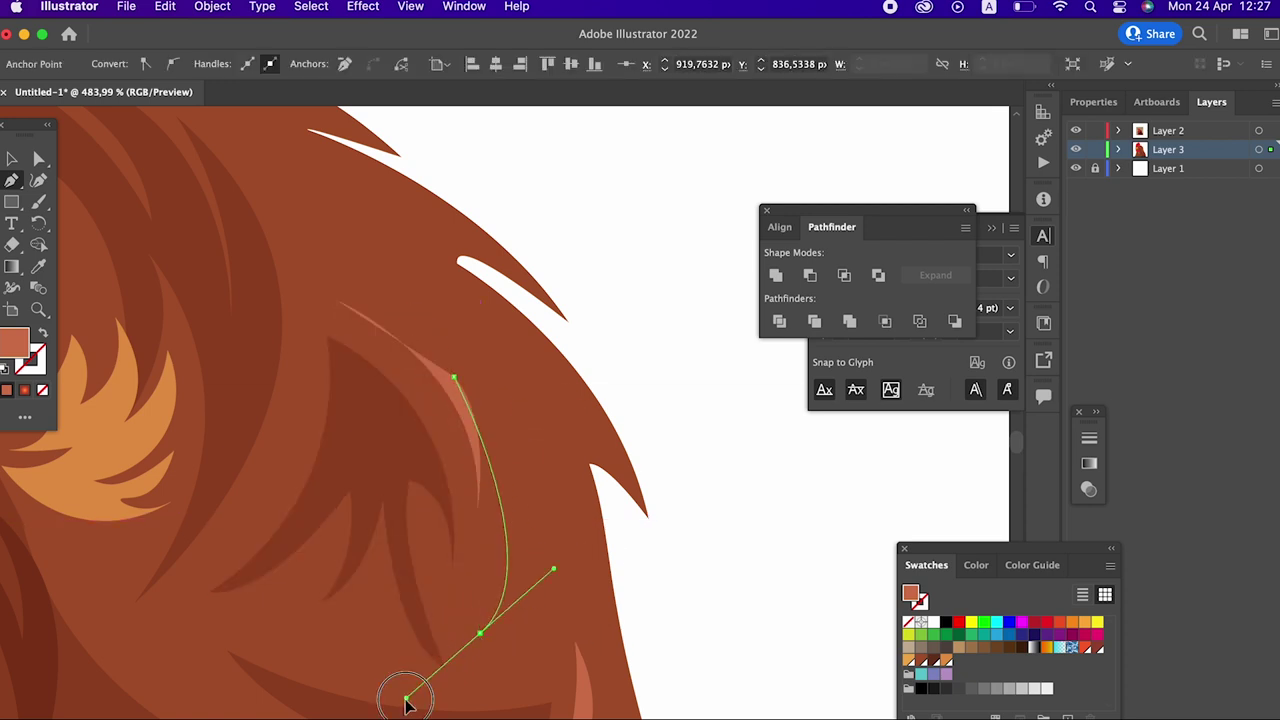
scroll(400, 500, "down", 5)
scroll(400, 500, "down", 2)
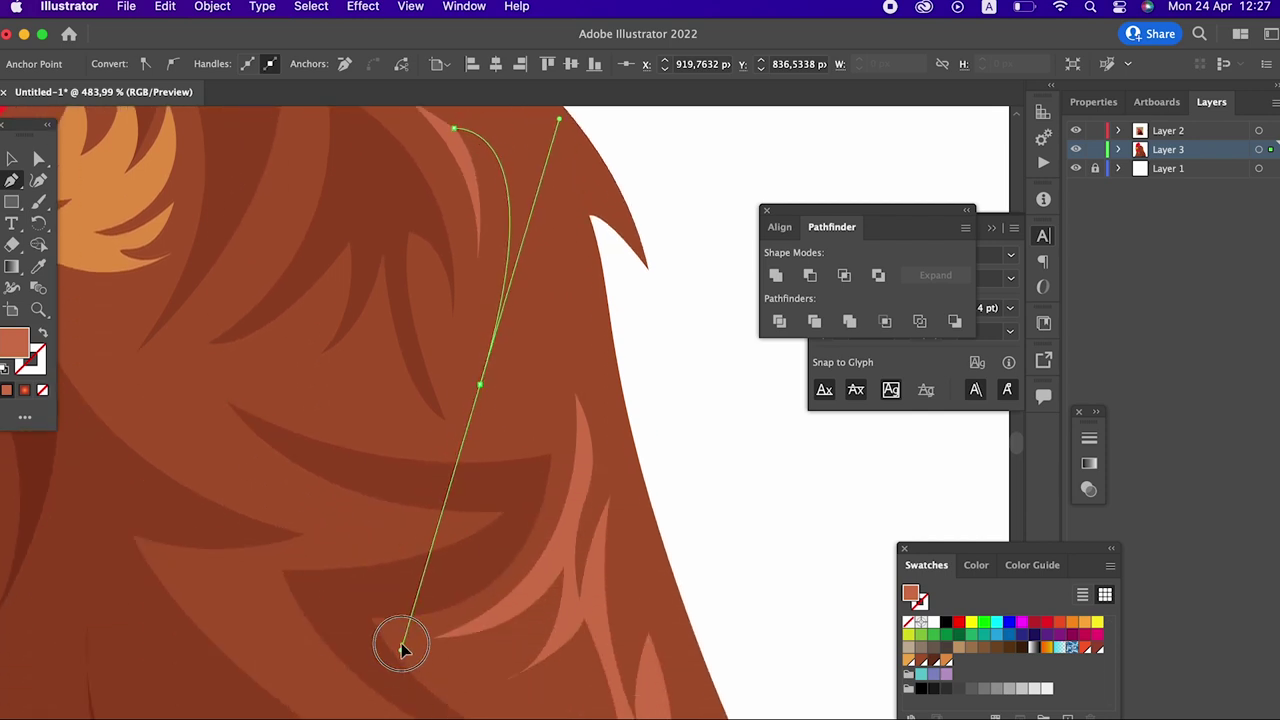
left_click_drag(386, 628, 411, 603)
left_click_drag(506, 428, 480, 389)
scroll(523, 549, "up", 5)
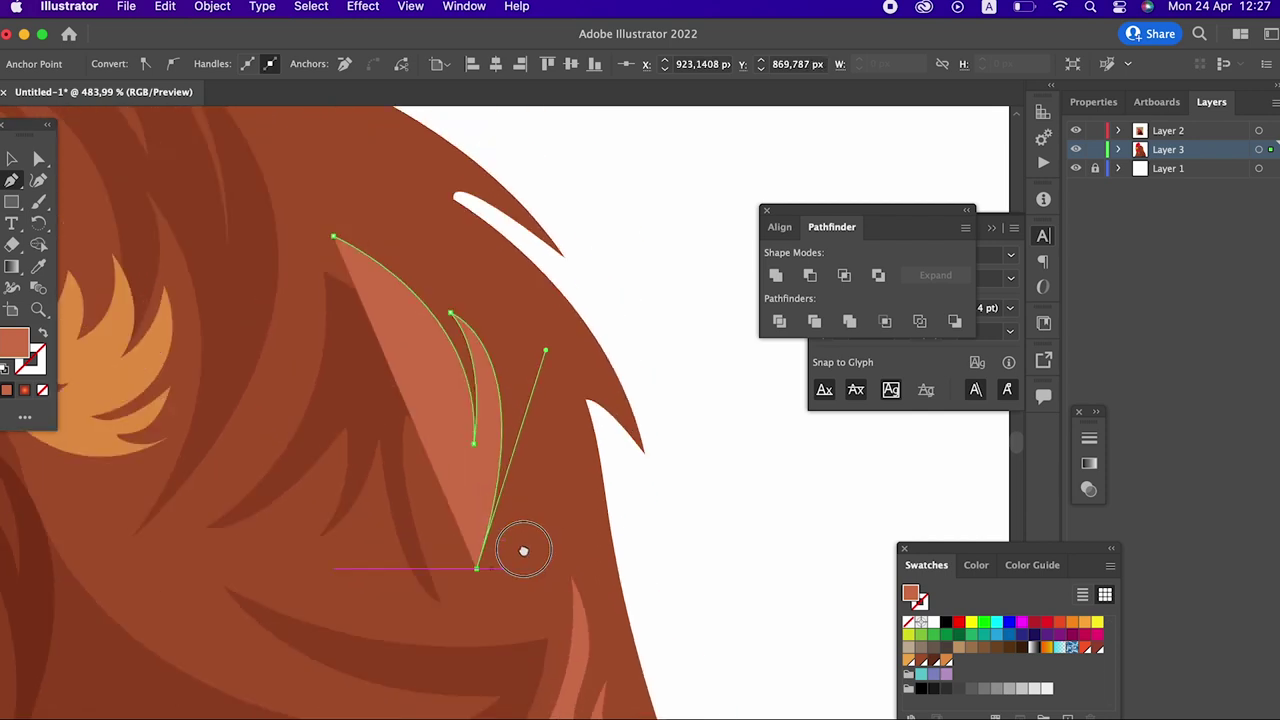
mouse_move(527, 430)
left_mouse_down()
mouse_move(506, 355)
mouse_move(434, 326)
left_mouse_up()
Step: Complete and close the first strand's outline, reshaping its top curve and inner point
left_click(411, 298)
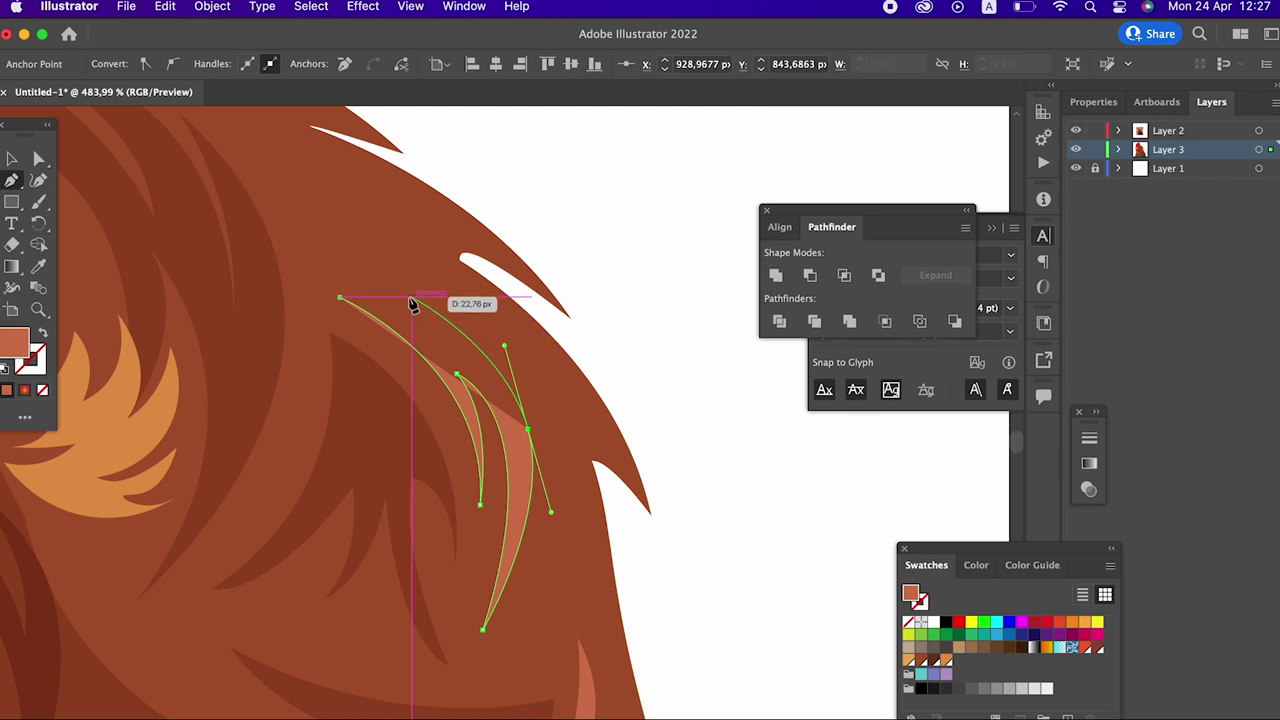
left_click_drag(527, 383, 548, 440)
left_click(519, 390)
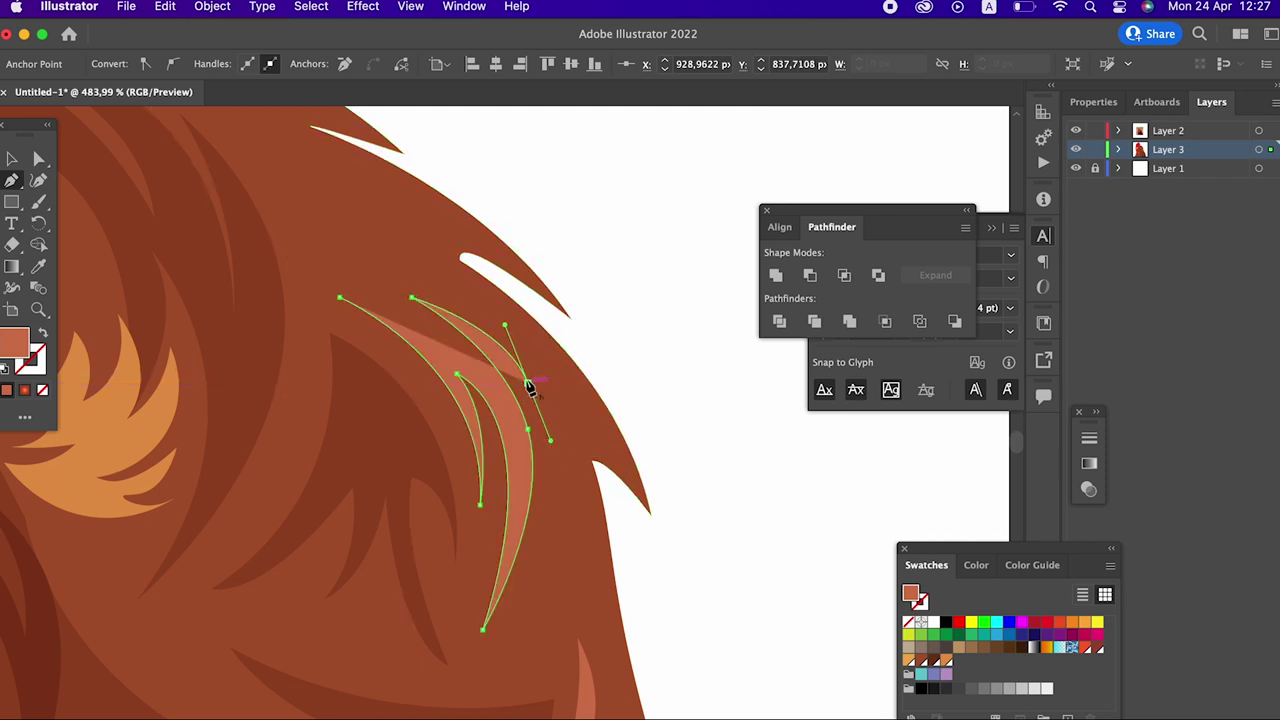
left_click_drag(300, 218, 186, 224)
left_click(411, 298)
left_click_drag(287, 230, 285, 232)
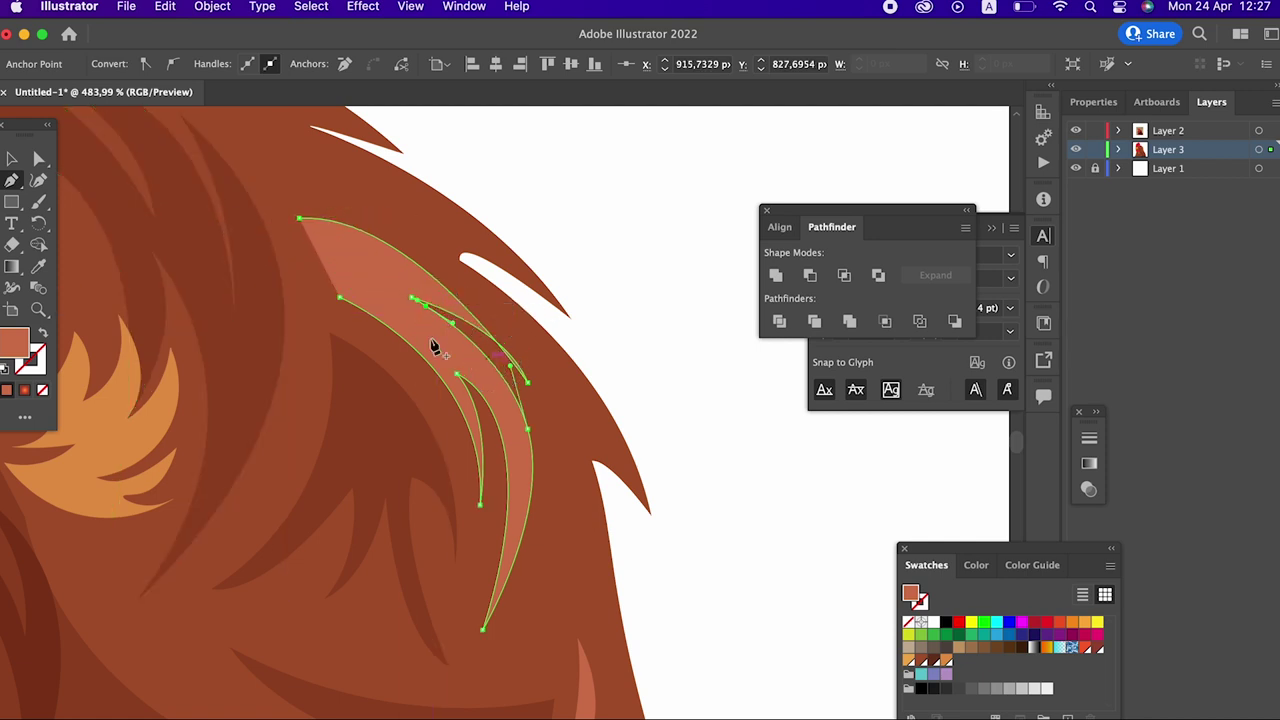
left_click_drag(411, 298, 400, 283)
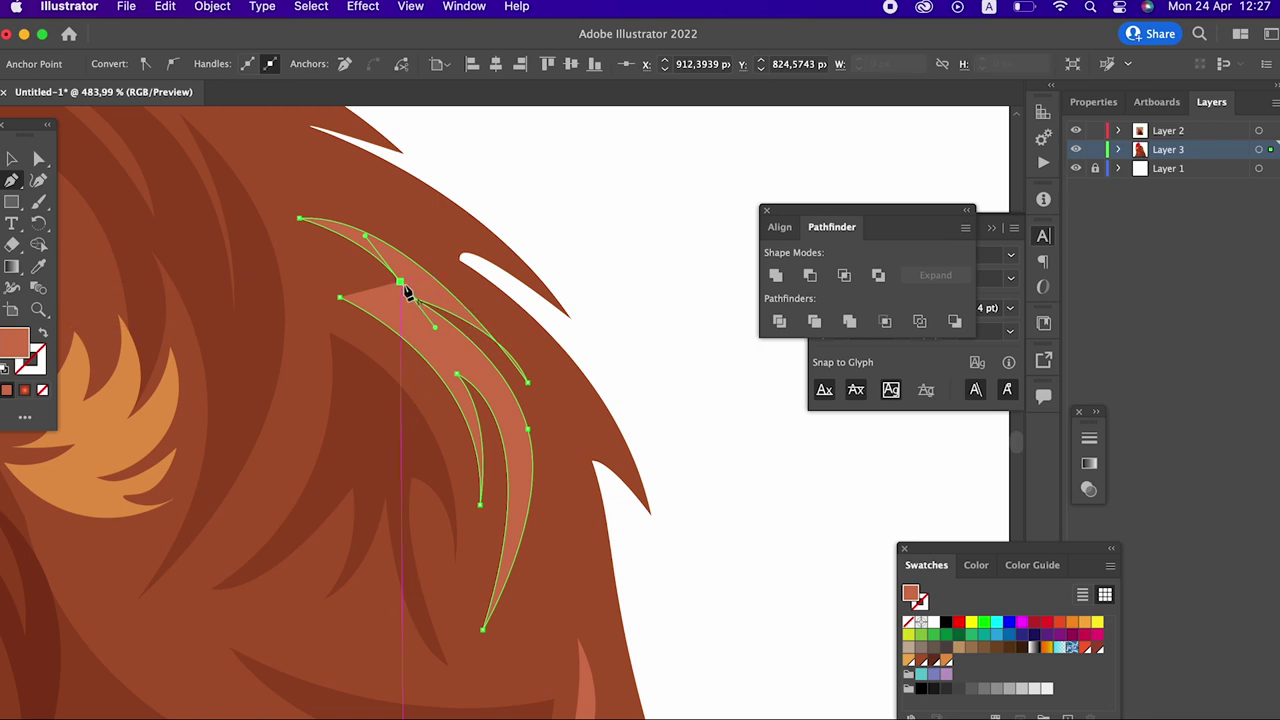
Step: Bend the strand's outer edge with an added Curvature point
key("z")
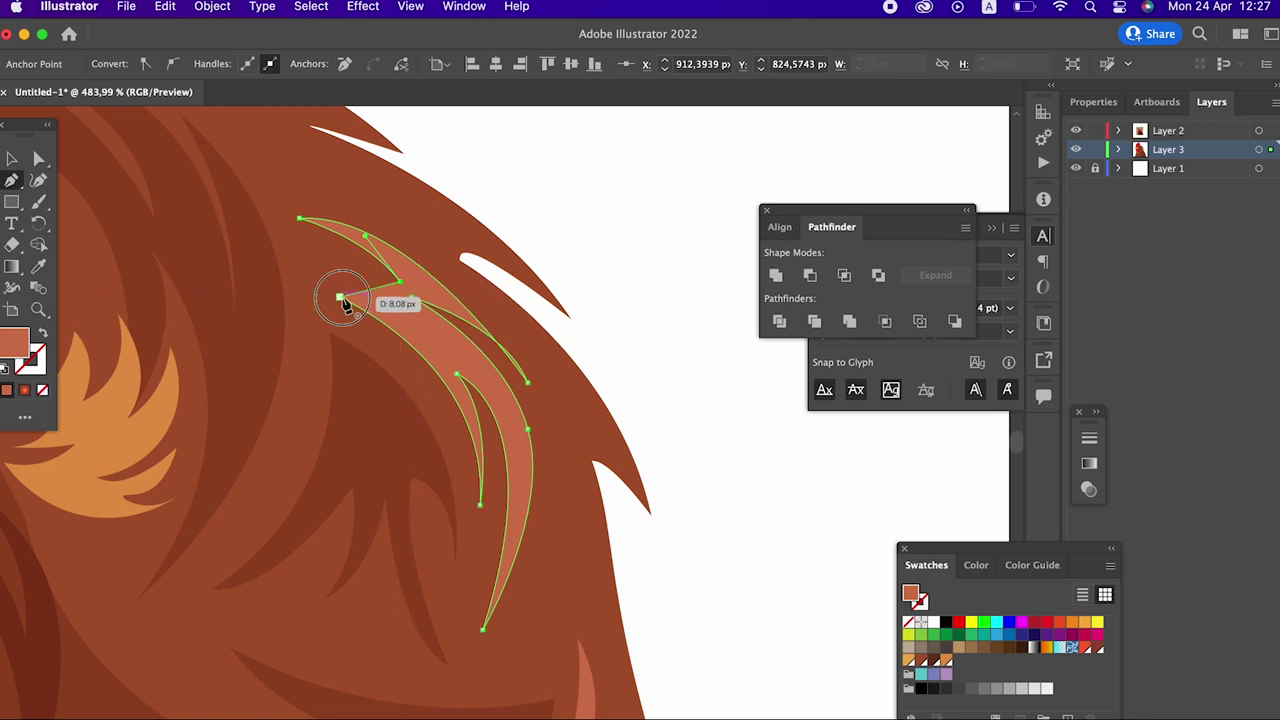
left_click_drag(468, 283, 509, 320)
left_click(38, 180)
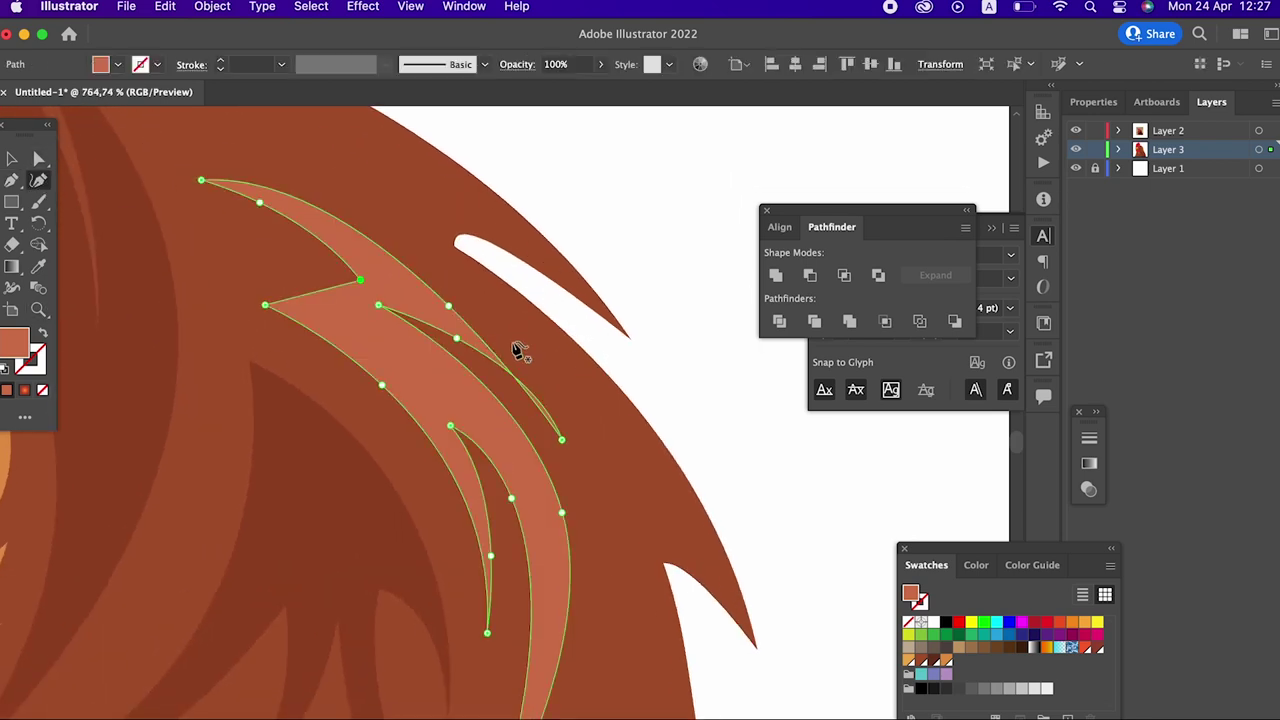
left_click(447, 306)
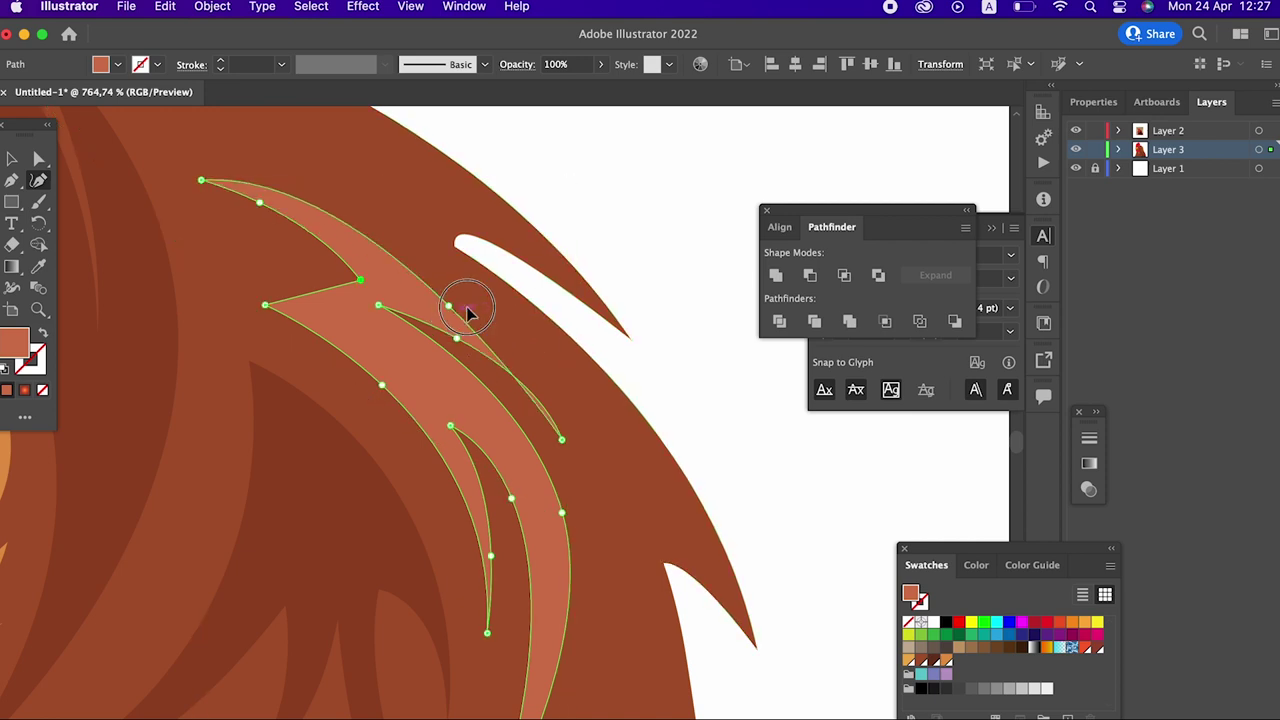
left_click_drag(468, 313, 529, 351)
key("super+0")
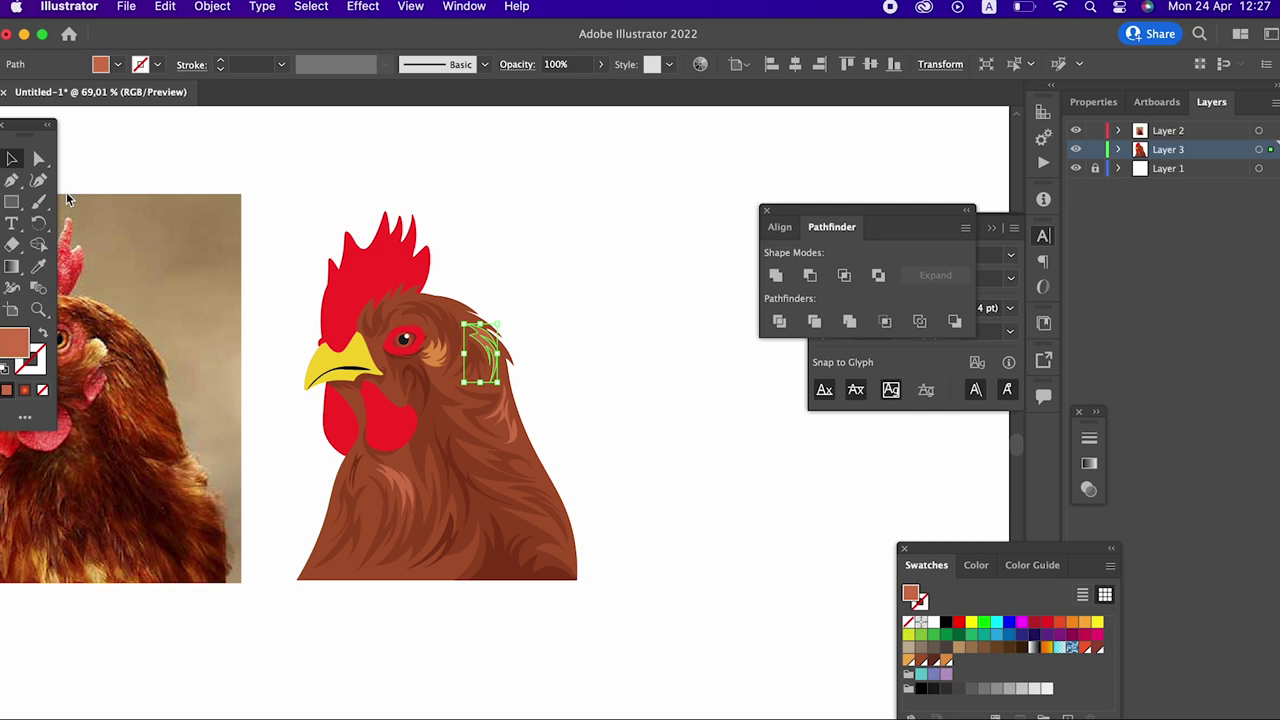
key("z")
mouse_move(571, 471)
left_mouse_down()
mouse_move(454, 582)
mouse_move(580, 217)
left_mouse_up()
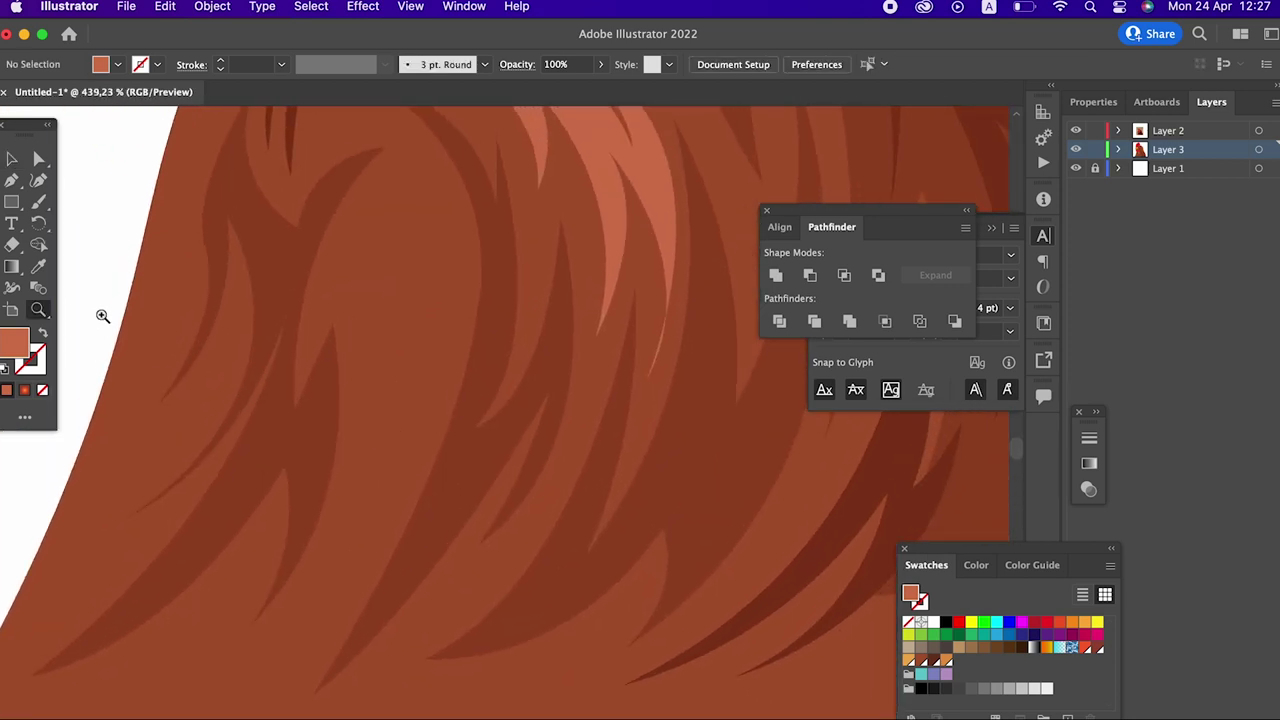
Step: Start a second light strand on the lower neck, curving its lower segments to a sharp corner
left_click(384, 213)
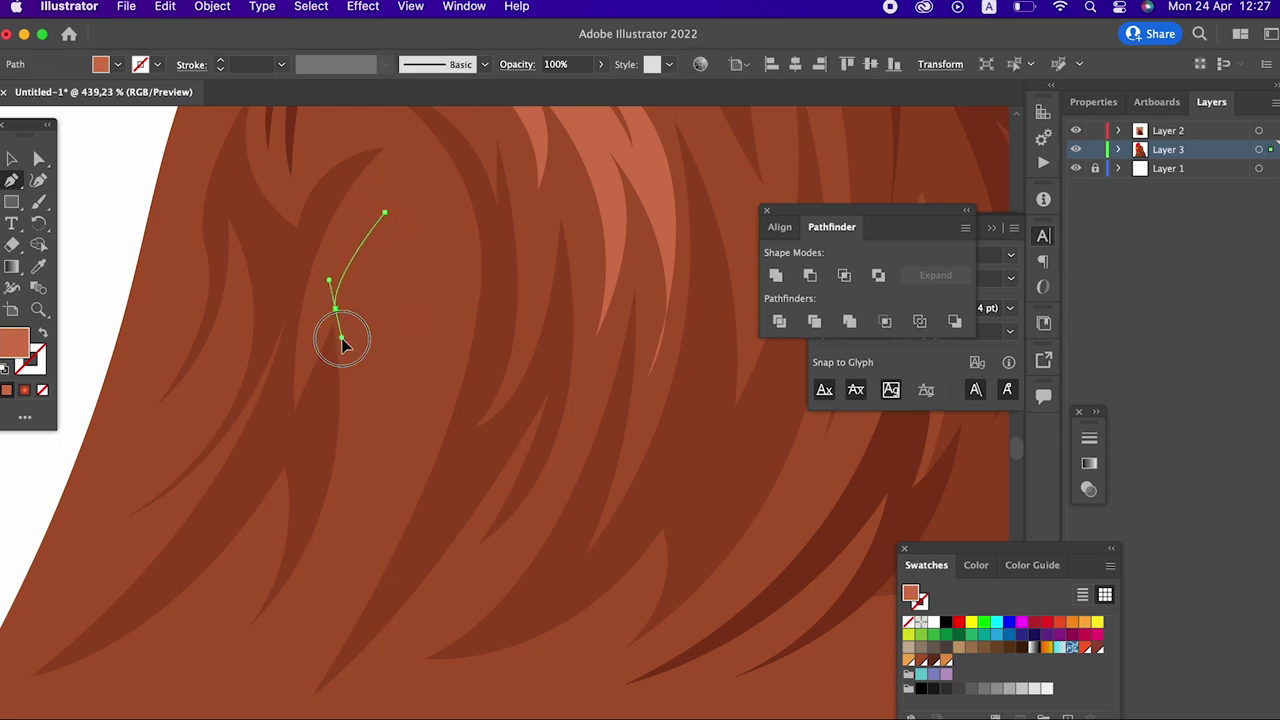
left_click_drag(341, 343, 341, 340)
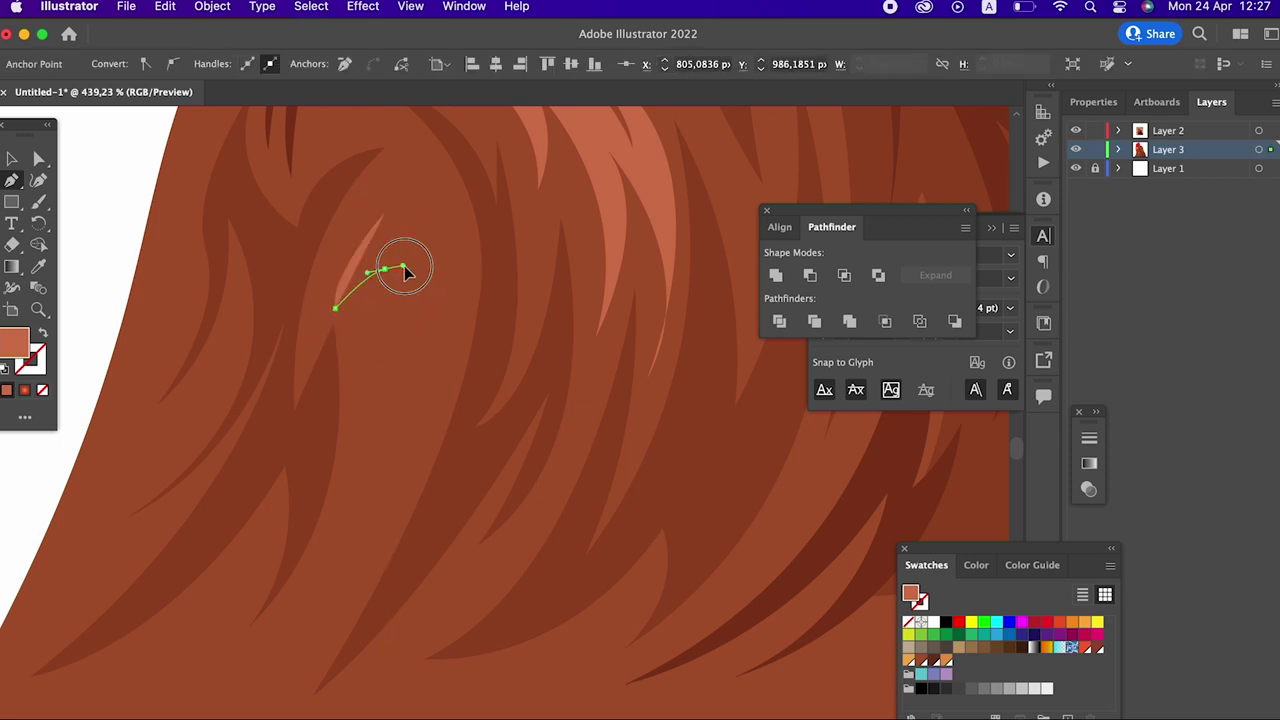
left_click_drag(363, 438, 365, 505)
left_click(366, 511)
left_click_drag(379, 556, 400, 557)
left_click_drag(364, 463, 367, 466)
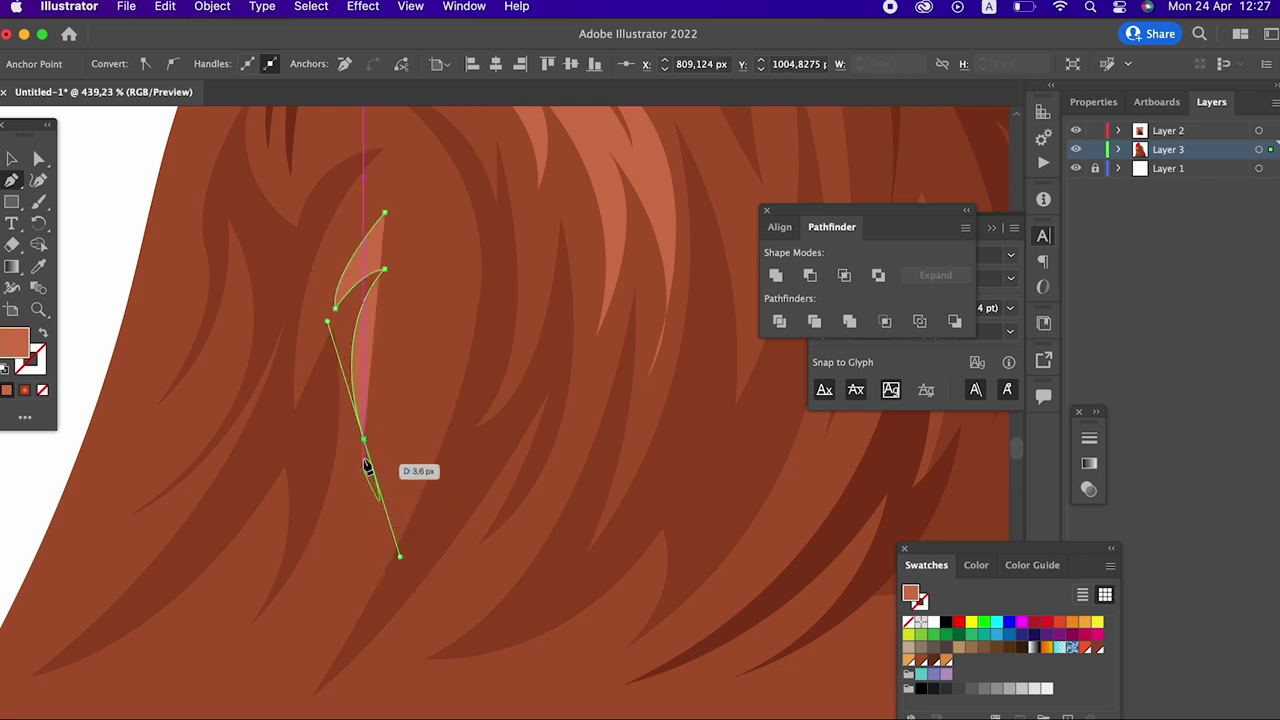
left_click_drag(382, 317, 397, 314)
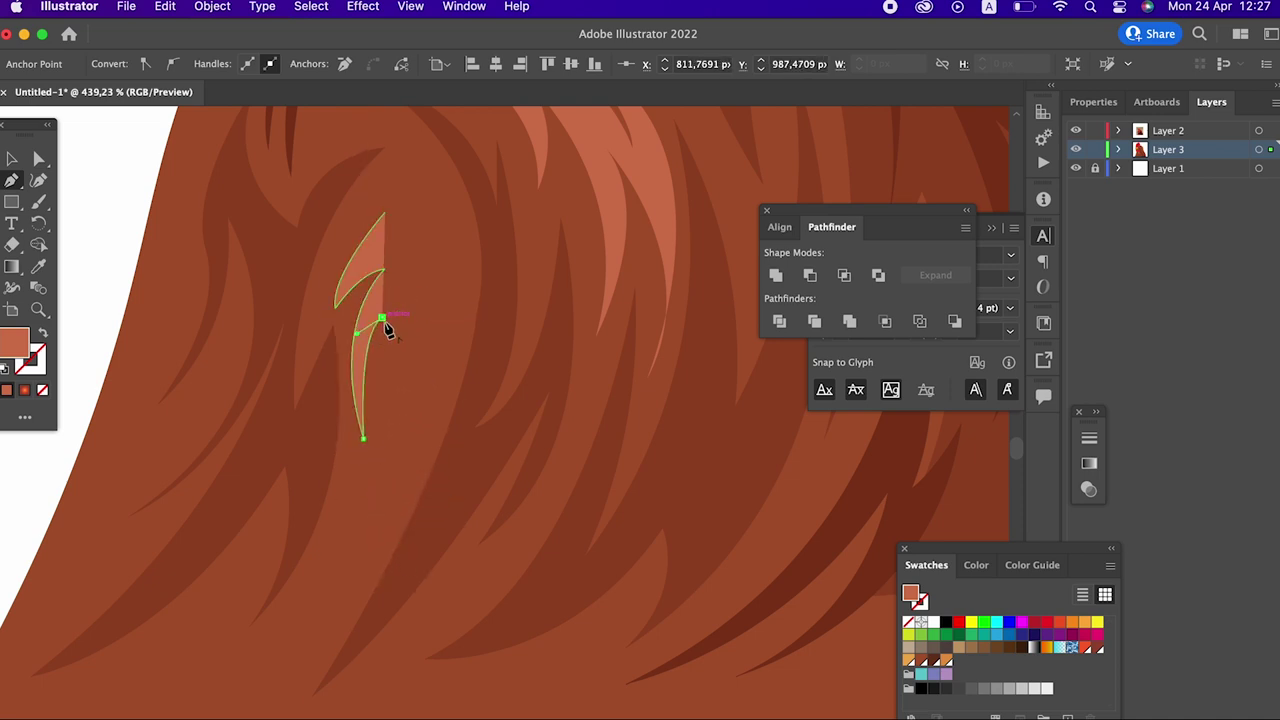
left_click_drag(334, 524, 243, 645)
left_click_drag(335, 557, 336, 560)
left_click(336, 527)
Step: Add the second strand's pointed top tip and inner-edge points, then close the feather shape
left_click_drag(384, 150, 383, 183)
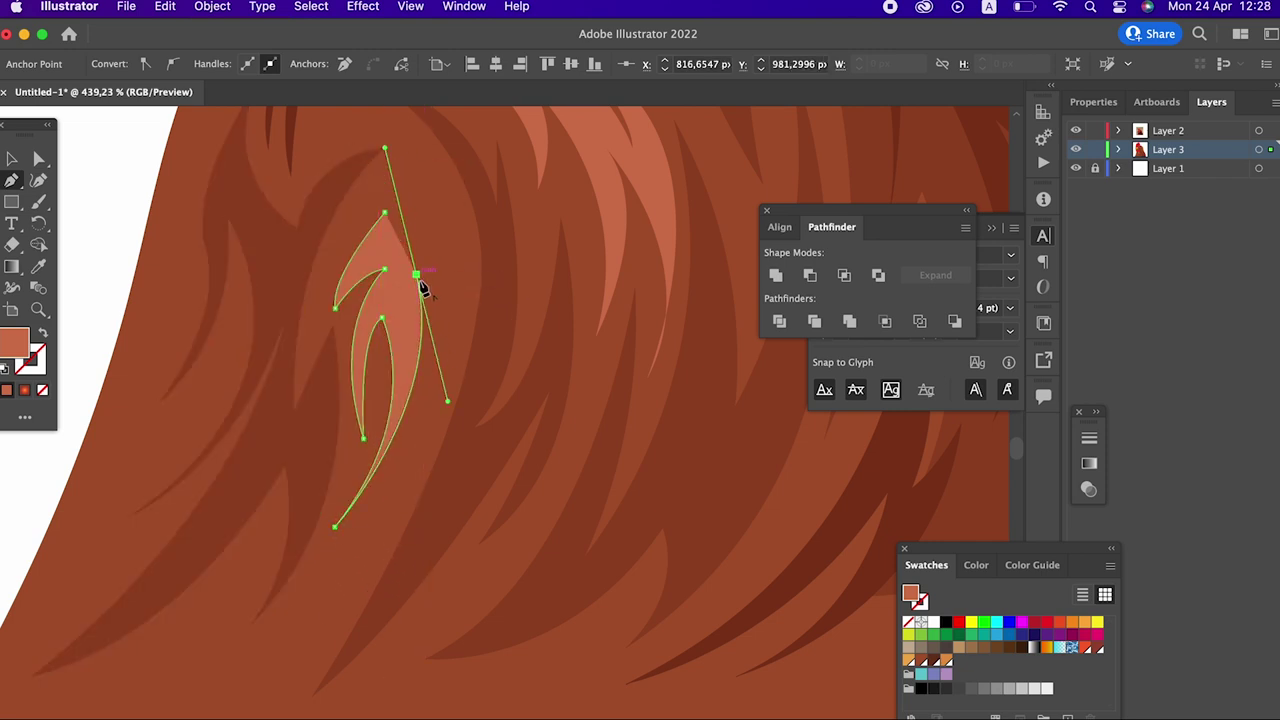
left_click_drag(403, 333, 403, 336)
left_click(399, 325)
mouse_move(418, 230)
left_mouse_down()
mouse_move(447, 256)
mouse_move(505, 223)
left_mouse_up()
left_click_drag(378, 261, 383, 262)
mouse_move(384, 214)
left_mouse_down()
mouse_move(403, 219)
mouse_move(51, 343)
left_mouse_up()
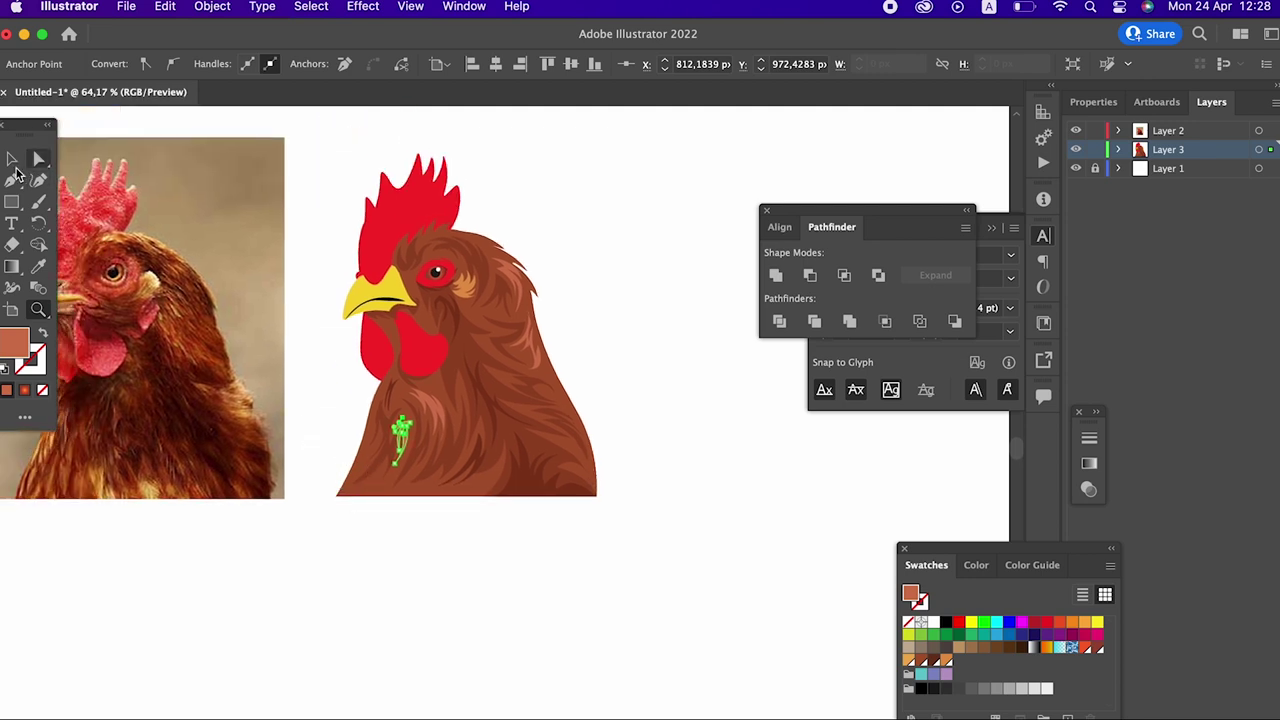
mouse_move(443, 363)
left_mouse_down()
mouse_move(409, 427)
mouse_move(110, 283)
left_mouse_up()
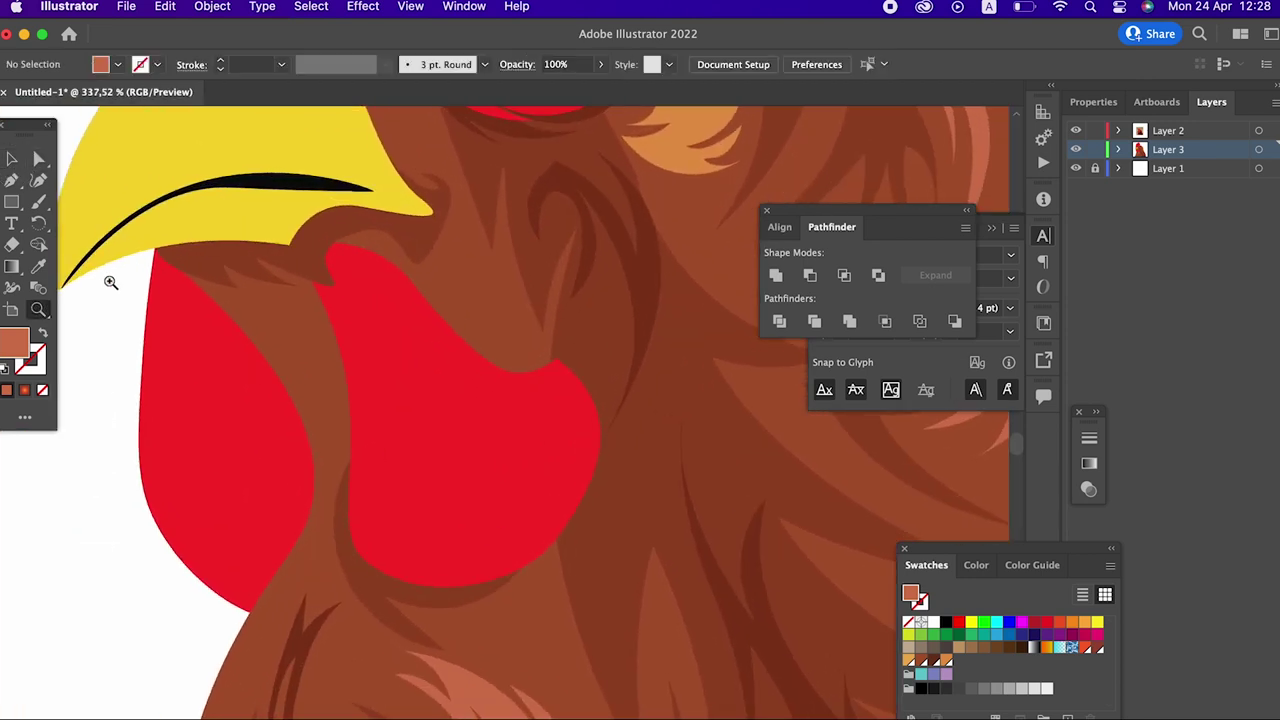
Step: Draw a crescent shading shape along the wattle's left and lower edge with the Pen tool
left_click(286, 360)
left_click(11, 183)
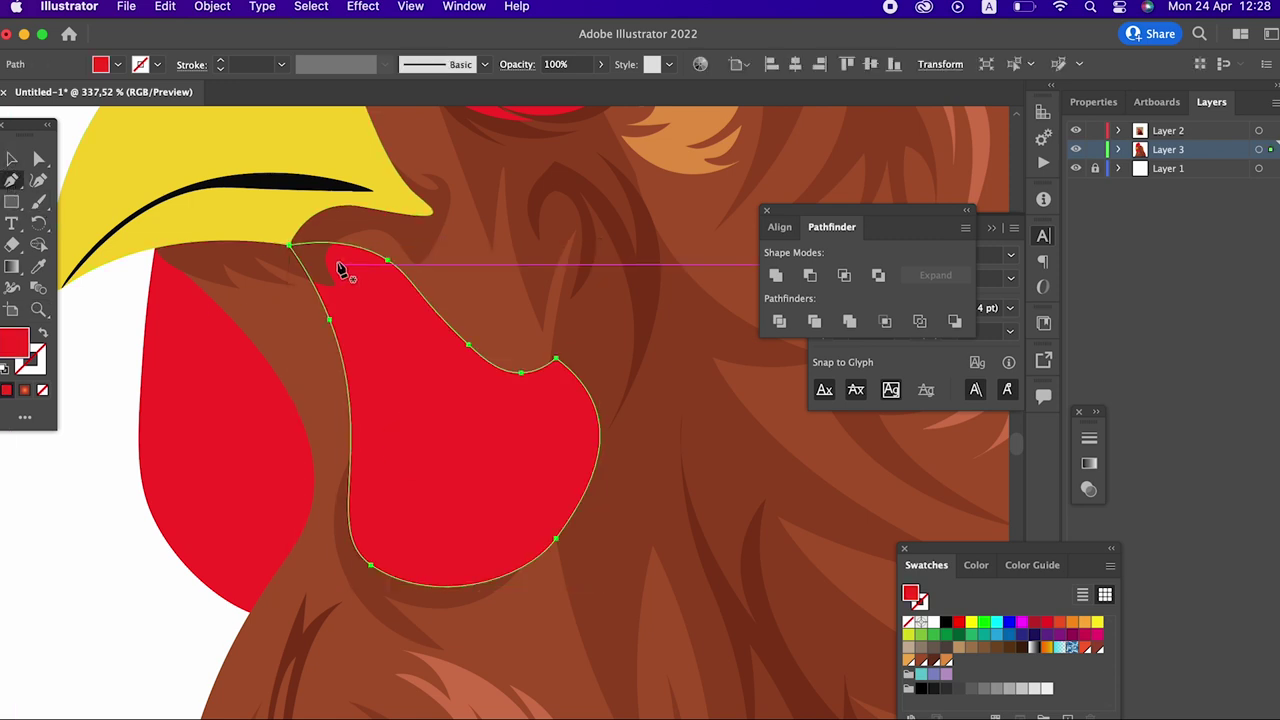
left_click(290, 245)
left_click_drag(373, 430, 373, 476)
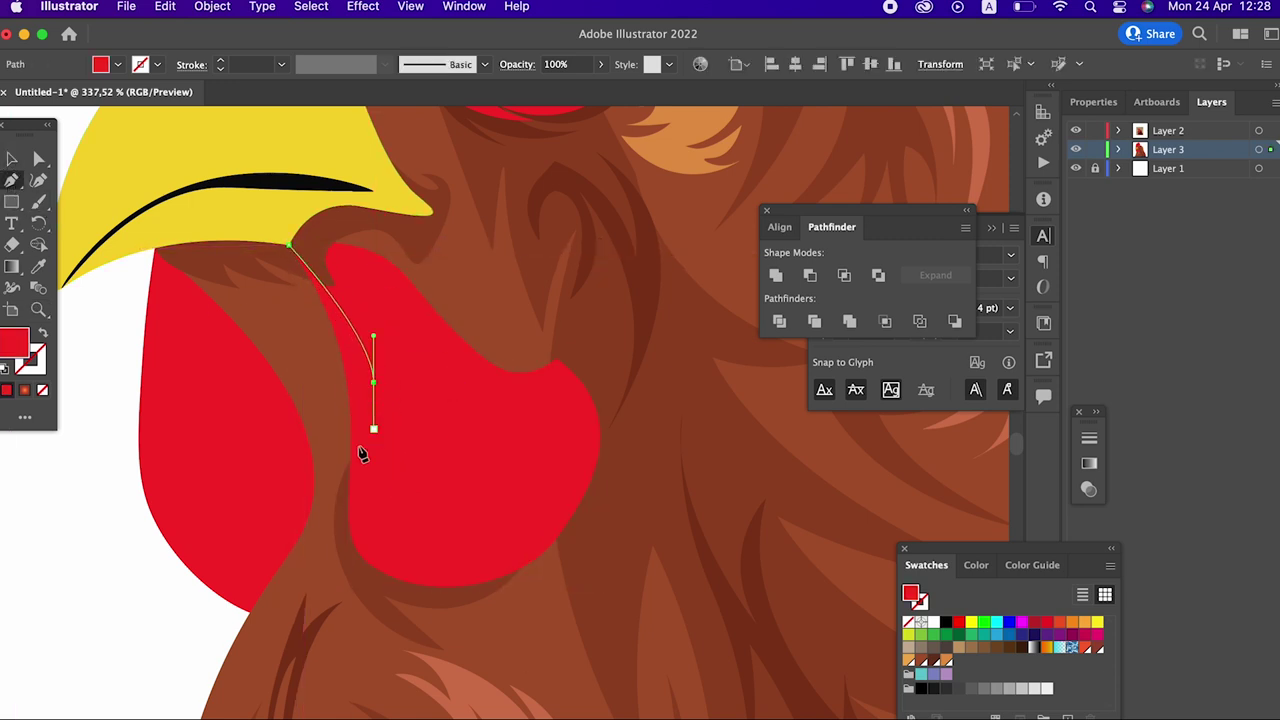
left_click_drag(450, 568, 522, 570)
left_click_drag(556, 357, 515, 298)
left_click(556, 357, "alt")
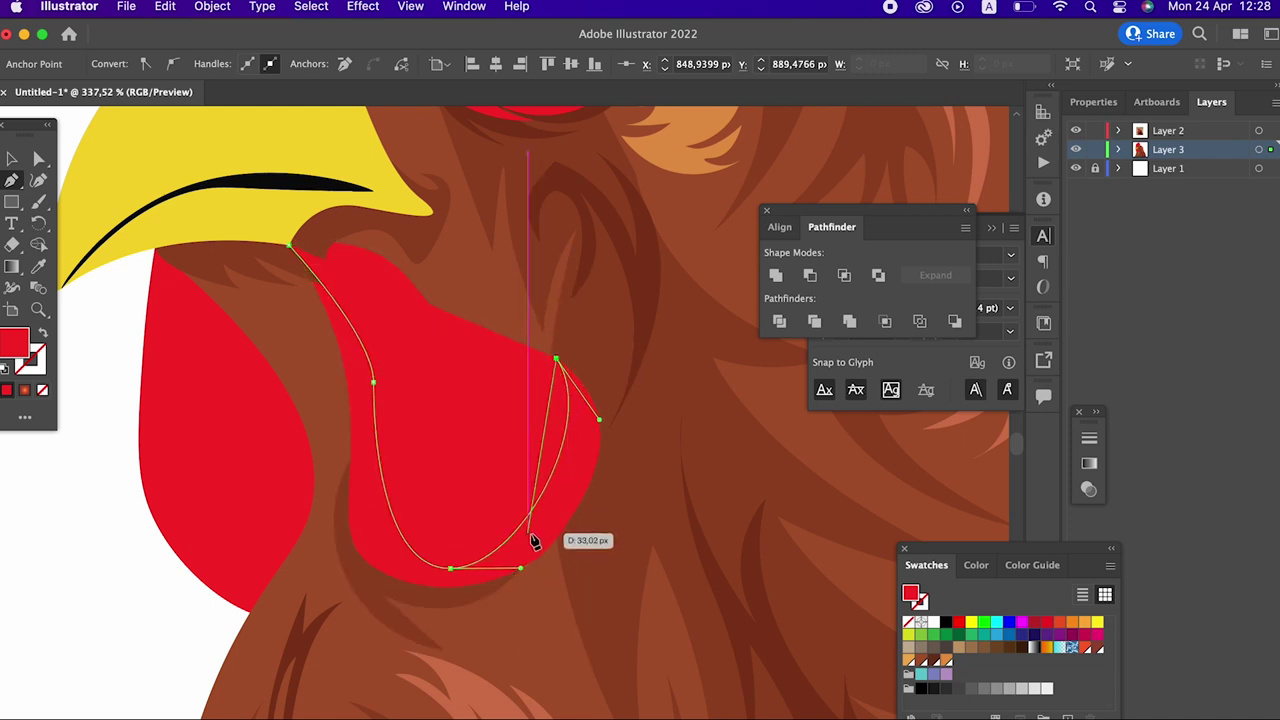
left_click_drag(532, 560, 386, 663)
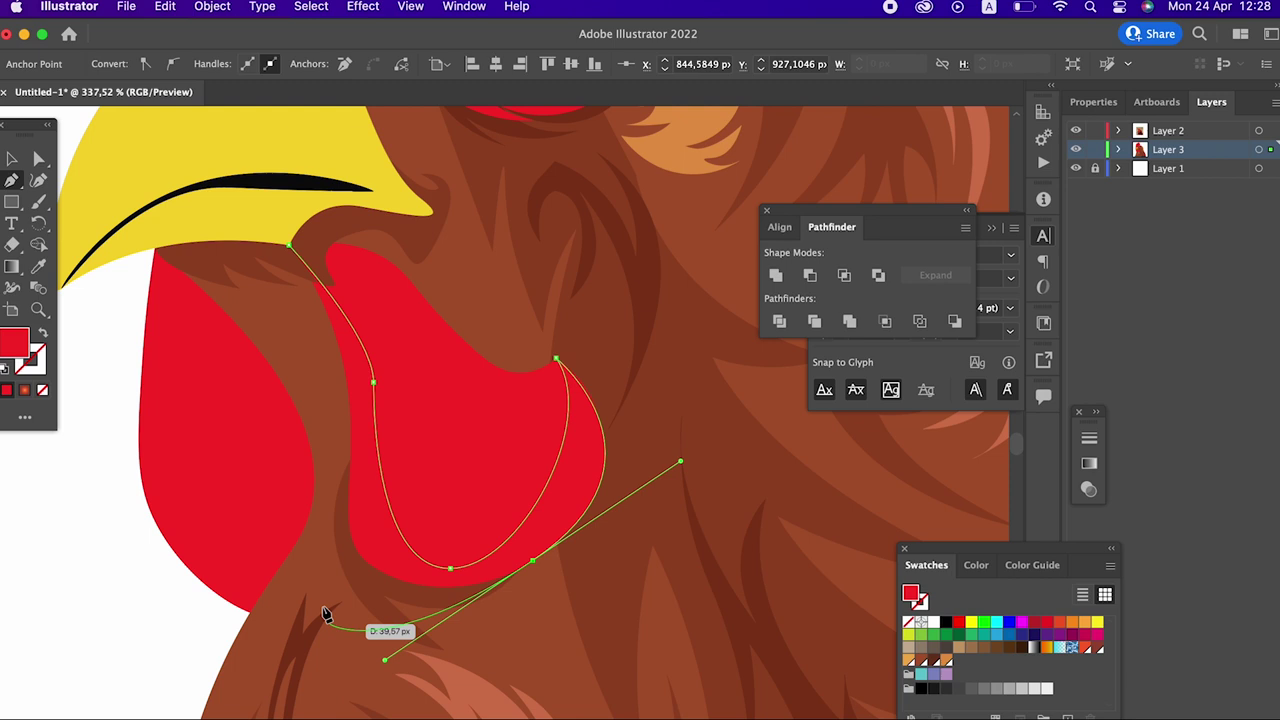
left_click(341, 533)
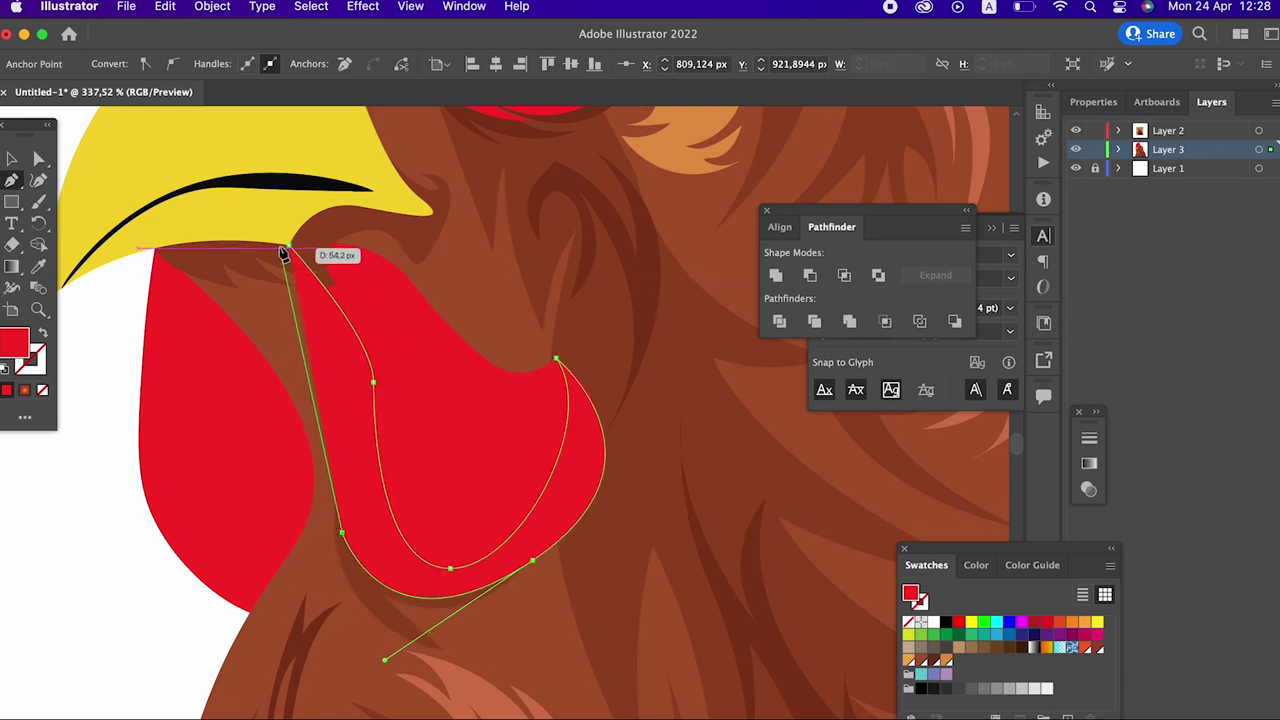
left_click_drag(288, 246, 243, 239)
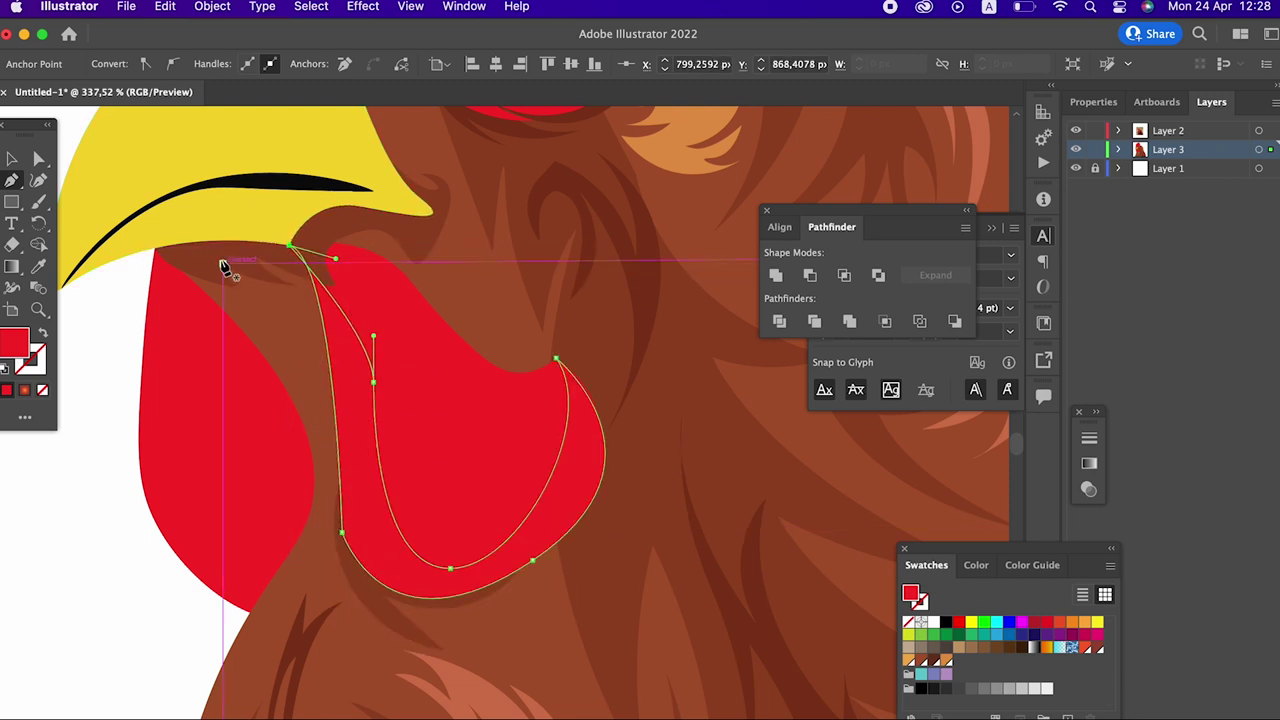
Step: Fill the crescent with darker red #D31E1E from the Color Picker
double_click(10, 348)
left_click(214, 109)
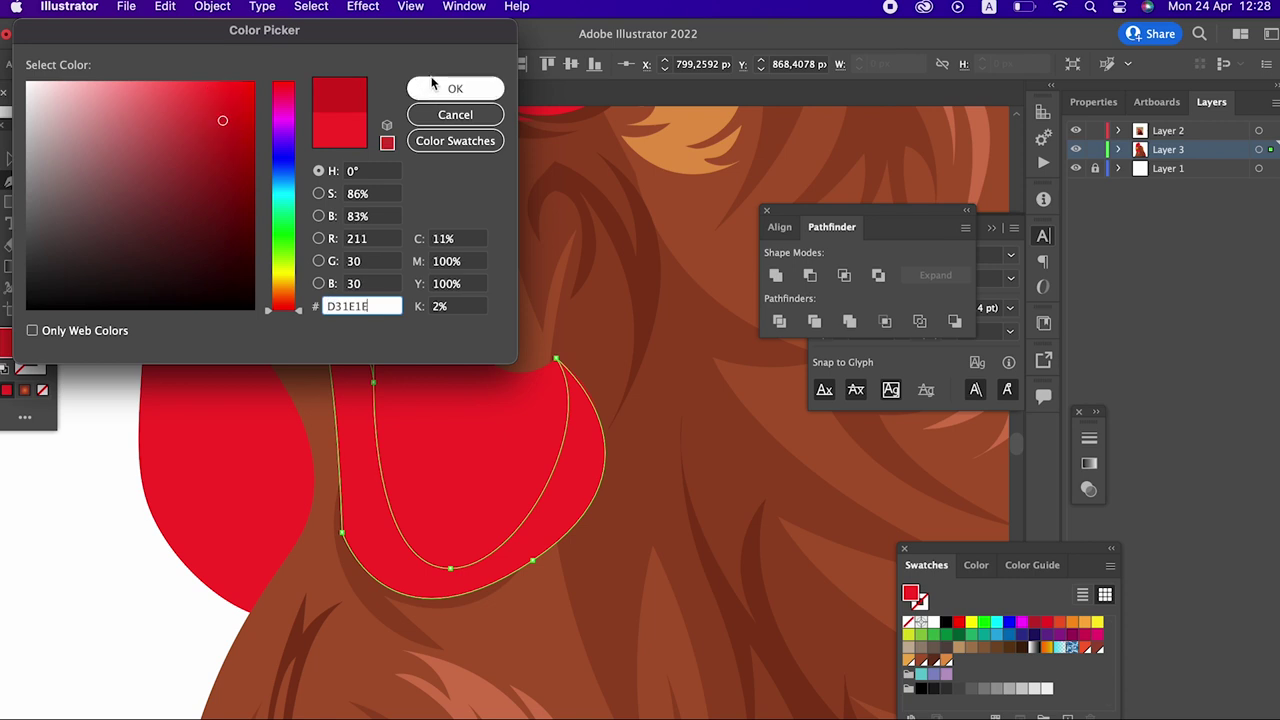
left_click(451, 86)
scroll(246, 329, "down", 5)
scroll(414, 417, "up", 6)
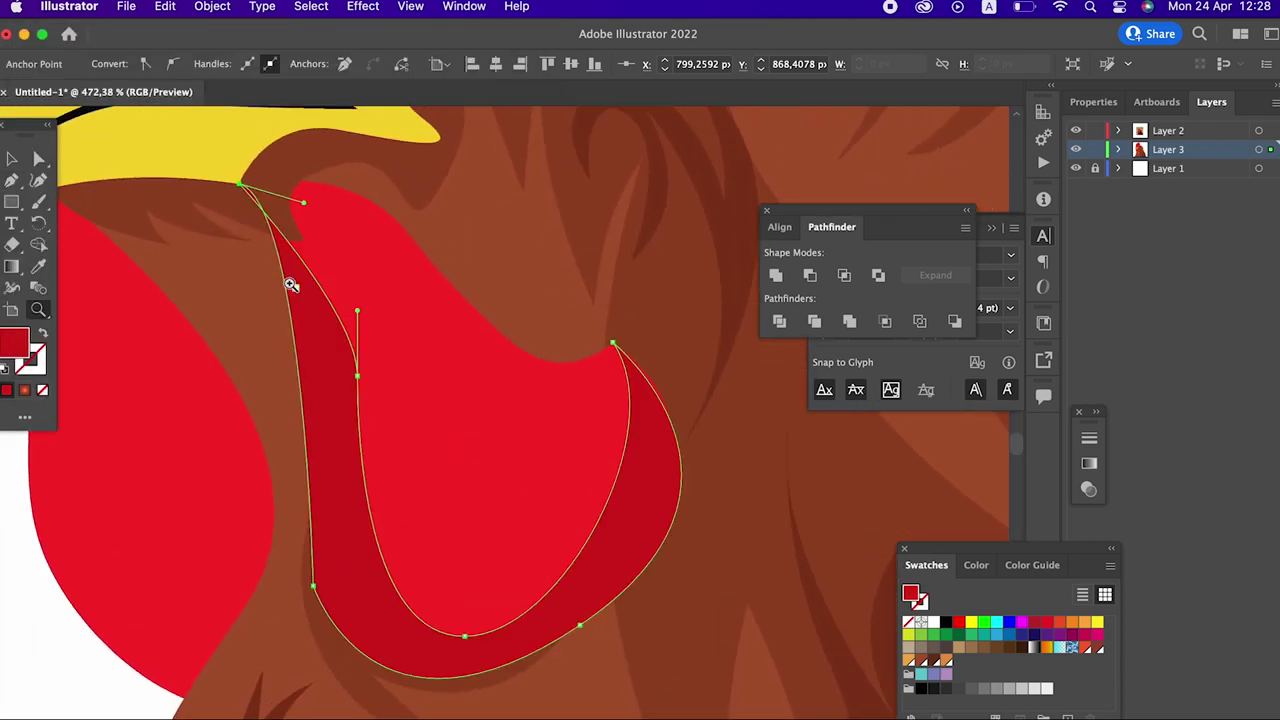
Step: Refine the crescent's tip, left edge and inner curve with the Curvature tool, narrowing its right side
left_click(38, 181)
left_click_drag(268, 244, 256, 229)
left_click_drag(300, 395, 296, 288)
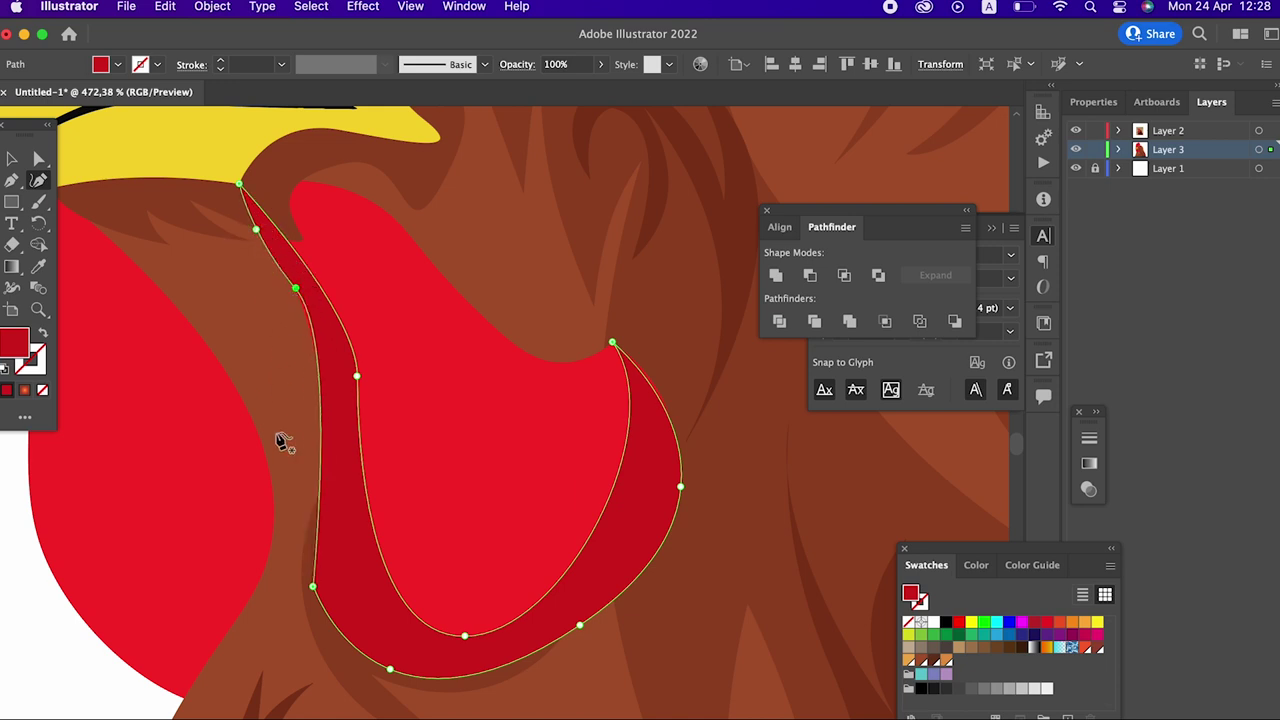
left_click_drag(320, 549, 299, 523)
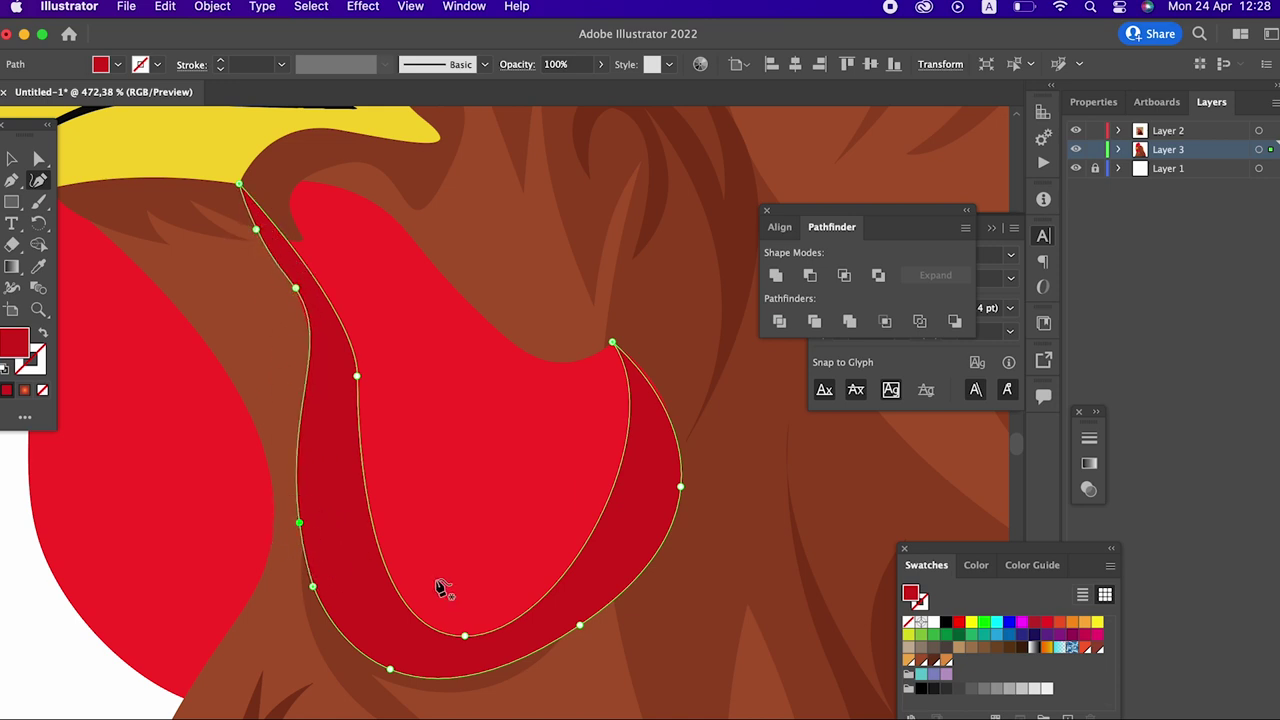
left_click_drag(352, 372, 337, 323)
key("Escape")
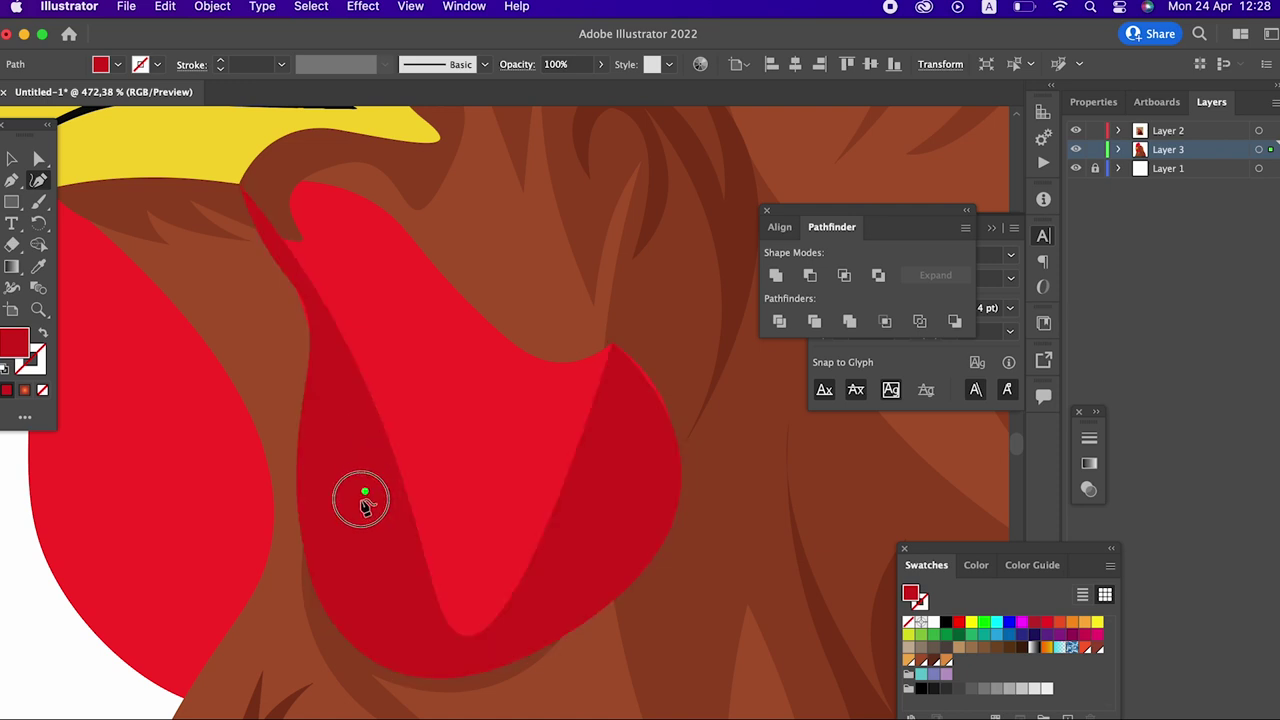
left_click(391, 501)
left_click_drag(397, 443, 360, 595)
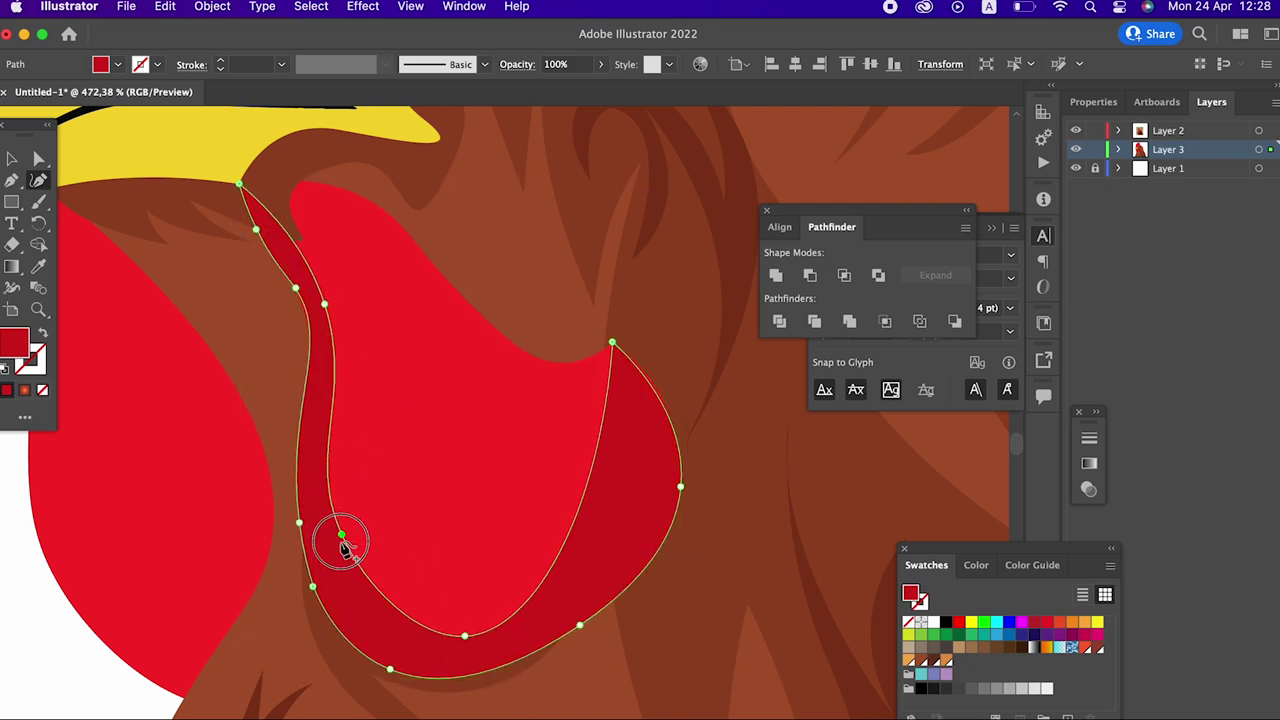
left_click_drag(598, 472, 640, 495)
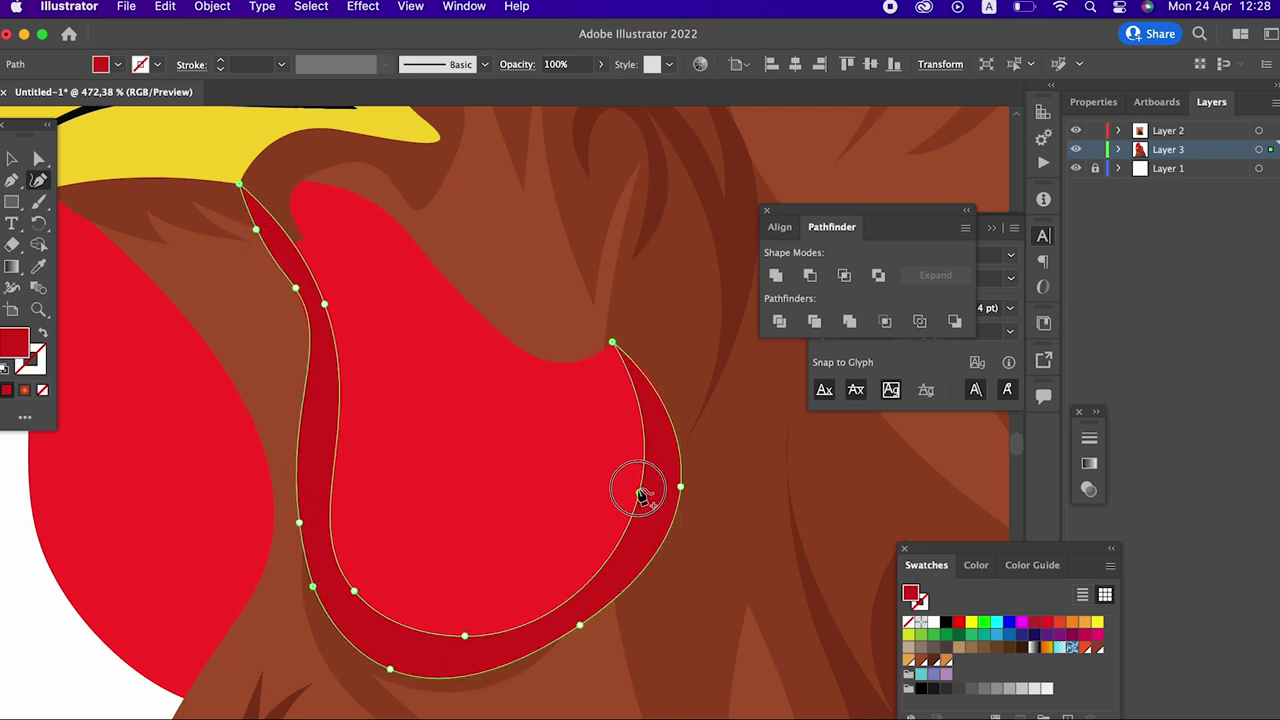
left_click_drag(297, 291, 289, 297)
scroll(86, 249, "down", 5)
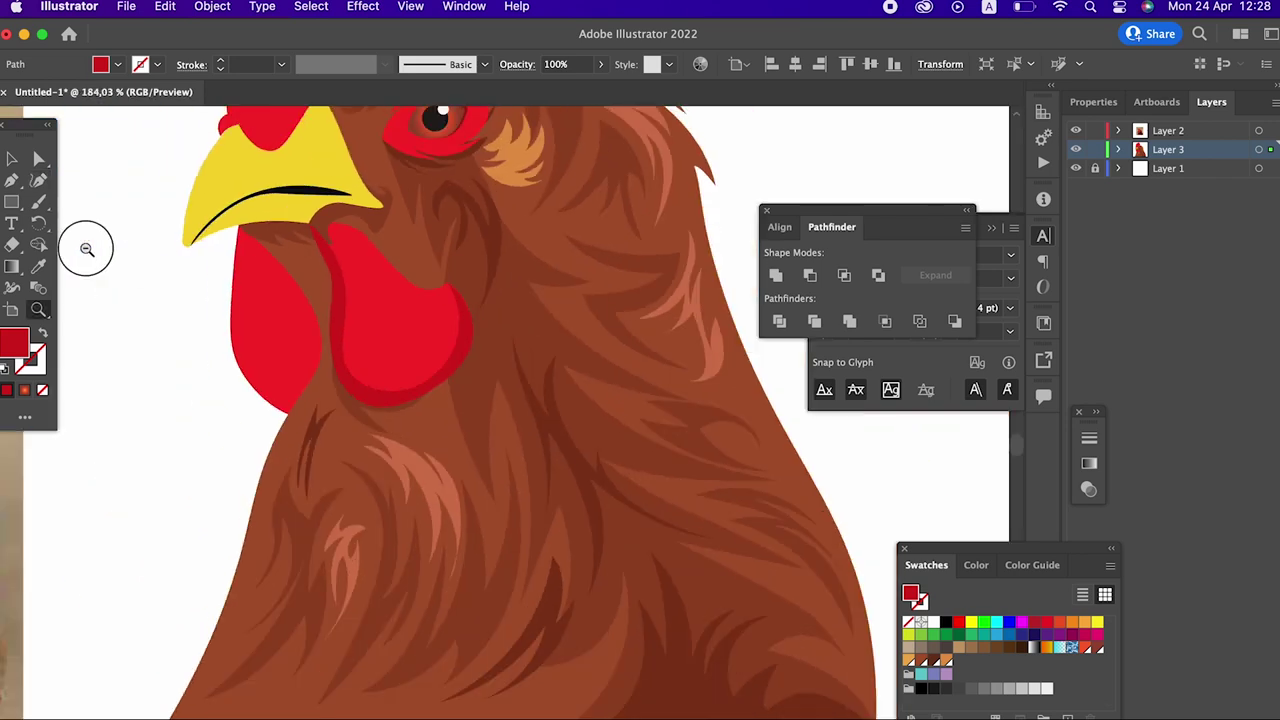
scroll(274, 374, "up", 5)
scroll(427, 326, "down", 2)
scroll(280, 280, "down", 2)
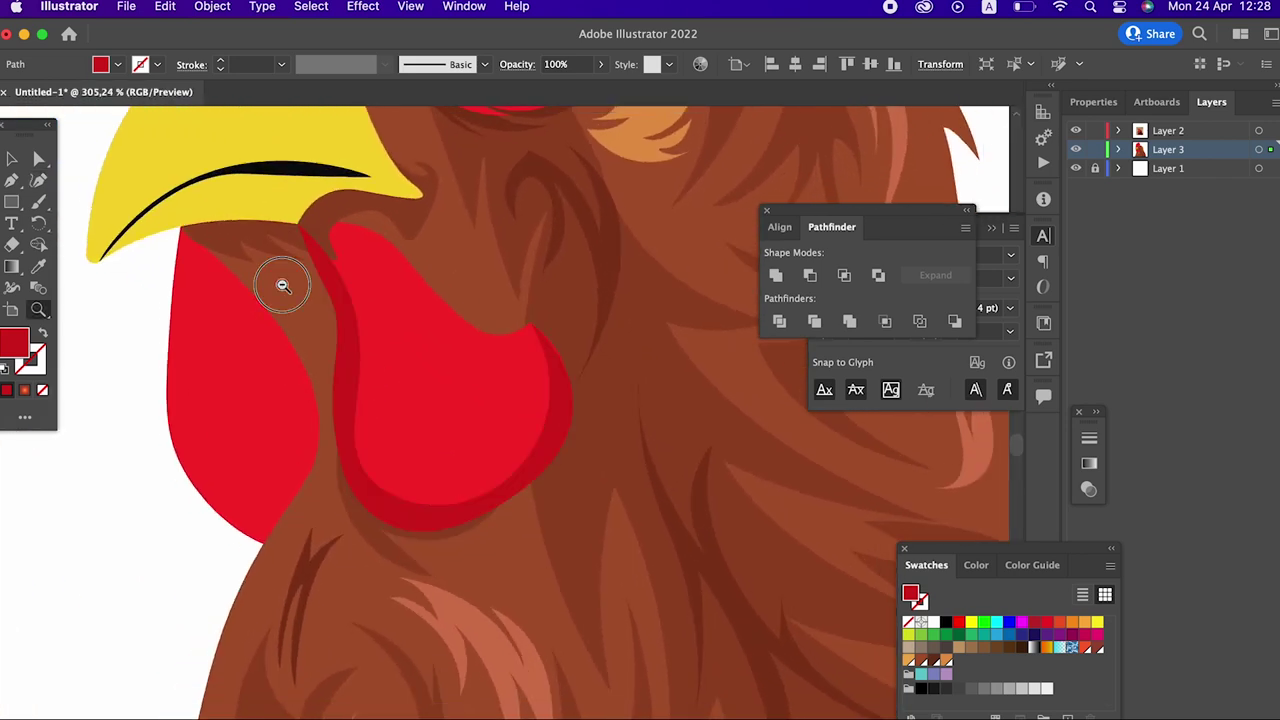
scroll(234, 357, "down", 2)
scroll(265, 392, "up", 3)
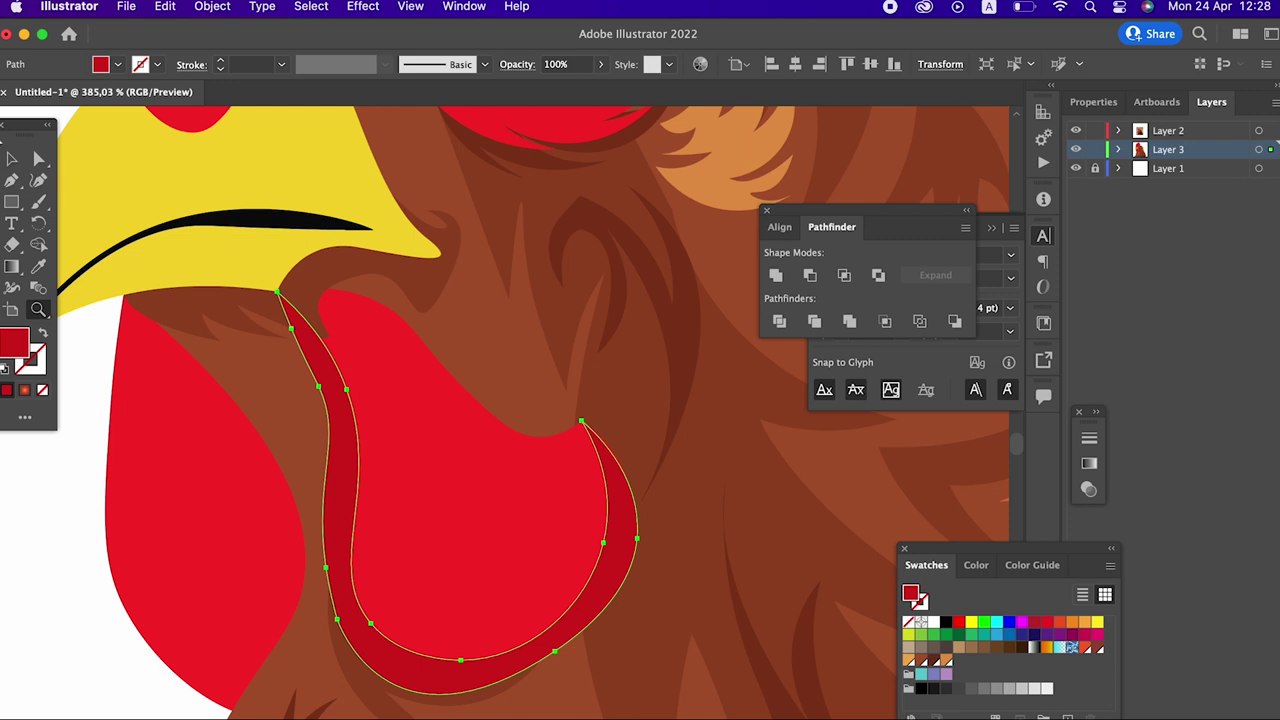
scroll(255, 369, "down", 3)
scroll(255, 369, "down", 3)
scroll(255, 369, "up", 2)
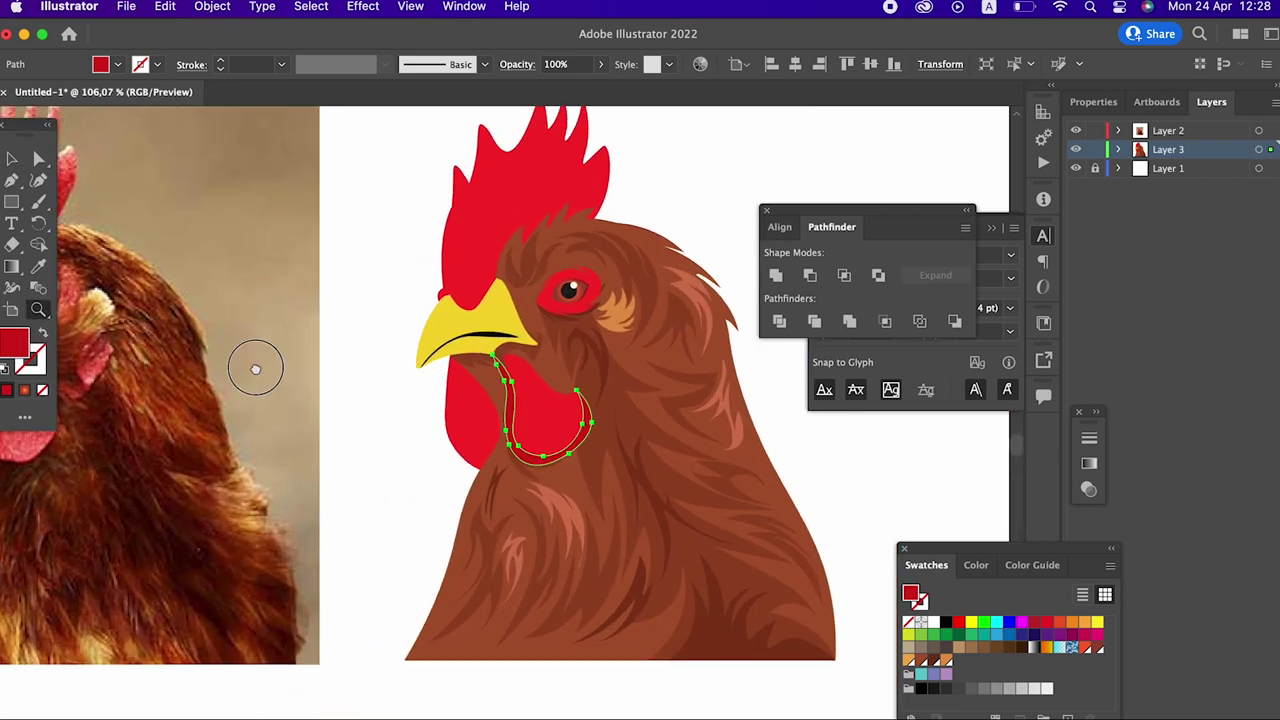
scroll(255, 369, "down", 1)
scroll(374, 300, "down", 1)
scroll(437, 428, "down", 1)
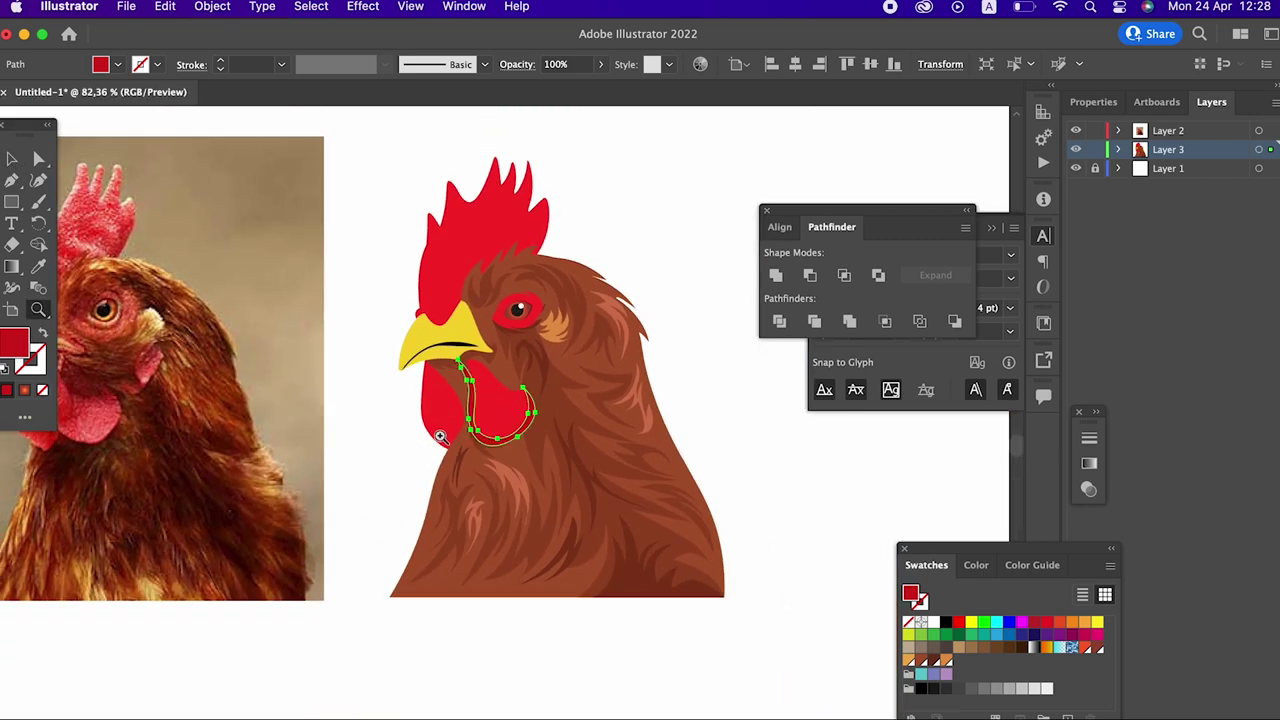
scroll(434, 418, "up", 1)
scroll(443, 434, "up", 2)
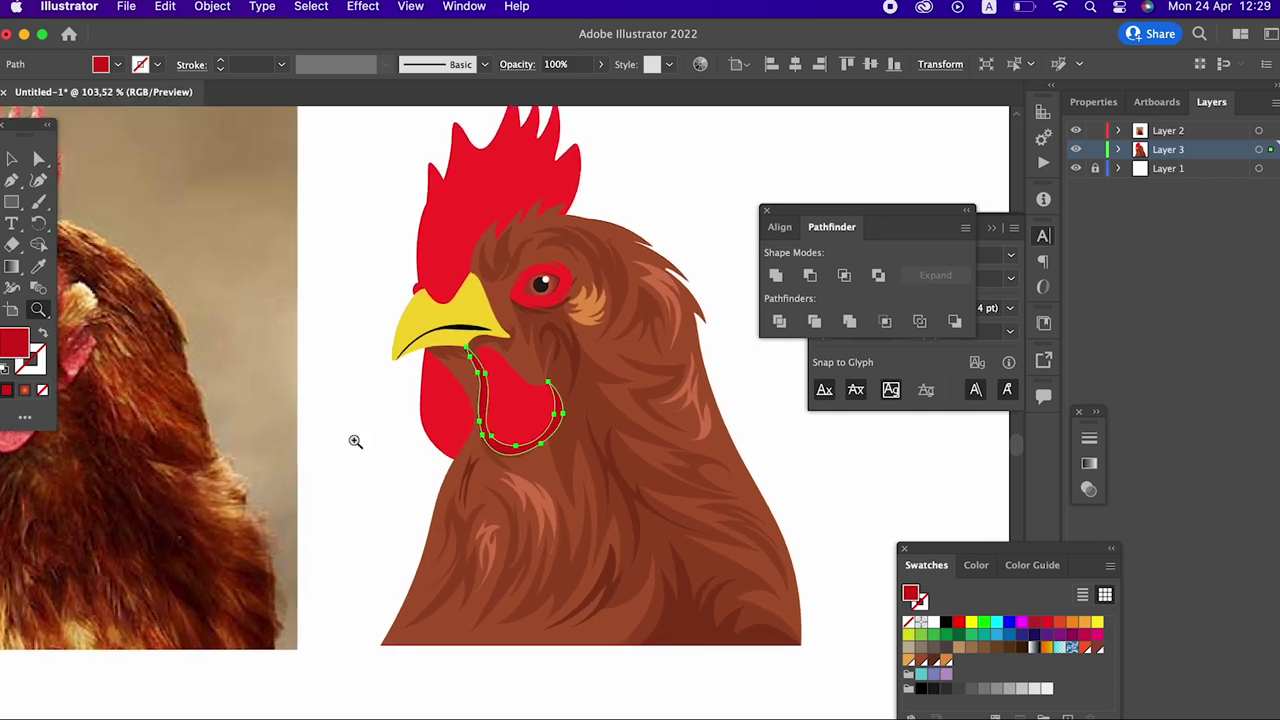
scroll(529, 429, "up", 1)
scroll(486, 357, "up", 2)
scroll(300, 280, "up", 3)
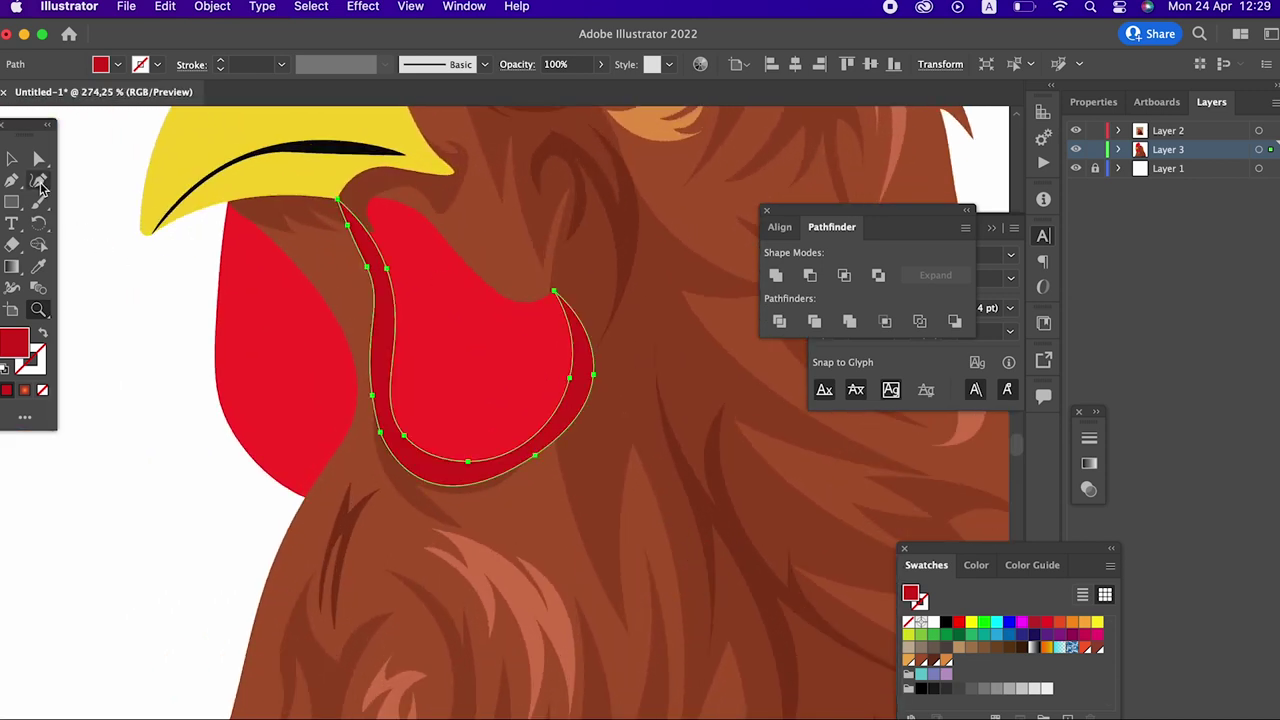
Step: Draw a pointed darker red inner shadow shape at the wattle's top with the Pen tool
key("p")
left_click(417, 211)
left_click_drag(446, 343, 423, 420)
left_click_drag(540, 298, 588, 283)
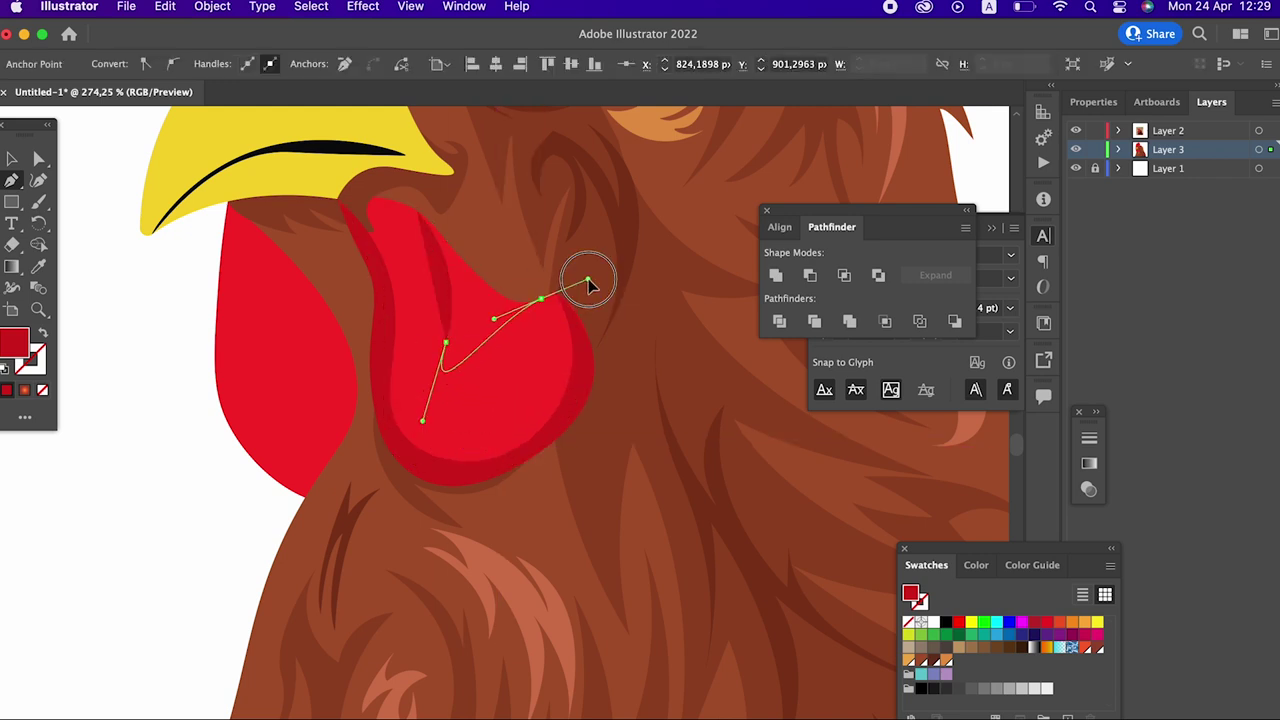
left_click(541, 297)
left_click(417, 211)
Step: Zoom in and reshape the new shadow's top edge with the Curvature tool
key("z")
left_click(358, 408, "alt")
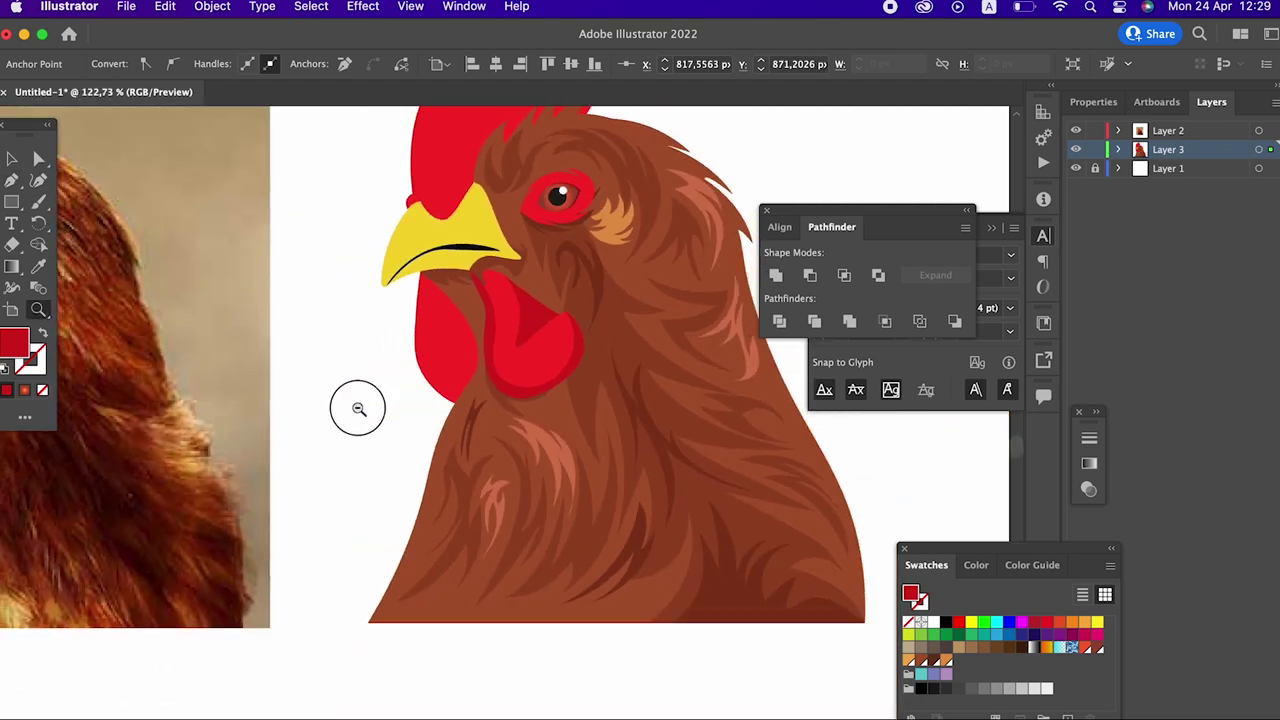
left_click_drag(614, 357, 737, 414)
left_click(451, 329)
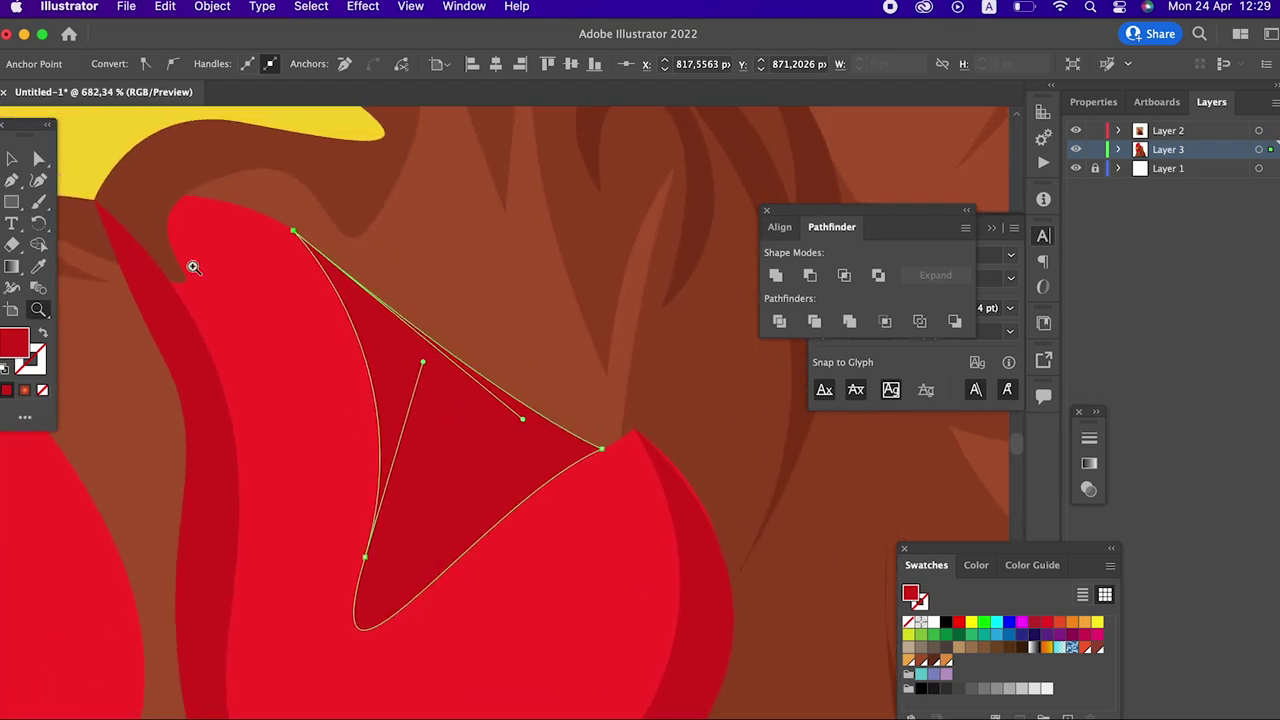
key("shift+grave")
mouse_move(522, 418)
left_mouse_down()
mouse_move(507, 444)
mouse_move(457, 423)
left_mouse_up()
key("z")
left_click(686, 380)
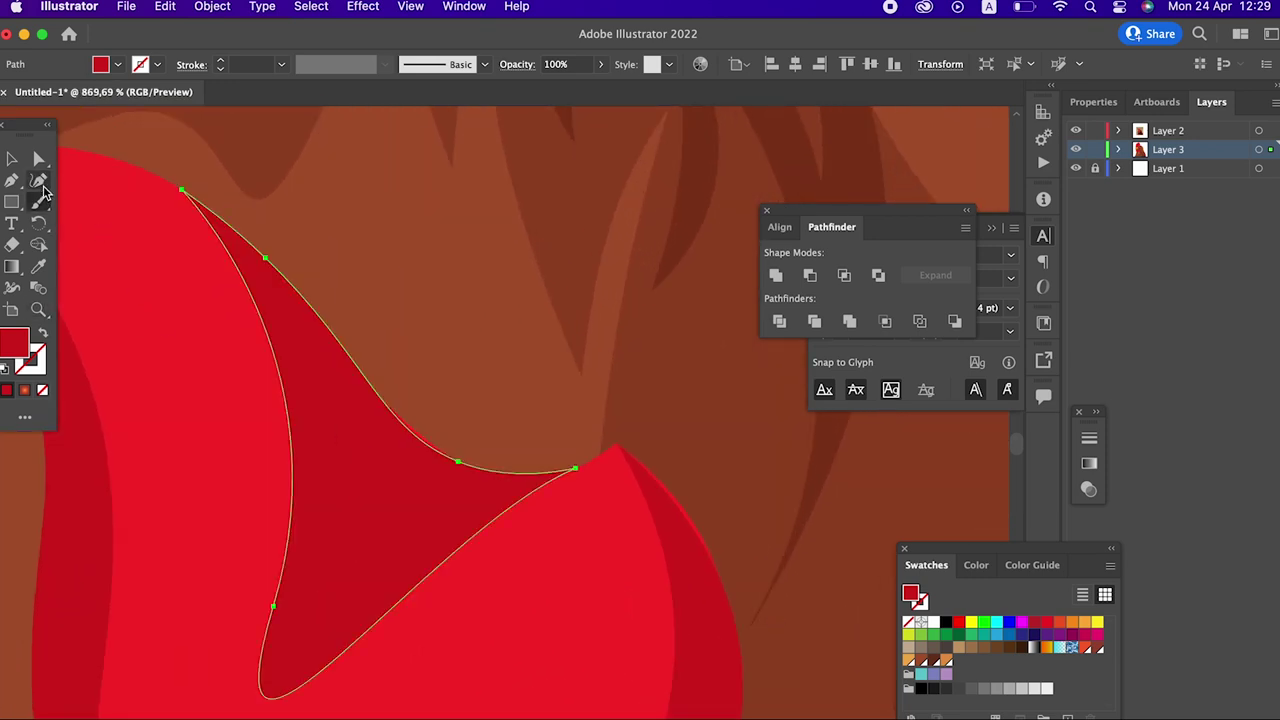
left_click_drag(446, 461, 449, 443)
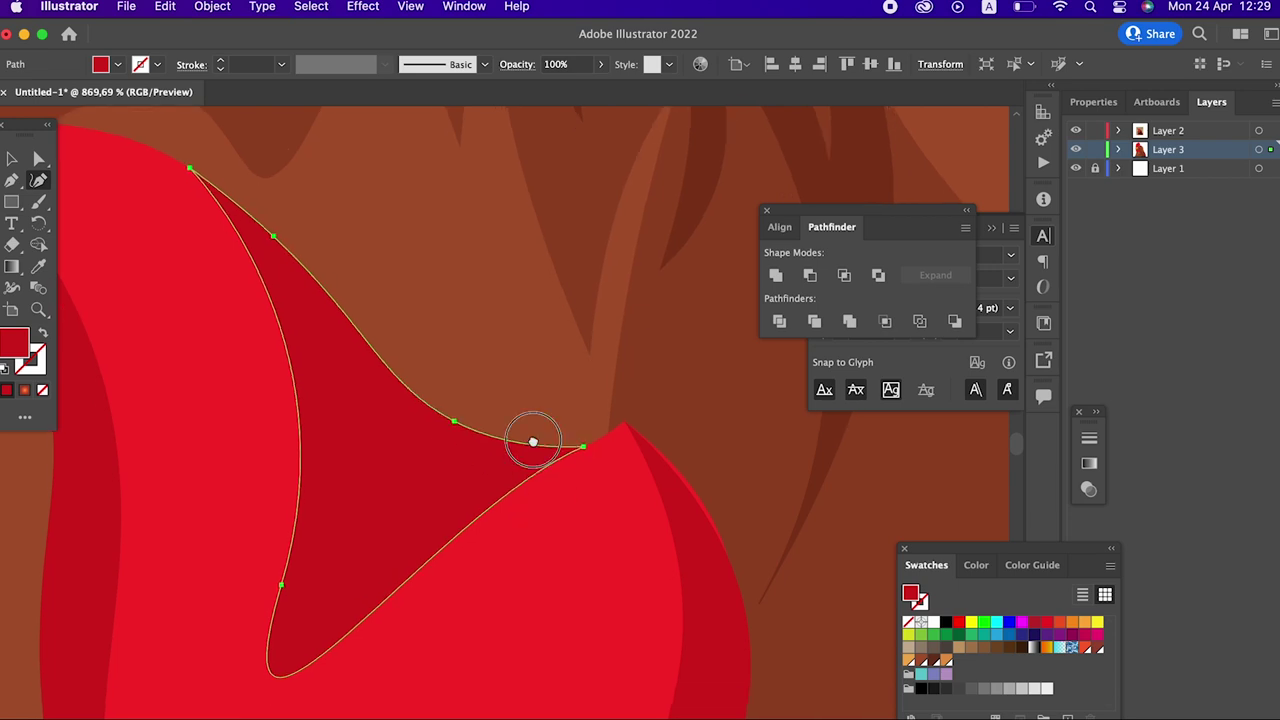
left_click_drag(531, 440, 332, 403)
Step: Select the outer red wattle shape and zoom out to check the rooster head
left_click(9, 159)
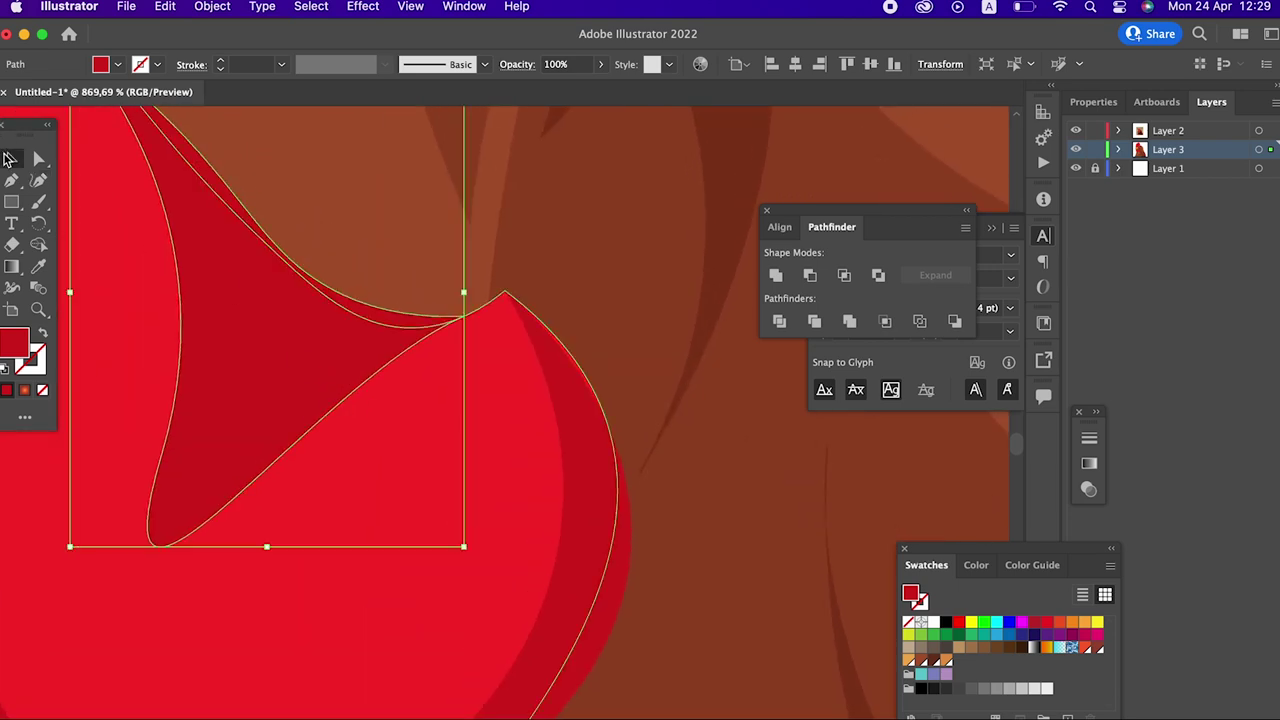
left_click(515, 420)
left_click(38, 180)
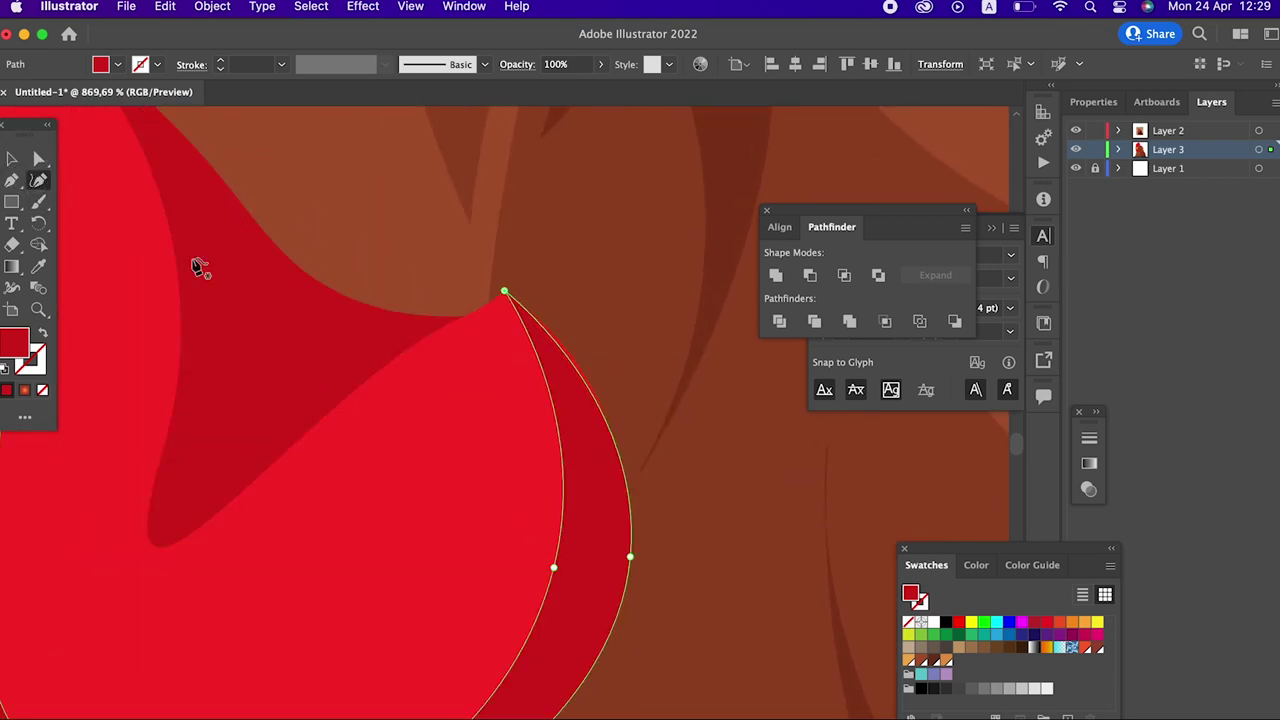
key("z")
mouse_move(615, 440)
left_mouse_down()
mouse_move(306, 400)
mouse_move(170, 408)
left_mouse_up()
left_click_drag(620, 414, 464, 485)
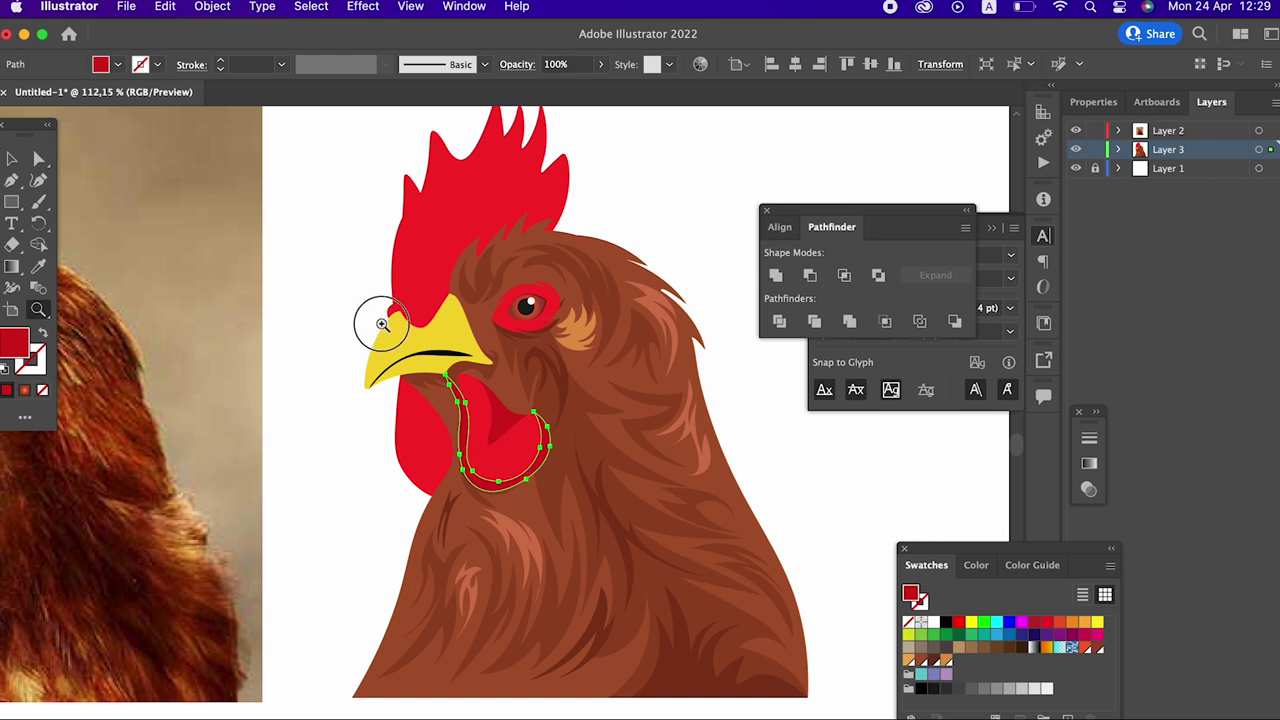
scroll(382, 323, "up", 5)
Step: Eyedrop the right wattle's darker red shading colour onto the left wattle
mouse_move(463, 486)
left_mouse_down()
mouse_move(500, 444)
mouse_move(508, 532)
left_mouse_up()
key("super+shift+a")
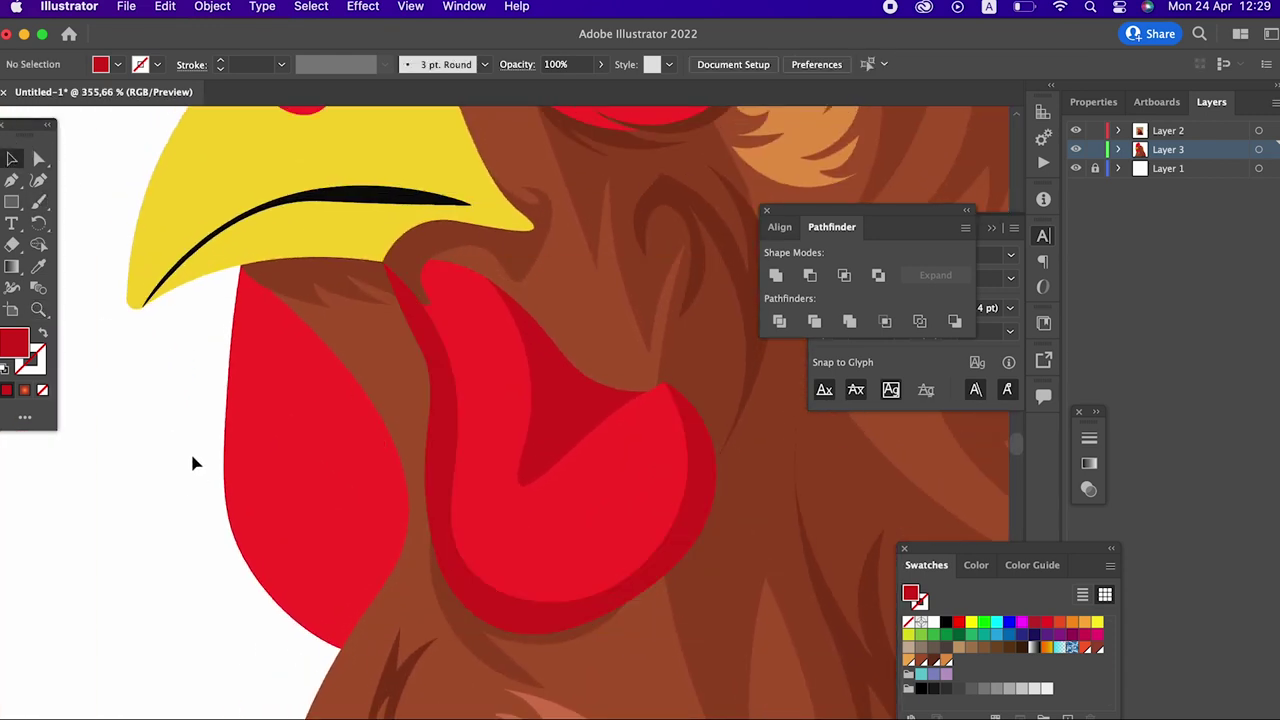
scroll(286, 369, "down", 3)
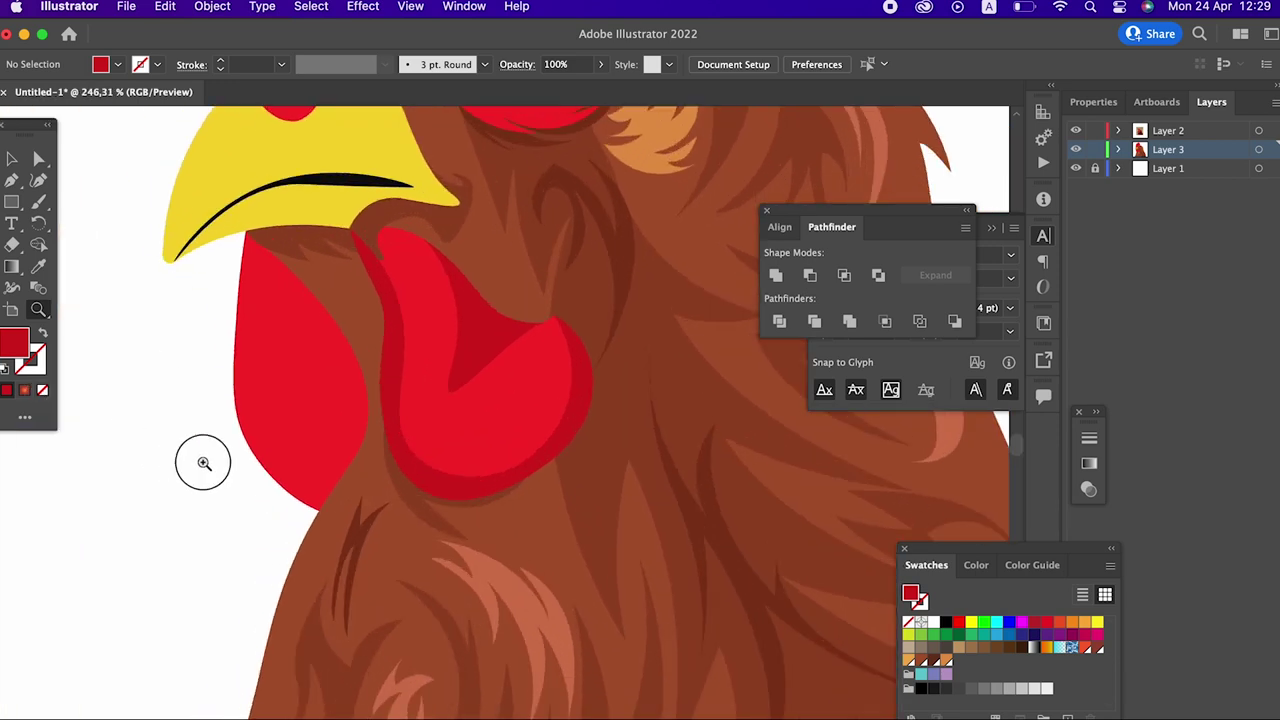
left_click(270, 335)
key("i")
left_click(486, 312)
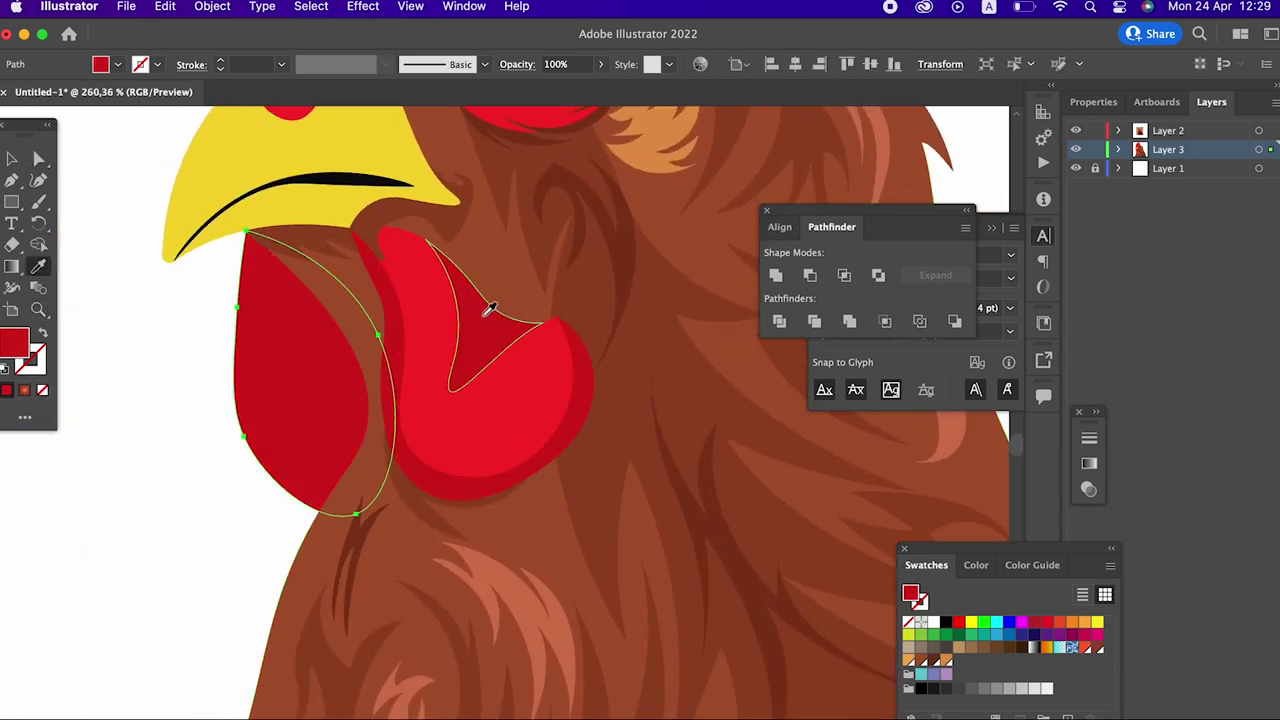
Step: Zoom in on the rooster's eye and scroll around to review the darker wattle
key("z")
scroll(114, 343, "down", 5)
scroll(286, 357, "up", 3)
scroll(414, 366, "down", 3)
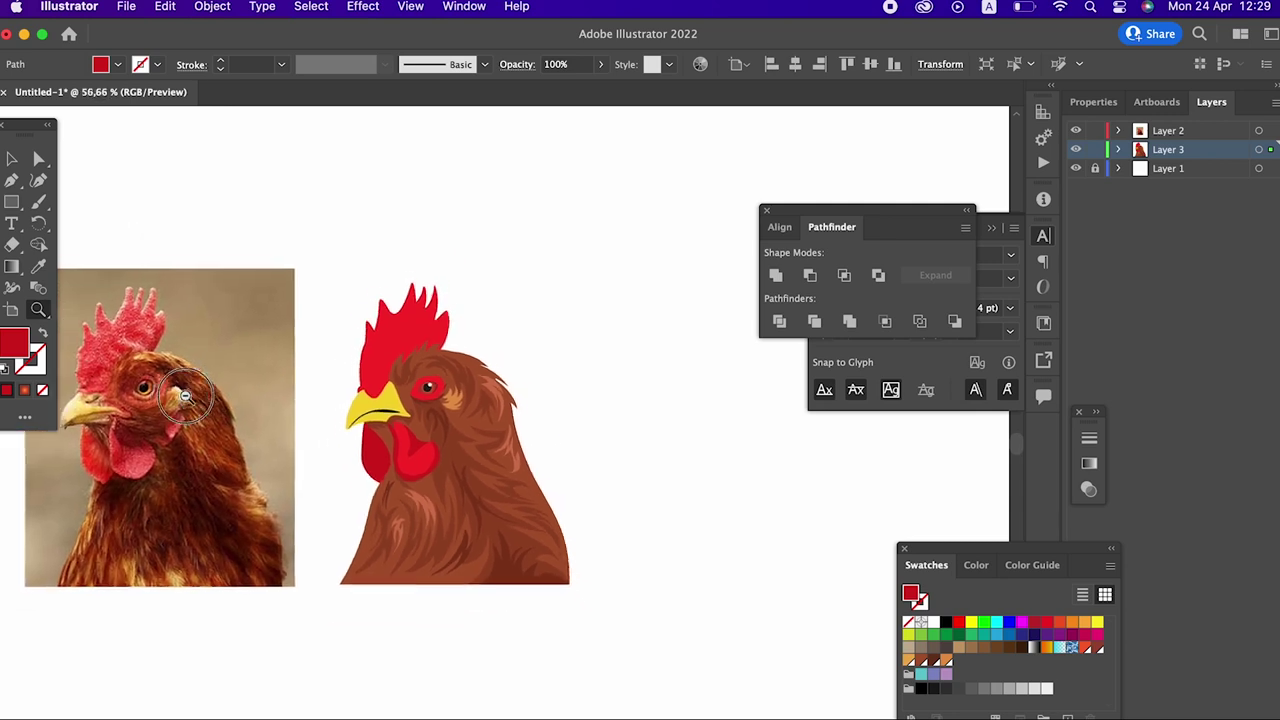
scroll(571, 340, "down", 2)
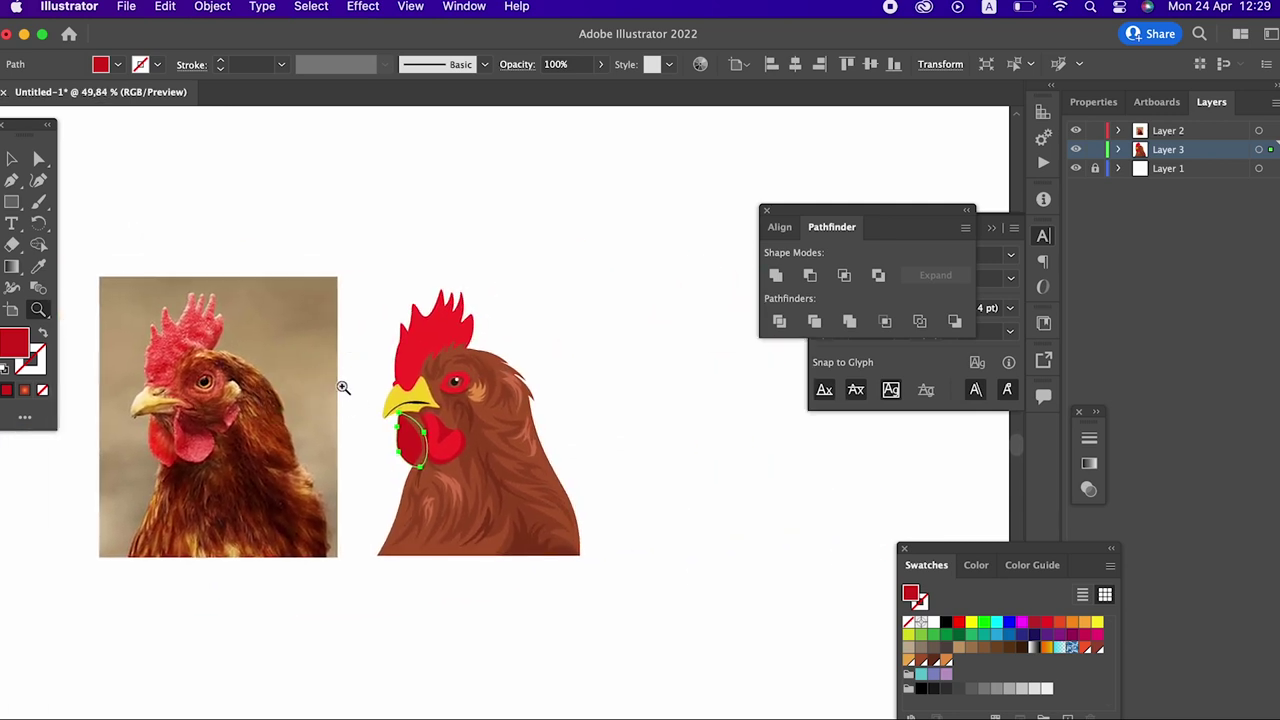
left_click(470, 318, "super")
scroll(540, 400, "up", 2)
scroll(600, 466, "up", 4)
scroll(663, 520, "up", 3)
scroll(503, 457, "up", 2)
scroll(410, 477, "down", 2)
scroll(537, 420, "down", 1)
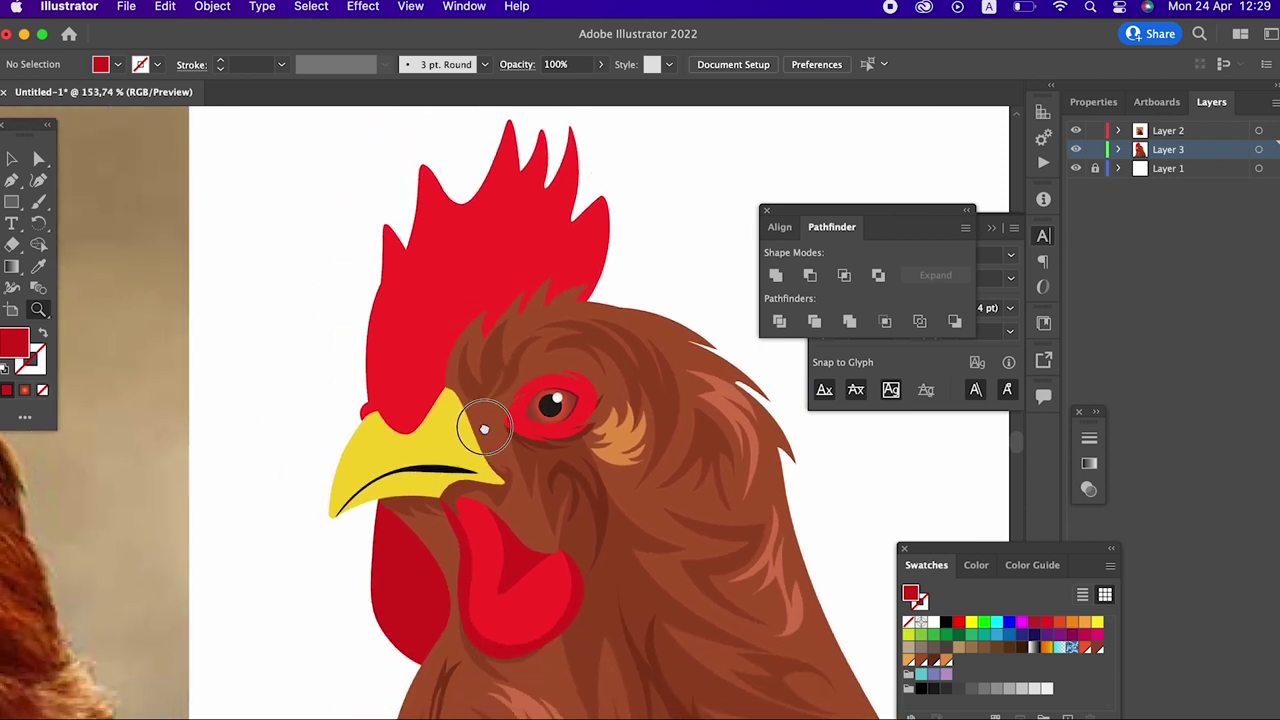
scroll(471, 423, "down", 1)
scroll(479, 457, "down", 1)
scroll(479, 457, "up", 2)
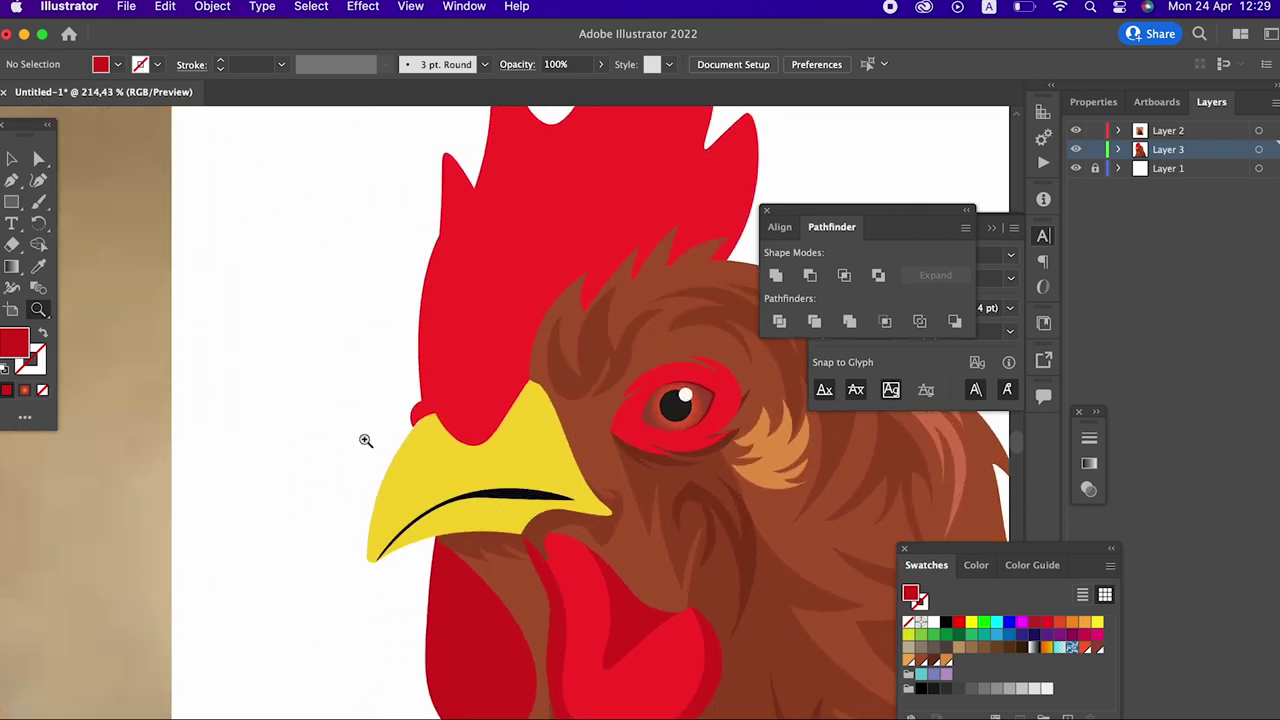
scroll(420, 435, "down", 2)
scroll(340, 446, "down", 1)
scroll(434, 443, "down", 1)
scroll(434, 443, "up", 2)
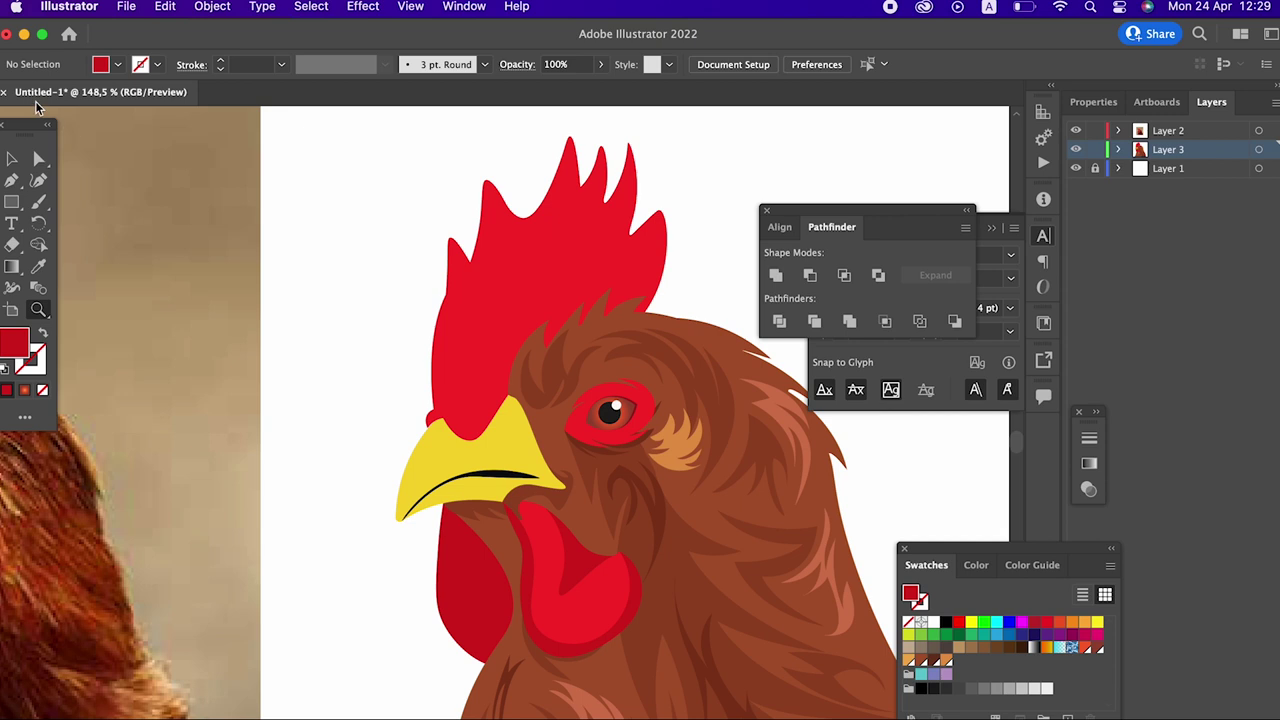
Step: Recolour the beak fill to a warmer golden yellow, F4BC2F
left_click(38, 160)
left_click(508, 443)
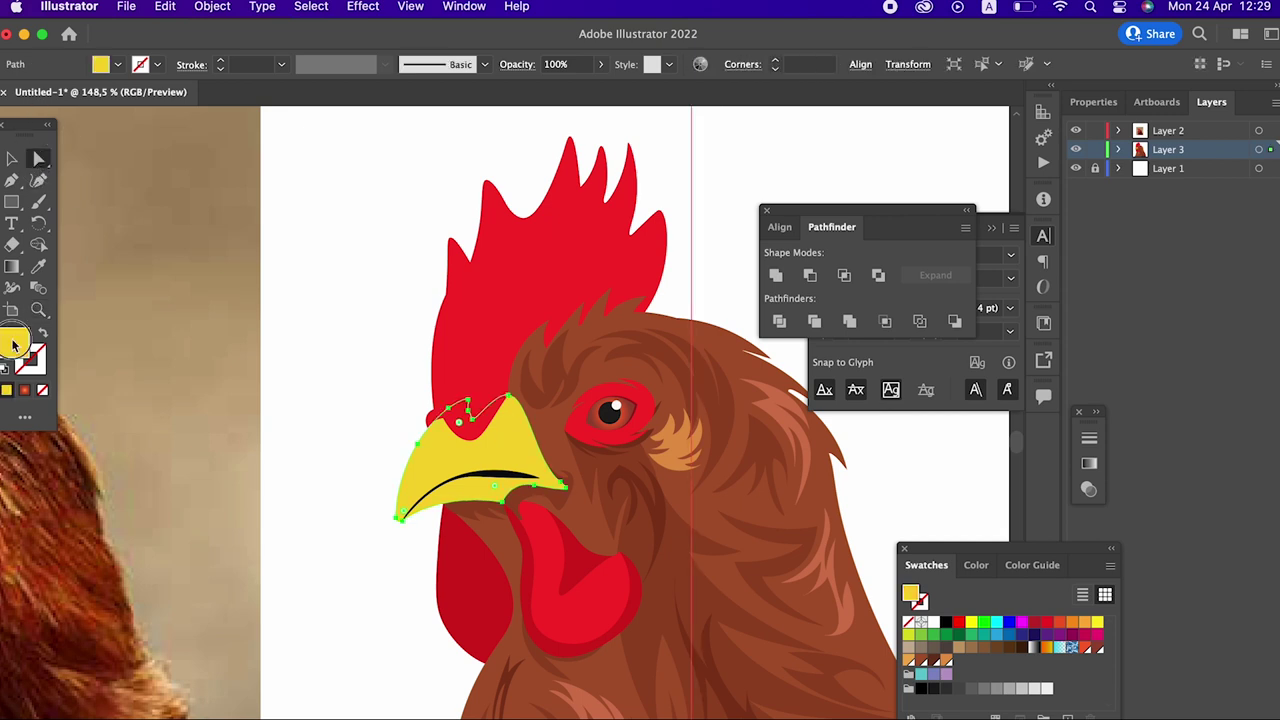
double_click(14, 345)
left_click_drag(281, 286, 283, 289)
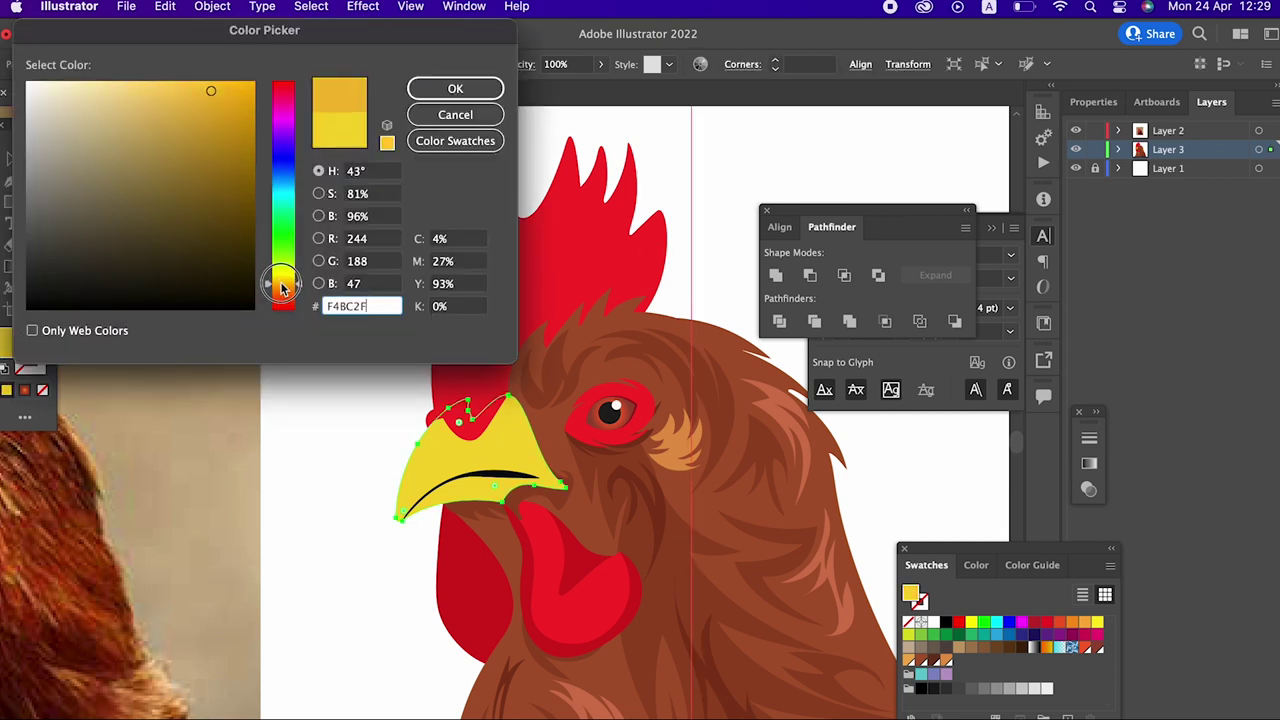
left_click(458, 89)
scroll(500, 337, "down", 3)
scroll(357, 449, "up", 4)
mouse_move(603, 580)
left_mouse_down()
mouse_move(485, 410)
mouse_move(594, 409)
left_mouse_up()
Step: Deselect, then select all the red wattle pieces together
key("super+shift+a")
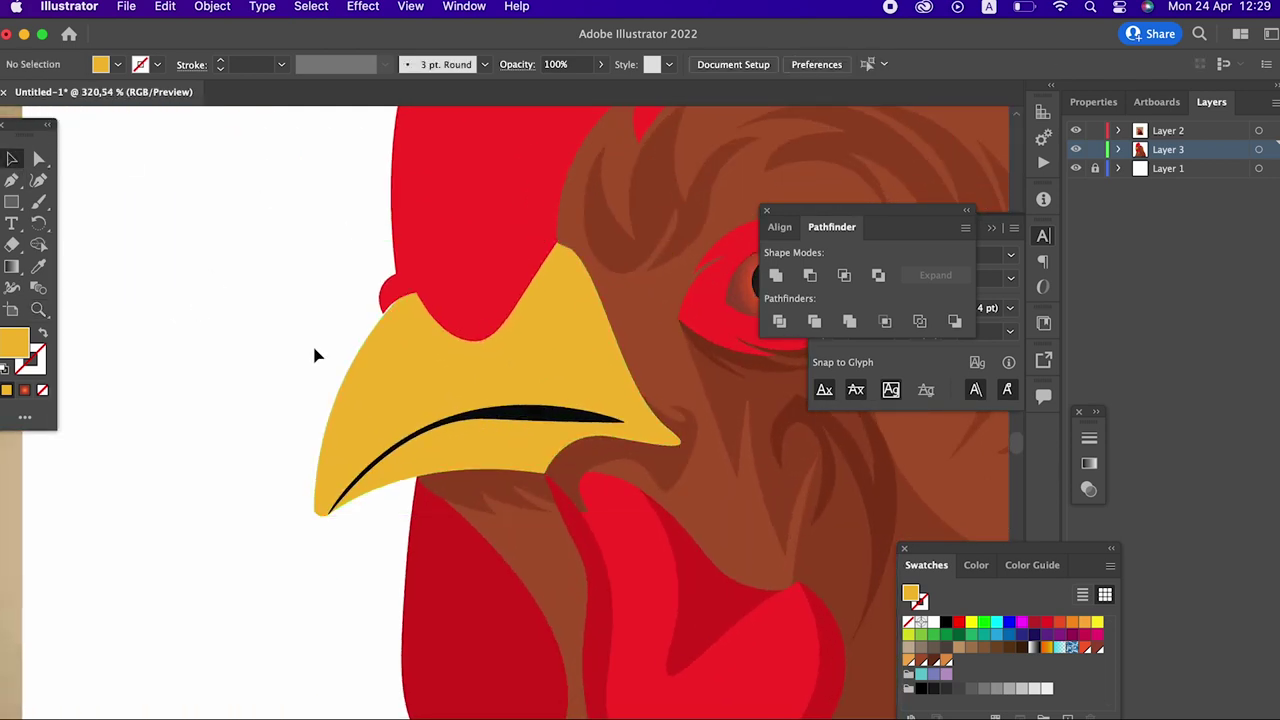
scroll(286, 357, "down", 2)
scroll(357, 380, "up", 2)
left_click_drag(357, 380, 263, 300)
left_click(24, 158)
left_click(508, 486)
scroll(365, 269, "down", 5)
left_click(441, 385)
left_click(380, 394)
left_click(370, 352)
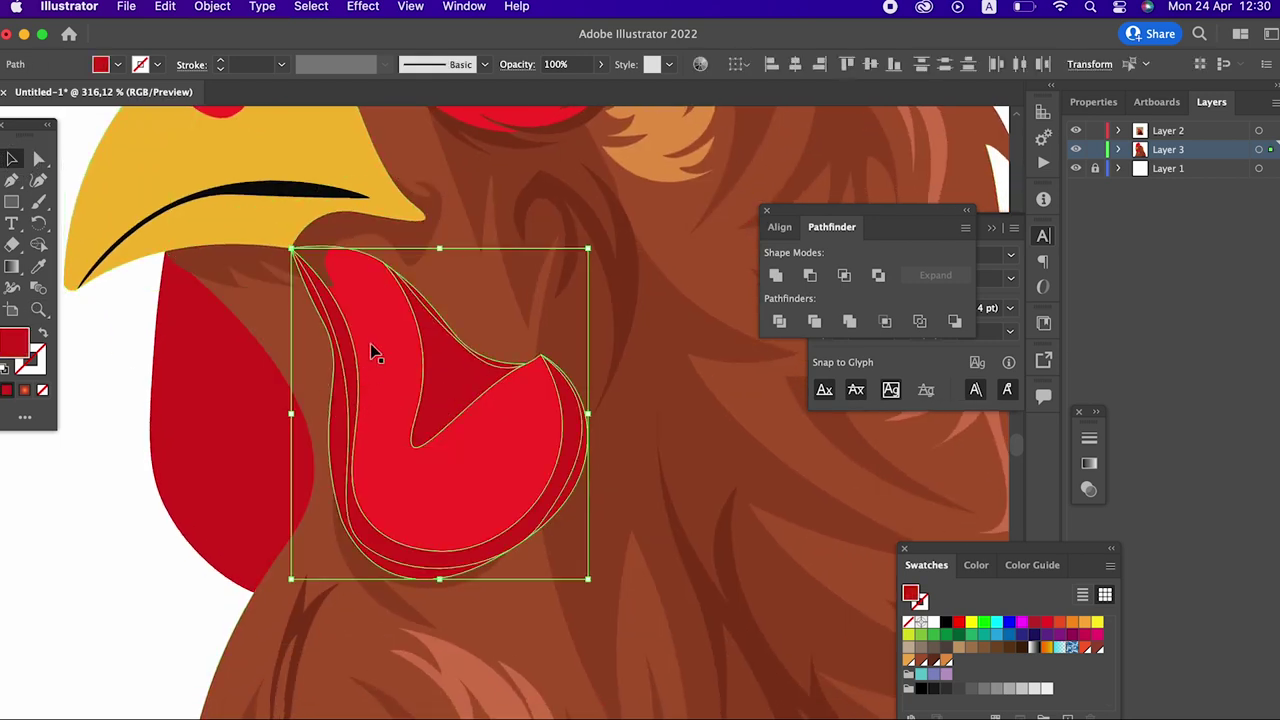
left_click(212, 6)
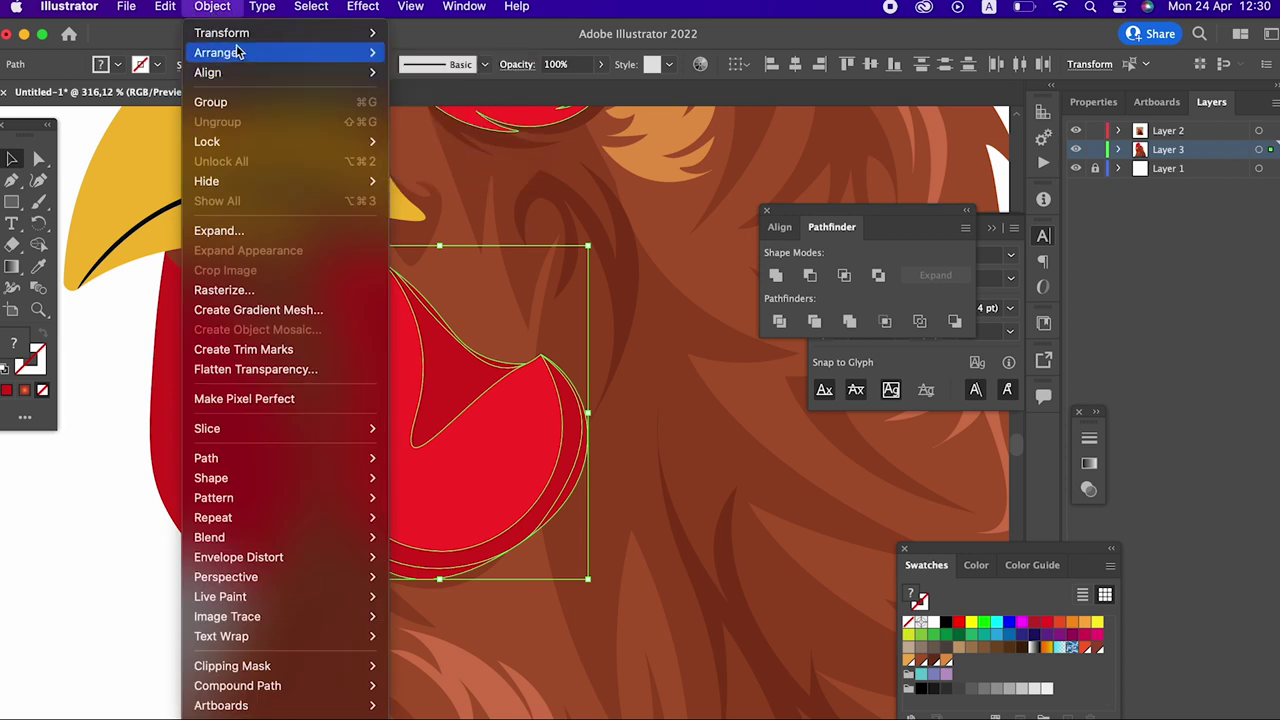
Step: Group the wattle pieces, then select the beak with the brown head feathers
left_click(249, 100)
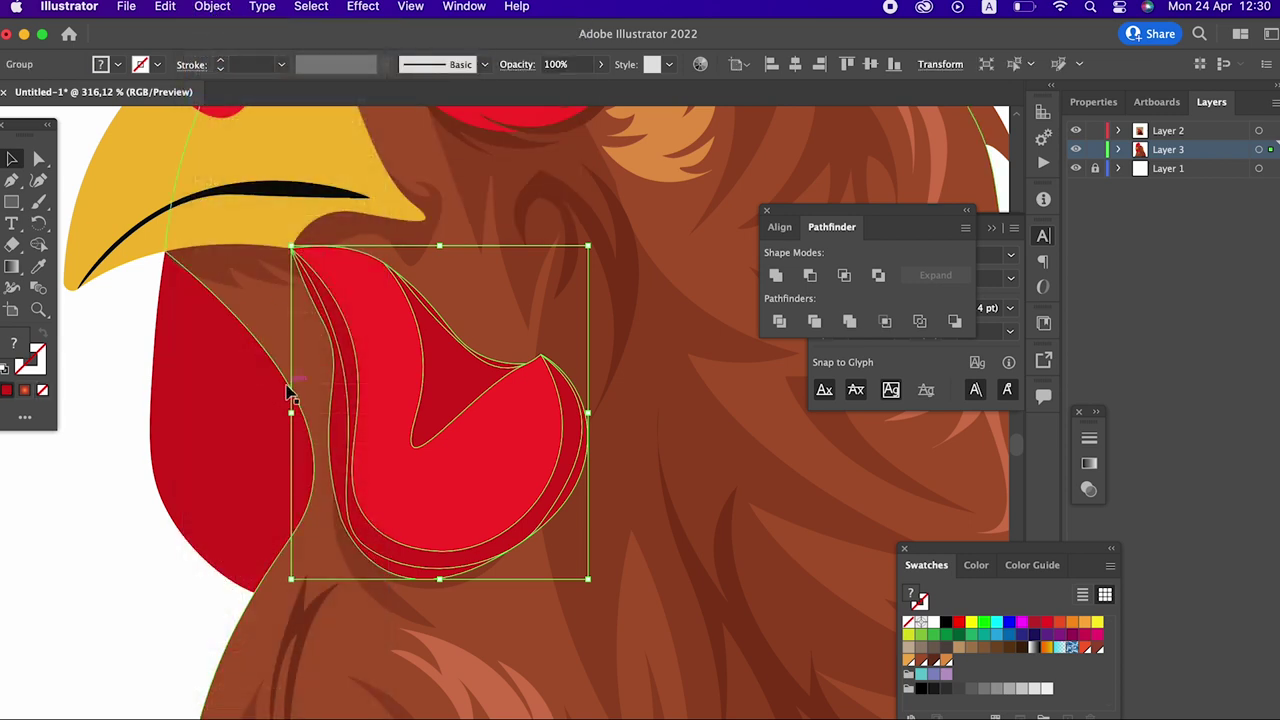
left_click(358, 226)
left_click(363, 210, "shift")
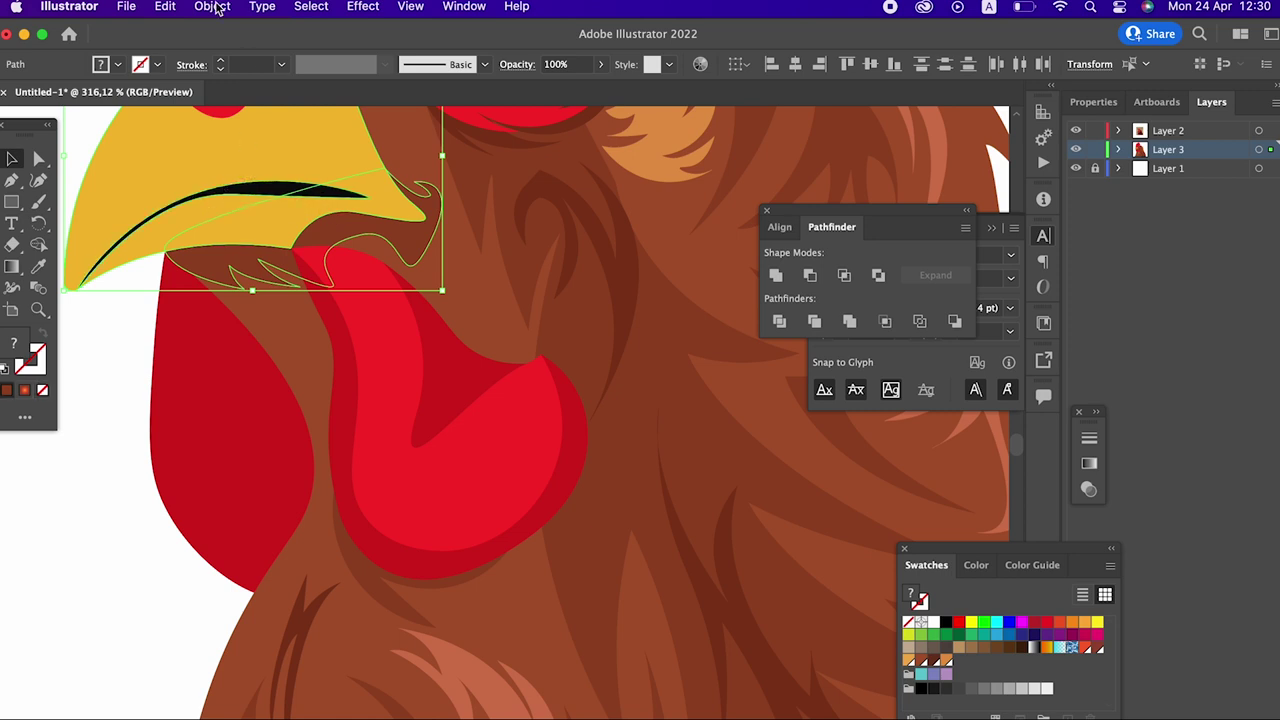
scroll(225, 118, "up", 5)
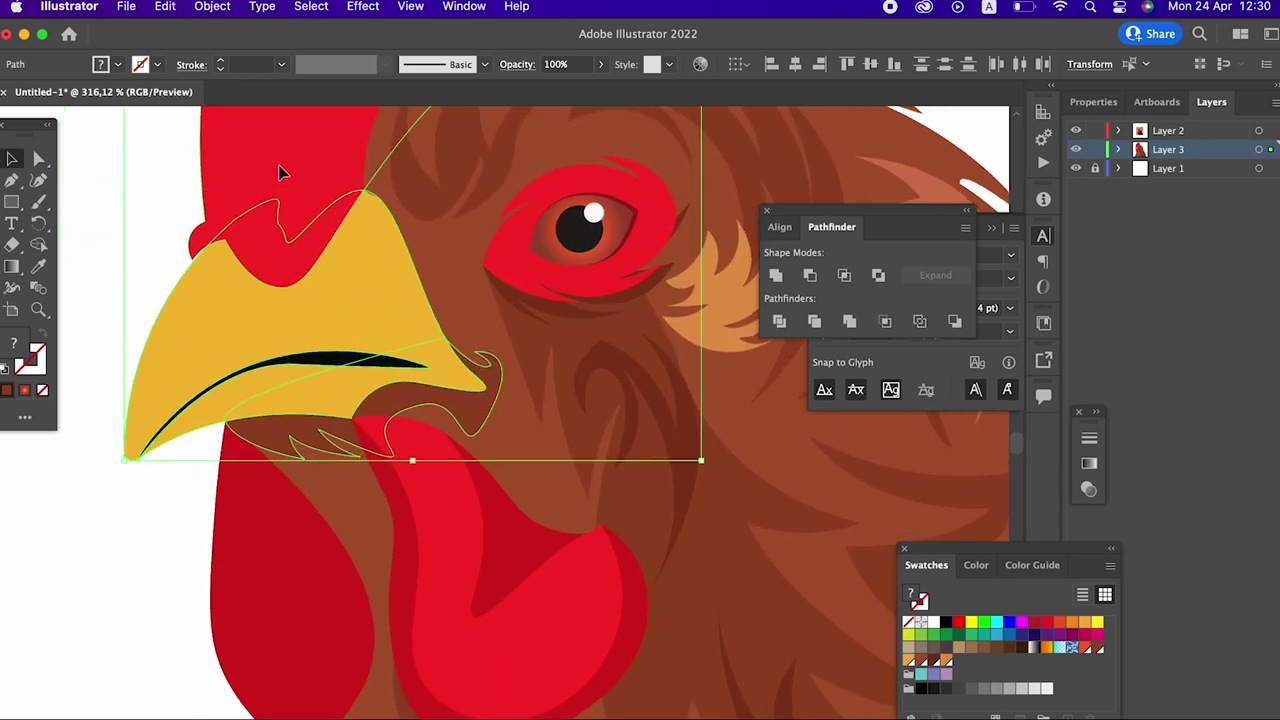
left_click_drag(383, 190, 276, 372)
left_click(296, 258, "shift")
left_click(534, 304, "shift")
left_click(562, 284, "shift")
scroll(500, 350, "down", 3)
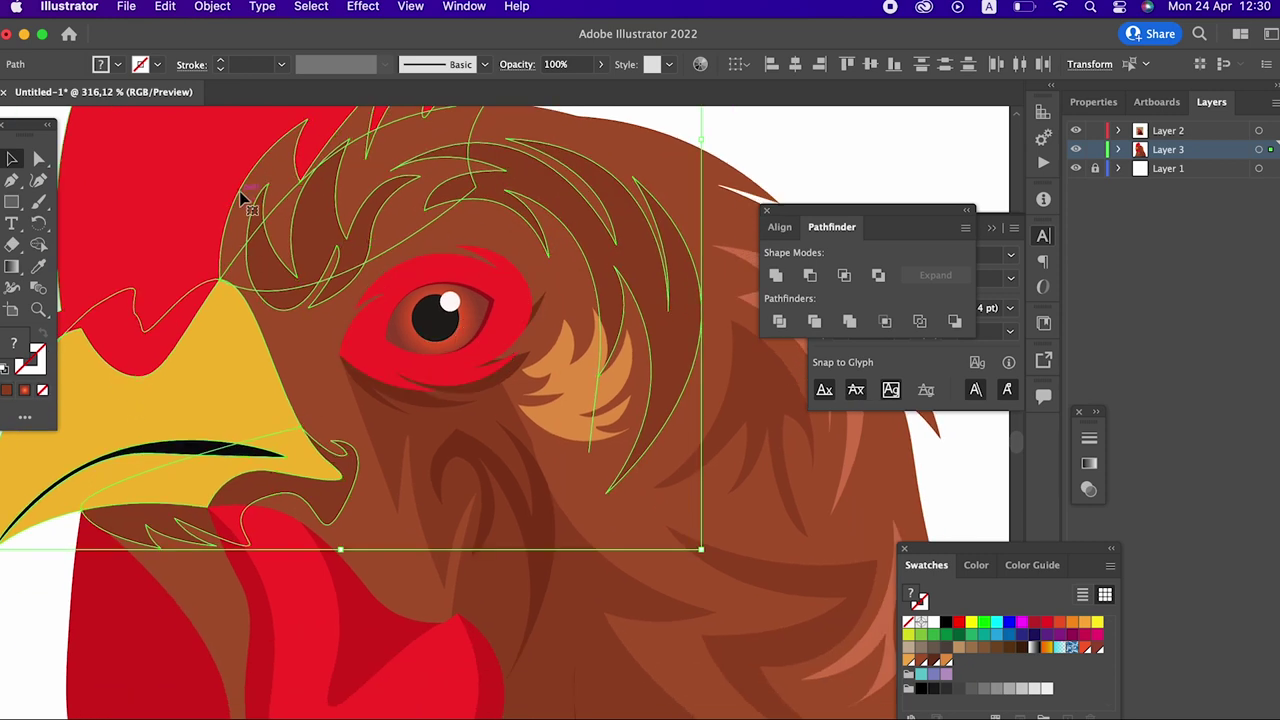
Step: Bring the beak and head feathers to front, then zoom in on the beak
left_click(212, 6)
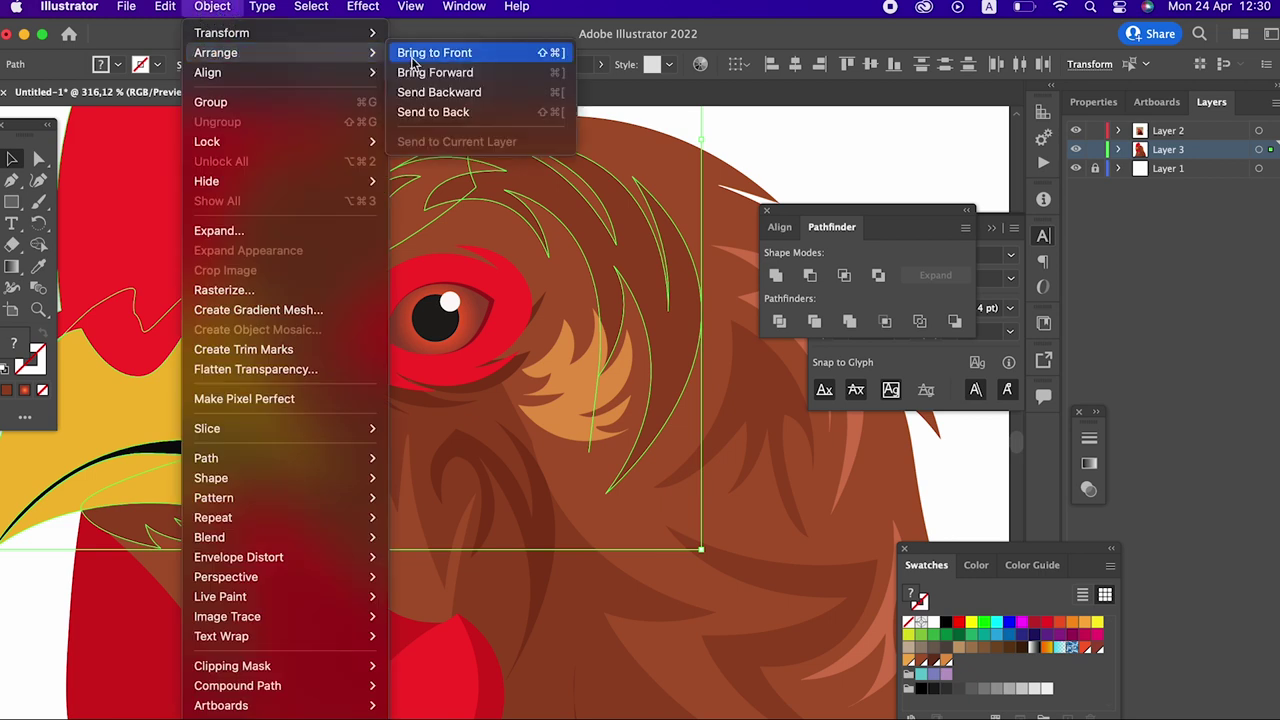
left_click(415, 52)
key("z")
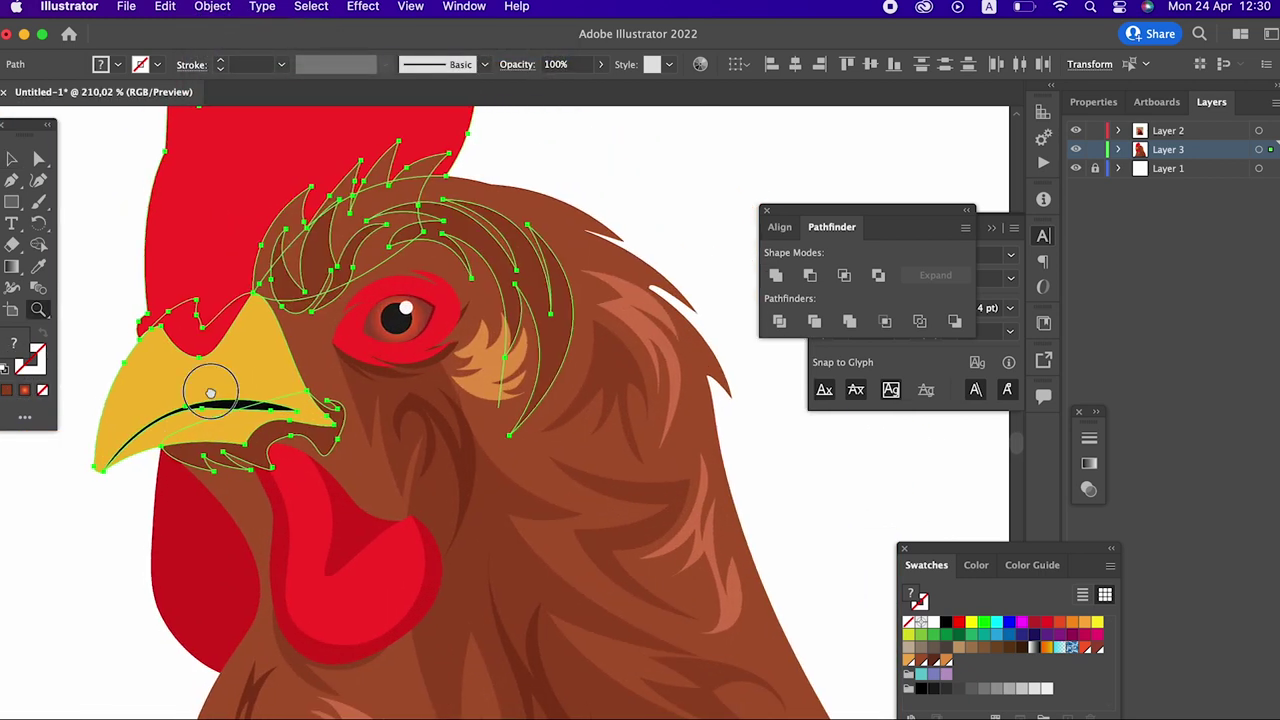
mouse_move(322, 330)
left_mouse_down()
mouse_move(317, 391)
mouse_move(364, 403)
left_mouse_up()
key("super+shift+a")
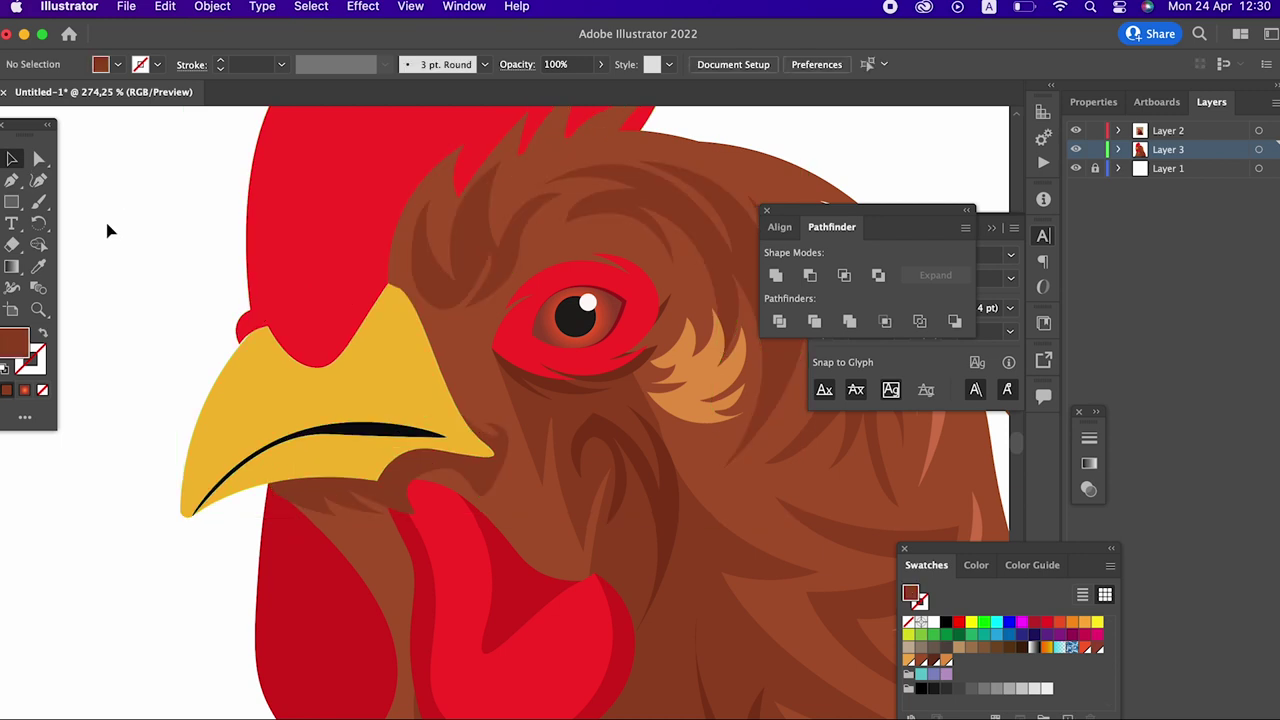
left_click_drag(108, 229, 277, 370)
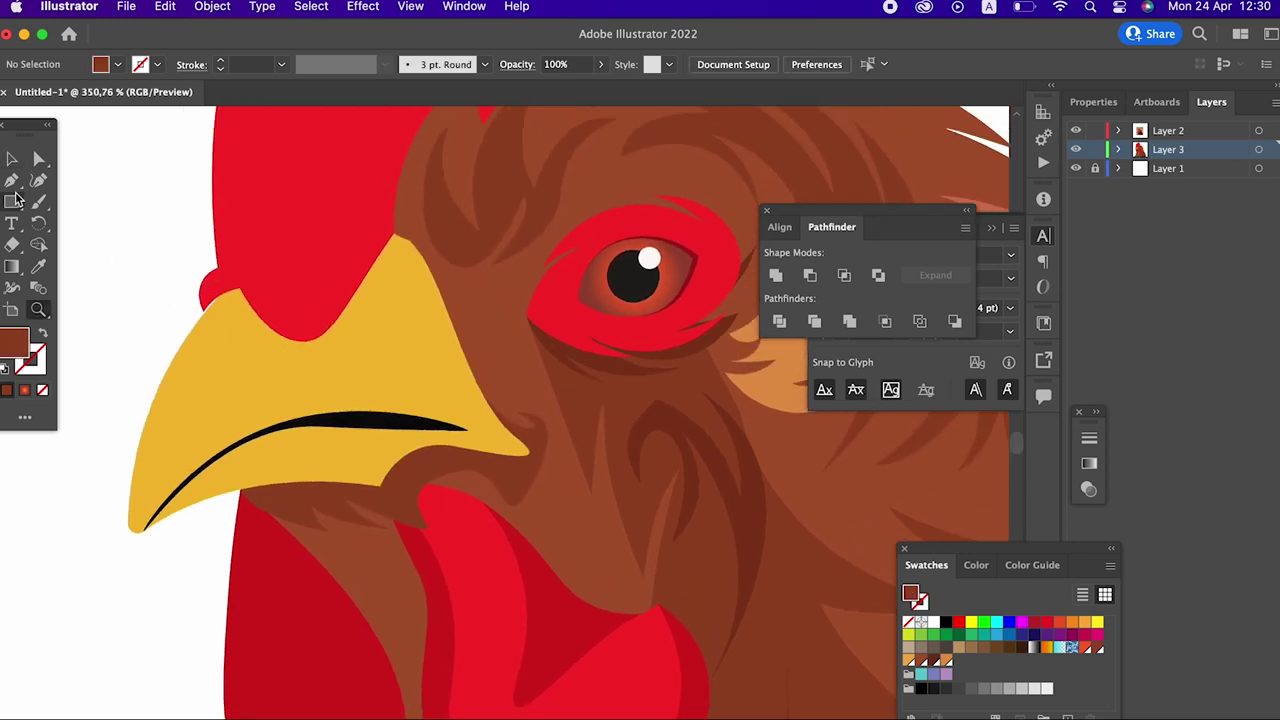
Step: Pen-draw a closed shading shape over the back of the beak
left_click(240, 290)
left_click_drag(343, 358, 369, 346)
left_click_drag(393, 298, 428, 314)
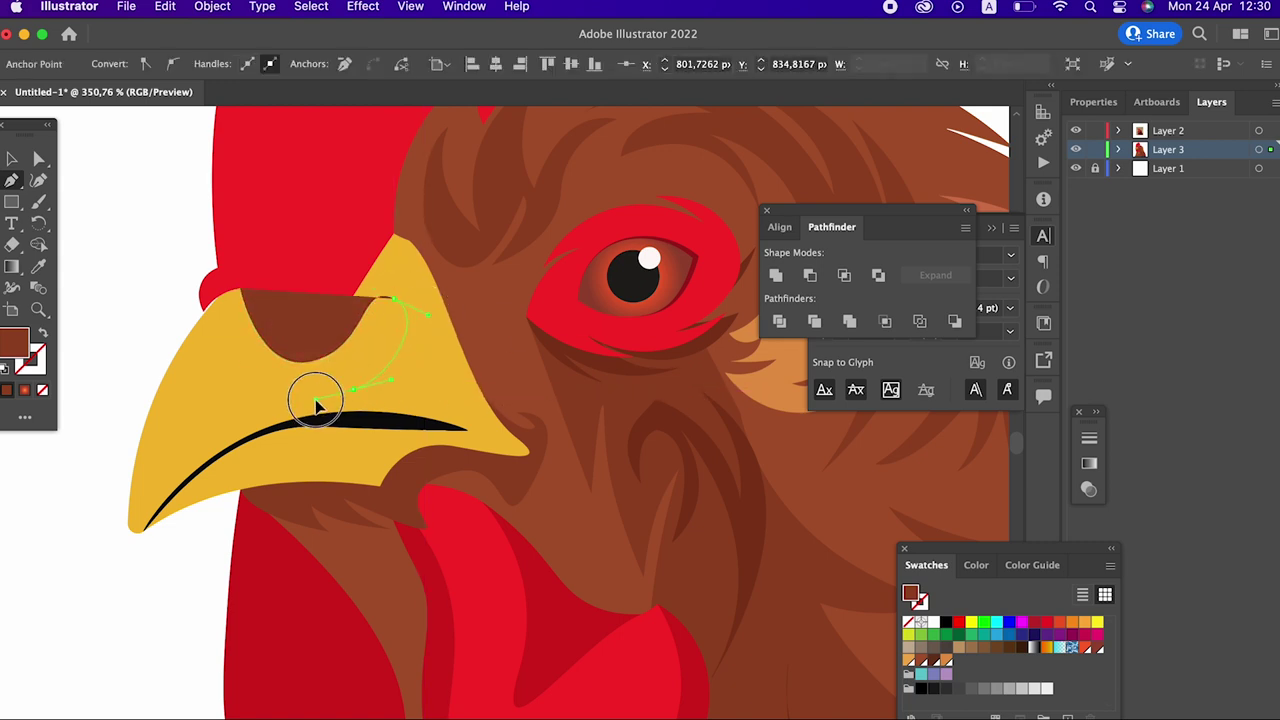
left_click_drag(352, 387, 395, 377)
mouse_move(343, 413)
left_mouse_down()
mouse_move(297, 443)
mouse_move(345, 430)
left_mouse_up()
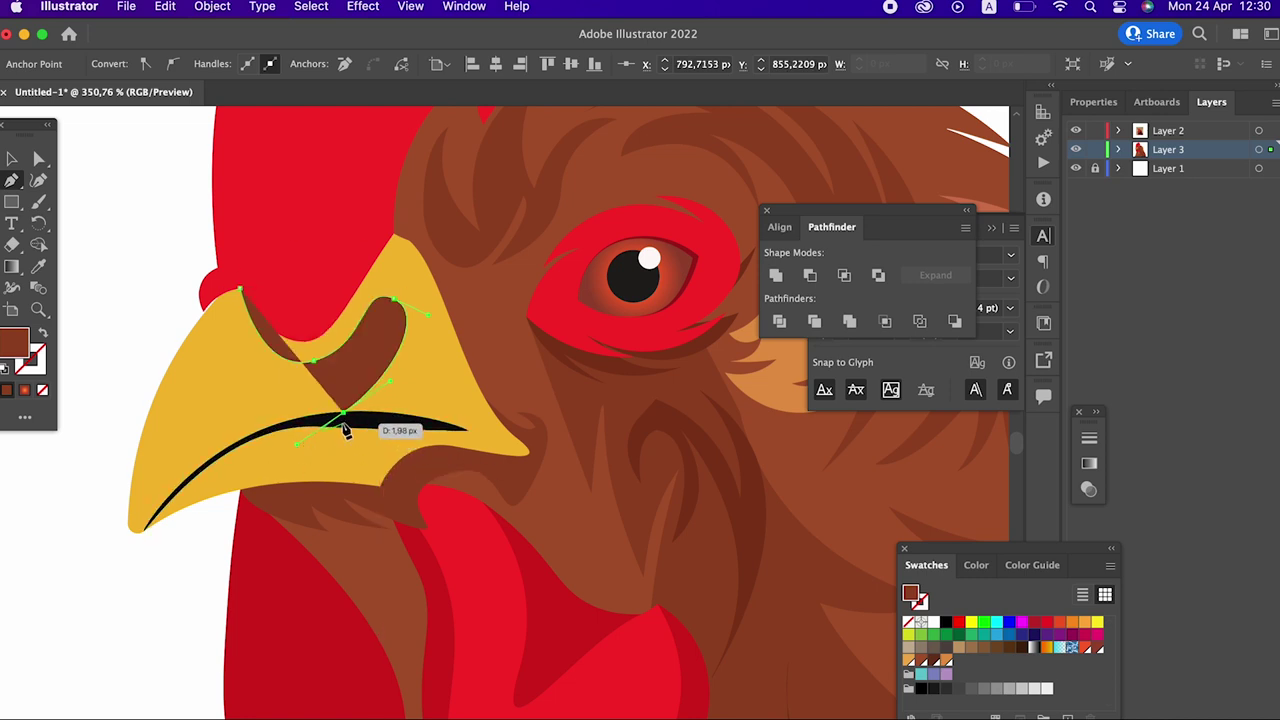
left_click_drag(143, 529, 129, 586)
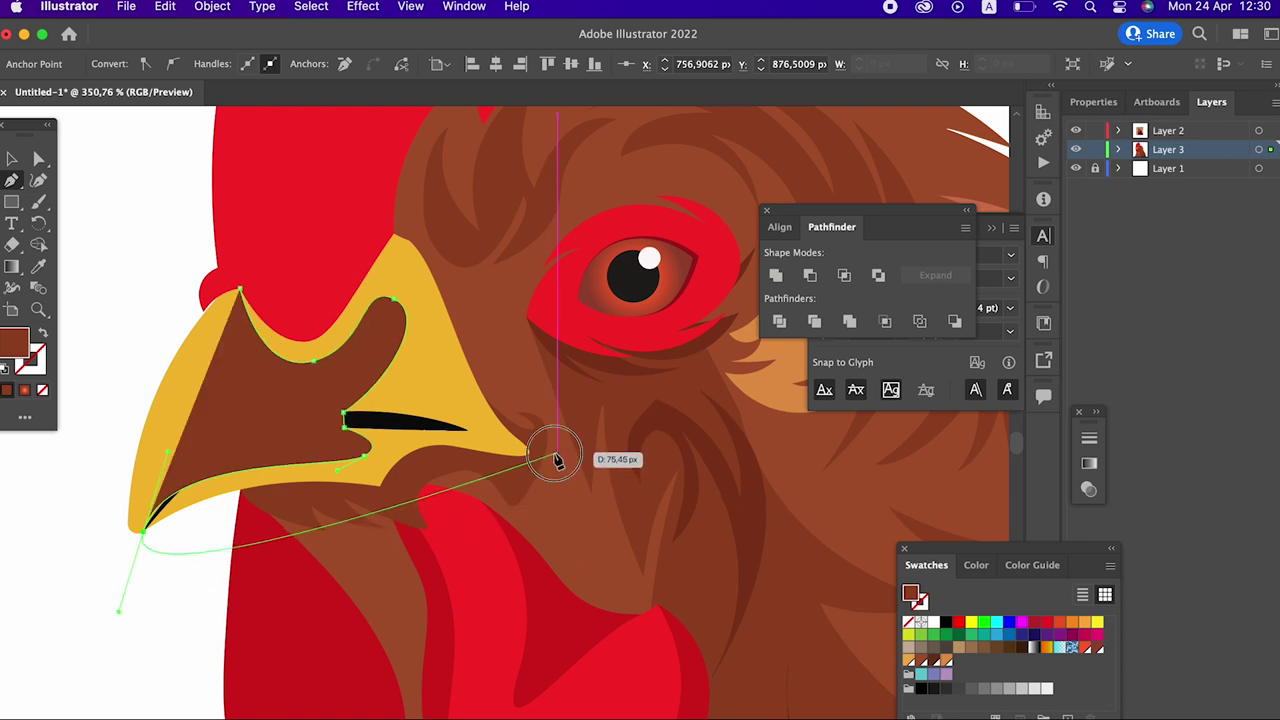
left_click_drag(557, 455, 510, 355)
left_click_drag(357, 203, 262, 240)
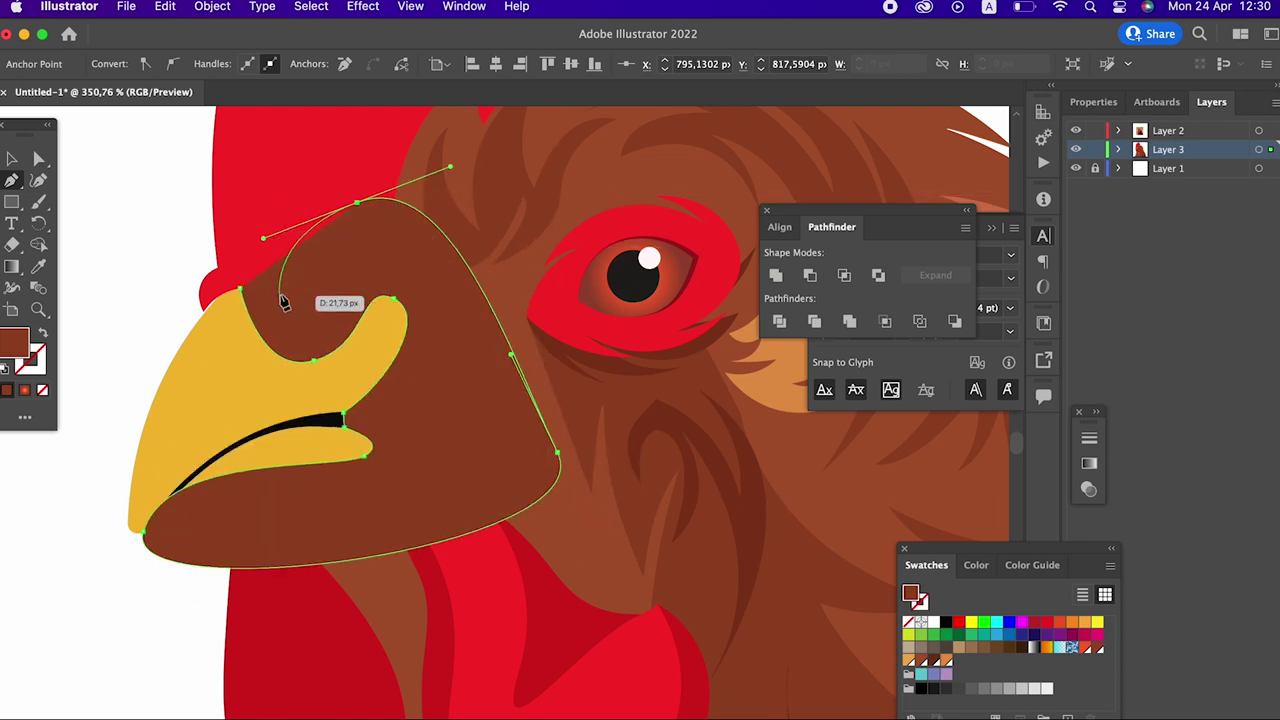
left_click(240, 288)
Step: Eyedrop the beak yellow into the shape, then shift its hue to orange
left_click(38, 266)
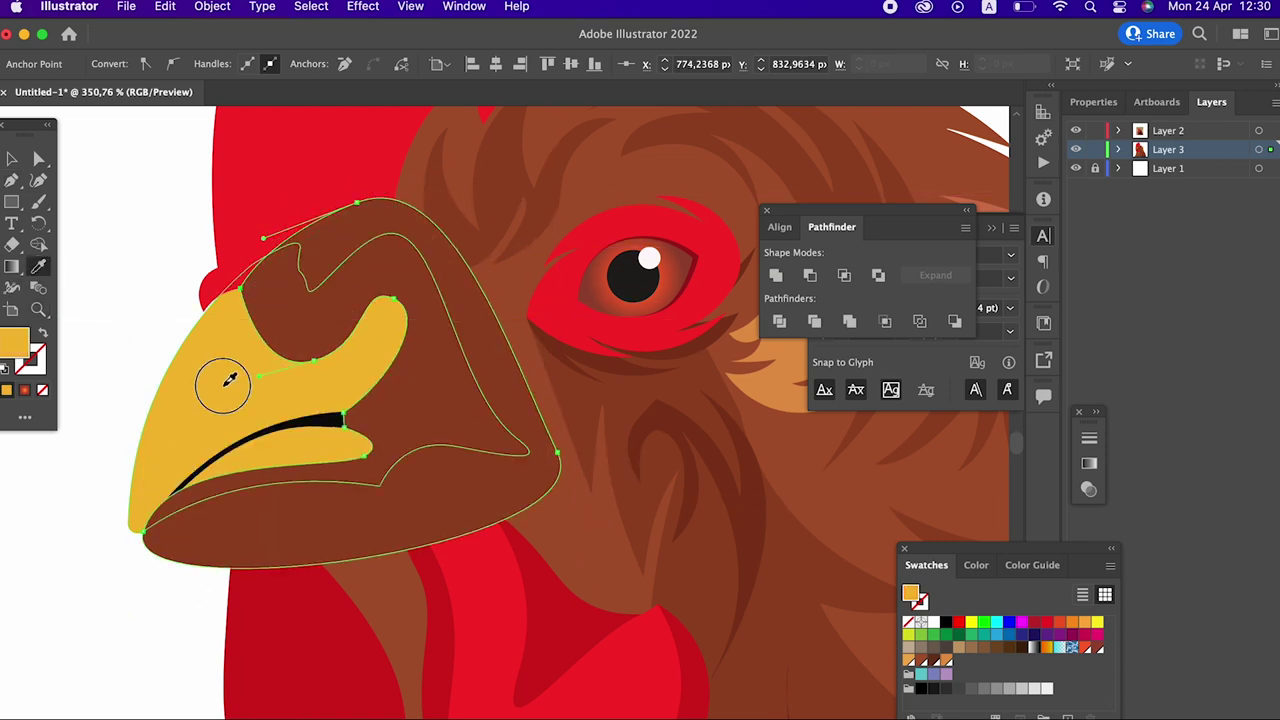
left_click(223, 380)
double_click(16, 348)
left_click_drag(276, 287, 277, 290)
left_click(455, 88)
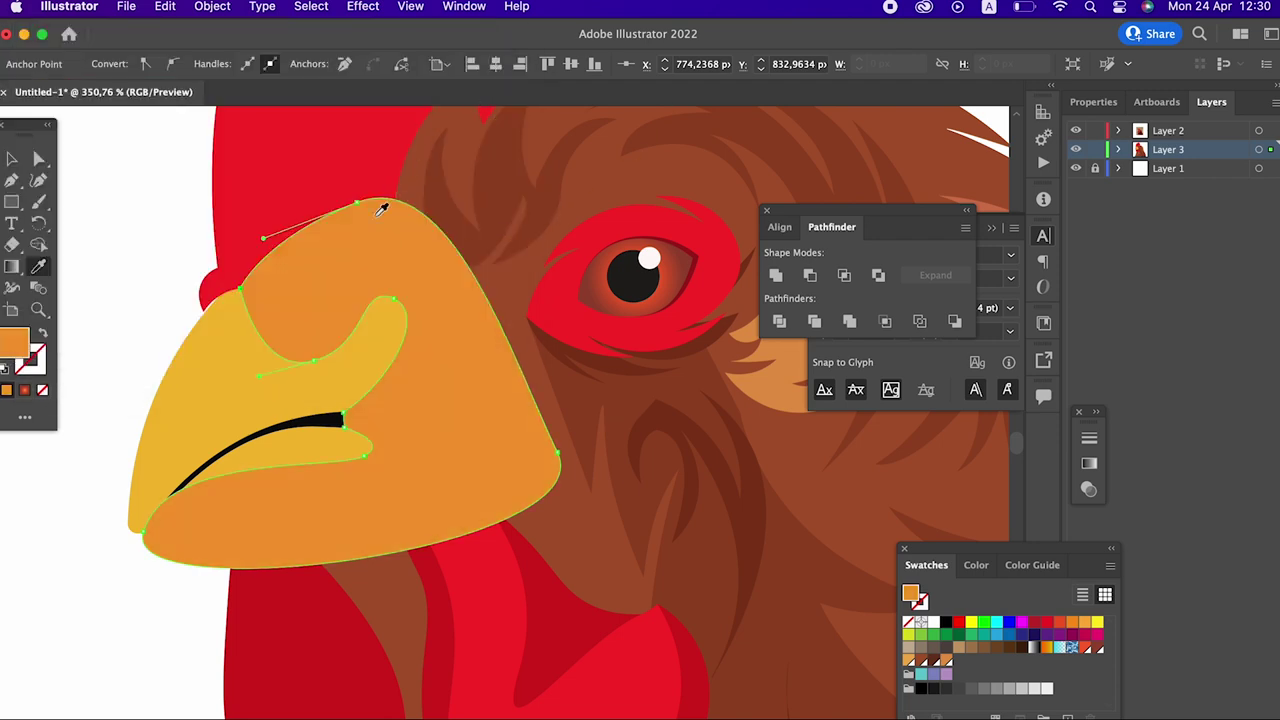
scroll(357, 300, "up", 2)
Step: Select the orange and yellow beak parts along with the overlapping head shapes
key("v")
left_click(305, 473)
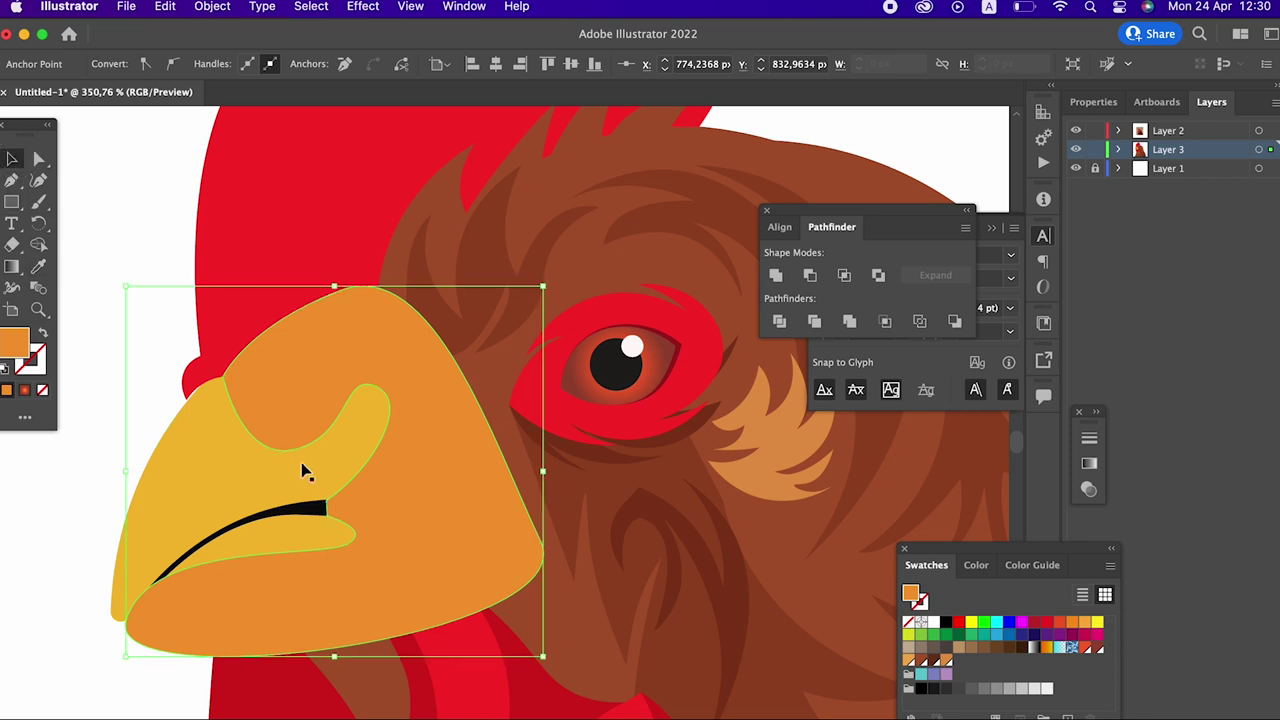
left_click(470, 557)
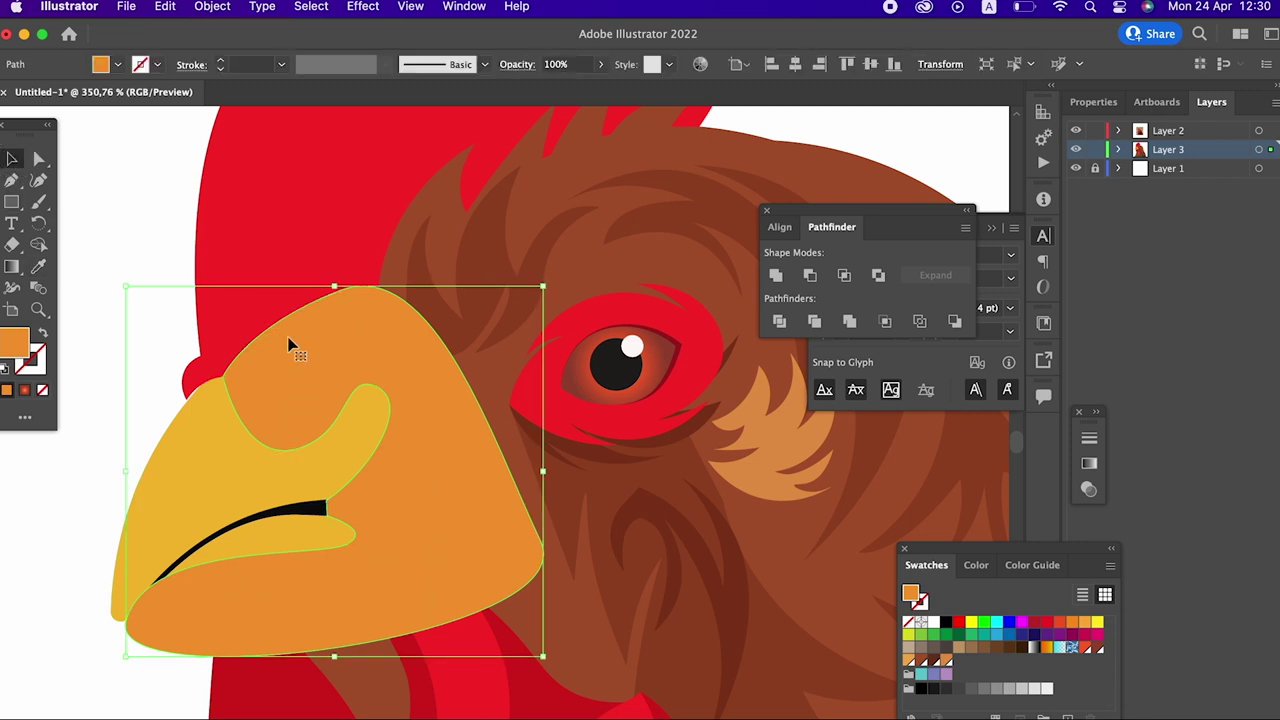
left_click(286, 255, "shift")
left_click(300, 508, "shift")
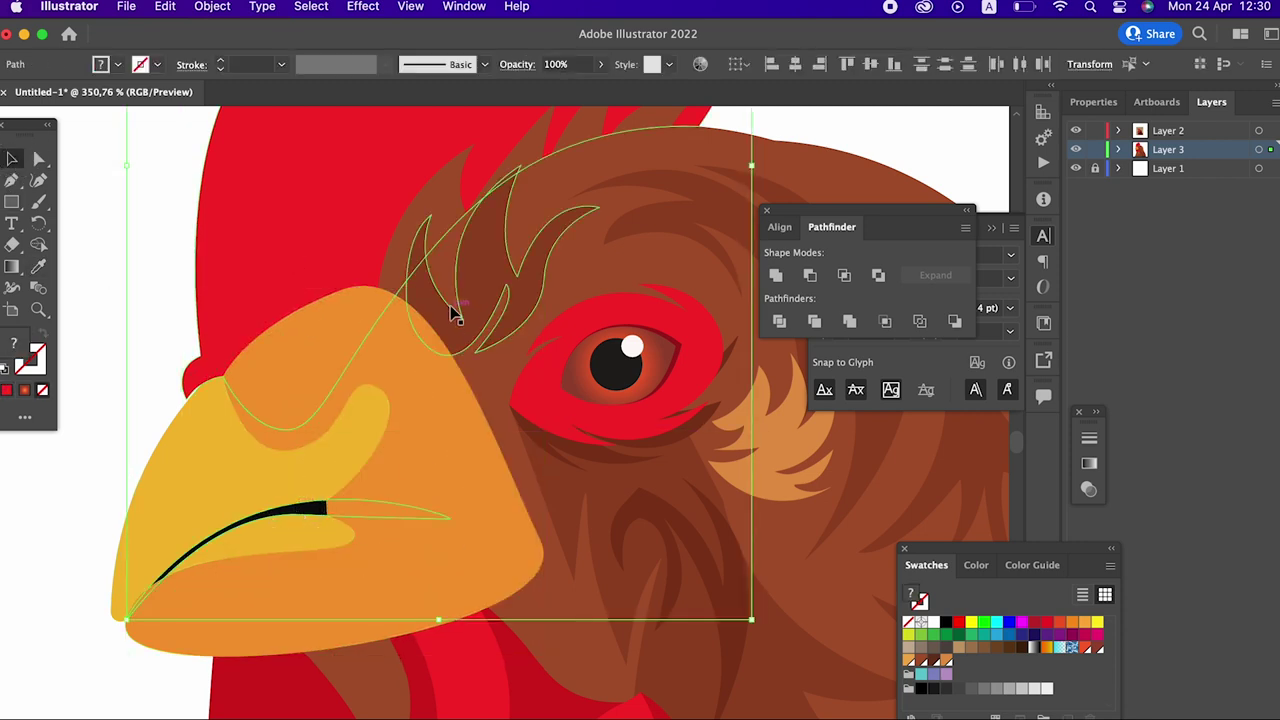
left_click(440, 202, "shift")
left_click(690, 210, "shift")
scroll(540, 450, "down", 5)
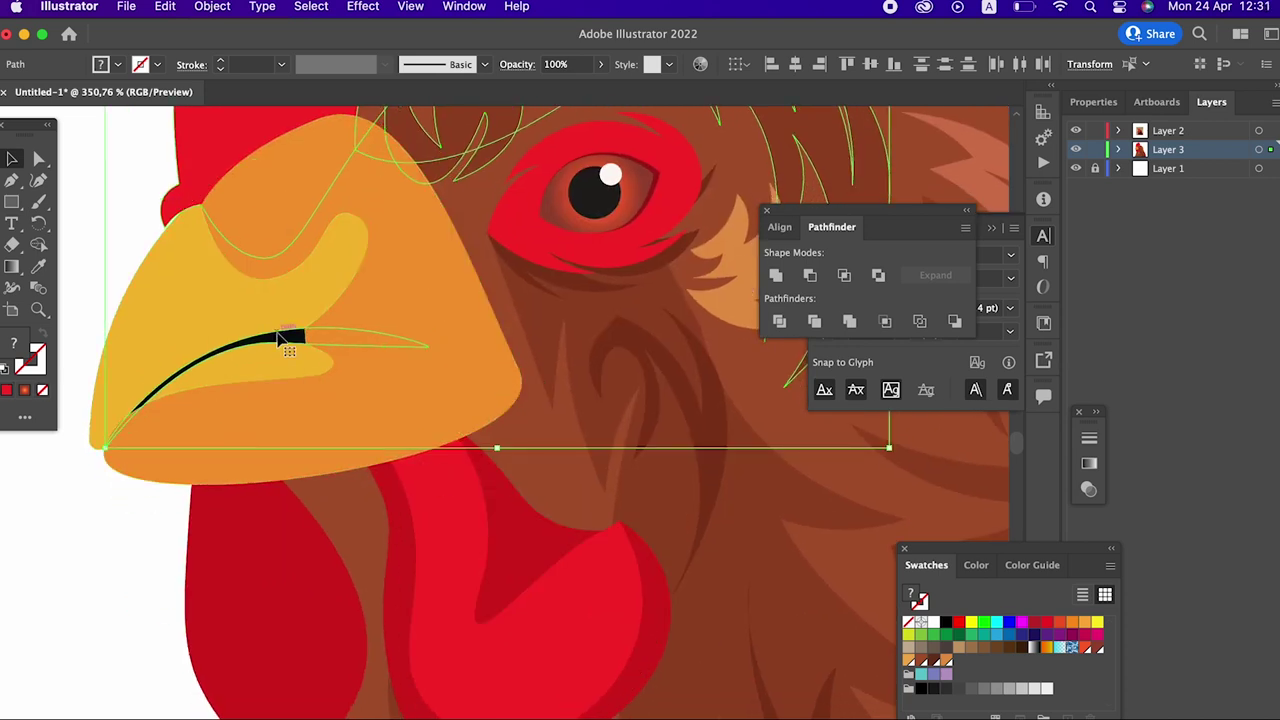
scroll(308, 445, "up", 3)
left_click(152, 379)
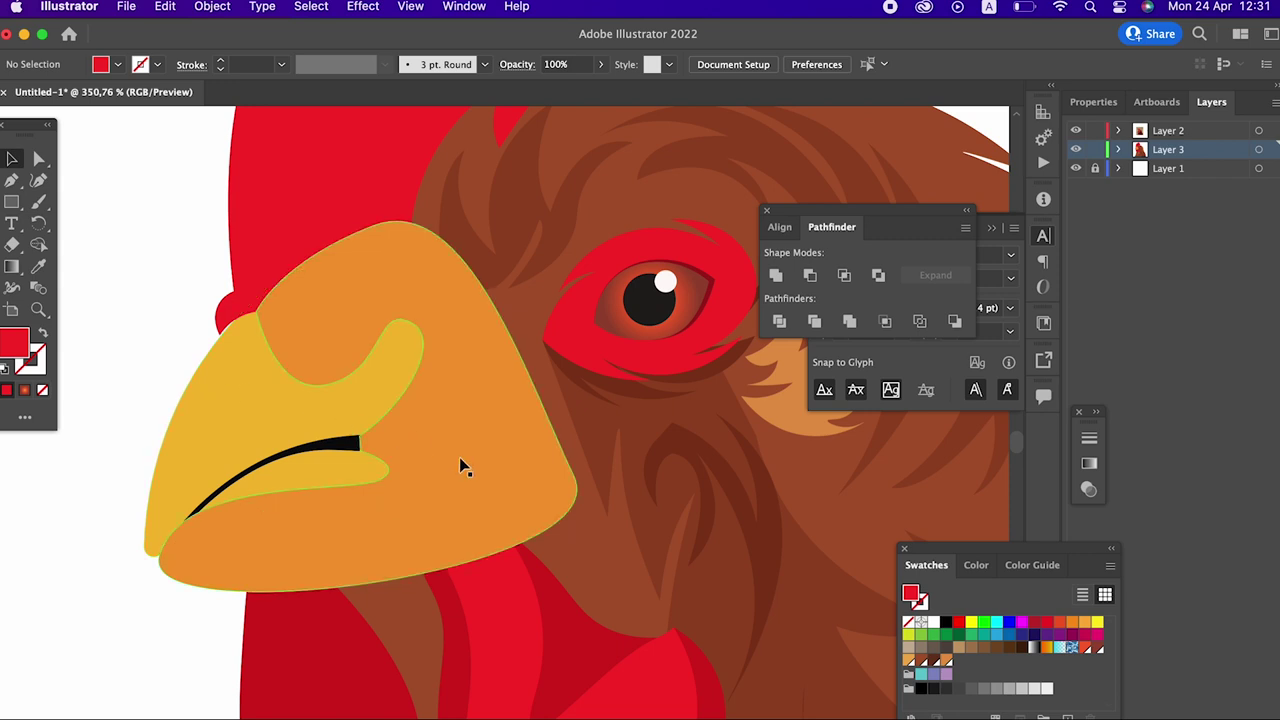
left_click(459, 457)
left_click(210, 407, "shift")
Step: Restack the beak behind the head shapes, adding the black mouth stroke
left_click(213, 7)
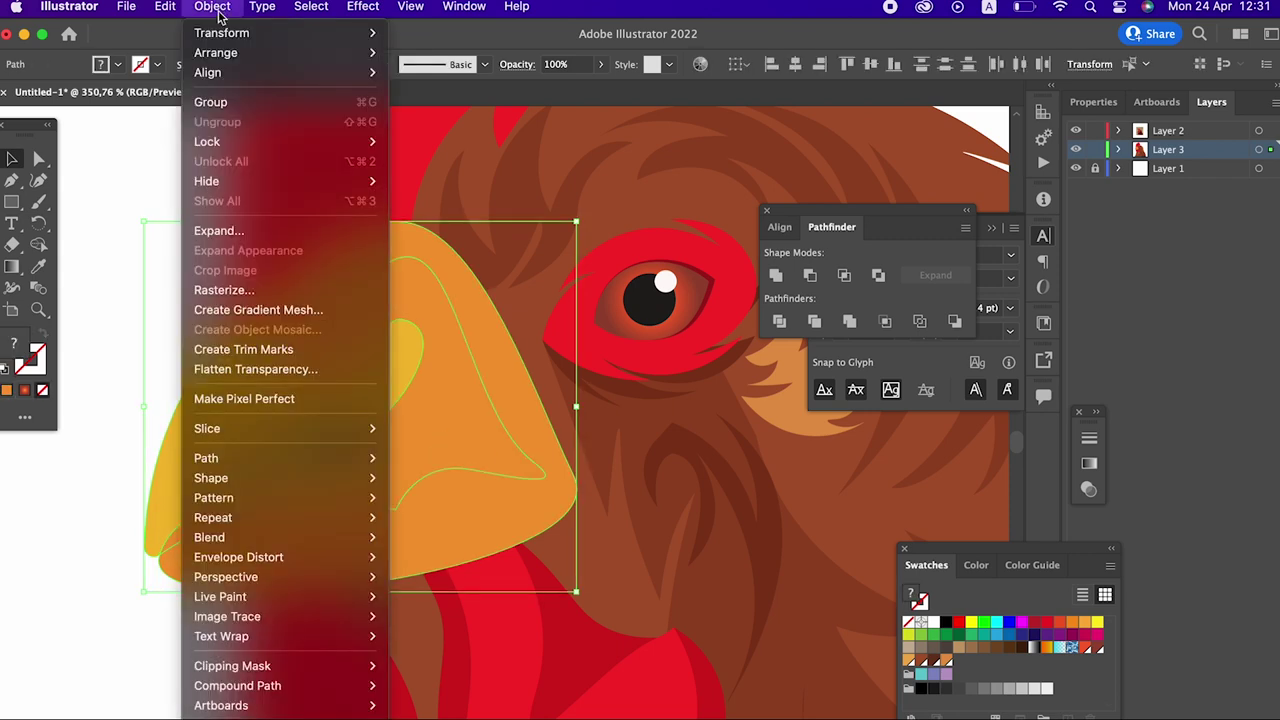
left_click(450, 111)
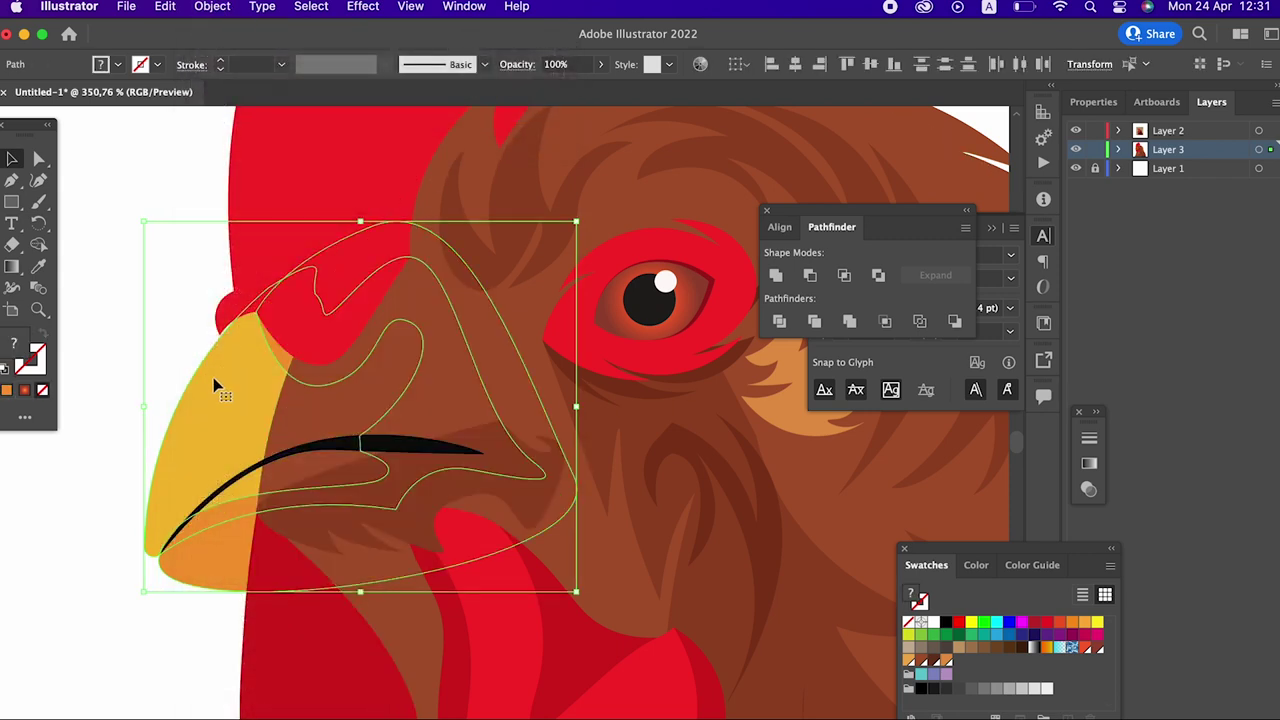
left_click(386, 452, "shift")
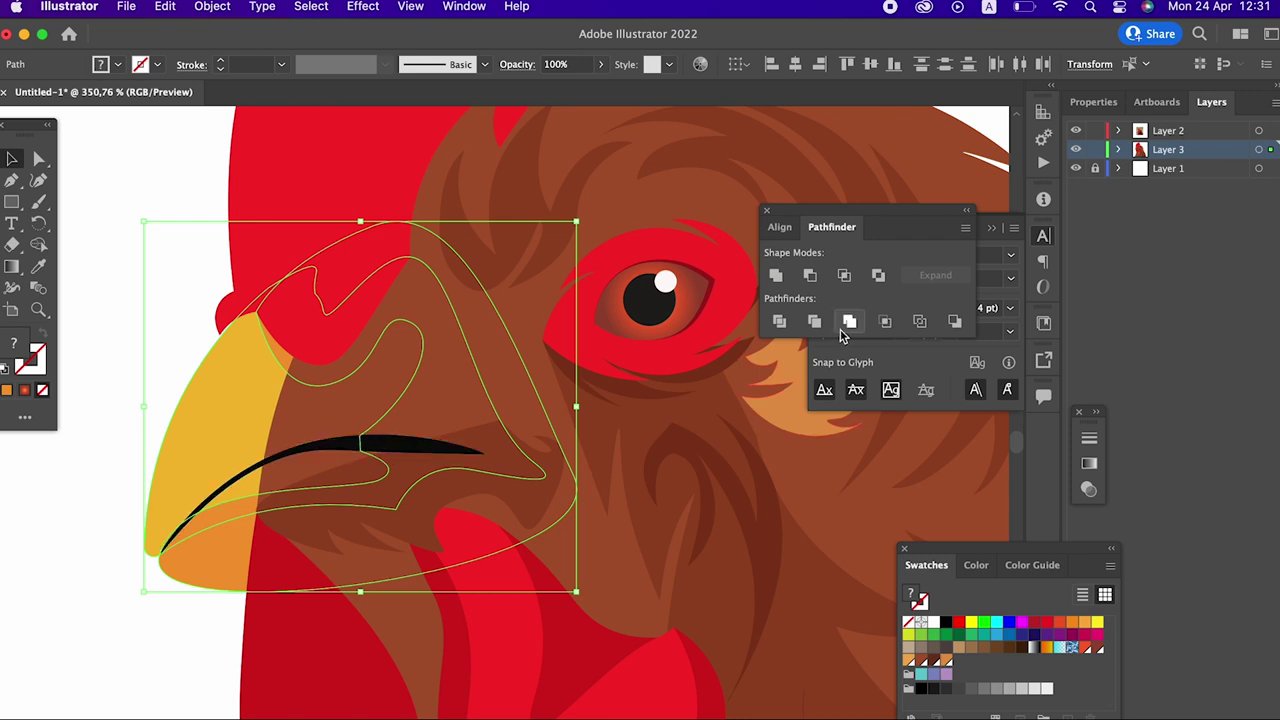
left_click(230, 7)
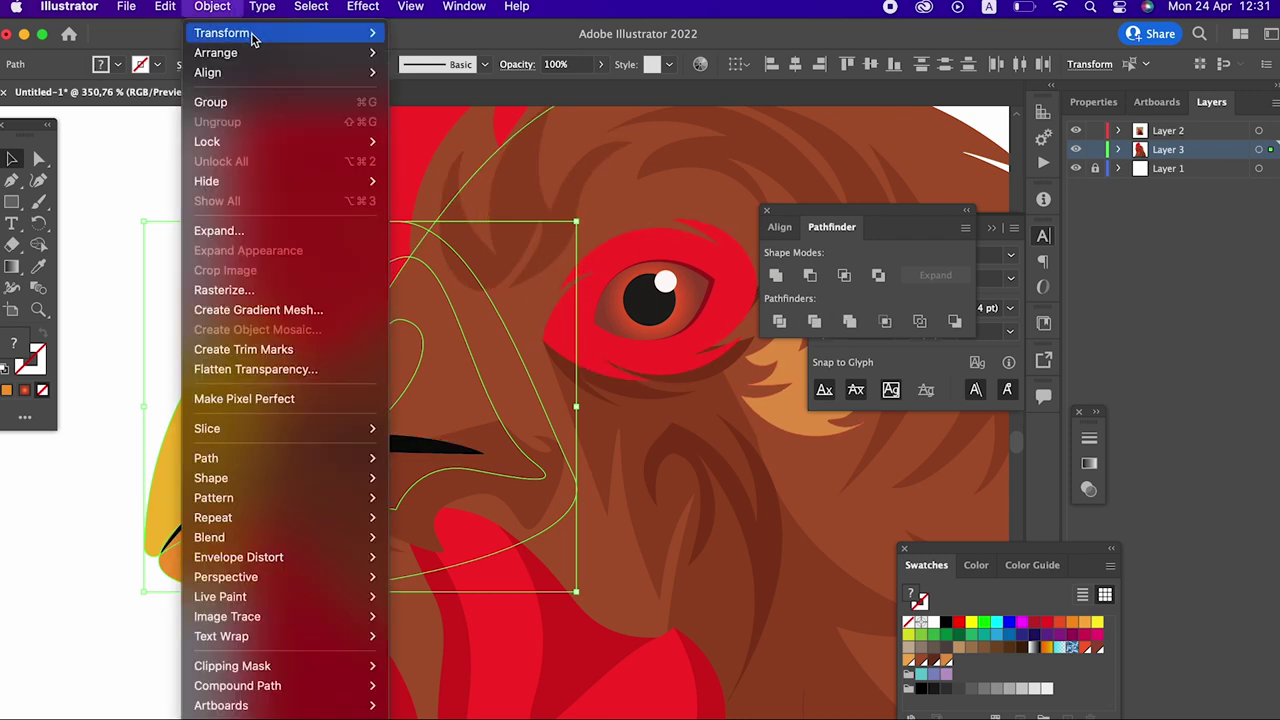
left_click(468, 74)
mouse_move(216, 52)
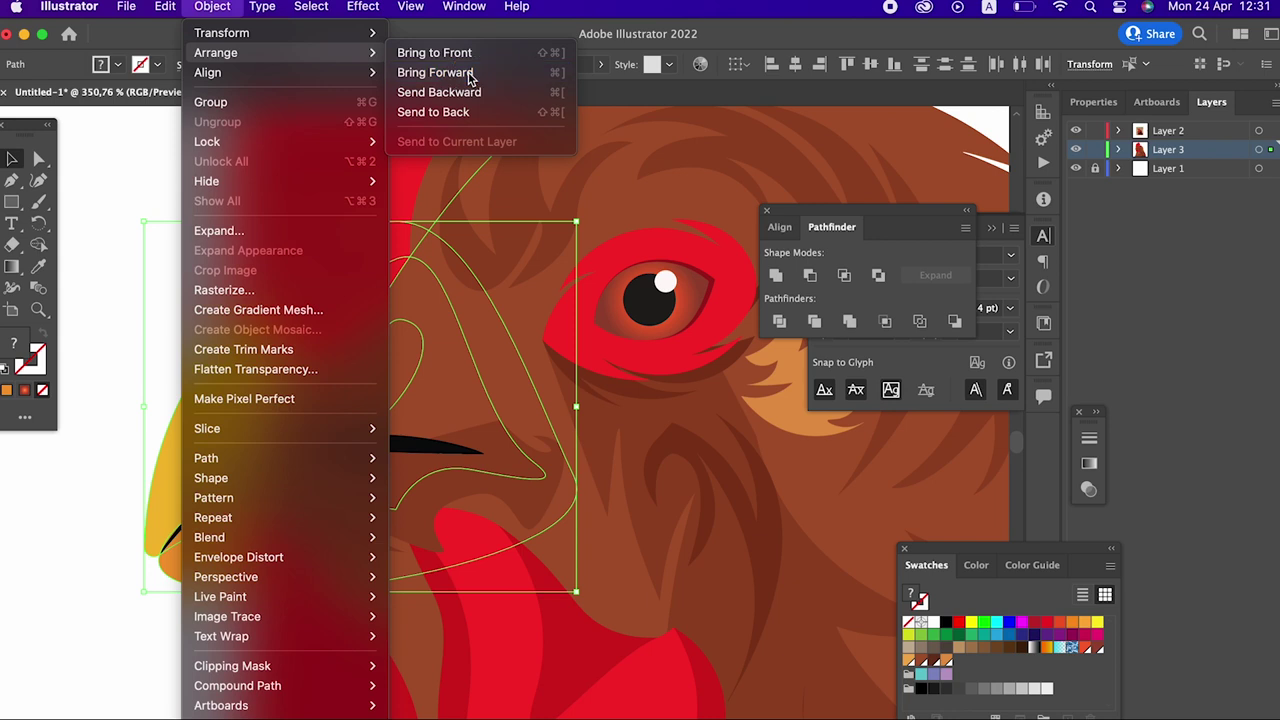
left_click(230, 8)
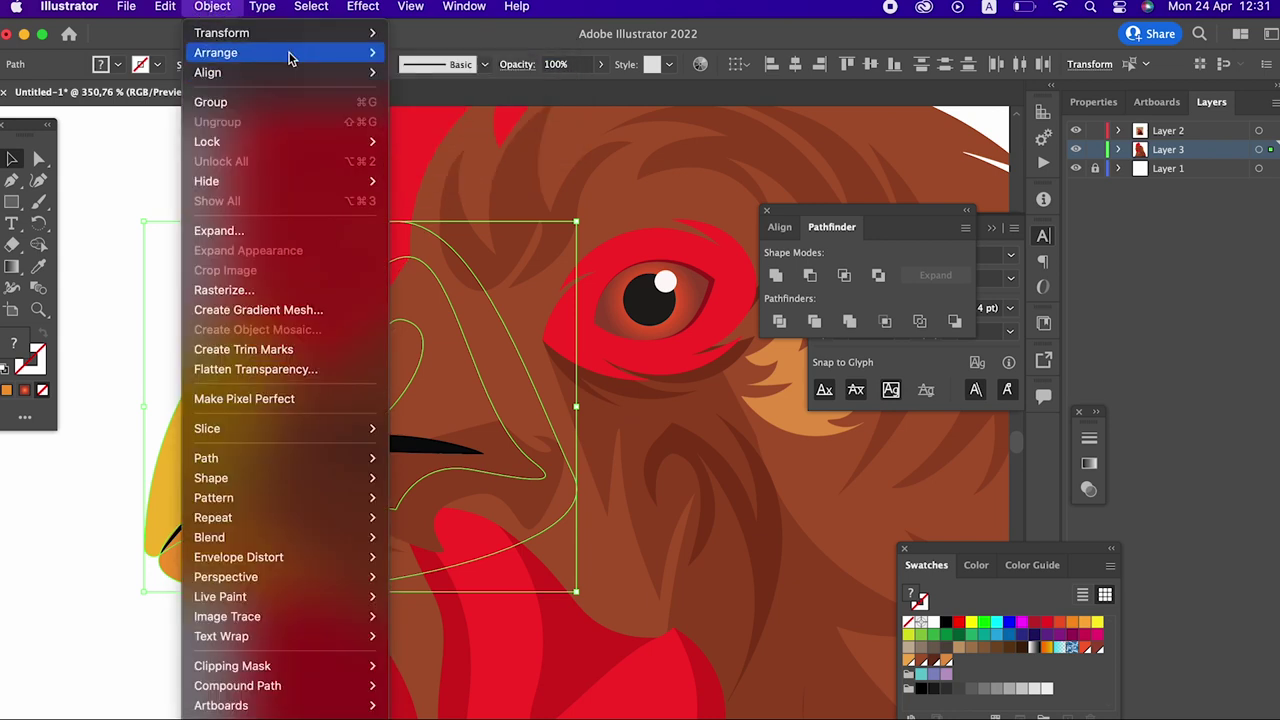
left_click(478, 88)
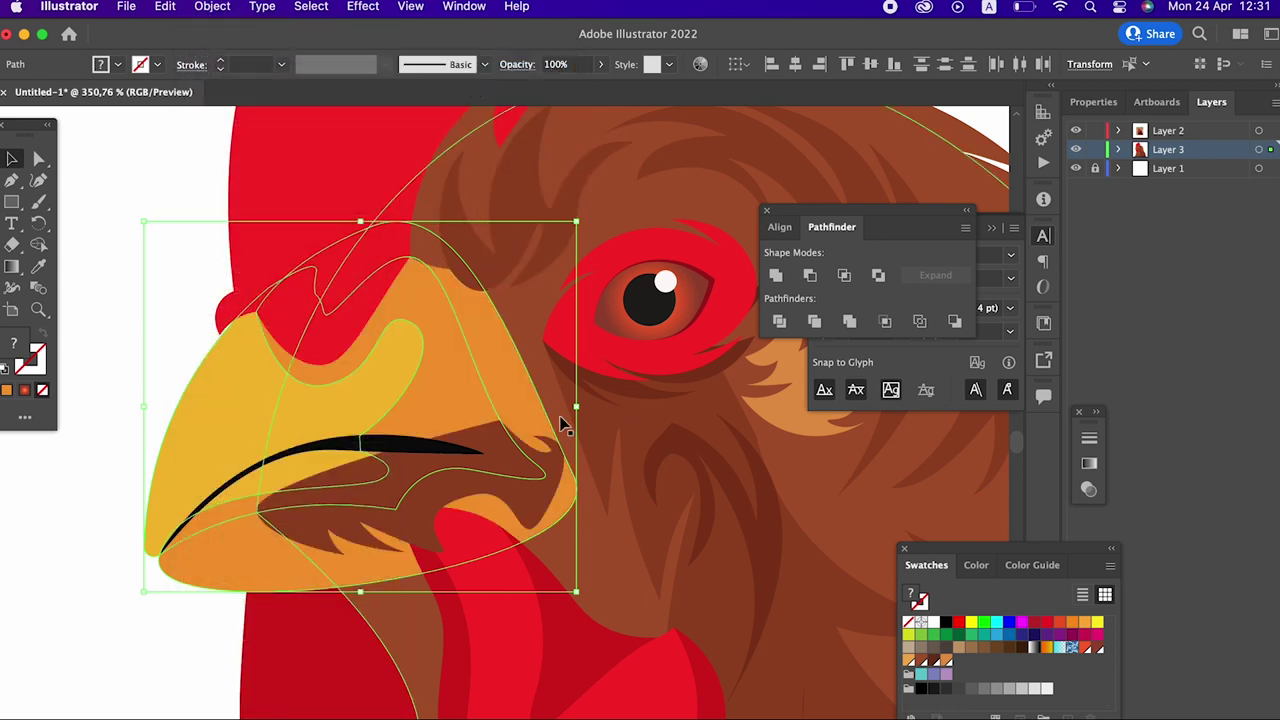
Step: Divide the beak with Pathfinder and delete the leftover orange piece
left_click(778, 321)
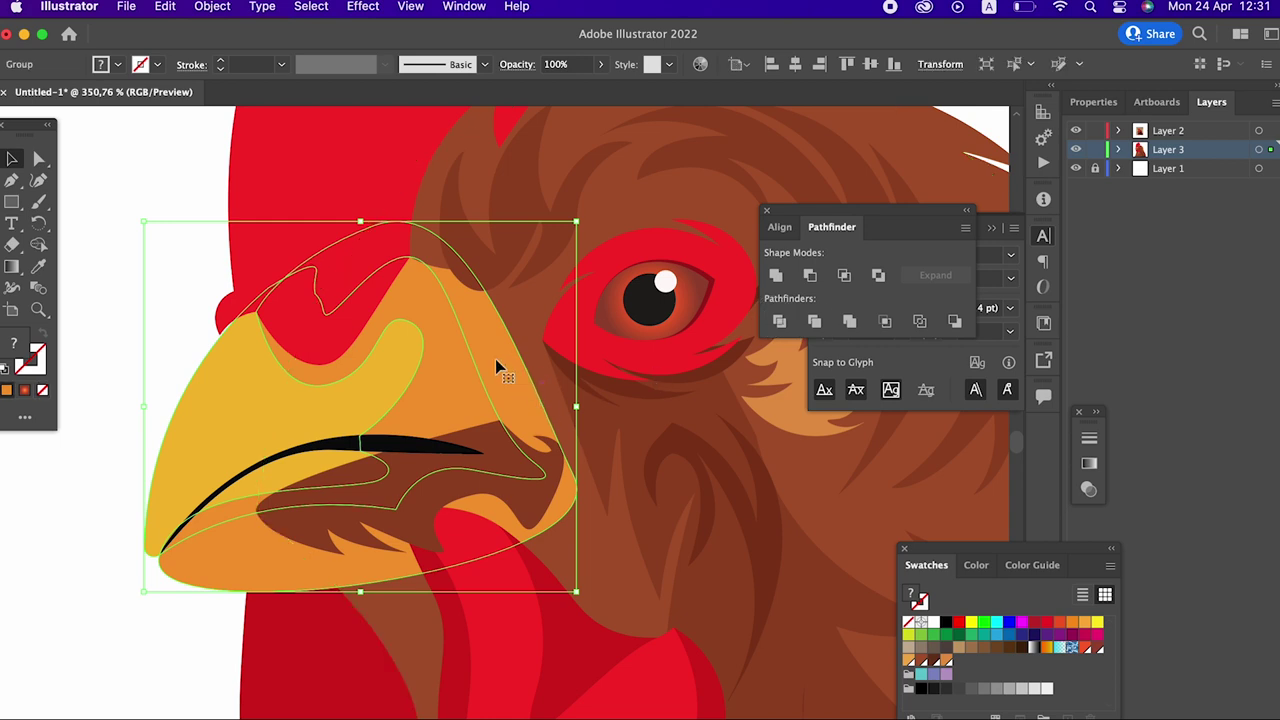
double_click(494, 355)
key("Delete")
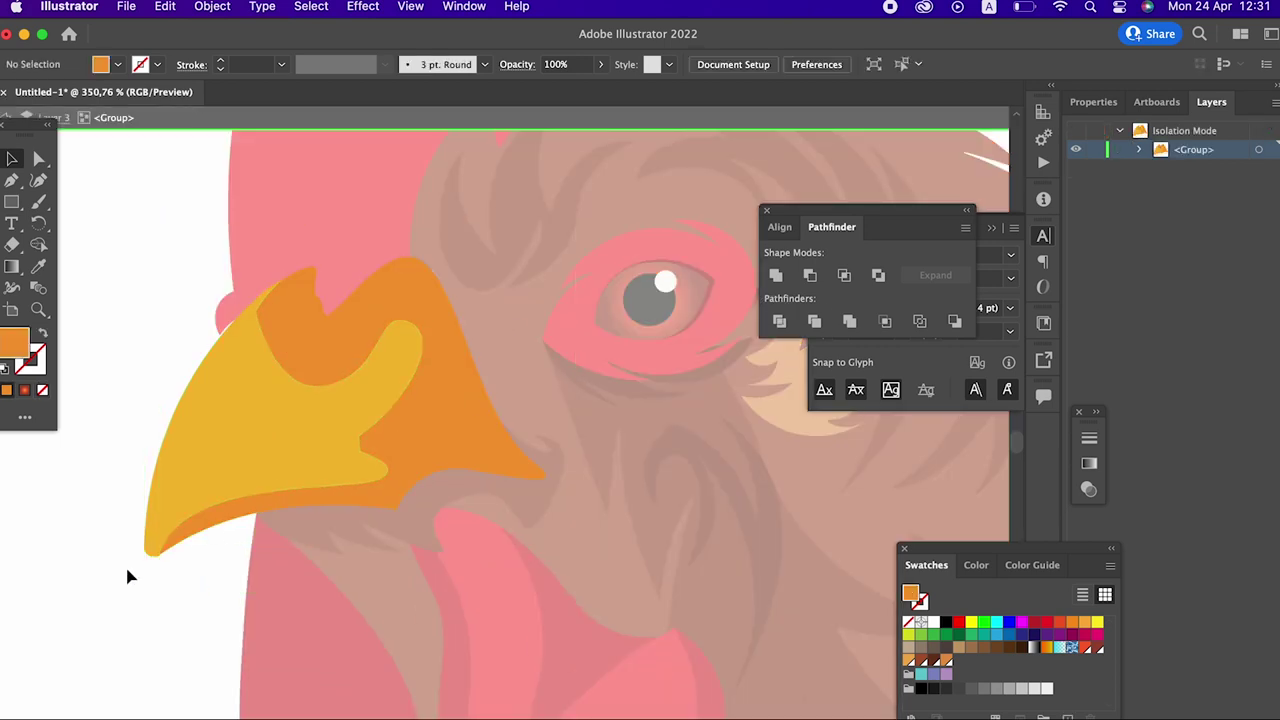
Step: Exit the divided beak group and bring it forward three levels
double_click(103, 600)
mouse_move(360, 488)
left_mouse_down()
mouse_move(243, 480)
mouse_move(339, 534)
left_mouse_up()
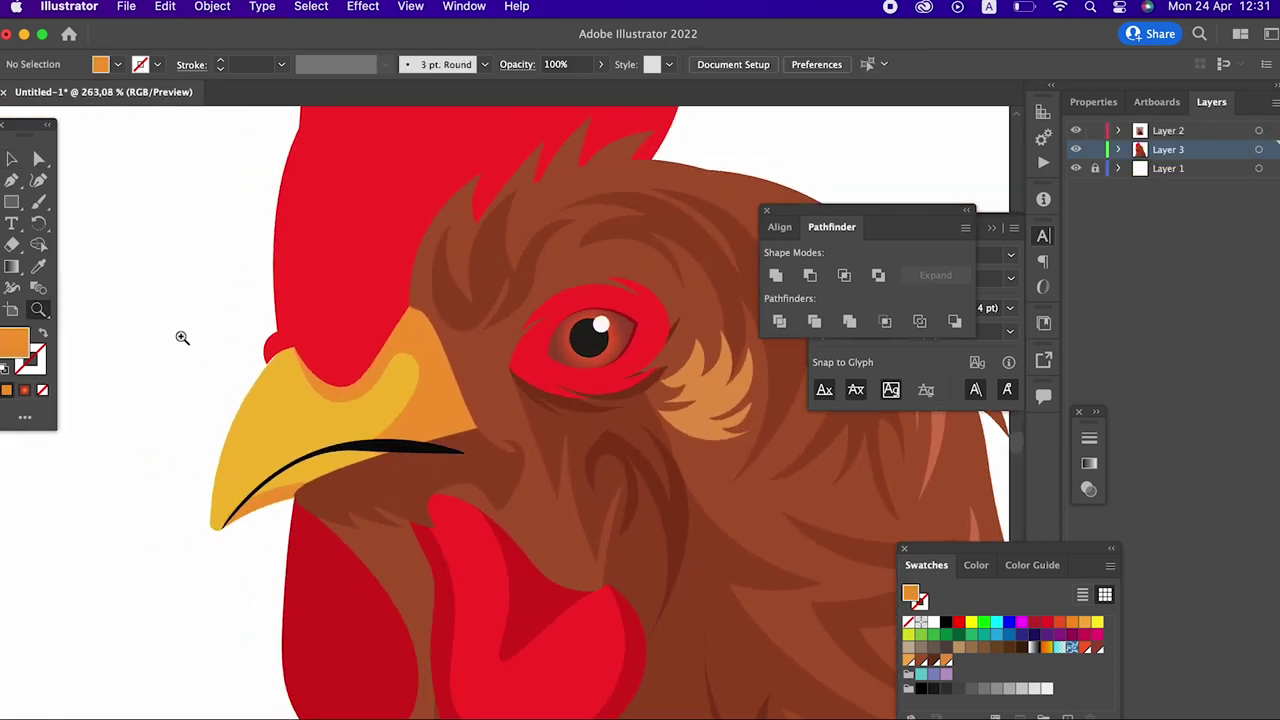
left_click(12, 159)
left_click(427, 410)
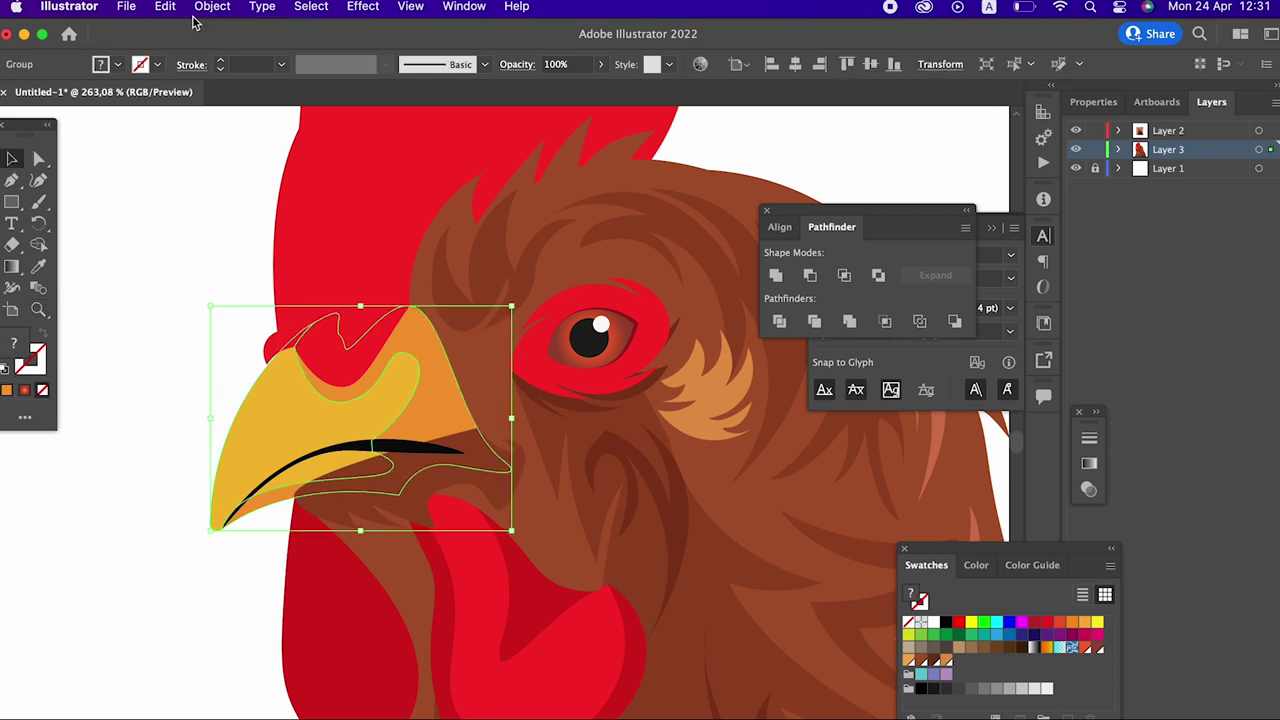
left_click(208, 7)
left_click(444, 66)
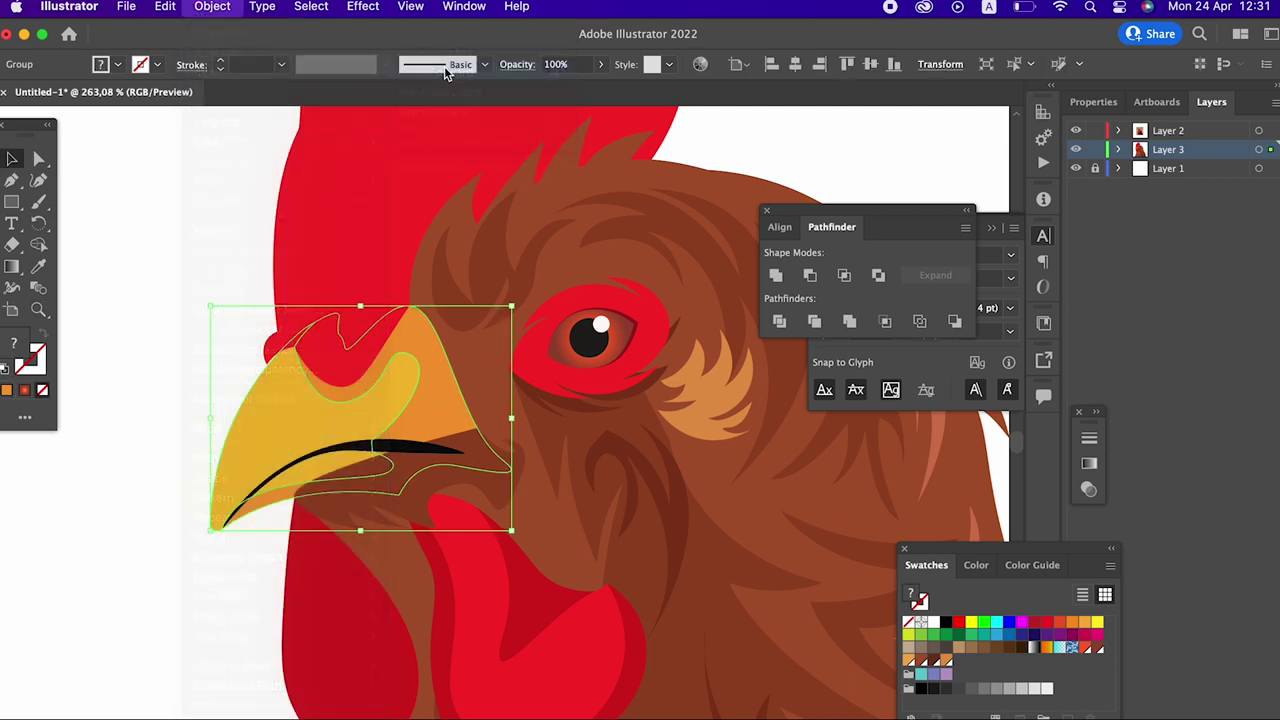
left_click(240, 6)
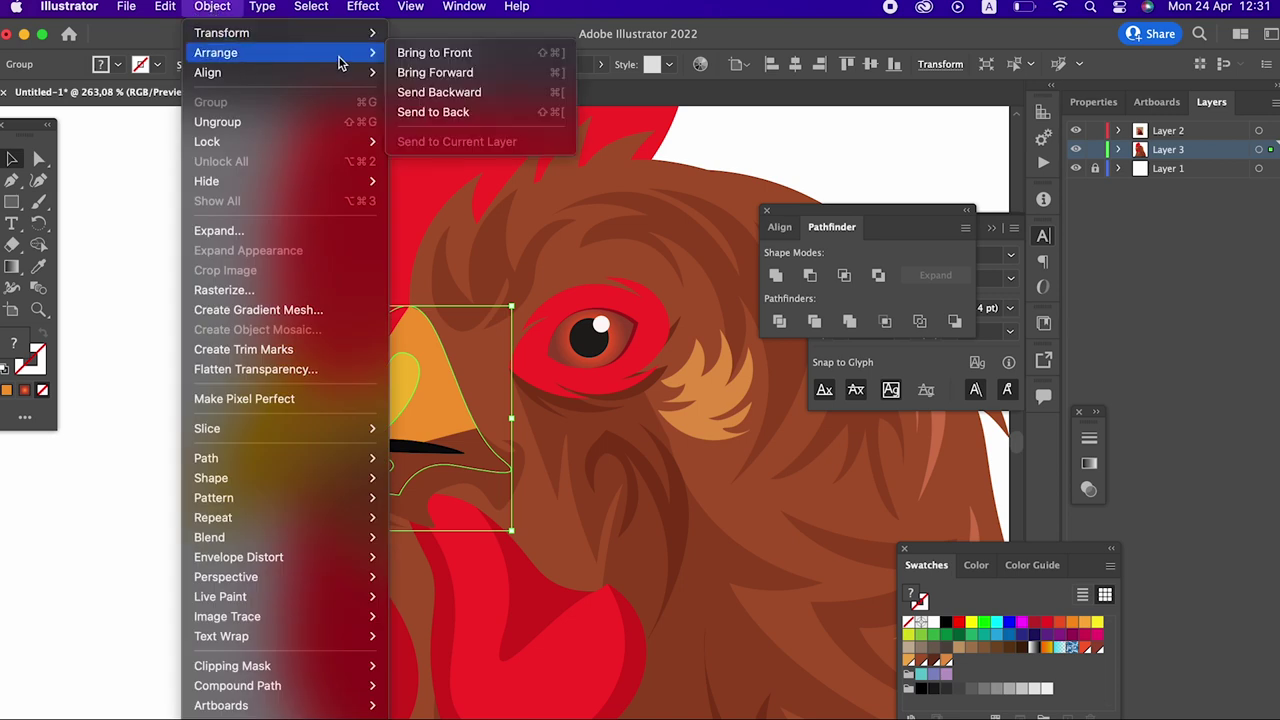
left_click(444, 72)
left_click(210, 7)
mouse_move(216, 52)
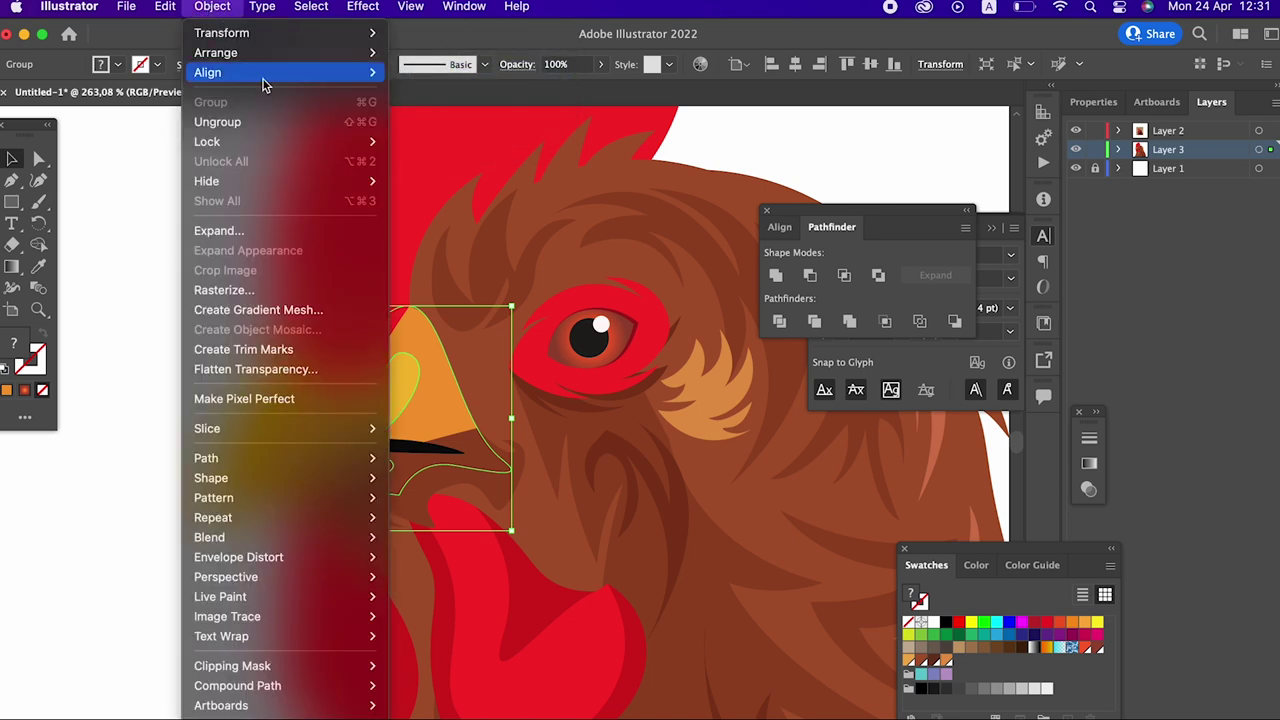
left_click(440, 74)
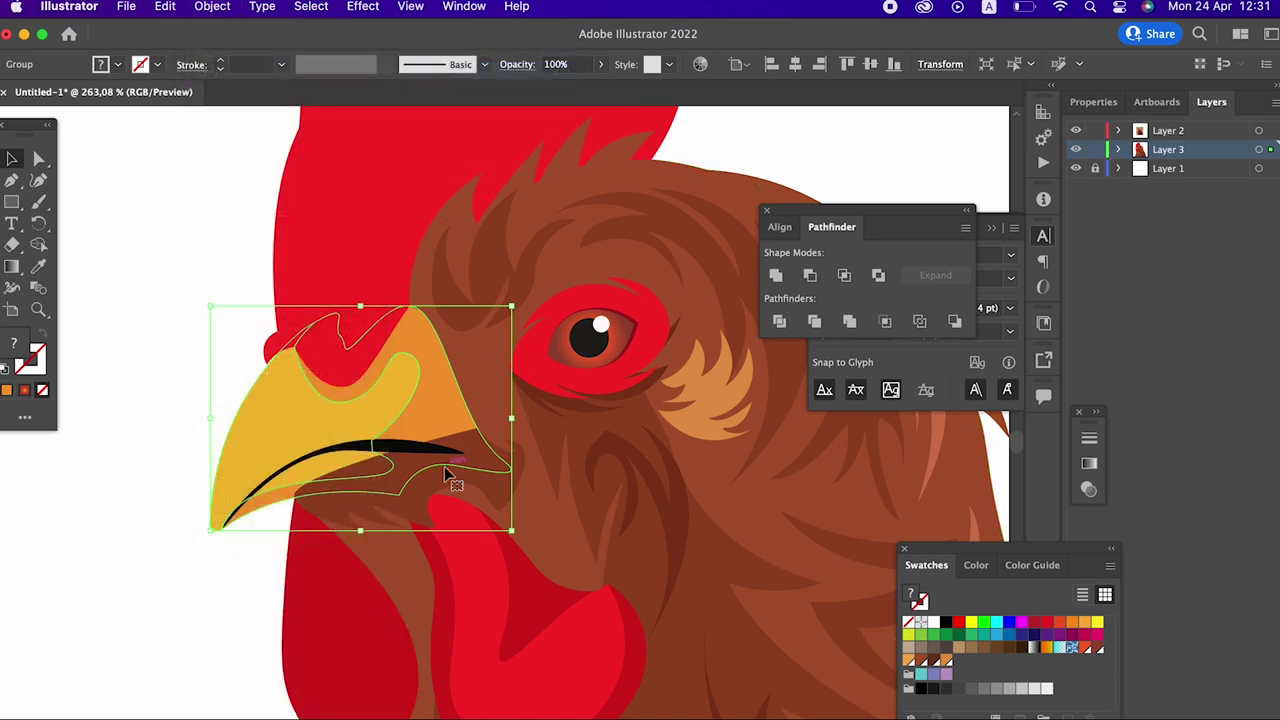
Step: Bring the beak group, head feathers and red wattle to front
key("z")
left_click_drag(455, 436, 436, 436)
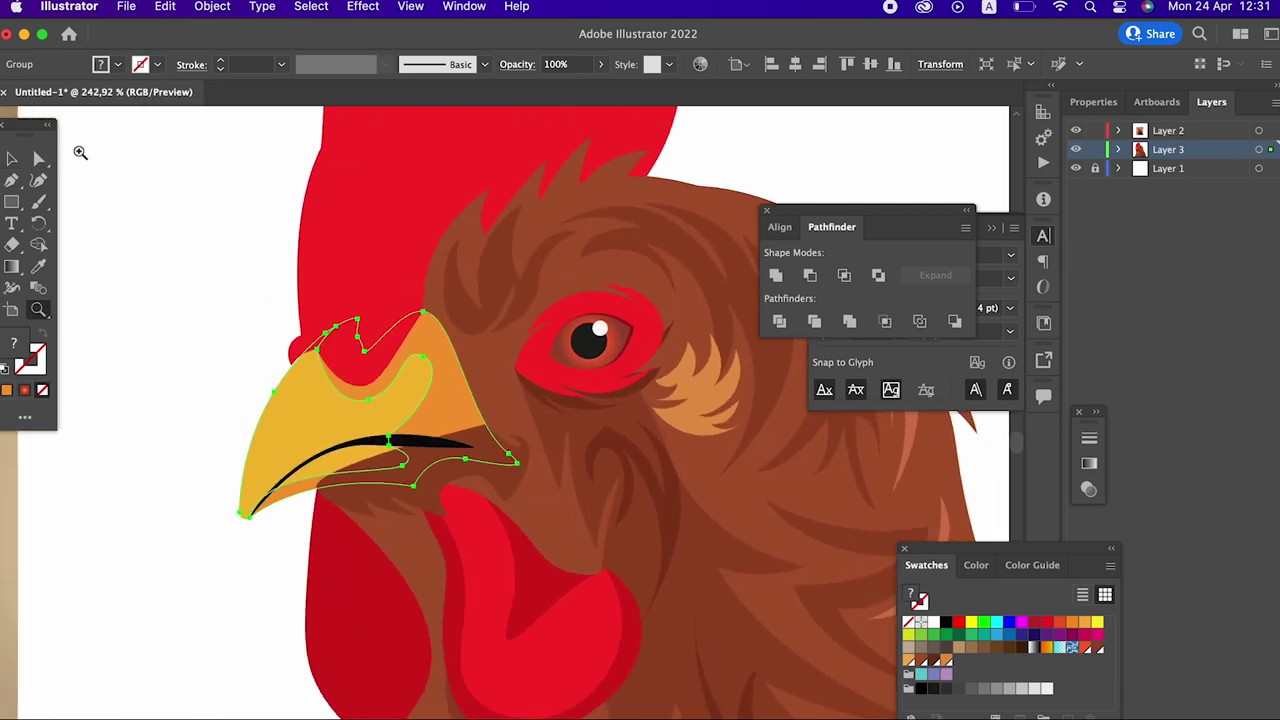
left_click(12, 158)
left_click(432, 242, "shift")
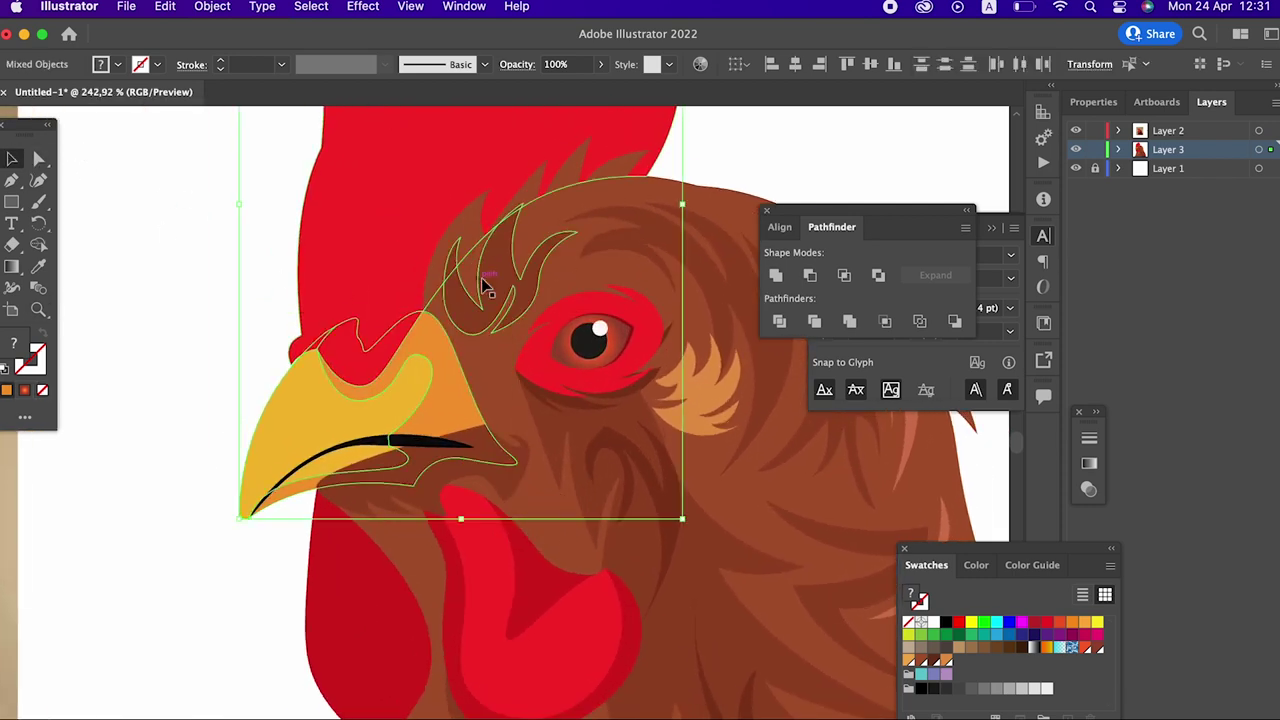
left_click(466, 240, "shift")
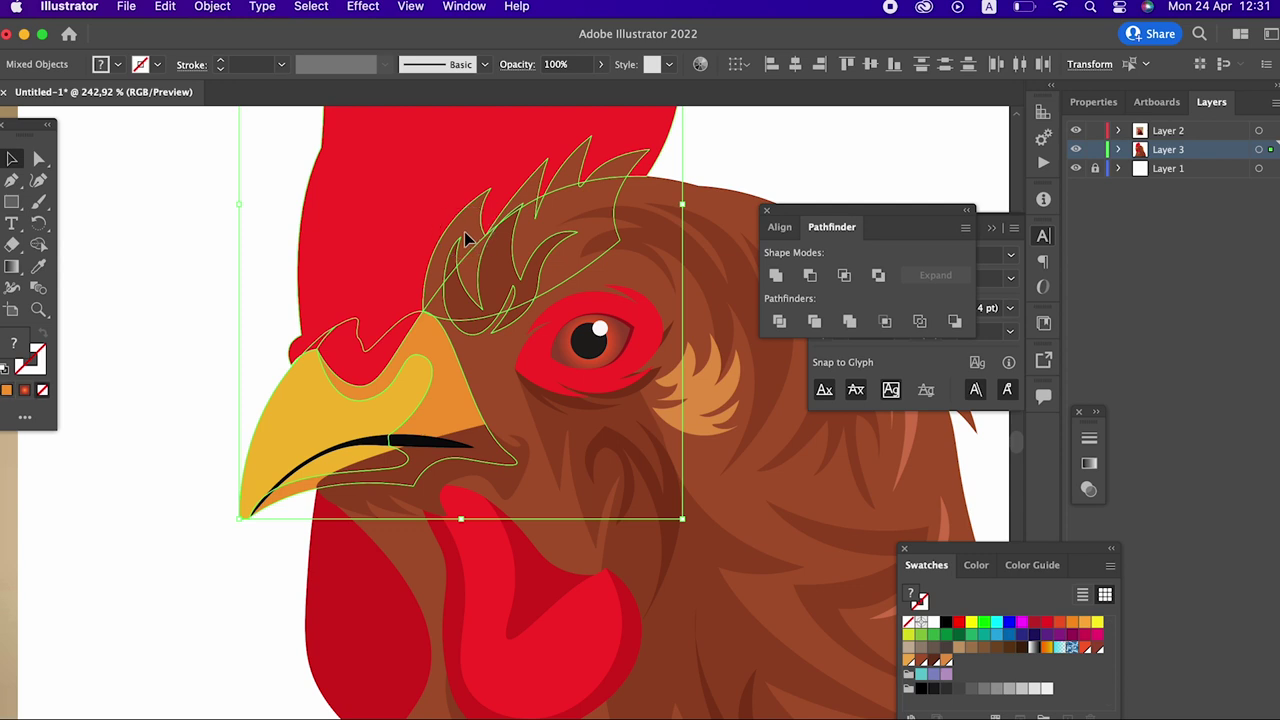
left_click(637, 240, "shift")
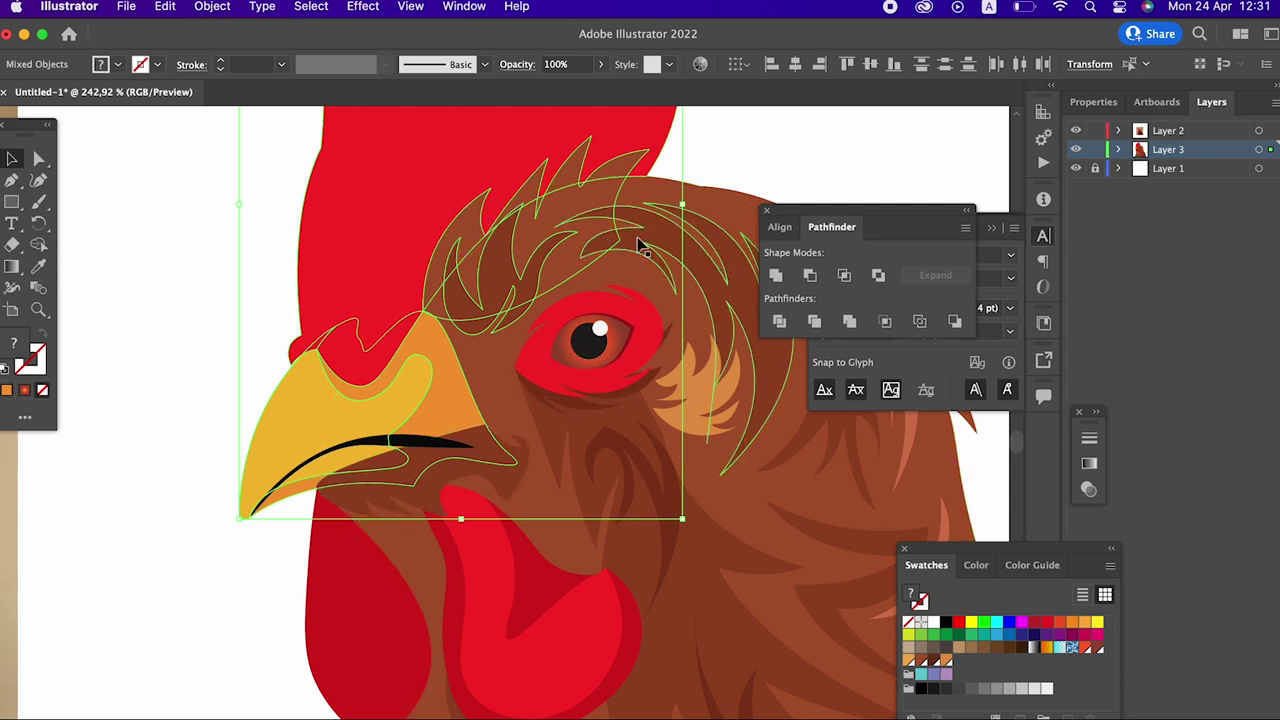
left_click(560, 604, "shift")
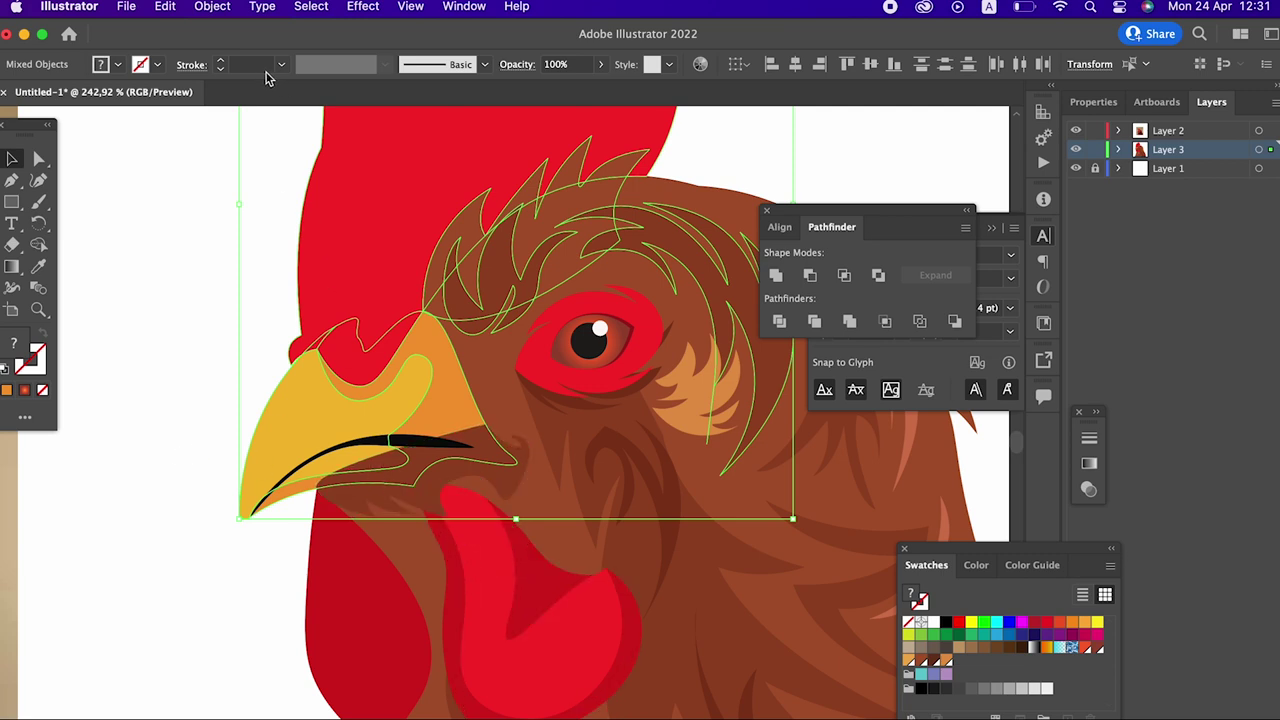
left_click(212, 6)
left_click(435, 52)
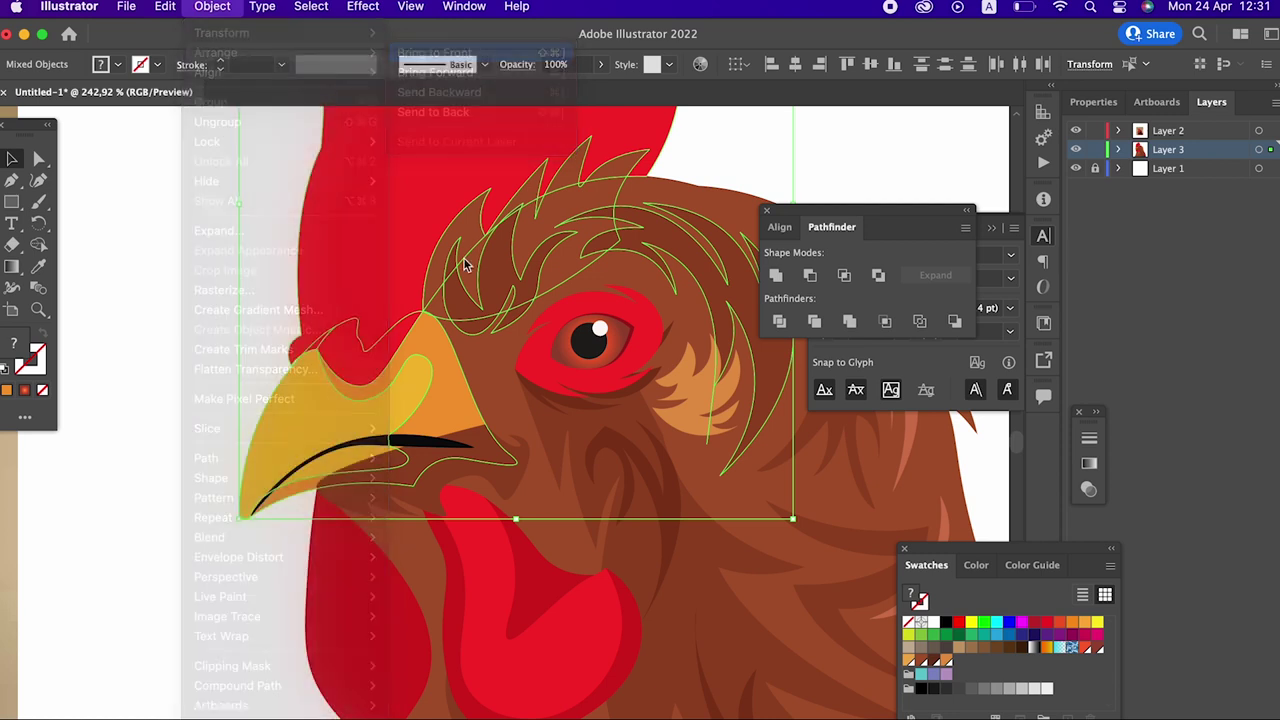
Step: Zoom in to check the beak, then zoom out to the whole rooster
key("z")
mouse_move(494, 417)
left_mouse_down()
mouse_move(424, 495)
mouse_move(119, 117)
left_mouse_up()
left_click(13, 157)
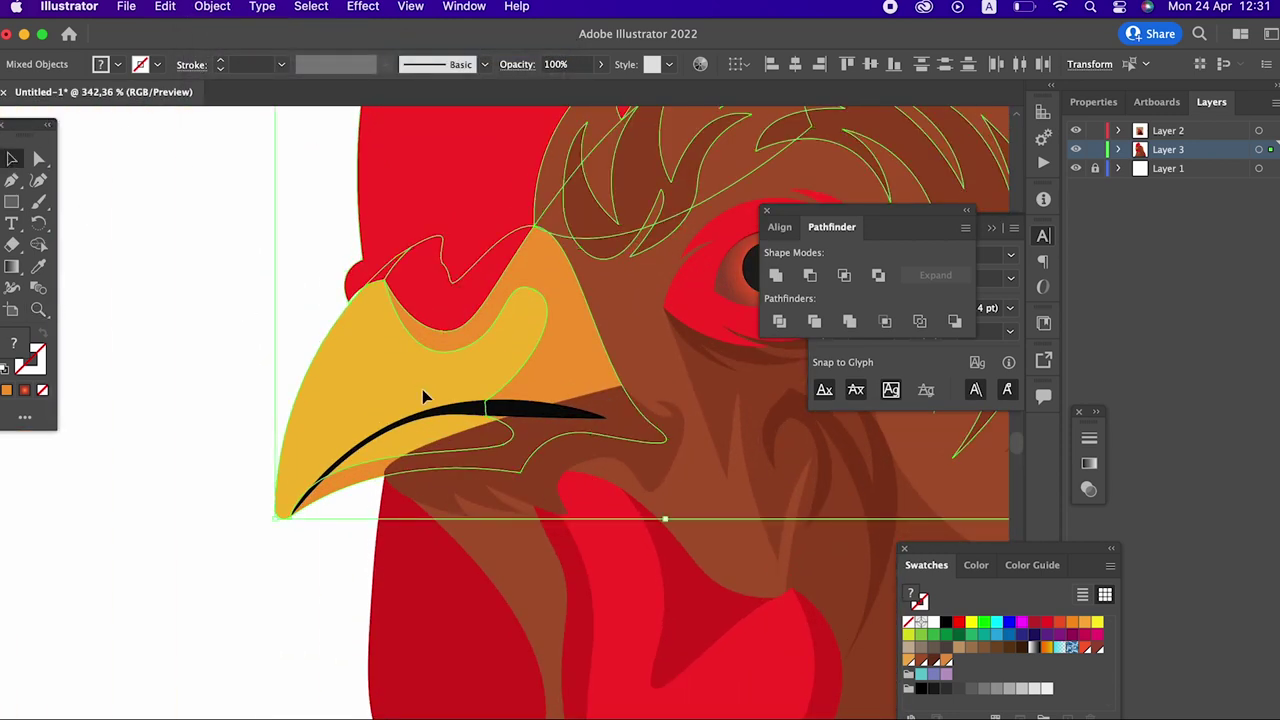
left_click(212, 6)
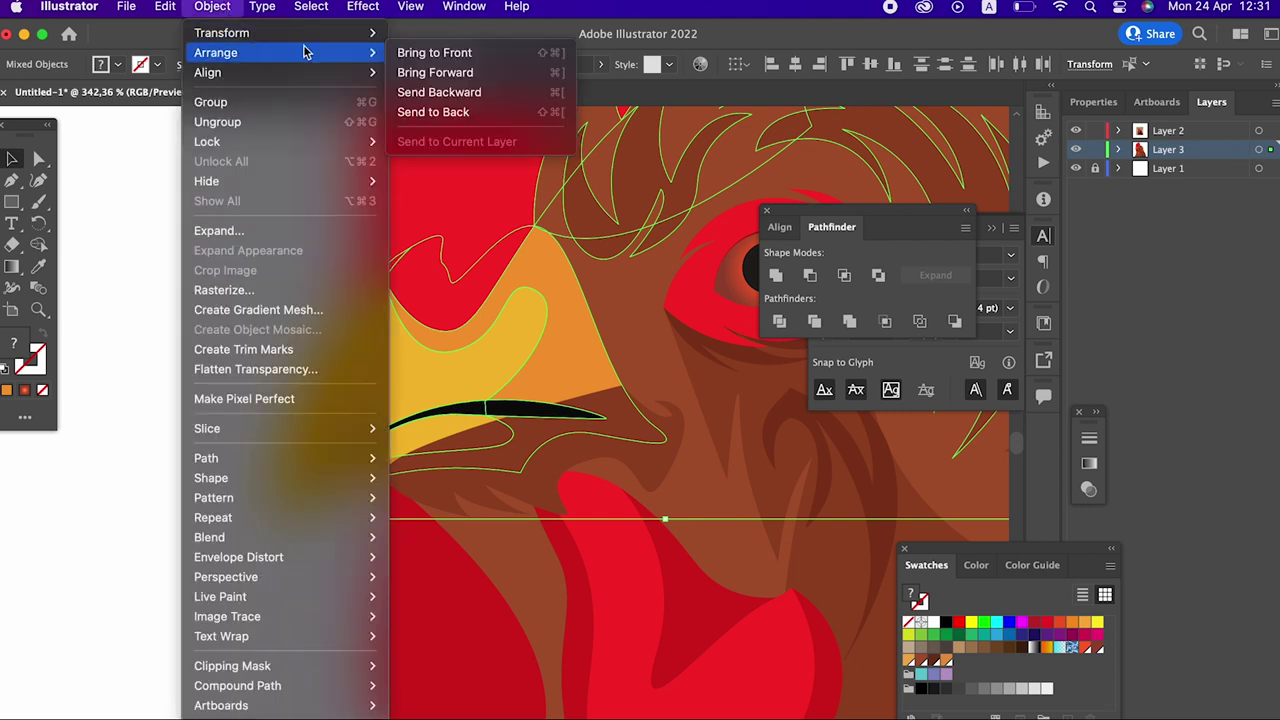
left_click(370, 206)
key("z")
mouse_move(340, 330)
left_mouse_down()
mouse_move(257, 326)
mouse_move(206, 186)
left_mouse_up()
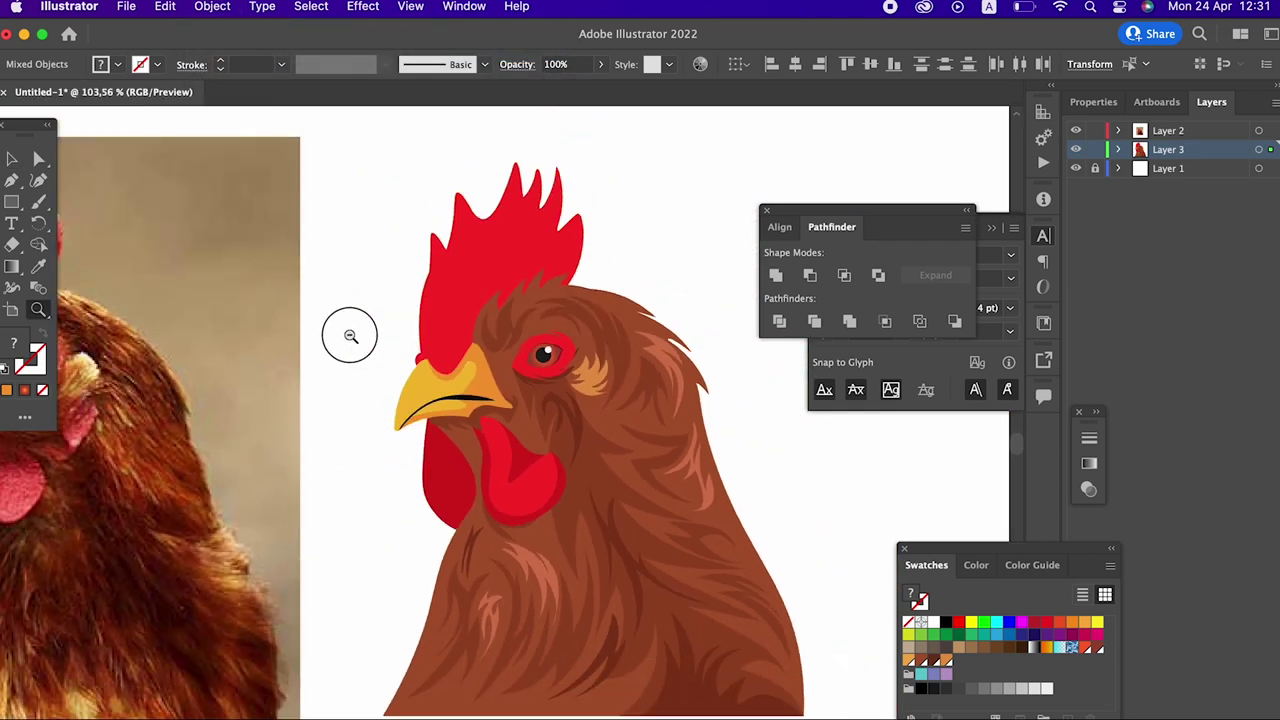
Step: Draw a curved black crease on the upper beak and refine its tip
key("super+shift+a")
mouse_move(323, 274)
left_mouse_down()
mouse_move(586, 455)
mouse_move(251, 423)
left_mouse_up()
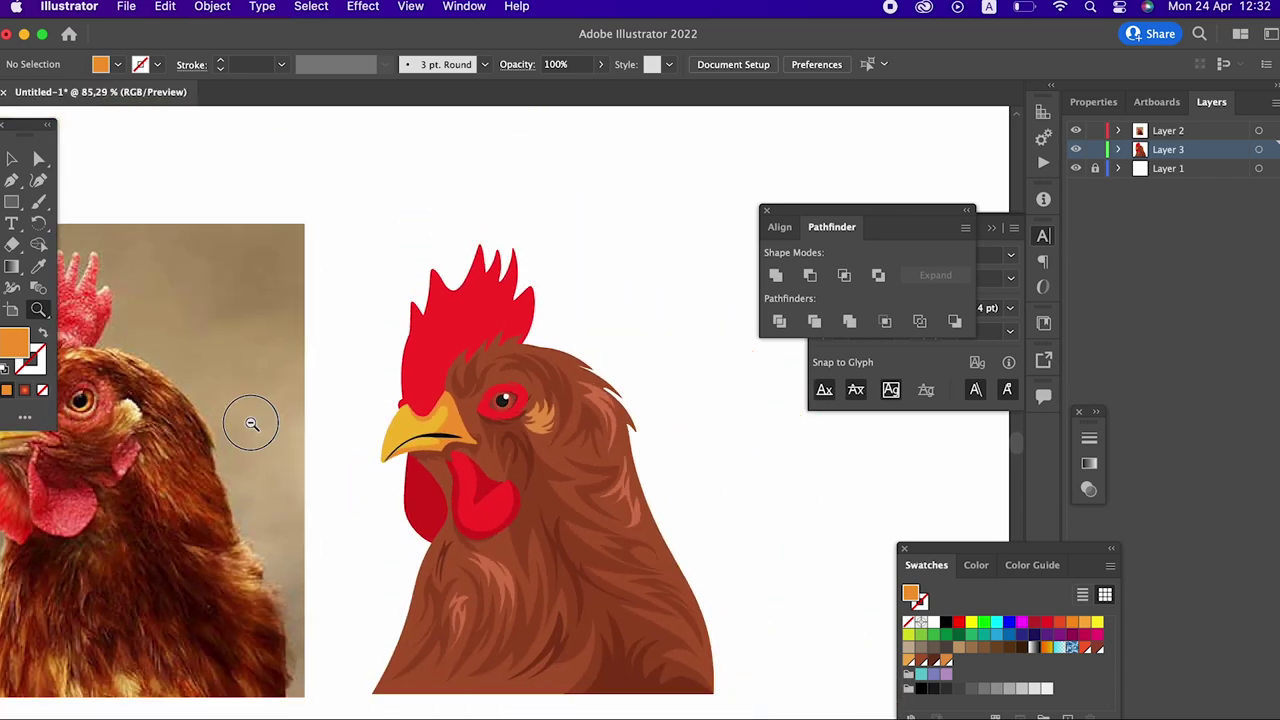
mouse_move(400, 440)
left_mouse_down()
mouse_move(440, 464)
mouse_move(560, 470)
left_mouse_up()
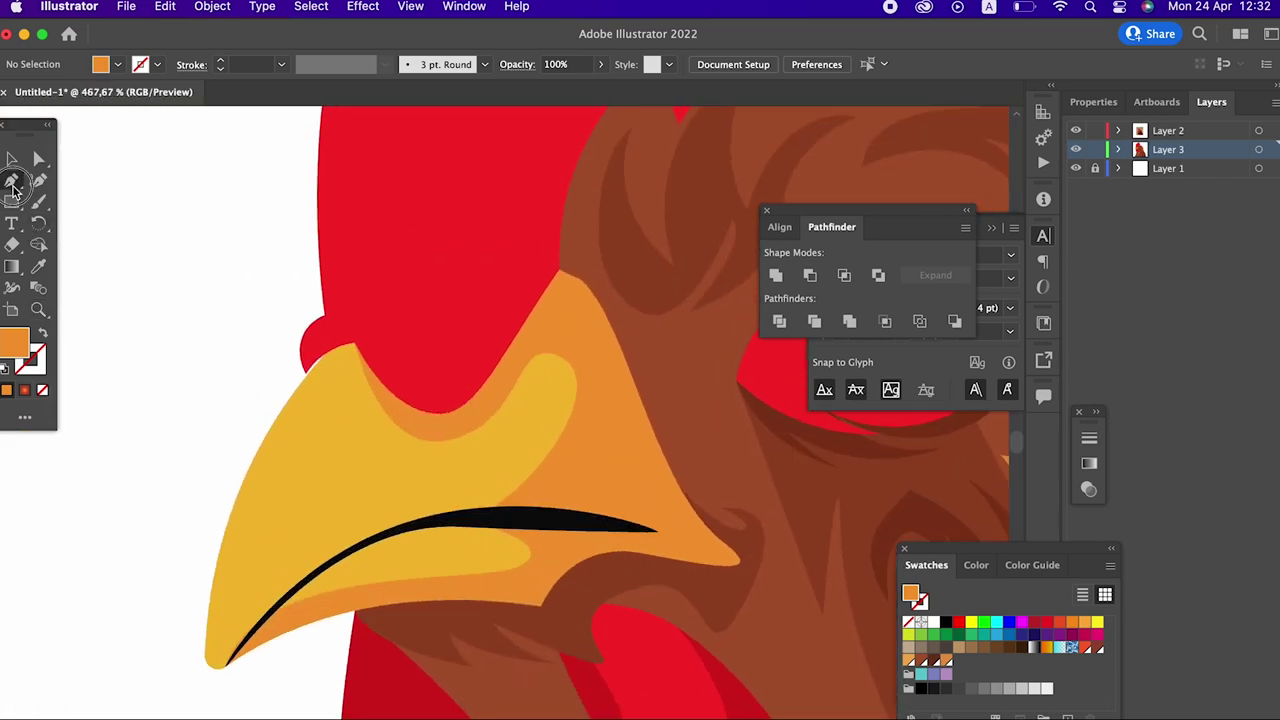
left_click(452, 440)
left_click_drag(520, 375, 553, 297)
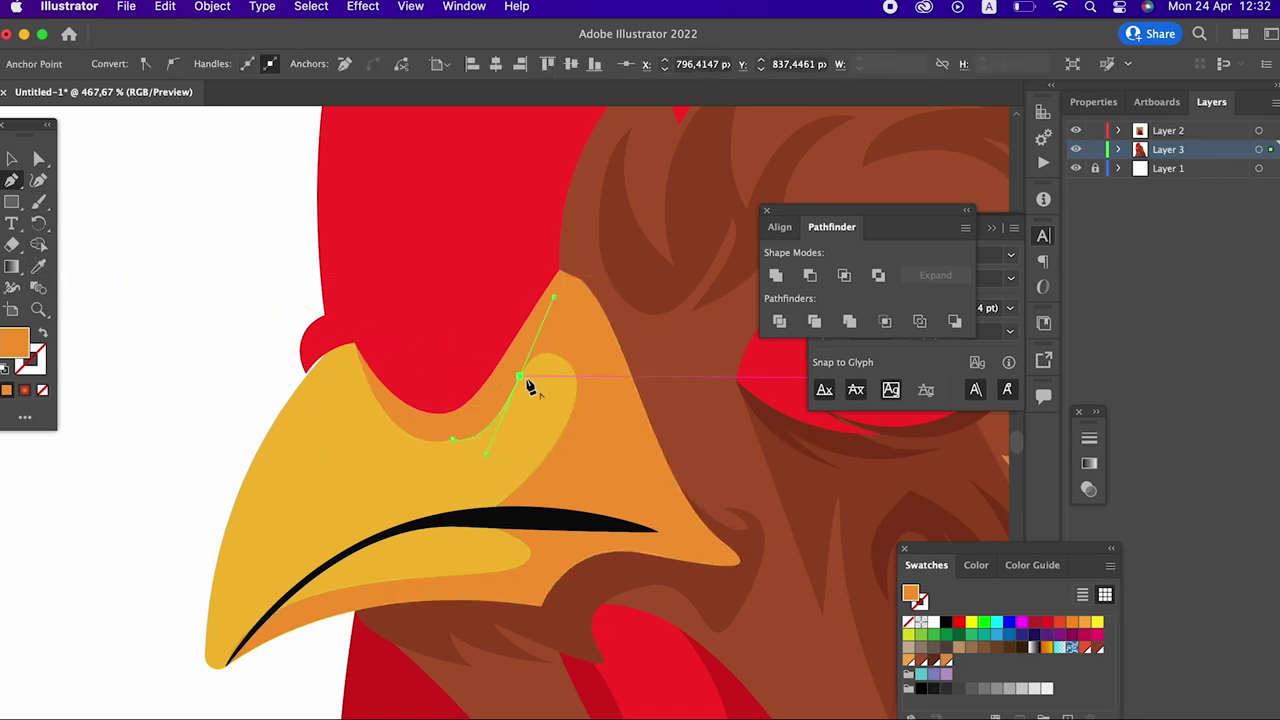
mouse_move(491, 429)
left_mouse_down()
mouse_move(453, 449)
mouse_move(452, 437)
left_mouse_up()
left_click(520, 506)
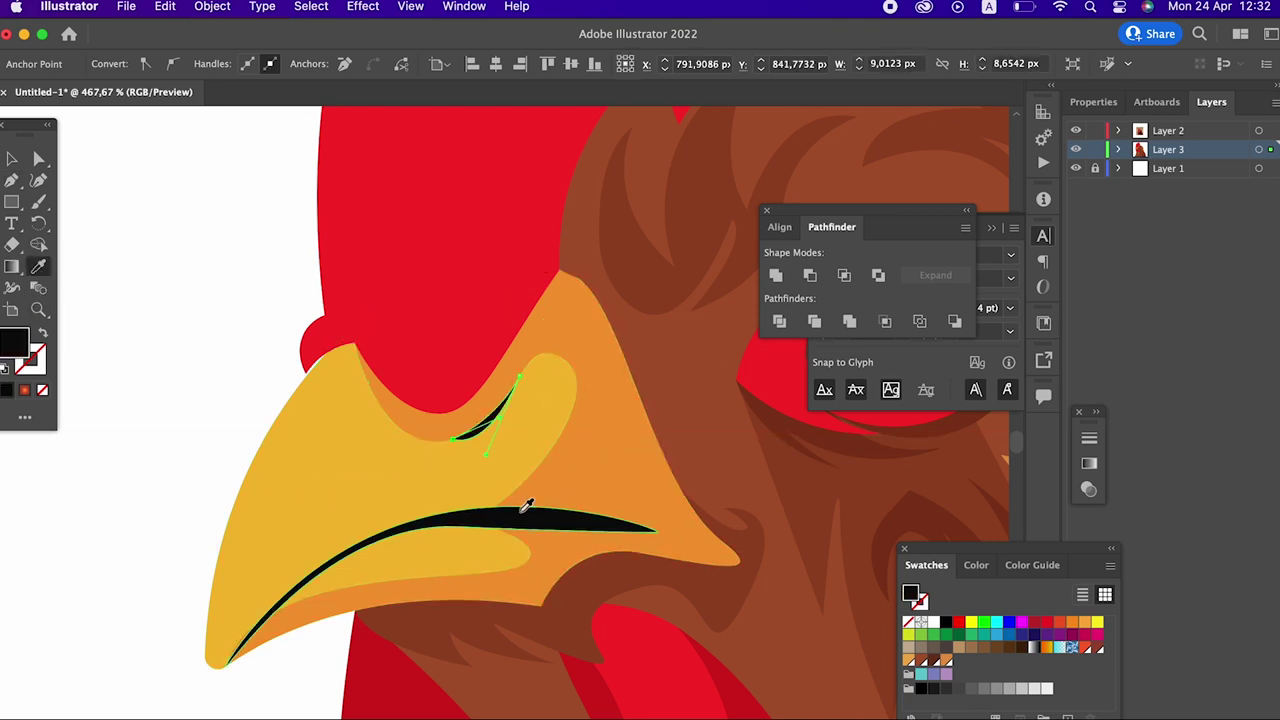
key("z")
left_click(260, 446, "alt")
left_click_drag(515, 428, 747, 382)
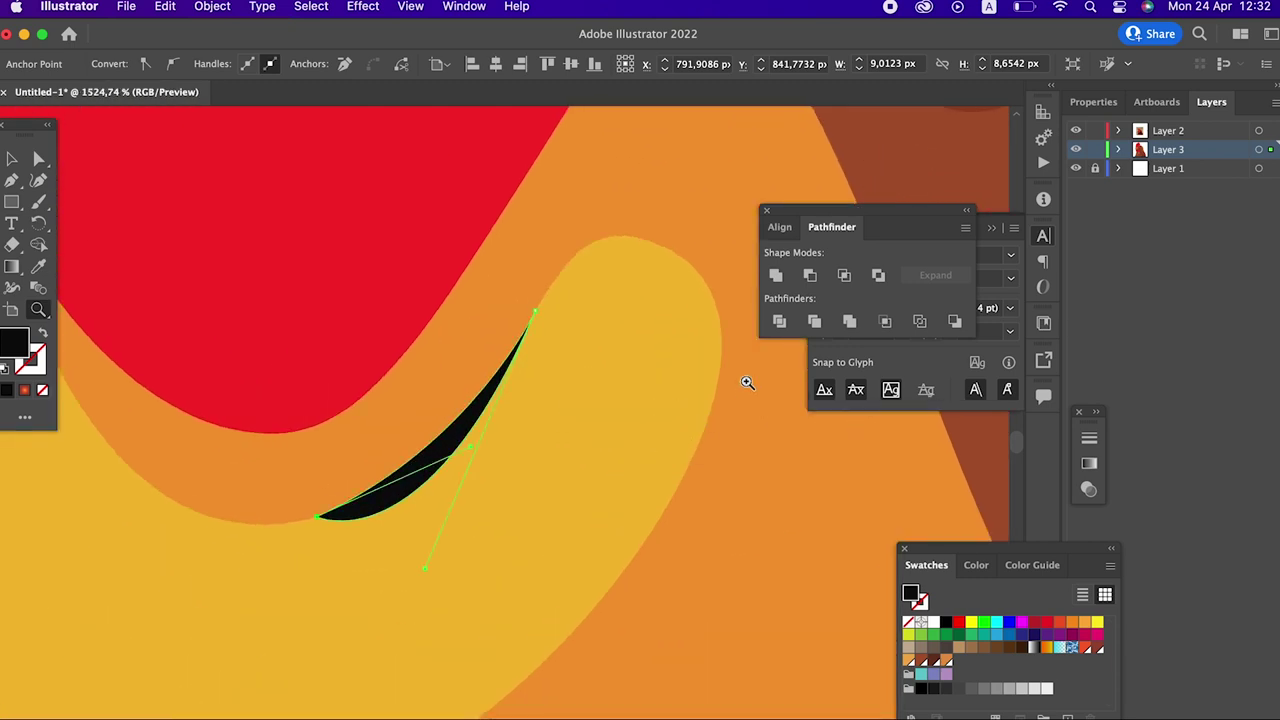
left_click(38, 180)
left_click_drag(535, 314, 520, 338)
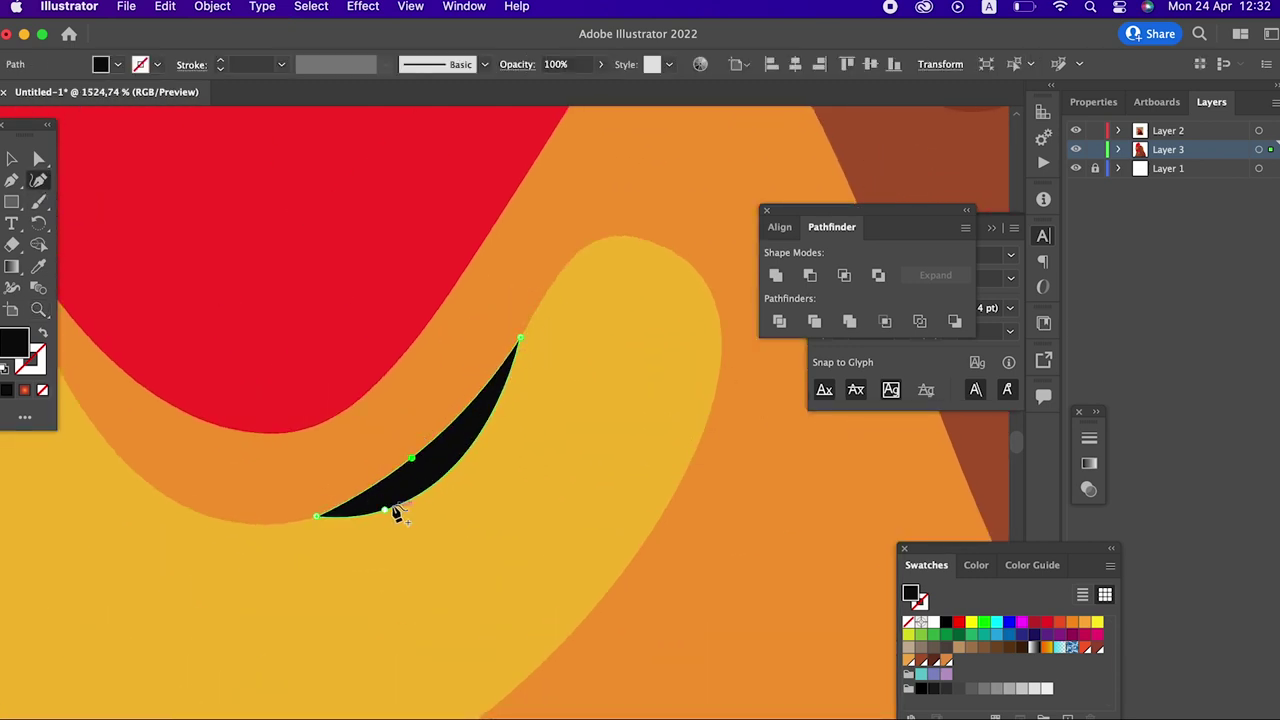
key("z")
left_click_drag(111, 280, 606, 420)
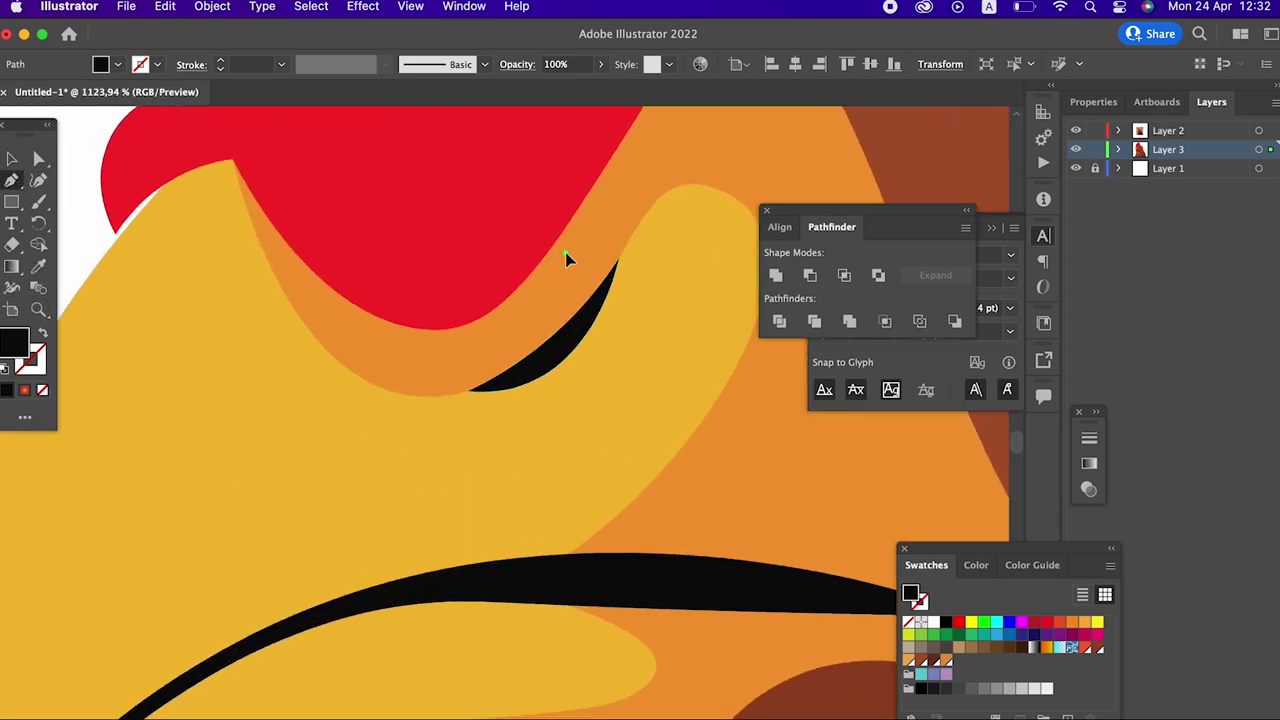
Step: Add a small yellow leaf highlight above the crease
mouse_move(527, 322)
left_mouse_down()
mouse_move(578, 270)
mouse_move(565, 256)
left_mouse_up()
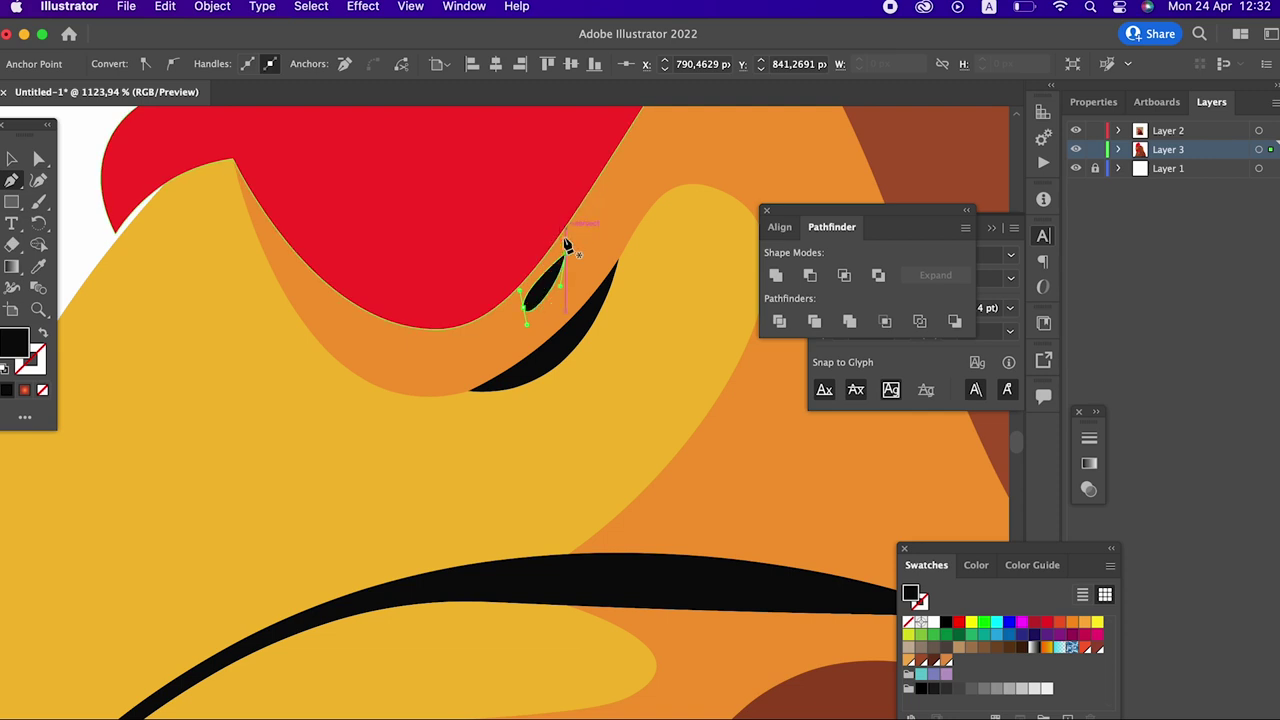
left_click(40, 272)
left_click(357, 463)
key("z")
mouse_move(357, 463)
left_mouse_down()
mouse_move(246, 374)
mouse_move(477, 169)
left_mouse_up()
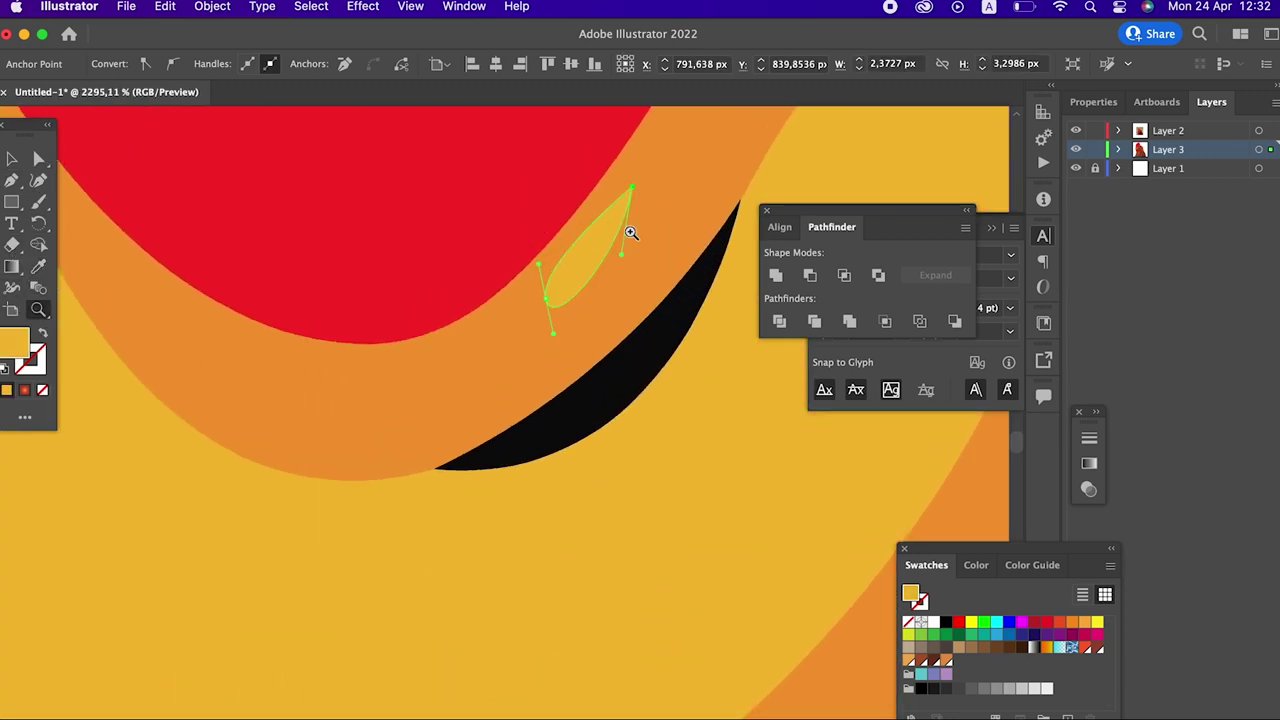
left_click(40, 181)
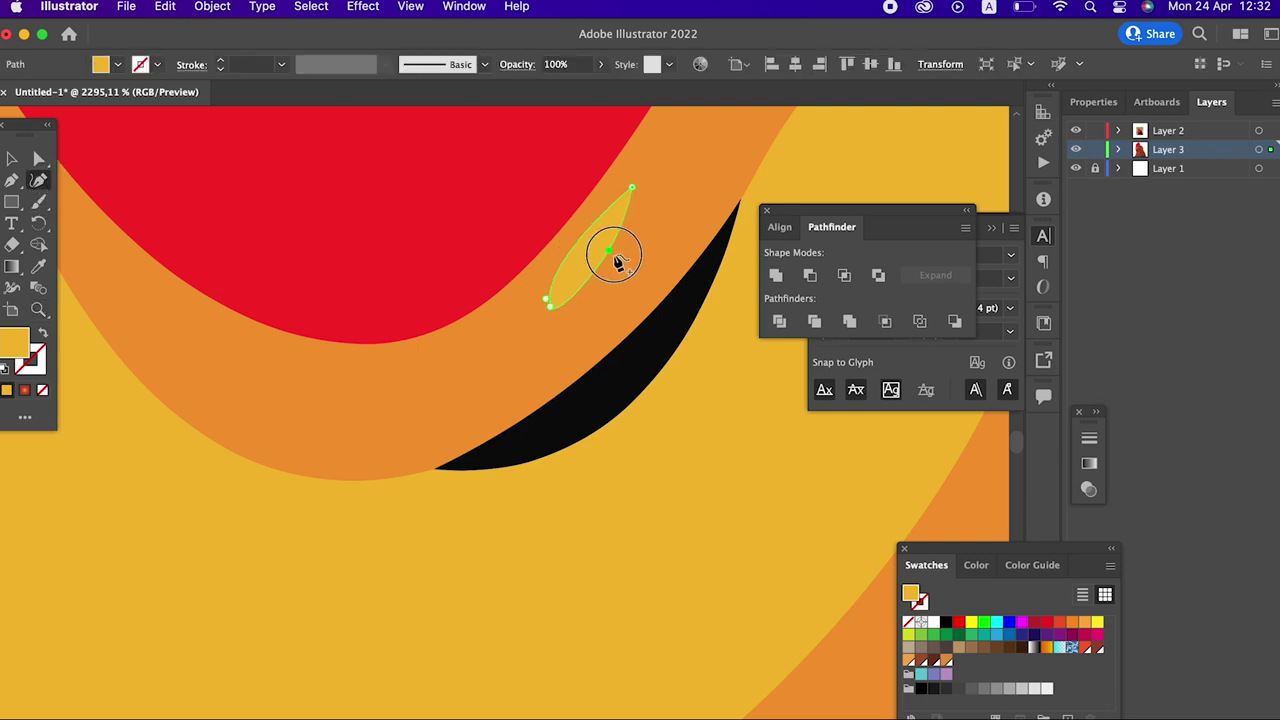
key("z")
mouse_move(614, 262)
left_mouse_down()
mouse_move(286, 300)
mouse_move(463, 437)
mouse_move(402, 449)
left_mouse_up()
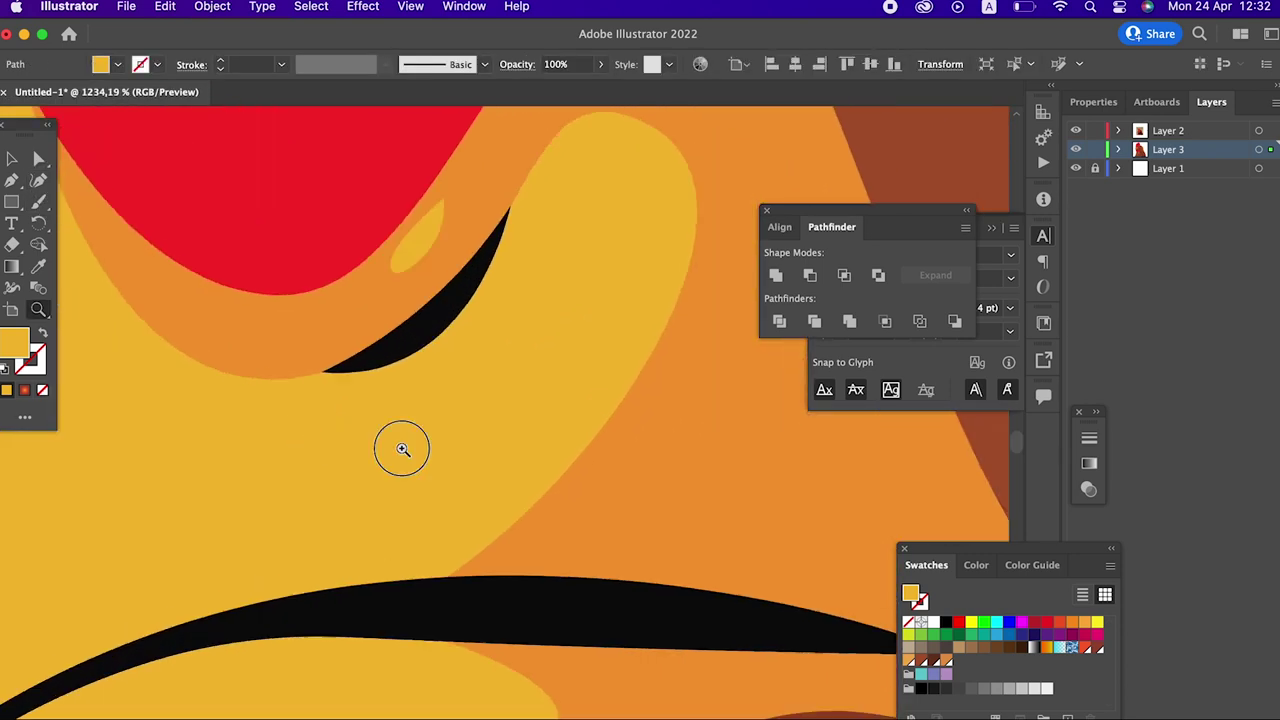
left_click(402, 449)
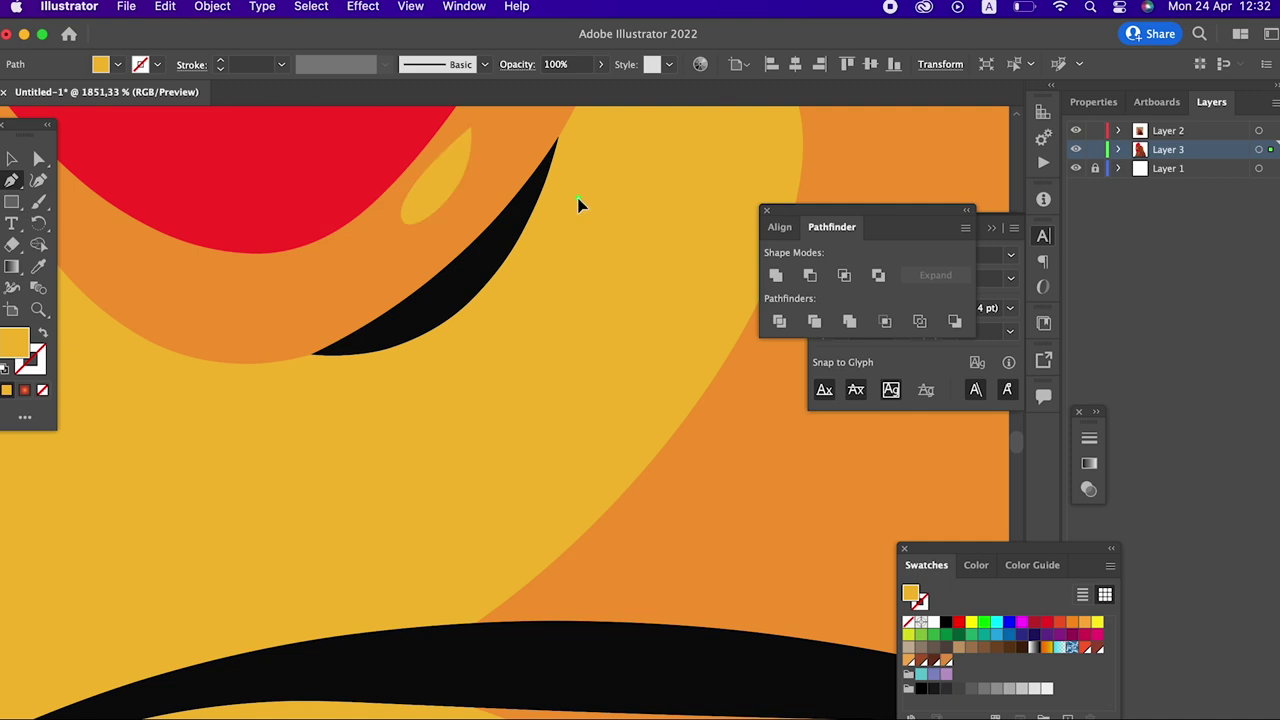
Step: Add a darker orange crescent shade beneath the crease and reshape its curve
left_click_drag(365, 401, 366, 410)
left_click_drag(579, 201, 586, 207)
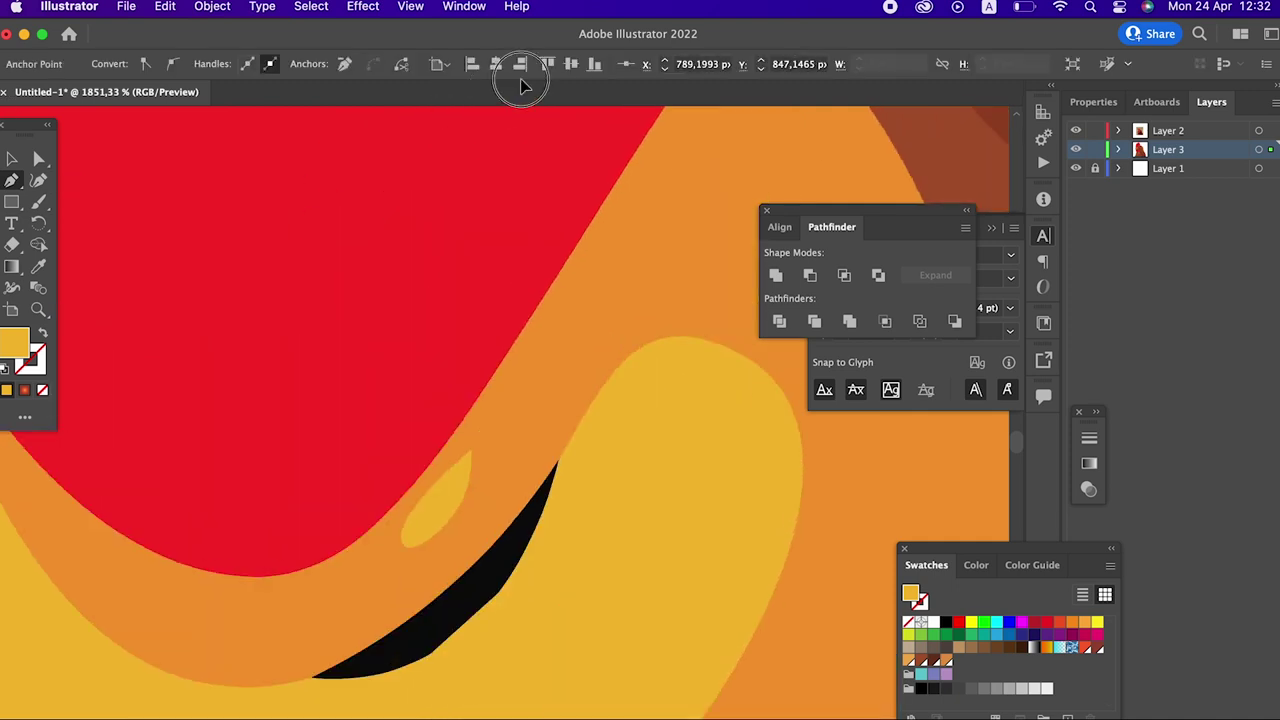
scroll(352, 250, "up", 3)
left_click(38, 266)
left_click(771, 349)
left_click(40, 181)
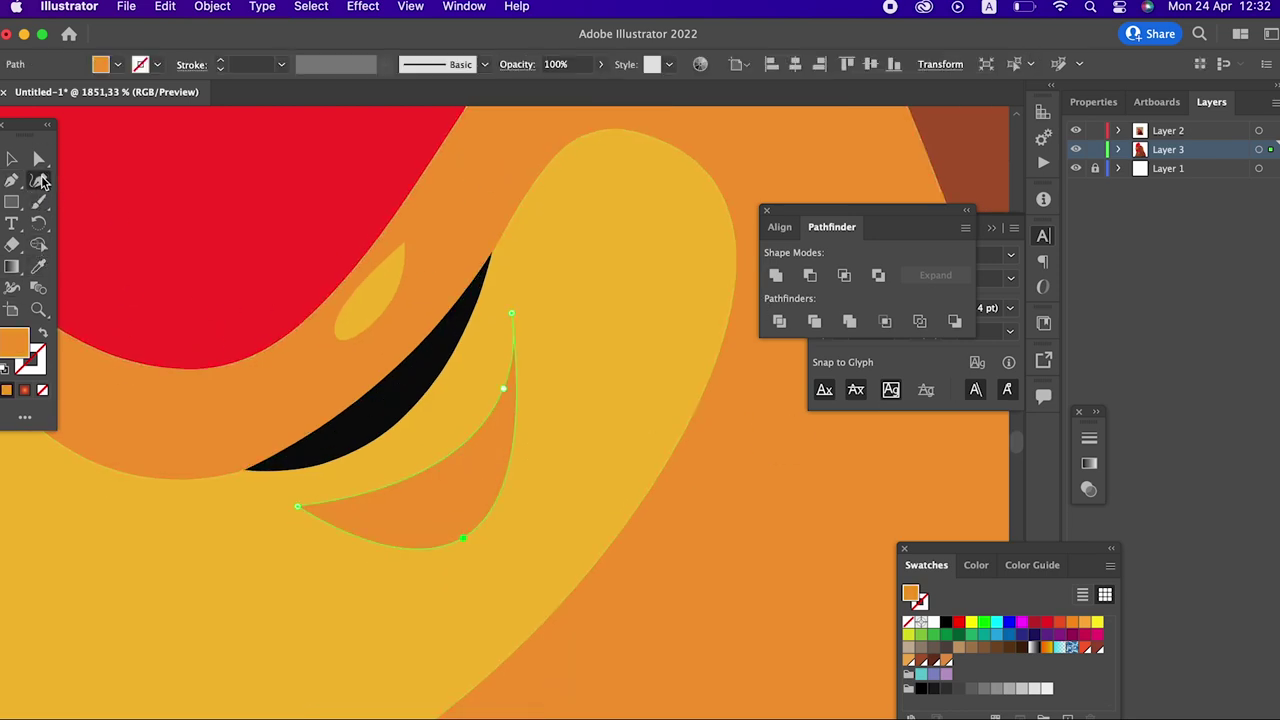
left_click_drag(504, 394, 459, 404)
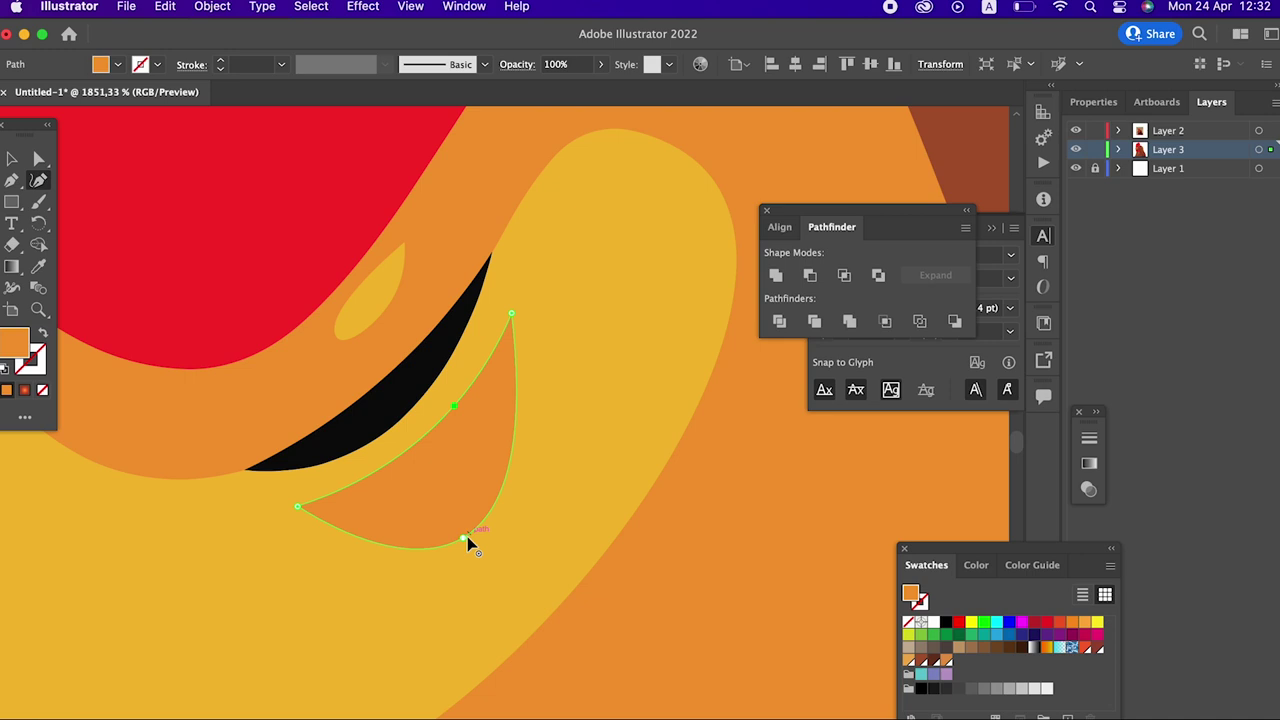
key("z")
mouse_move(494, 457)
left_mouse_down()
mouse_move(448, 345)
mouse_move(184, 350)
left_mouse_up()
left_click(476, 406)
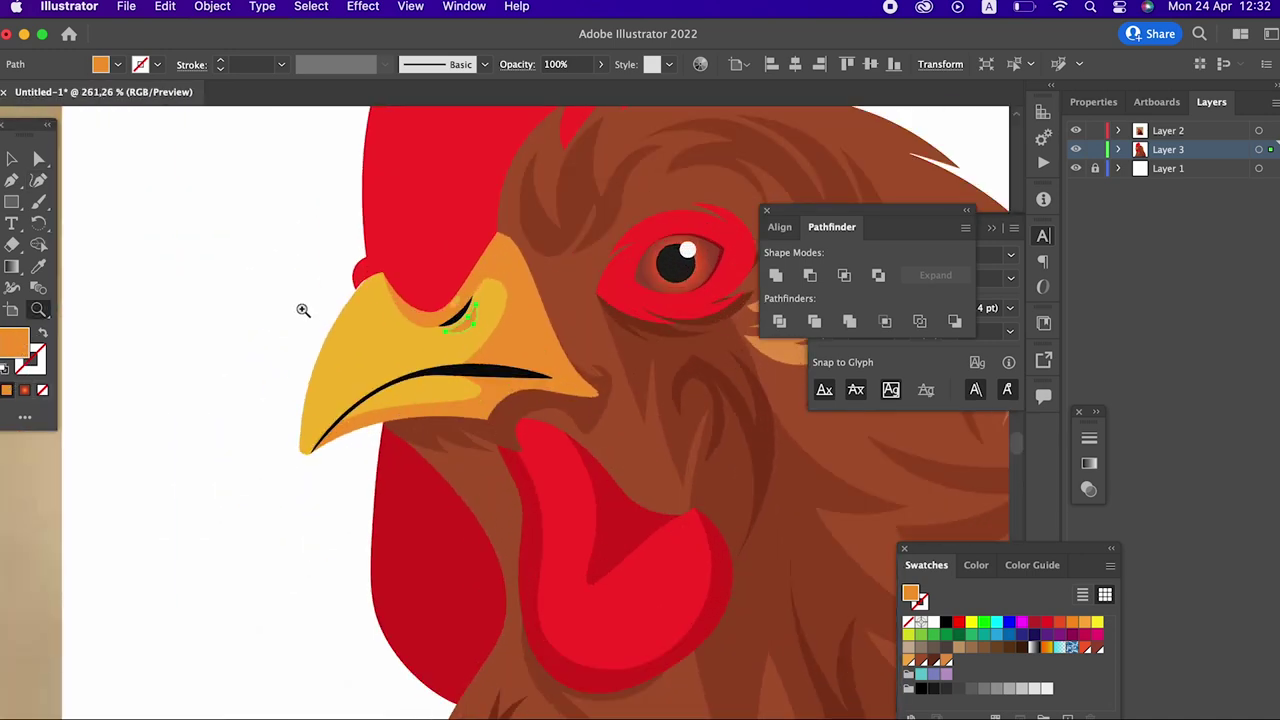
left_click(474, 480)
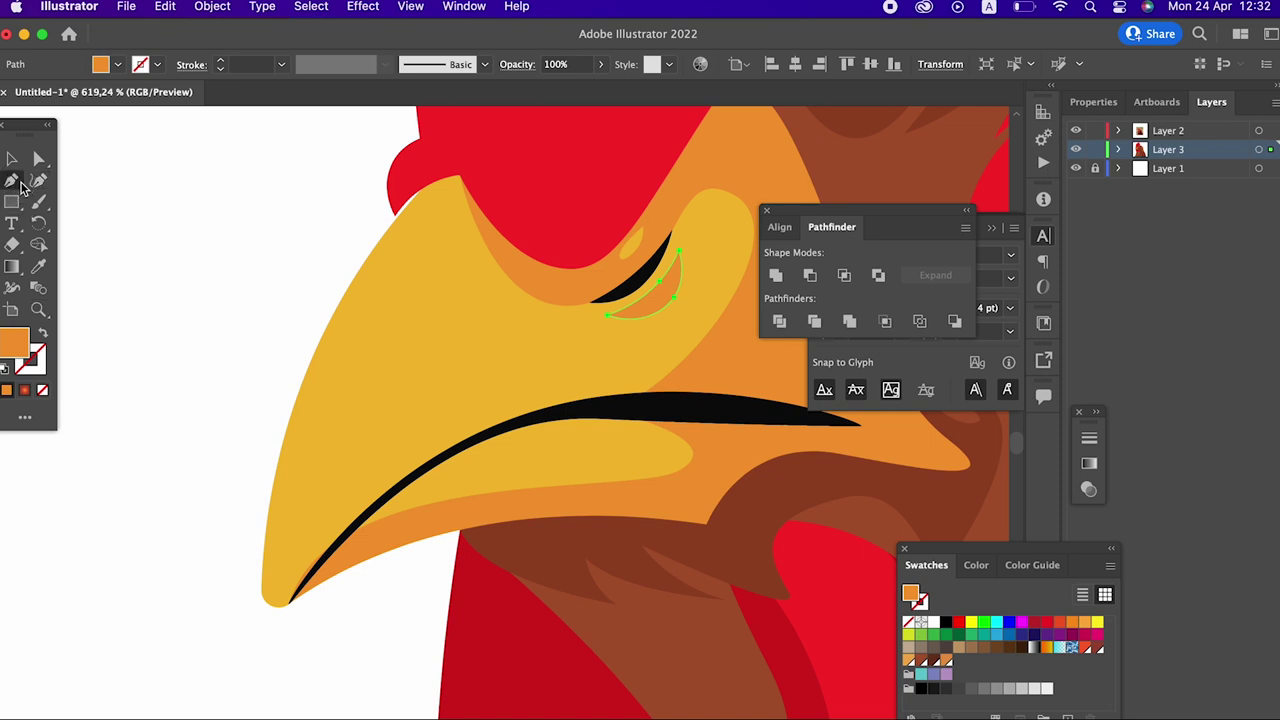
left_click(386, 268)
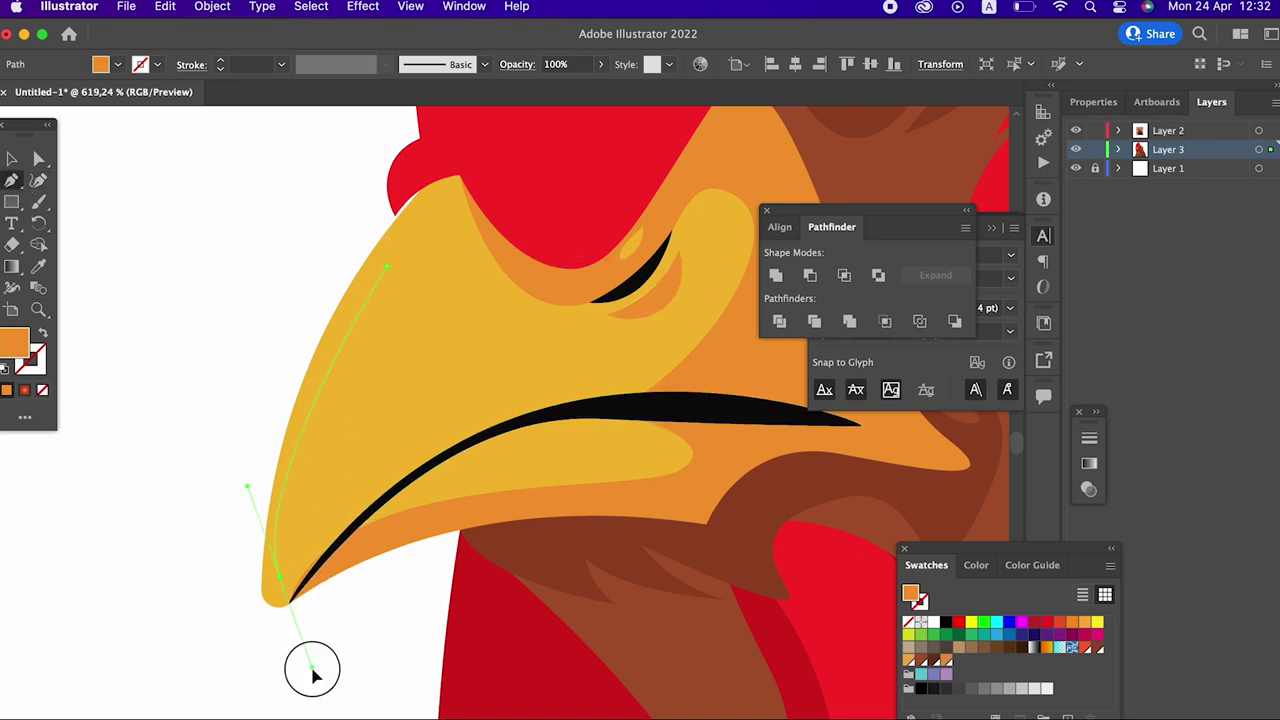
left_click_drag(304, 692, 304, 690)
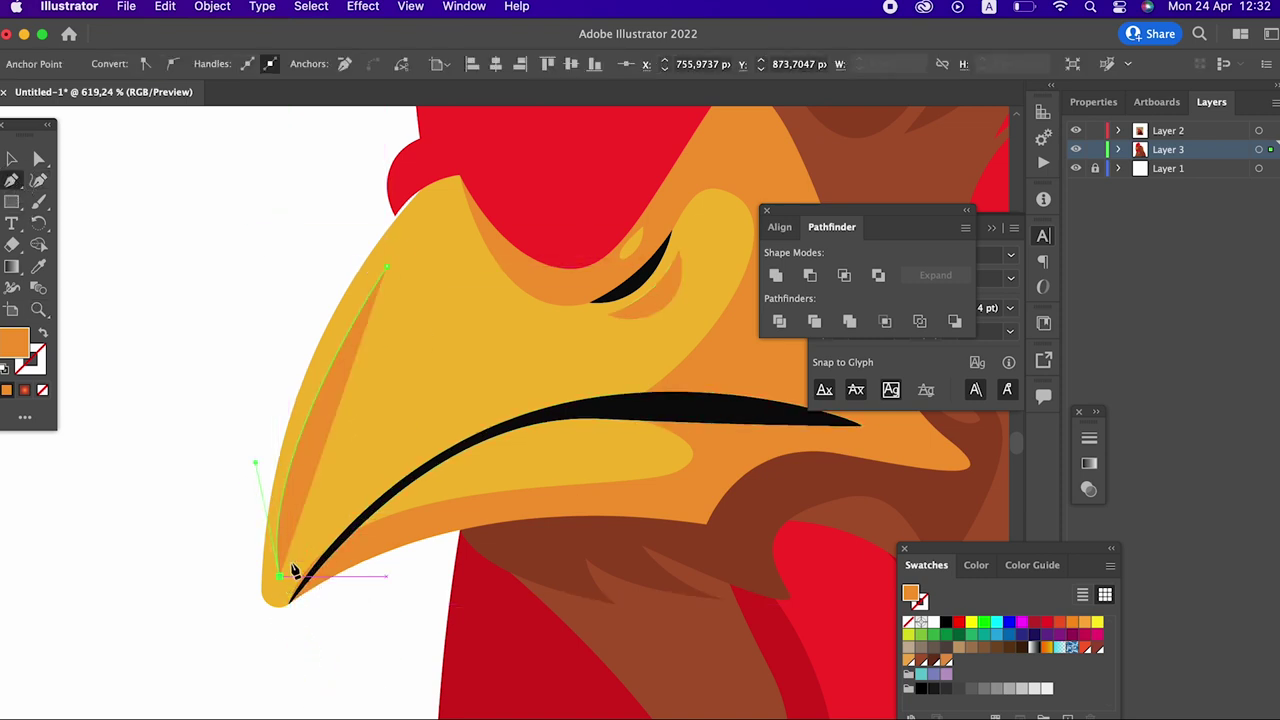
left_click(388, 268)
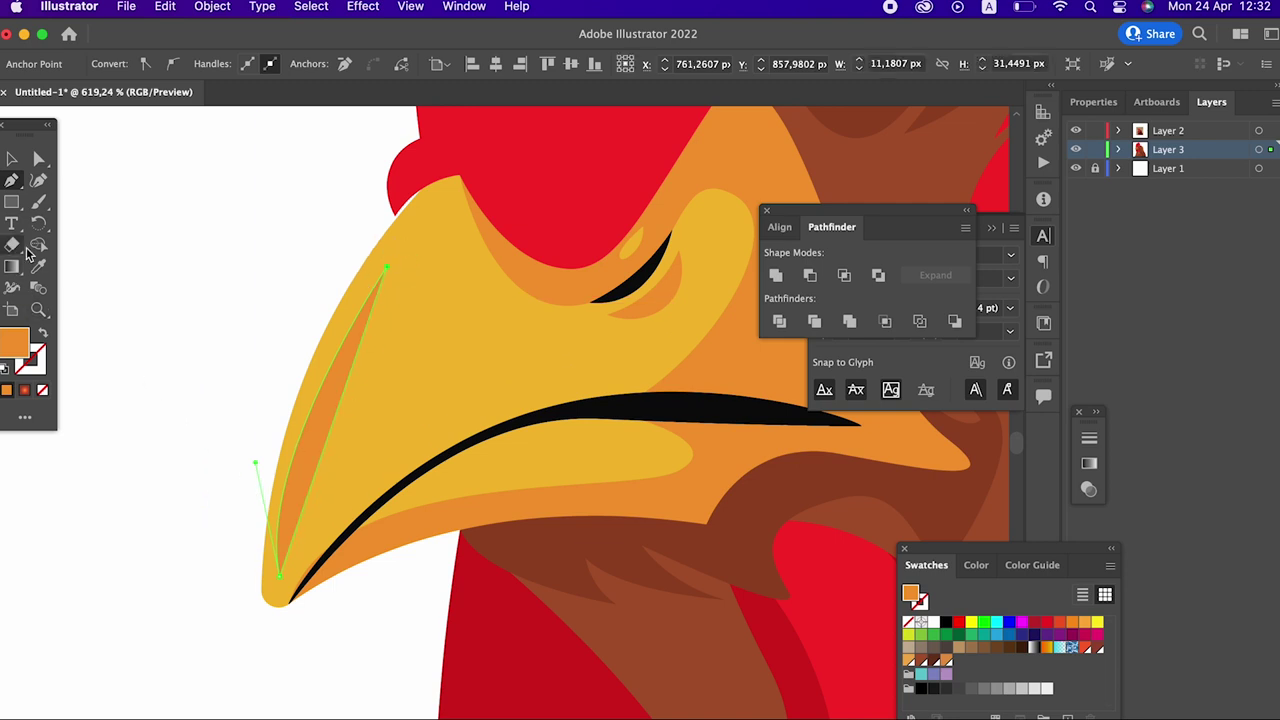
double_click(15, 348)
left_click(138, 88)
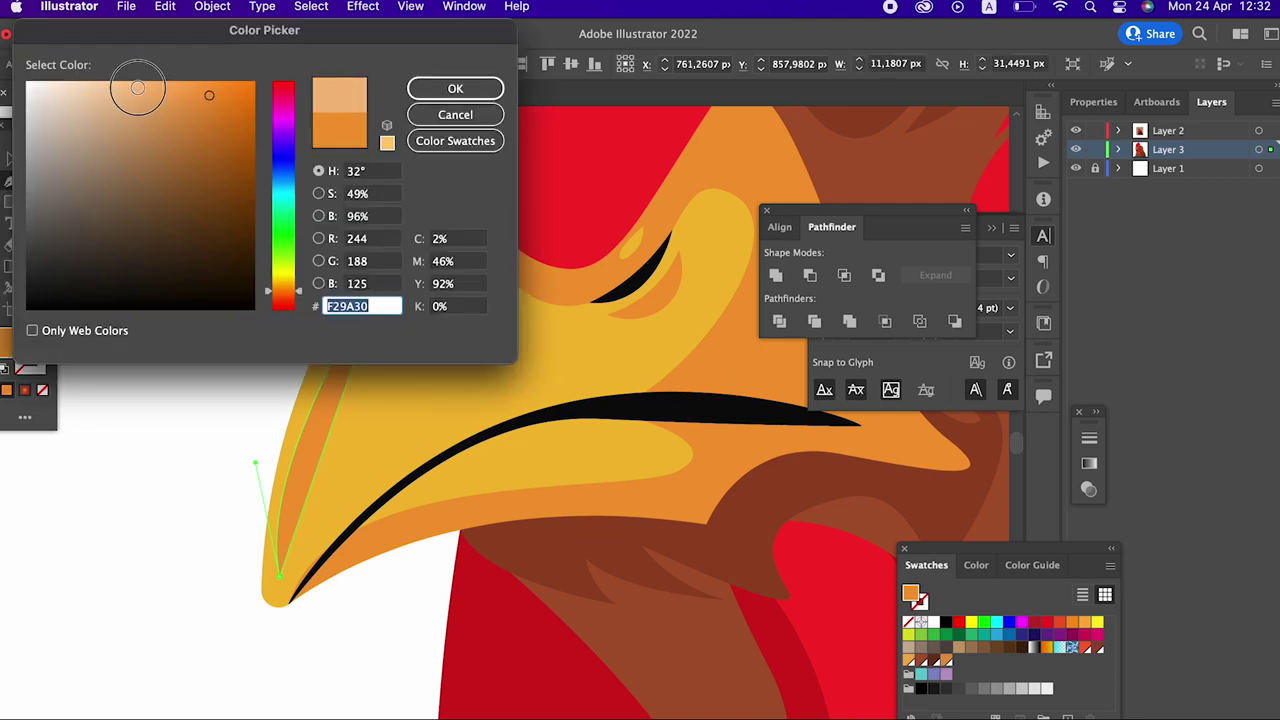
left_click_drag(277, 295, 297, 272)
left_click(457, 88)
key("z")
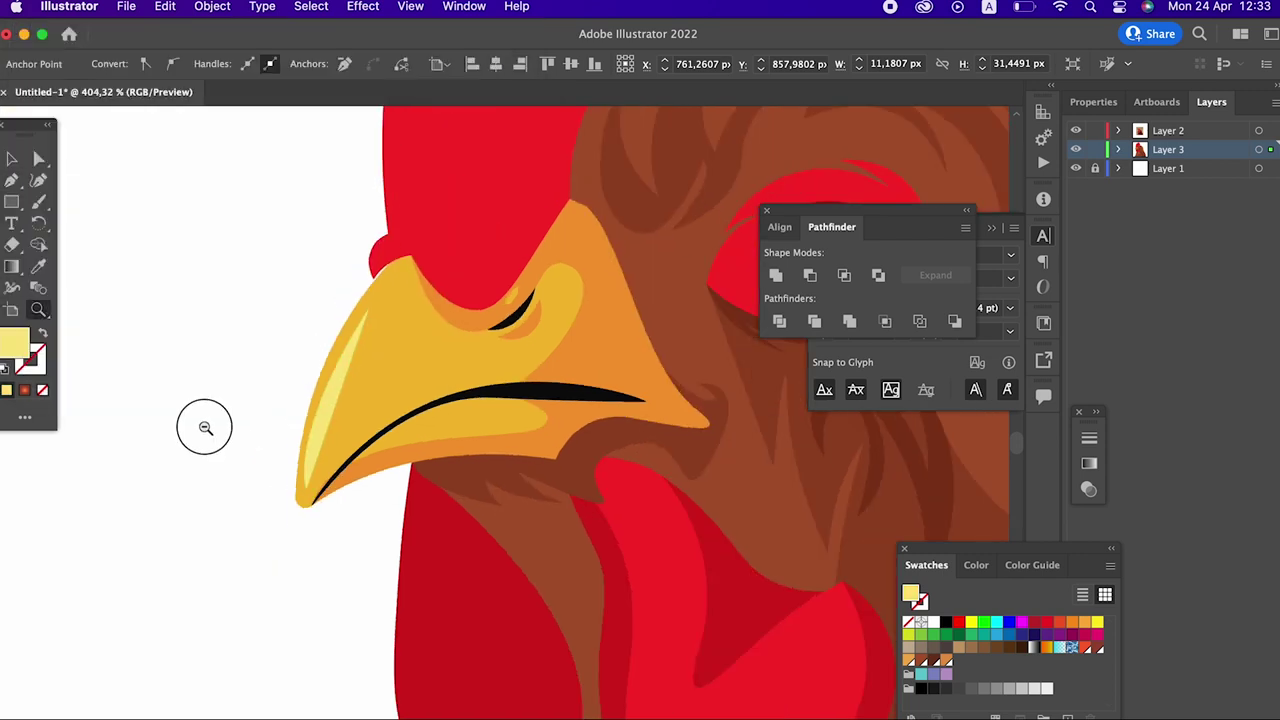
left_click_drag(200, 429, 343, 521)
left_click(343, 521)
left_click(40, 183)
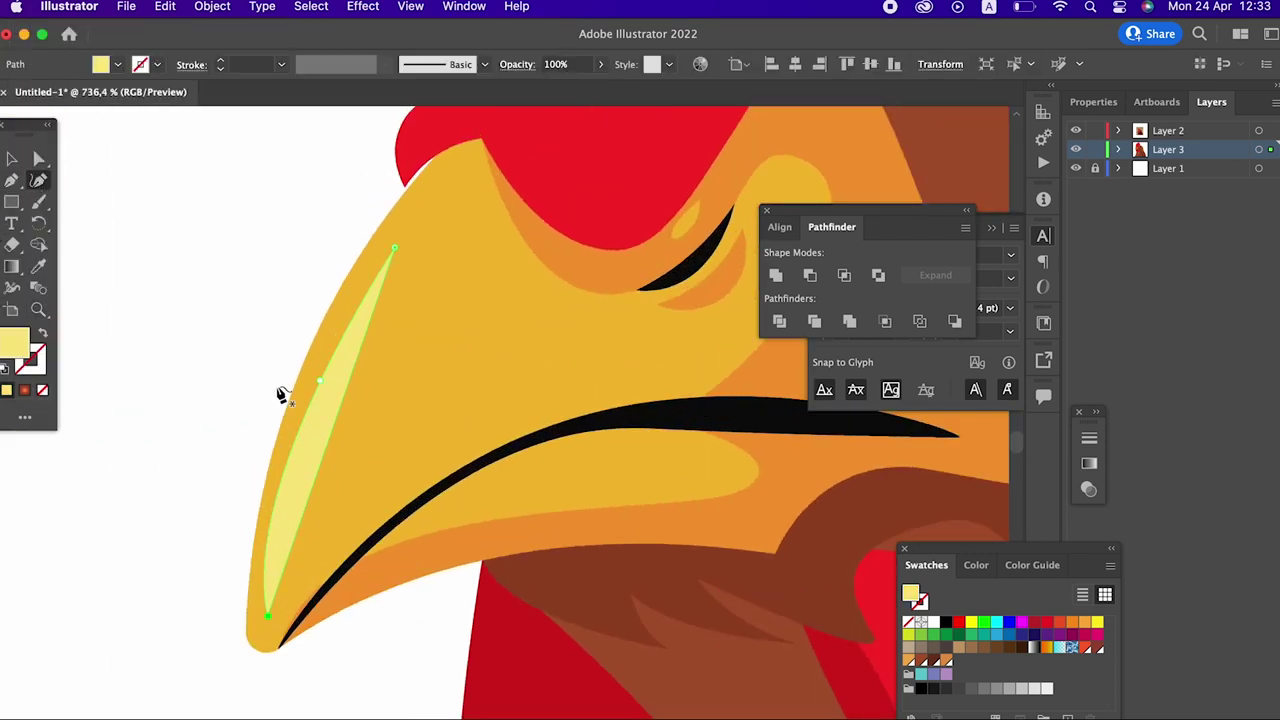
left_click_drag(319, 381, 341, 325)
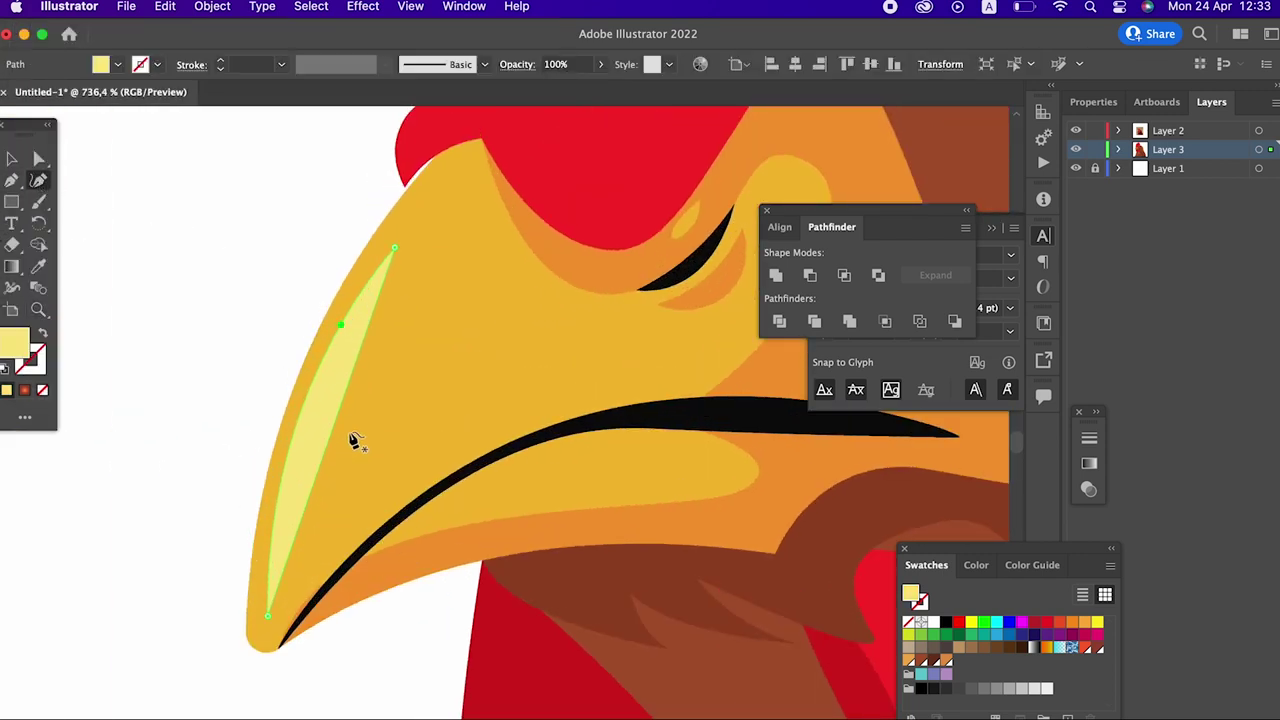
key("z")
scroll(143, 357, "down", 5)
scroll(251, 365, "up", 2)
scroll(379, 449, "down", 1)
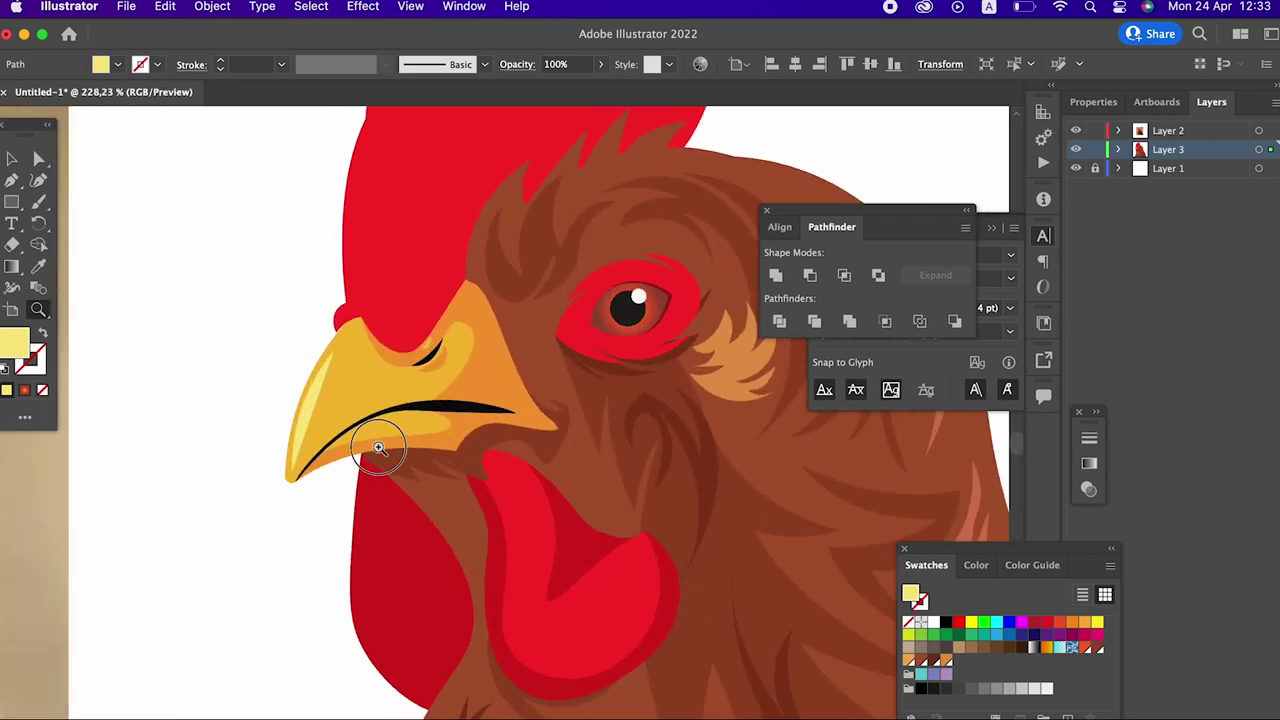
scroll(379, 449, "up", 4)
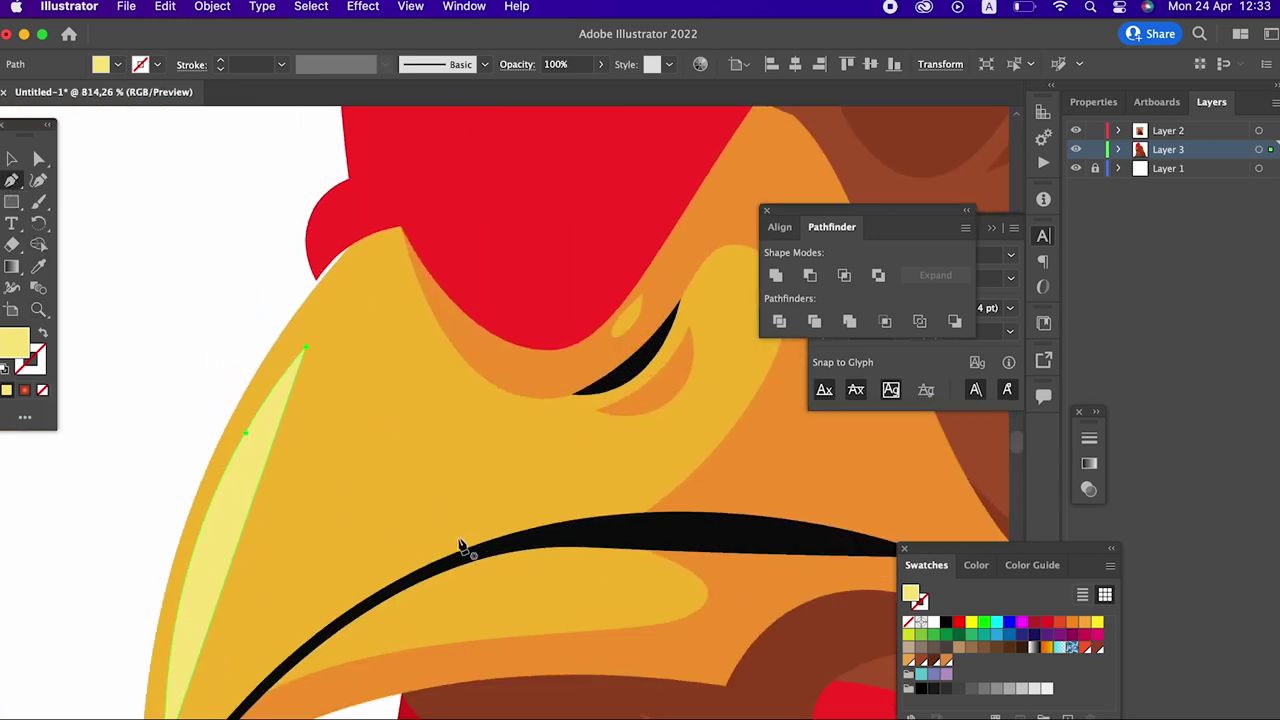
left_click_drag(757, 530, 442, 431)
left_click_drag(585, 434, 773, 493)
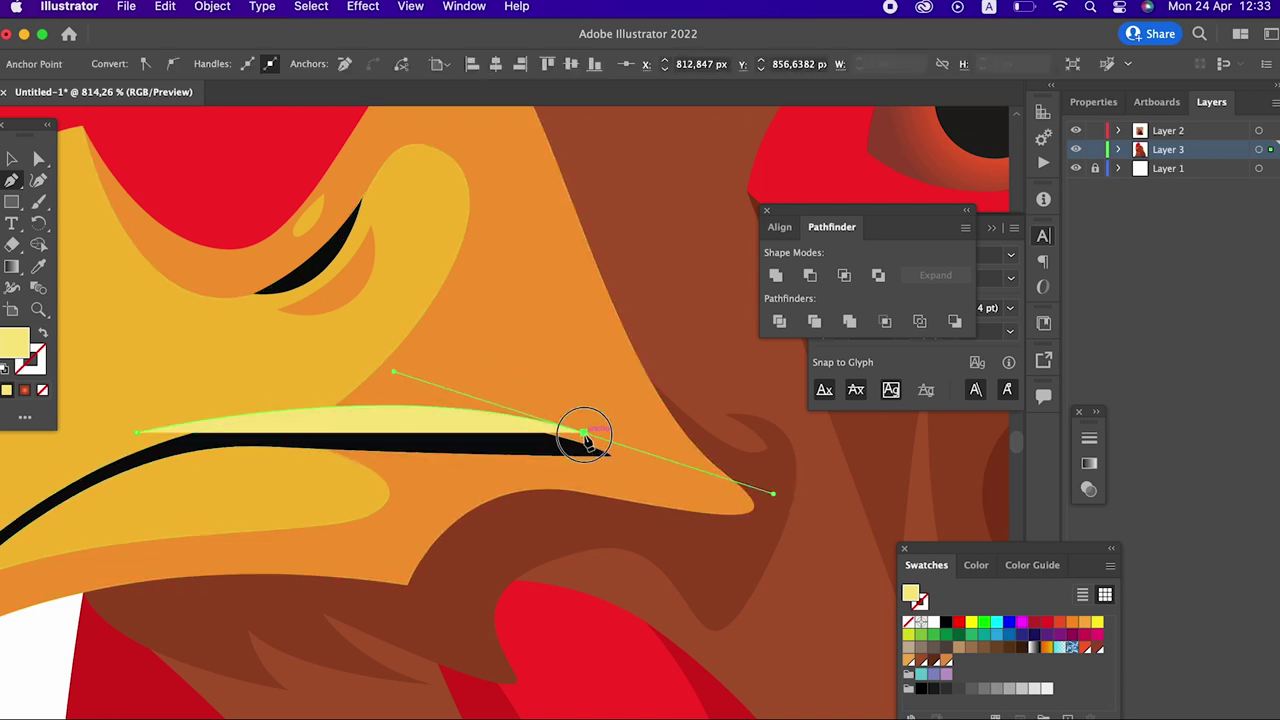
scroll(500, 420, "left", 5)
left_click_drag(399, 361, 293, 510)
key("z")
scroll(362, 183, "down", 3)
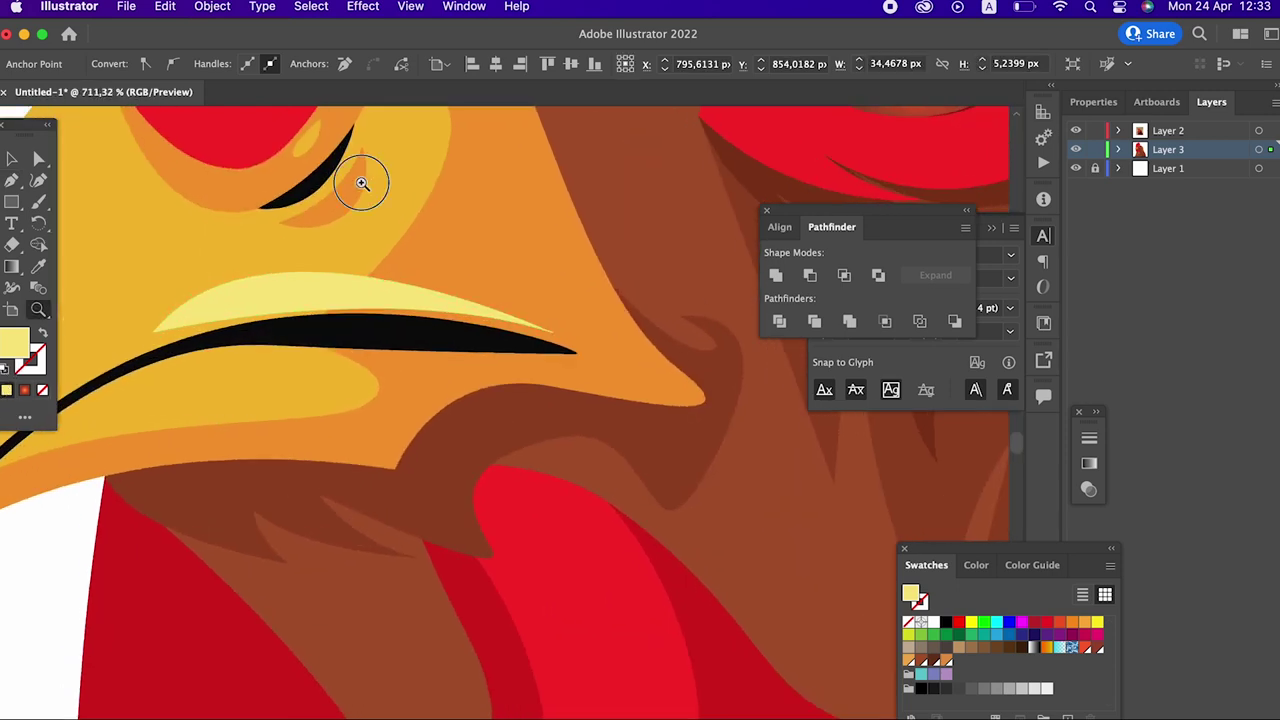
scroll(362, 183, "up", 3)
left_click(39, 180)
left_click_drag(440, 352, 465, 340)
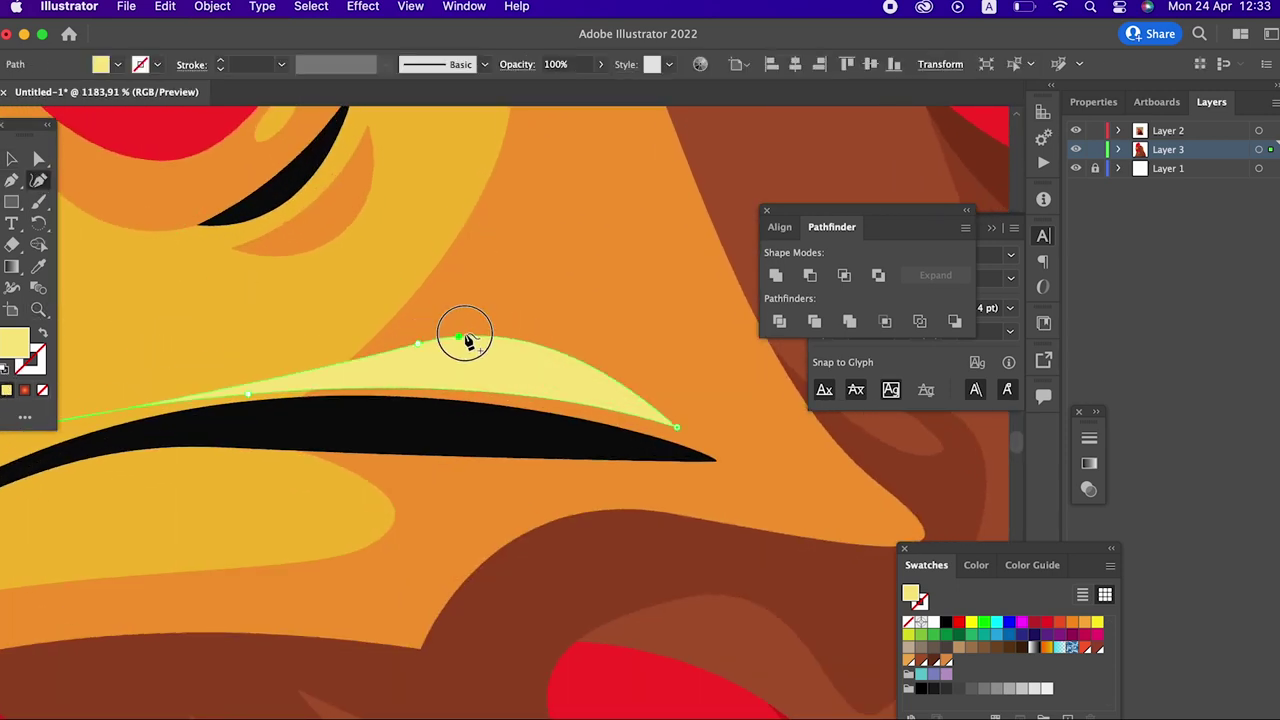
key("z")
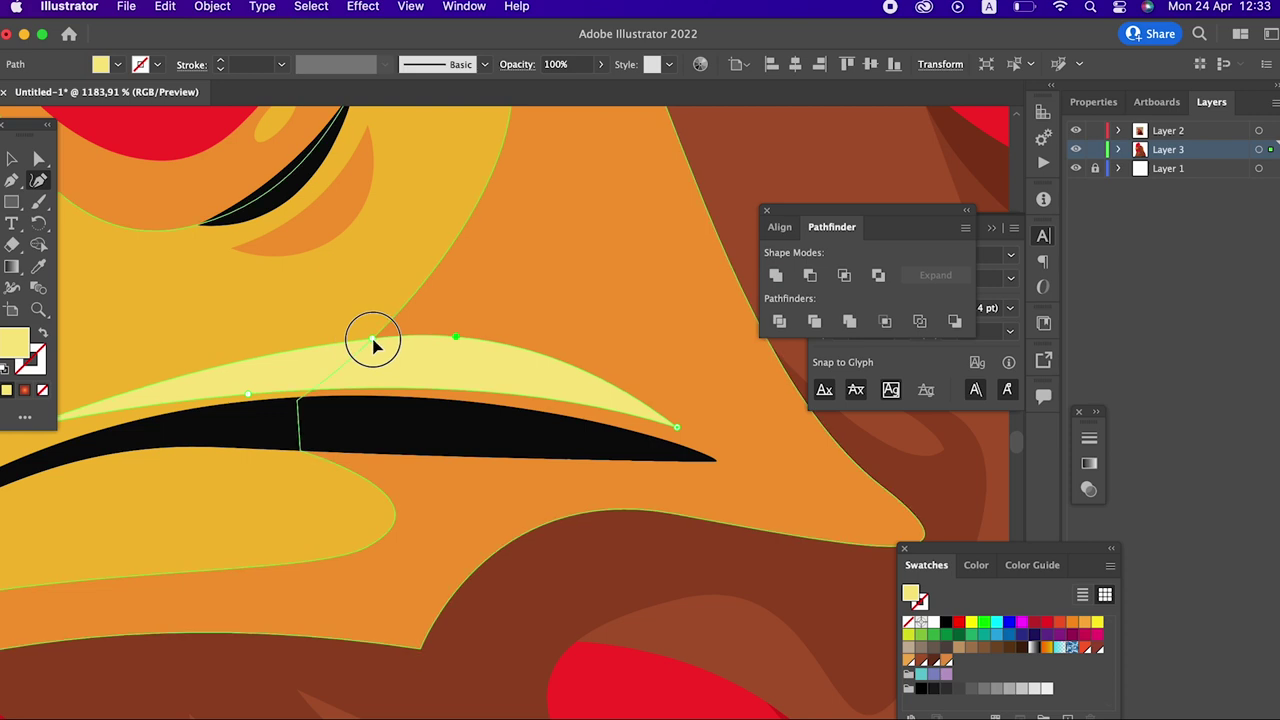
scroll(600, 337, "down", 2)
scroll(393, 405, "down", 3)
scroll(612, 340, "up", 5)
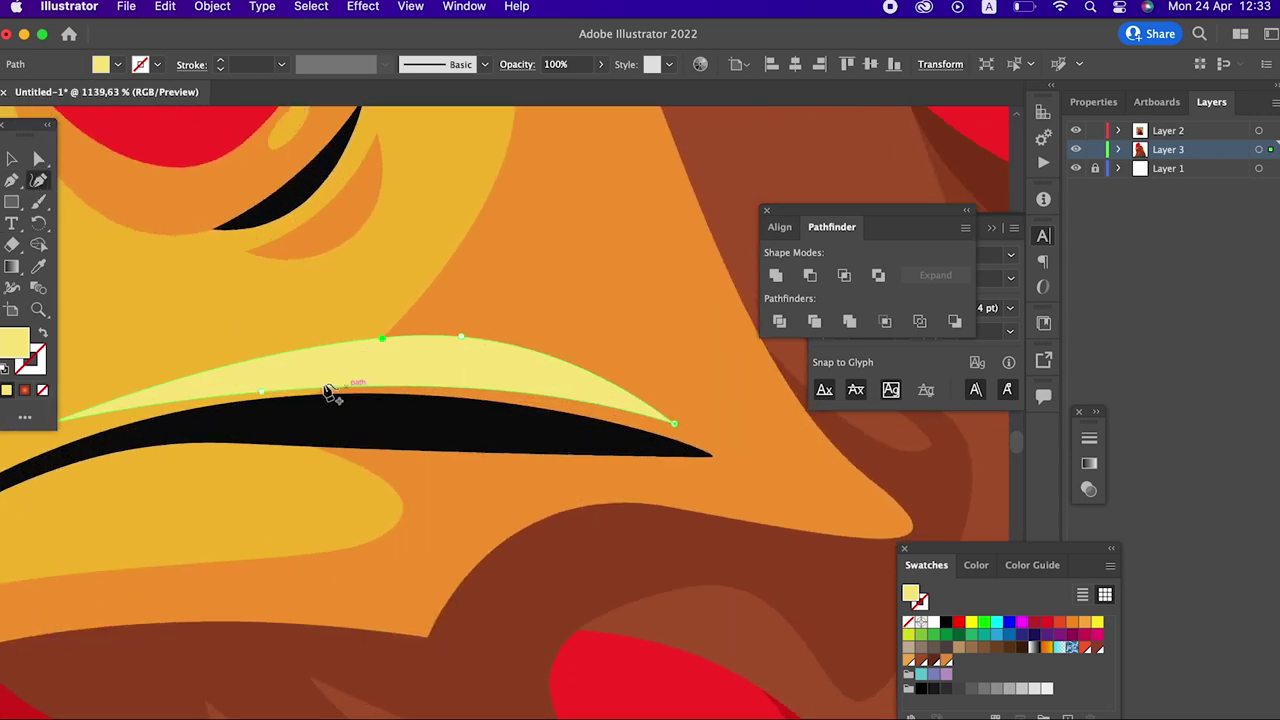
left_click_drag(262, 393, 305, 382)
key("z")
scroll(131, 366, "down", 5)
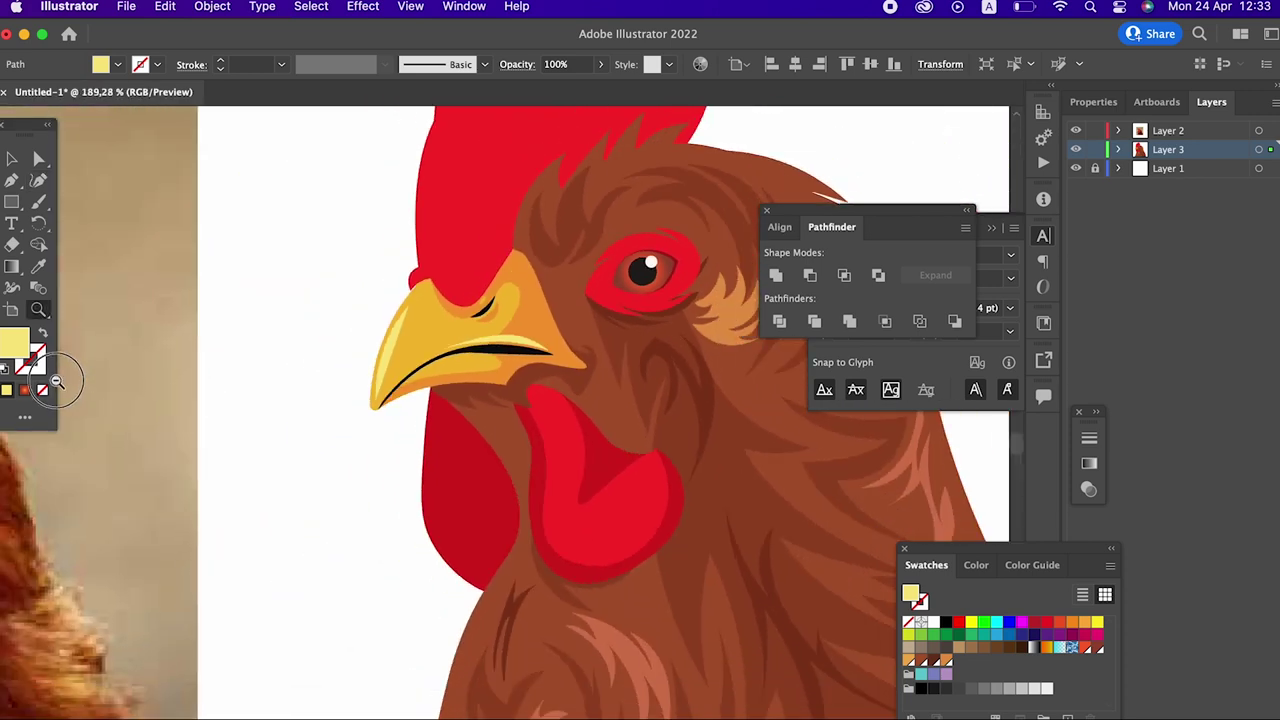
scroll(57, 381, "down", 2)
scroll(463, 400, "down", 3)
scroll(457, 271, "up", 4)
scroll(224, 346, "down", 5)
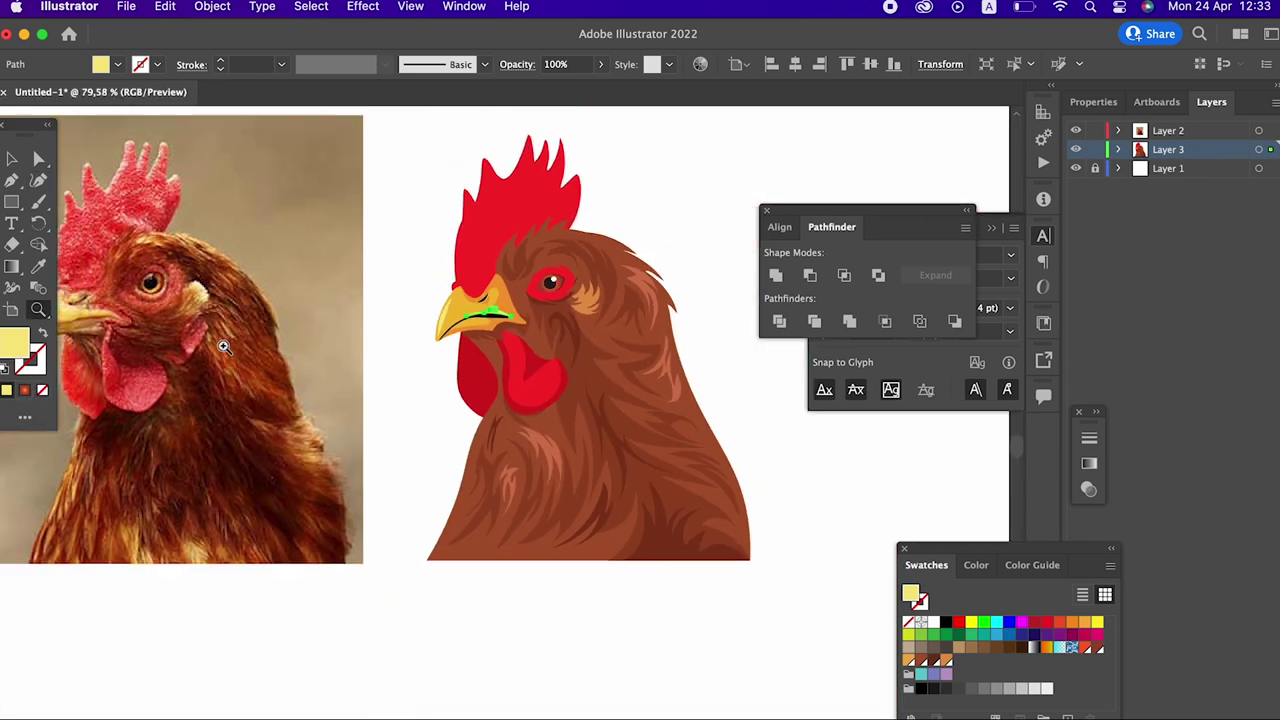
scroll(500, 308, "down", 1)
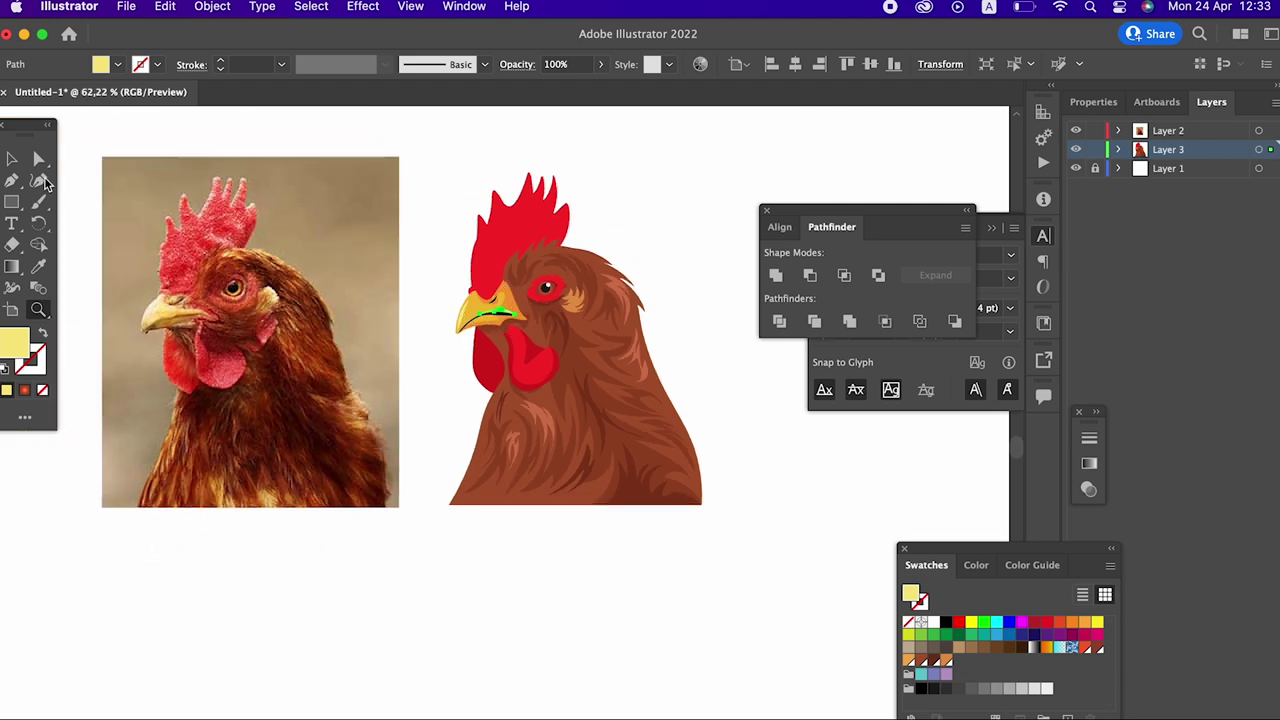
left_click(12, 158)
left_click(620, 630)
scroll(640, 520, "up", 2)
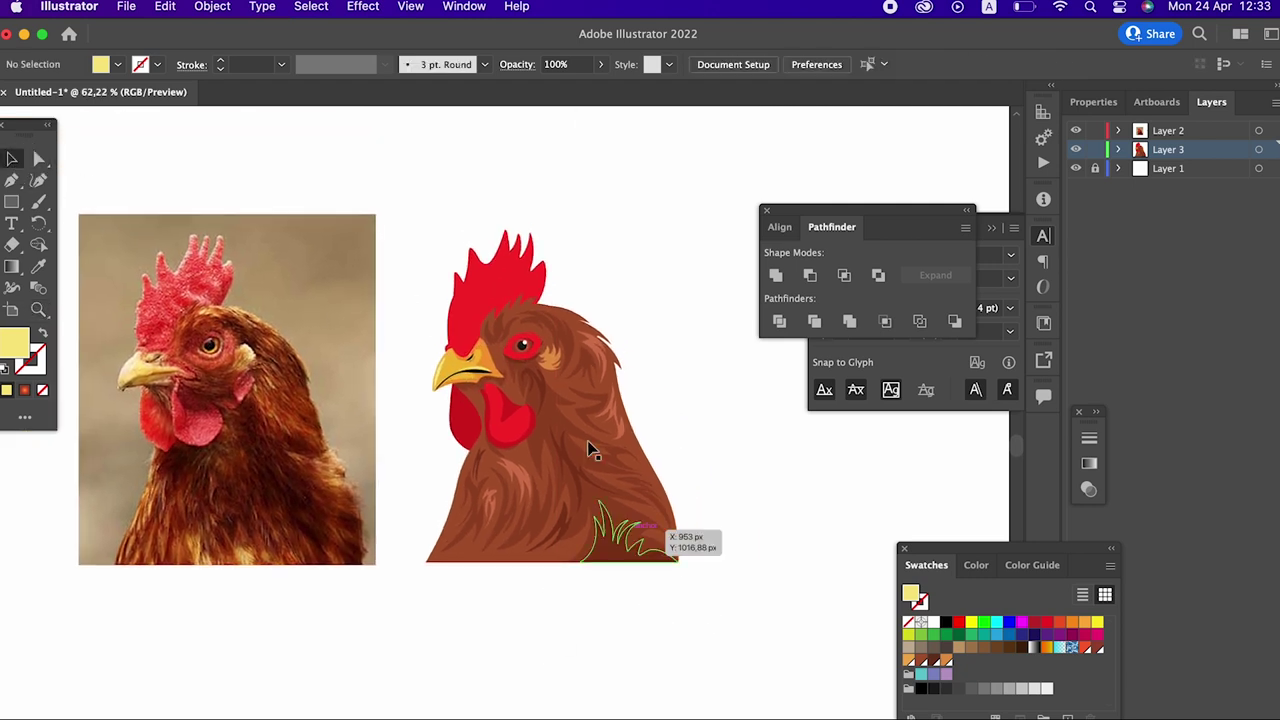
key("z")
scroll(640, 420, "up", 4)
scroll(603, 446, "up", 1)
scroll(494, 516, "up", 2)
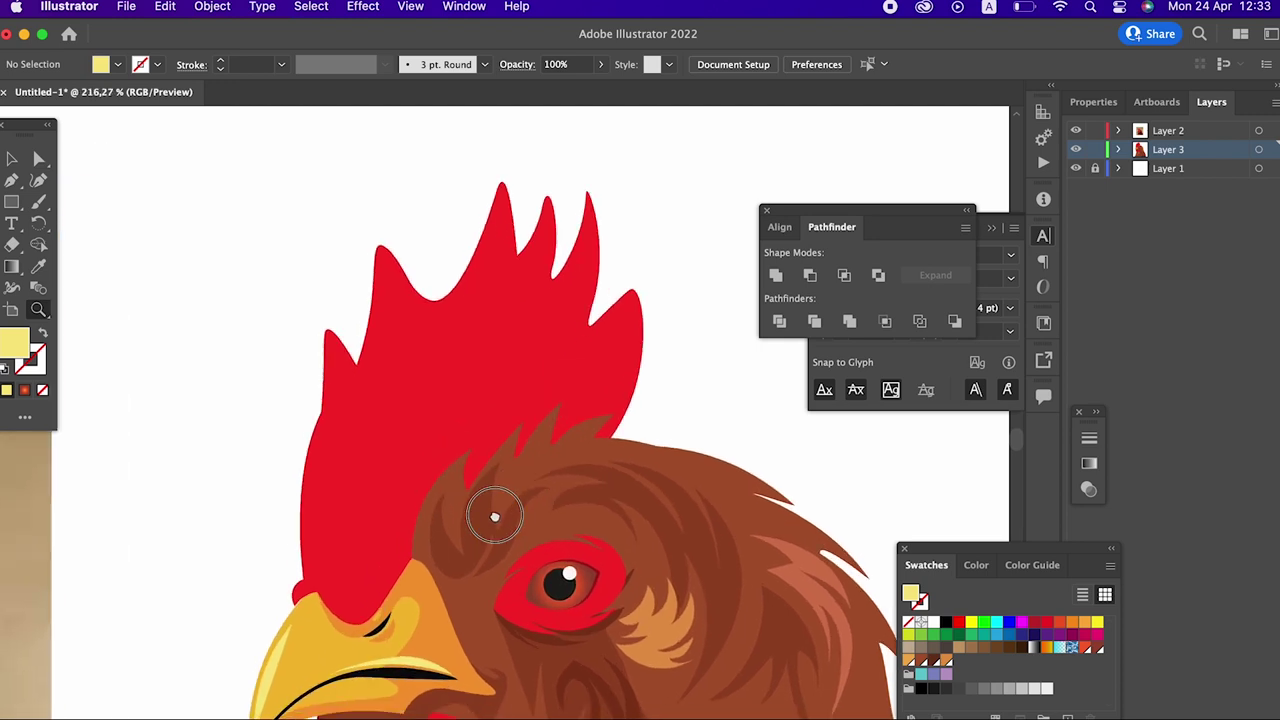
scroll(494, 516, "down", 1)
scroll(534, 400, "down", 1)
scroll(500, 380, "down", 2)
scroll(223, 371, "down", 1)
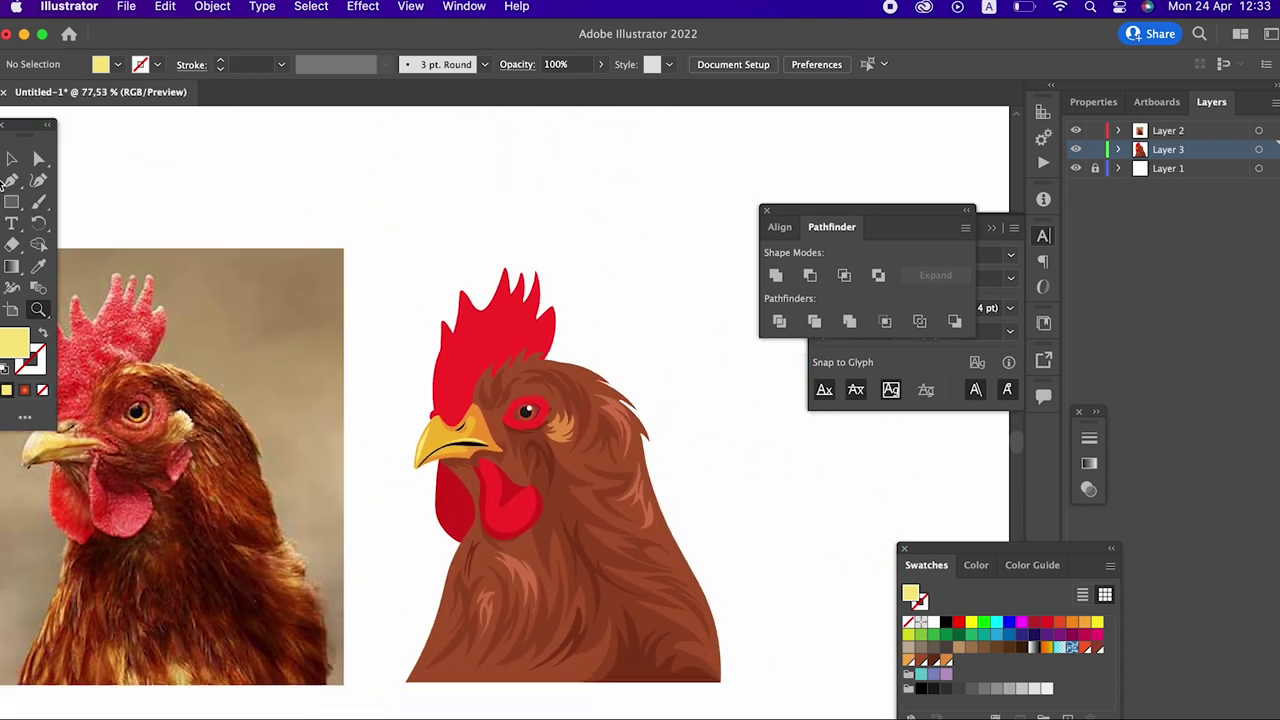
Step: Isolate the comb, inspect its outline, and zoom in on it with nothing selected
double_click(518, 330)
left_click(627, 341)
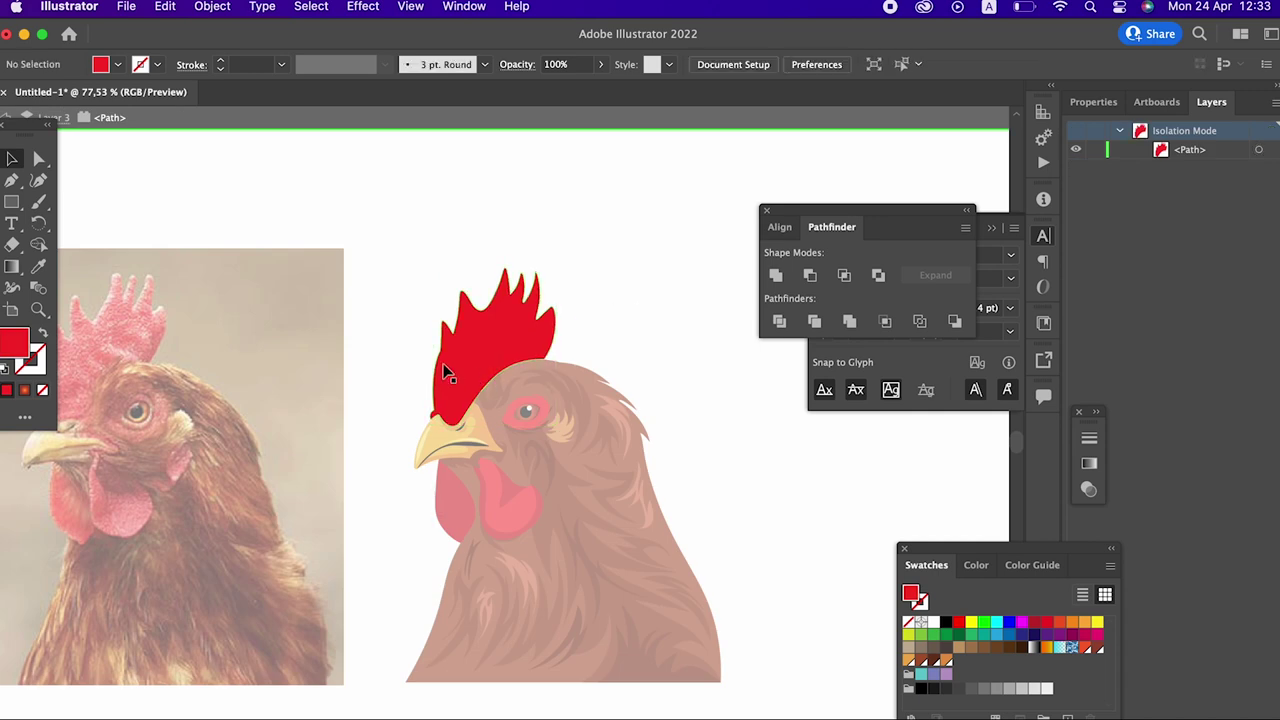
key("z")
left_click_drag(447, 374, 446, 374)
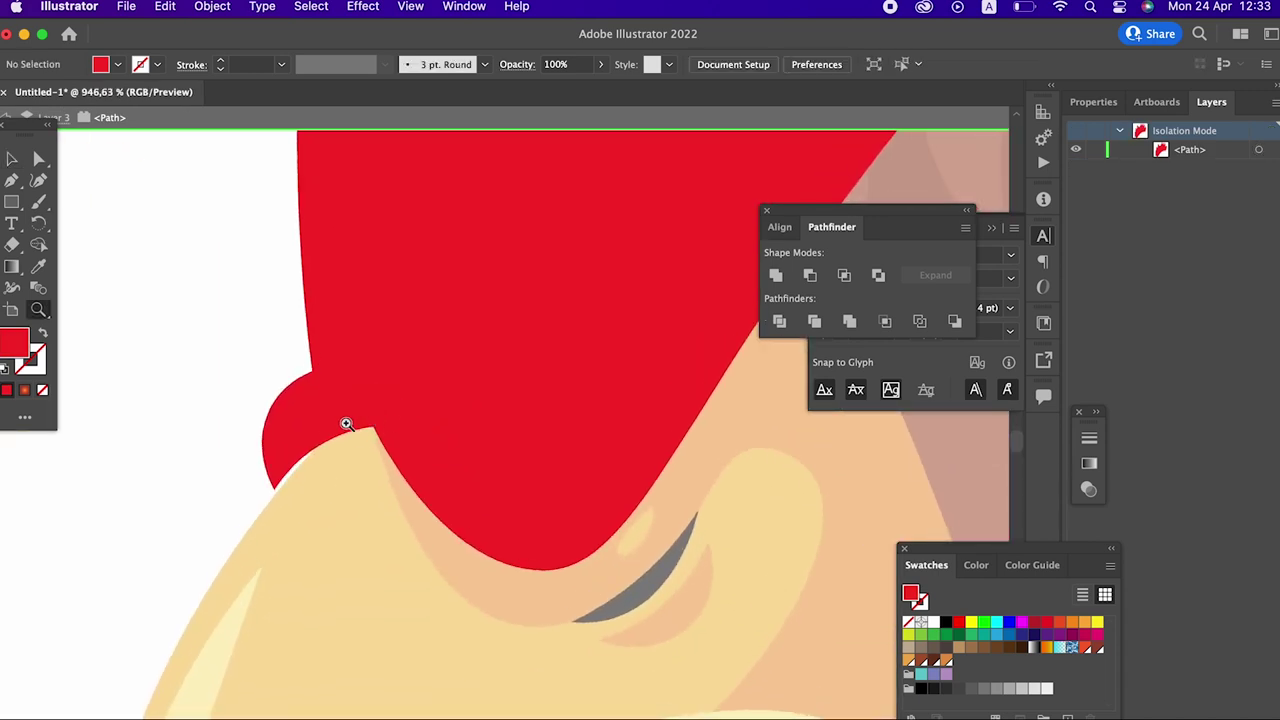
left_click(446, 300)
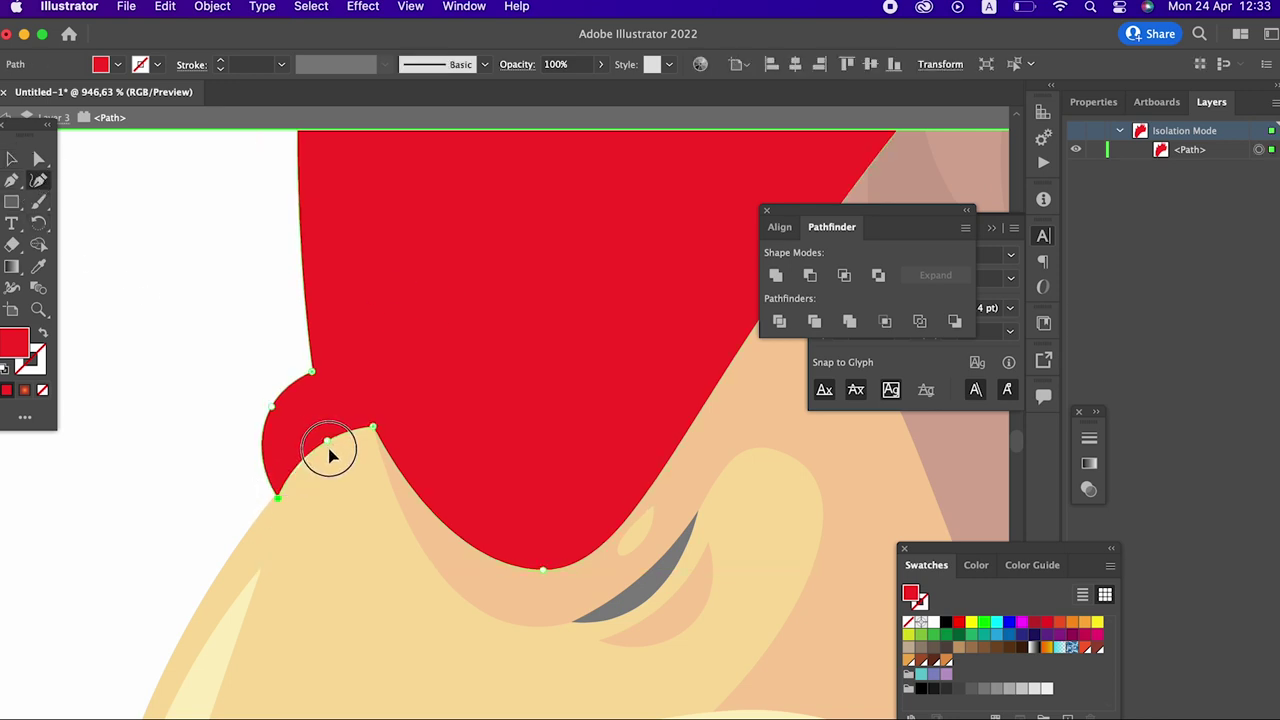
left_click(191, 551, "super")
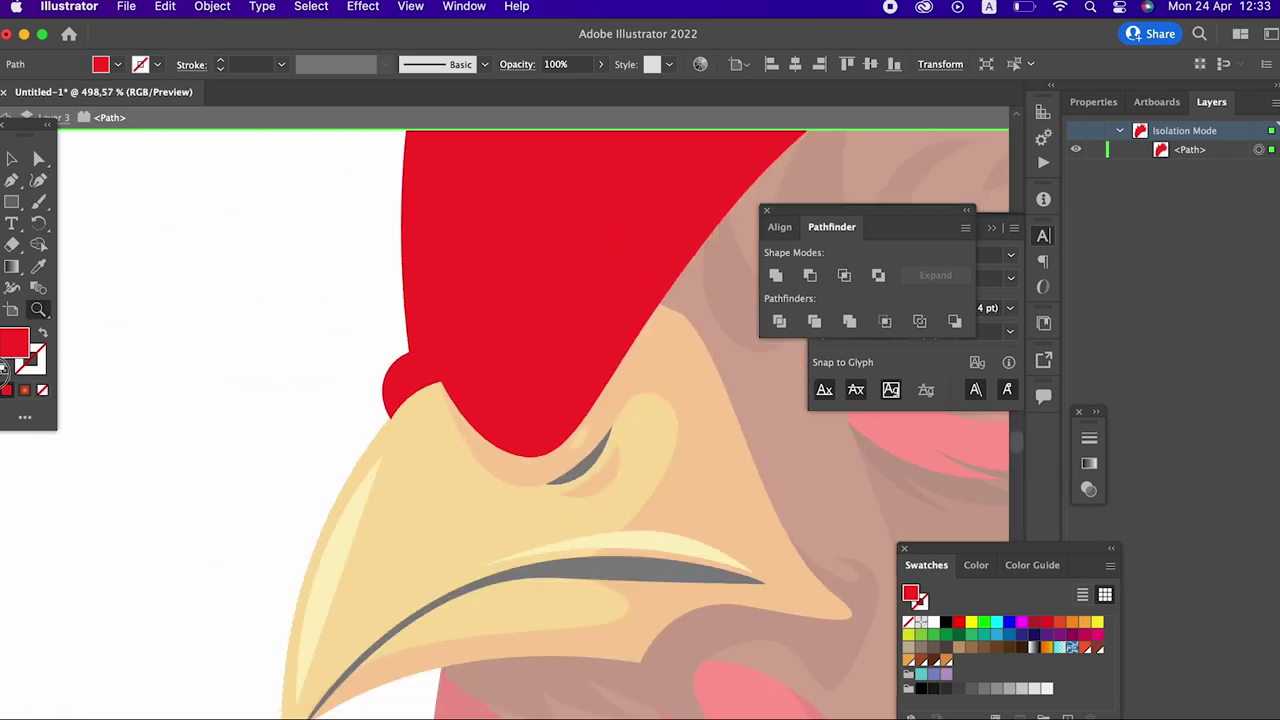
left_click_drag(486, 360, 299, 368)
key("super+shift+a")
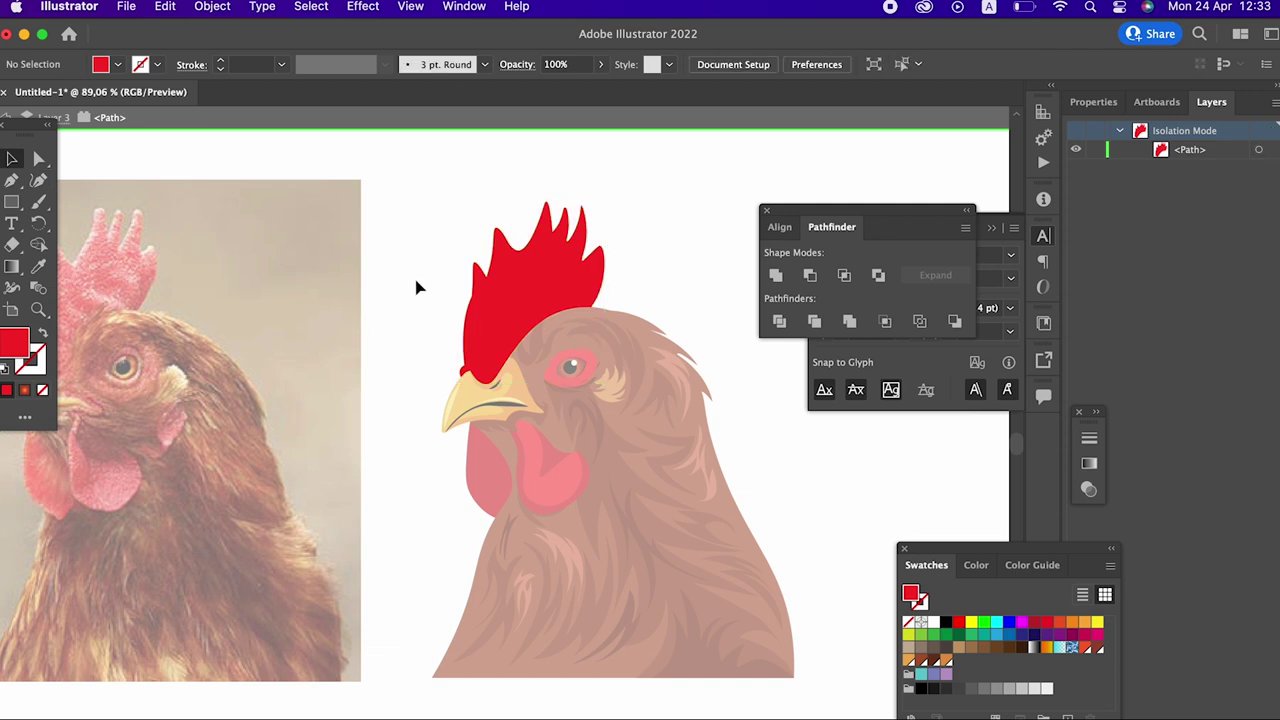
mouse_move(415, 286)
left_mouse_down()
mouse_move(383, 365)
mouse_move(393, 412)
left_mouse_up()
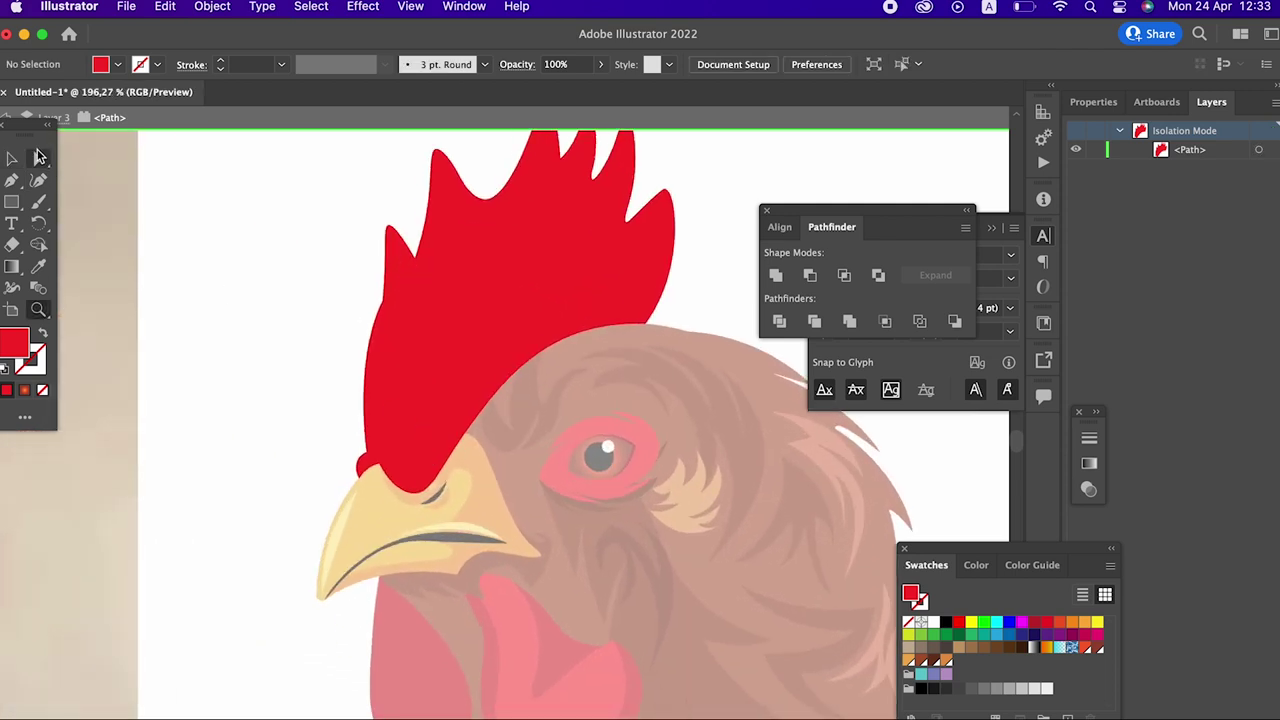
Step: Draw a shading shape across the comb's lower half and fill it darker red #D31616
left_click(13, 181)
left_click(361, 290)
mouse_move(386, 254)
left_mouse_down()
mouse_move(400, 270)
mouse_move(396, 338)
left_mouse_up()
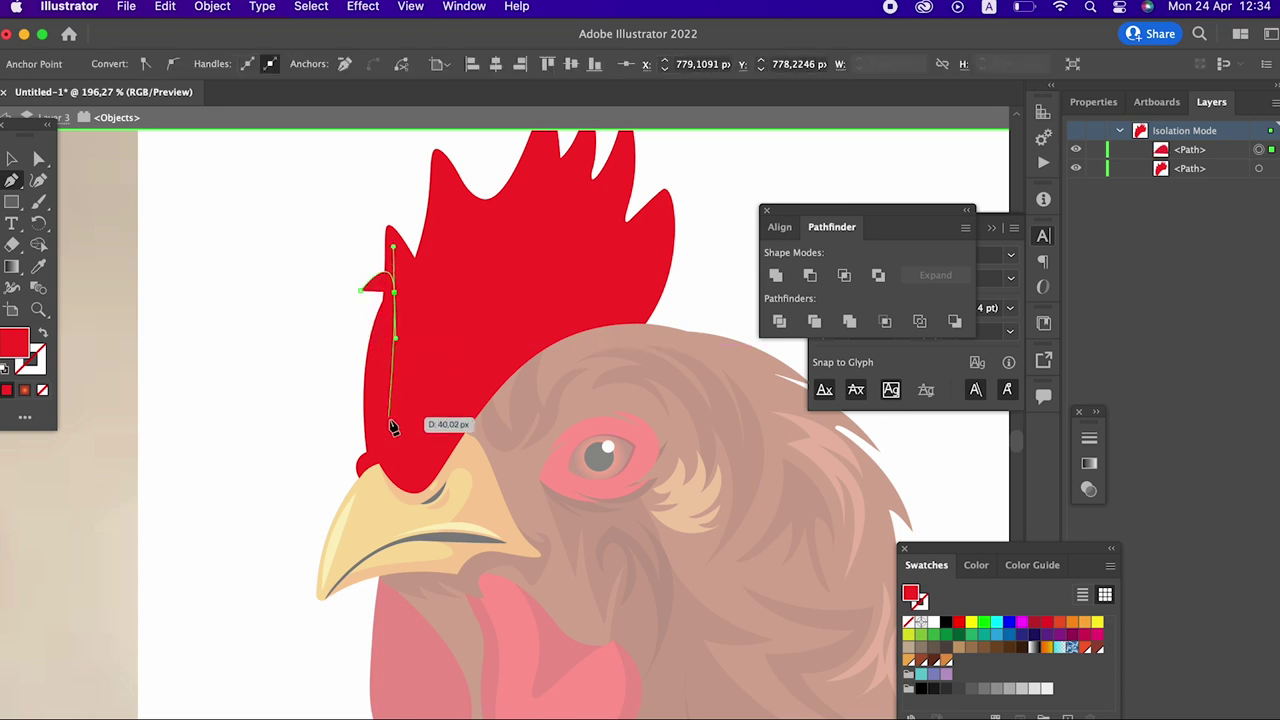
left_click_drag(556, 292, 640, 295)
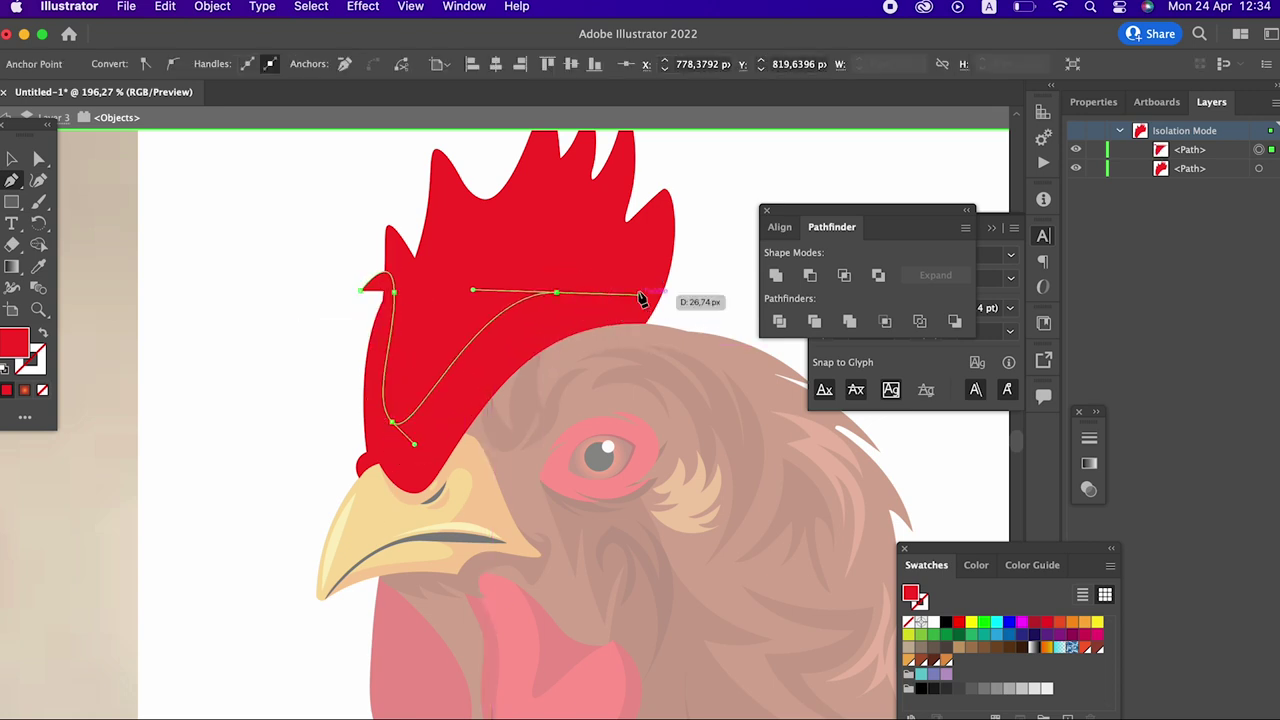
left_click_drag(567, 247, 590, 244)
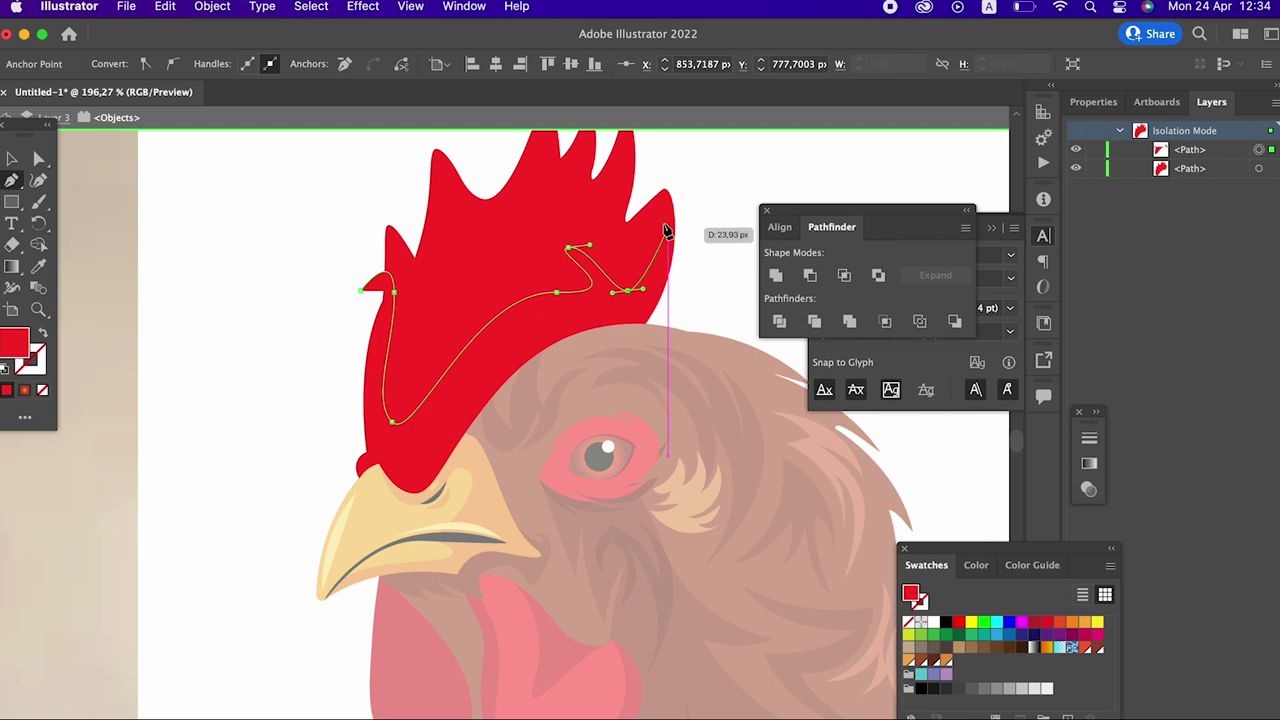
left_click_drag(660, 180, 646, 148)
left_click_drag(725, 230, 706, 306)
left_click_drag(418, 545, 338, 522)
left_click_drag(370, 328, 366, 297)
left_click(365, 297)
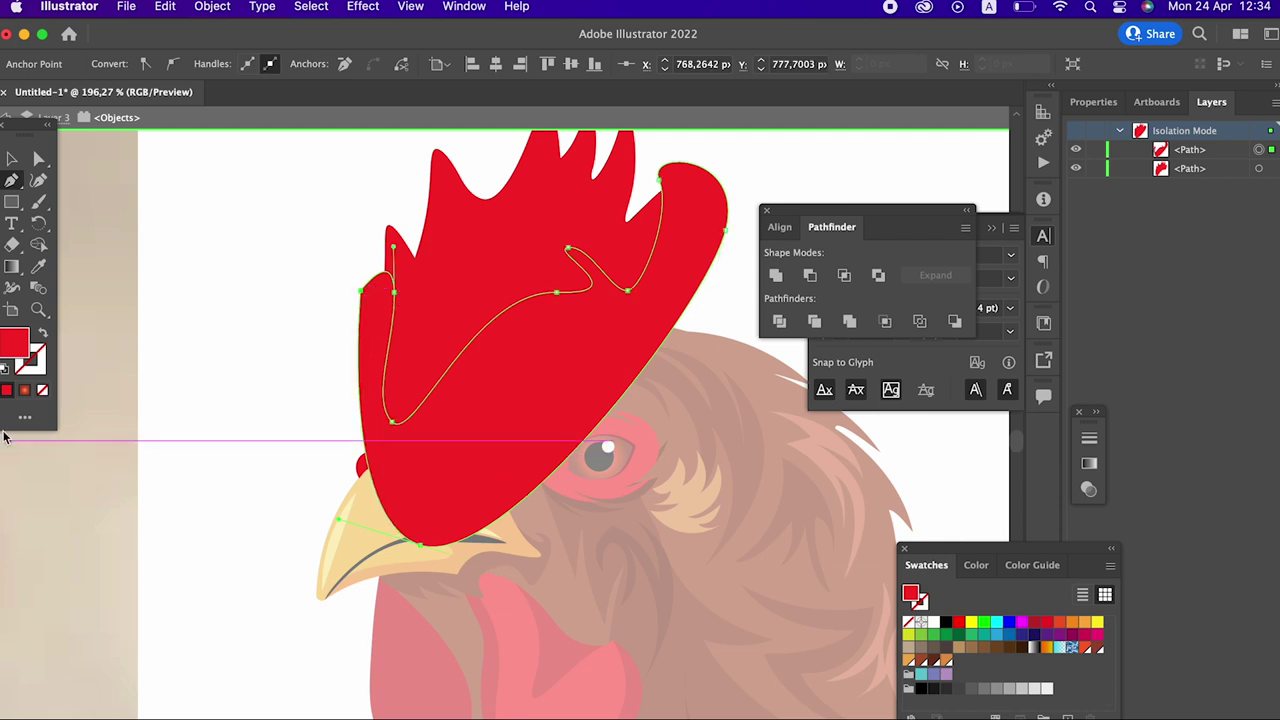
double_click(14, 343)
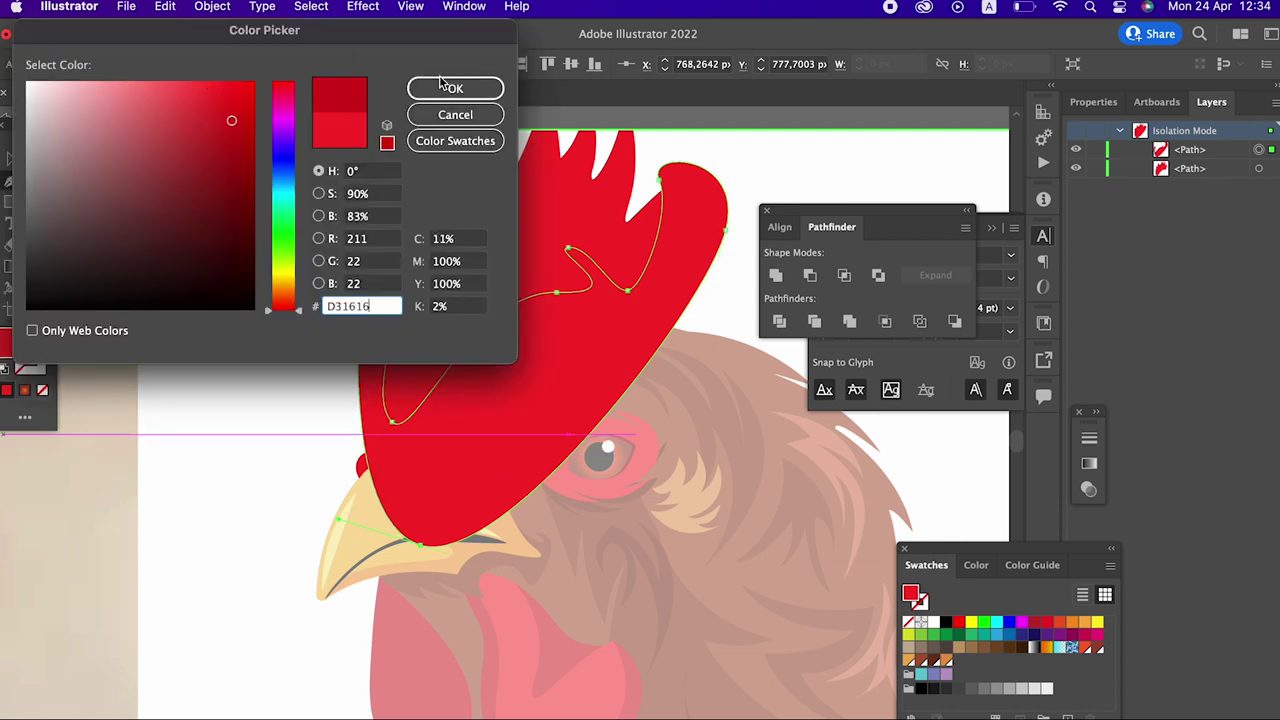
left_click(452, 88)
Step: Add a curved dark-red shading strip along the comb's leftmost spike
key("z")
left_click(500, 351)
left_click(257, 449)
left_click(240, 404)
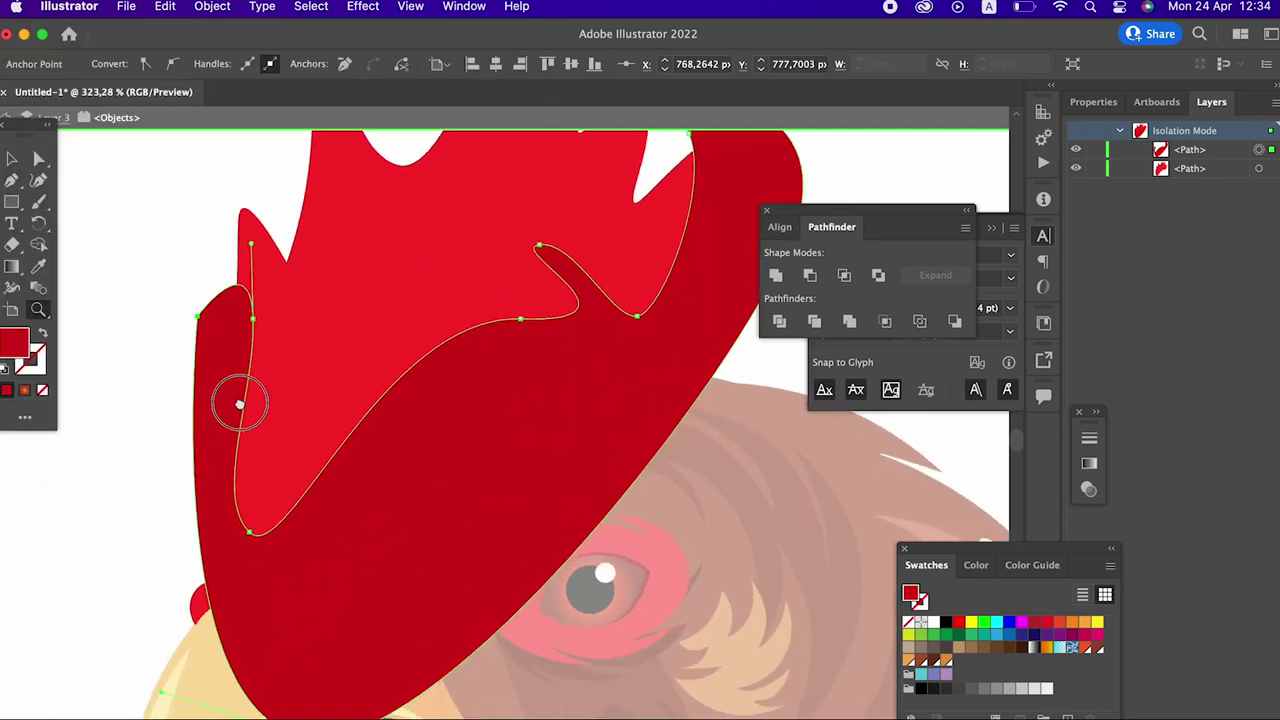
left_click(177, 380, "alt")
left_click_drag(300, 394, 520, 394)
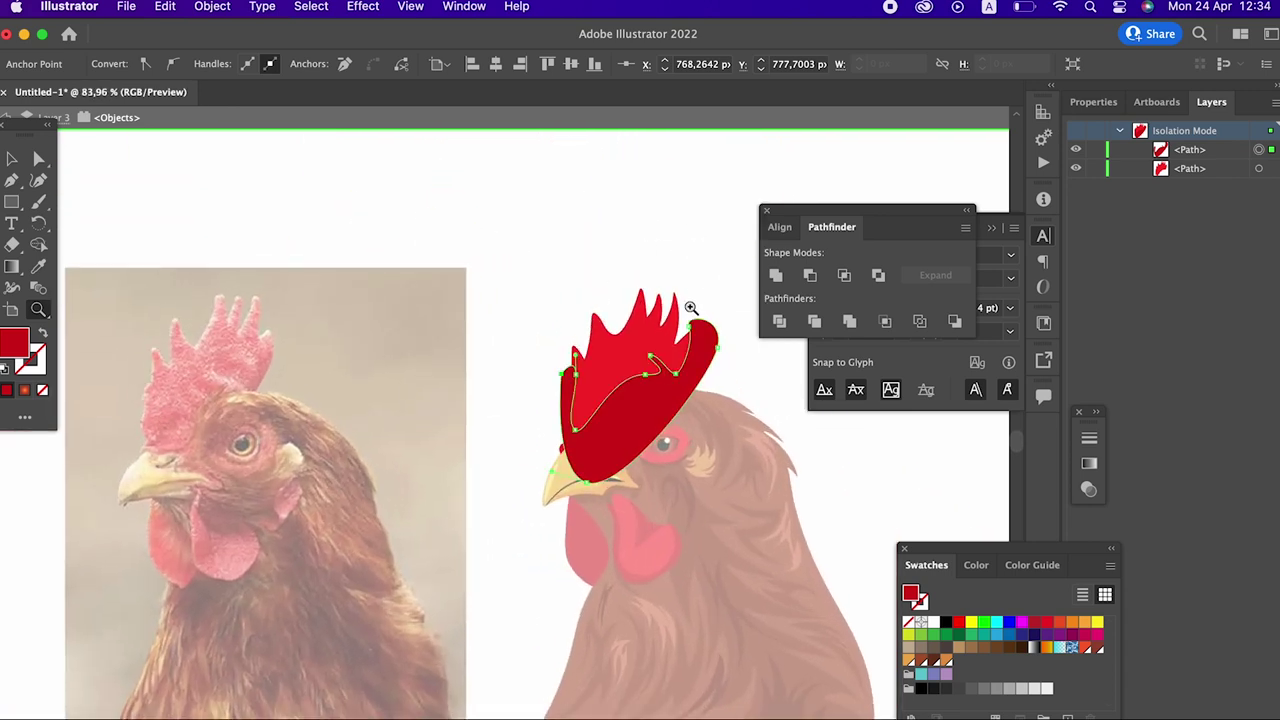
left_click(690, 307)
left_click(500, 343)
left_click(420, 429)
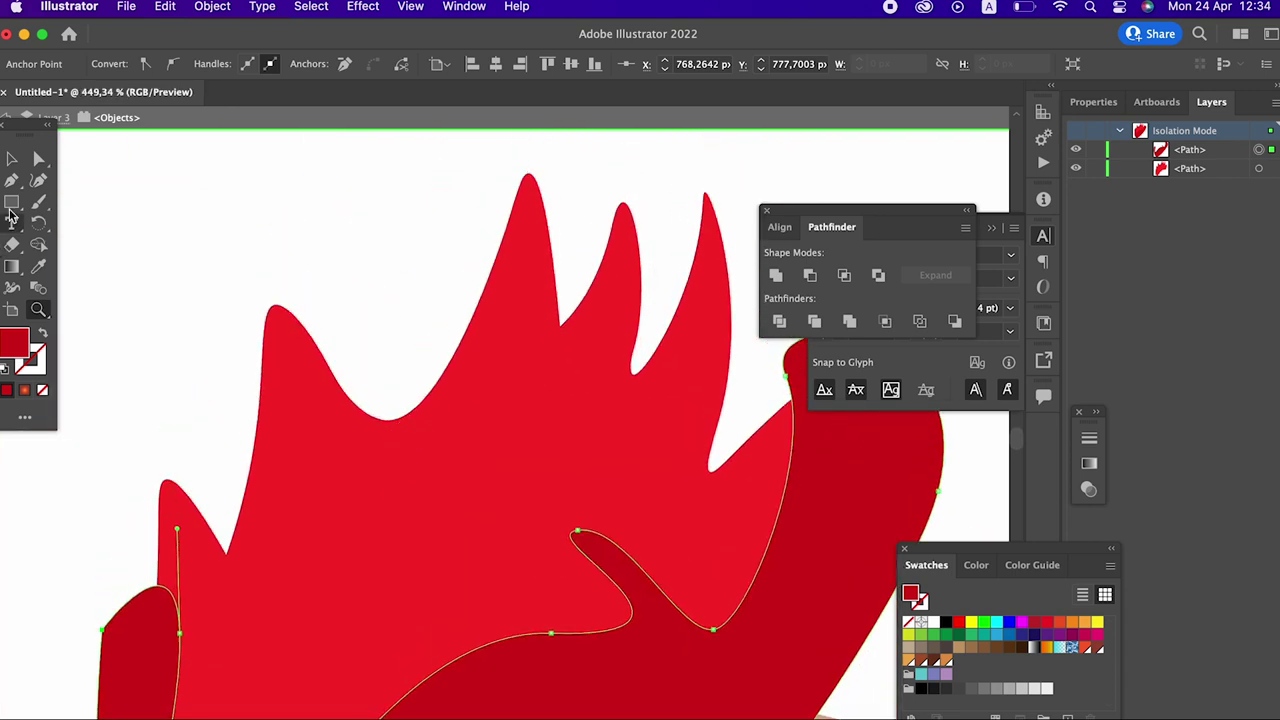
left_click(259, 306)
left_click_drag(323, 398, 341, 469)
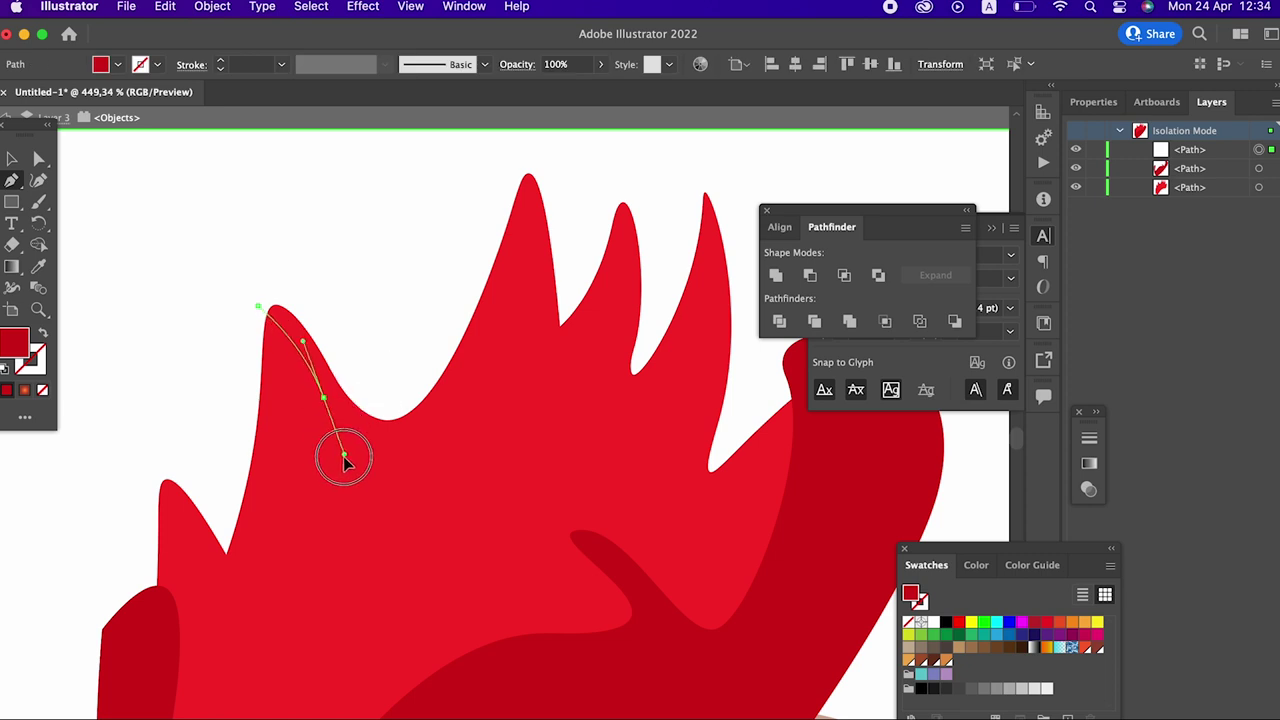
left_click_drag(420, 401, 430, 374)
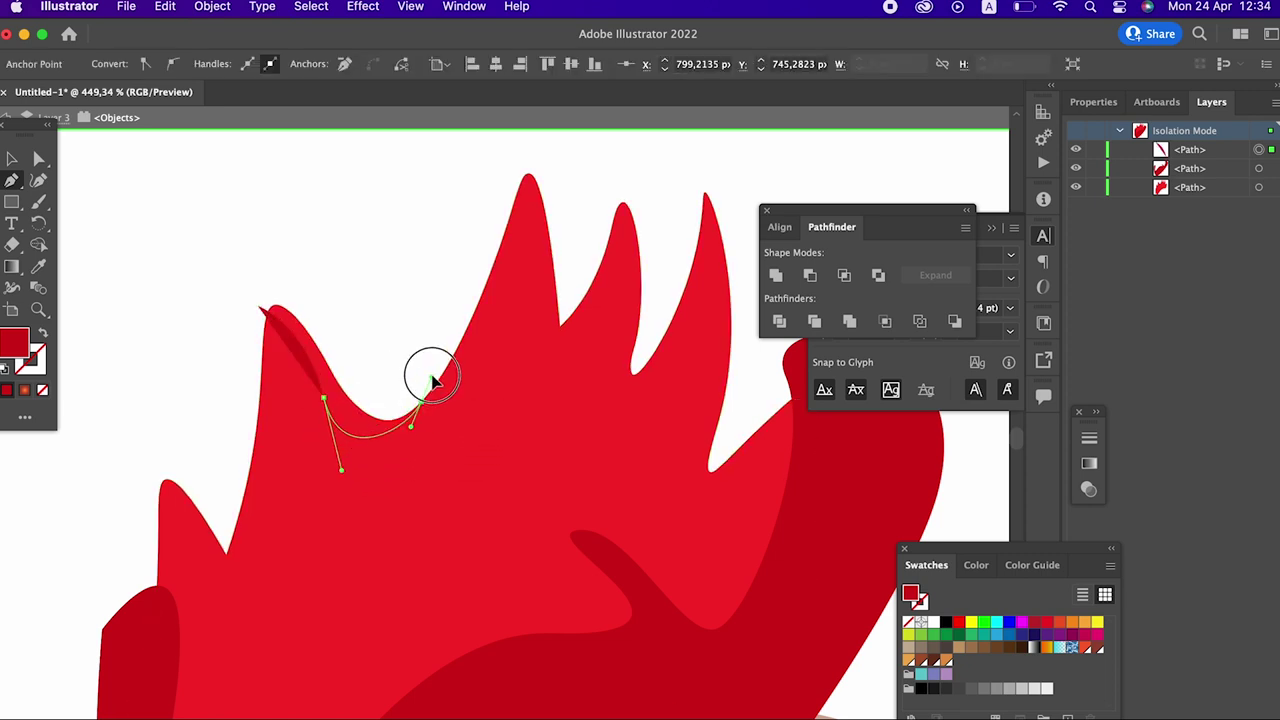
left_click(259, 312)
Step: Add a shading strip down the next comb spike
scroll(306, 260, "right", 5)
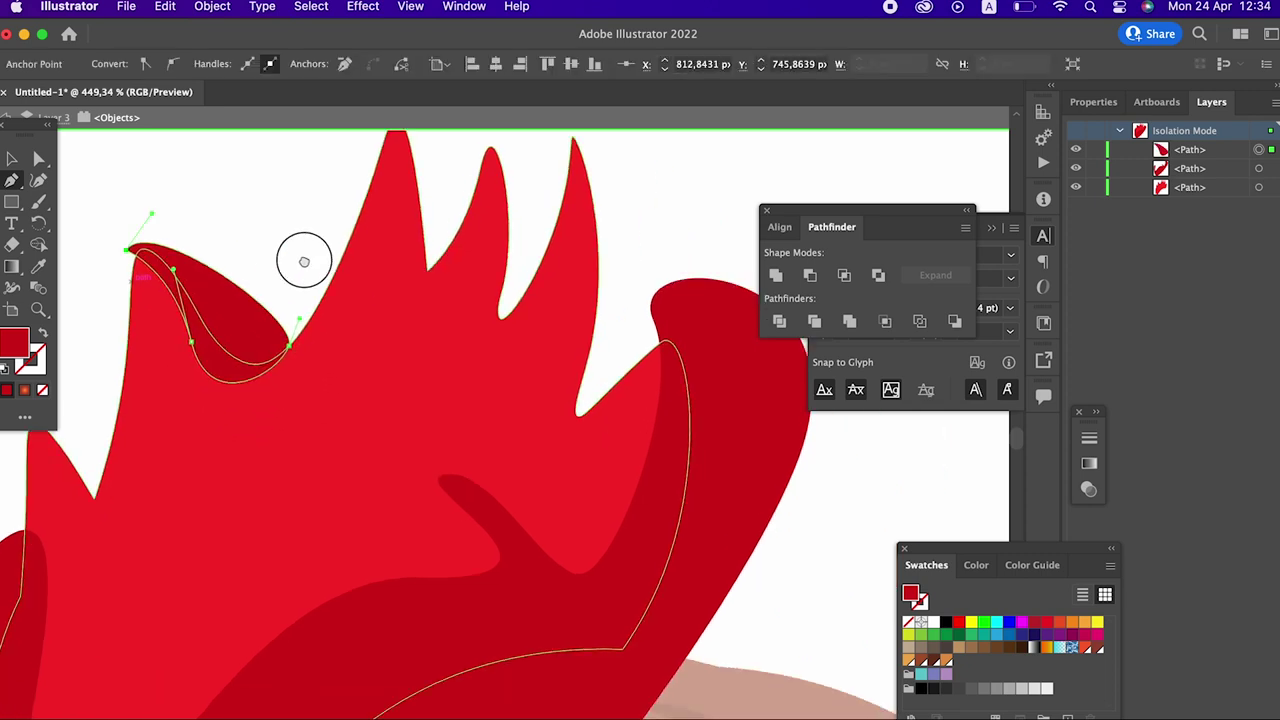
left_click_drag(308, 255, 345, 310)
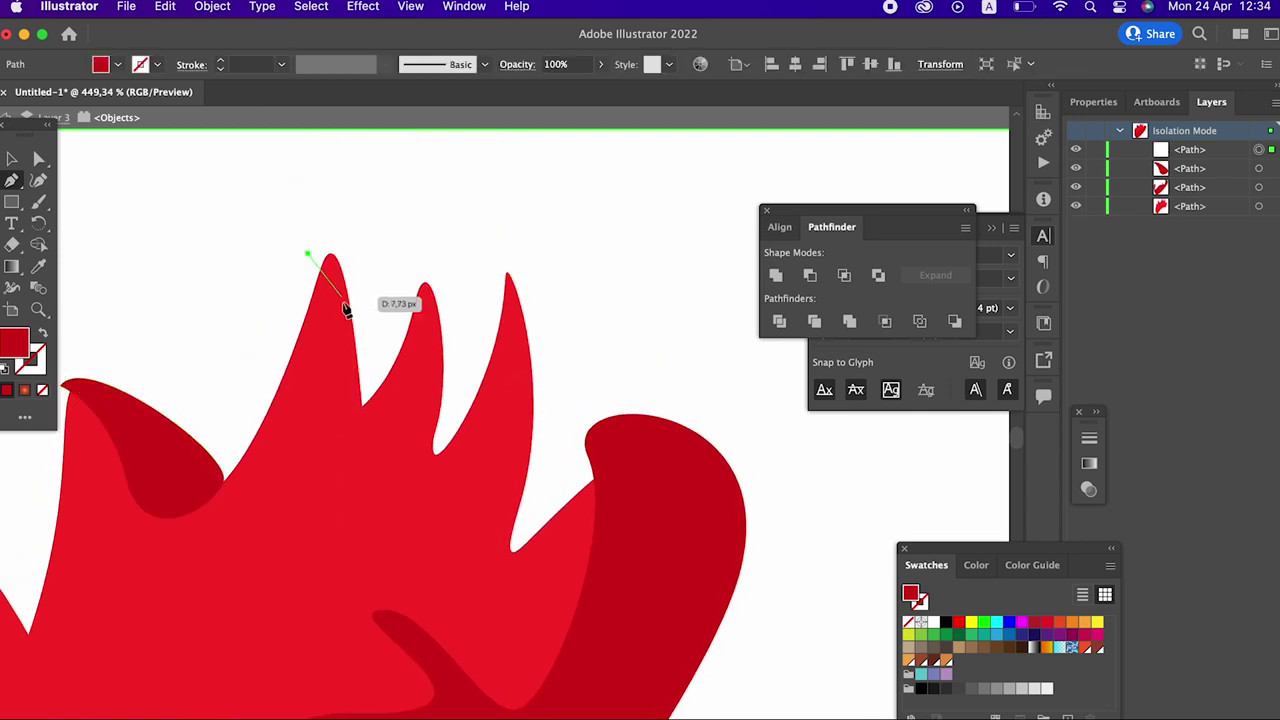
left_click_drag(338, 420, 340, 418)
left_click(358, 412)
left_click_drag(367, 254, 367, 250)
left_click(308, 257)
Step: Add shading strips down another spike and the tall right spike
scroll(297, 289, "down", 3)
scroll(297, 289, "right", 2)
left_click(335, 152)
left_click_drag(341, 327, 313, 514)
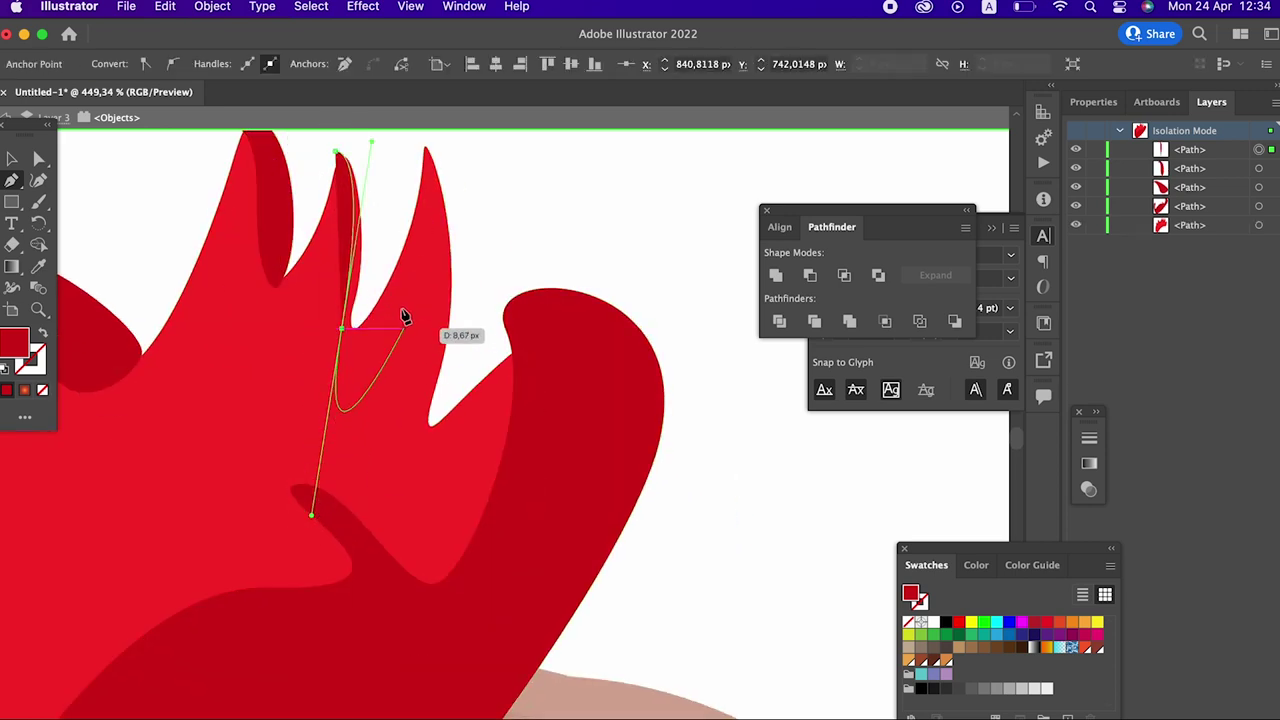
left_click(342, 328)
left_click_drag(384, 289, 398, 188)
left_click(337, 157)
scroll(420, 205, "up", 3)
left_click_drag(412, 228, 423, 244)
mouse_move(420, 378)
left_mouse_down()
mouse_move(398, 475)
mouse_move(418, 518)
left_mouse_up()
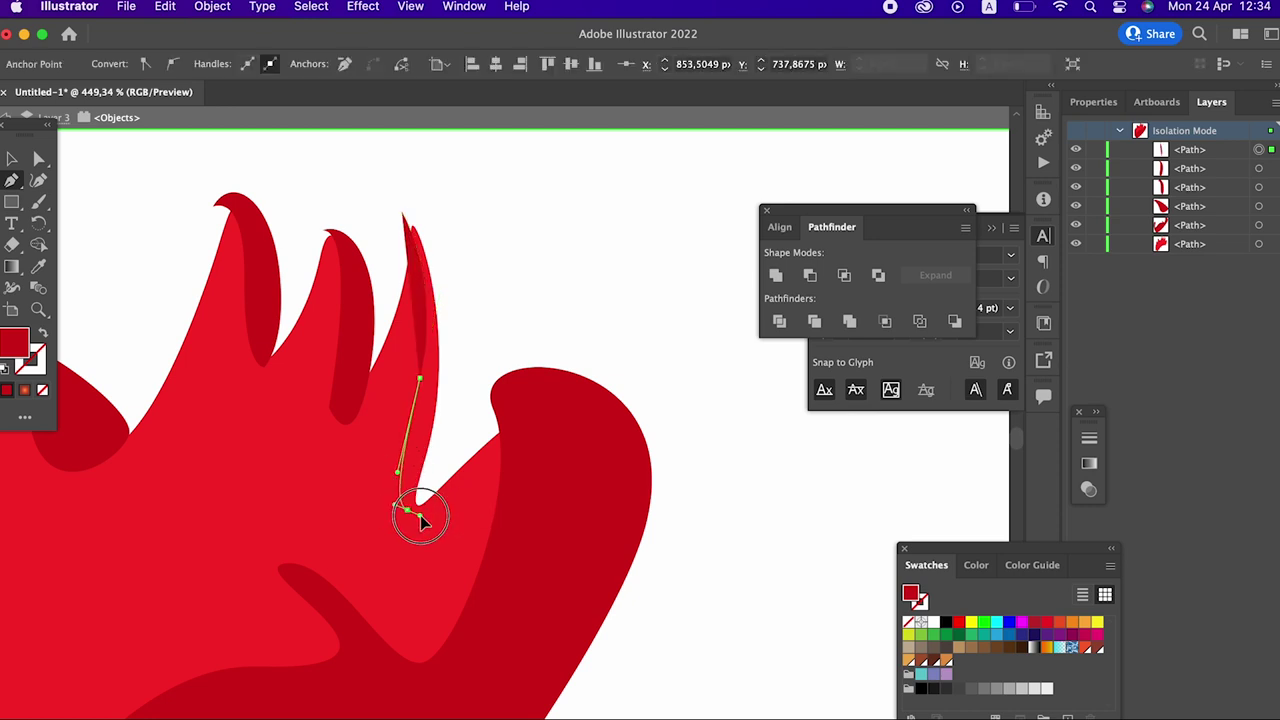
left_click(453, 460)
left_click_drag(401, 212, 323, 218)
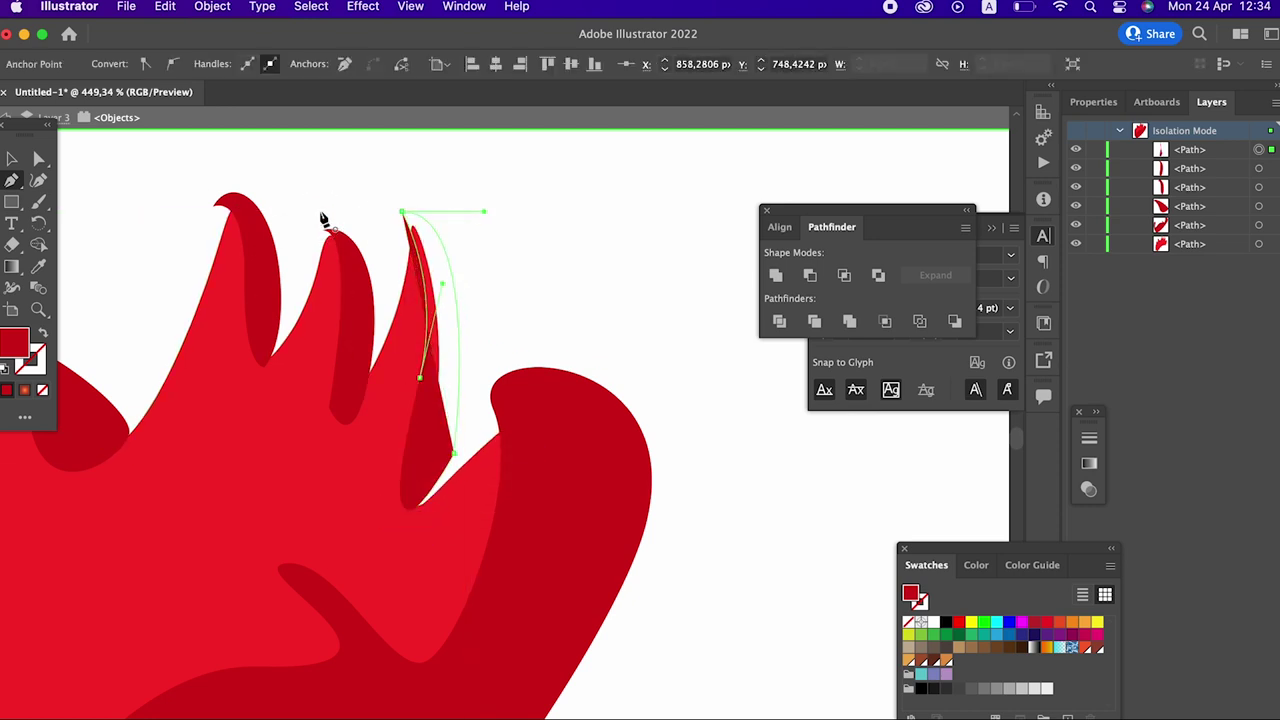
Step: Shade the comb's lower left lobe, then zoom out and select all comb pieces
key("z")
left_click_drag(580, 314, 394, 277)
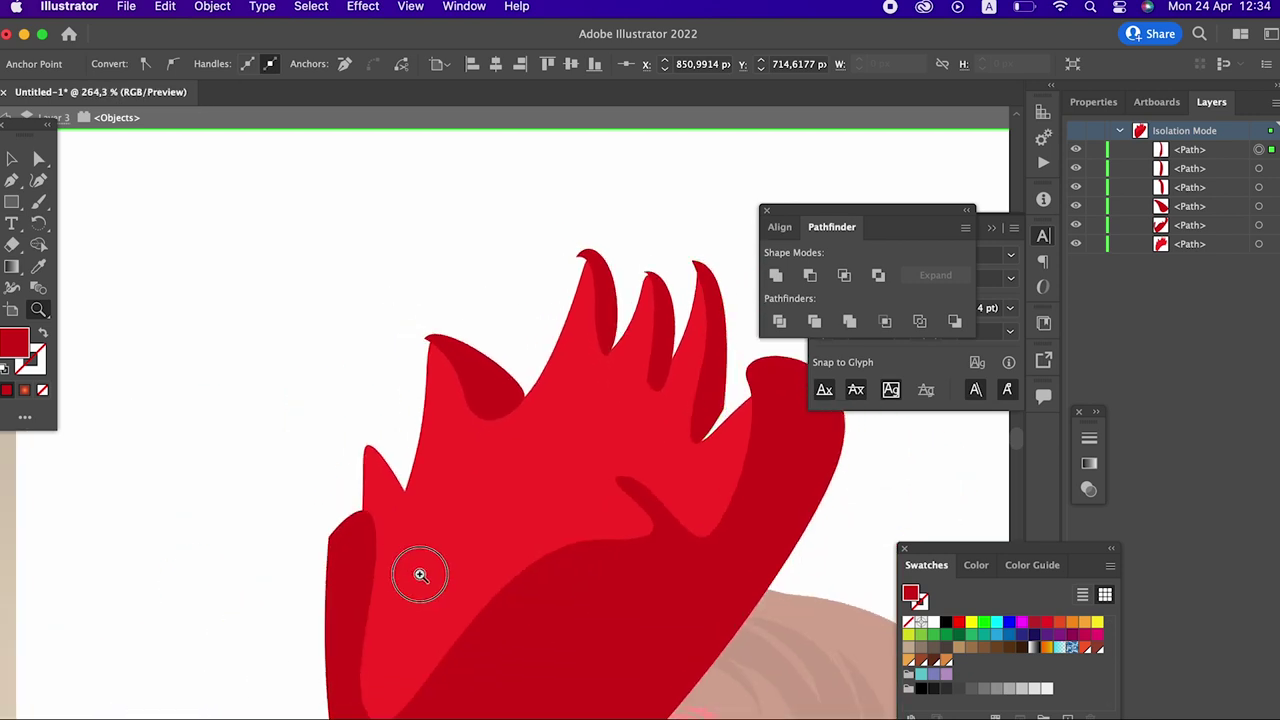
left_click_drag(420, 575, 603, 585)
left_click_drag(323, 316, 414, 463)
left_click(390, 392)
left_click_drag(390, 395, 421, 497)
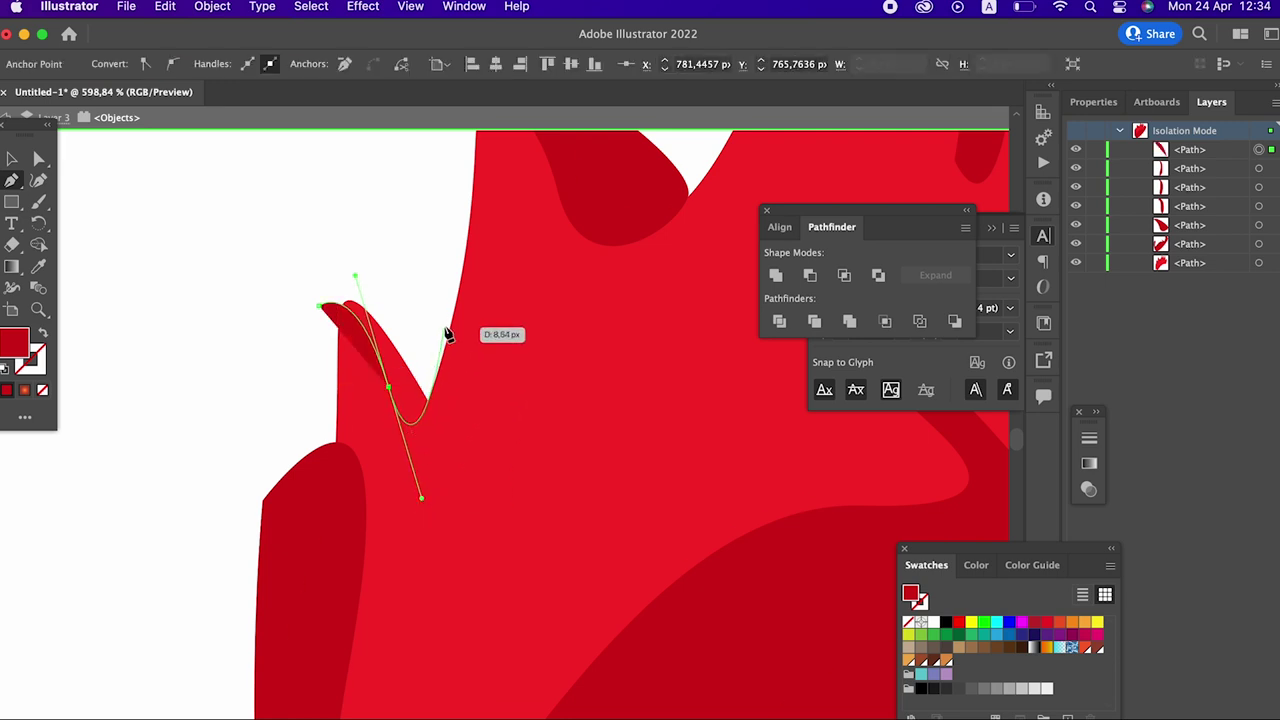
left_click_drag(461, 273, 151, 309)
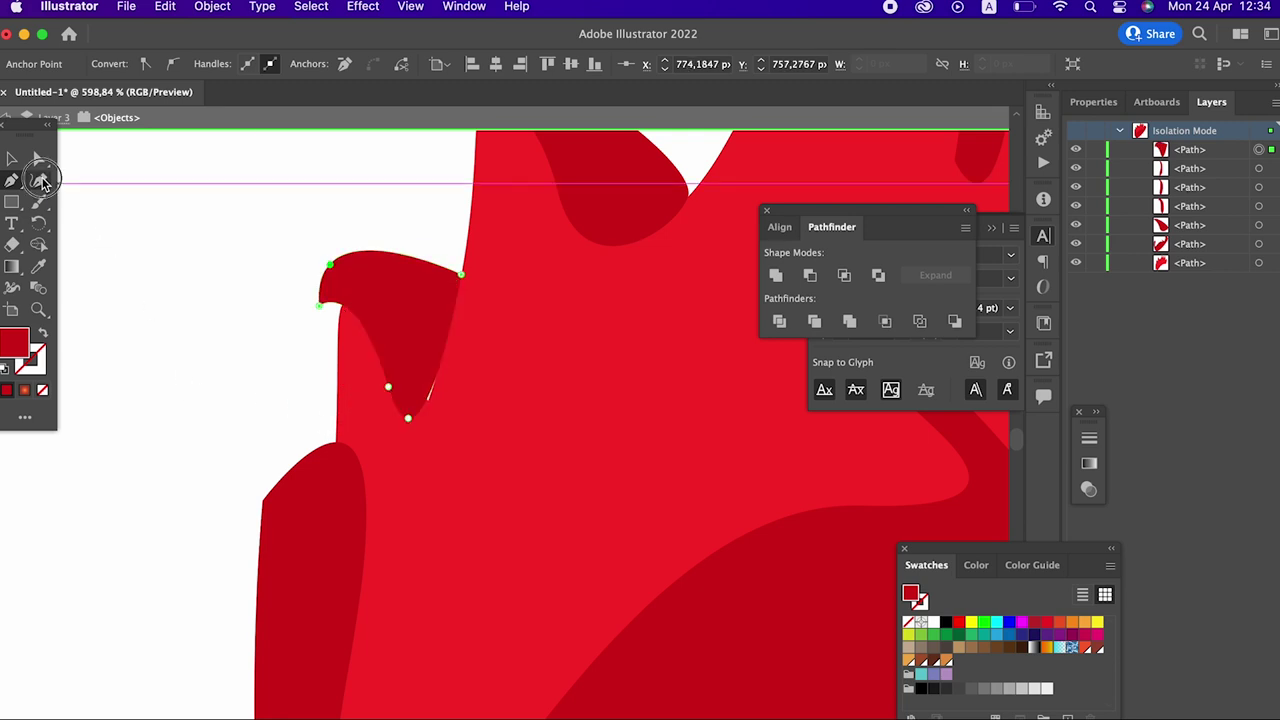
left_click(38, 180)
mouse_move(453, 273)
left_mouse_down()
mouse_move(428, 272)
mouse_move(445, 285)
left_mouse_up()
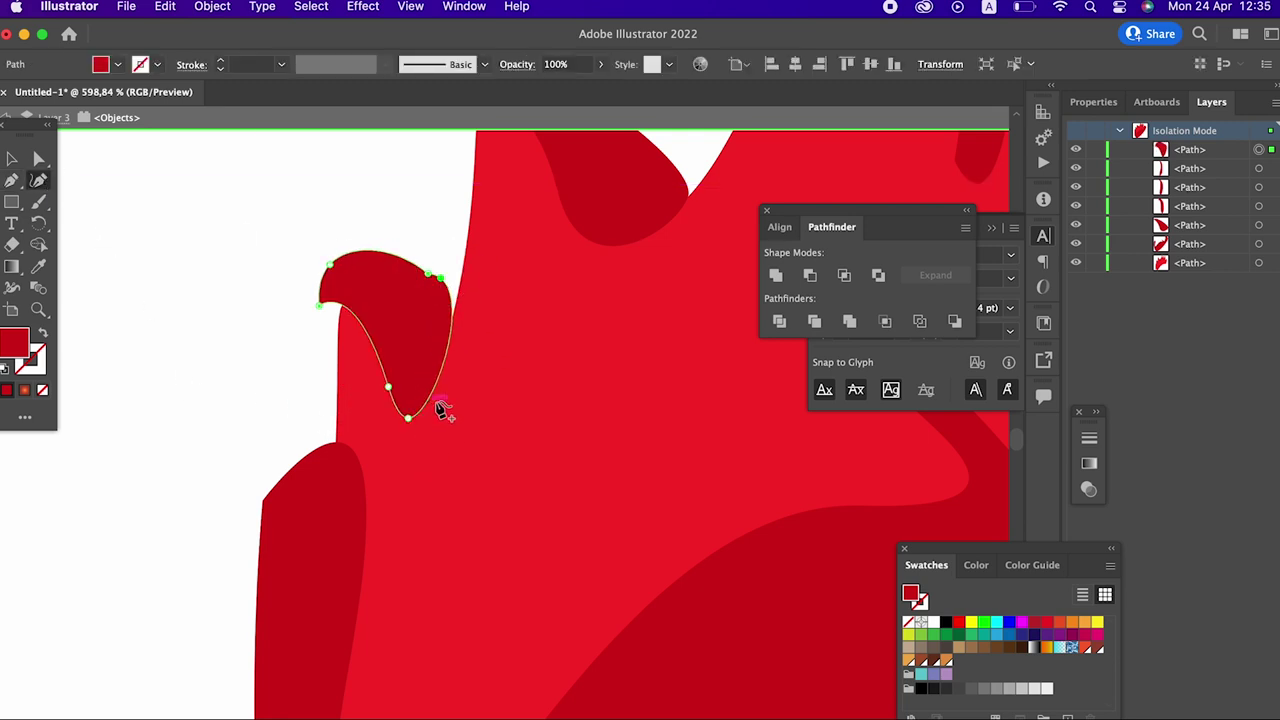
key("ctrl+0")
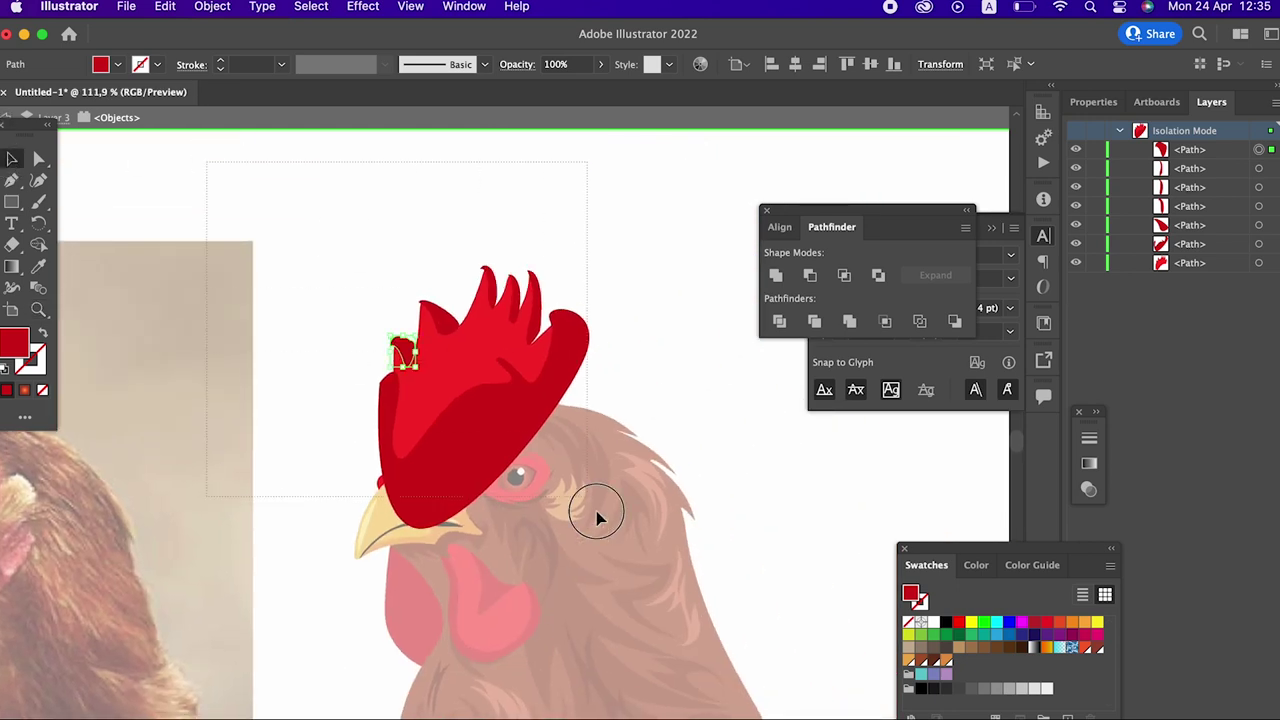
key("v")
key("ctrl+a")
Step: Split the overlapping comb shapes into separate pieces with Pathfinder Divide
left_click(771, 330)
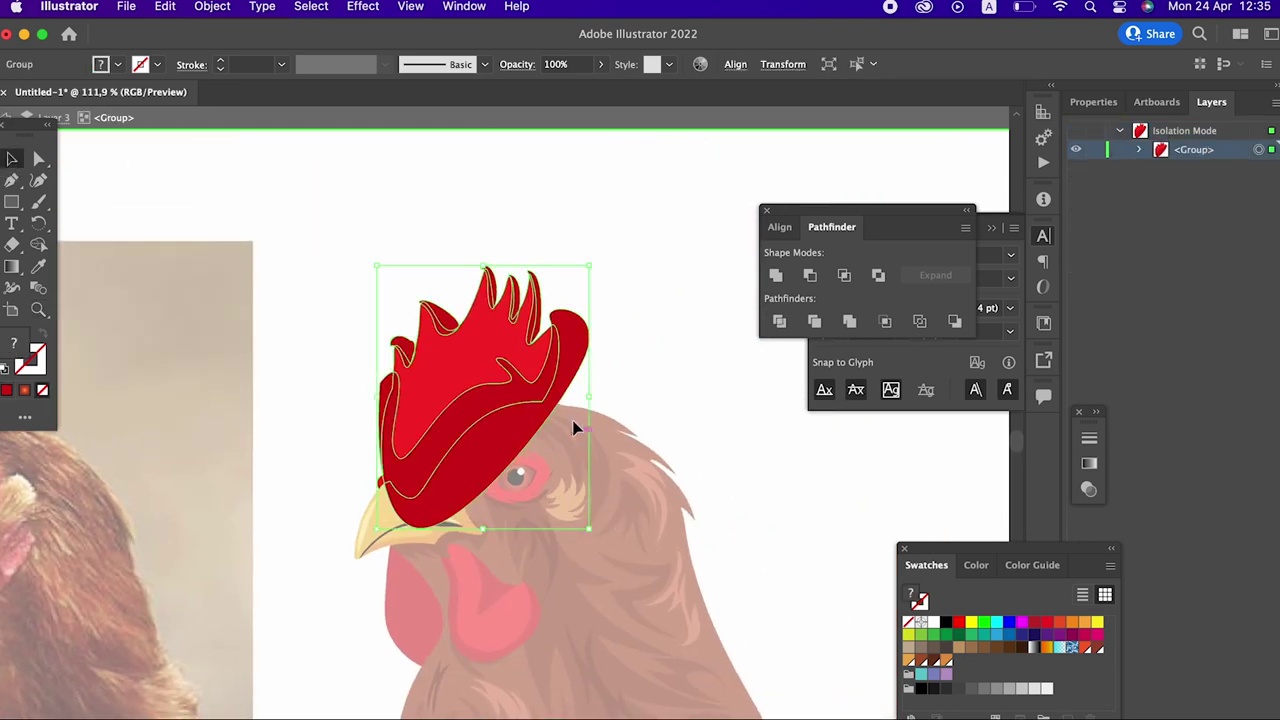
key("ctrl+shift+a")
key("z")
left_click(575, 325)
Step: Delete the six stray leftover pieces around the comb and its spikes
left_click(571, 320)
key("Delete")
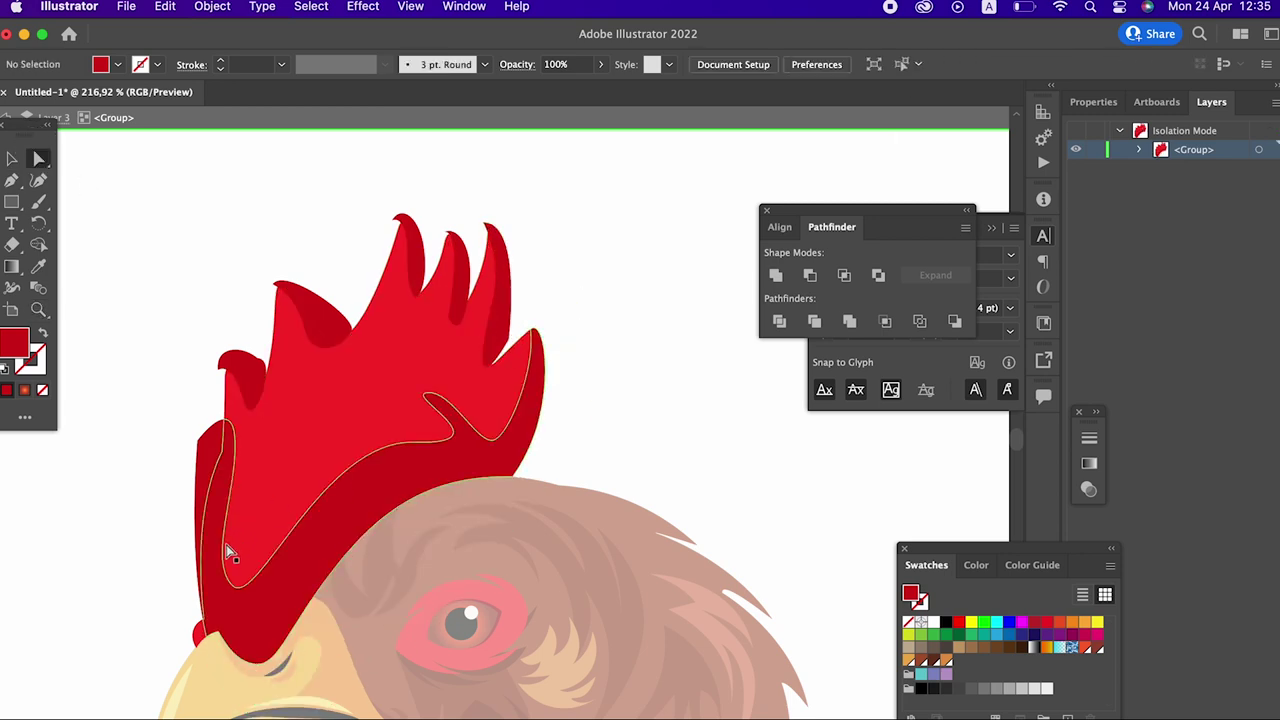
left_click(210, 440)
key("Delete")
left_click(243, 369)
key("Delete")
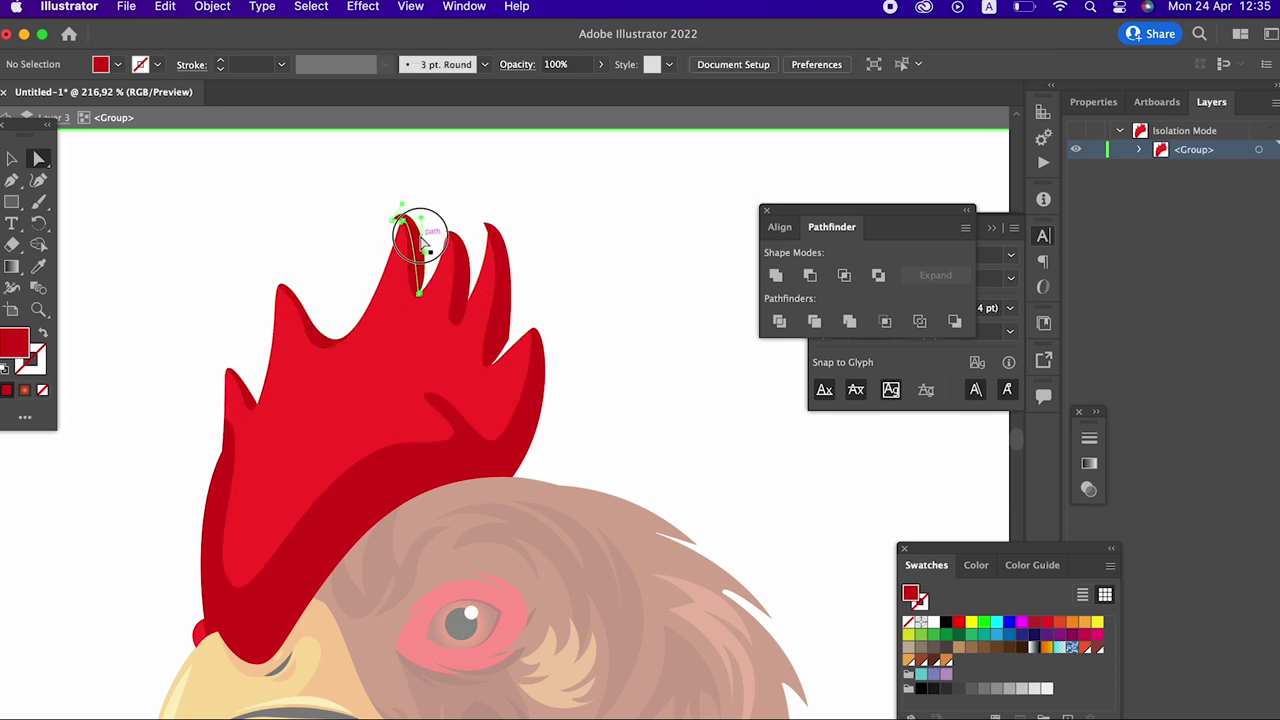
left_click(507, 287)
key("Delete")
left_click(508, 250)
key("Delete")
left_click(476, 265)
key("Delete")
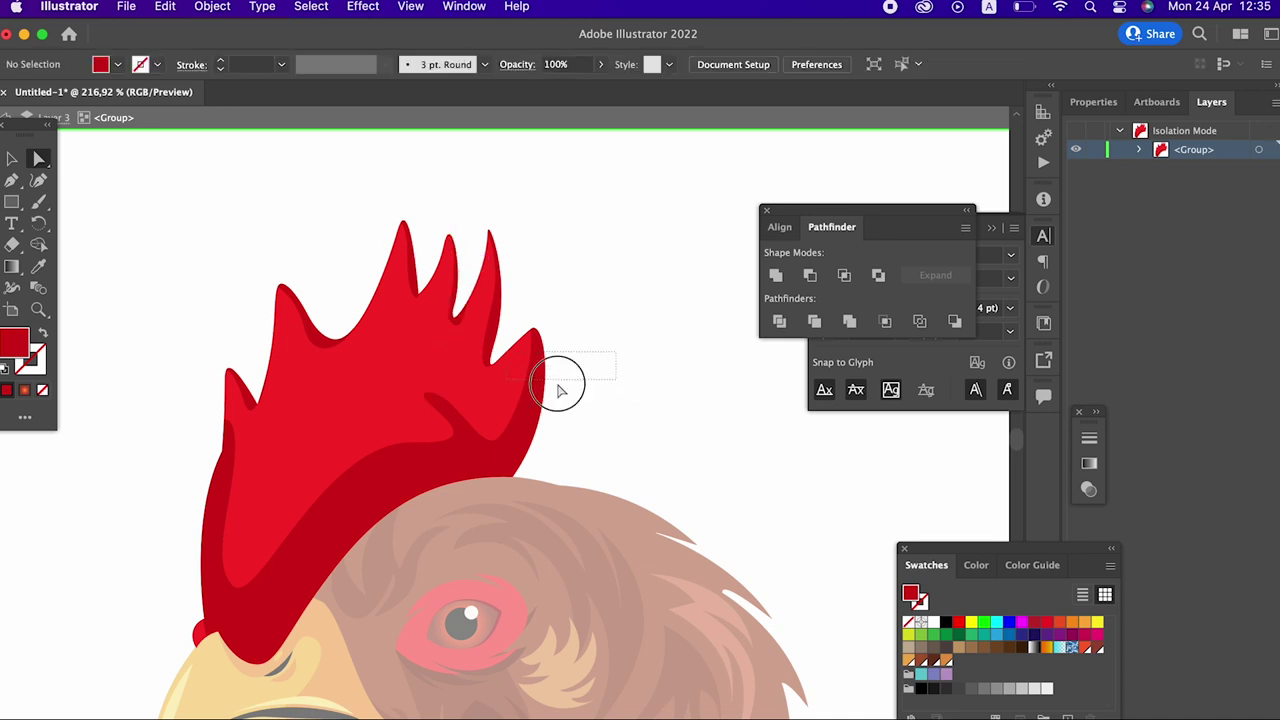
Step: Zoom out and leave the comb's isolation mode
key("z")
left_click_drag(371, 585, 189, 586)
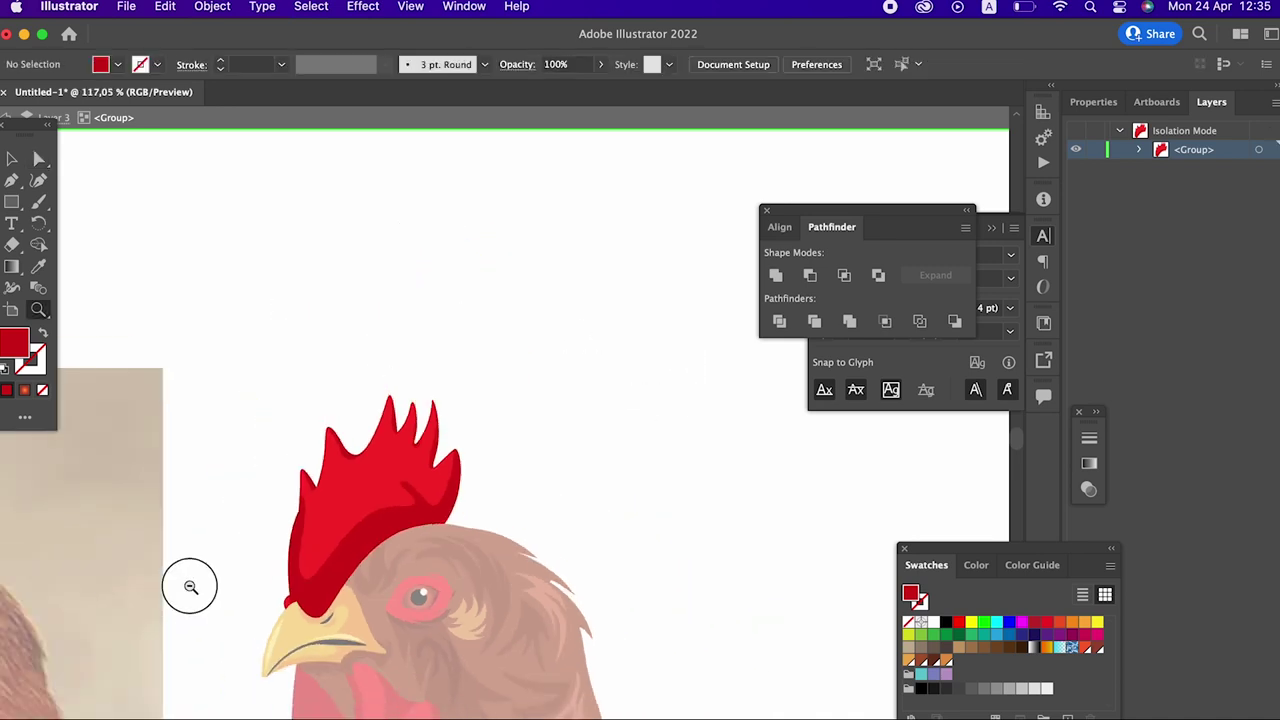
key("Escape")
mouse_move(594, 323)
left_mouse_down()
mouse_move(451, 346)
mouse_move(518, 346)
mouse_move(794, 429)
mouse_move(600, 509)
mouse_move(157, 277)
mouse_move(281, 385)
left_mouse_up()
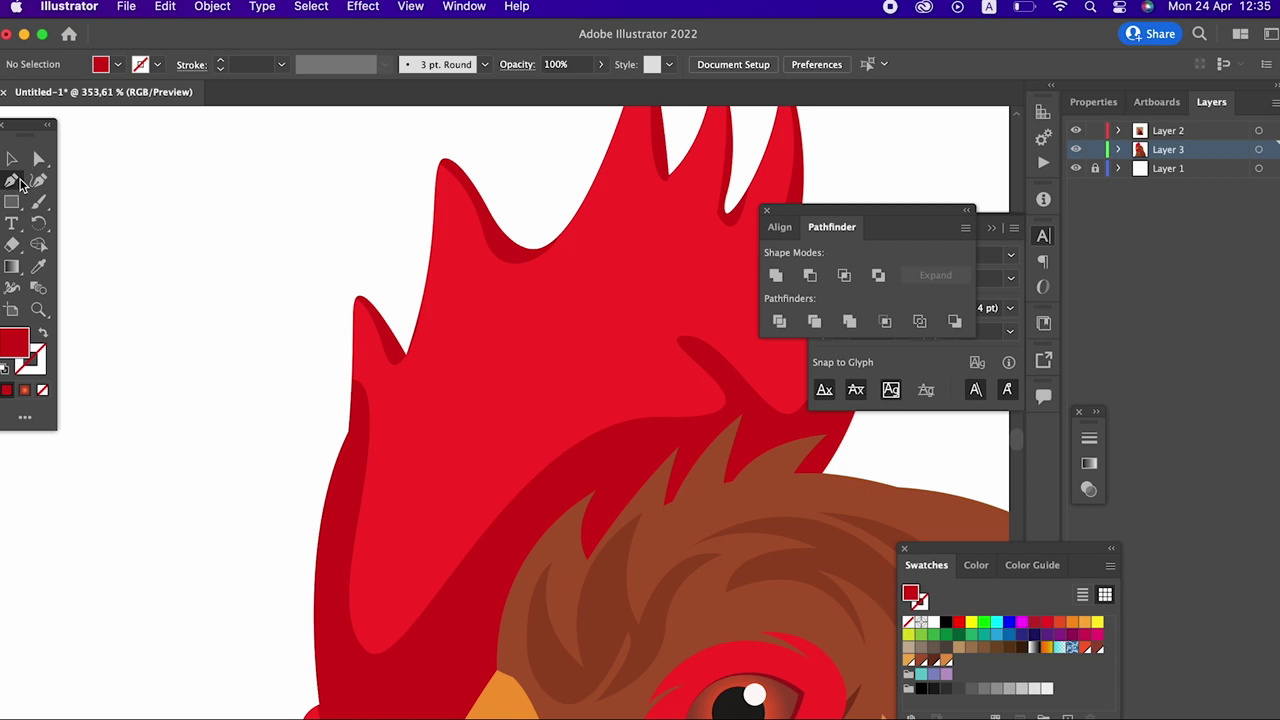
Step: Draw a closed curved Pen shape across the upper comb toward its tip
left_click(439, 315)
left_click_drag(405, 433, 399, 452)
left_click_drag(390, 497, 407, 562)
left_click_drag(448, 388, 533, 342)
mouse_move(630, 242)
left_mouse_down()
mouse_move(630, 185)
mouse_move(589, 261)
left_mouse_up()
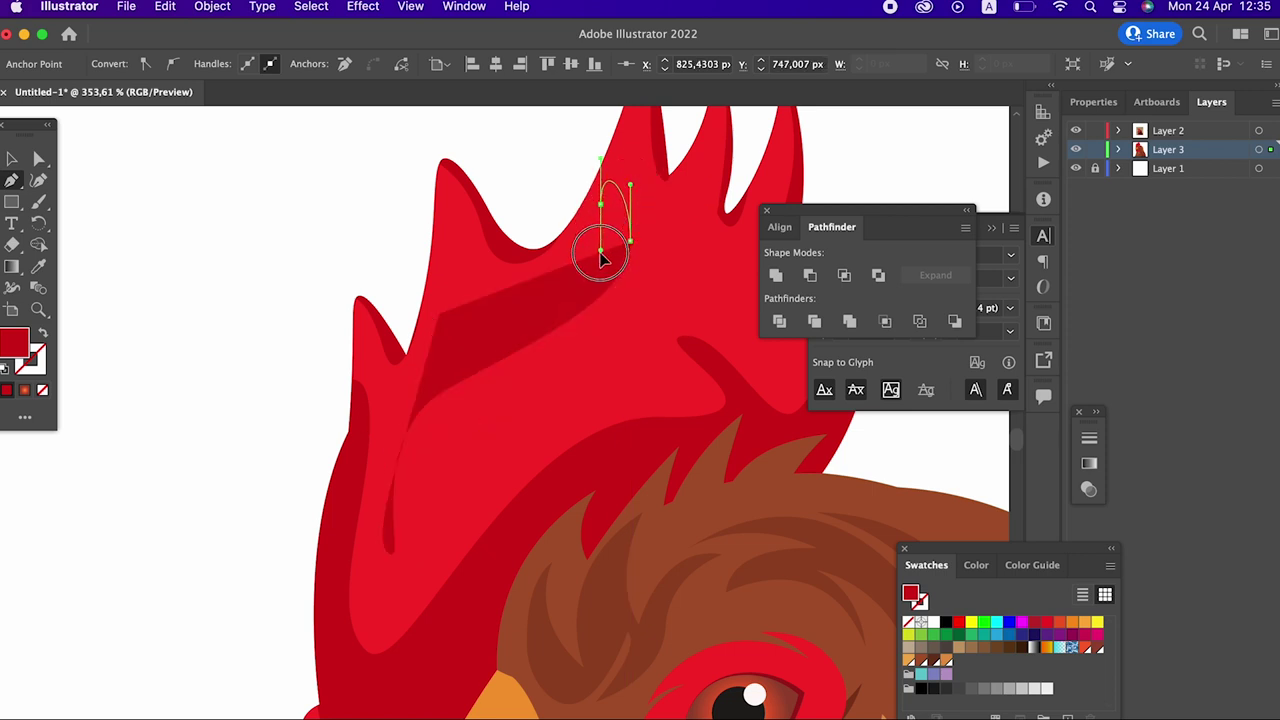
left_click(440, 316)
key("z")
left_click_drag(394, 263, 320, 386)
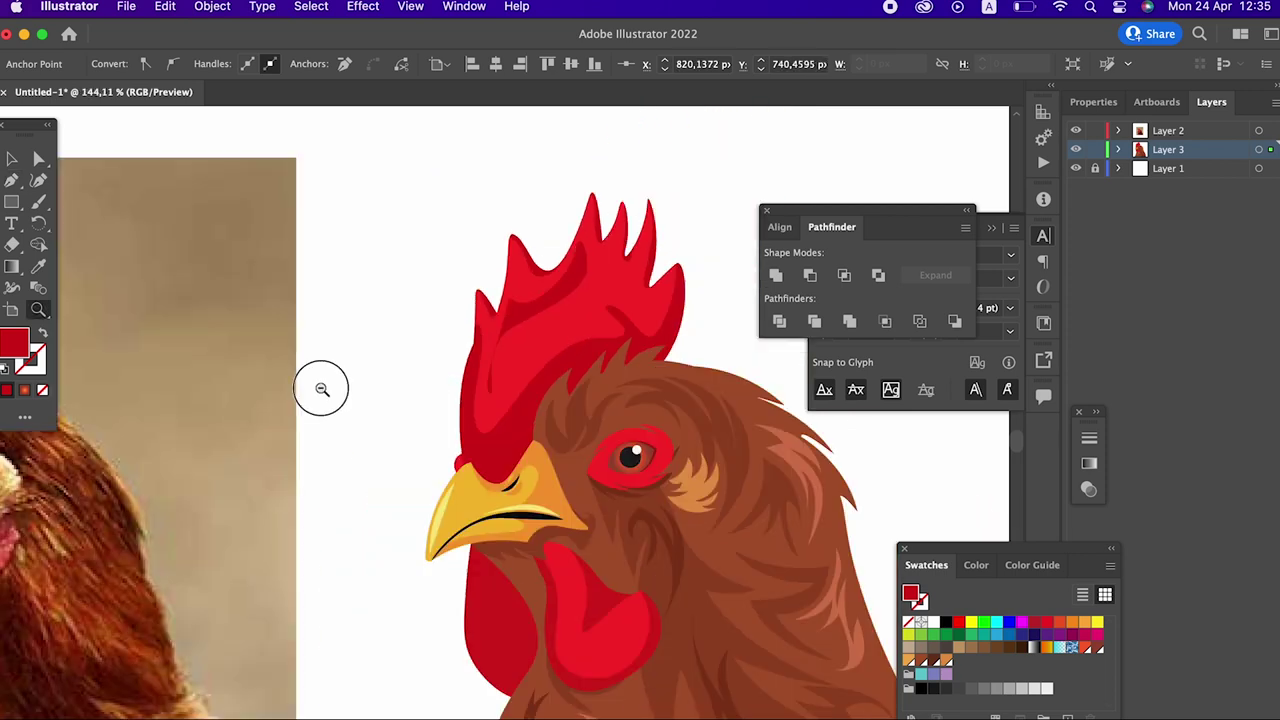
Step: Sample the comb red onto the new shape, then change its fill to lighter pink
left_click(43, 268)
left_click(571, 306)
double_click(20, 338)
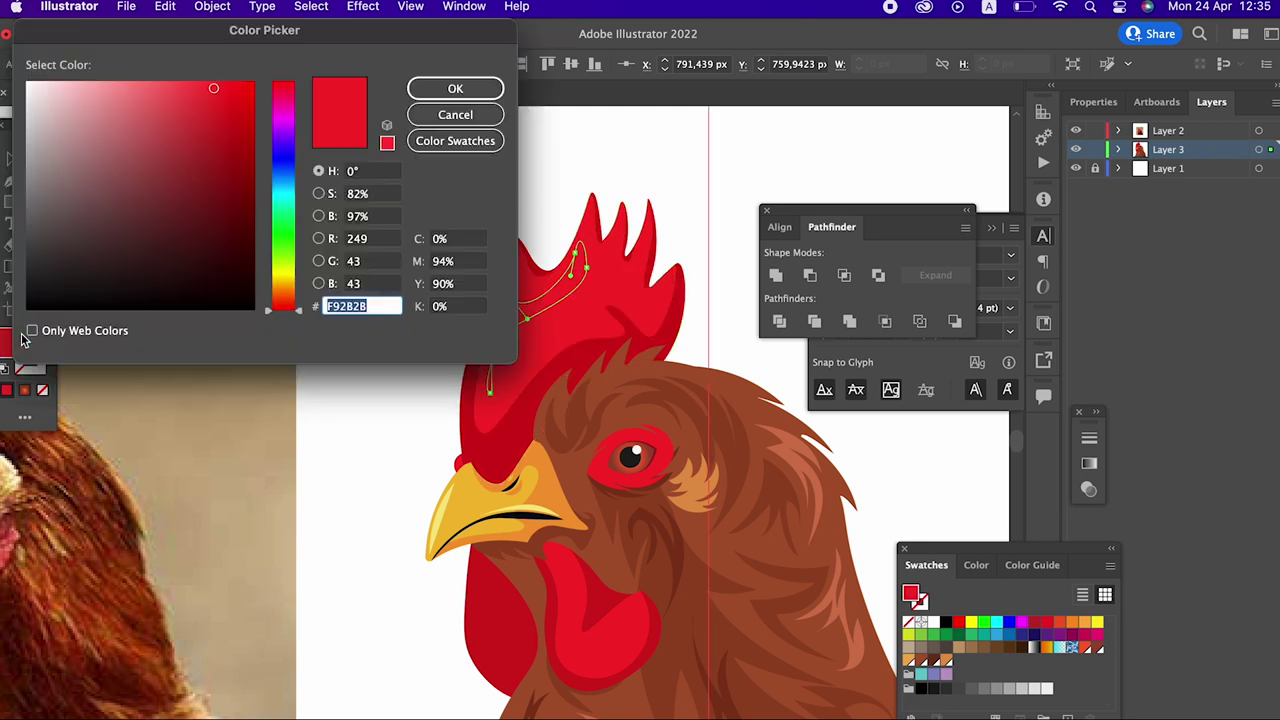
left_click(163, 85)
left_click(455, 88)
mouse_move(623, 286)
left_mouse_down()
mouse_move(502, 379)
mouse_move(133, 318)
left_mouse_up()
Step: Reshape the highlight's left edge and pull its top edge into a spike
left_click(37, 177)
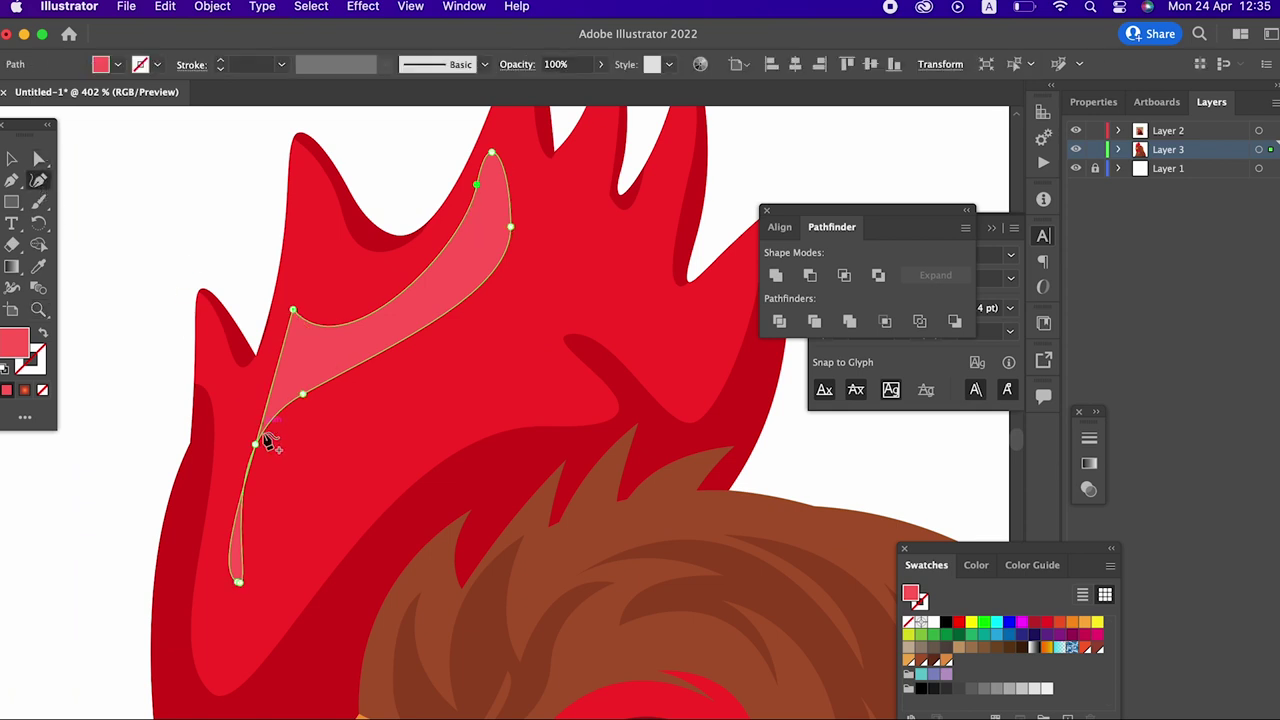
left_click_drag(257, 445, 230, 436)
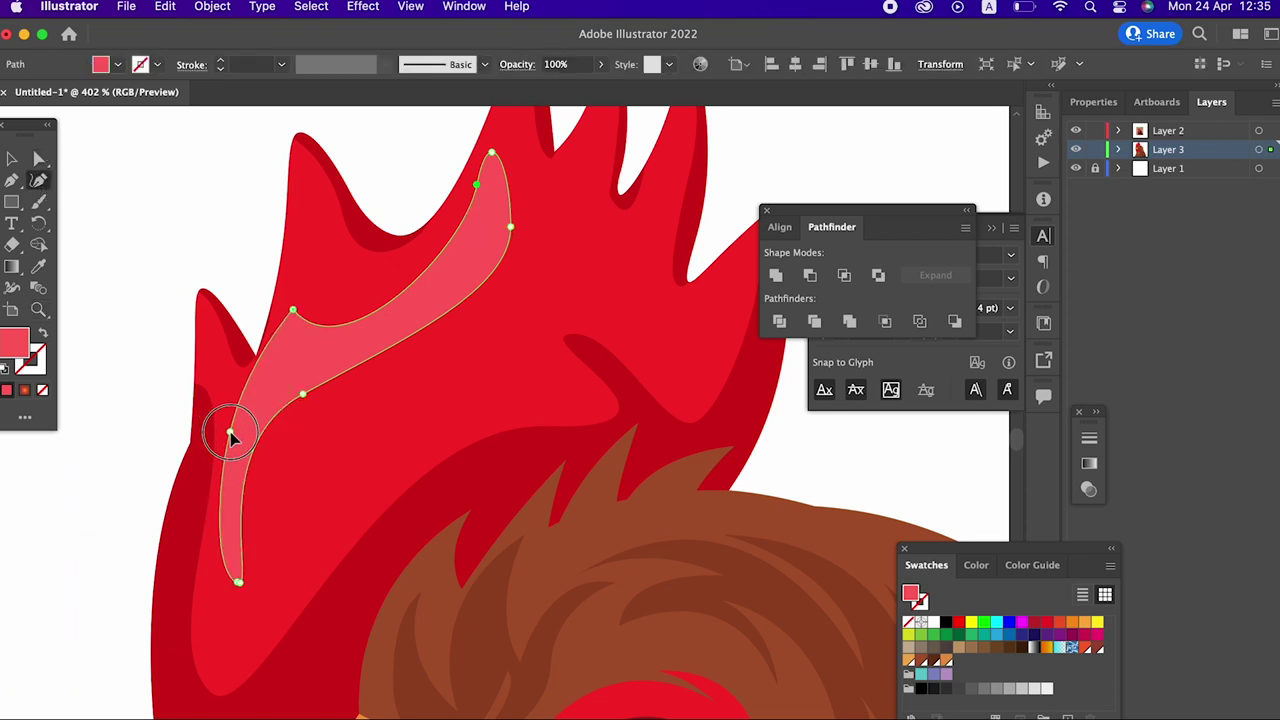
mouse_move(300, 330)
left_mouse_down()
mouse_move(266, 374)
mouse_move(330, 400)
left_mouse_up()
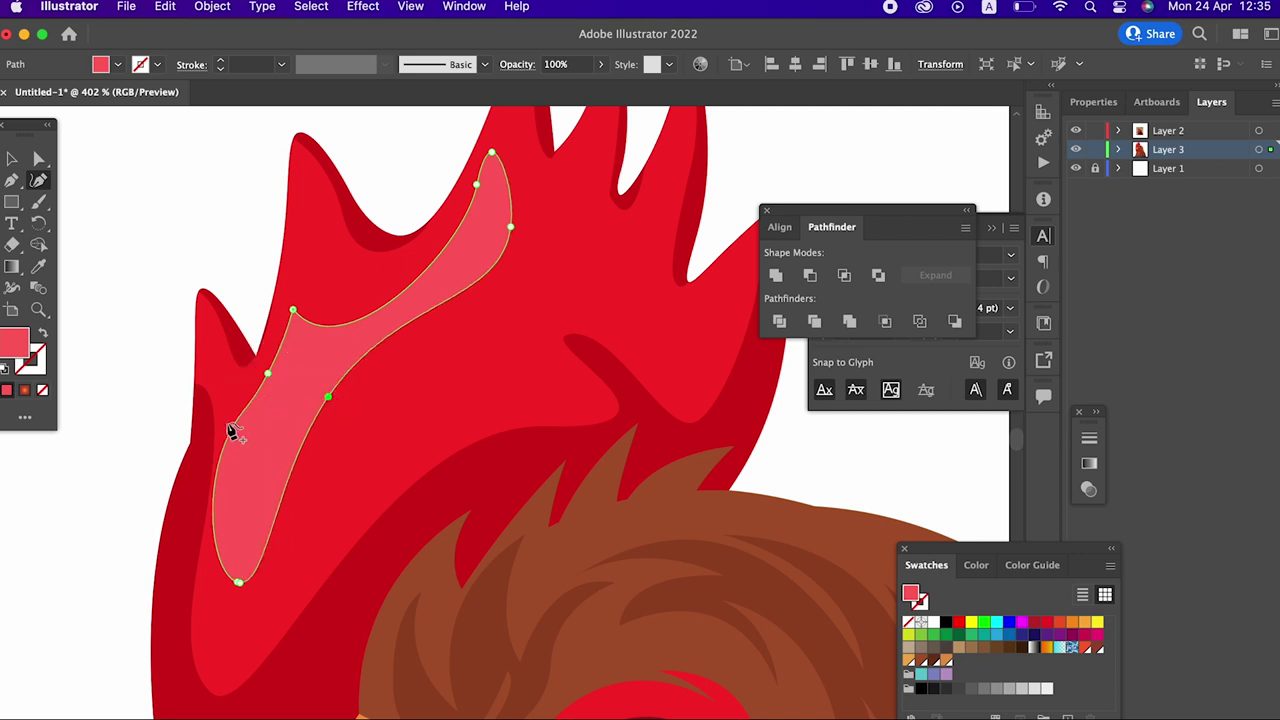
left_click_drag(232, 433, 248, 441)
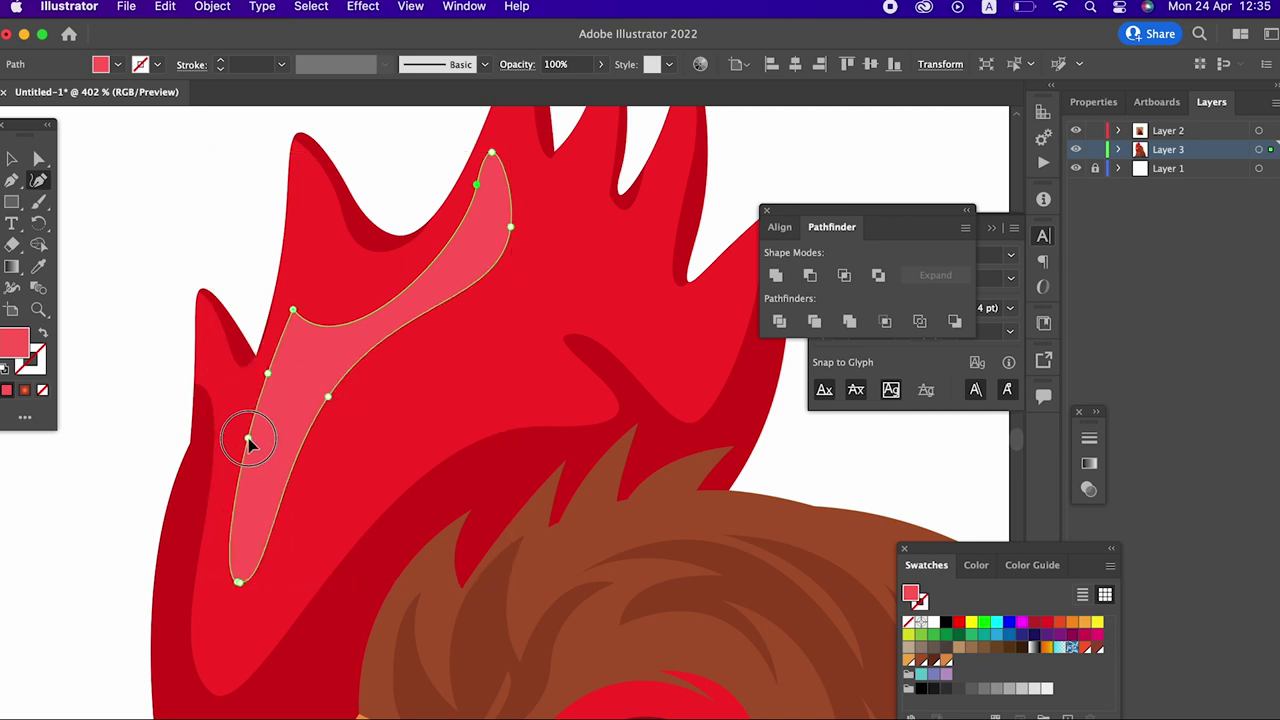
left_click_drag(322, 315, 316, 232)
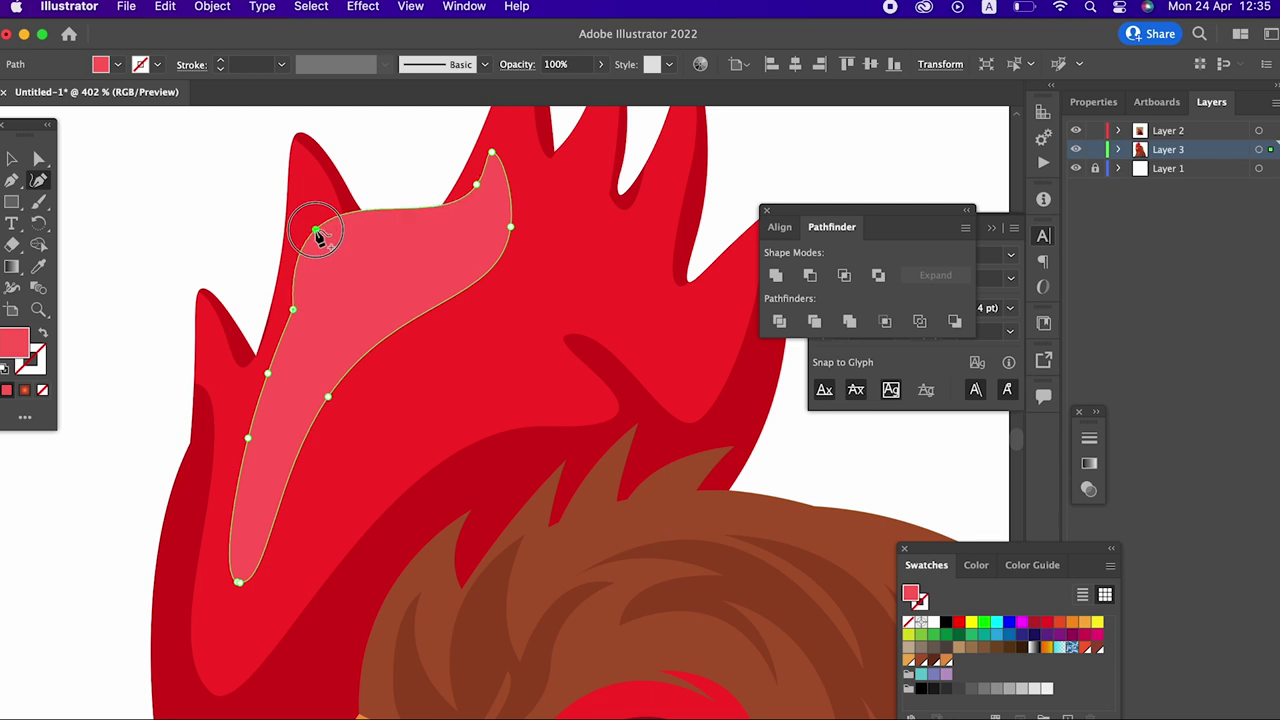
left_click(341, 313)
scroll(341, 313, "up", 3)
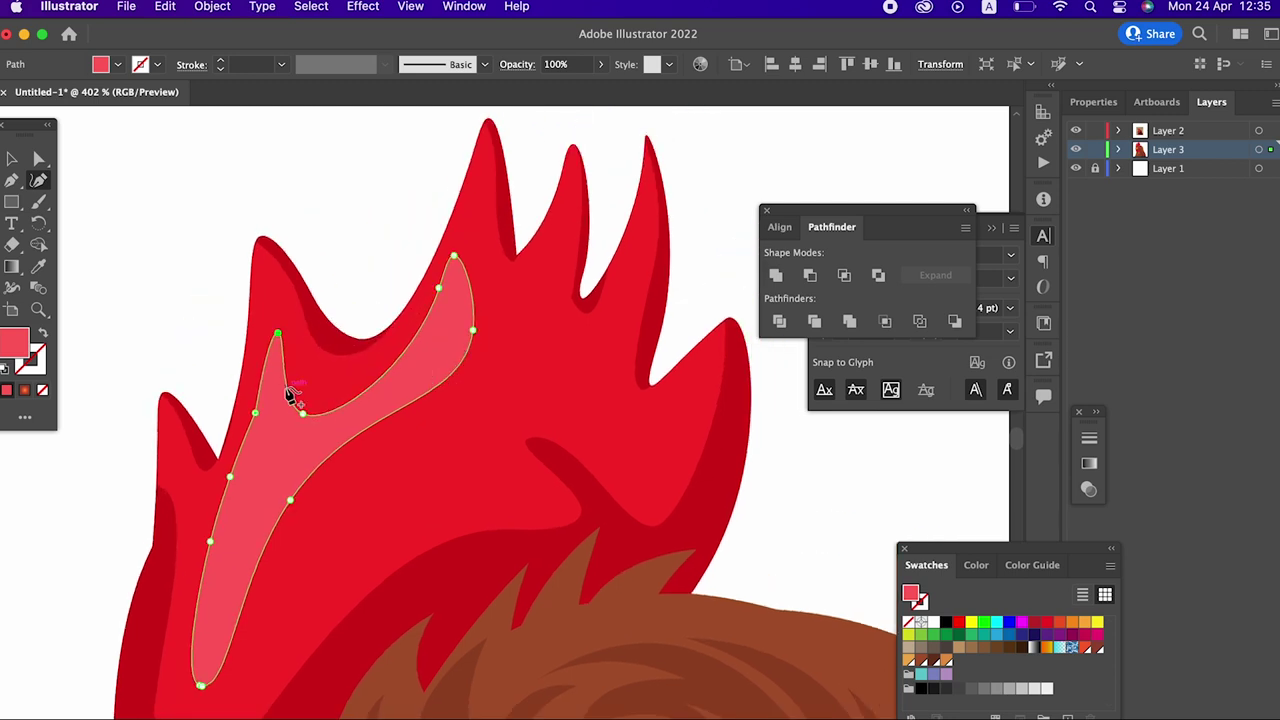
left_click_drag(301, 415, 309, 389)
Step: Pull the highlight's right edge into two more spikes following the comb tips
mouse_move(480, 337)
left_mouse_down()
mouse_move(531, 337)
mouse_move(573, 244)
left_mouse_up()
left_click(499, 362)
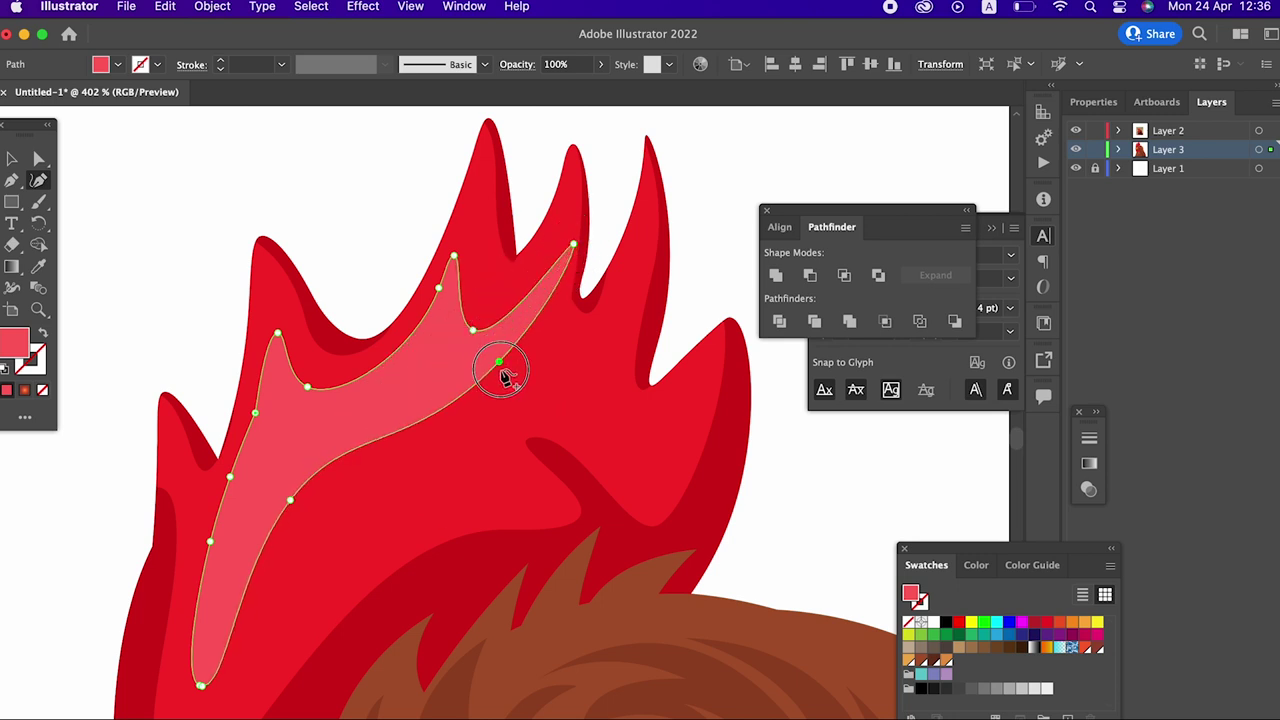
left_click_drag(502, 370, 533, 342)
left_click_drag(567, 247, 556, 240)
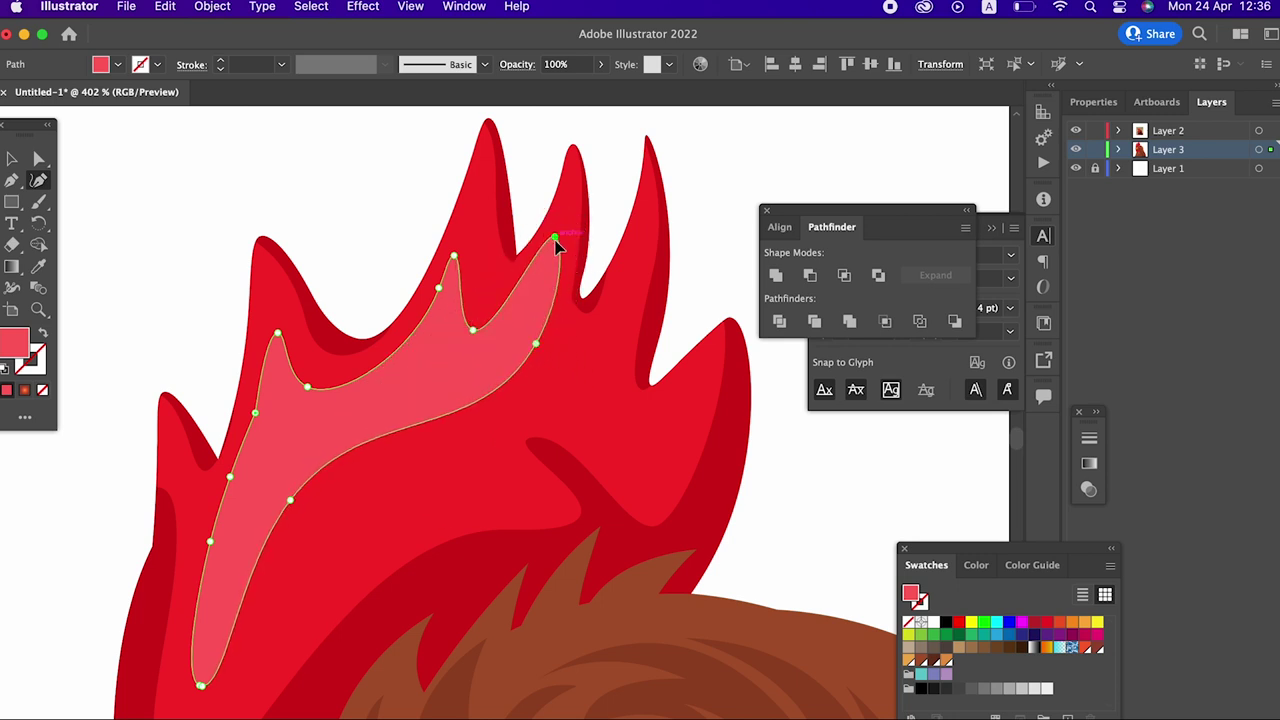
left_click_drag(515, 290, 522, 294)
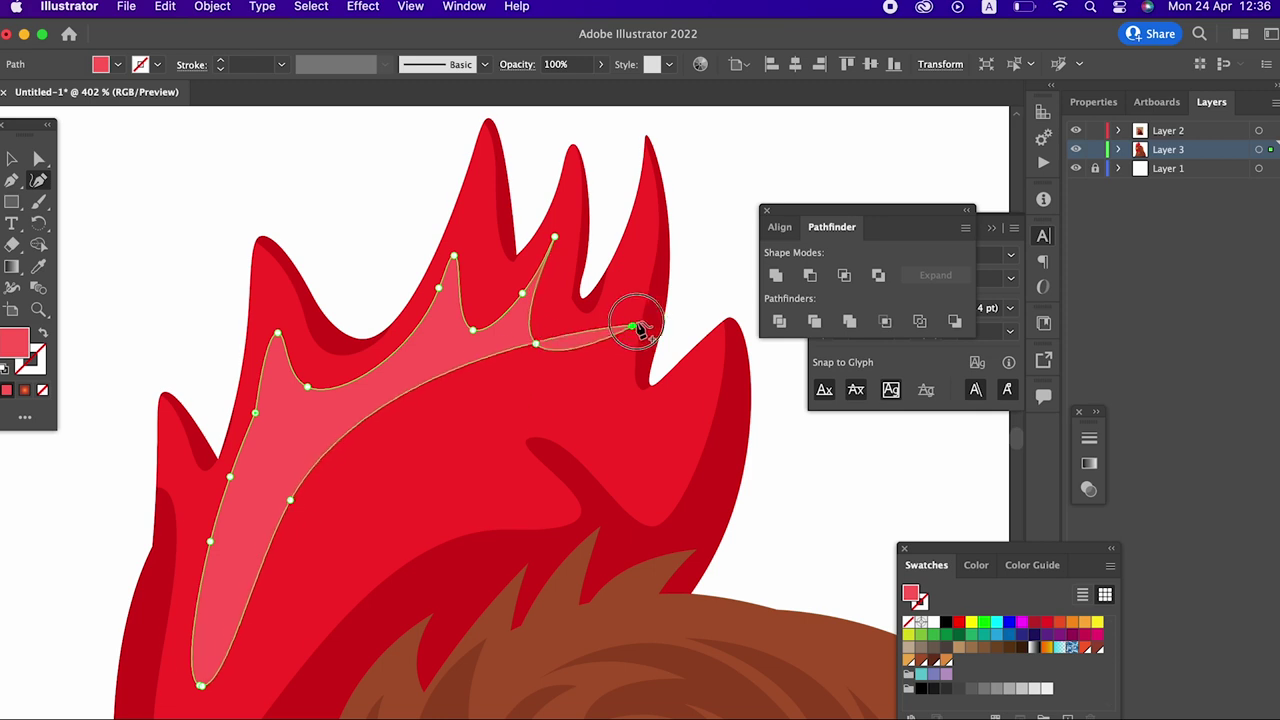
left_click_drag(518, 384, 640, 268)
left_click_drag(582, 340, 599, 351)
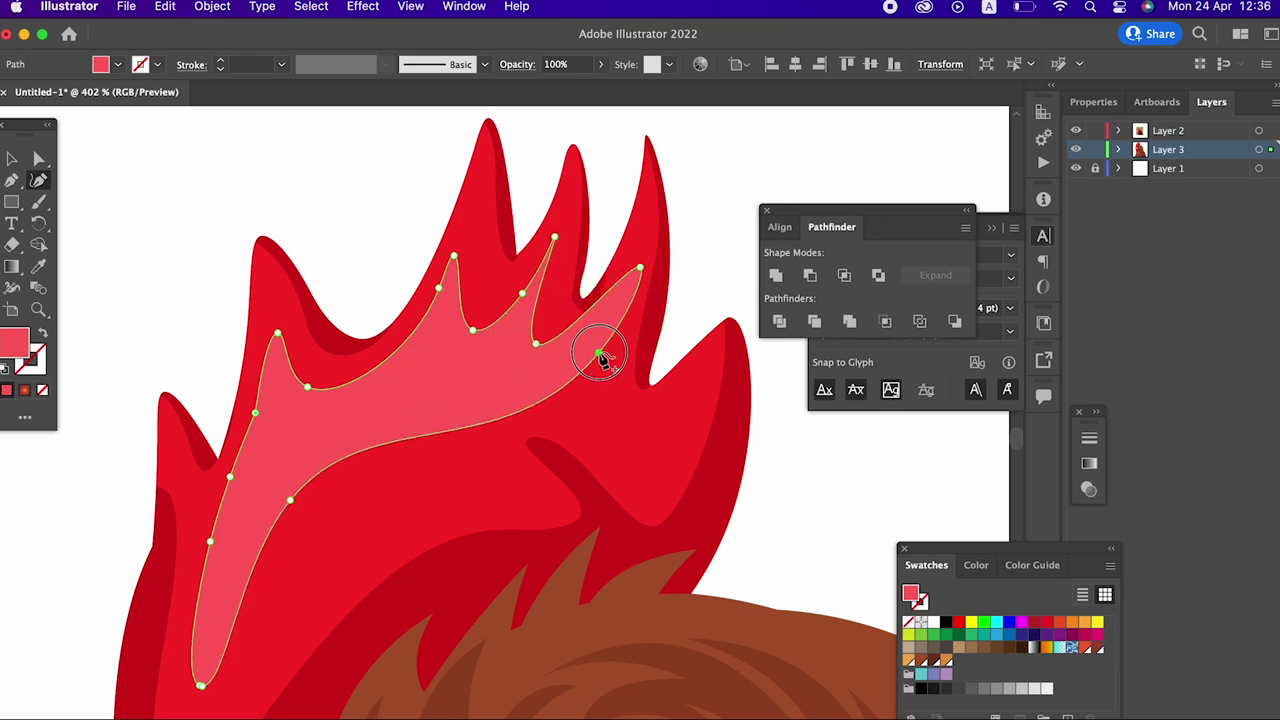
Step: Refine the highlight's lower edge curve and lift it upward
left_click(399, 444)
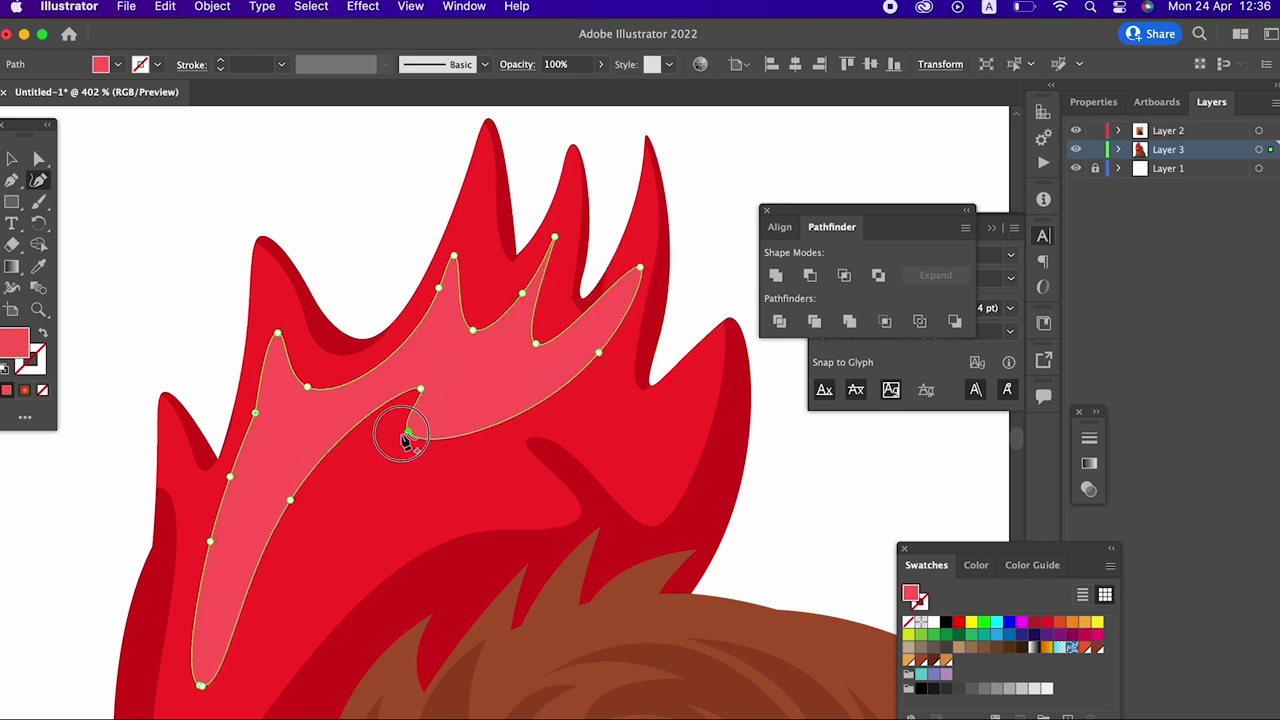
left_click(357, 459)
left_click_drag(422, 389, 394, 417)
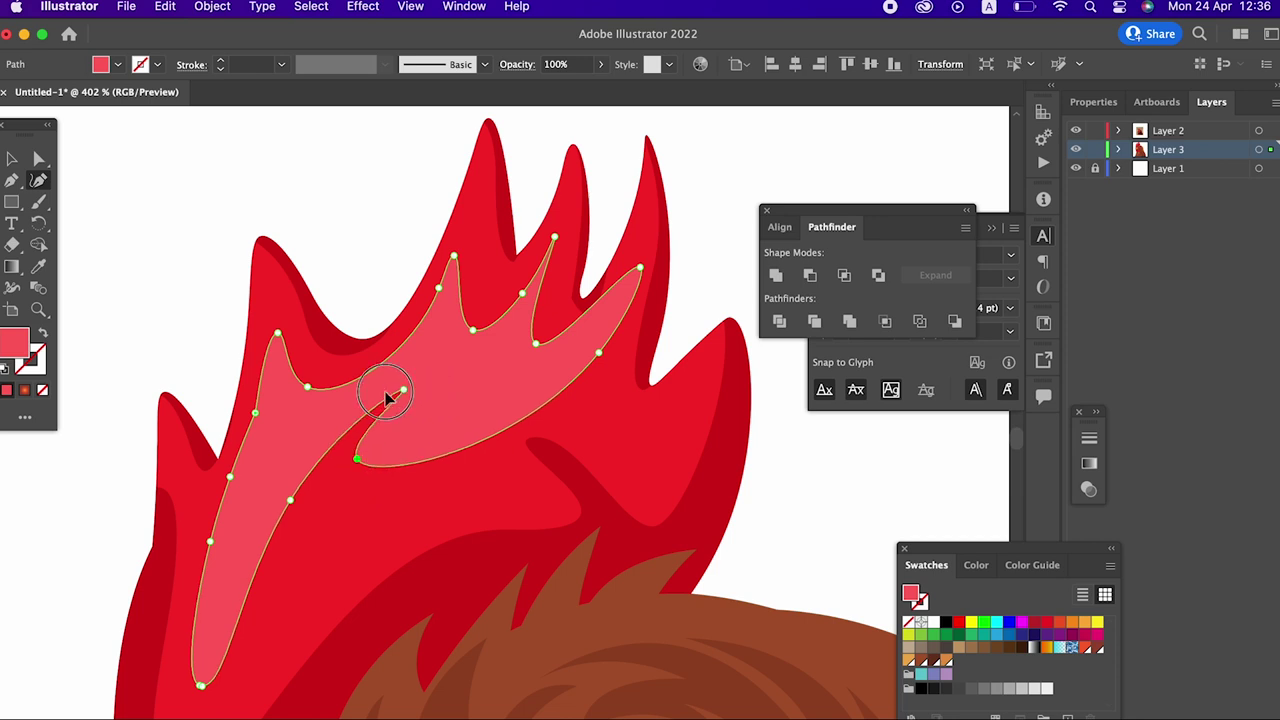
left_click(445, 443, "super")
left_click(480, 380, "super")
mouse_move(455, 448)
left_mouse_down()
mouse_move(520, 395)
mouse_move(485, 421)
mouse_move(63, 218)
left_mouse_up()
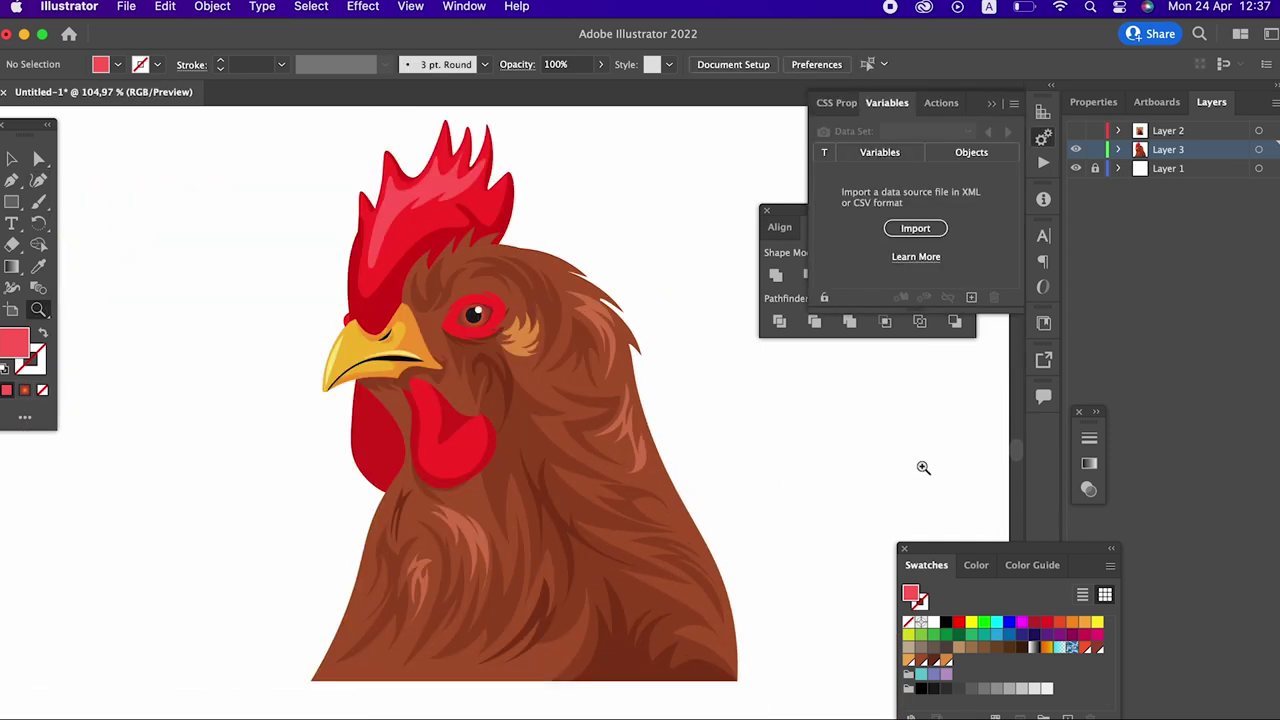
Step: Close the Variables panel and drag the Pathfinder panel up to the top right
left_click(998, 105)
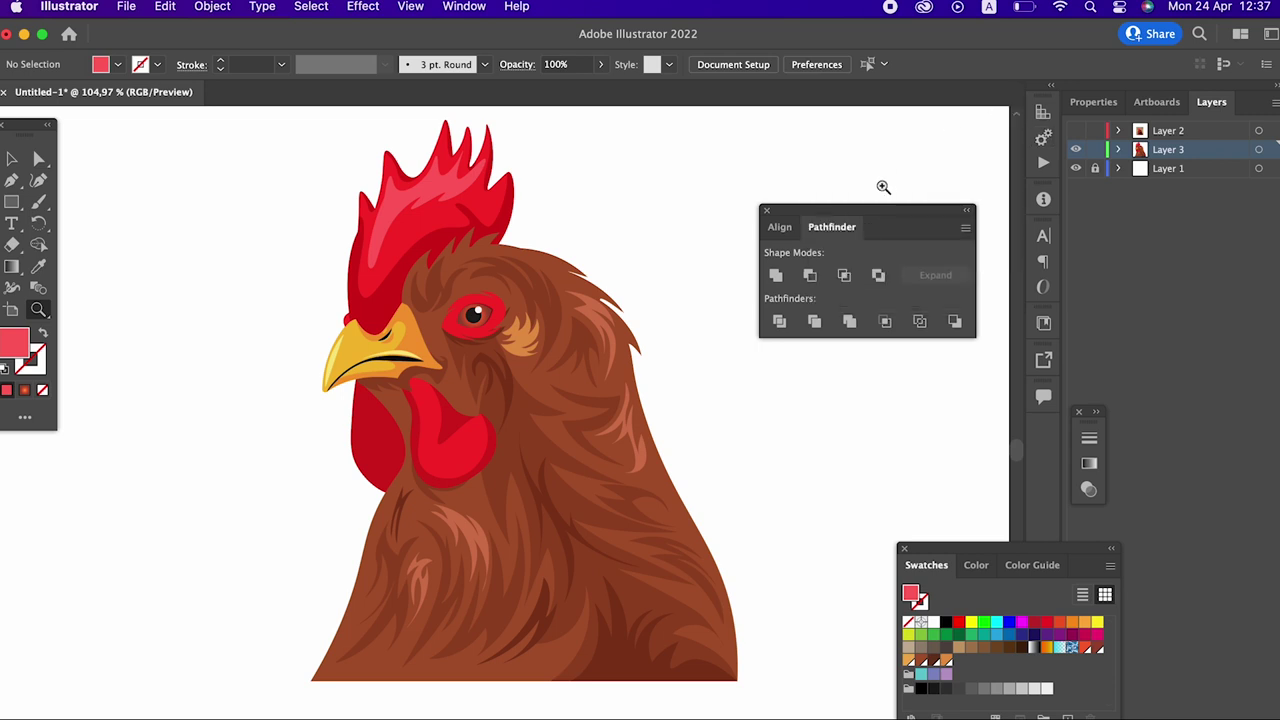
mouse_move(934, 209)
left_mouse_down()
mouse_move(957, 117)
mouse_move(965, 130)
left_mouse_up()
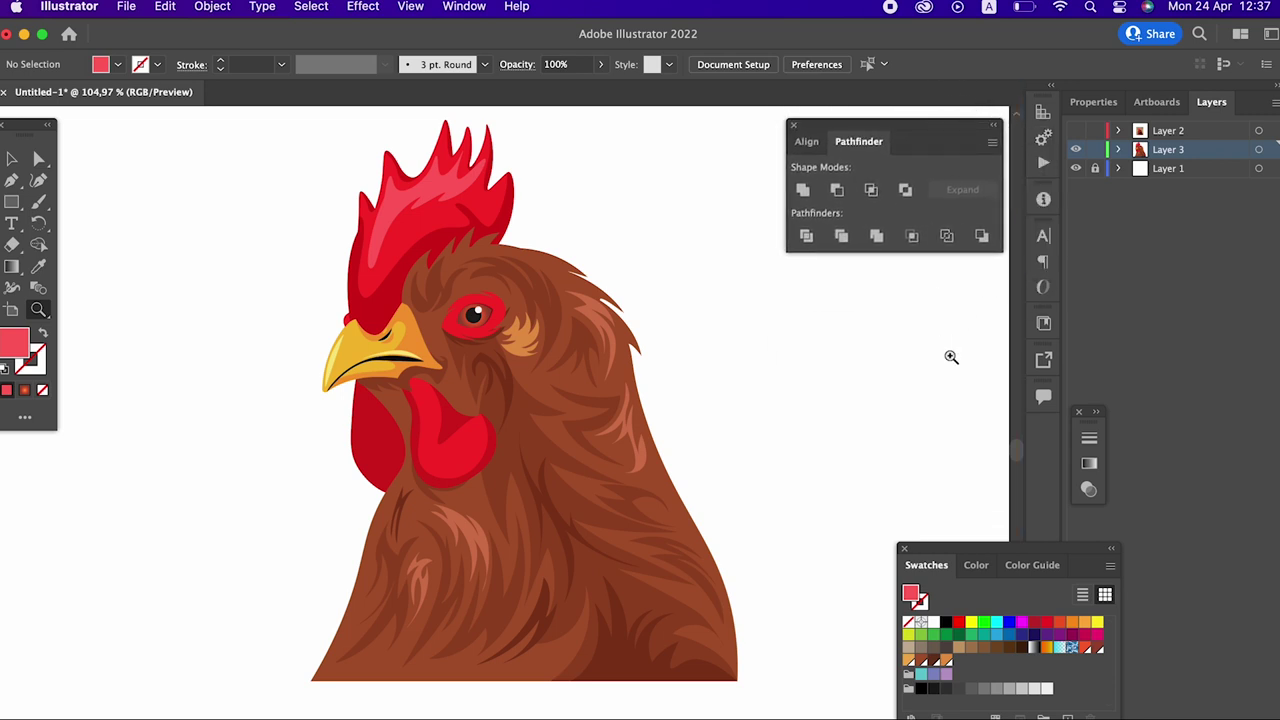
scroll(880, 380, "up", 2)
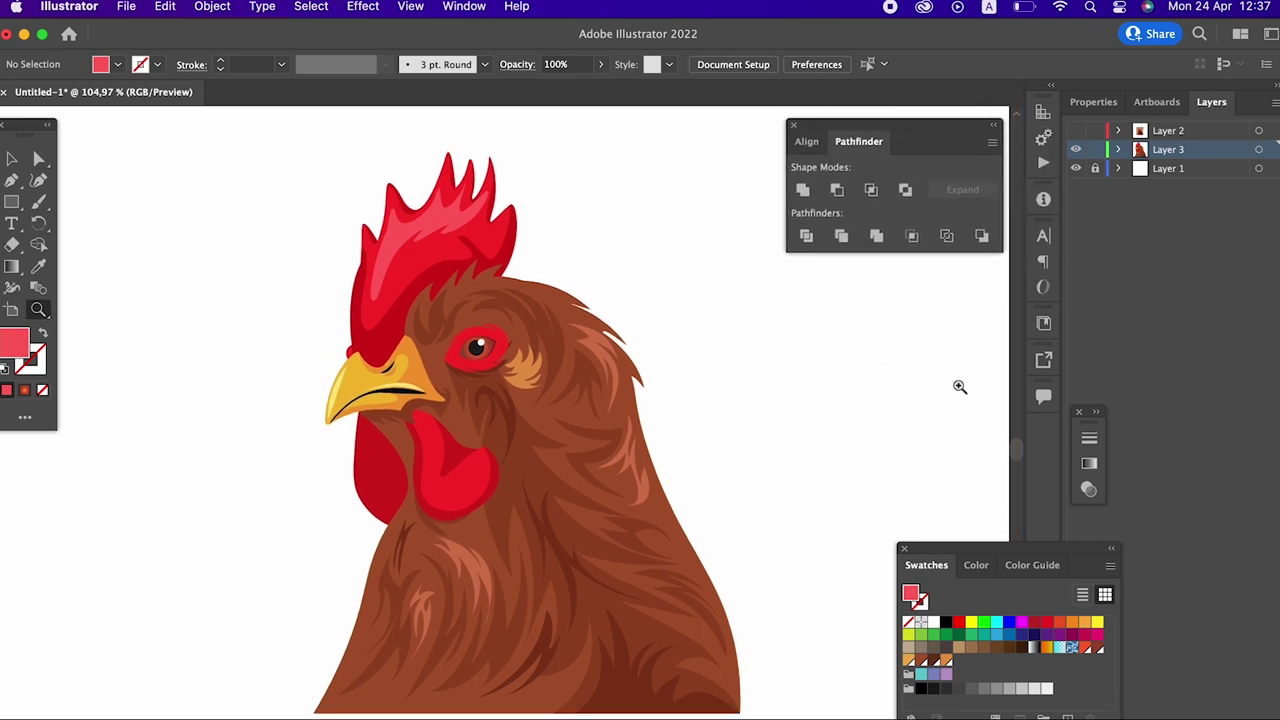